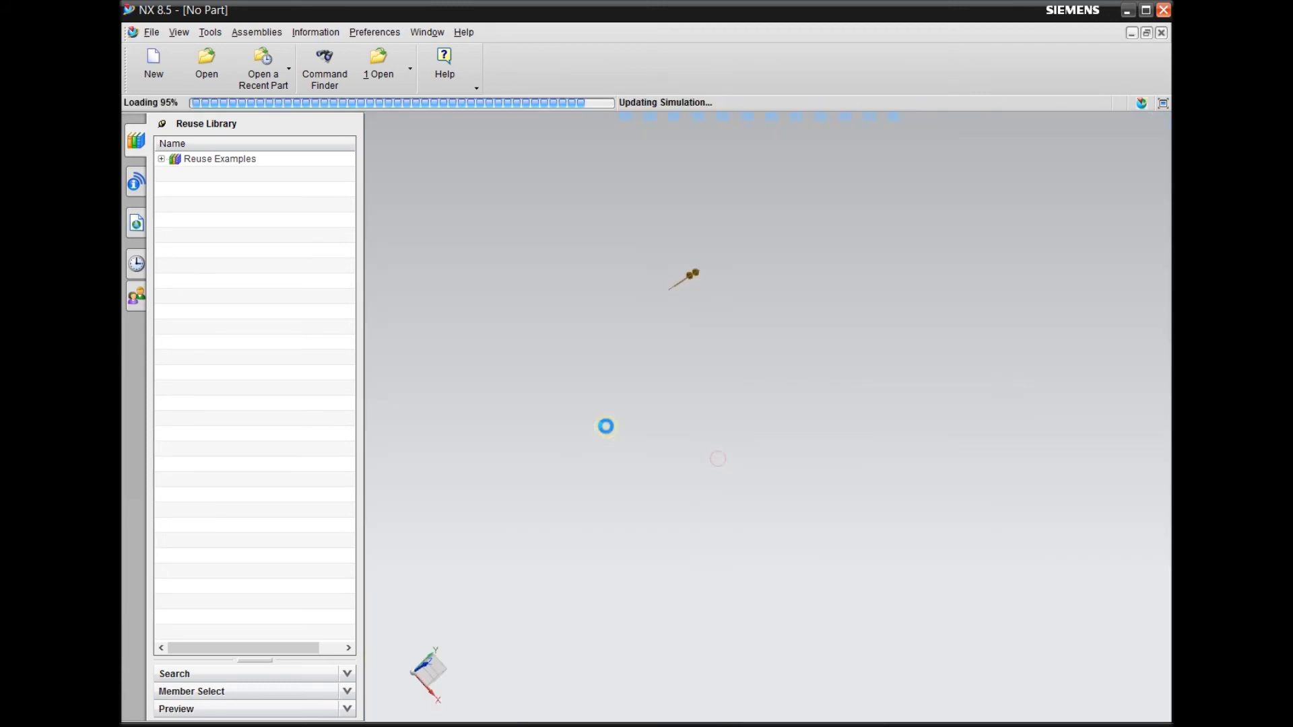
Examine the existing face gluing between the upper jaw and the handle of the pliers mesh
middle_drag(826, 376, 755, 366)
scroll(594, 291, up, 5)
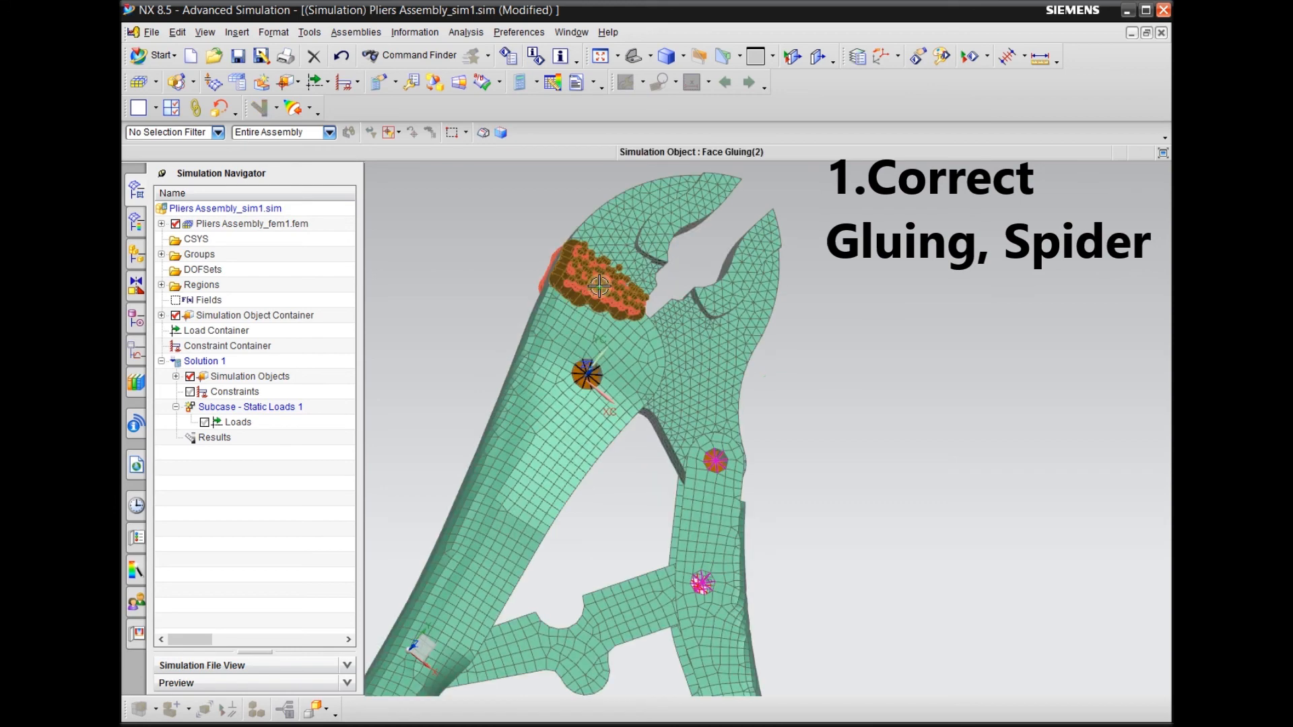
scroll(613, 291, down, 2)
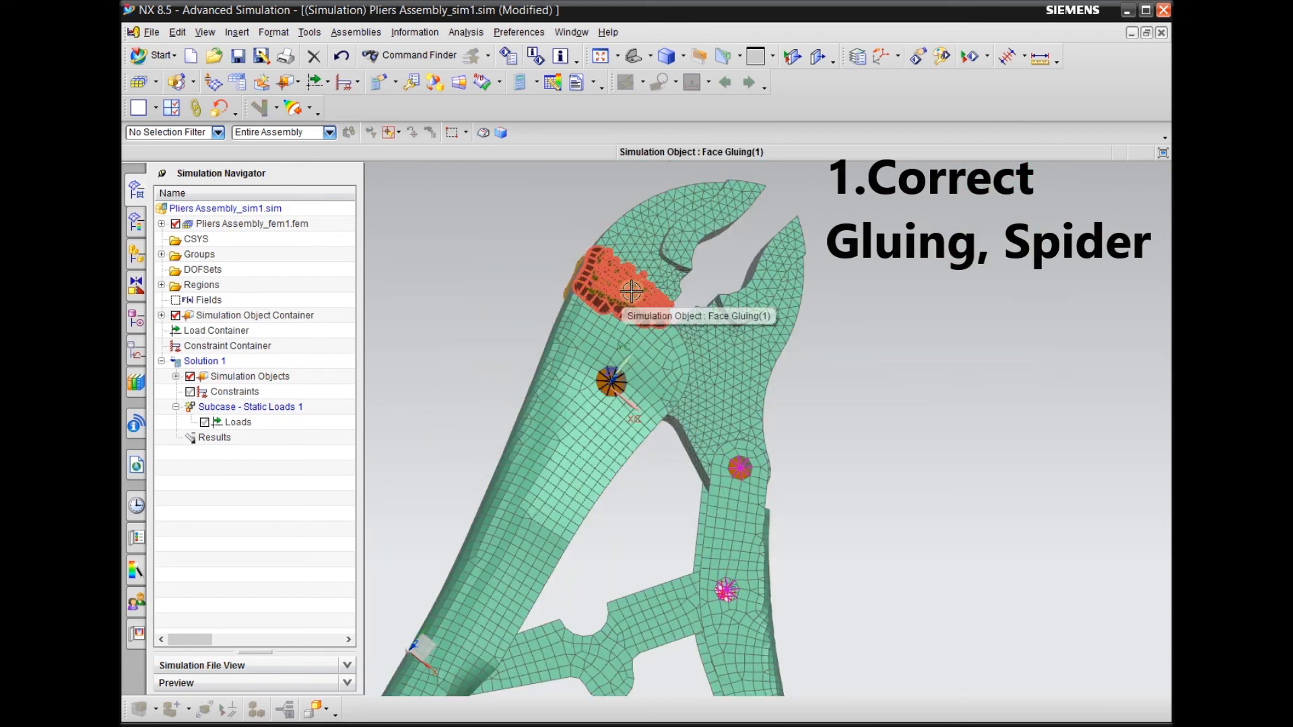
scroll(779, 202, down, 5)
Examine the spider connection and the line element at the open tubular end of the handle
middle_drag(885, 413, 788, 446)
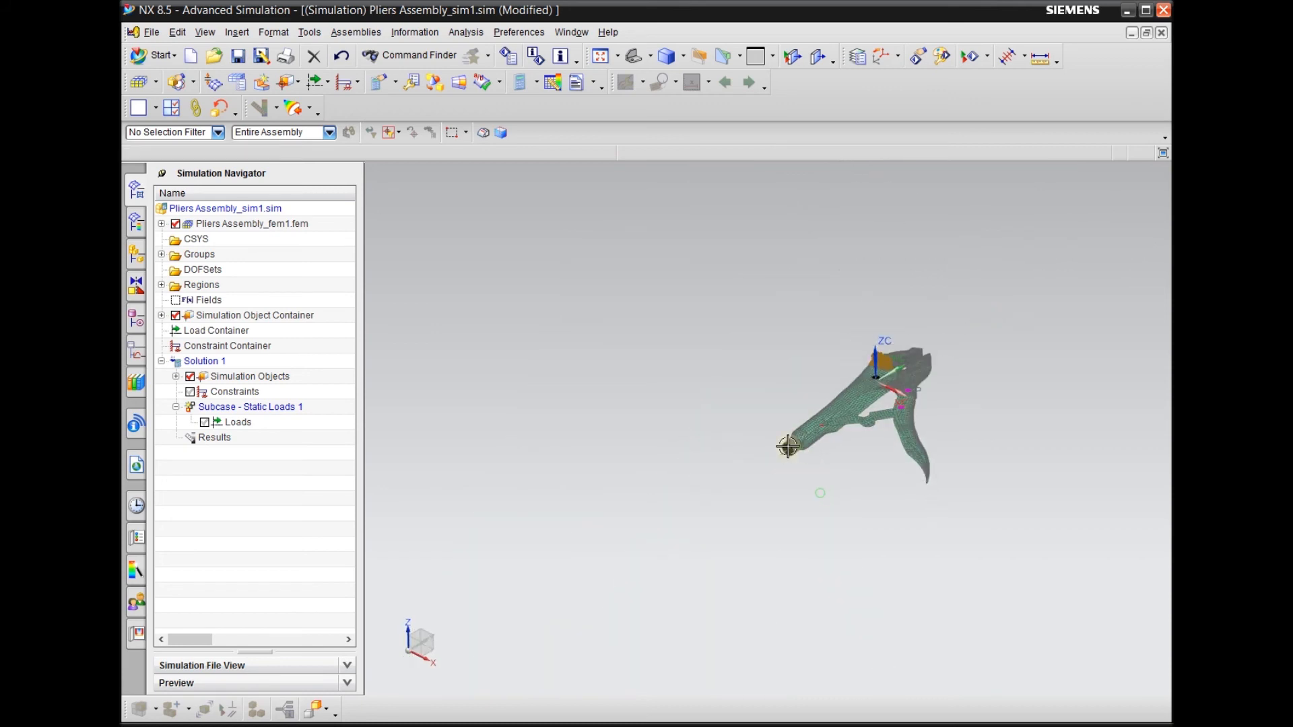
scroll(788, 447, up, 6)
middle_drag(771, 524, 686, 485)
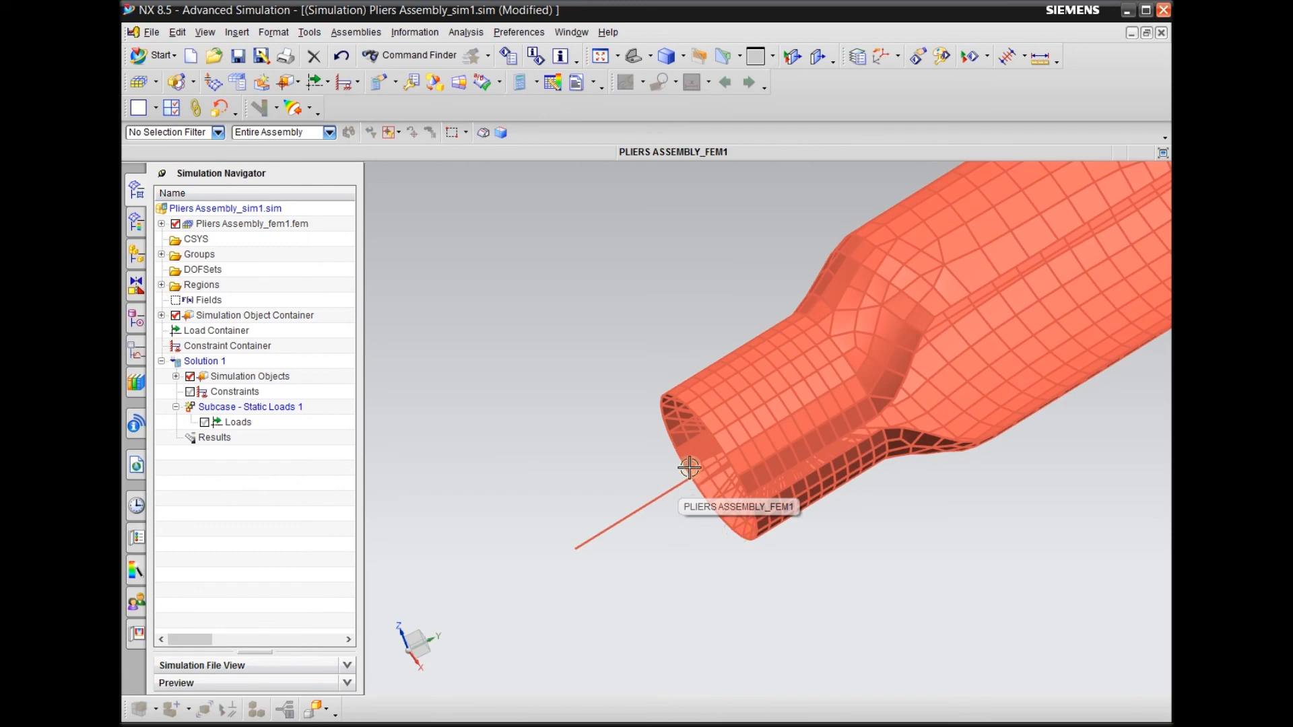
scroll(581, 461, down, 2)
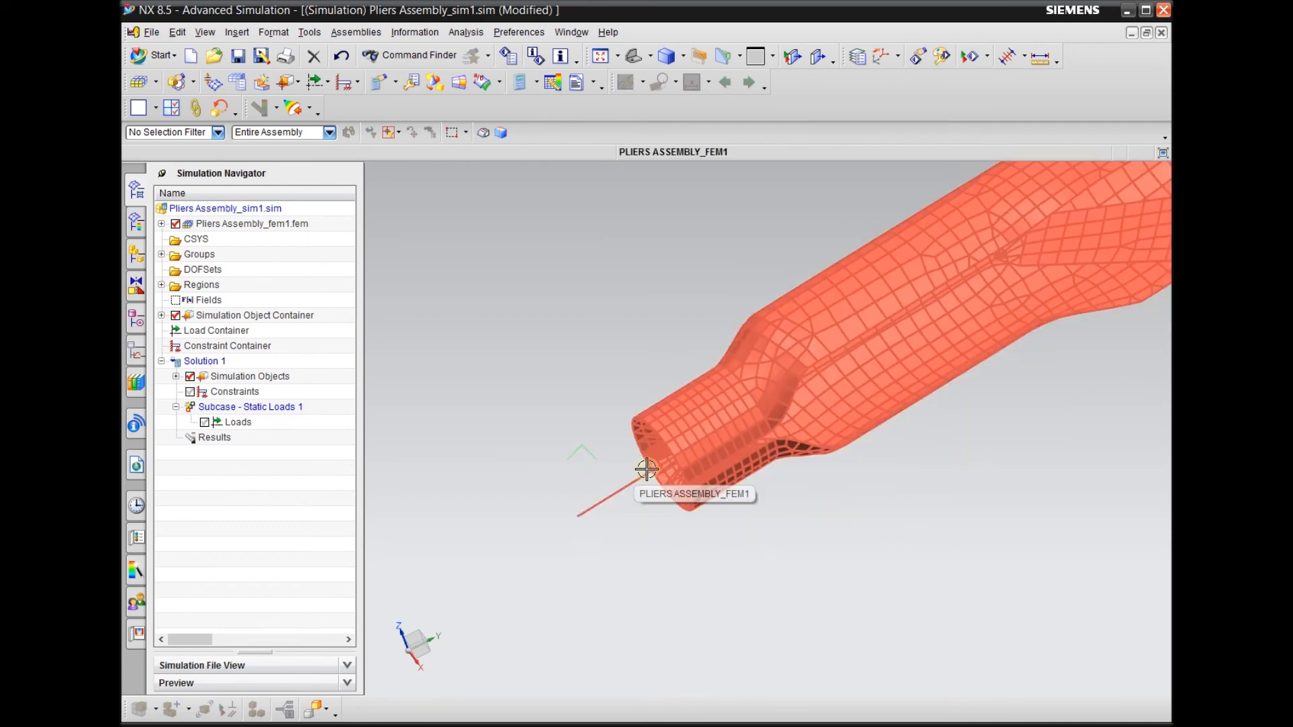
scroll(565, 450, down, 2)
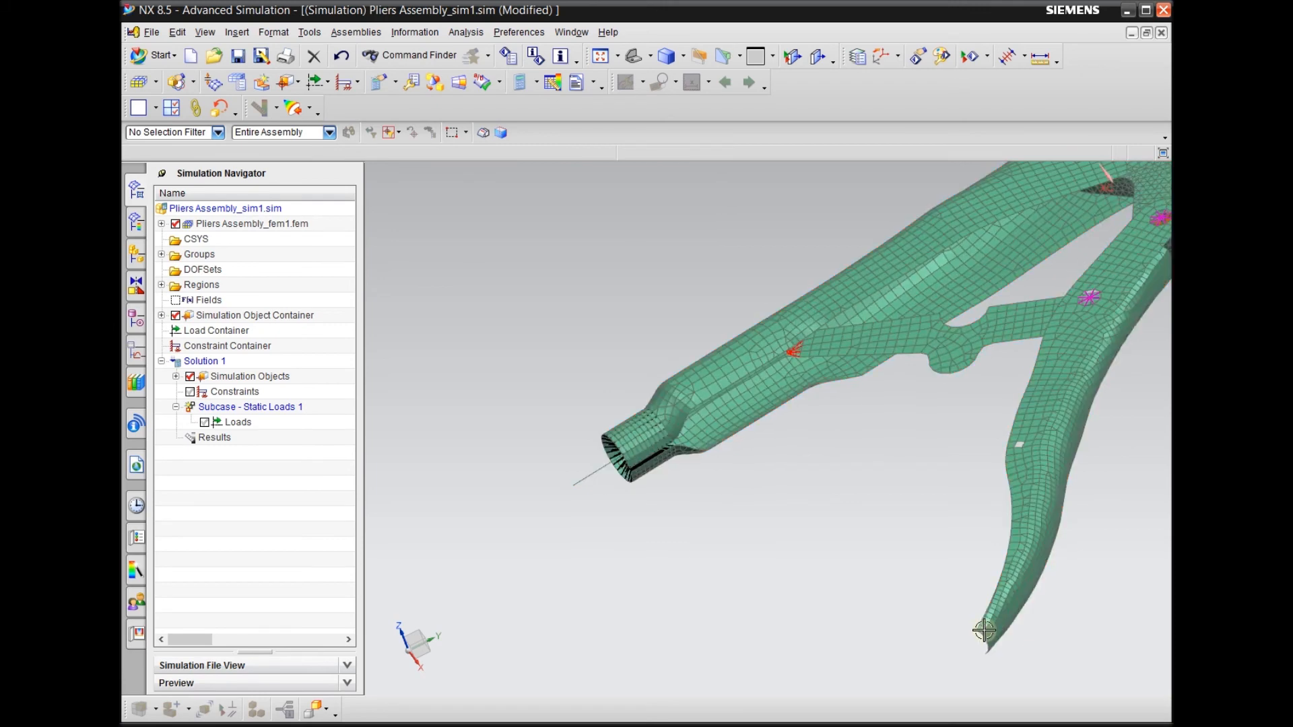
scroll(610, 462, up, 3)
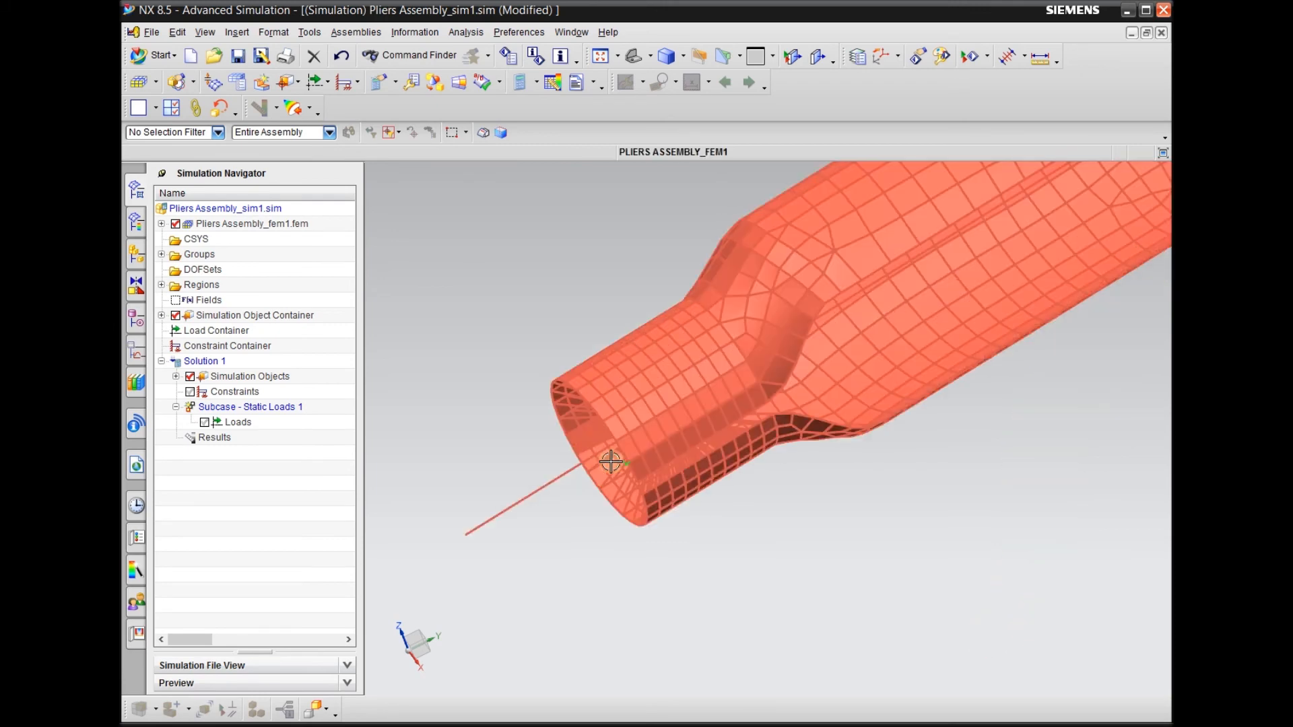
scroll(550, 418, up, 2)
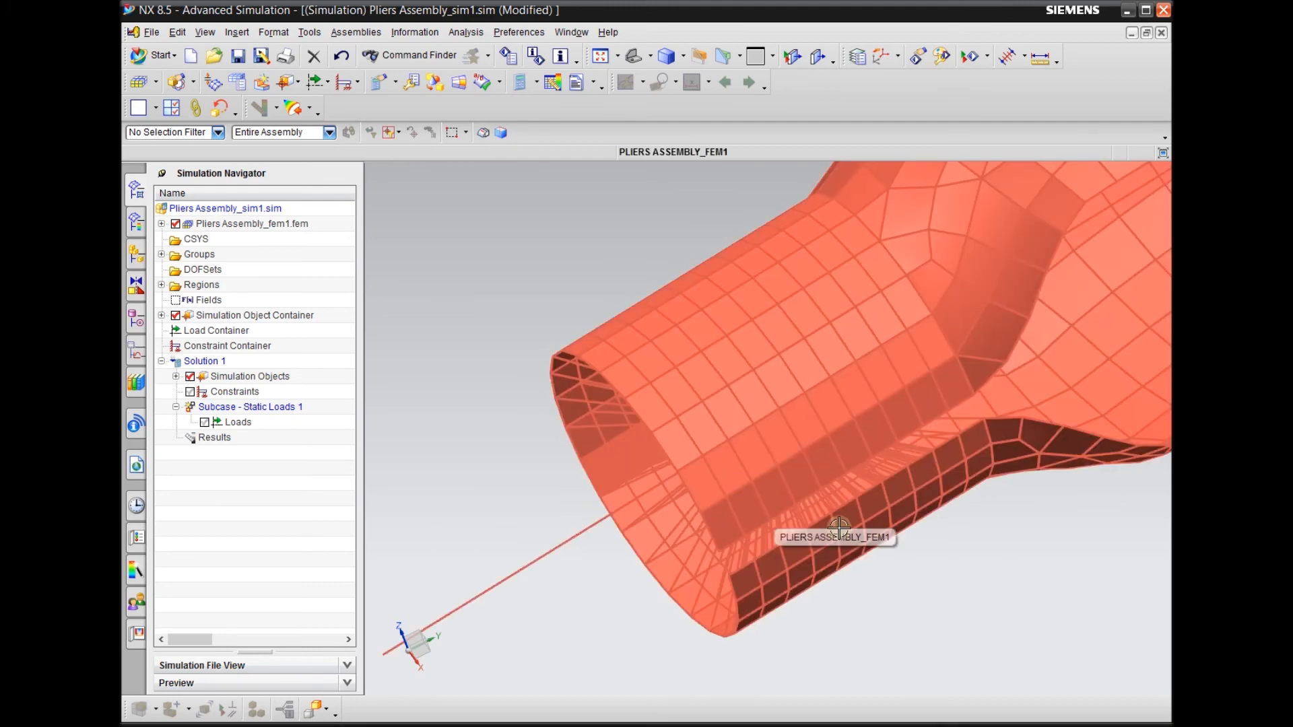
scroll(602, 514, down, 3)
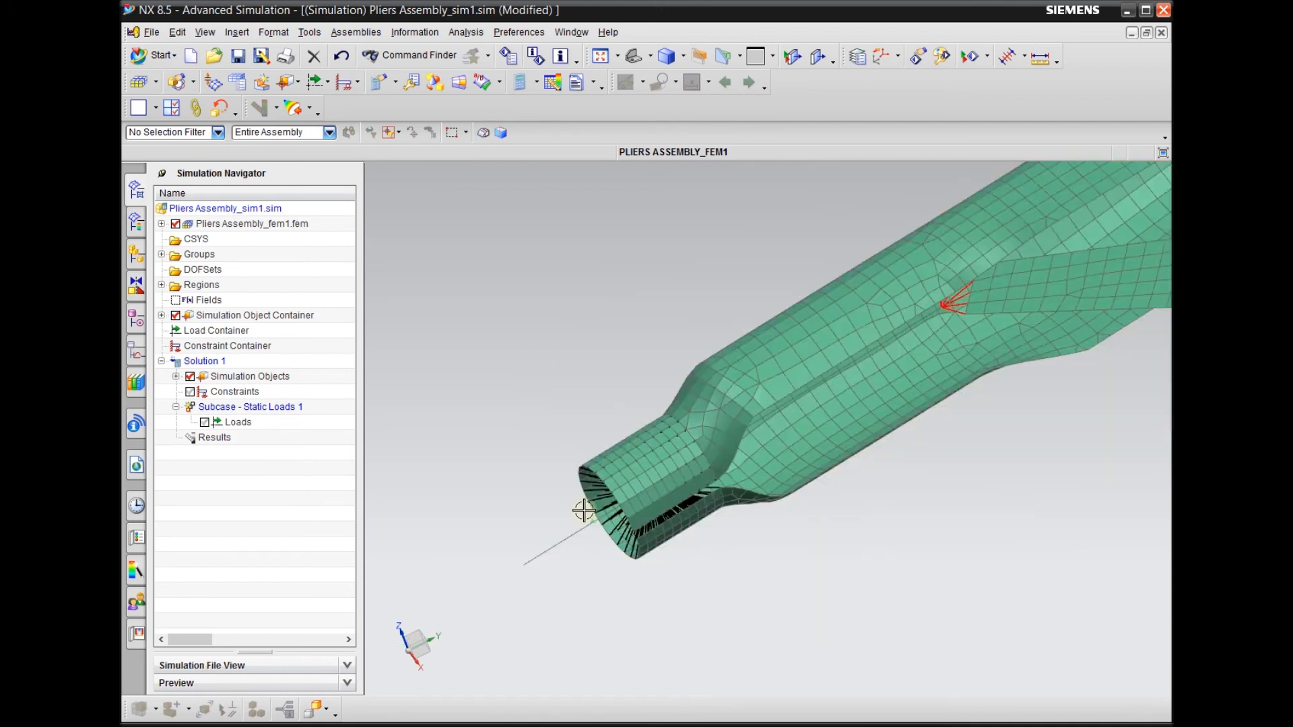
scroll(584, 510, down, 4)
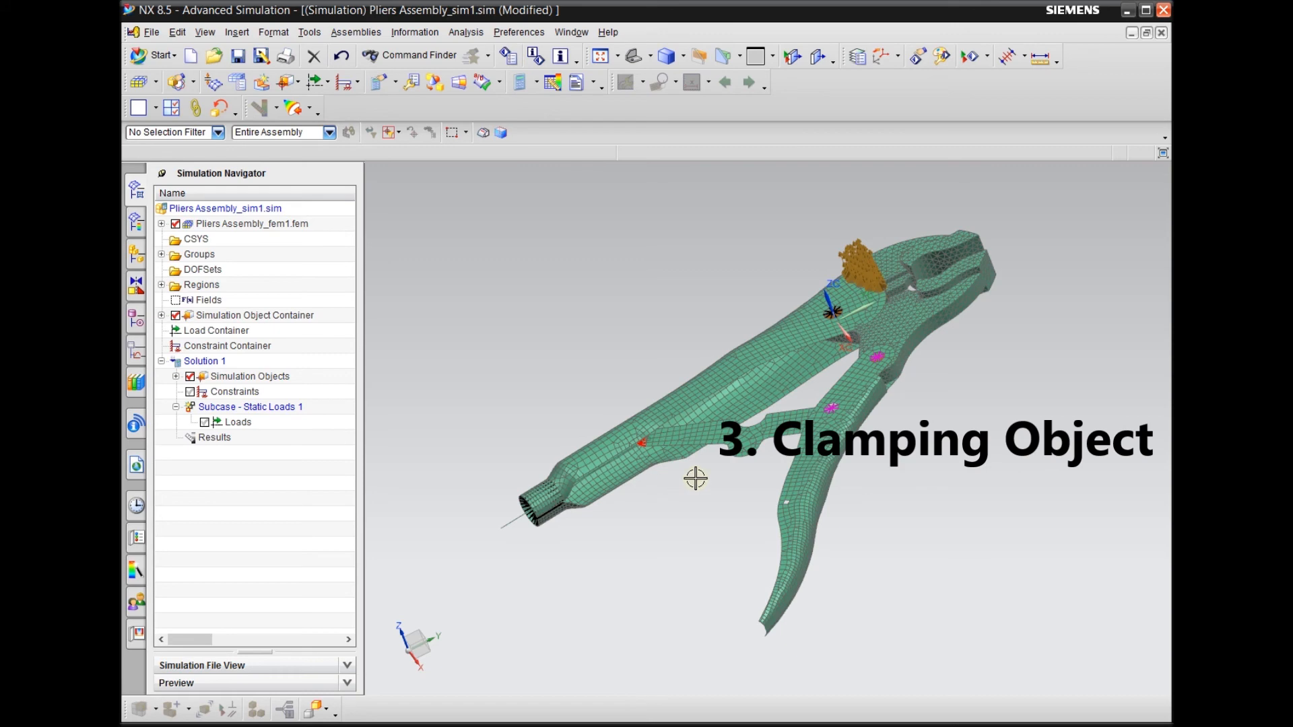
Inspect the meshed gripping faces of both jaws where the clamped object belongs
scroll(1016, 223, up, 5)
middle_drag(970, 260, 918, 281)
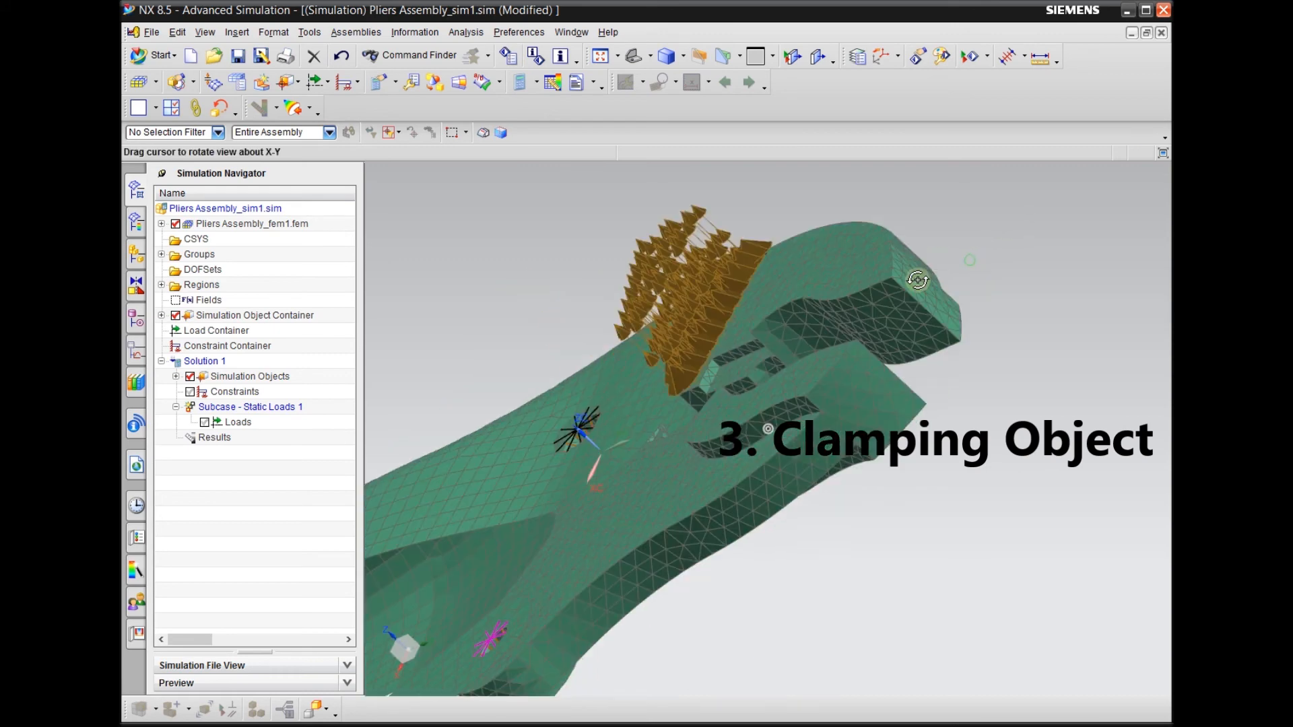
middle_drag(924, 333, 909, 327)
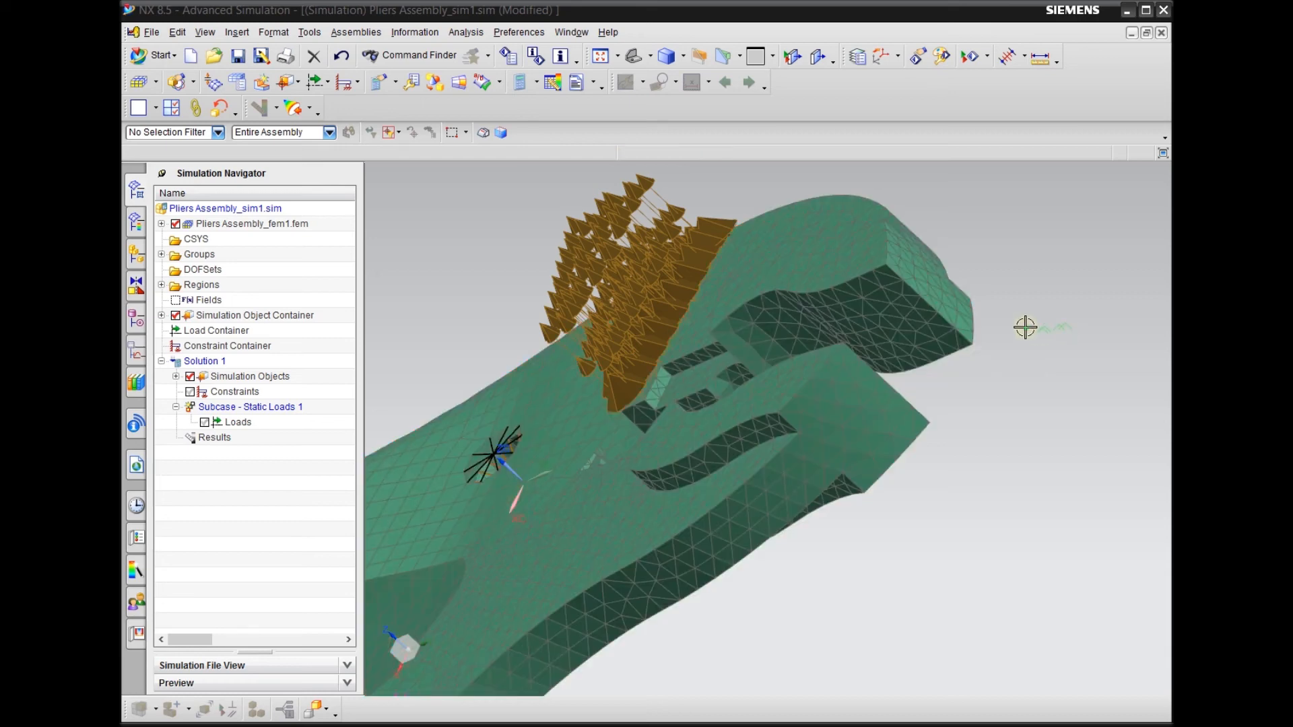
scroll(993, 370, down, 5)
Inspect the handle's tubular end and its line element as the location for boundary conditions and a new coordinate system
middle_drag(999, 368, 892, 442)
scroll(888, 445, up, 5)
scroll(814, 412, up, 2)
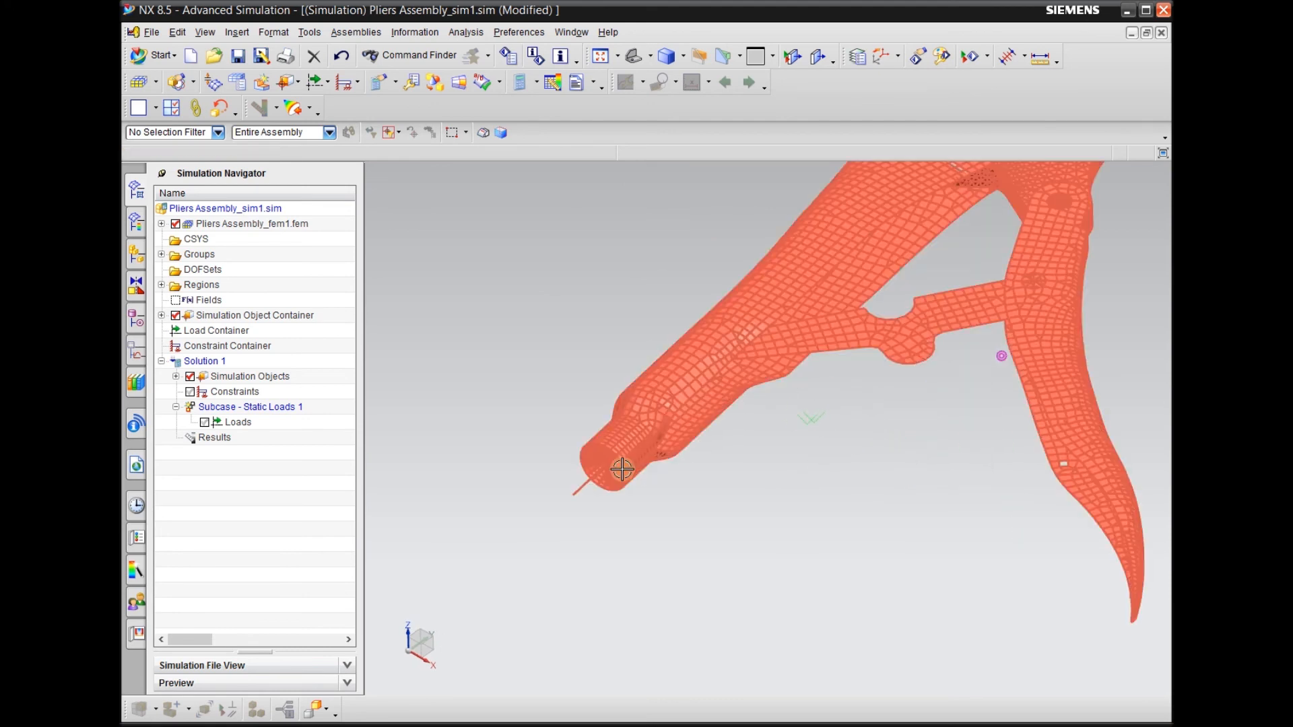
scroll(621, 468, up, 3)
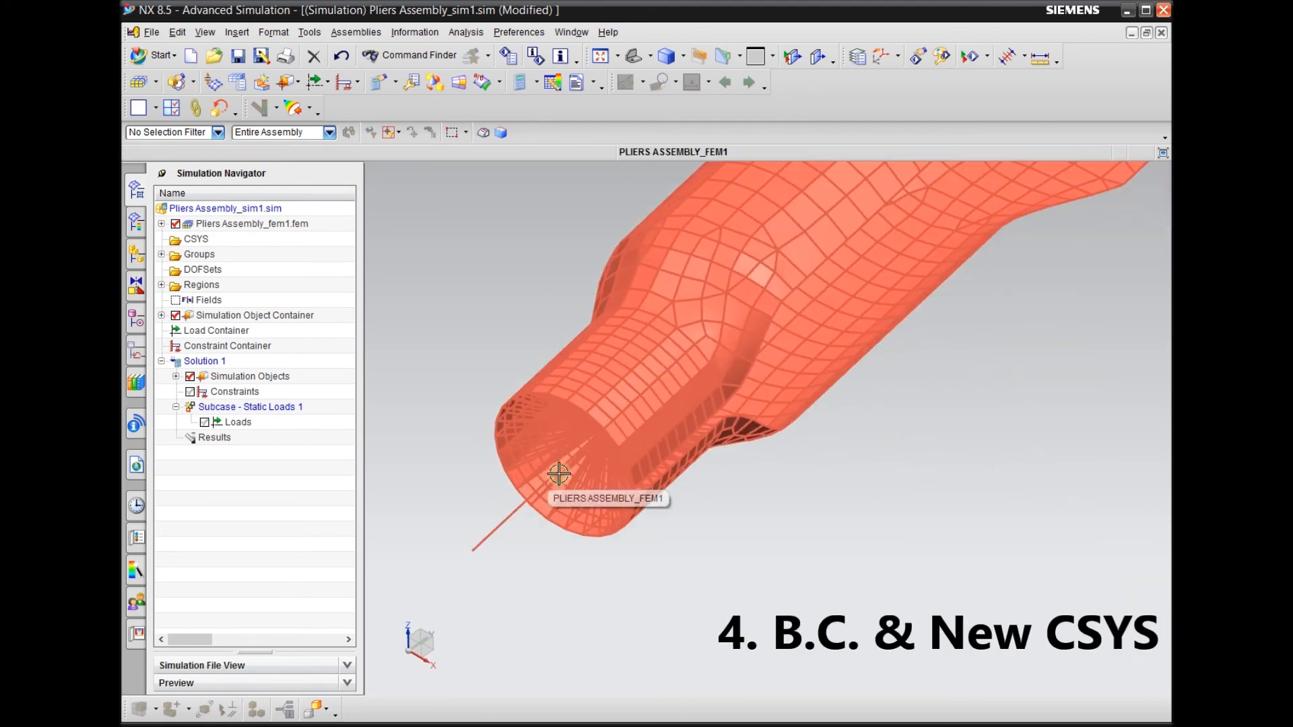
scroll(557, 474, up, 3)
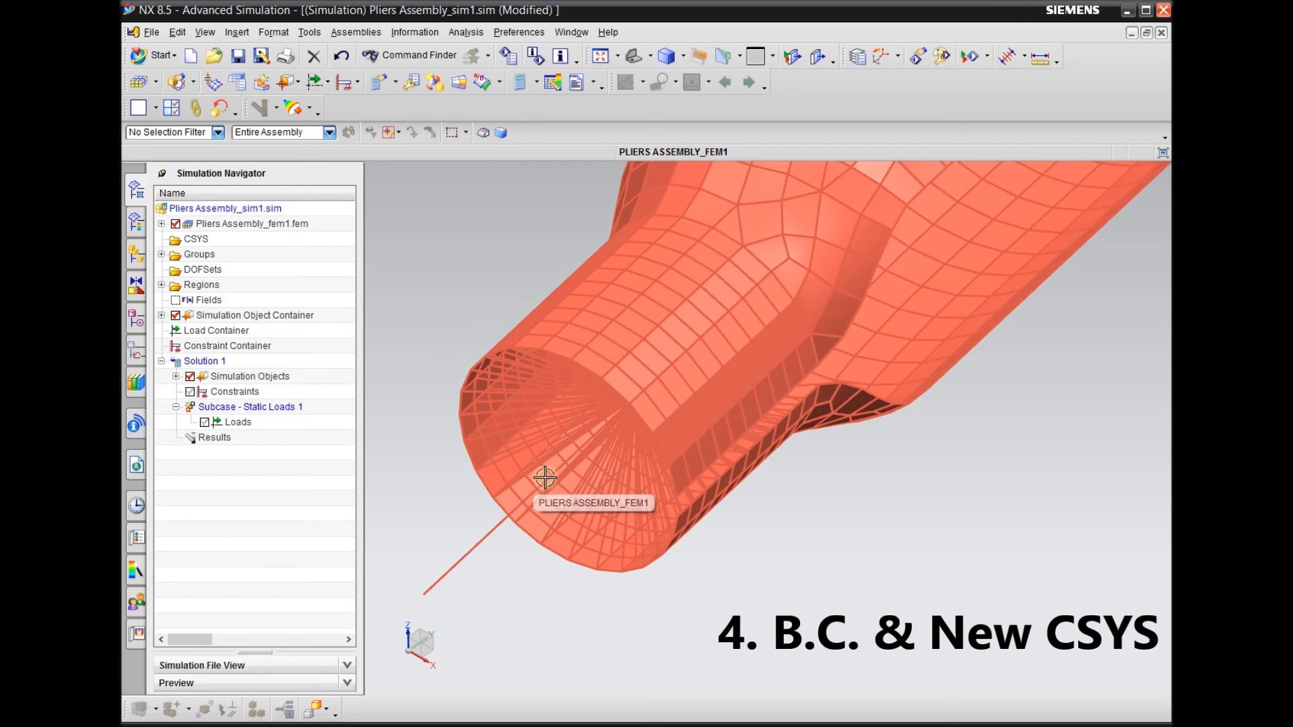
scroll(546, 484, down, 2)
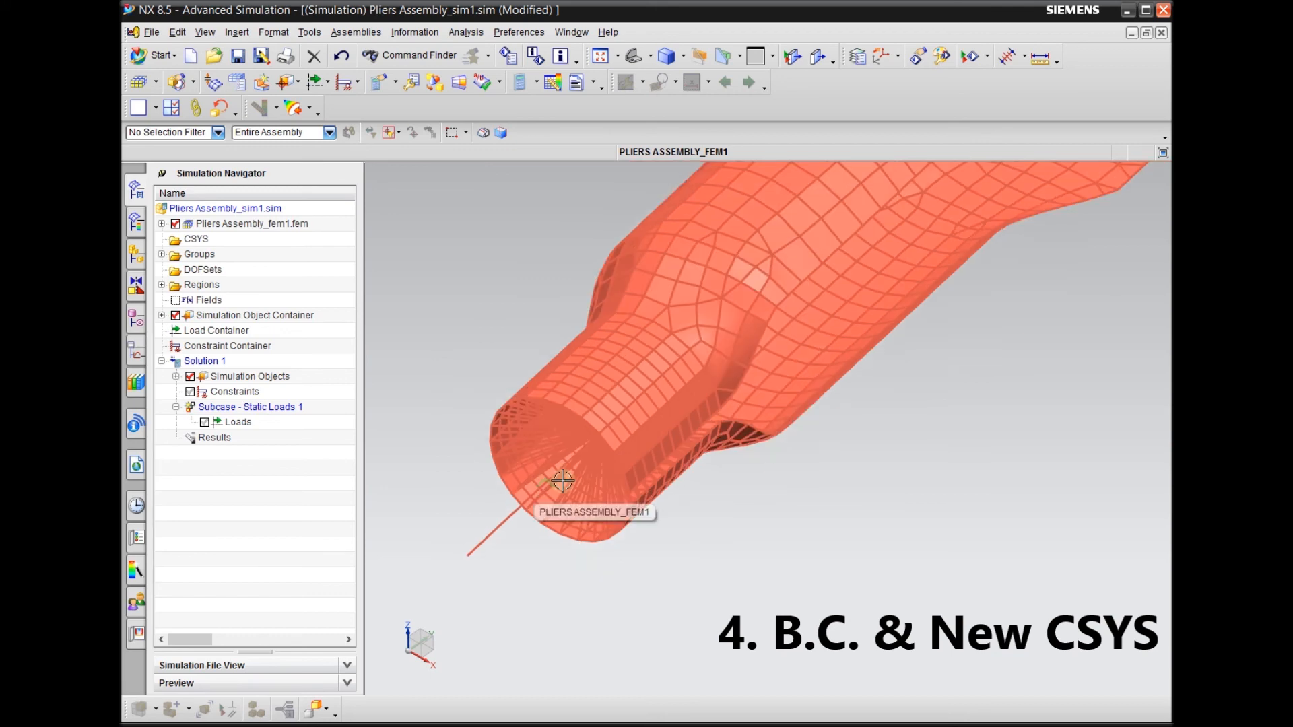
scroll(496, 482, down, 2)
middle_drag(586, 569, 597, 623)
scroll(466, 438, down, 4)
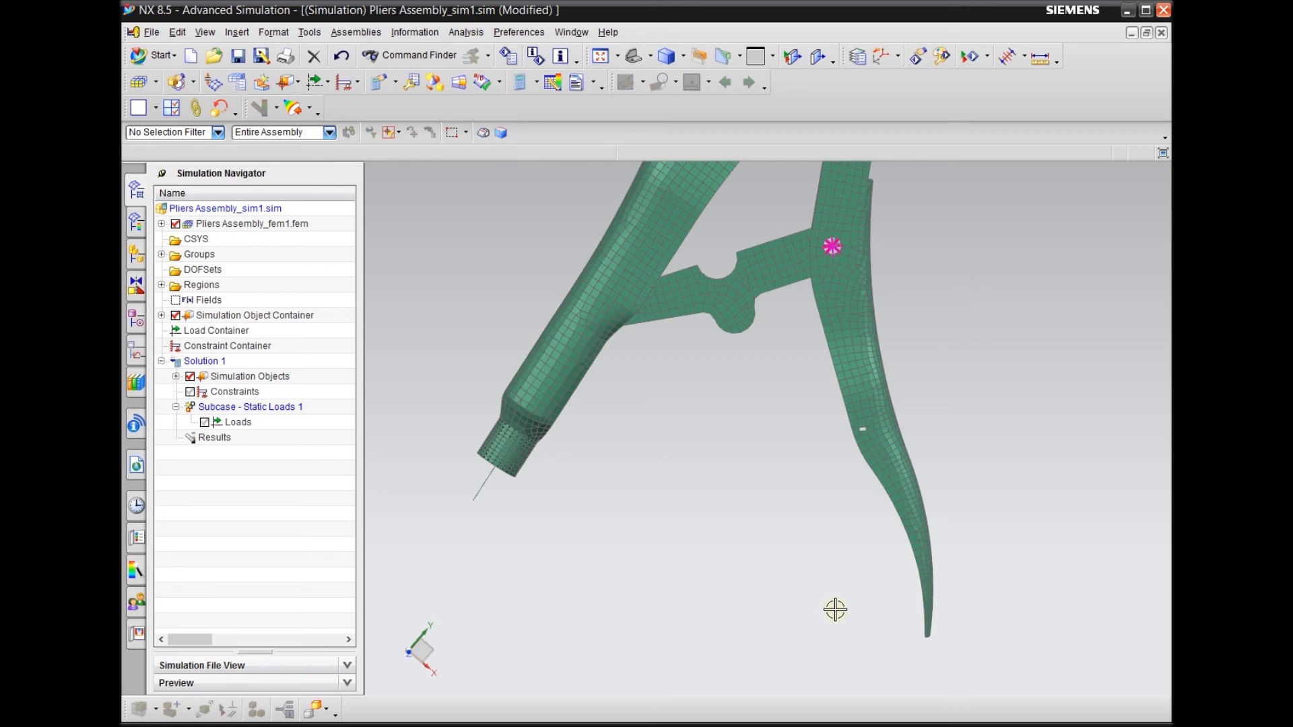
Review the whole pliers assembly and the glued faces beside the upper jaw
scroll(775, 574, down, 2)
scroll(775, 574, down, 1)
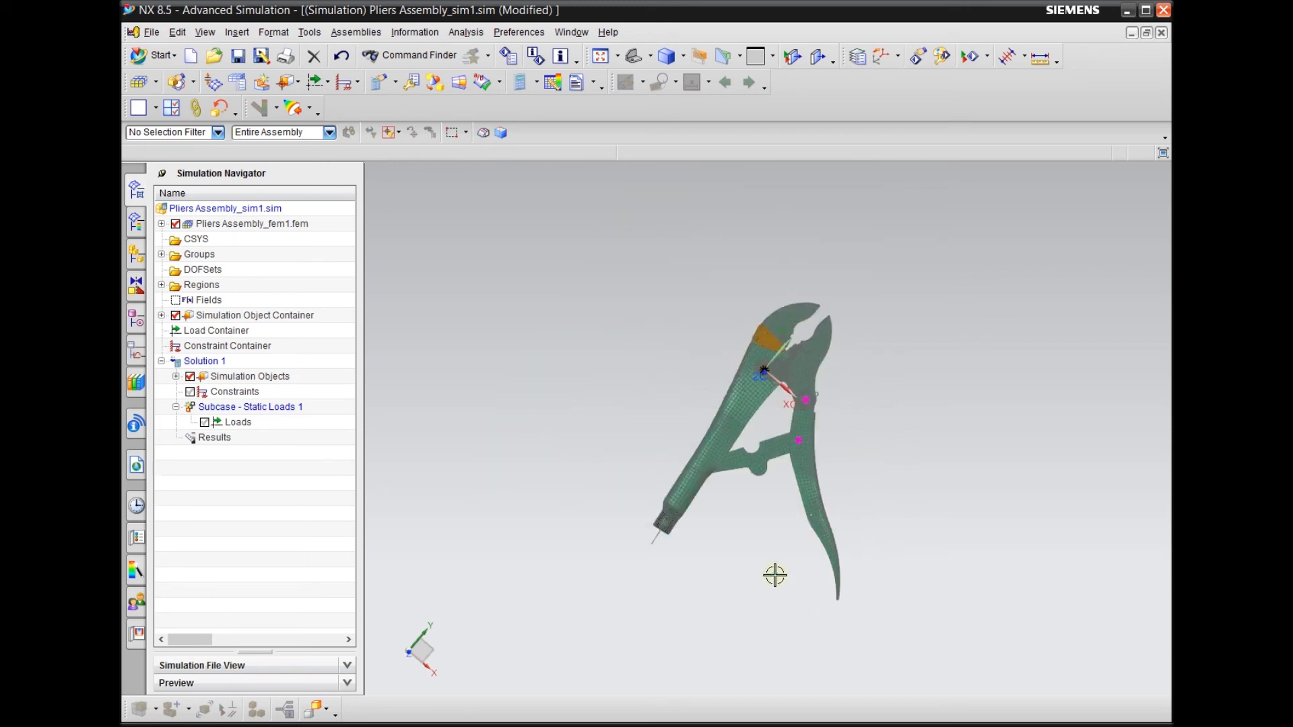
scroll(831, 280, up, 2)
scroll(814, 340, down, 2)
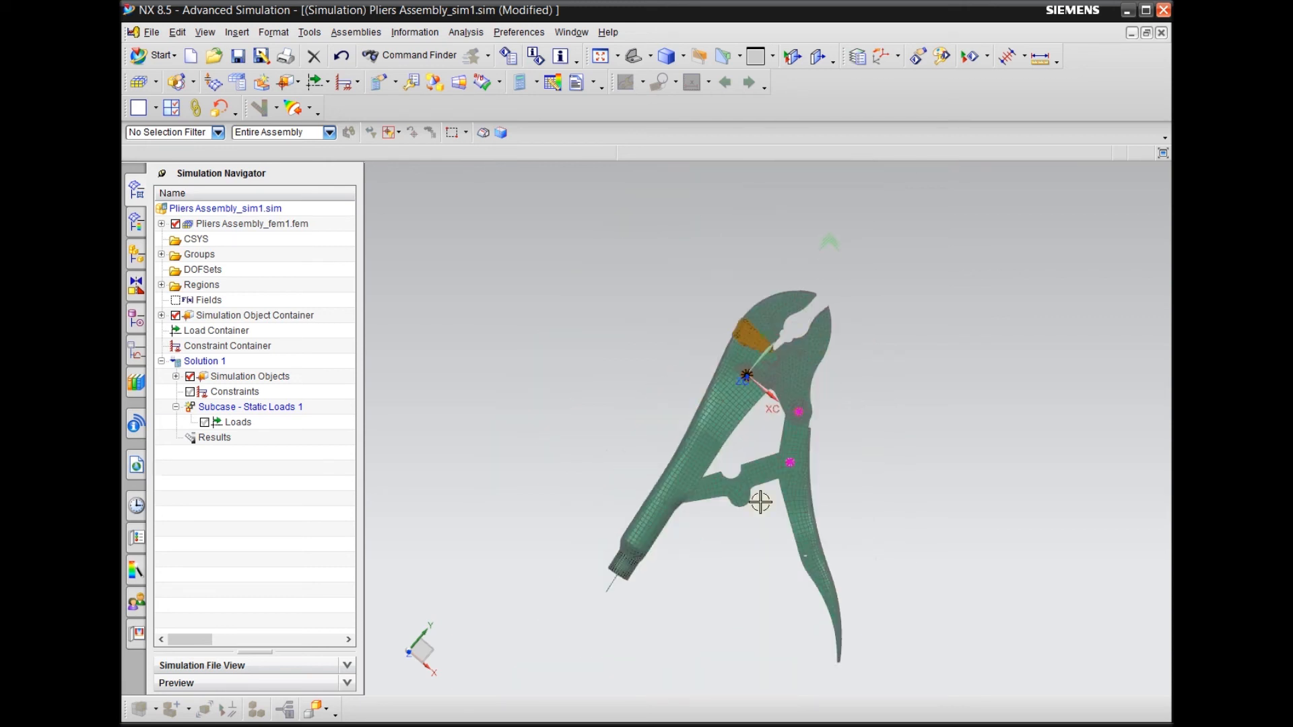
middle_drag(728, 563, 725, 532)
scroll(791, 322, up, 2)
scroll(792, 322, up, 3)
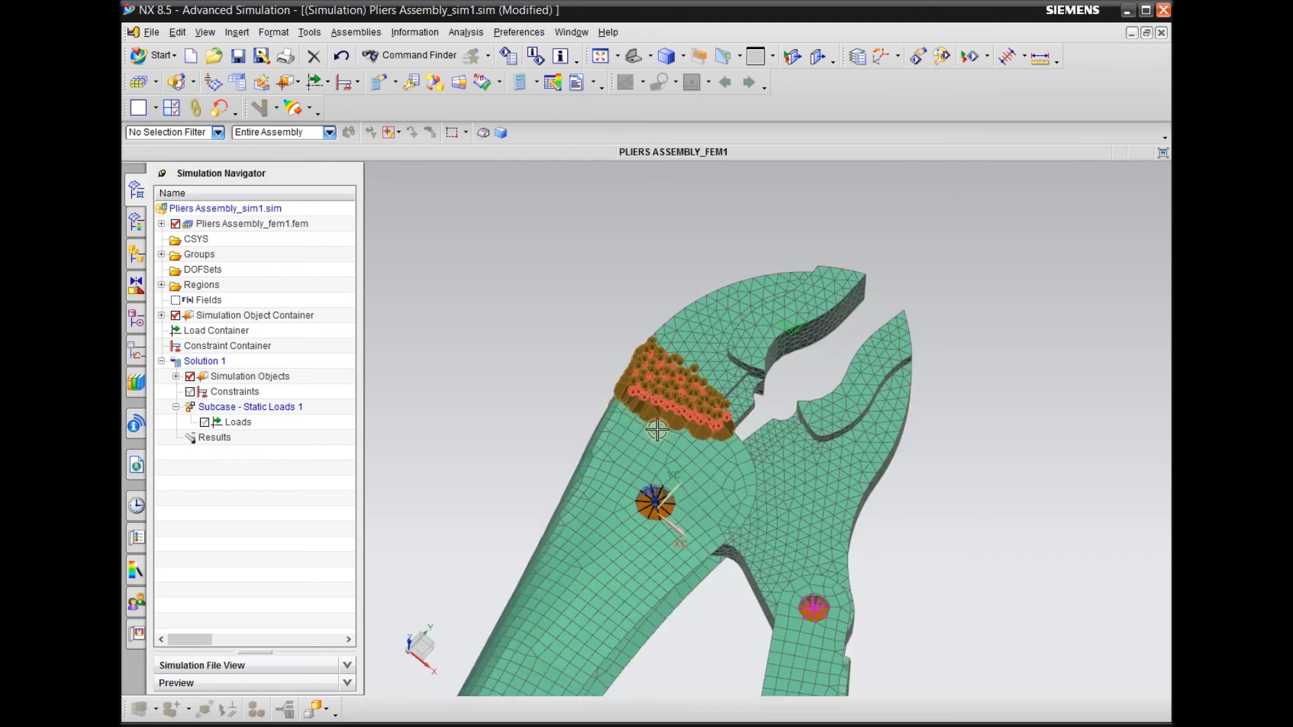
scroll(665, 371, up, 4)
scroll(623, 327, up, 2)
scroll(647, 371, down, 8)
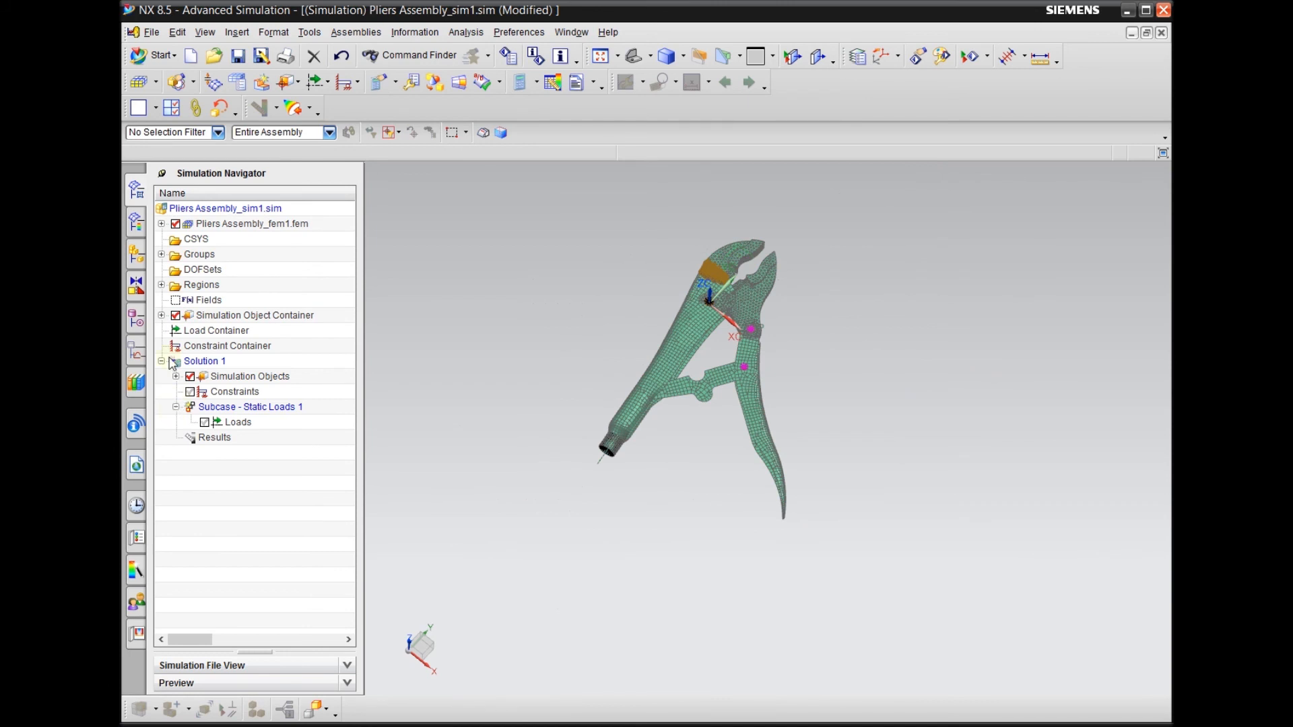
Delete both existing gluing objects, Face Gluing(2) and Face Gluing(1), from the simulation
click(161, 315)
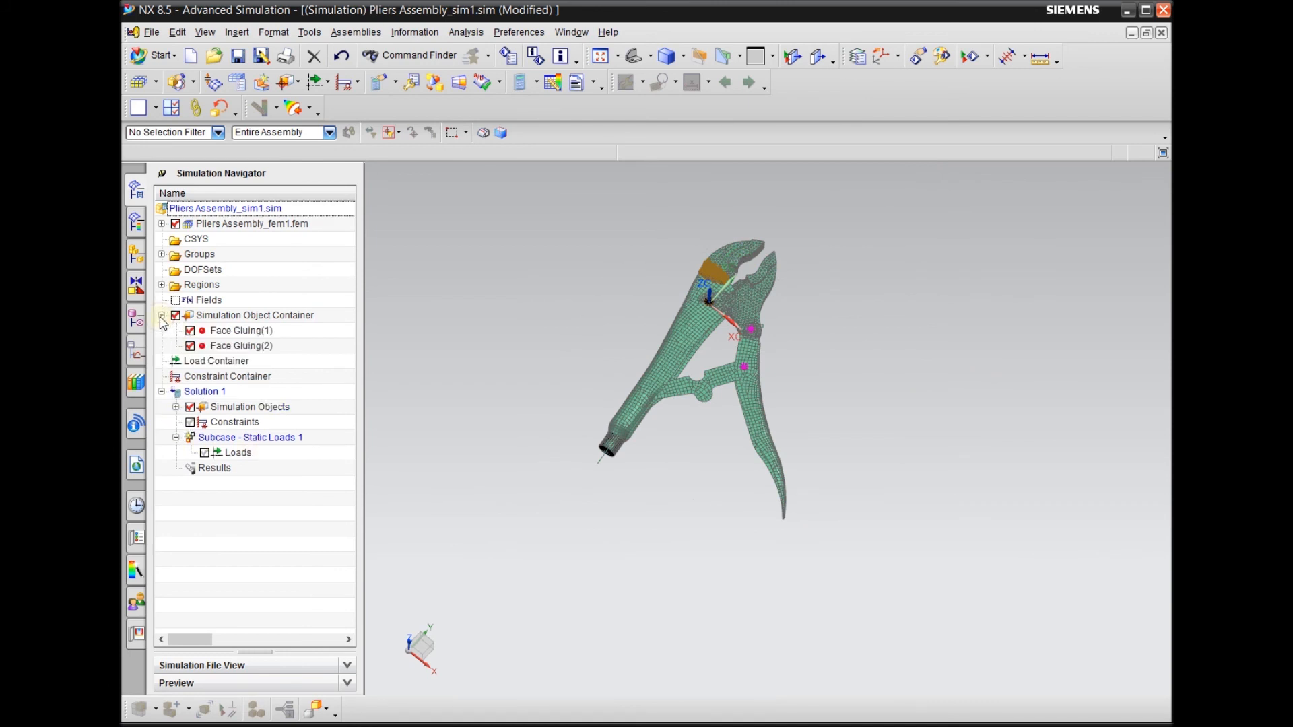
right_click(235, 349)
click(274, 423)
middle_drag(525, 411, 560, 361)
scroll(778, 328, up, 7)
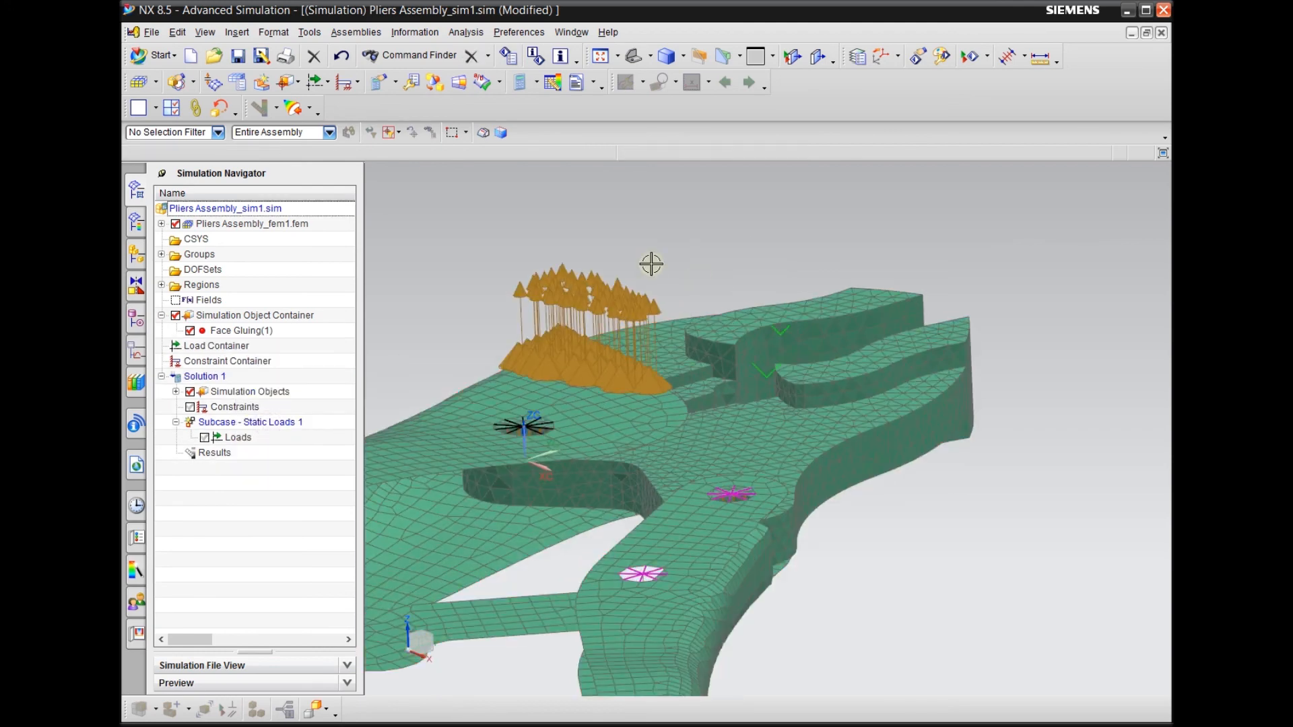
scroll(651, 264, down, 3)
click(235, 332)
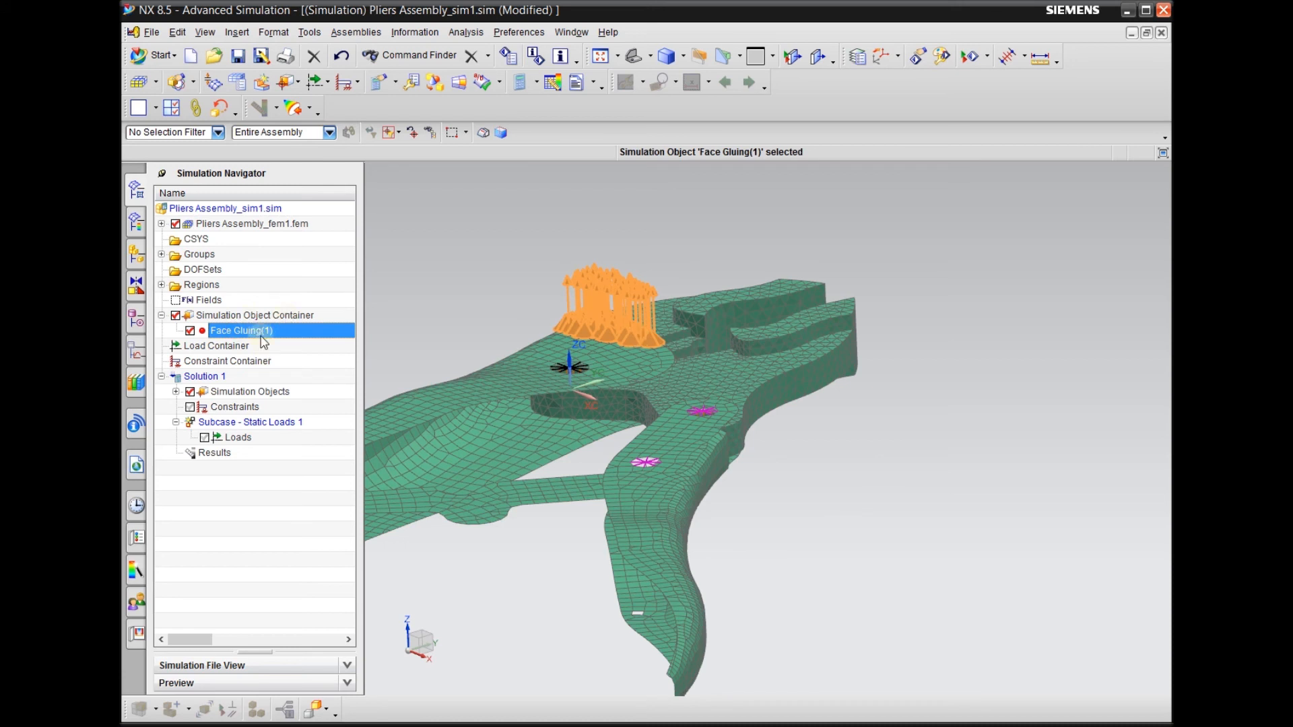
click(314, 56)
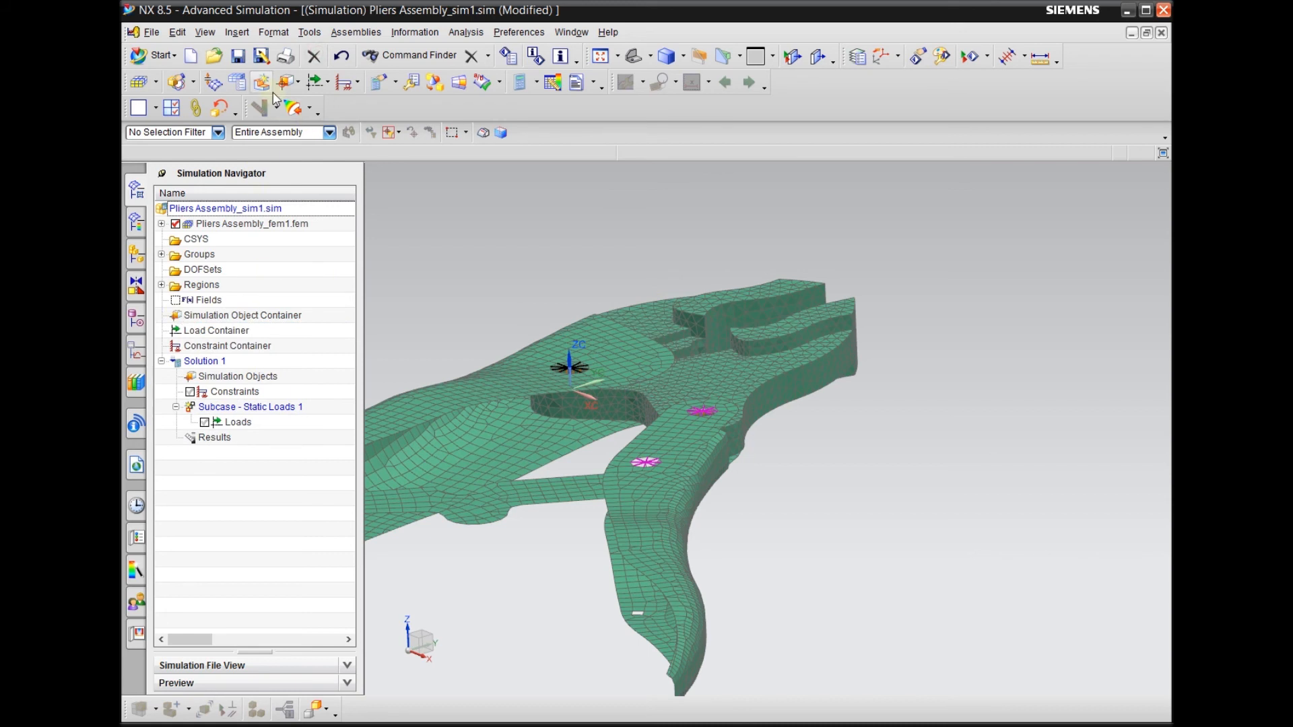
Start a Surface-to-Surface Gluing object and set its type to Manual
click(297, 84)
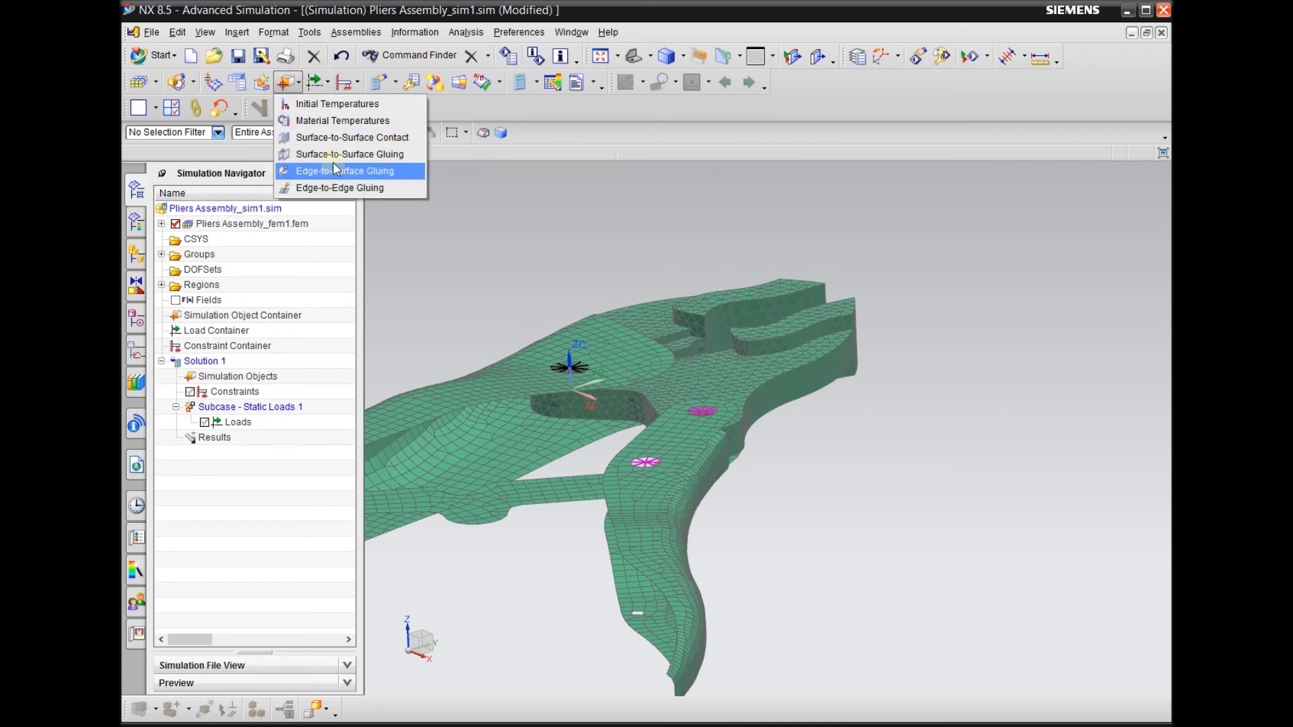
click(371, 161)
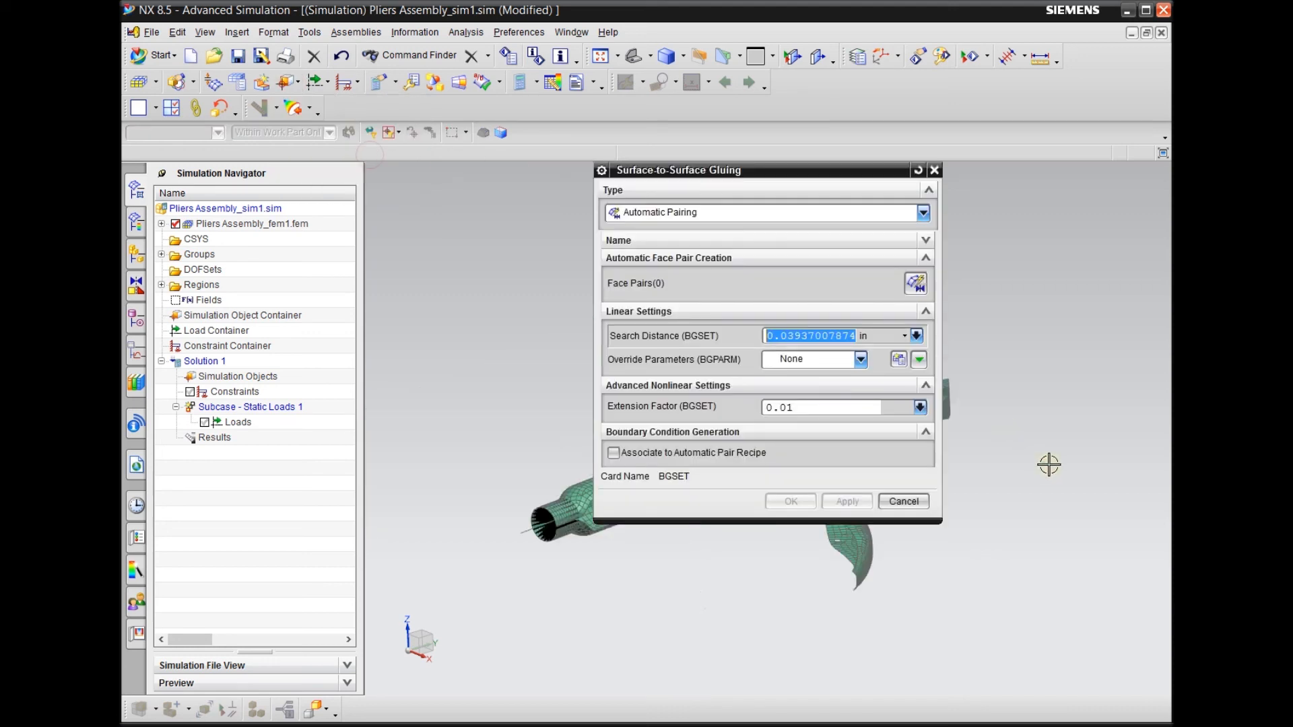
drag(691, 170, 919, 170)
click(937, 212)
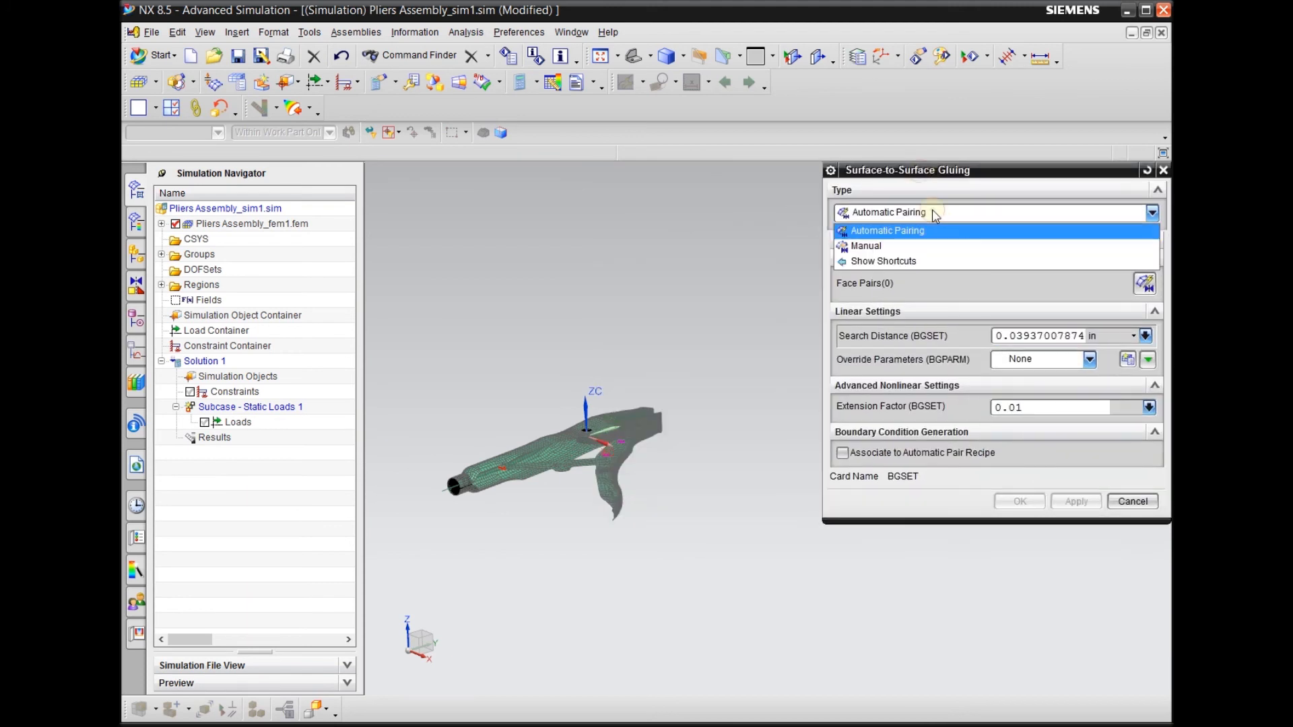
click(875, 246)
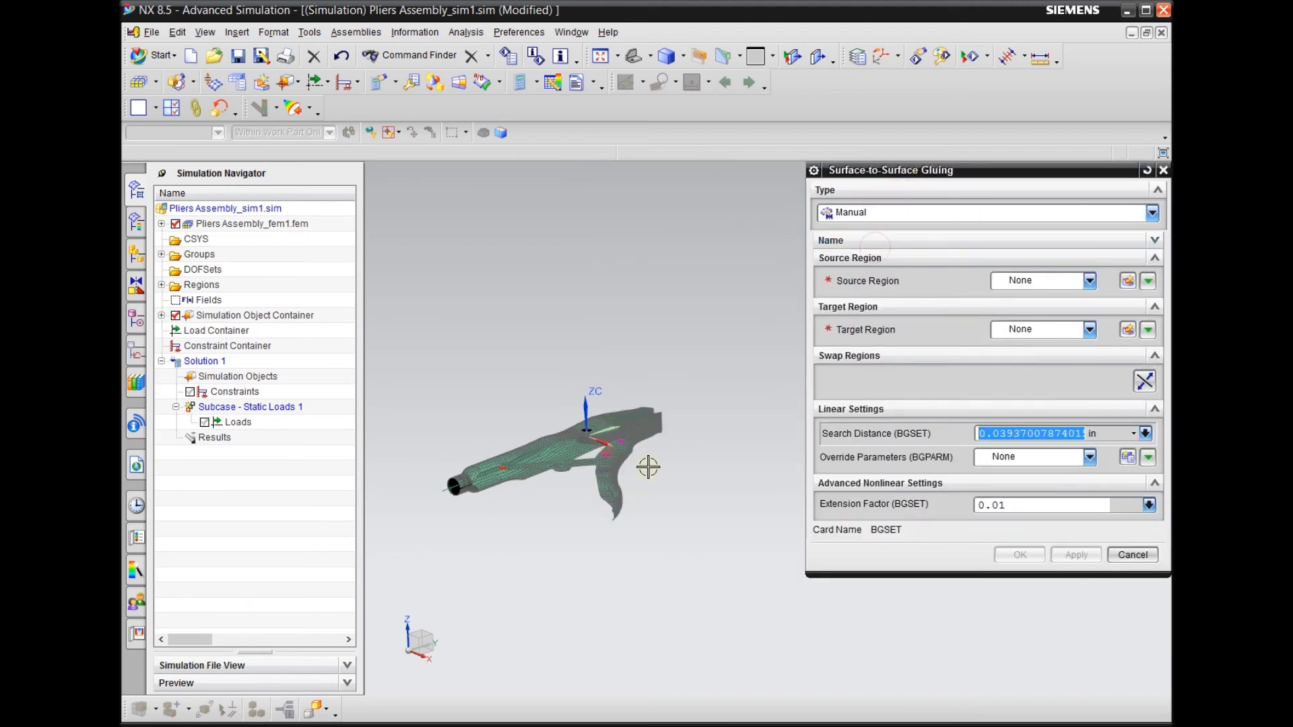
Hide all 1D, 2D and 3D collectors of the FEM, and show only the Solid(1) and HandleA meshes
middle_drag(710, 457, 663, 464)
scroll(614, 416, up, 3)
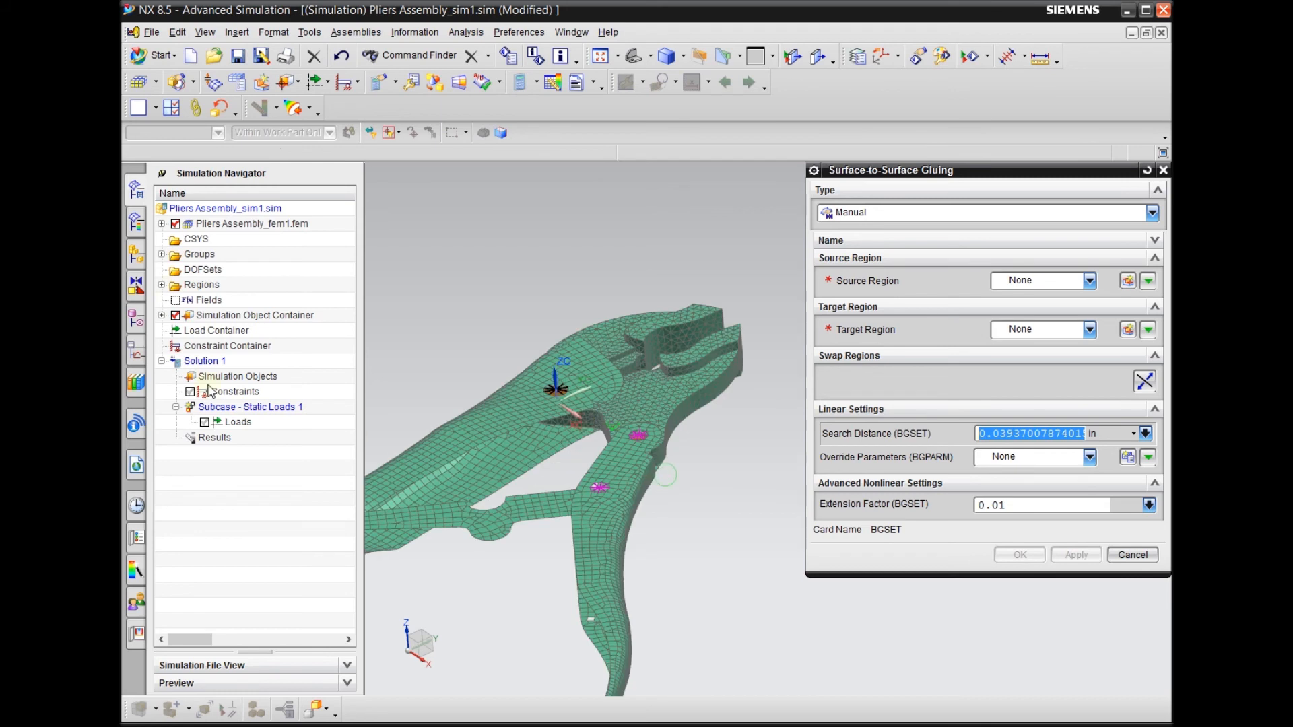
click(162, 223)
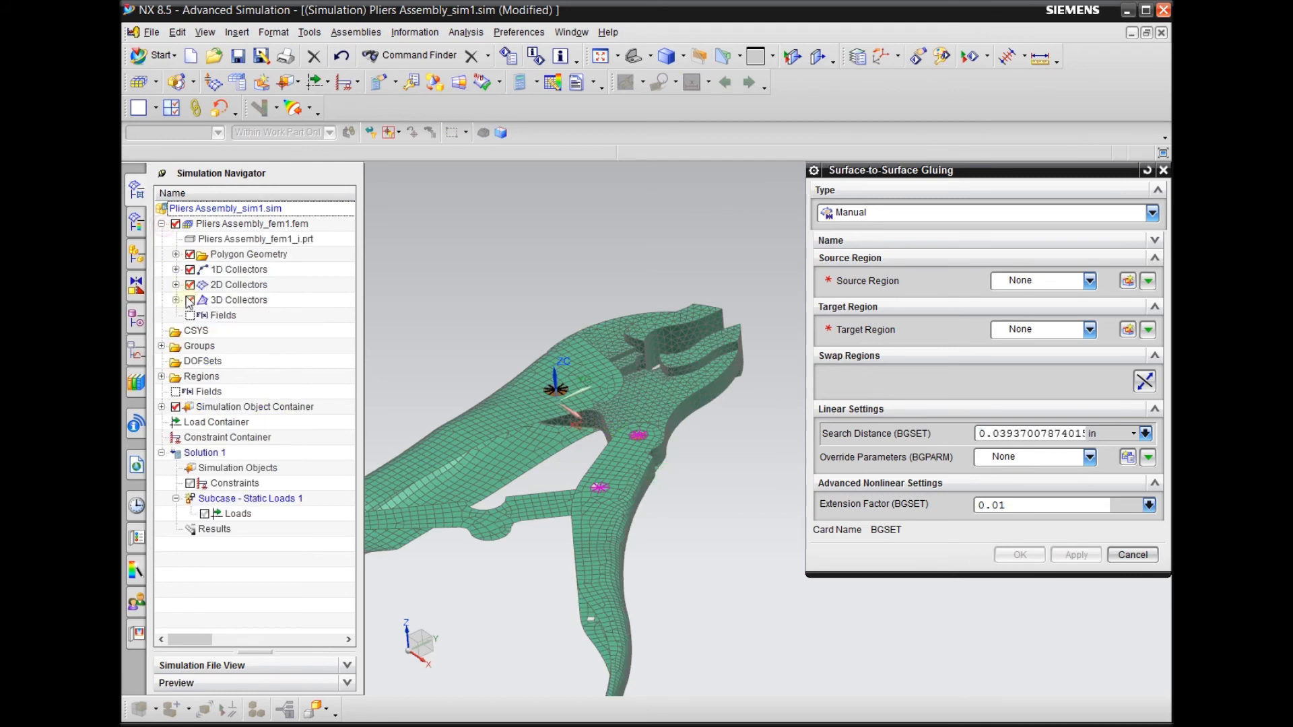
click(189, 300)
click(190, 285)
click(190, 270)
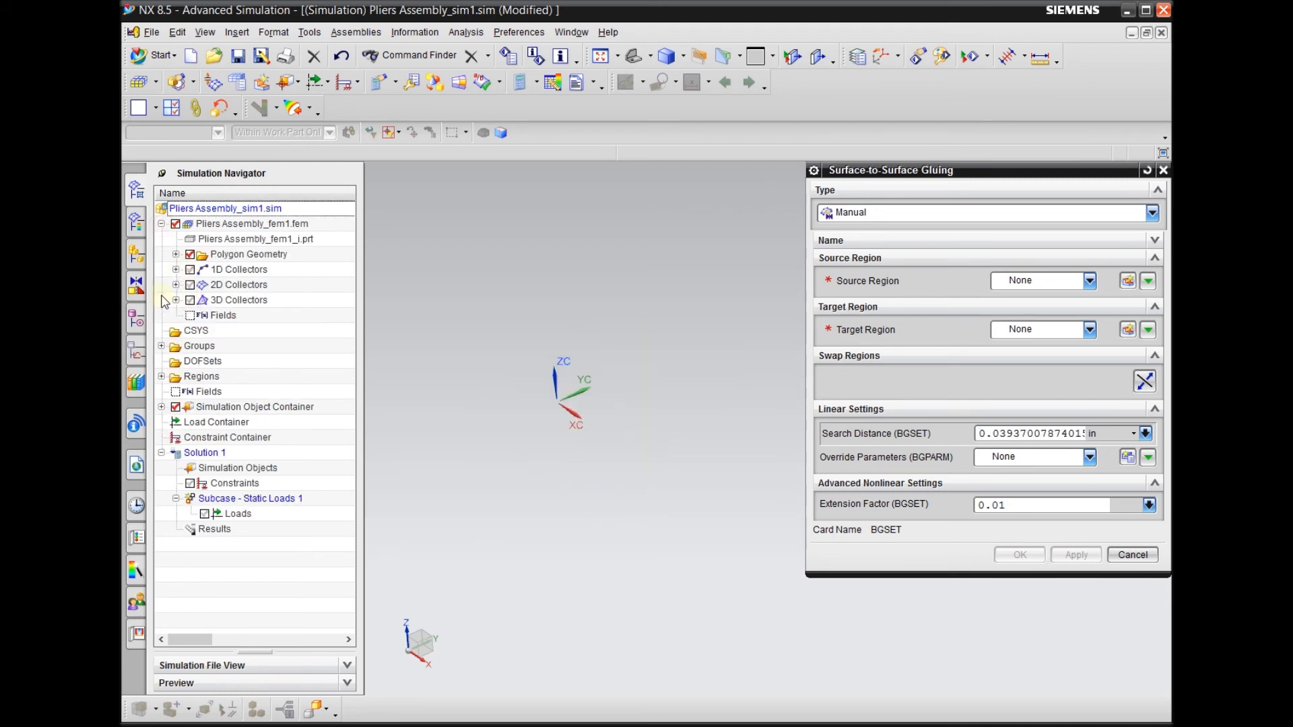
click(176, 301)
click(204, 315)
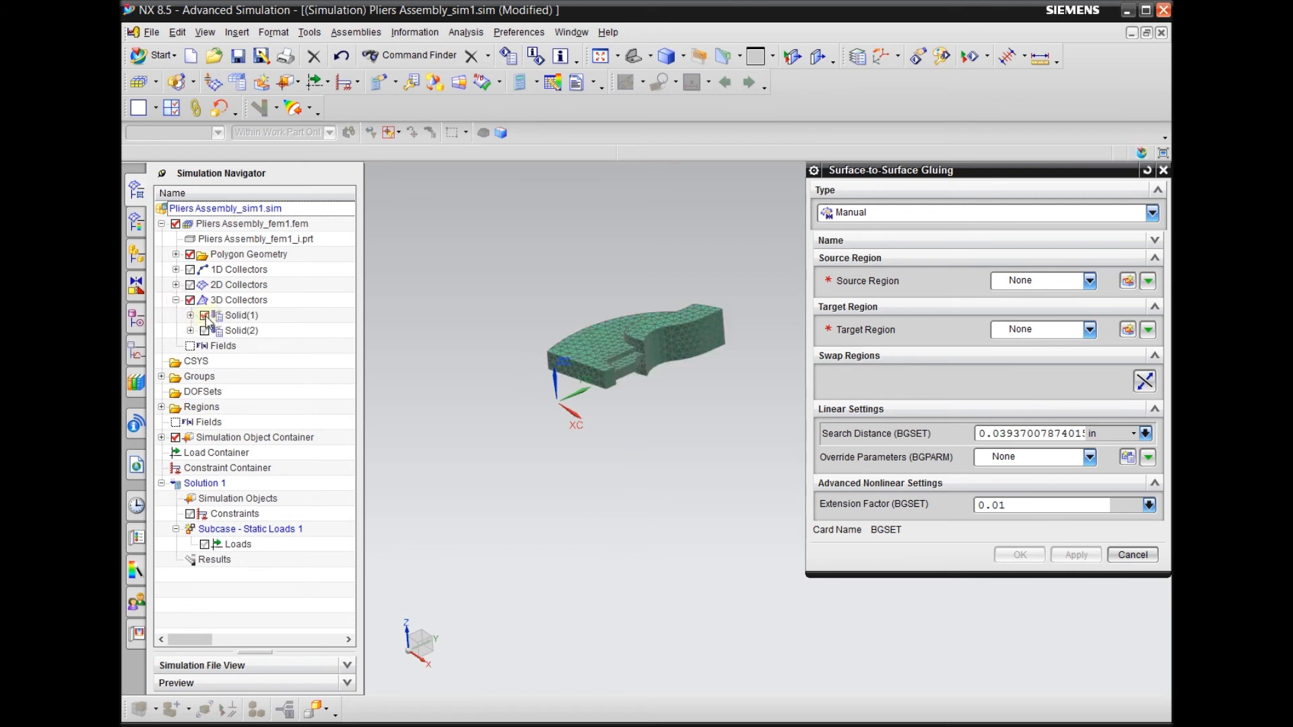
click(175, 284)
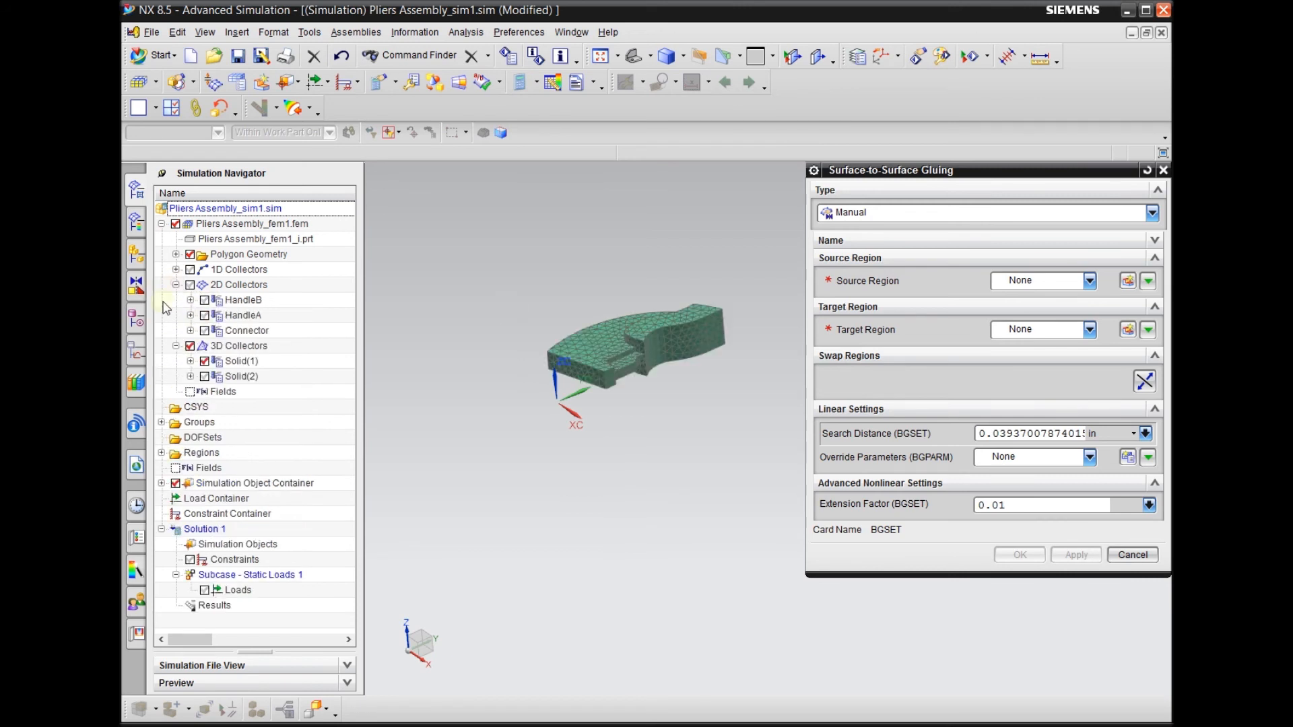
click(205, 315)
middle_drag(605, 439, 627, 381)
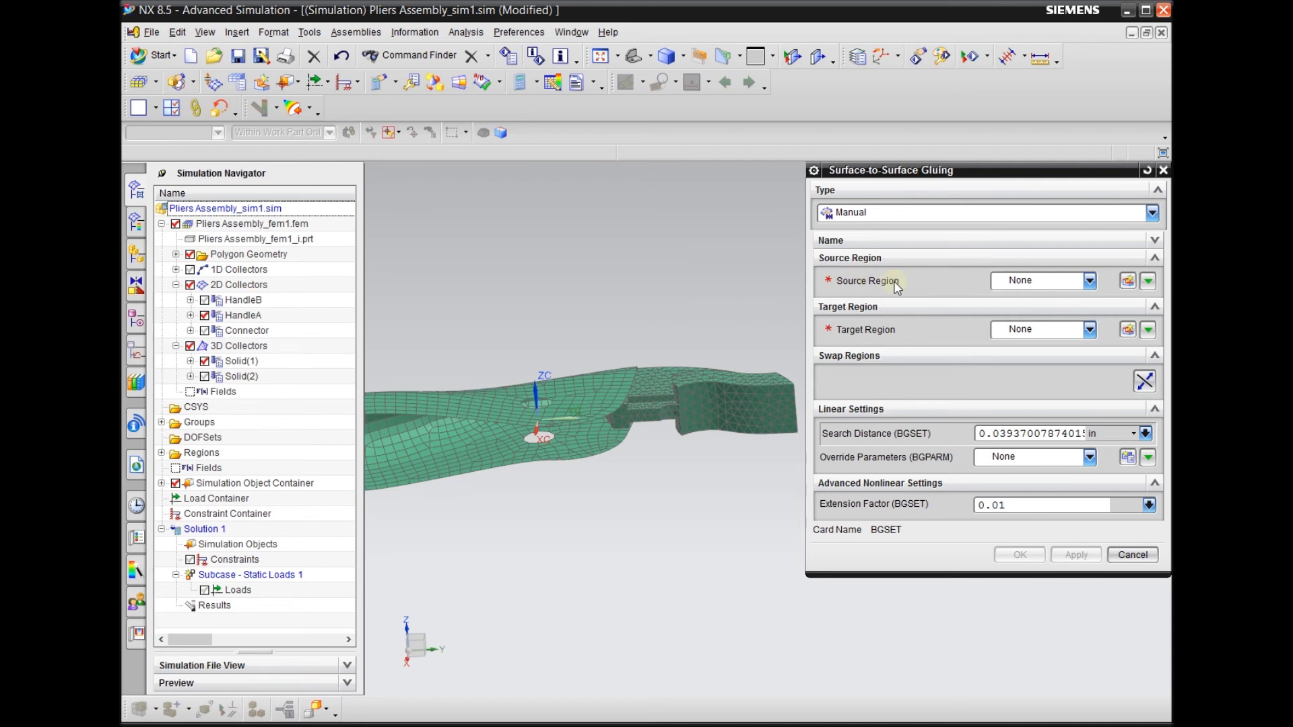
click(1127, 281)
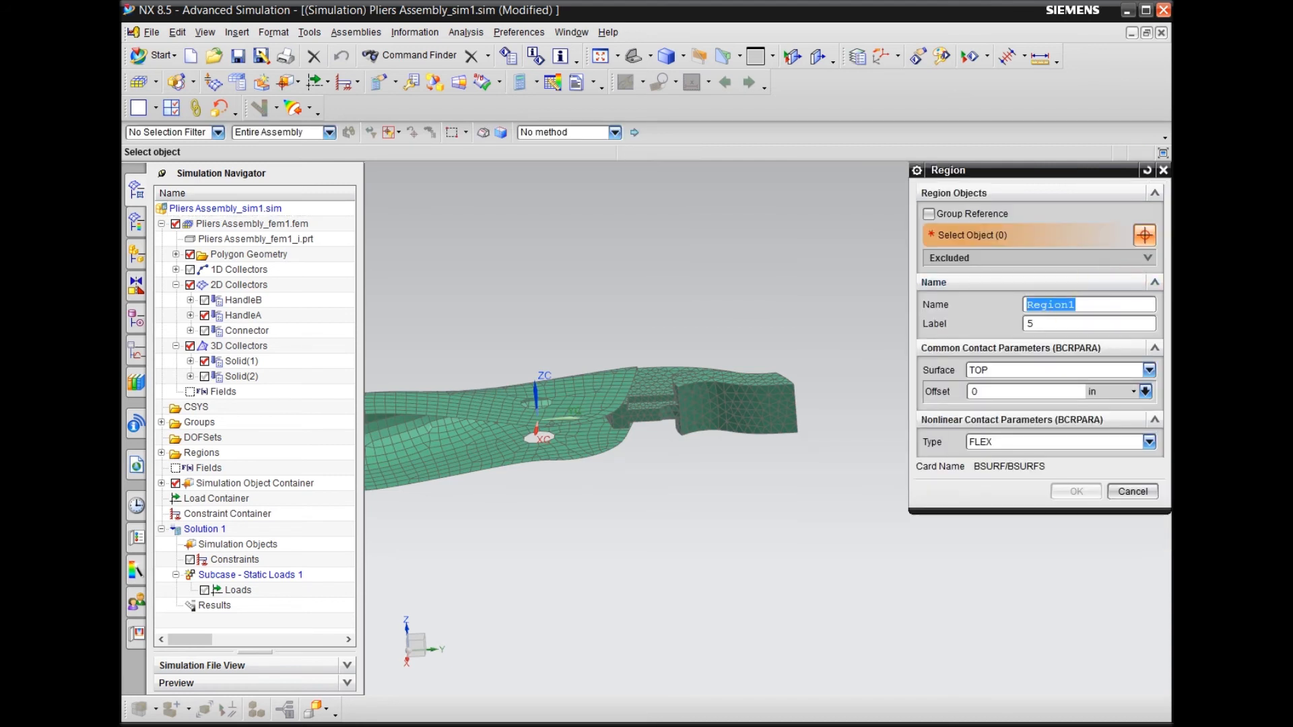
click(1132, 491)
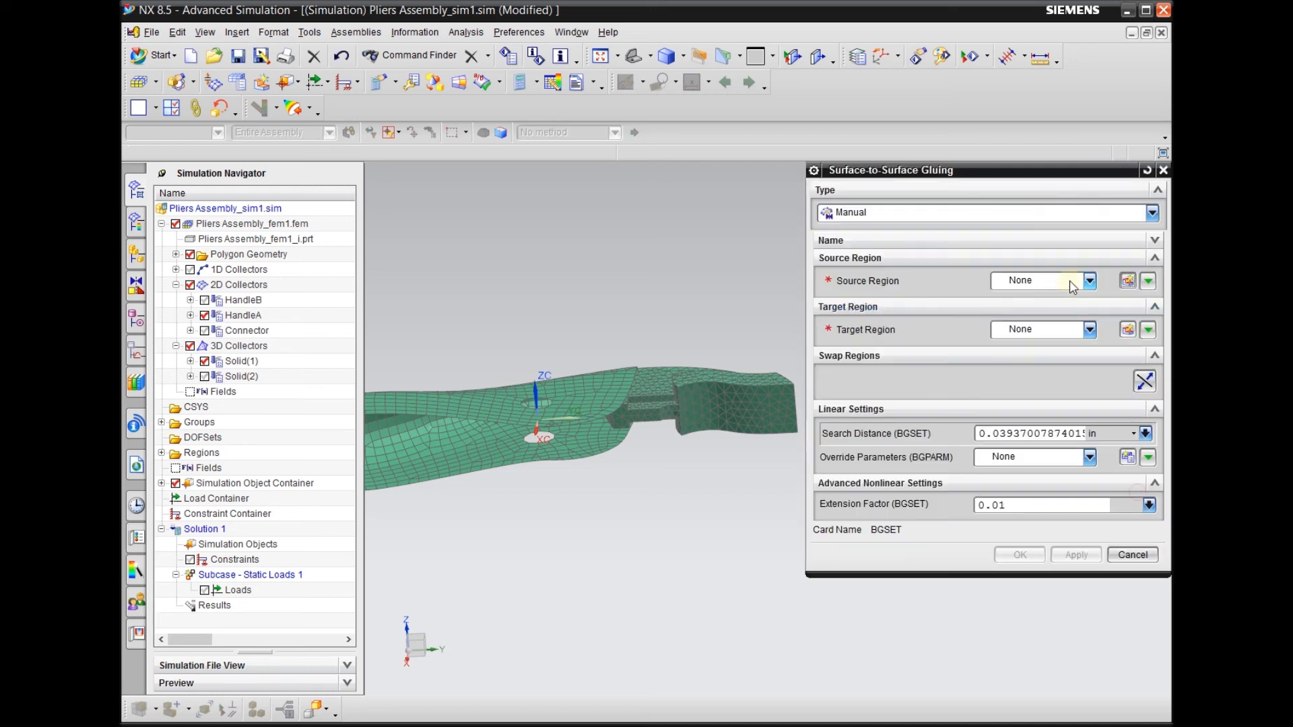
click(1071, 280)
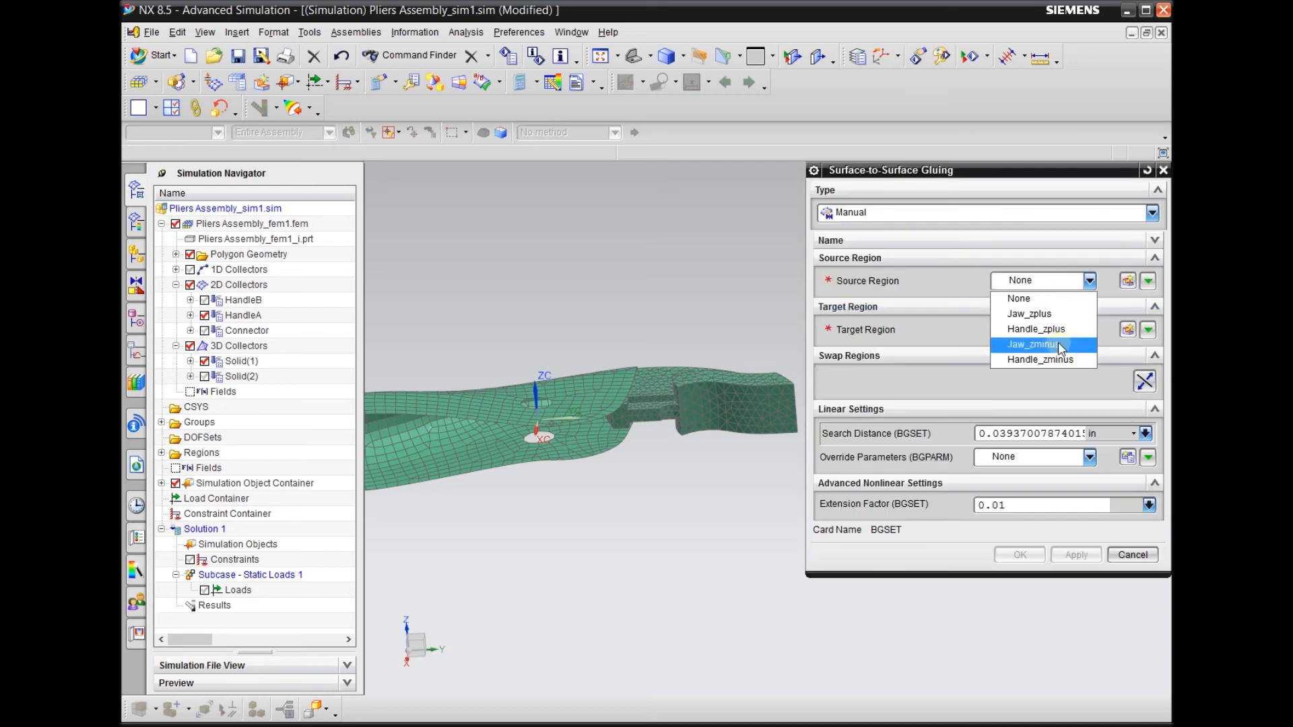
click(999, 300)
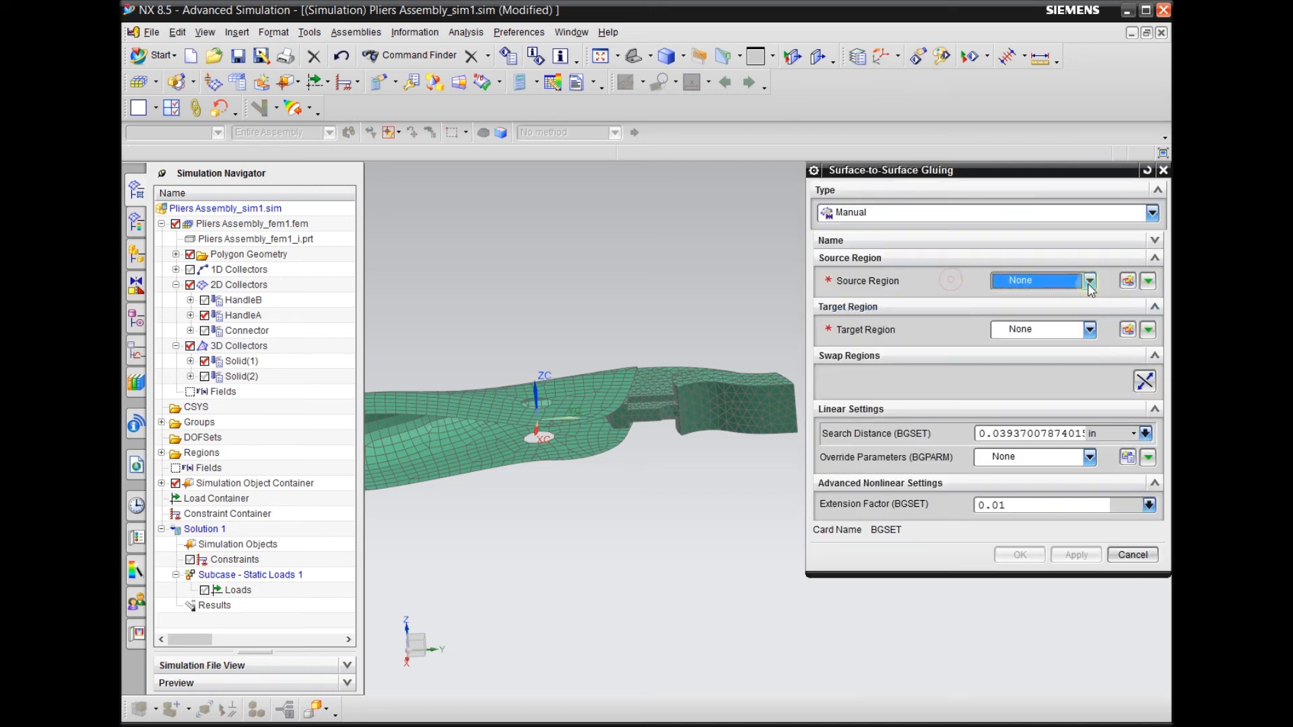
Start a new source region named Jaw and set its selection method to Feature Angle Element Faces
click(1127, 281)
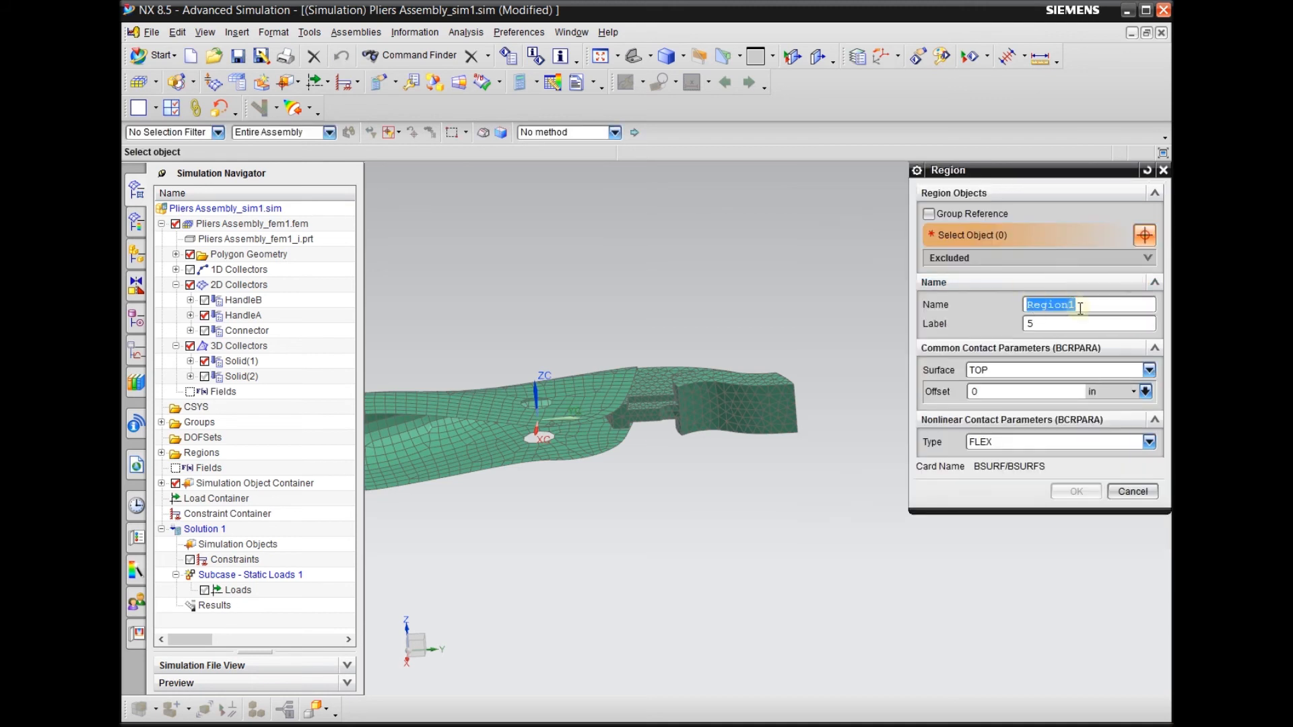
text(Jaw)
scroll(684, 363, up, 5)
mouse_move(686, 543)
middle_down()
mouse_move(665, 508)
mouse_move(667, 535)
middle_up()
scroll(686, 408, up, 4)
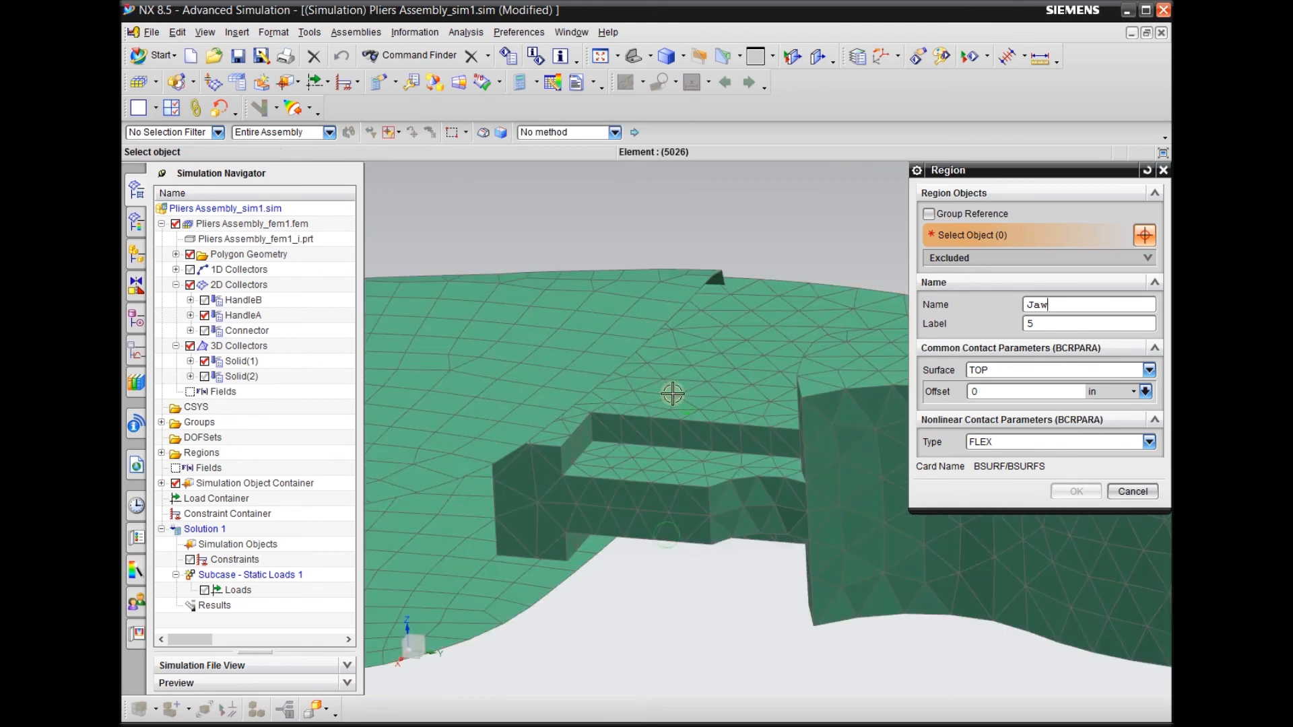
scroll(614, 329, down, 5)
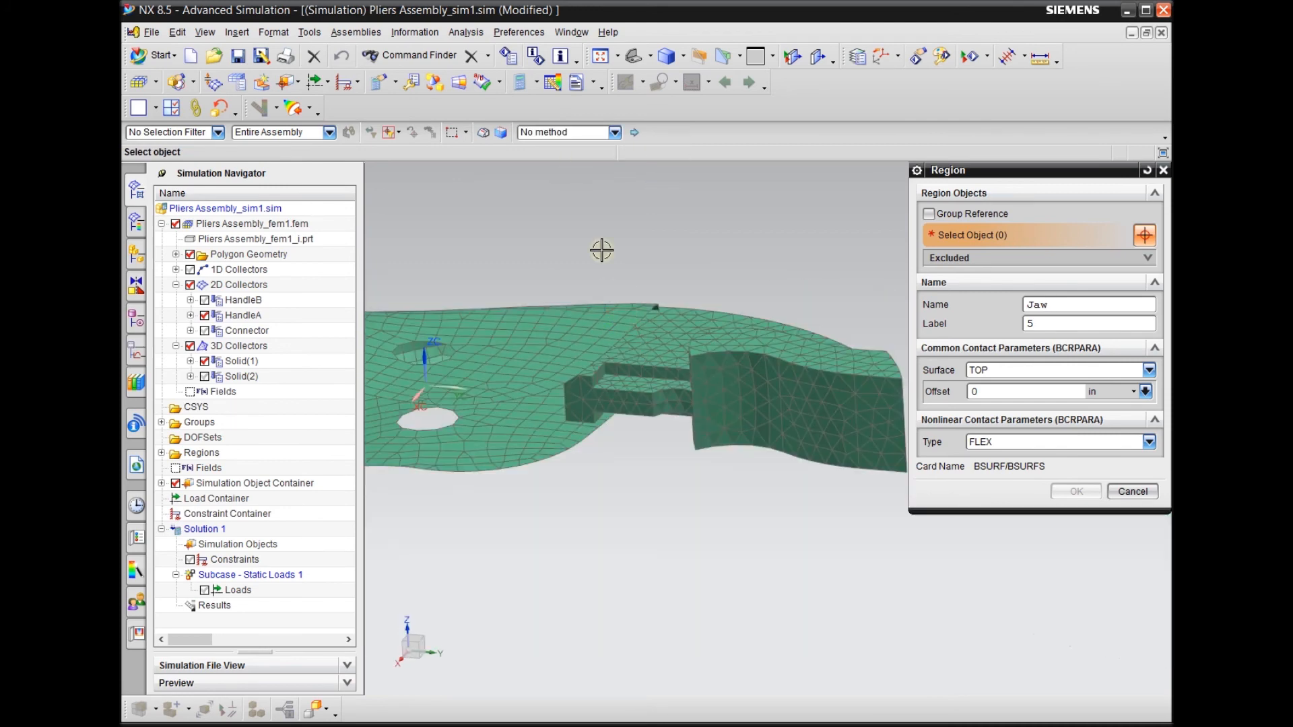
click(600, 132)
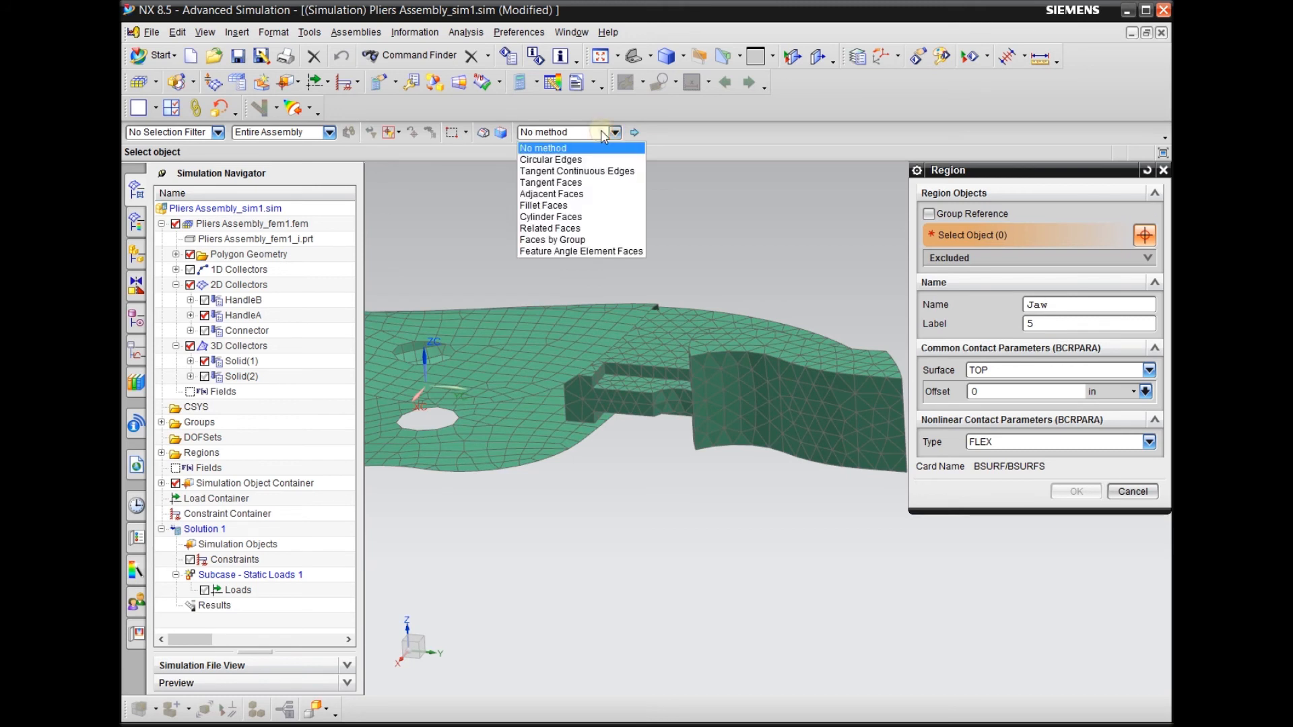
click(588, 252)
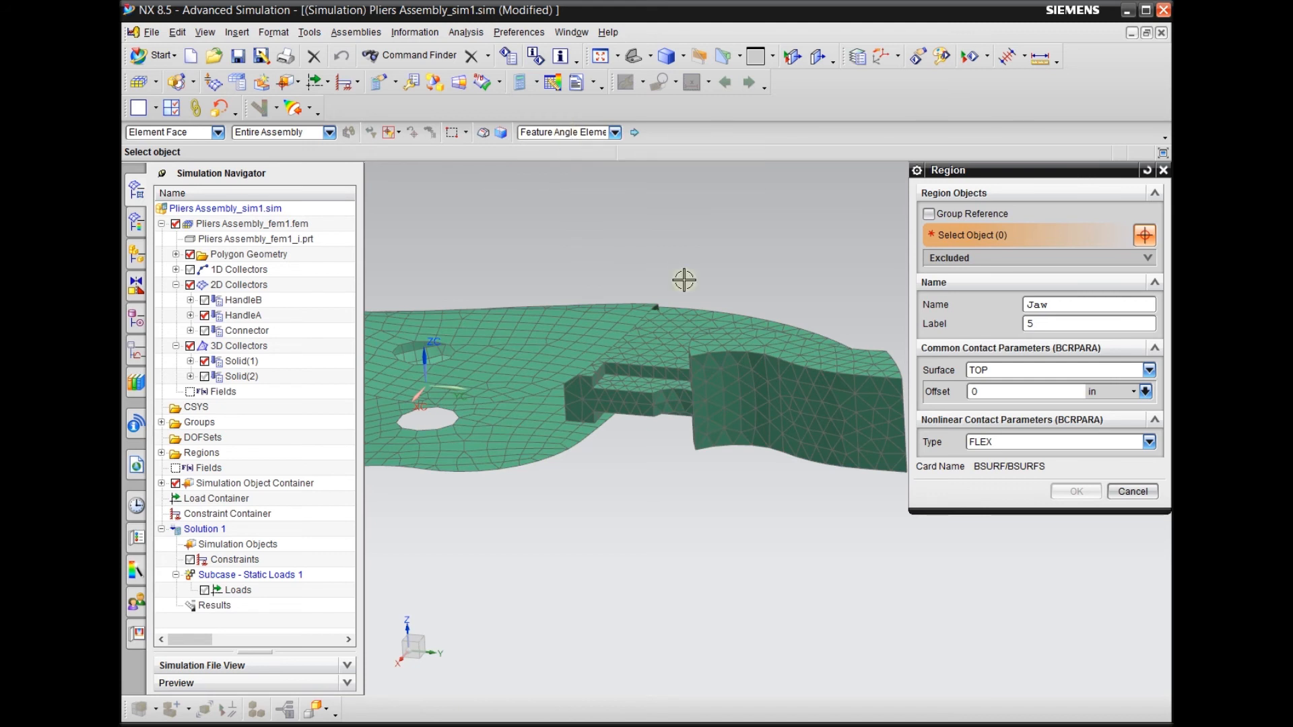
Add the element faces on both flat sides of the upper jaw that meet the handle, and accept the Jaw region
scroll(690, 288, up, 5)
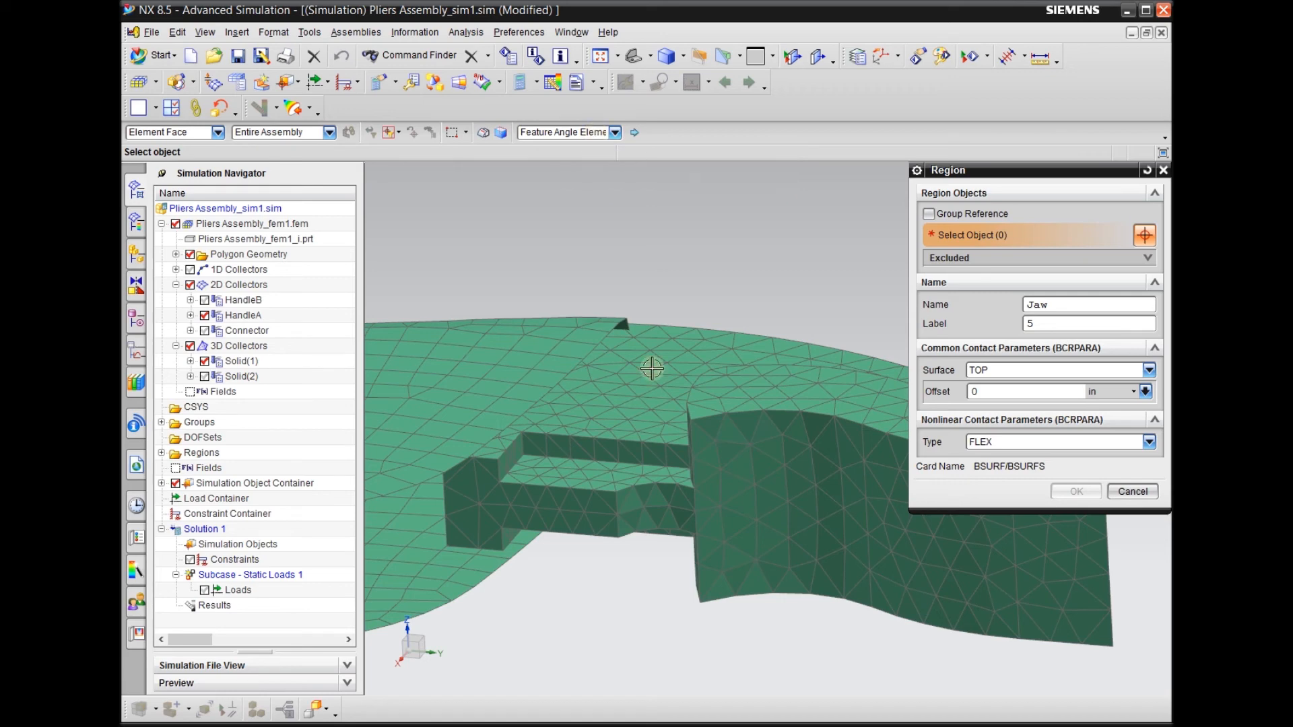
scroll(617, 409, up, 2)
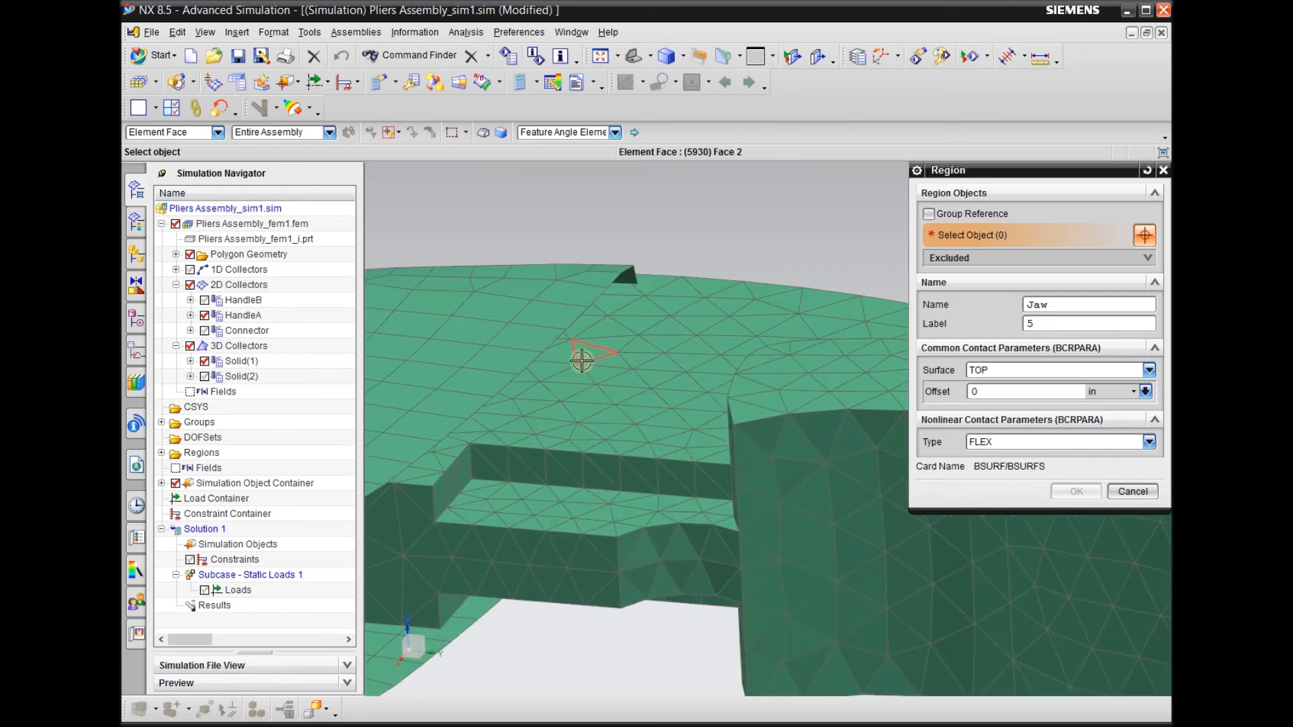
scroll(580, 355, down, 2)
mouse_move(599, 575)
middle_down()
mouse_move(618, 588)
mouse_move(595, 583)
middle_up()
click(617, 341)
middle_drag(664, 260, 623, 292)
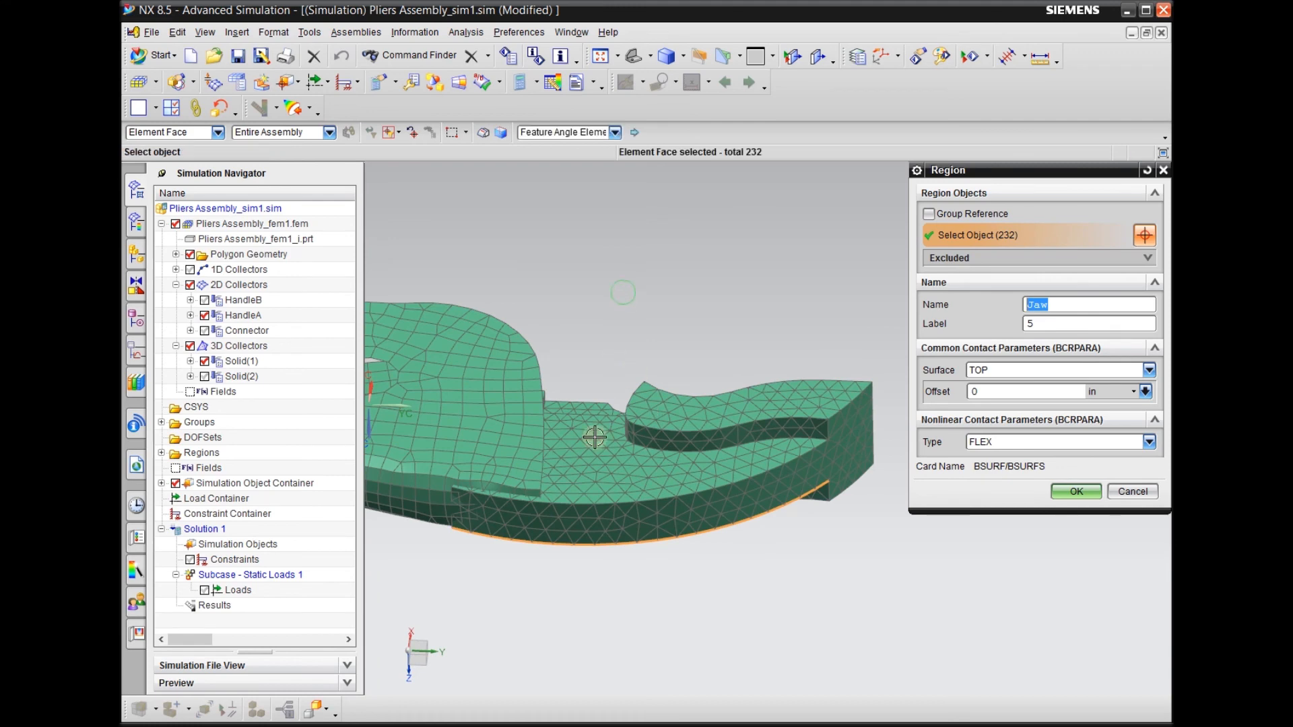
click(591, 464)
middle_drag(614, 361, 626, 334)
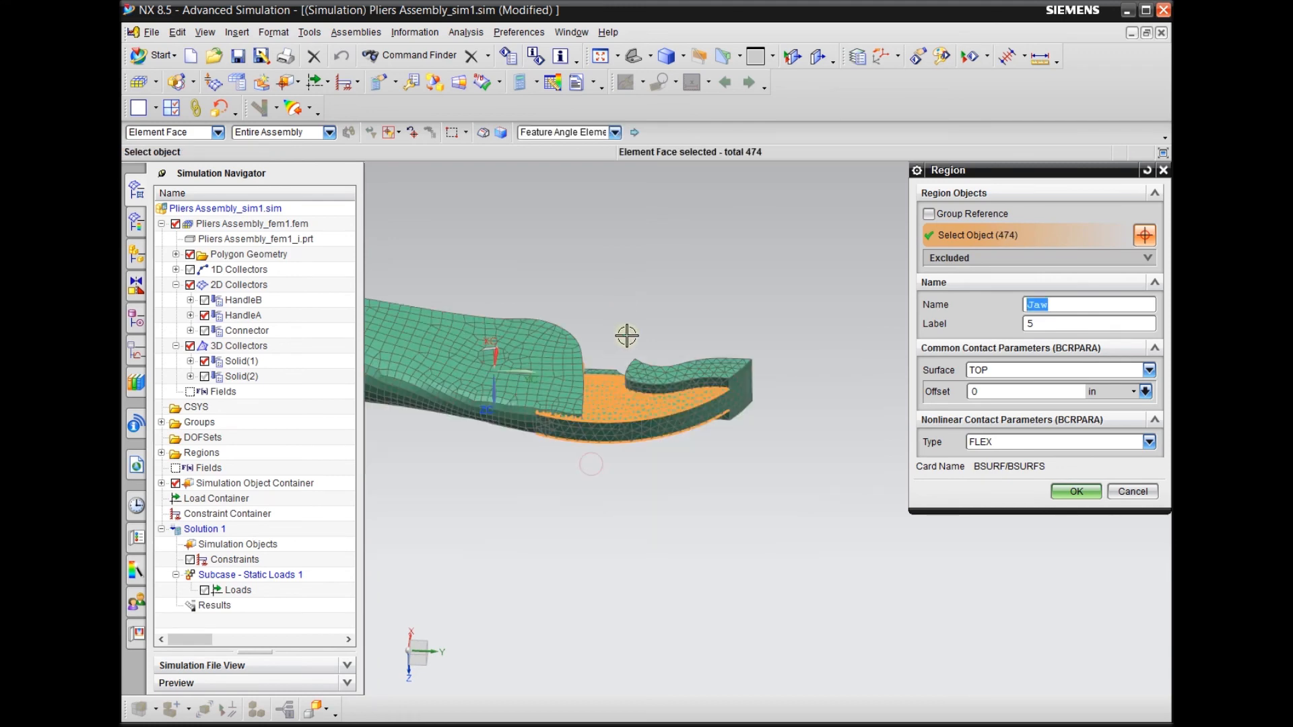
middle_drag(604, 494, 583, 663)
scroll(639, 343, up, 3)
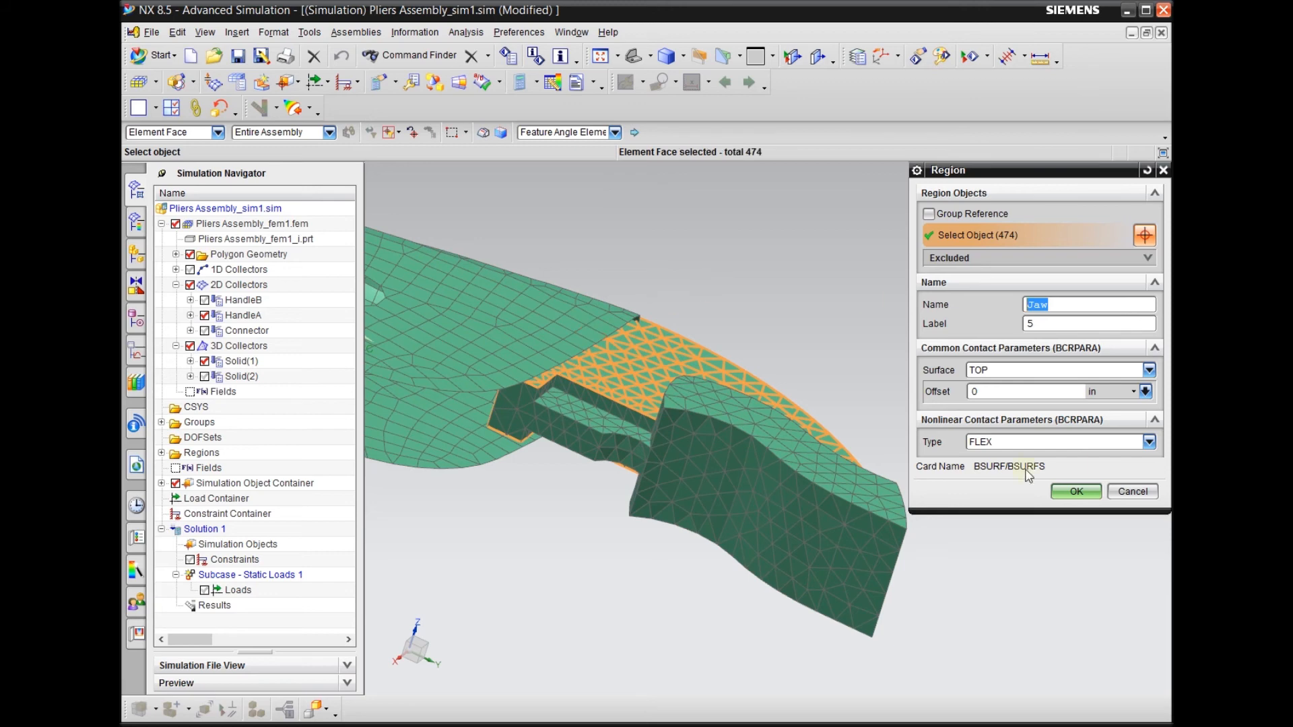
mouse_move(574, 527)
middle_down()
mouse_move(568, 482)
mouse_move(592, 502)
mouse_move(561, 512)
middle_up()
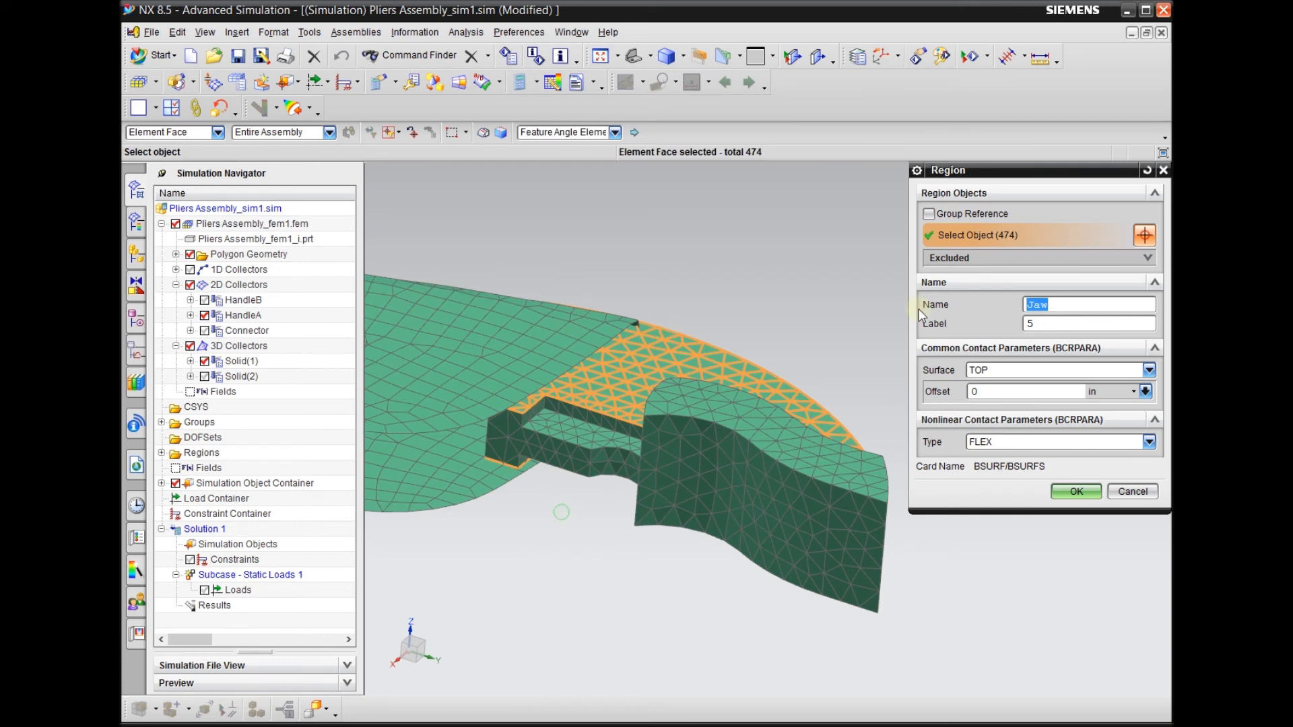
click(1076, 492)
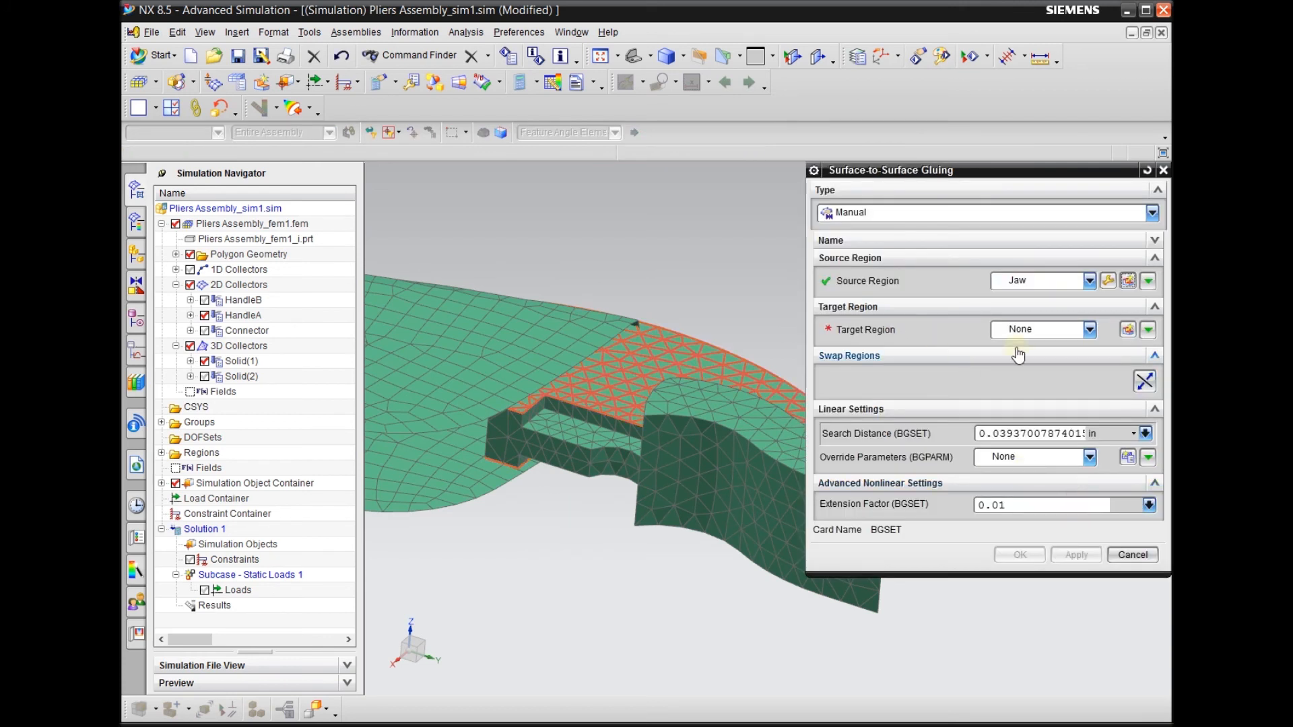
Start a new target region named Handle and reset the selection method to No method
click(1128, 329)
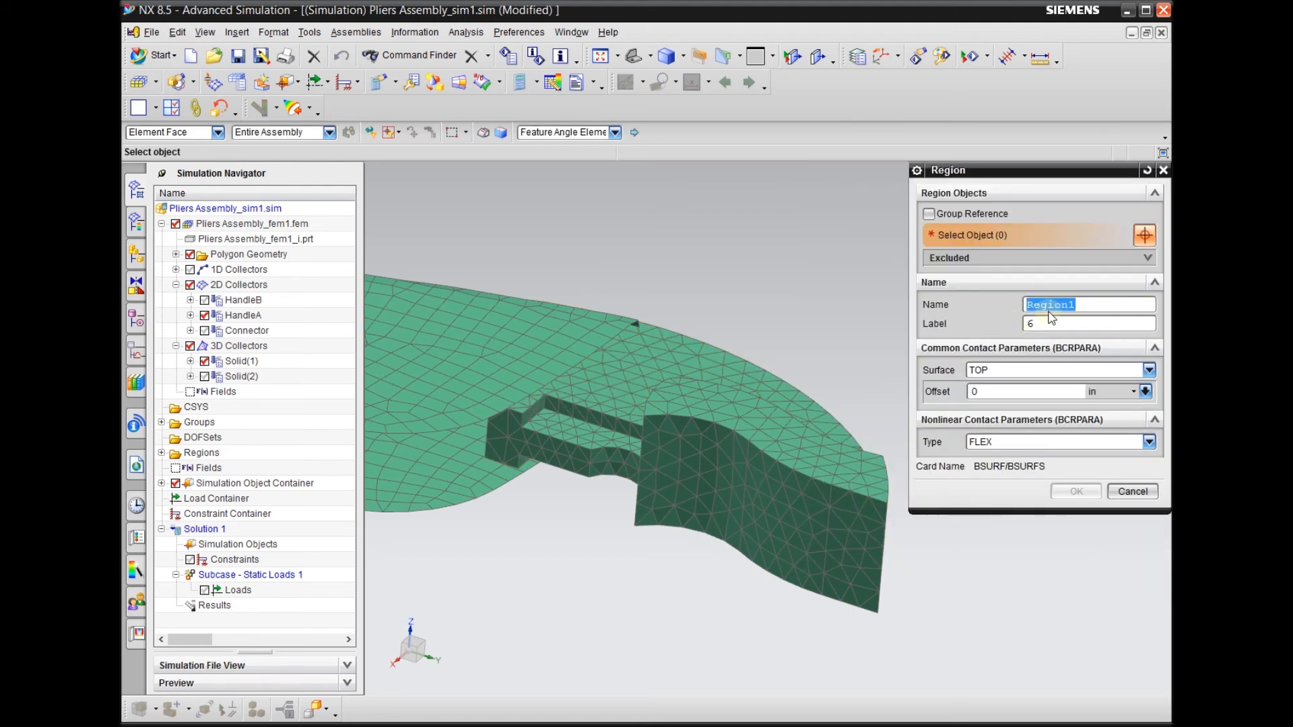
text(Handle)
click(572, 134)
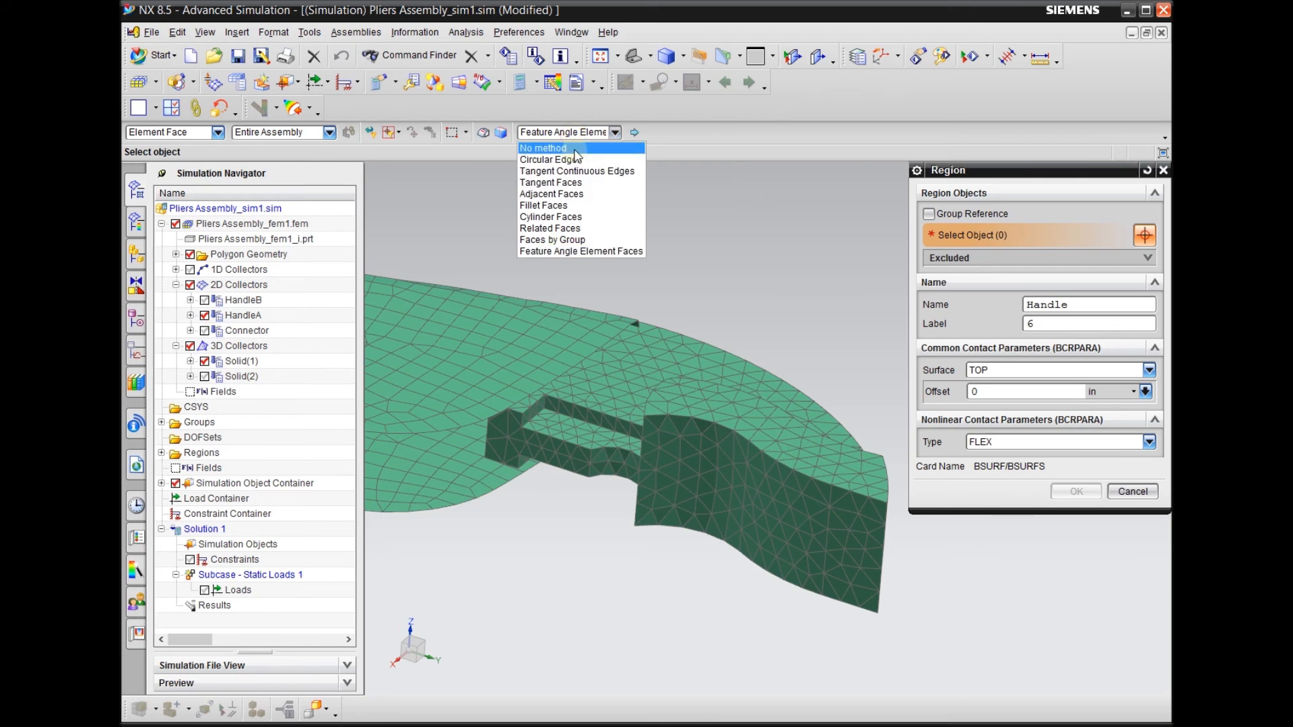
click(574, 149)
Hide the Solid(1) mesh and window-select the HandleA elements from the pivot hole to the jaw end
middle_drag(574, 152, 539, 338)
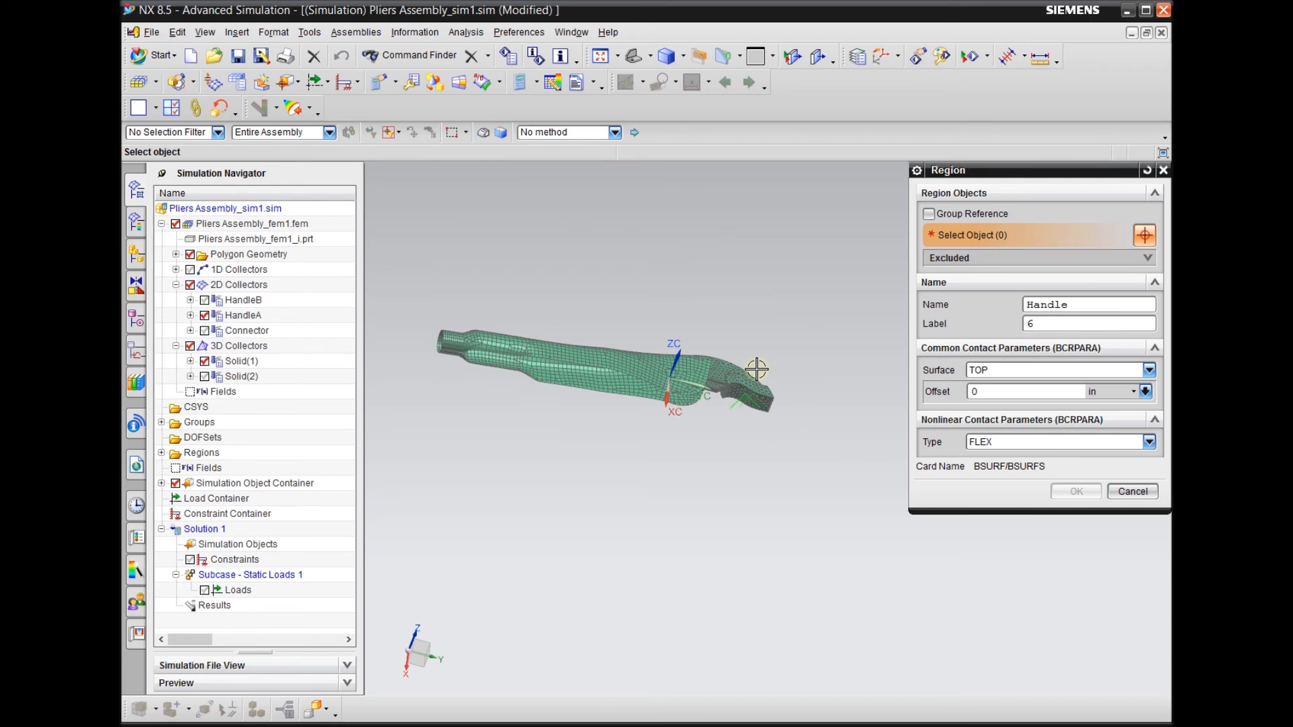
scroll(710, 373, up, 2)
scroll(761, 329, down, 4)
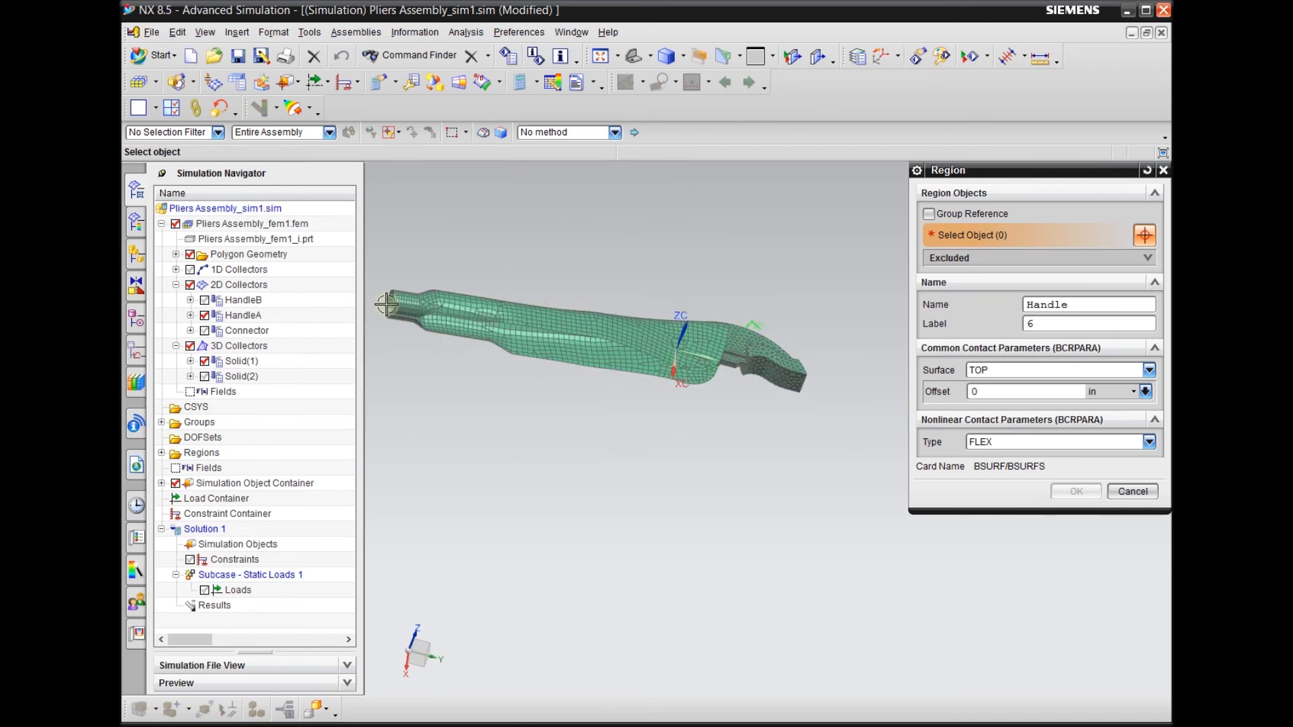
scroll(792, 420, up, 3)
scroll(686, 536, up, 2)
middle_drag(687, 537, 672, 585)
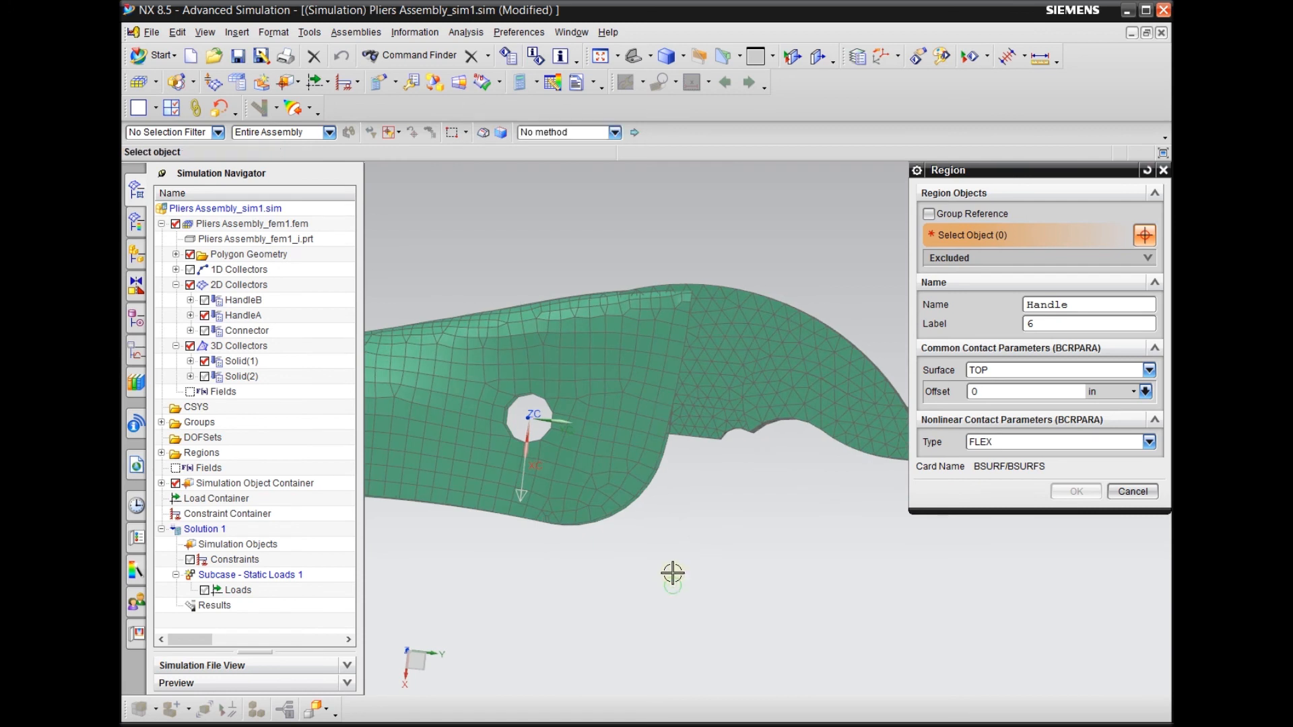
key(F8)
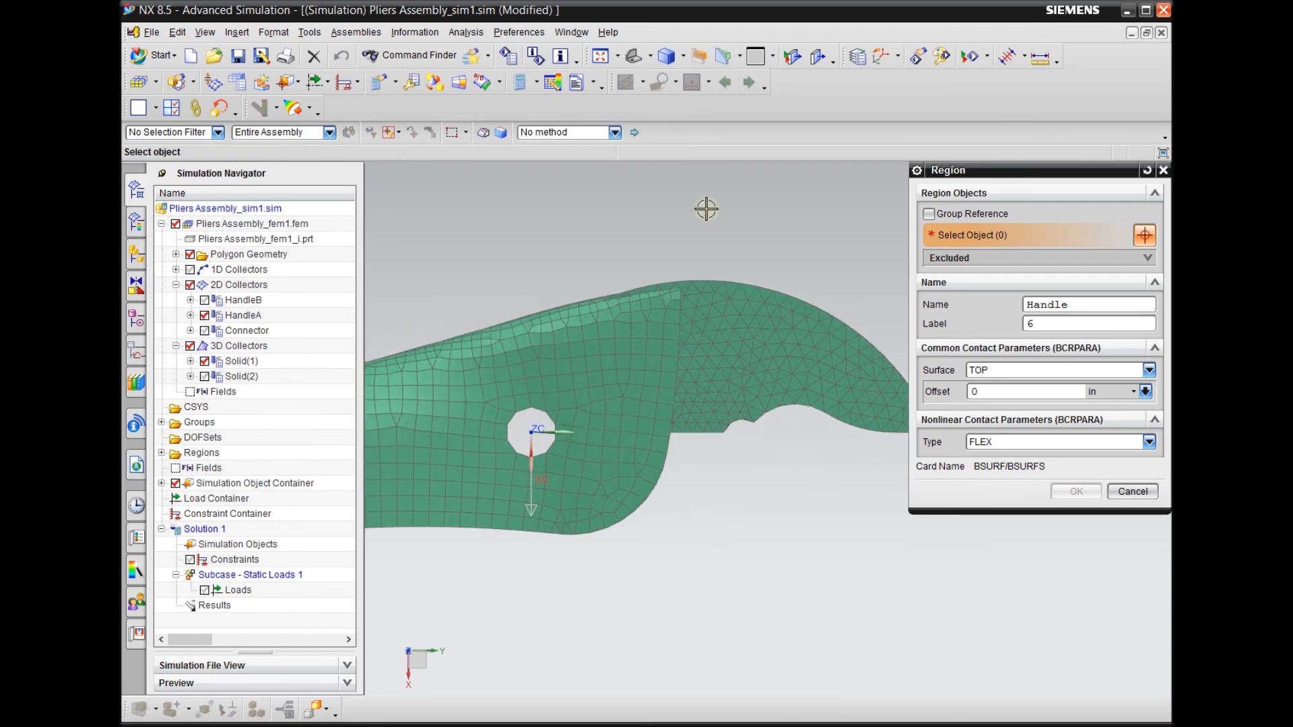
click(205, 362)
drag(533, 241, 785, 600)
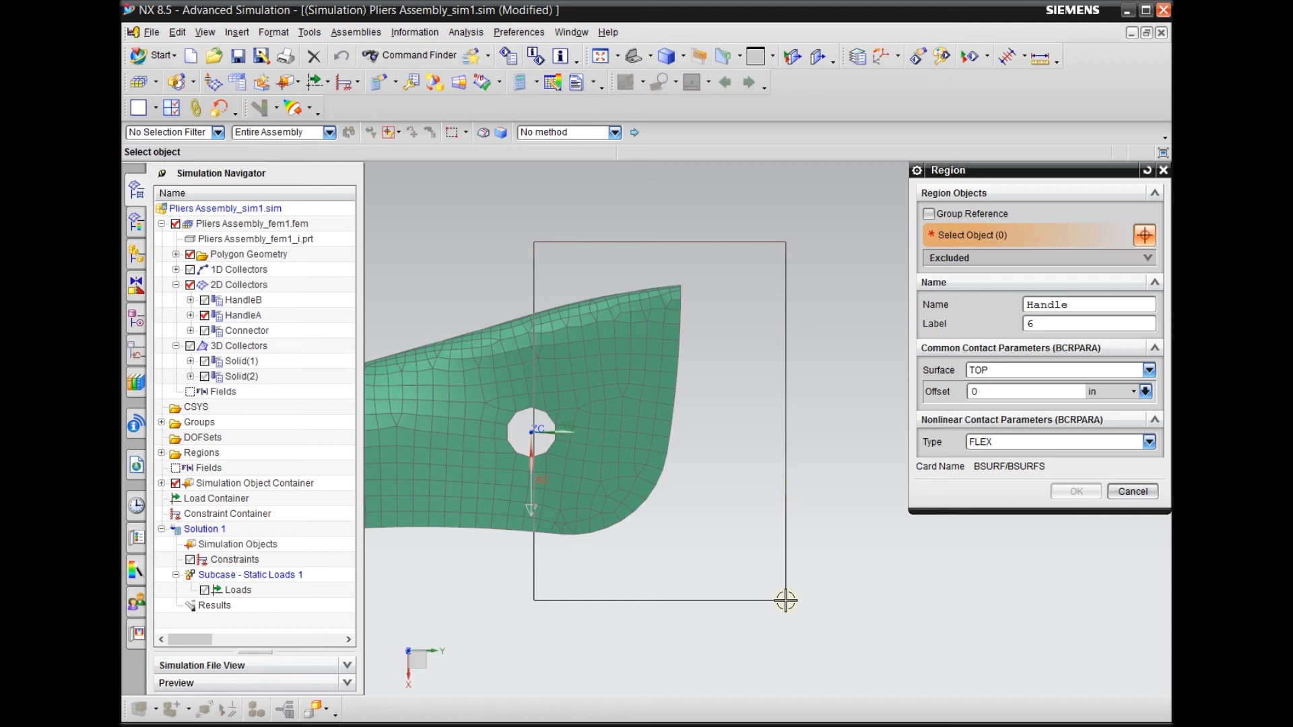
drag(785, 600, 785, 600)
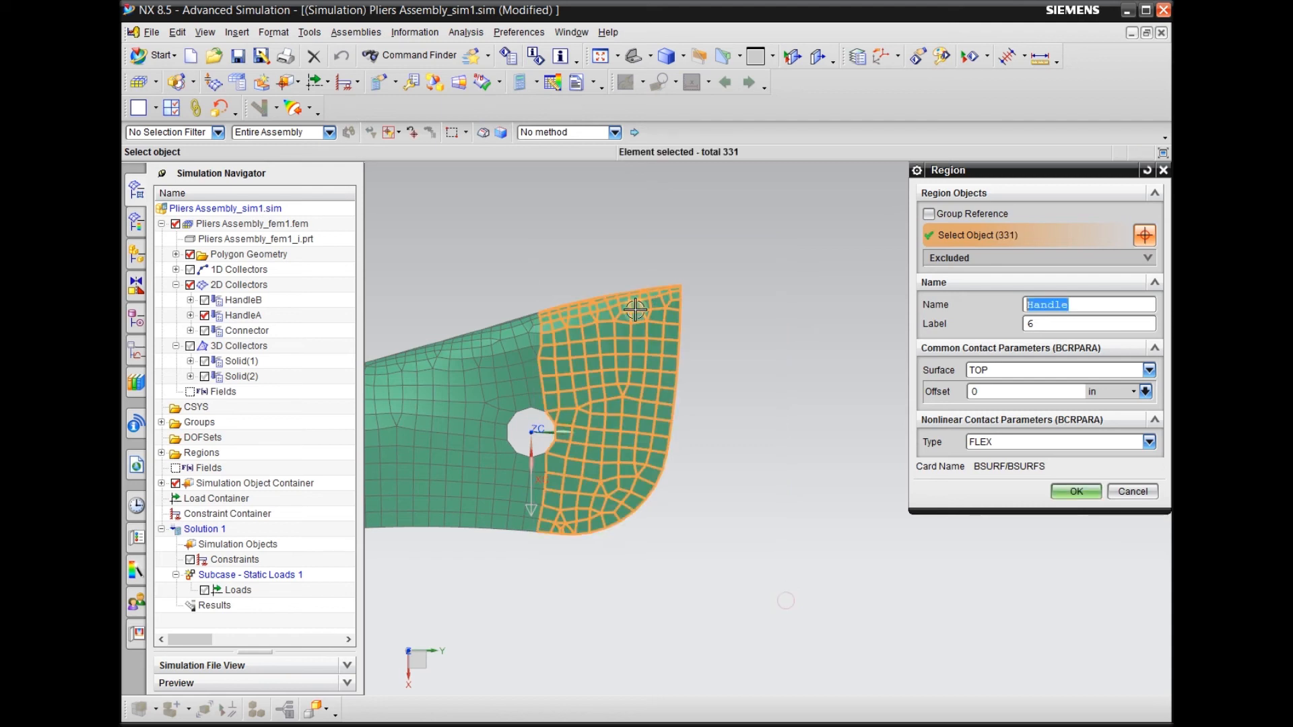
Show the Solid(1) mesh again and accept the Handle region as the gluing target
middle_drag(564, 373, 661, 412)
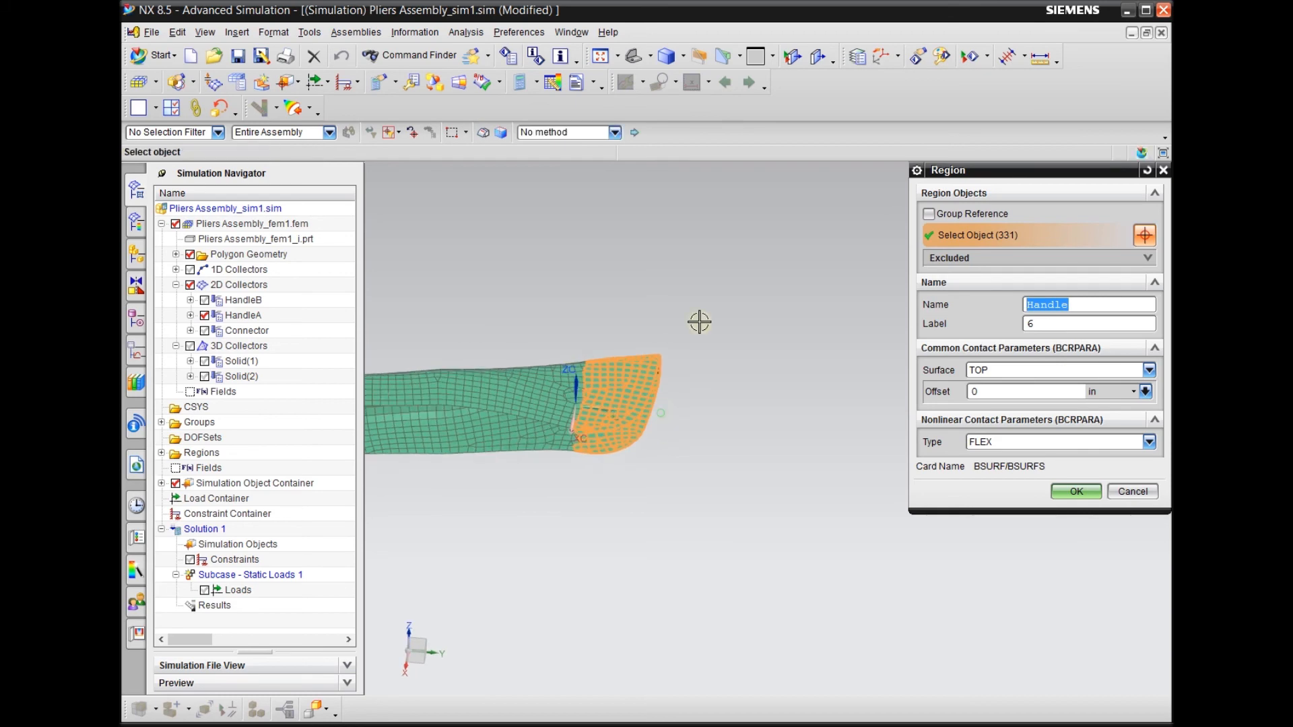
scroll(684, 325, down, 4)
scroll(789, 329, up, 2)
scroll(700, 274, down, 3)
scroll(698, 280, up, 3)
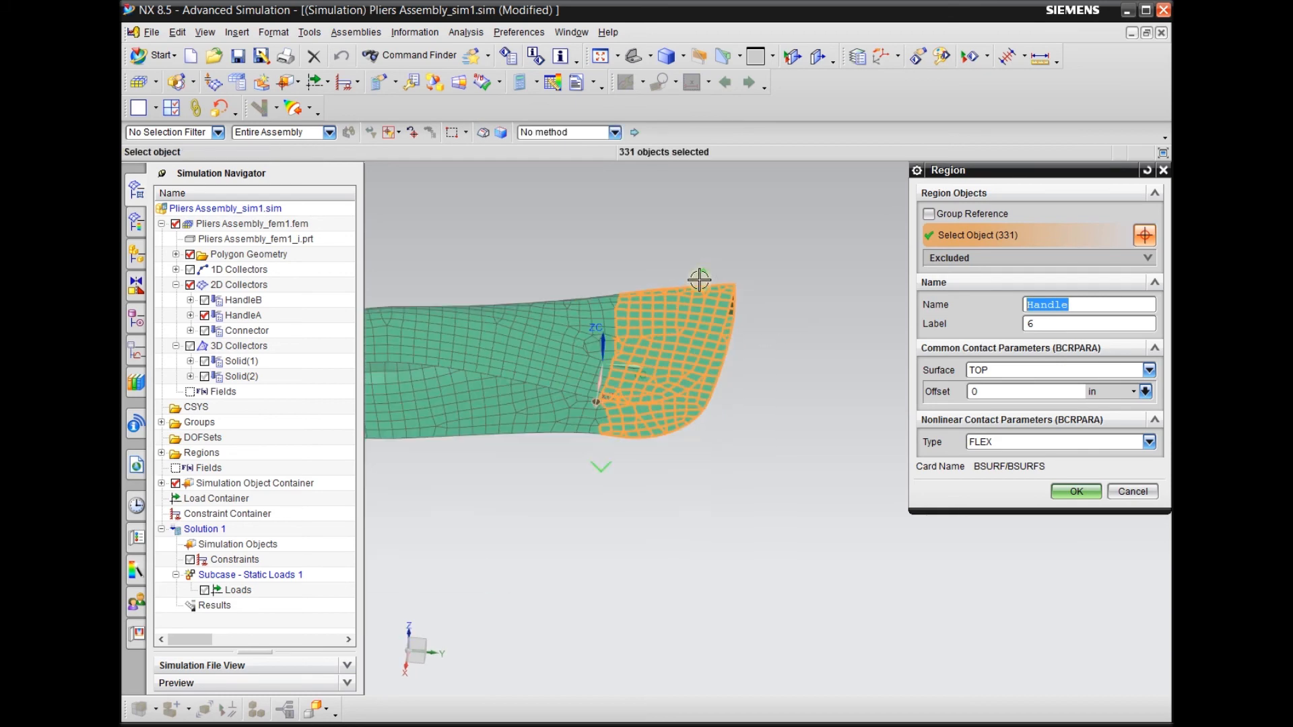
click(205, 362)
middle_drag(673, 370, 694, 539)
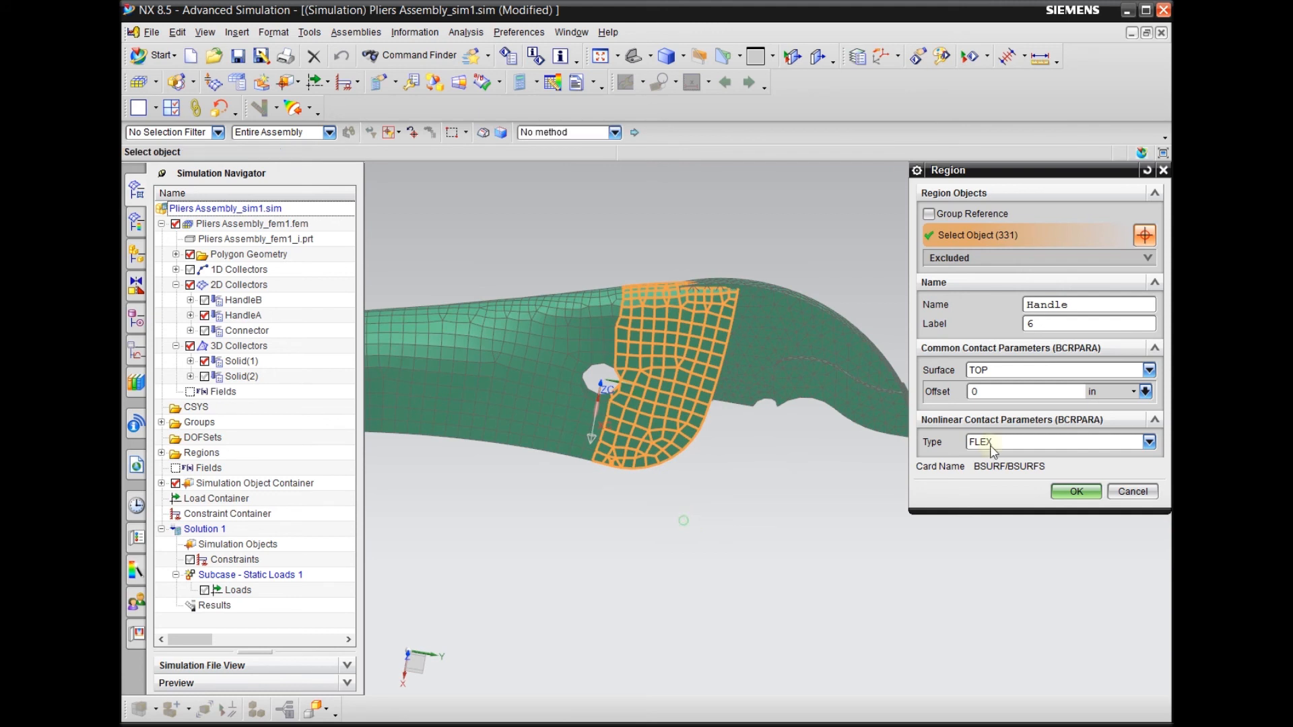
click(996, 371)
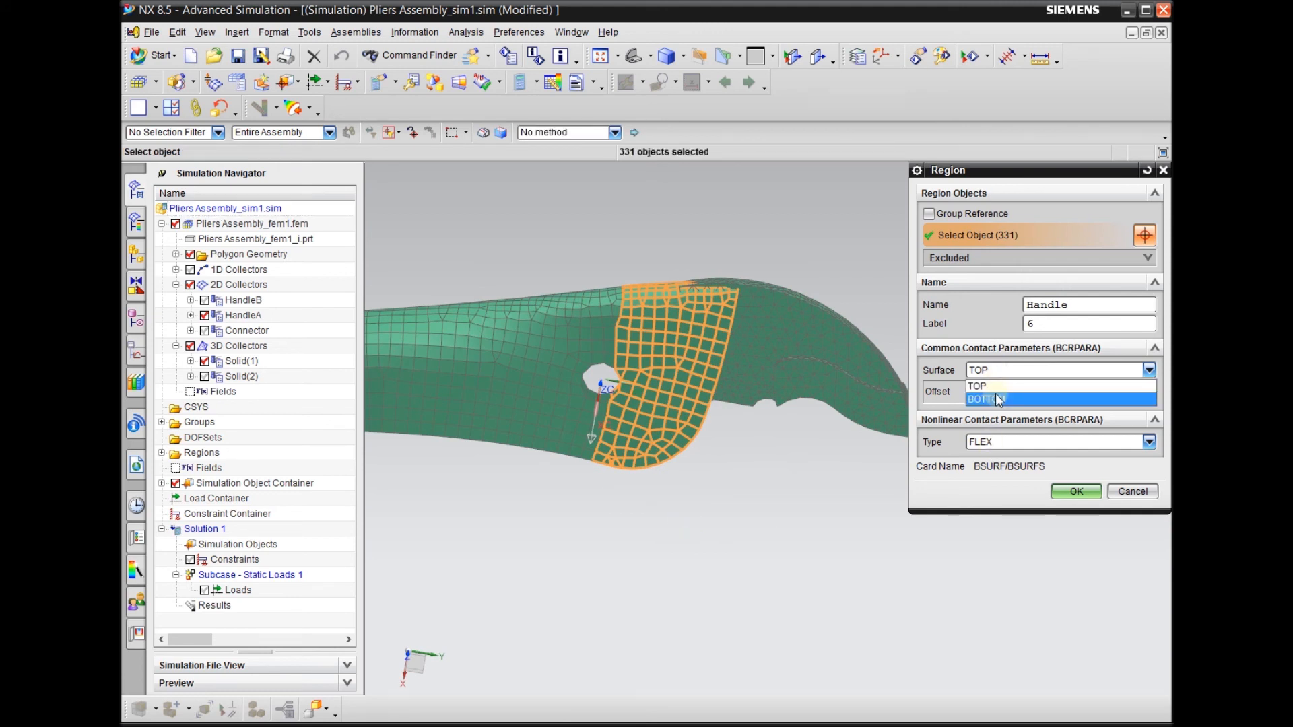
middle_click(734, 494)
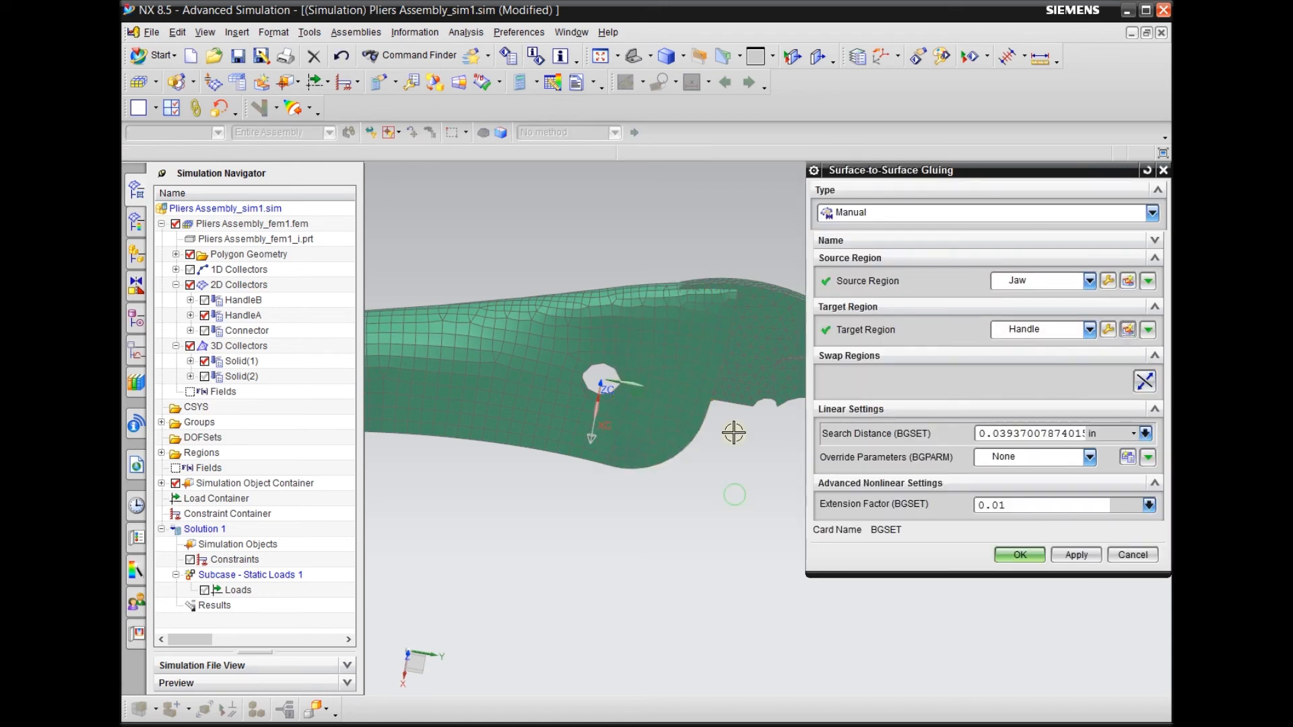
Edit the Handle target region and set its contact surface to BOTTOM
middle_drag(728, 499, 644, 350)
click(1128, 329)
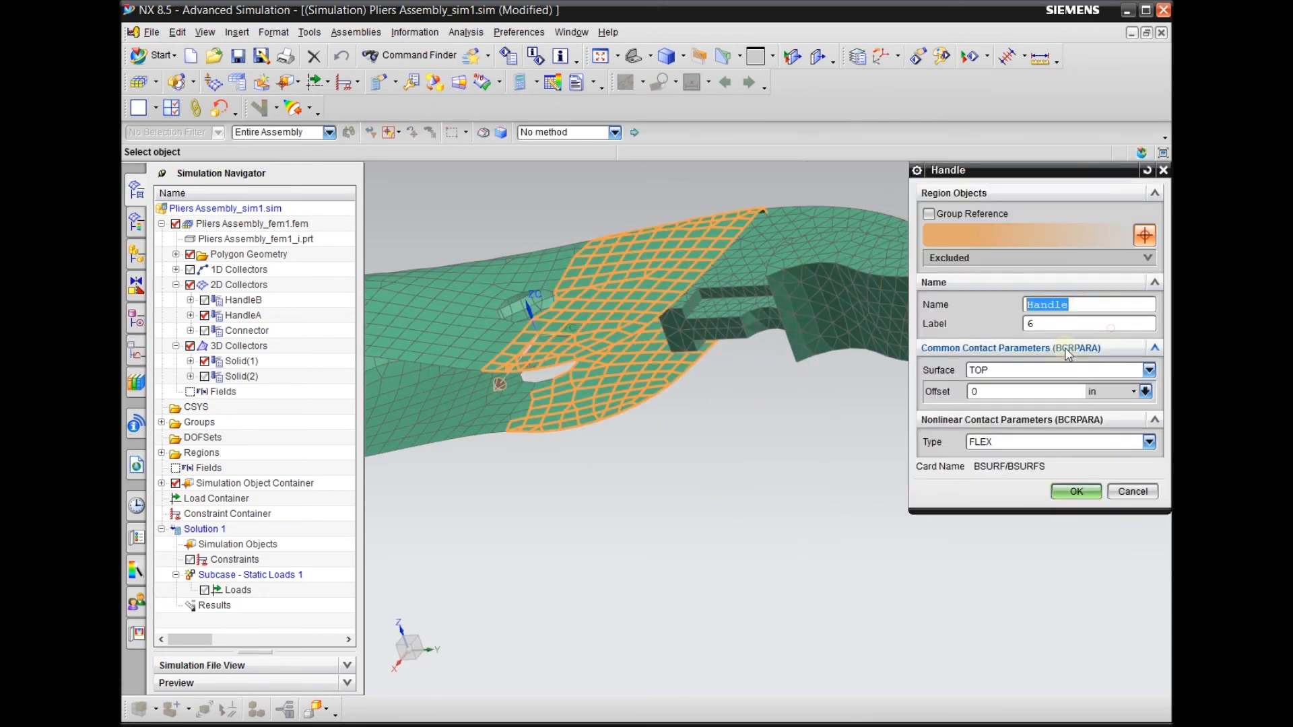
click(992, 370)
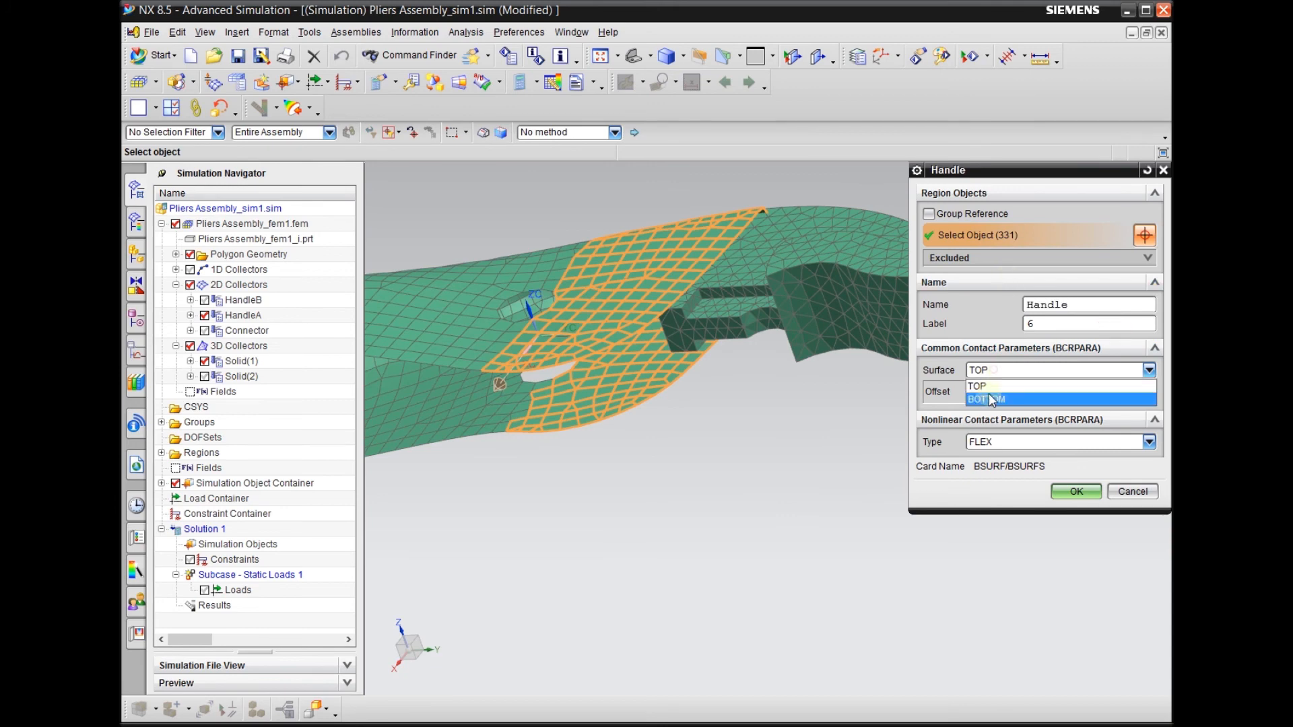
click(989, 395)
click(1075, 491)
mouse_move(736, 439)
middle_down()
mouse_move(759, 434)
mouse_move(744, 456)
middle_up()
scroll(740, 434, down, 4)
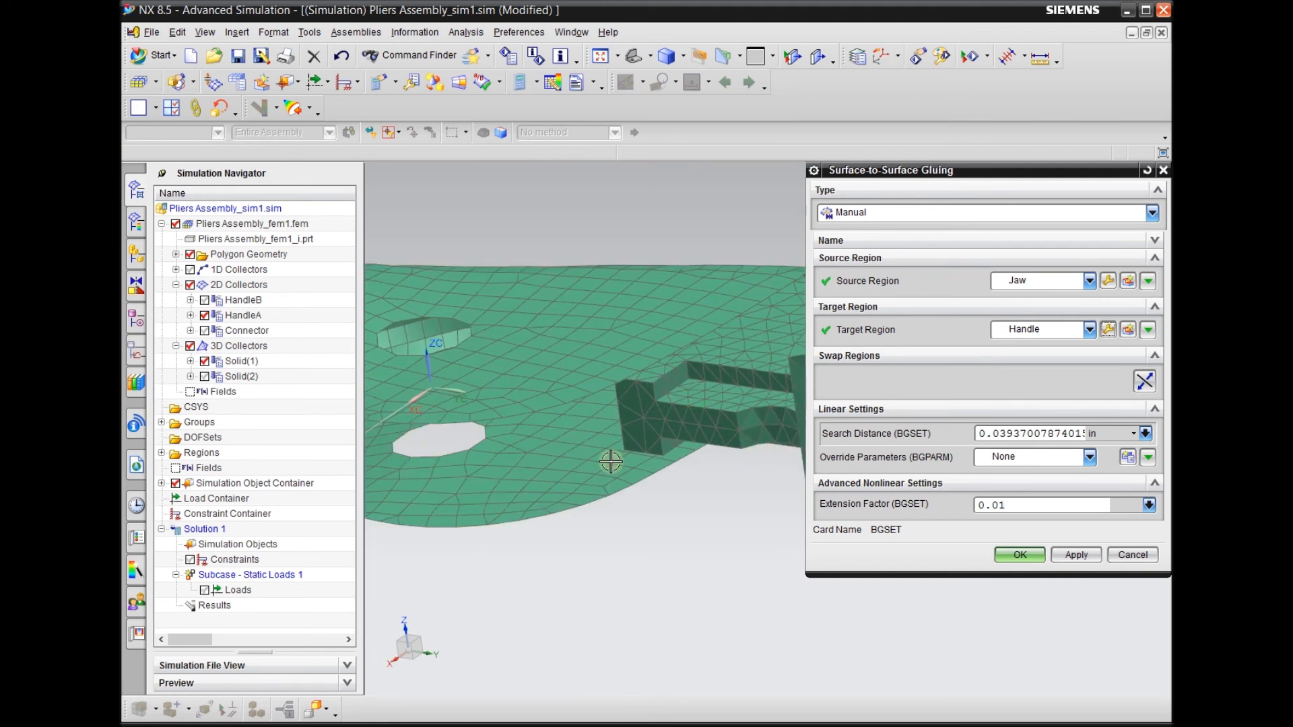
scroll(527, 451, up, 1)
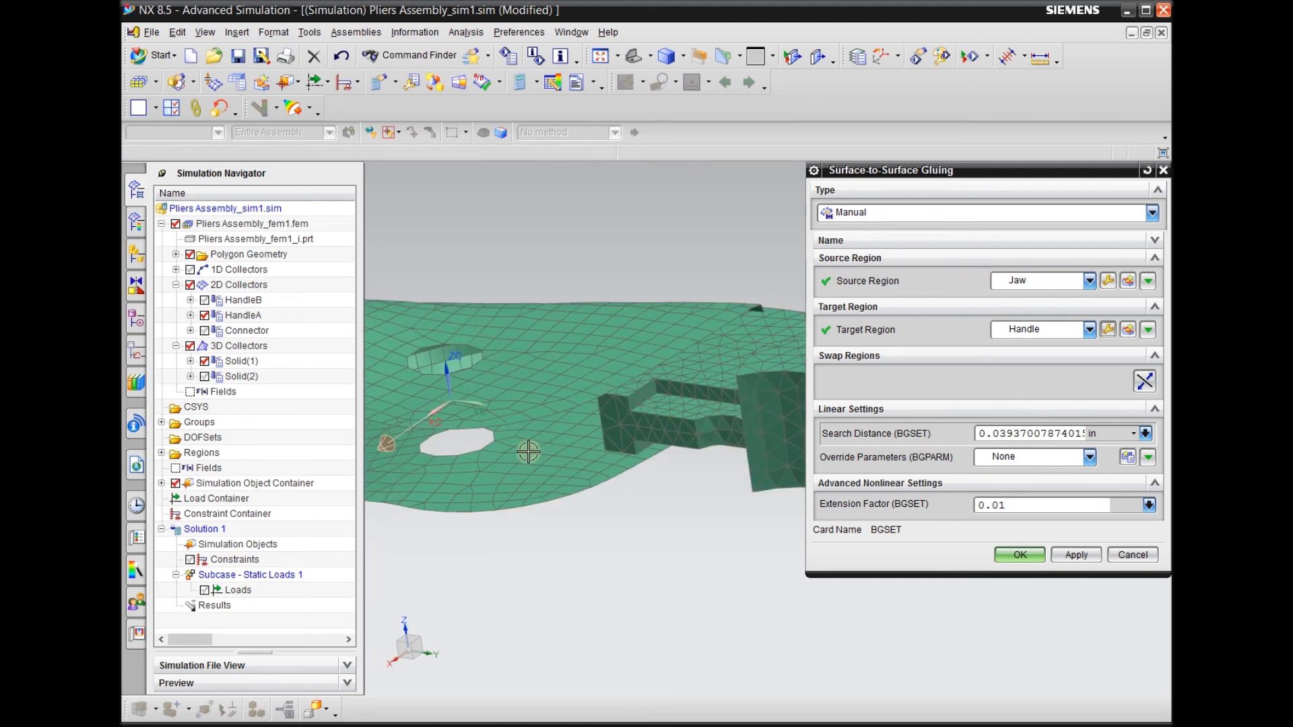
scroll(701, 364, down, 2)
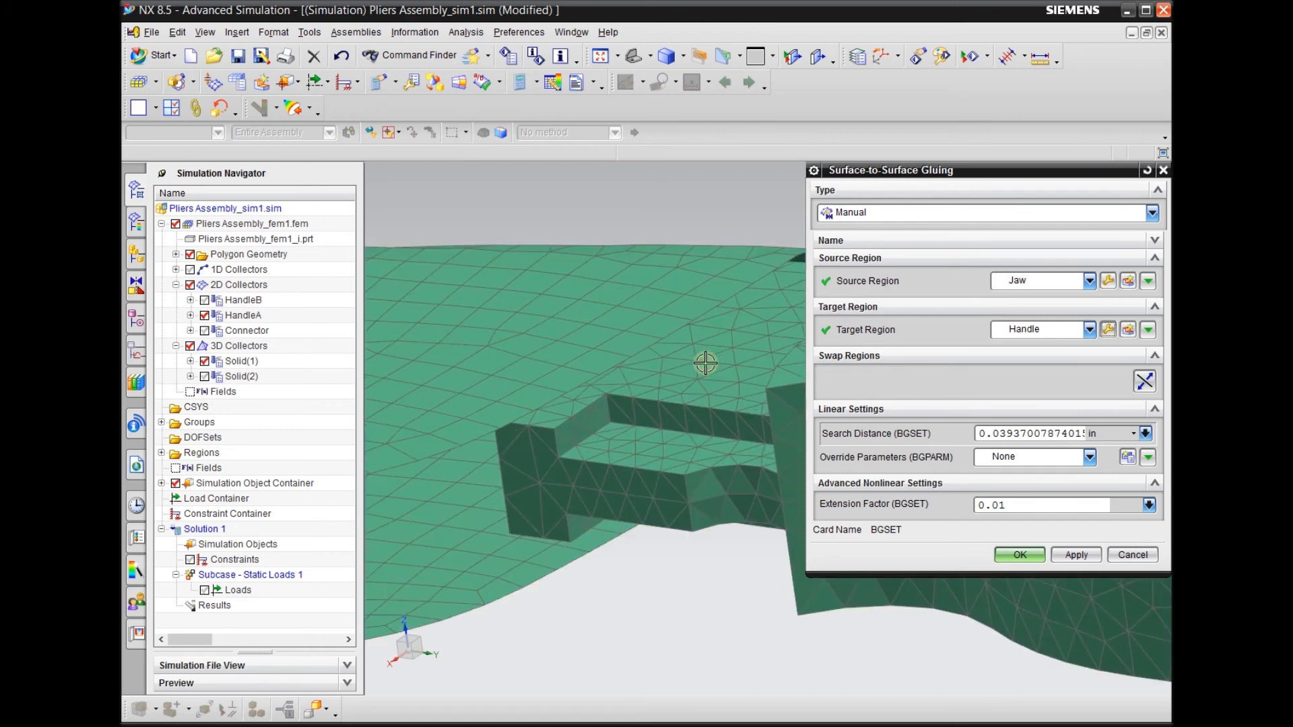
scroll(680, 347, up, 2)
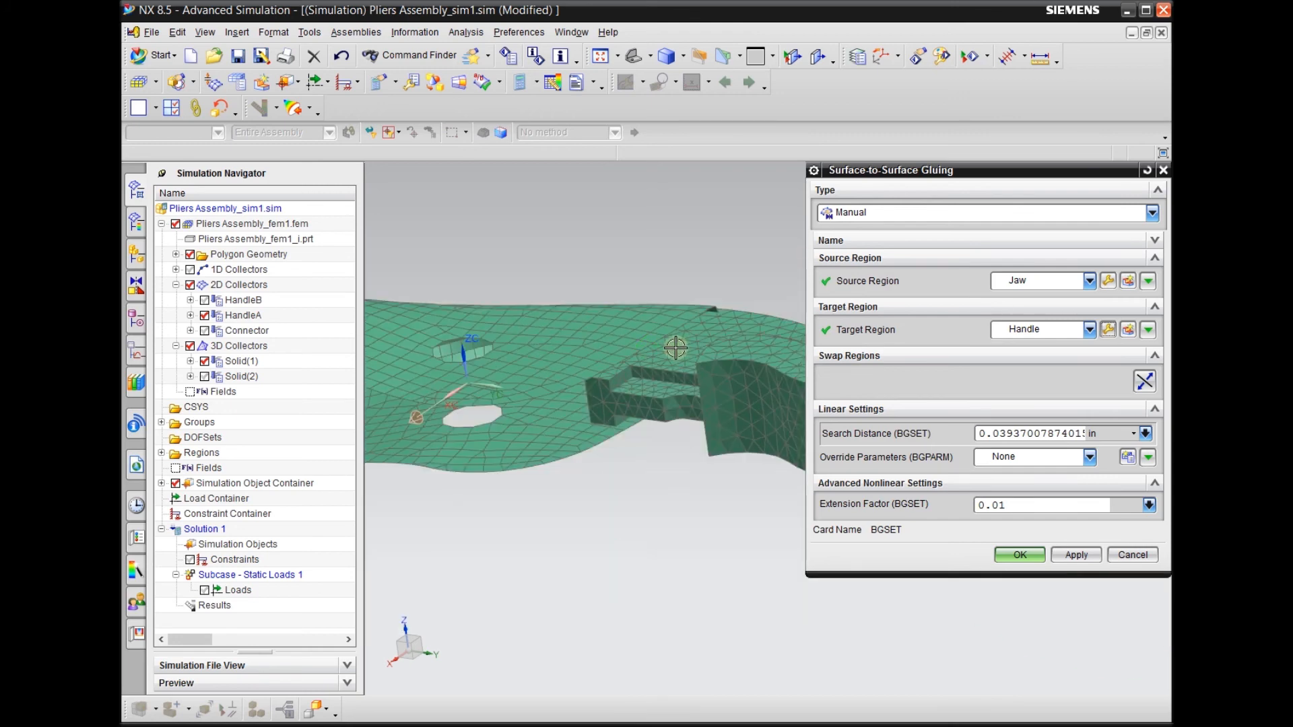
Examine the gap between the jaw mesh and the HandleA shell to judge the search distance needed for the gluing
scroll(626, 339, down, 2)
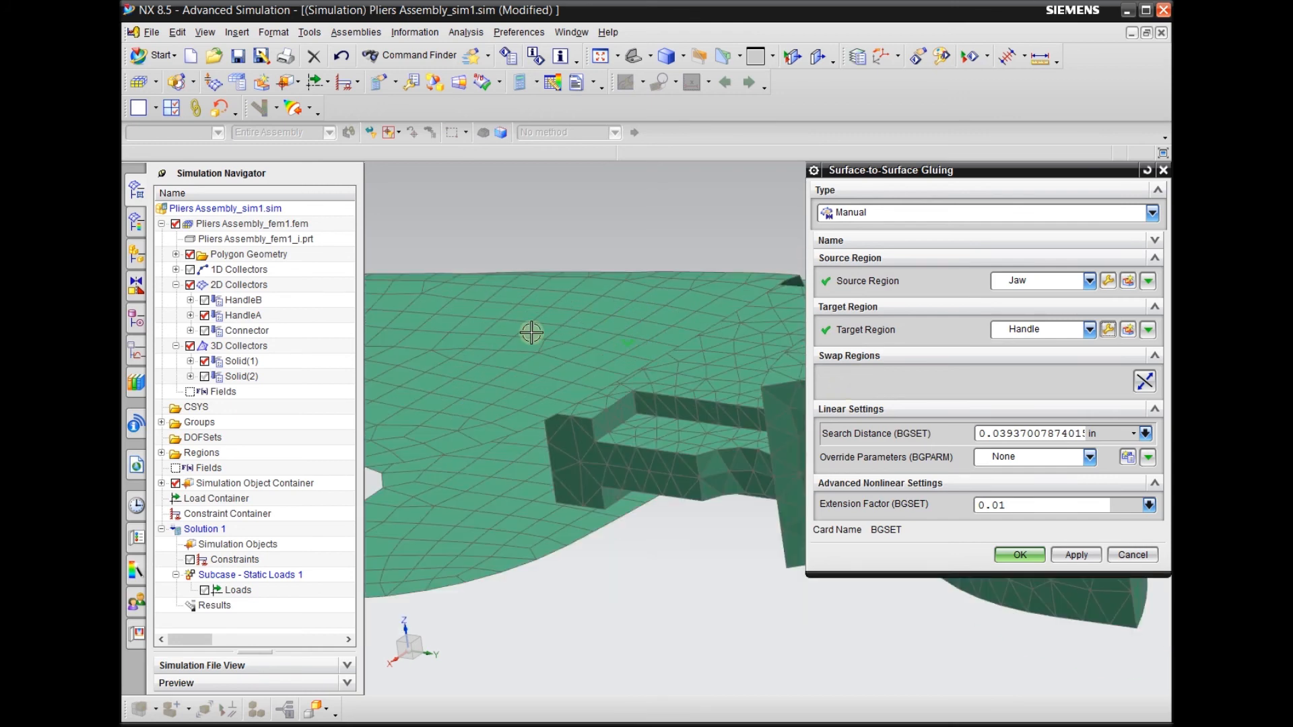
scroll(611, 320, up, 2)
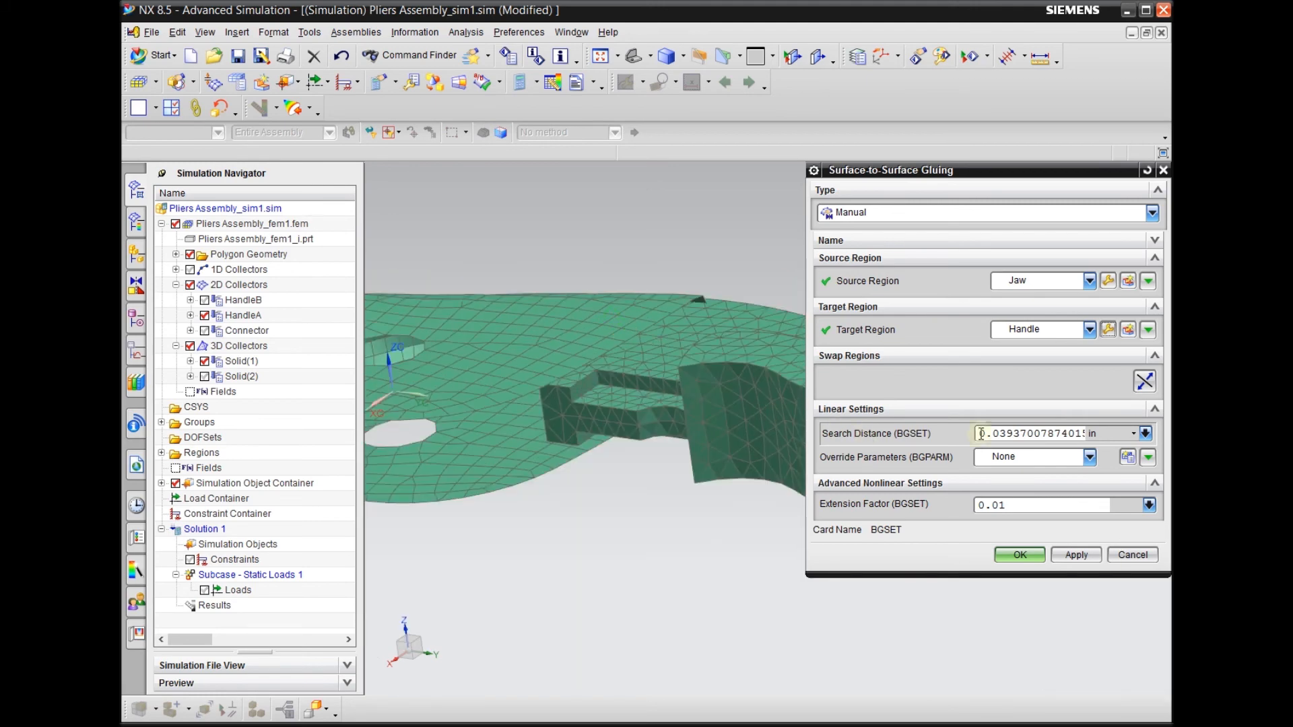
double_click(1016, 434)
mouse_move(741, 393)
middle_down()
mouse_move(633, 476)
mouse_move(670, 491)
mouse_move(695, 400)
middle_up()
scroll(695, 401, up, 2)
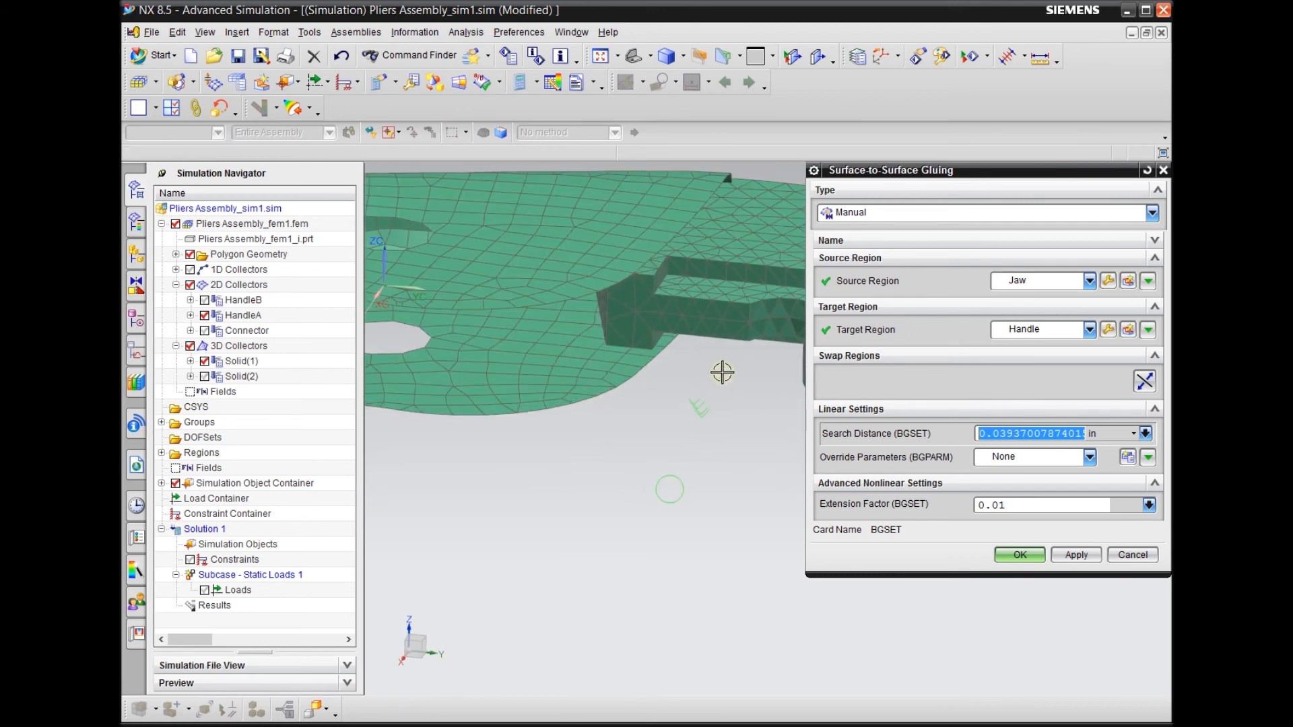
scroll(748, 397, down, 3)
scroll(783, 324, up, 5)
scroll(639, 290, down, 3)
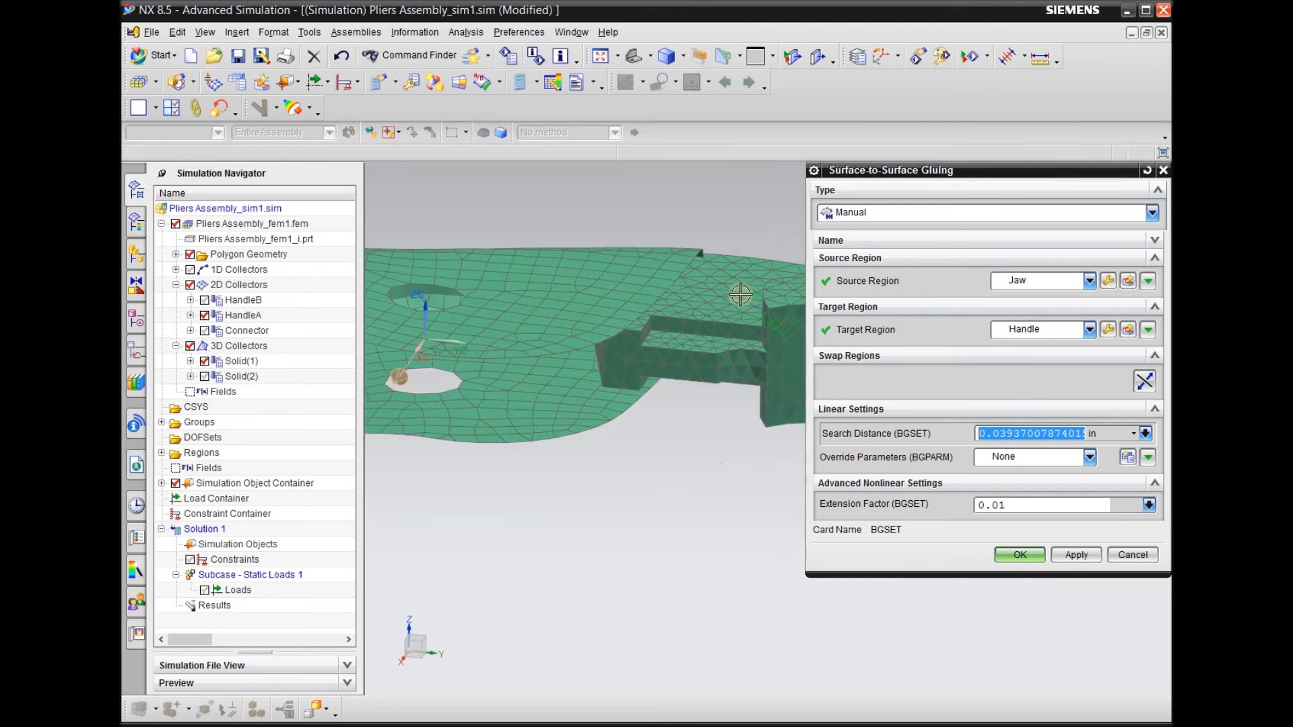
scroll(739, 280, up, 4)
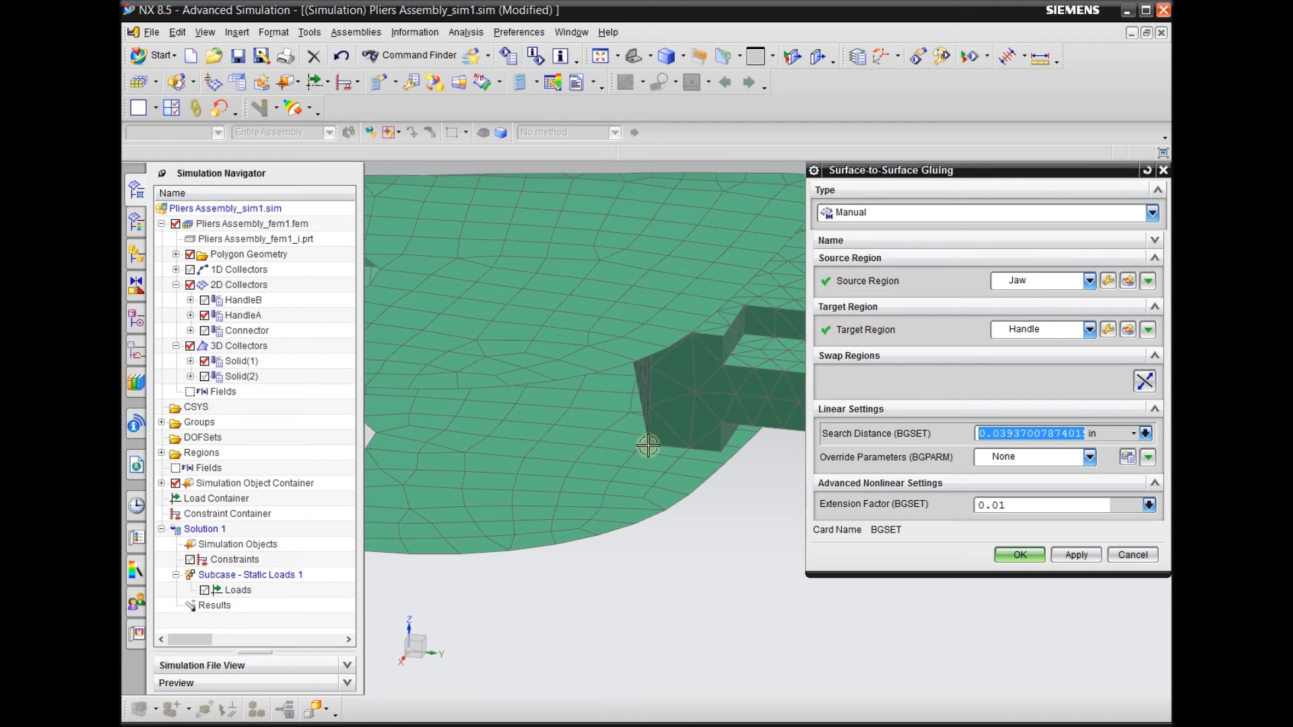
scroll(678, 447, down, 4)
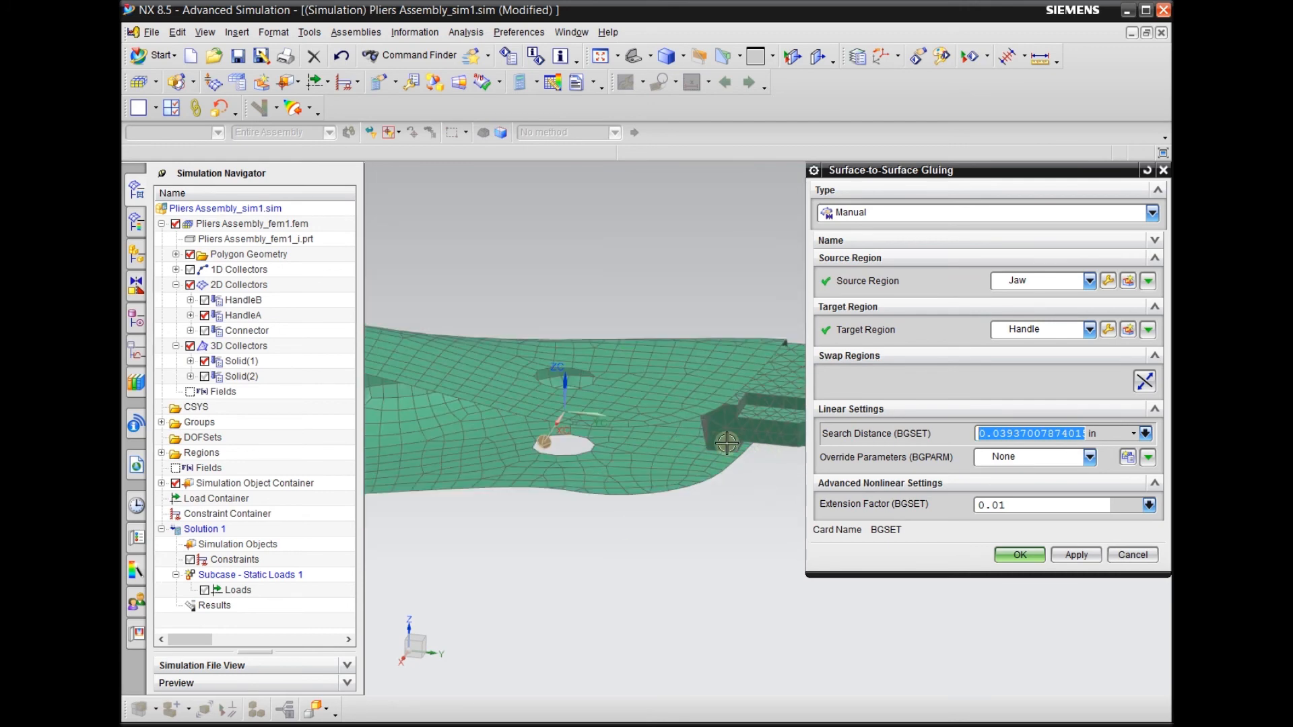
scroll(692, 448, up, 3)
scroll(692, 448, down, 3)
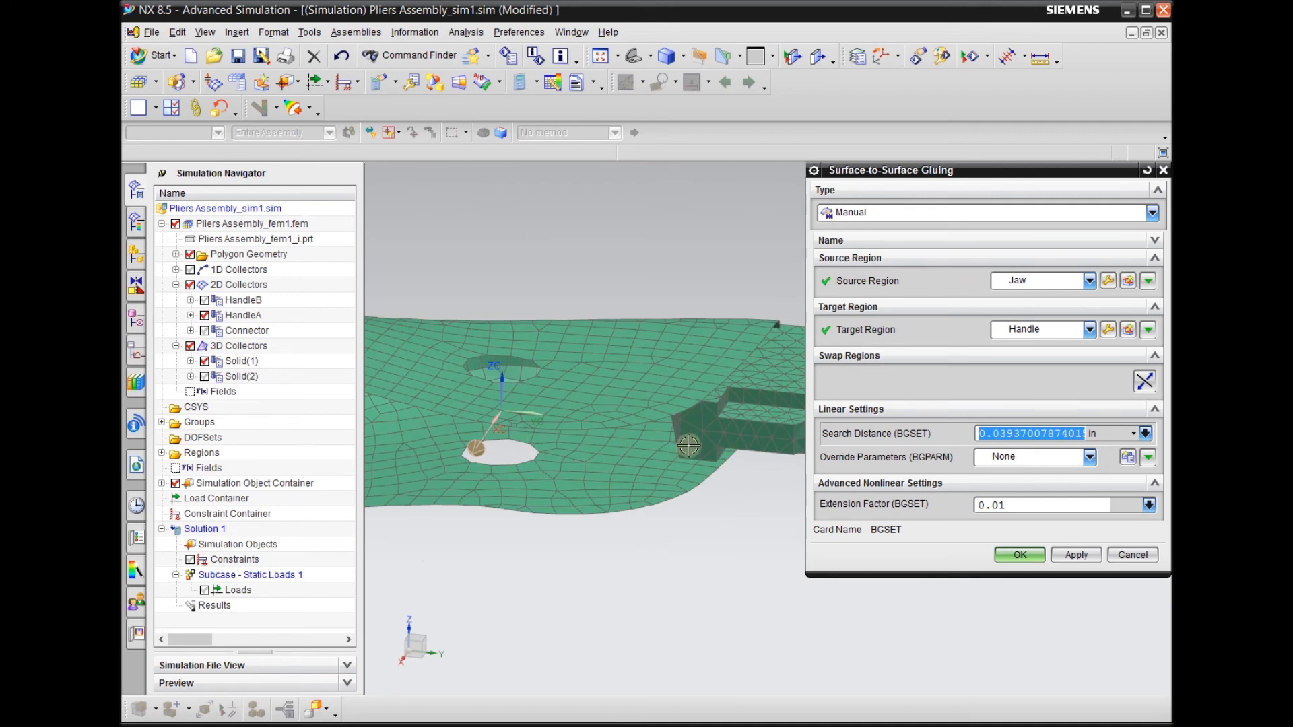
middle_drag(698, 523, 715, 497)
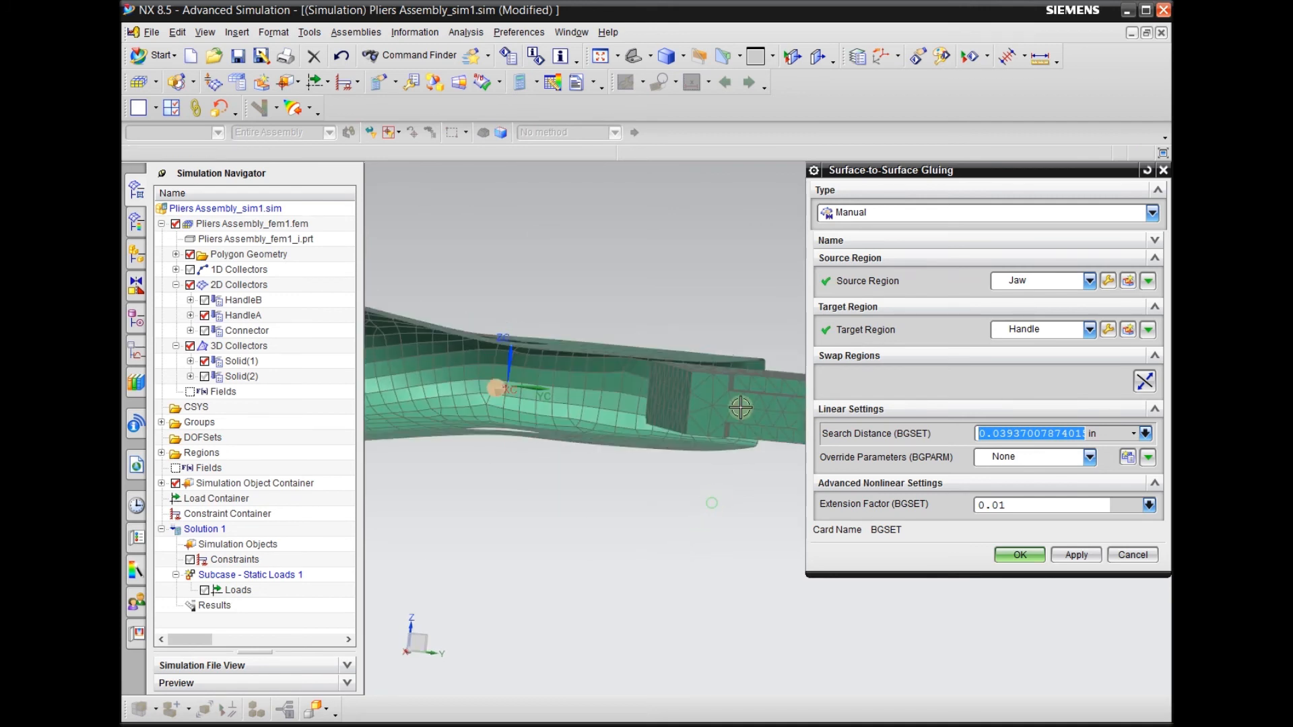
scroll(608, 340, up, 5)
middle_drag(591, 274, 591, 281)
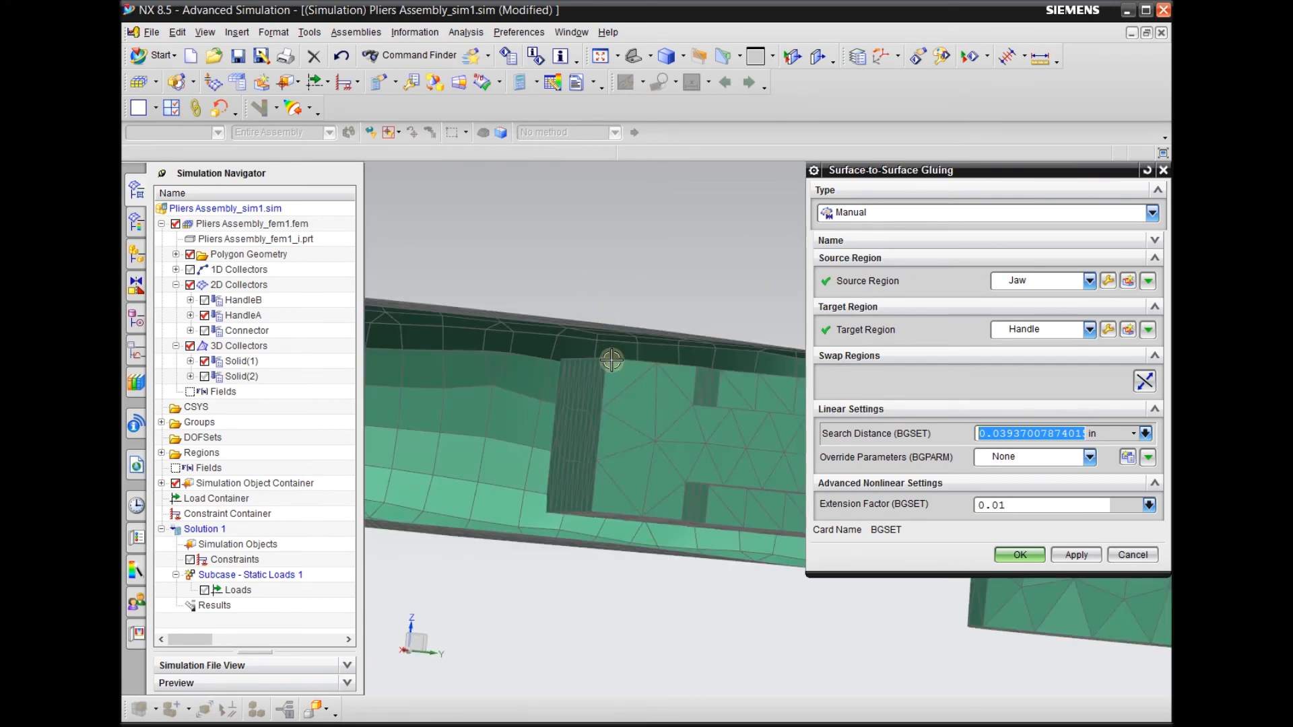
scroll(491, 370, down, 3)
middle_drag(572, 492, 623, 335)
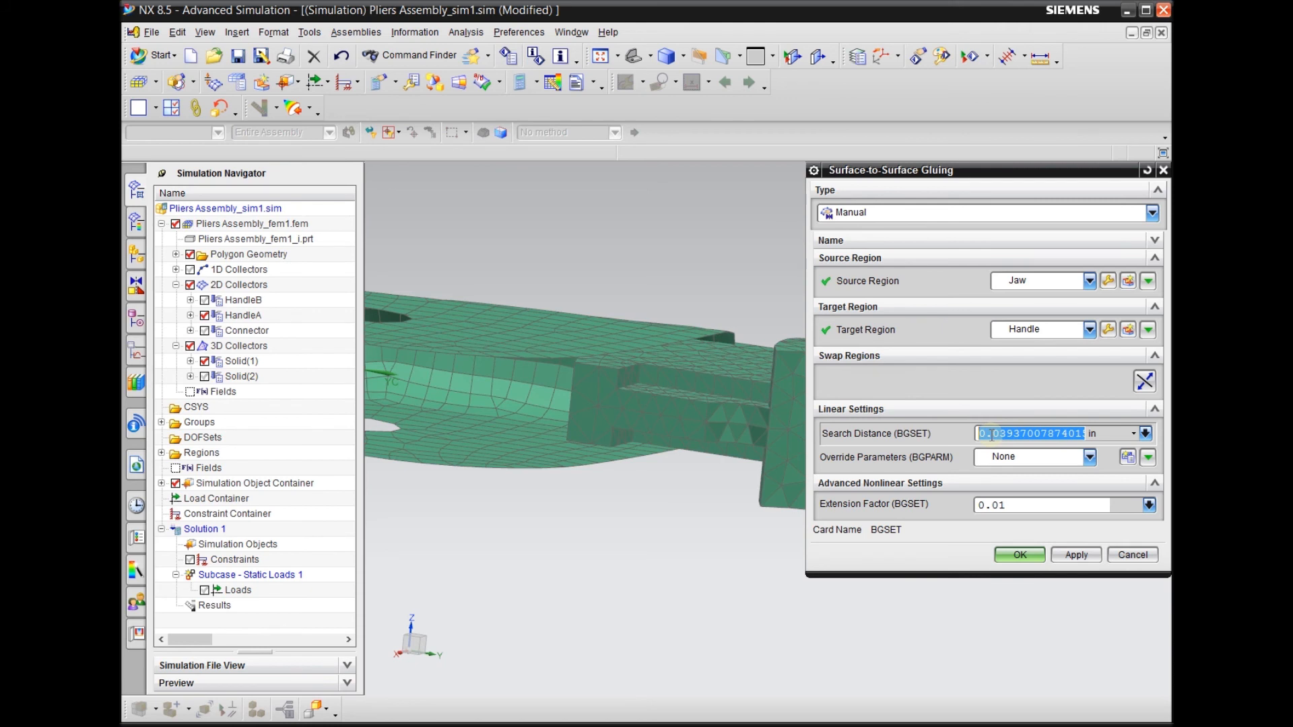
scroll(589, 346, up, 3)
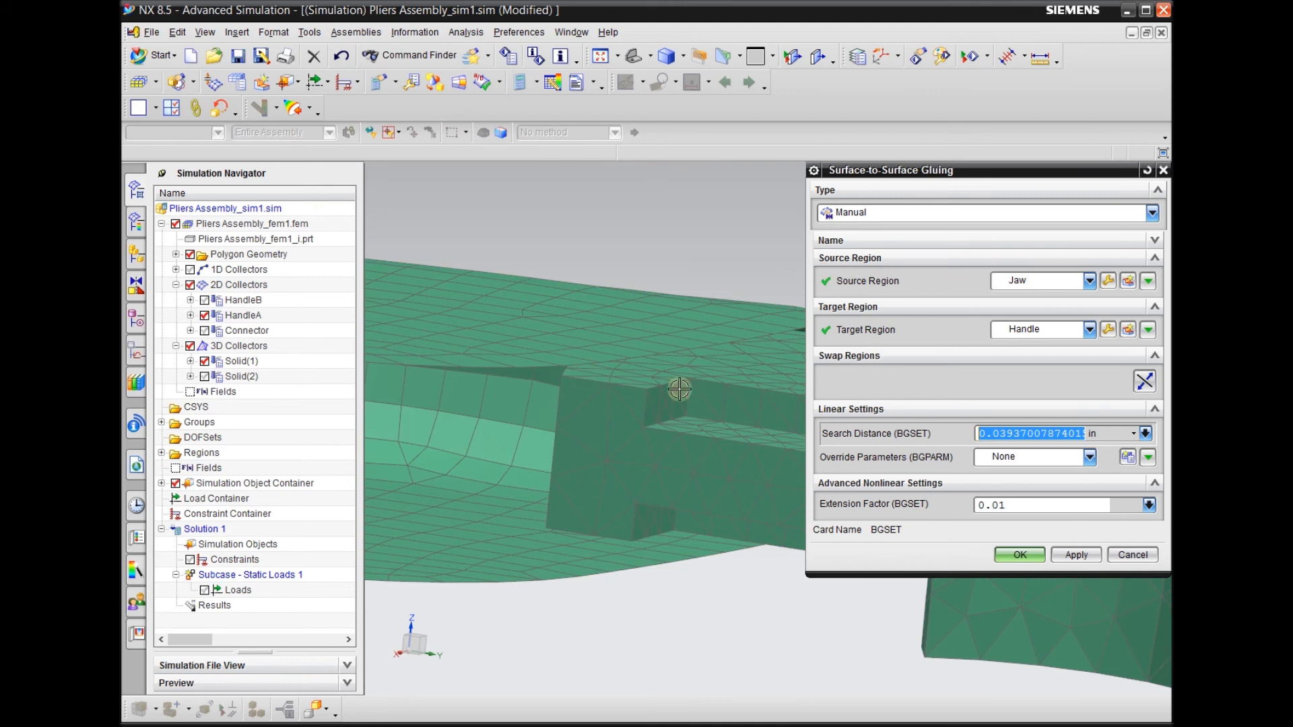
Set the search distance to .051 in and accept the surface-to-surface gluing between the Jaw and Handle regions
text(.051)
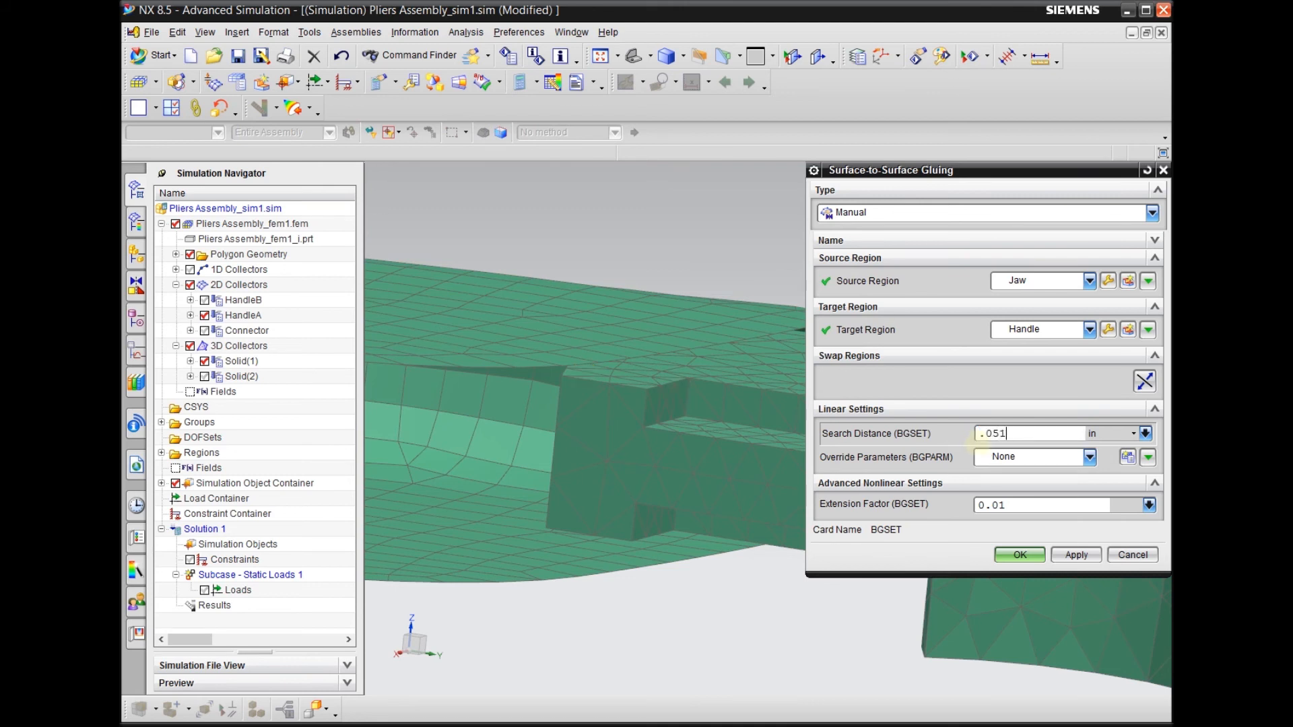
middle_drag(623, 349, 699, 531)
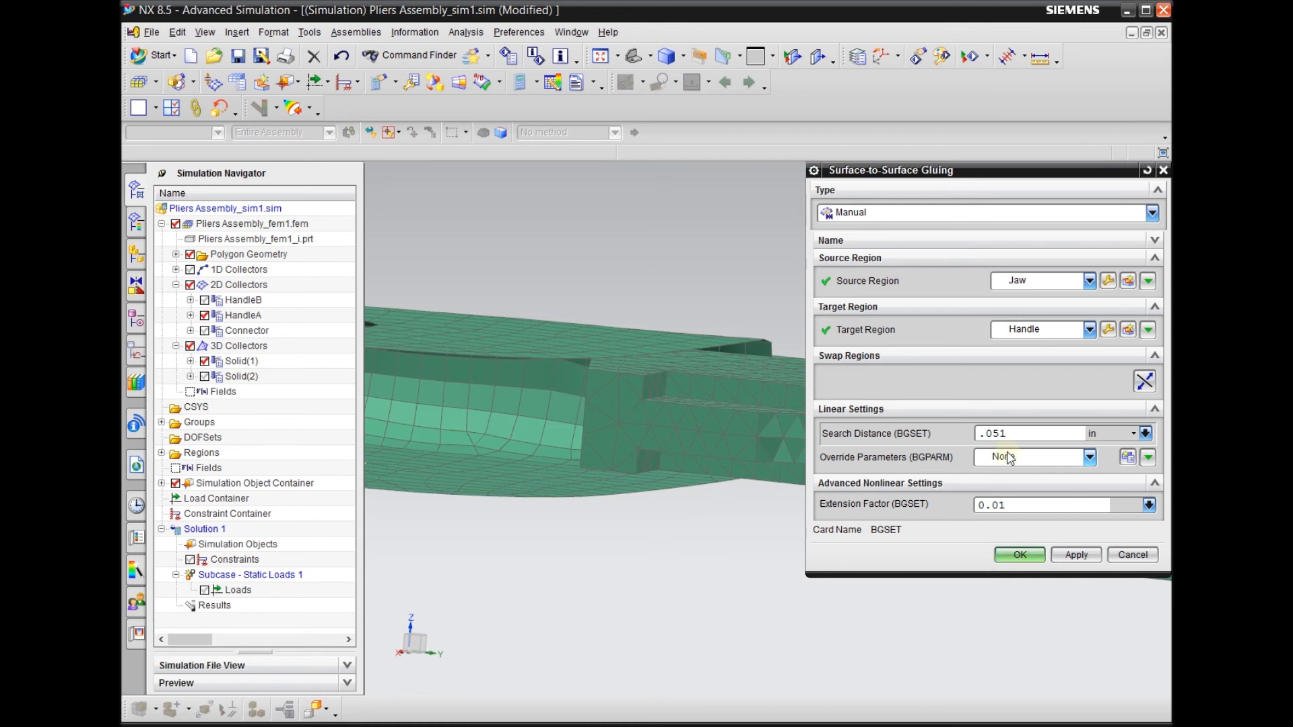
click(1020, 555)
Edit the display of Face Gluing(1) and reduce its symbol scale toward Tiny
scroll(1017, 553, down, 5)
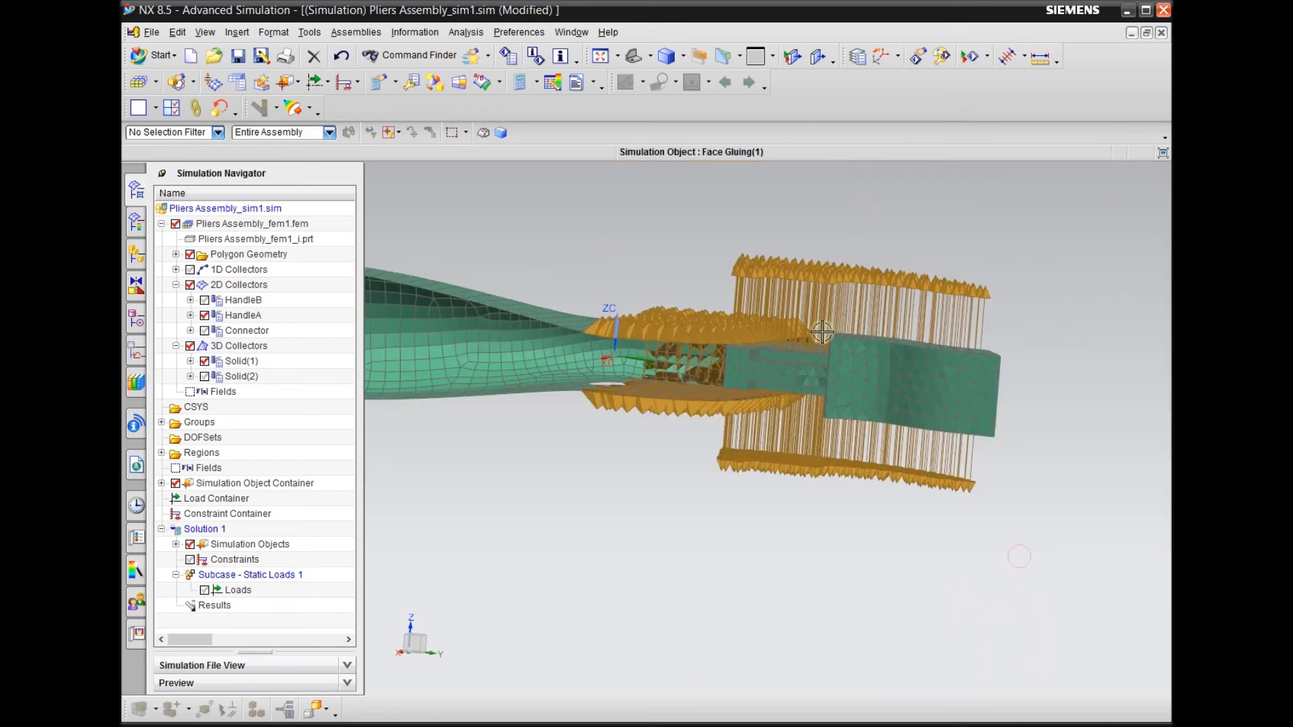
middle_drag(721, 496, 817, 485)
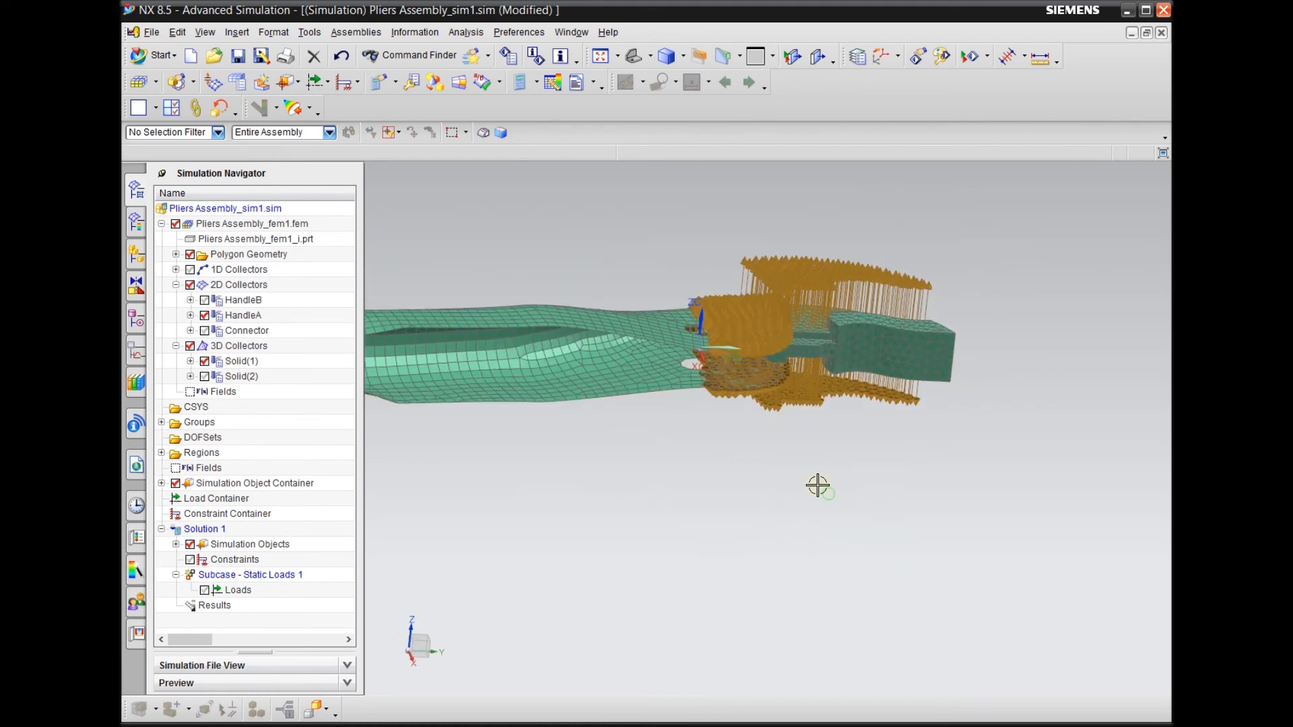
scroll(808, 453, down, 2)
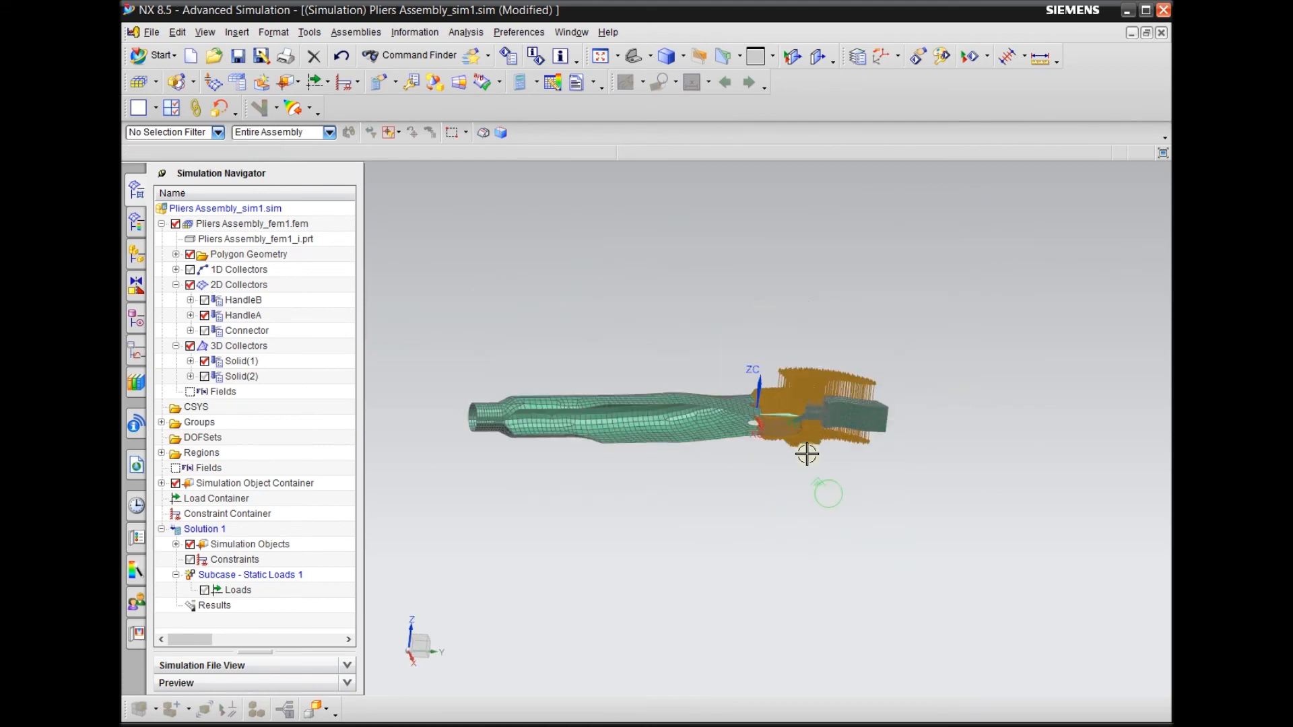
click(162, 484)
right_click(244, 498)
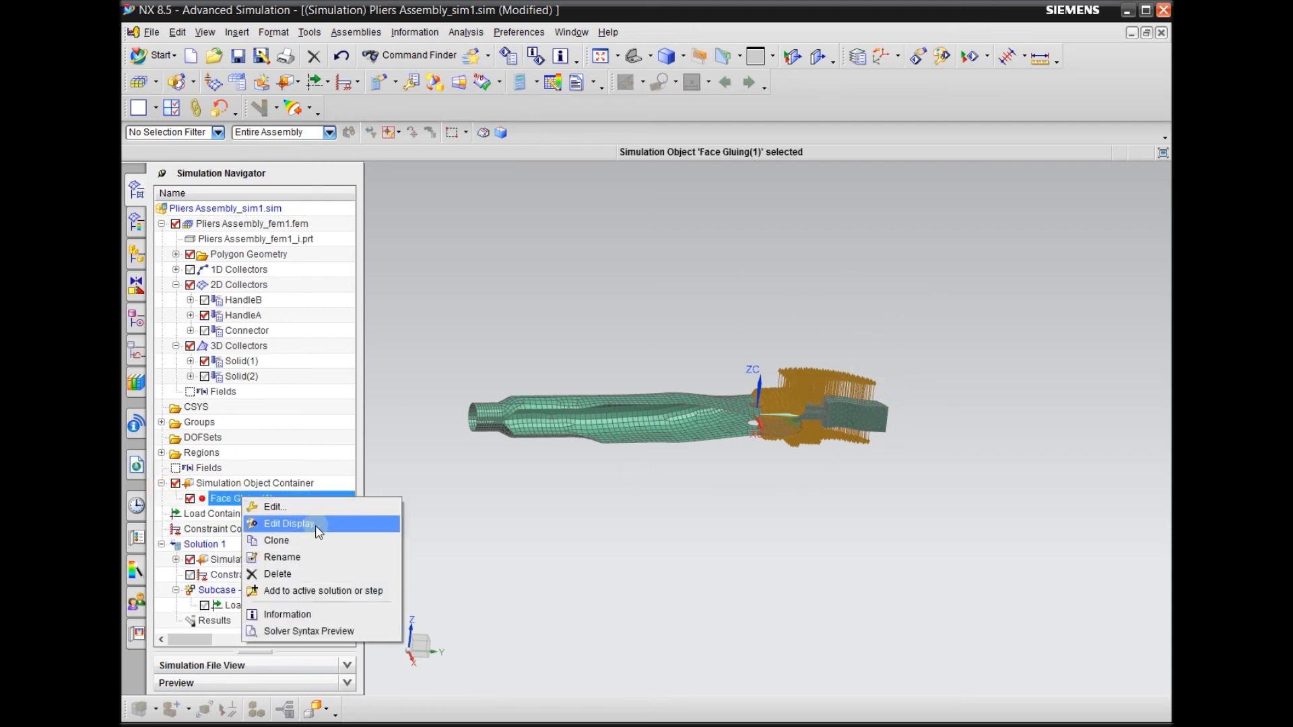
click(276, 525)
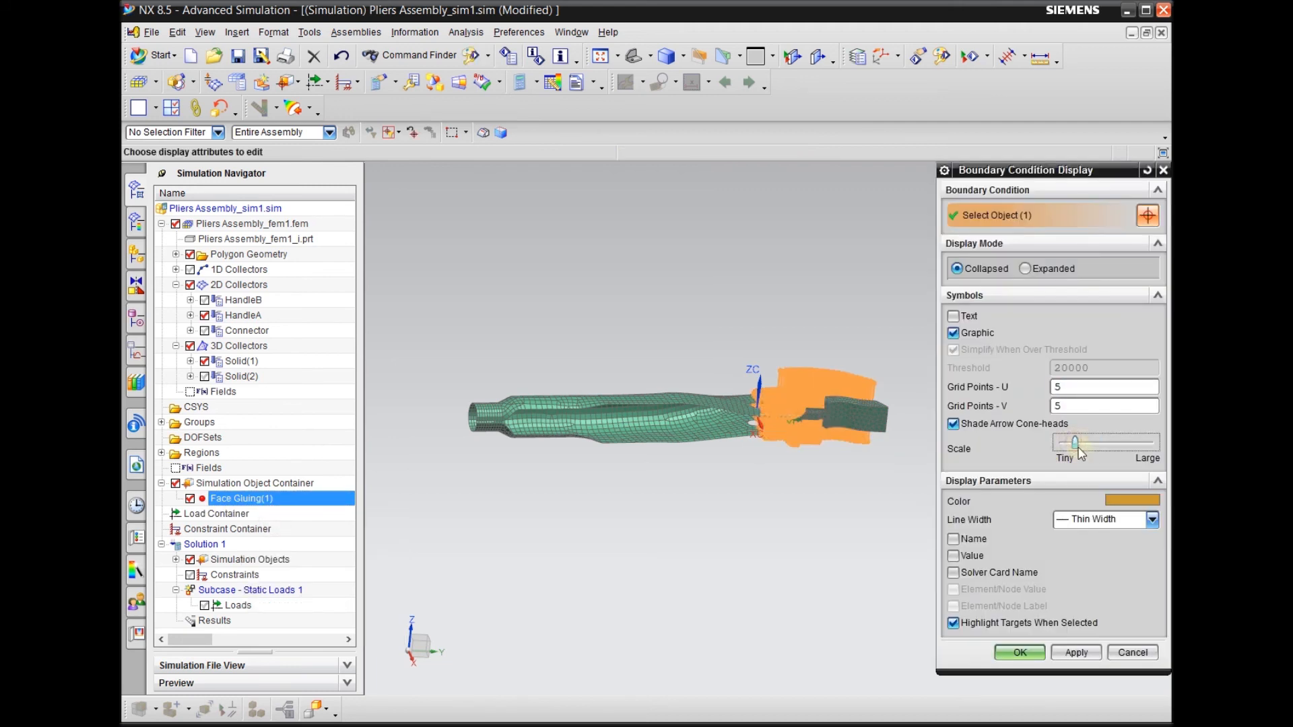
click(1076, 652)
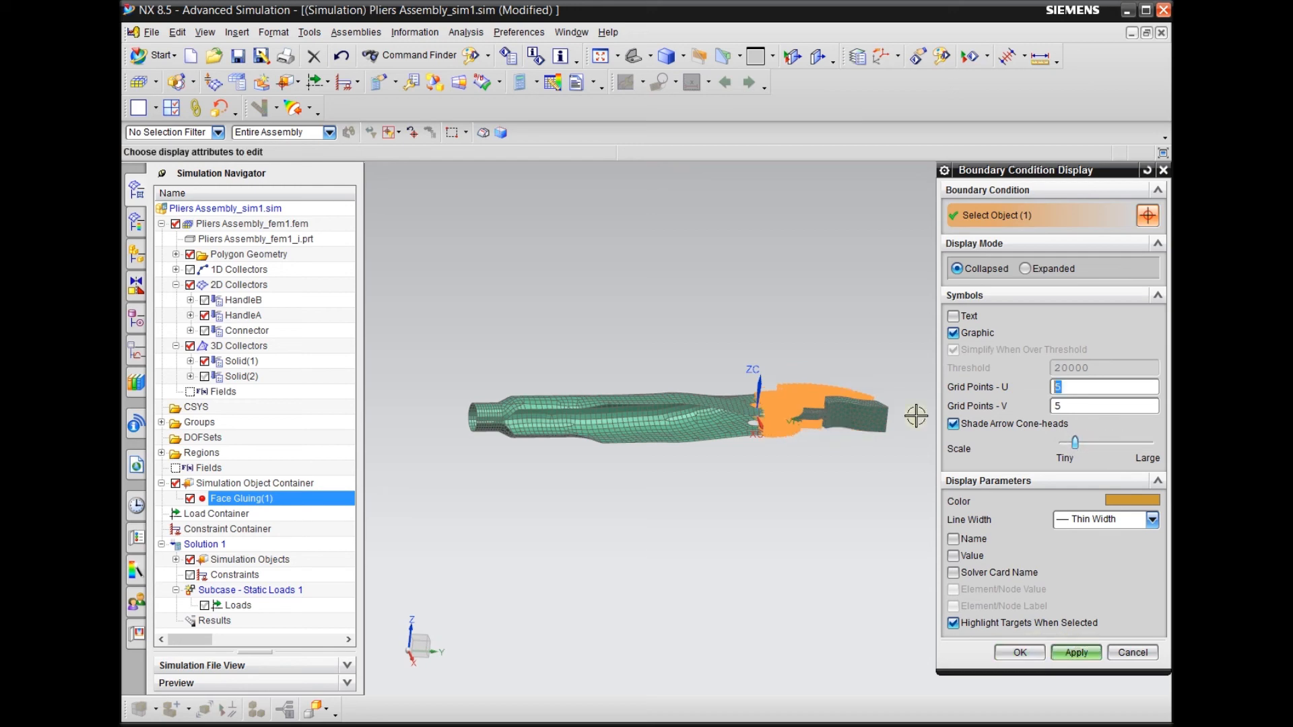
scroll(835, 343, up, 4)
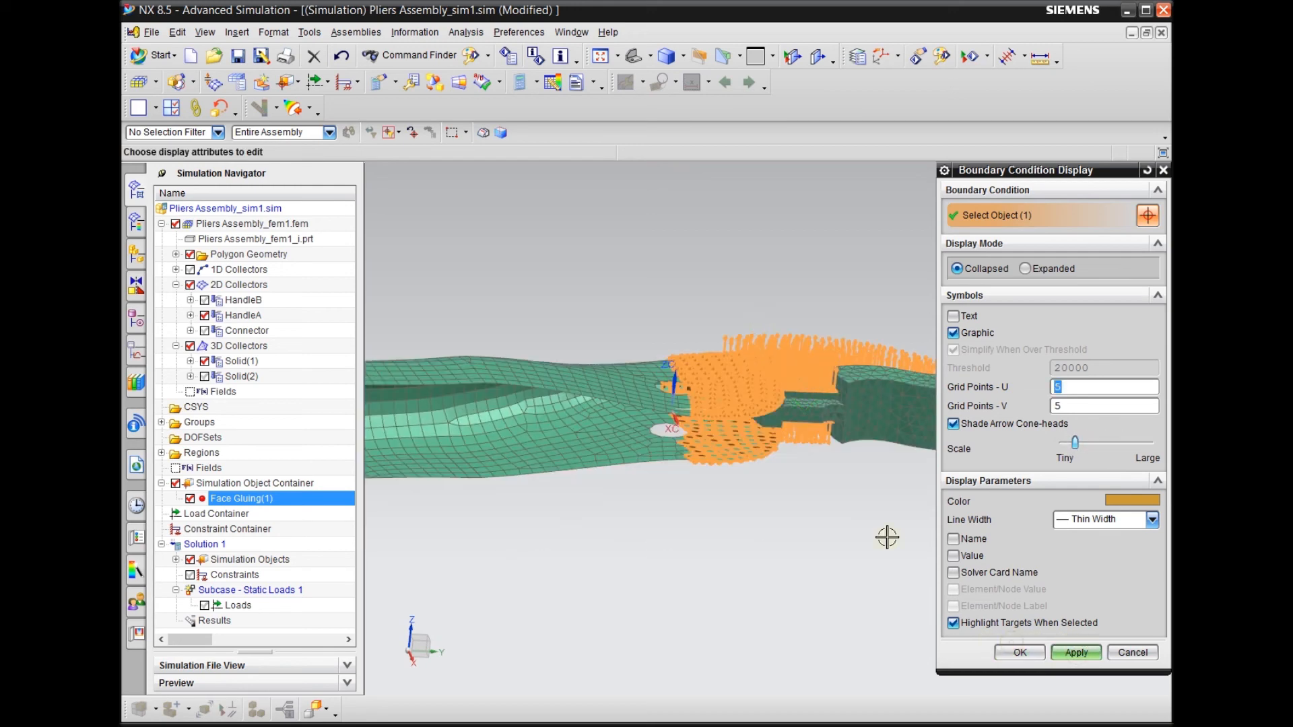
click(1020, 652)
Open Pliers Assembly_fem1.fem from the simulation as the displayed part
middle_drag(895, 524, 867, 446)
scroll(866, 446, up, 2)
shift+middle_drag(840, 355, 841, 508)
scroll(834, 449, down, 4)
scroll(563, 299, up, 3)
scroll(696, 317, down, 2)
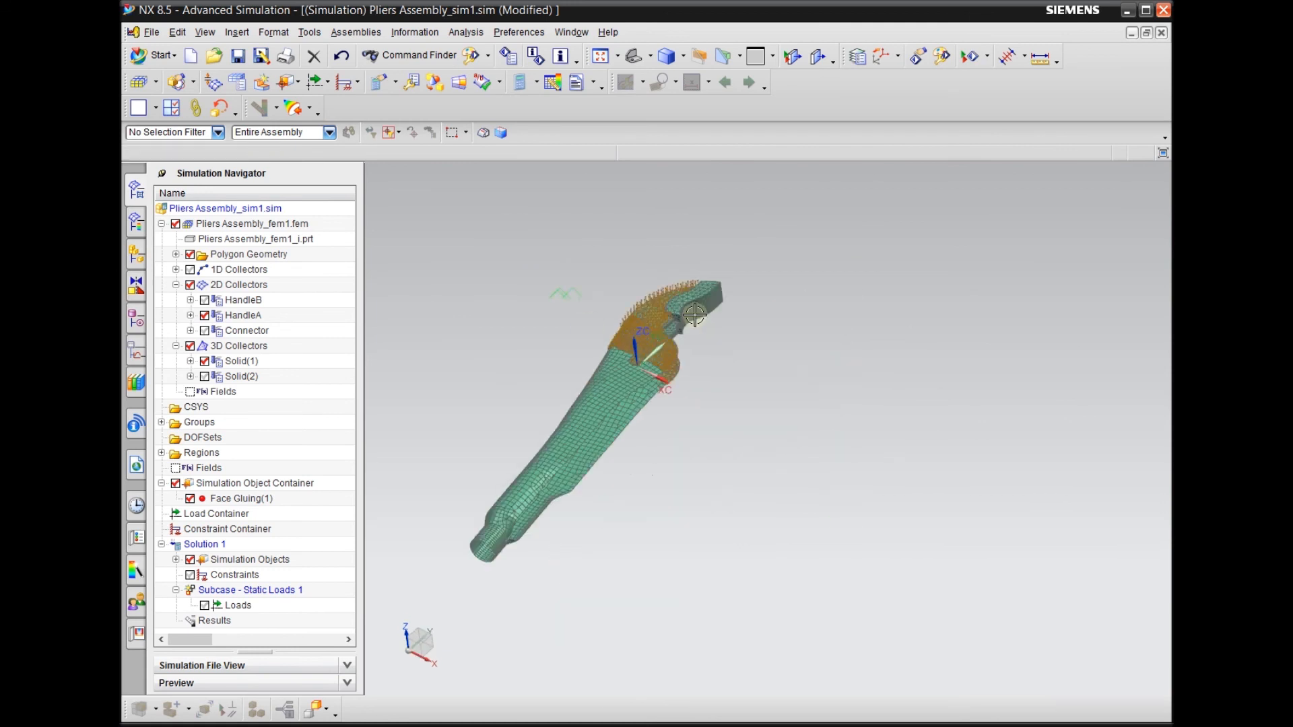
click(571, 33)
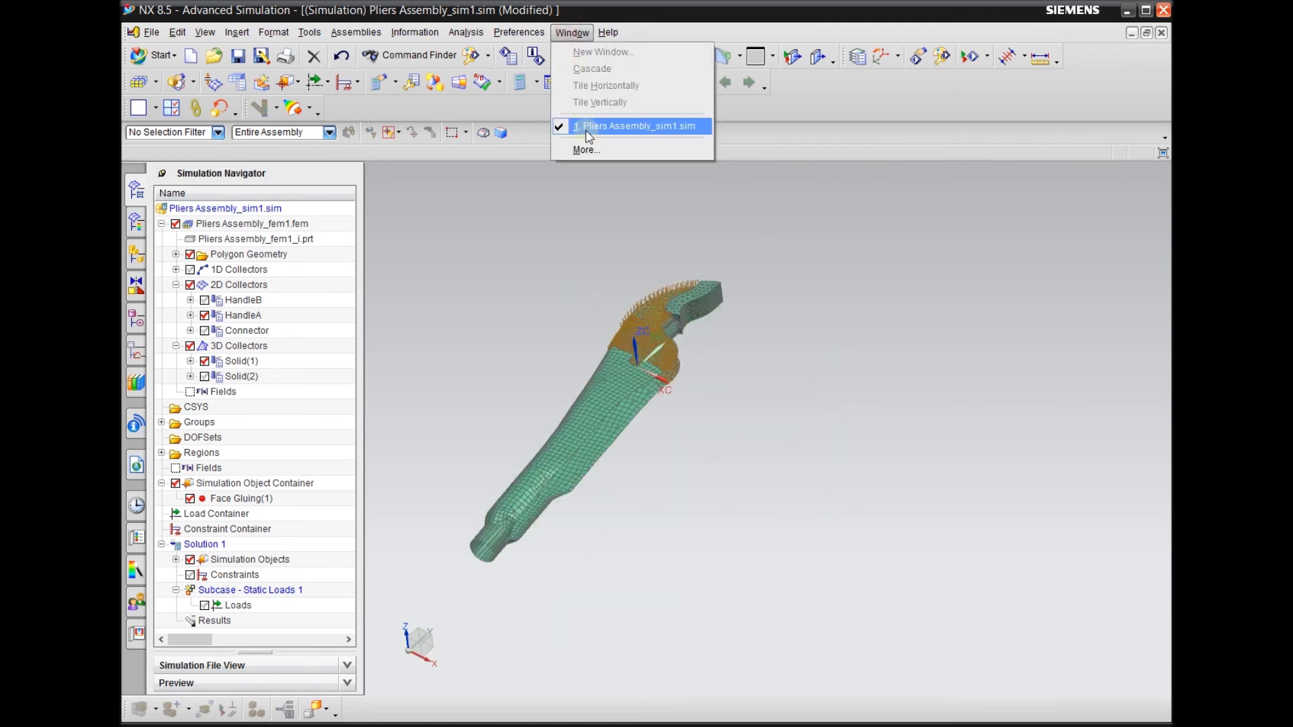
click(567, 243)
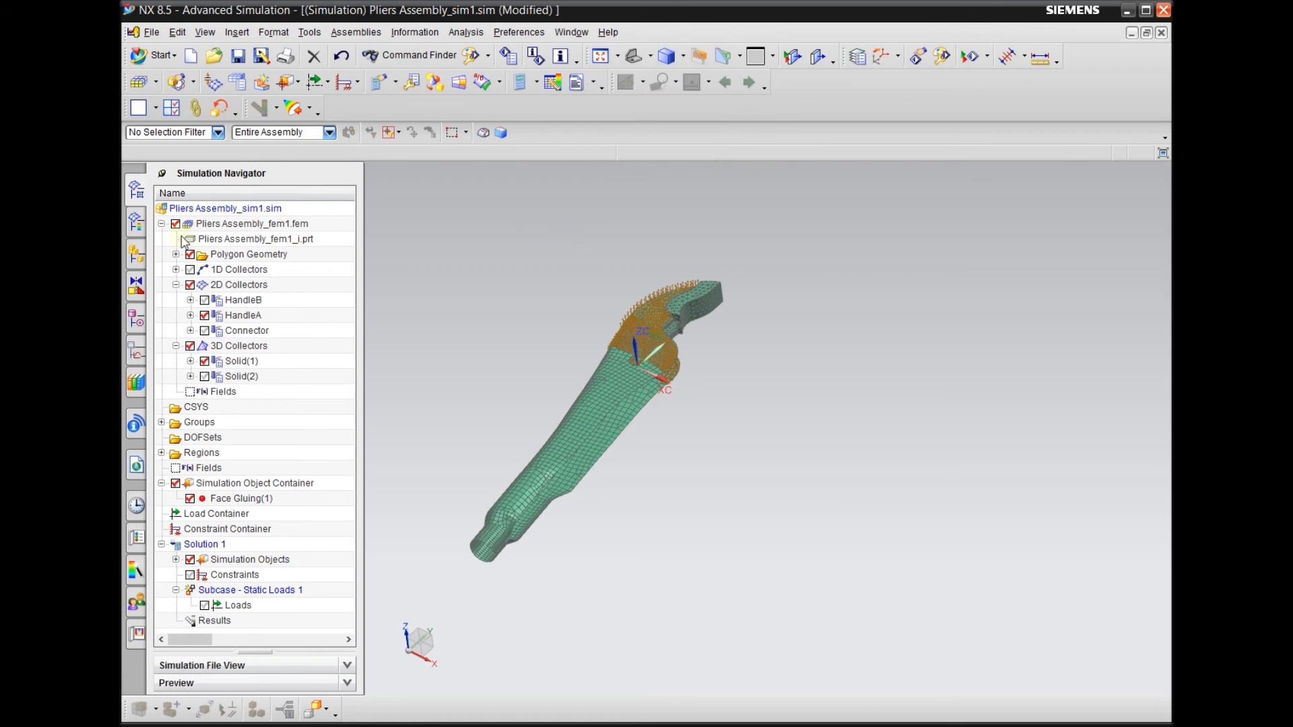
click(250, 224)
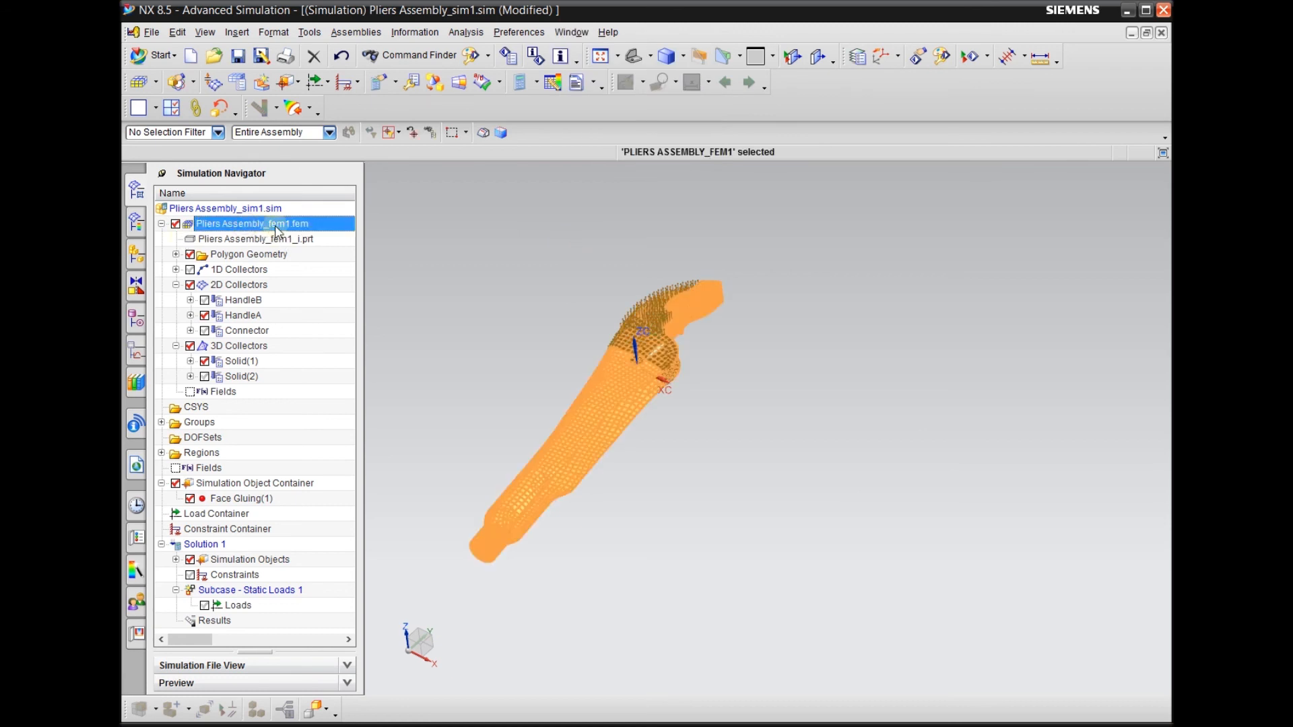
double_click(276, 227)
Show the 1D Collectors meshes at the open end of HandleA
scroll(880, 370, down, 3)
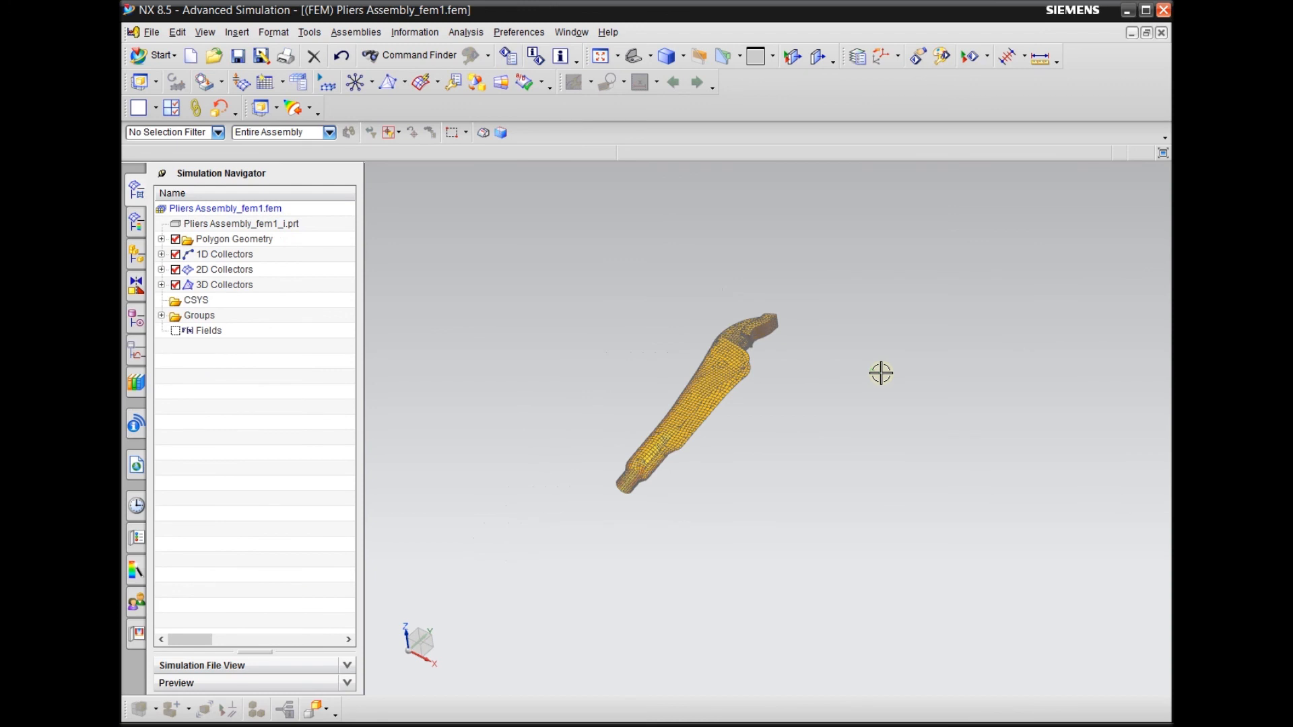
middle_drag(748, 466, 714, 431)
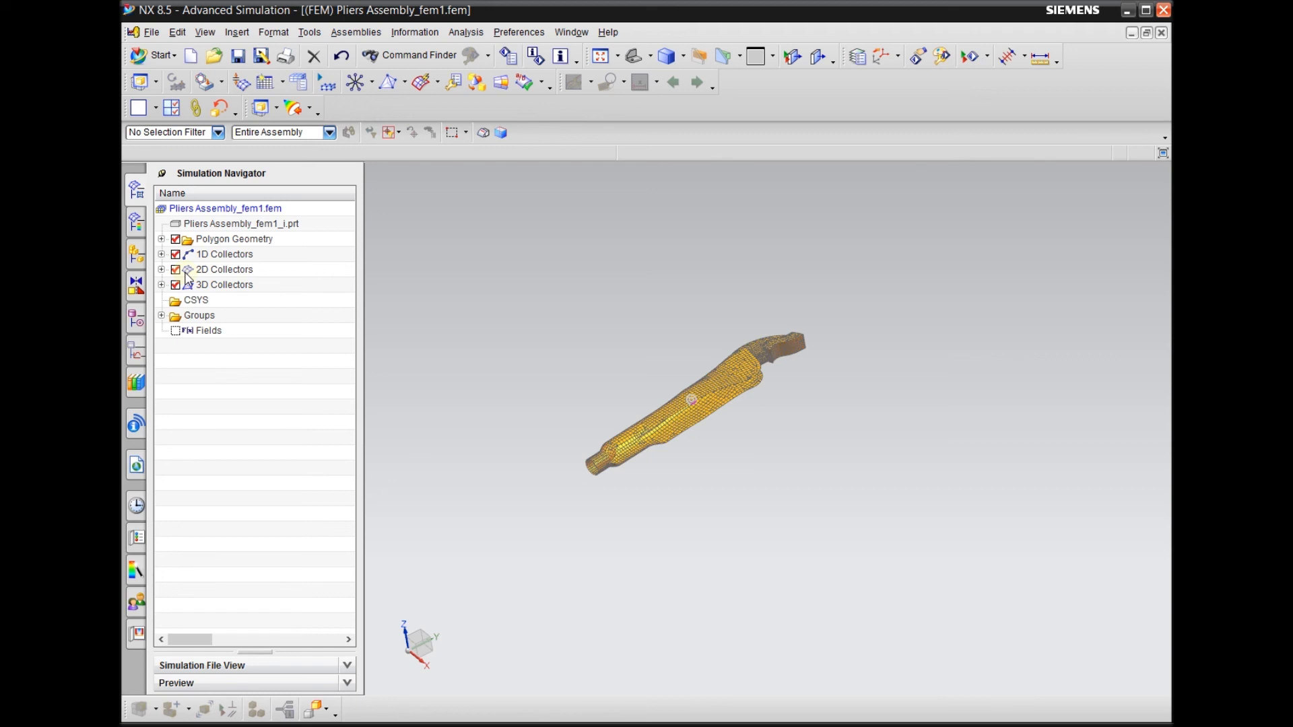
scroll(593, 455, up, 5)
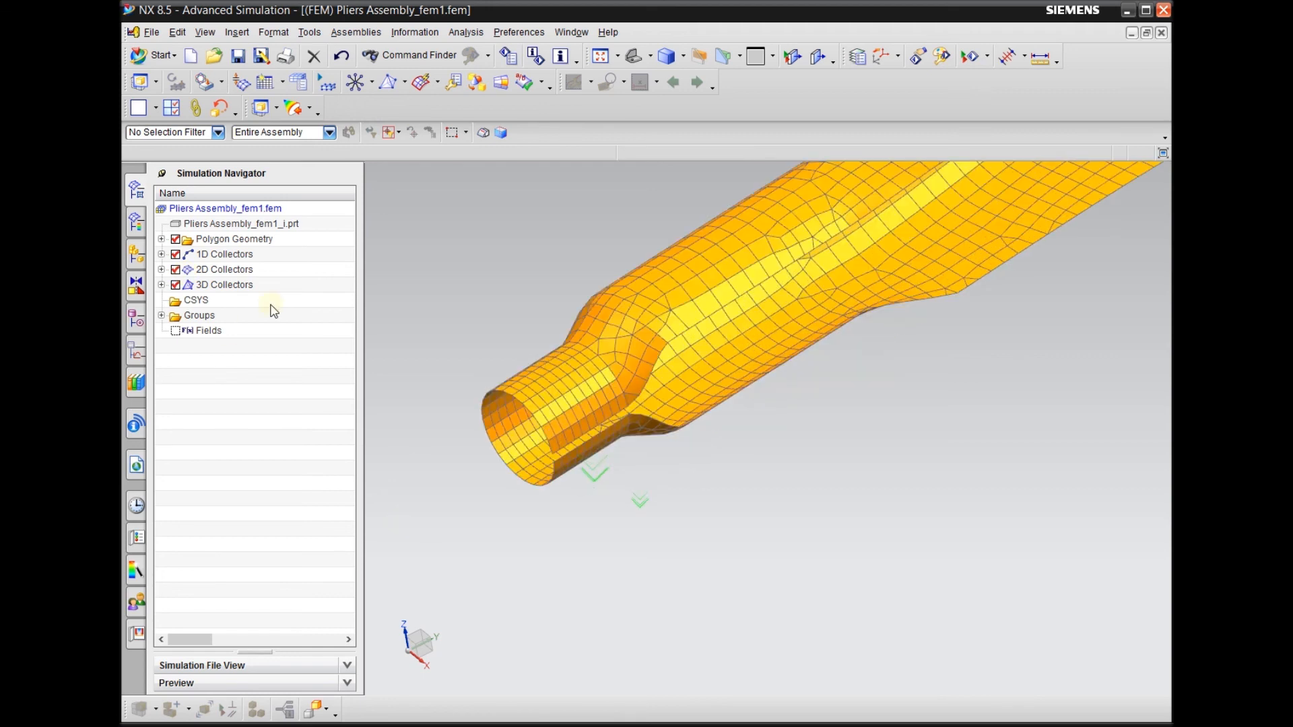
click(175, 255)
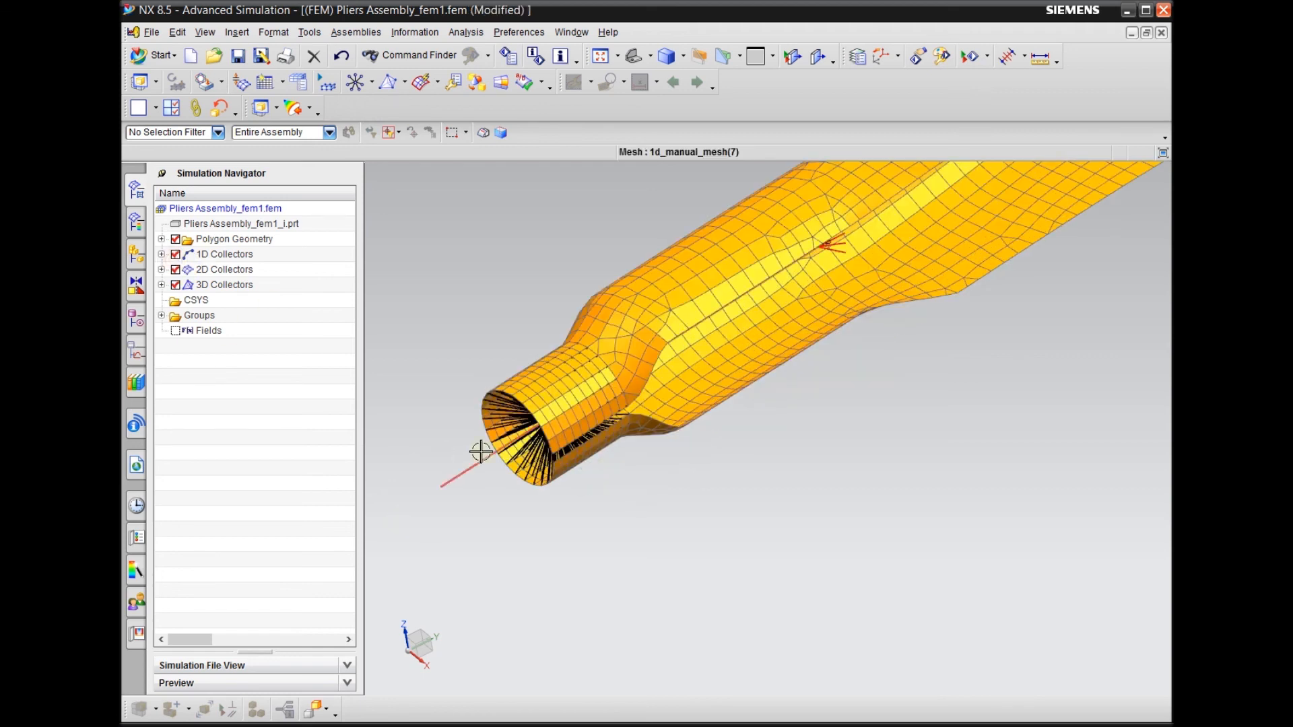
Examine the spider connection elements and the bar at the open end of the handle
scroll(478, 450, up, 5)
scroll(510, 367, down, 2)
scroll(502, 337, up, 2)
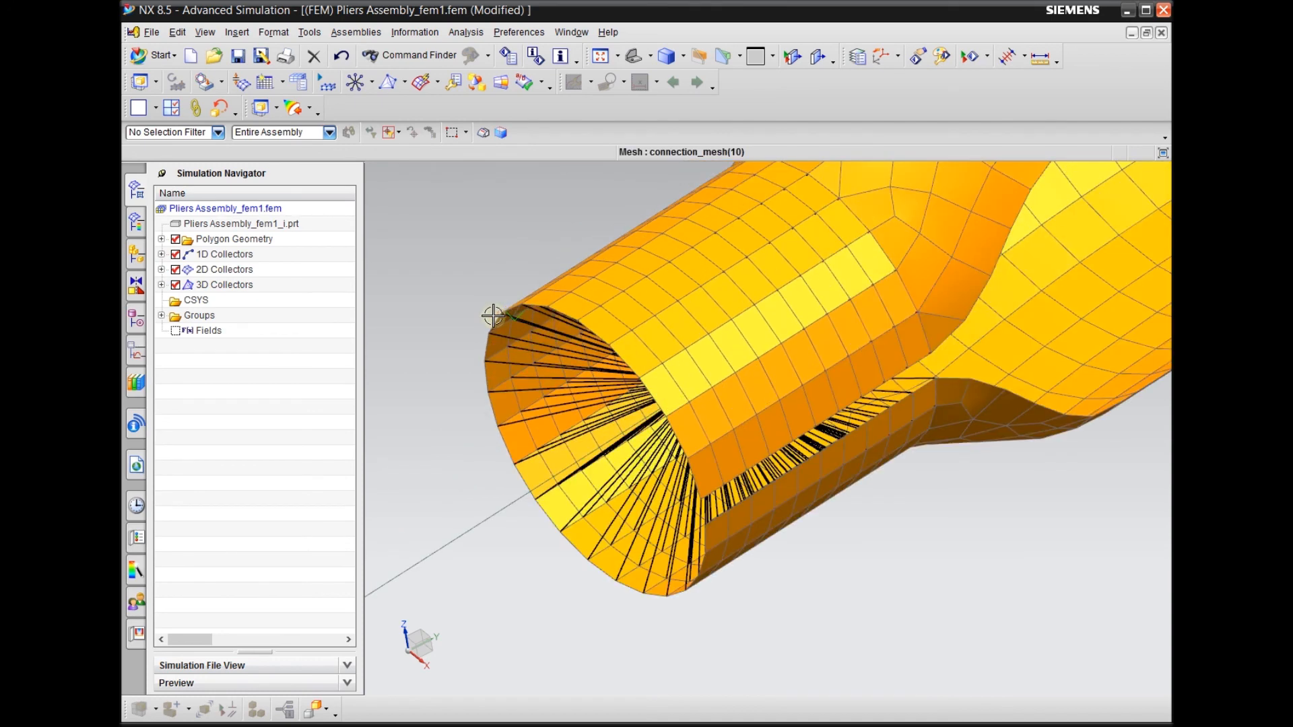
middle_drag(452, 424, 516, 298)
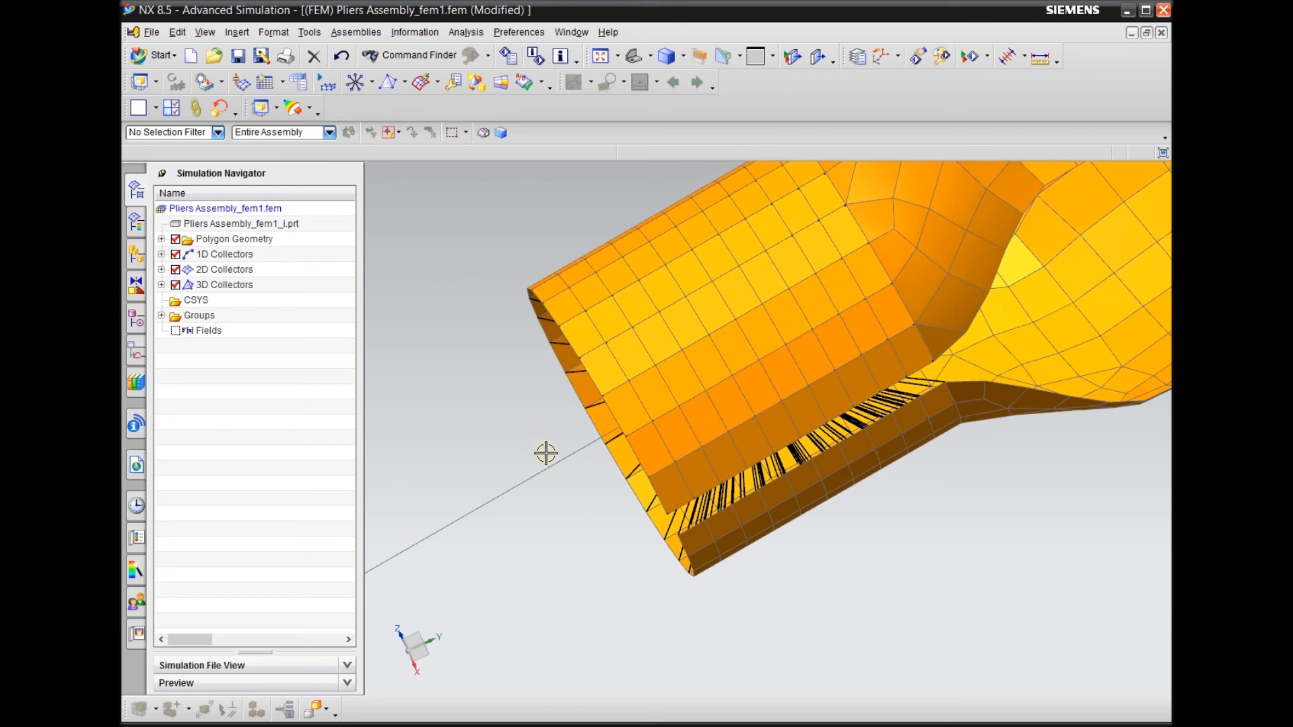
scroll(696, 370, down, 3)
scroll(601, 434, up, 2)
middle_drag(601, 434, 583, 460)
scroll(562, 378, up, 3)
scroll(561, 379, down, 2)
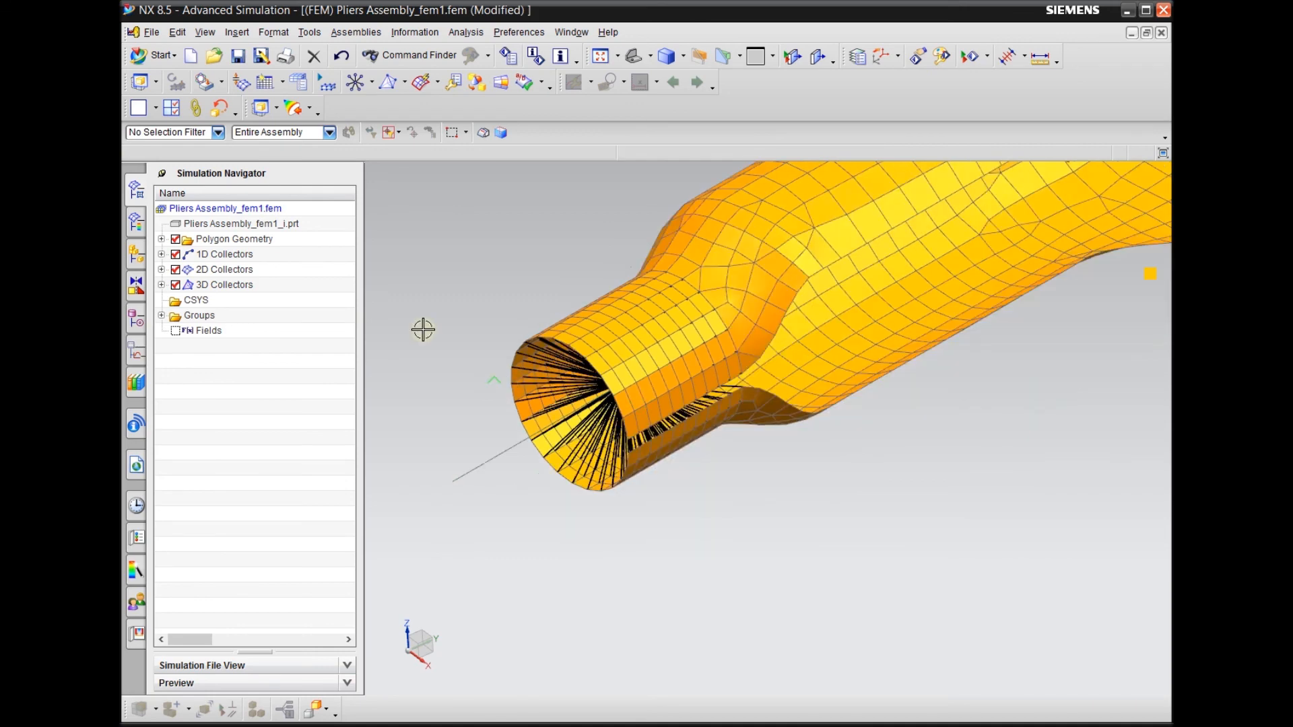
List the 1D and 2D Collectors' contents and select the connection mesh inside the handle's open end
click(161, 254)
click(161, 421)
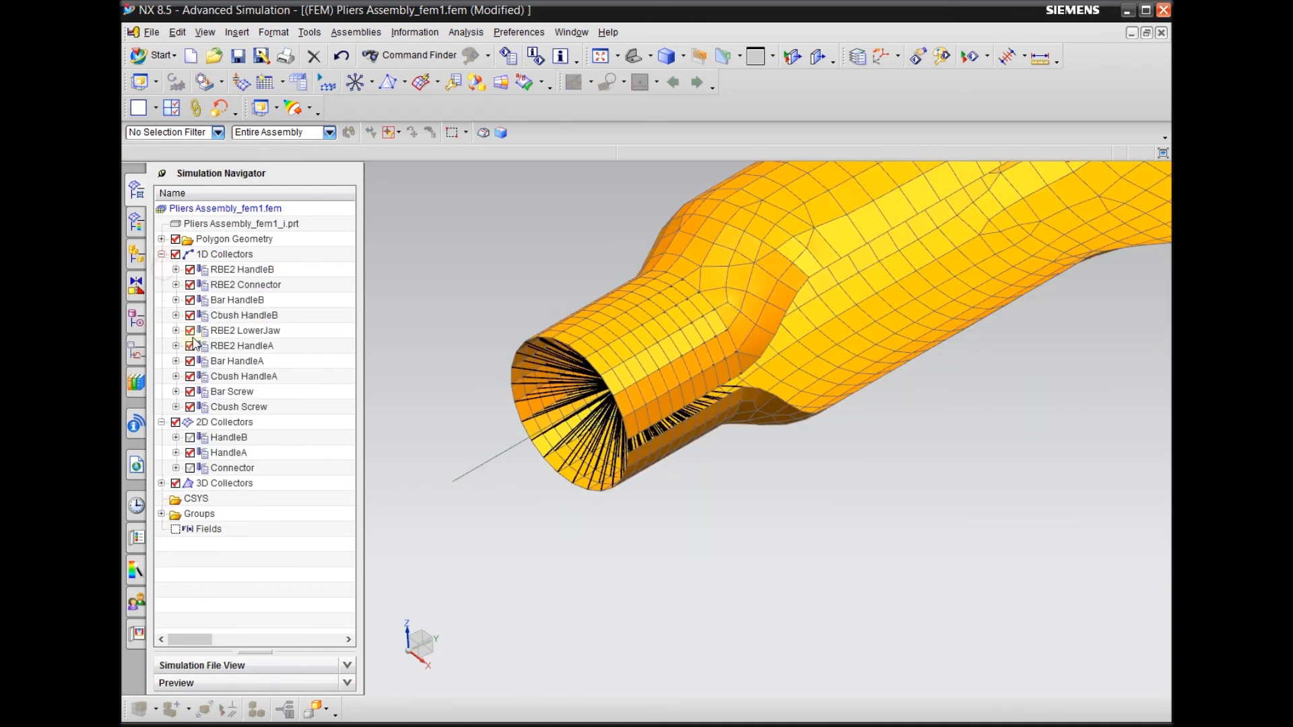
click(582, 388)
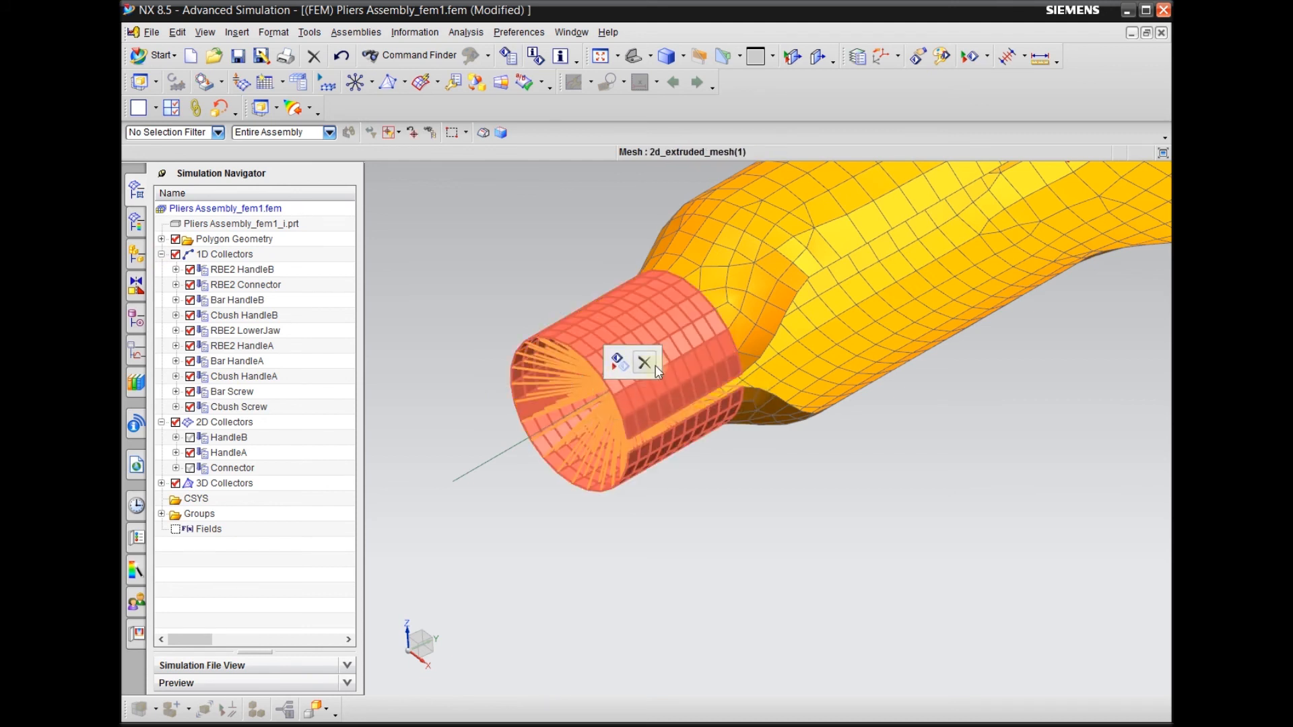
right_click(572, 383)
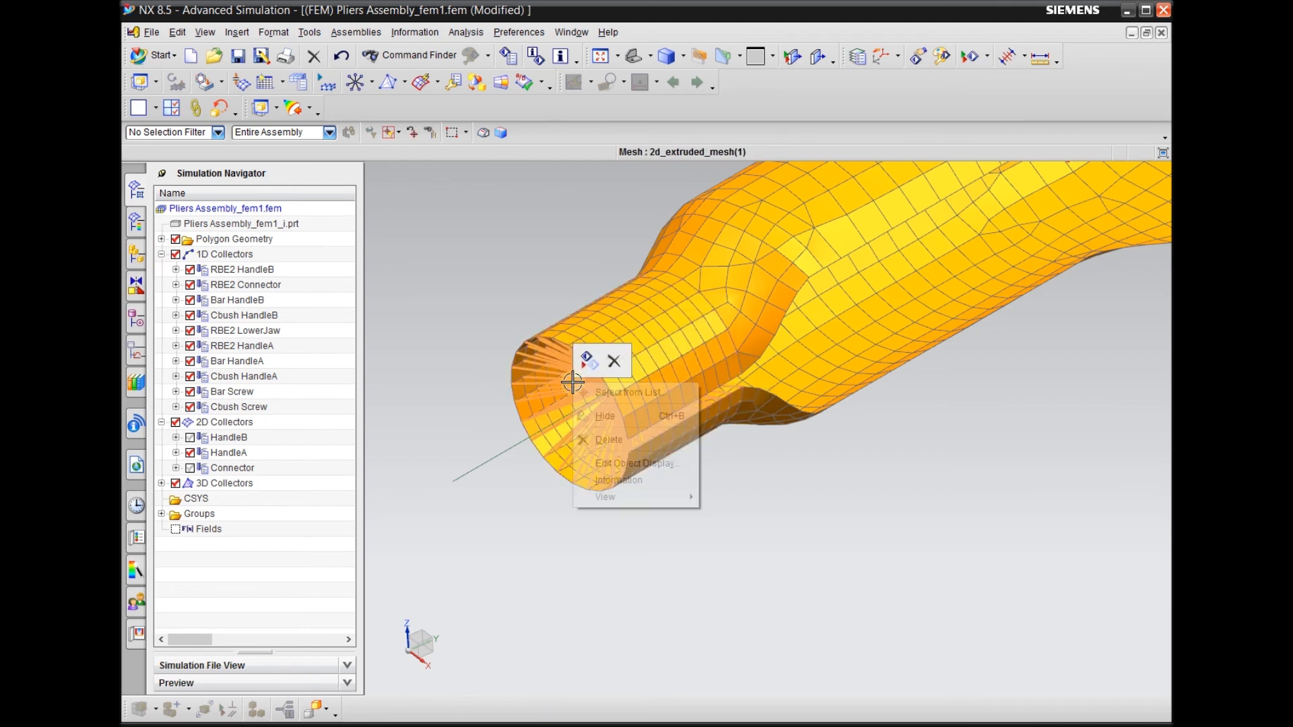
click(448, 383)
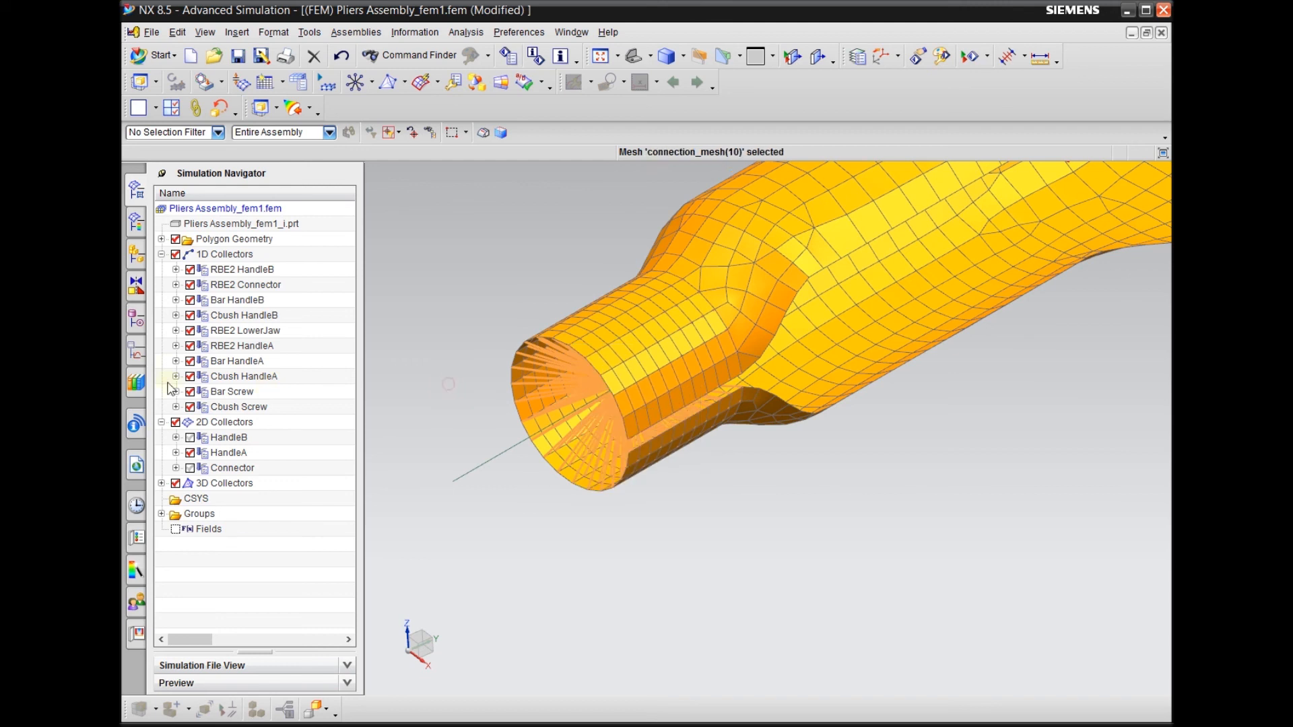
Delete connection_mesh(10) from the RBE2 HandleA collector
click(176, 345)
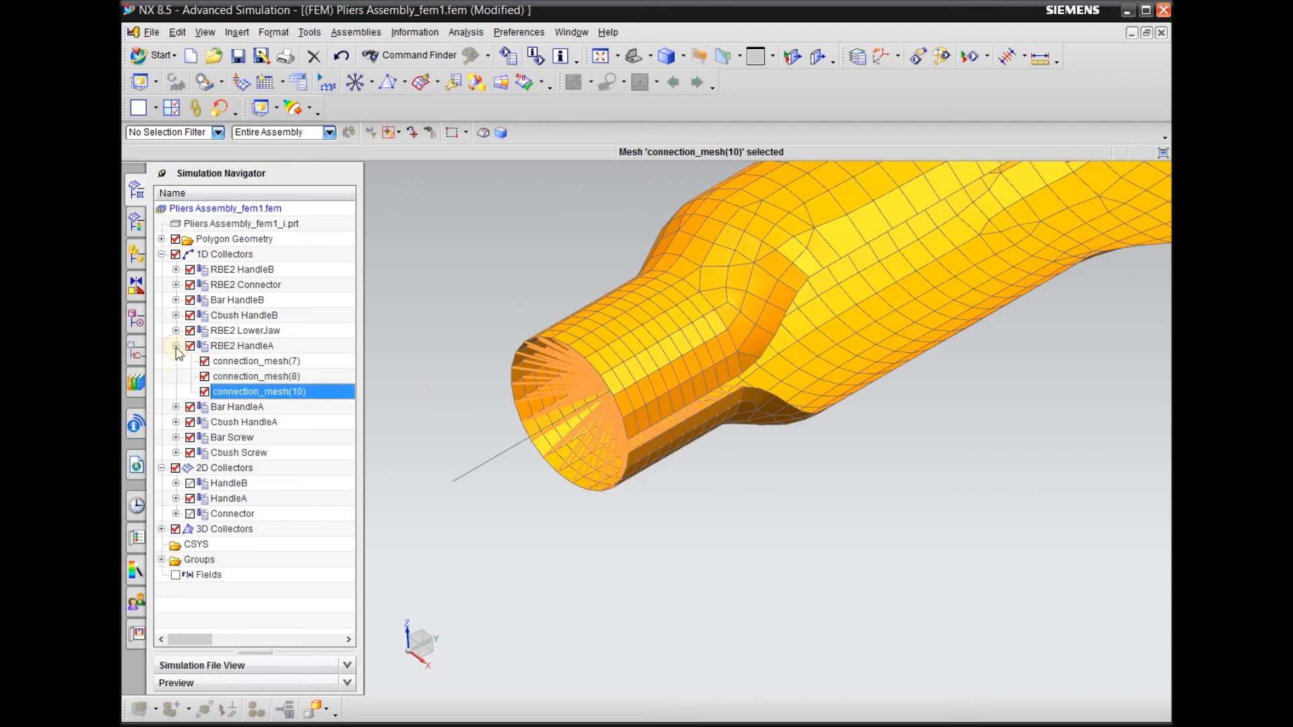
right_click(270, 397)
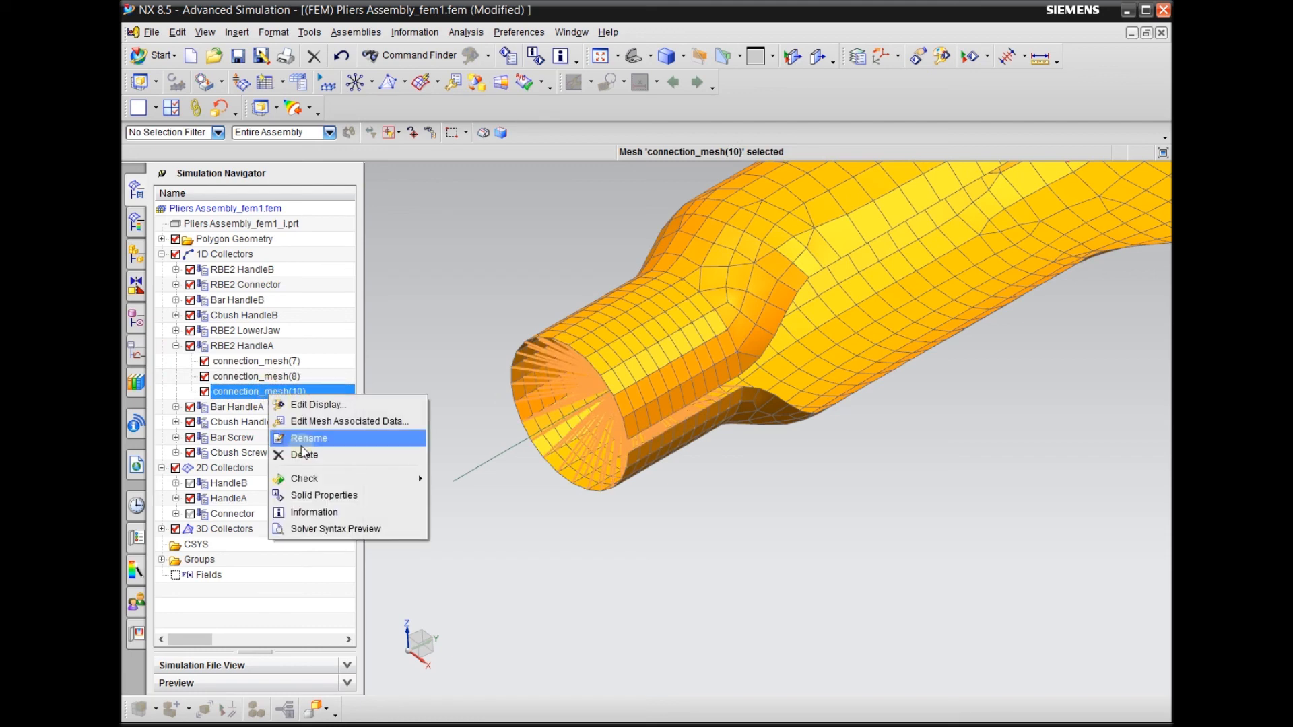
click(404, 436)
middle_drag(410, 432, 548, 491)
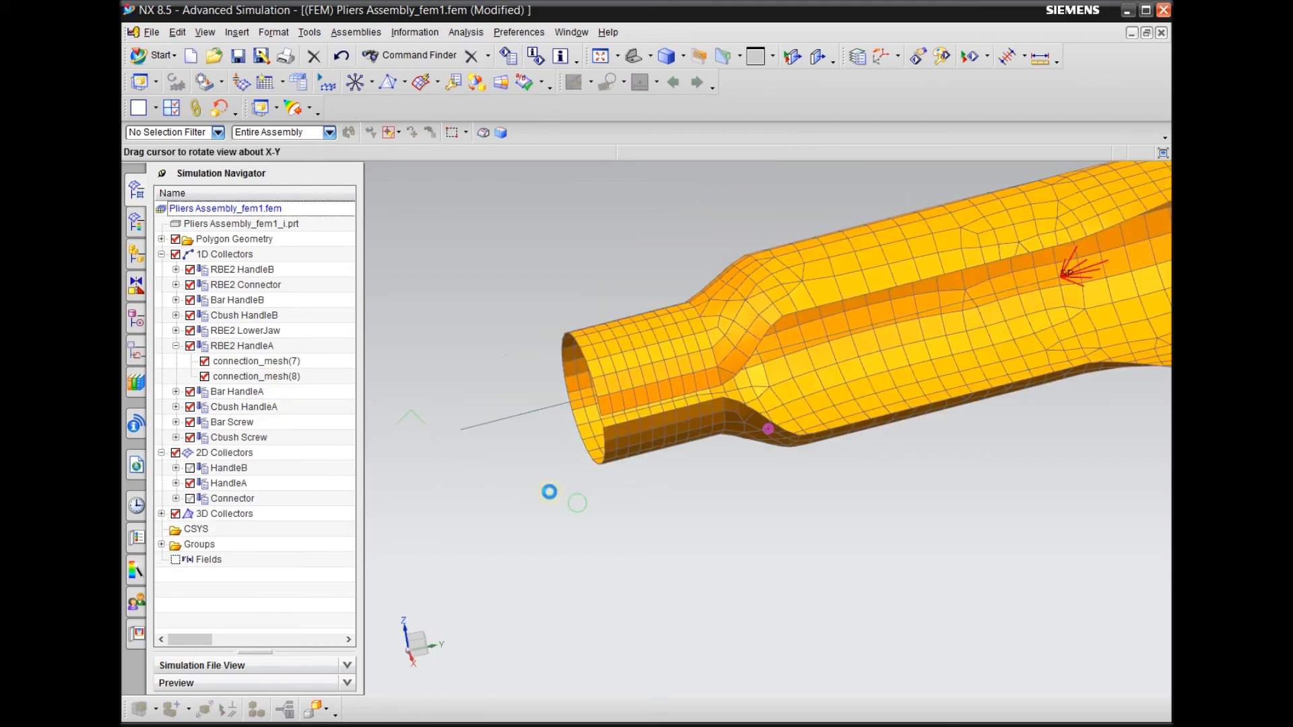
Display the model in wireframe and examine the bar line running inside the handle's open end
right_click(558, 492)
click(540, 493)
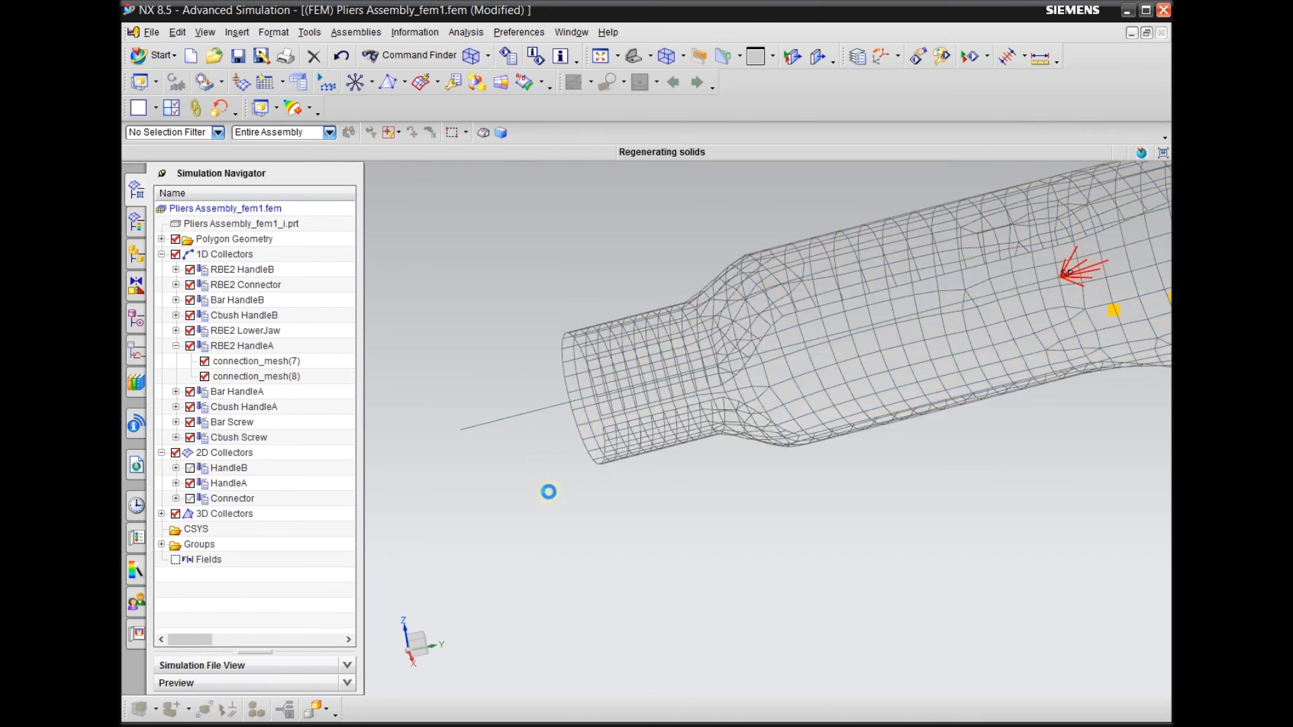
scroll(620, 407, up, 4)
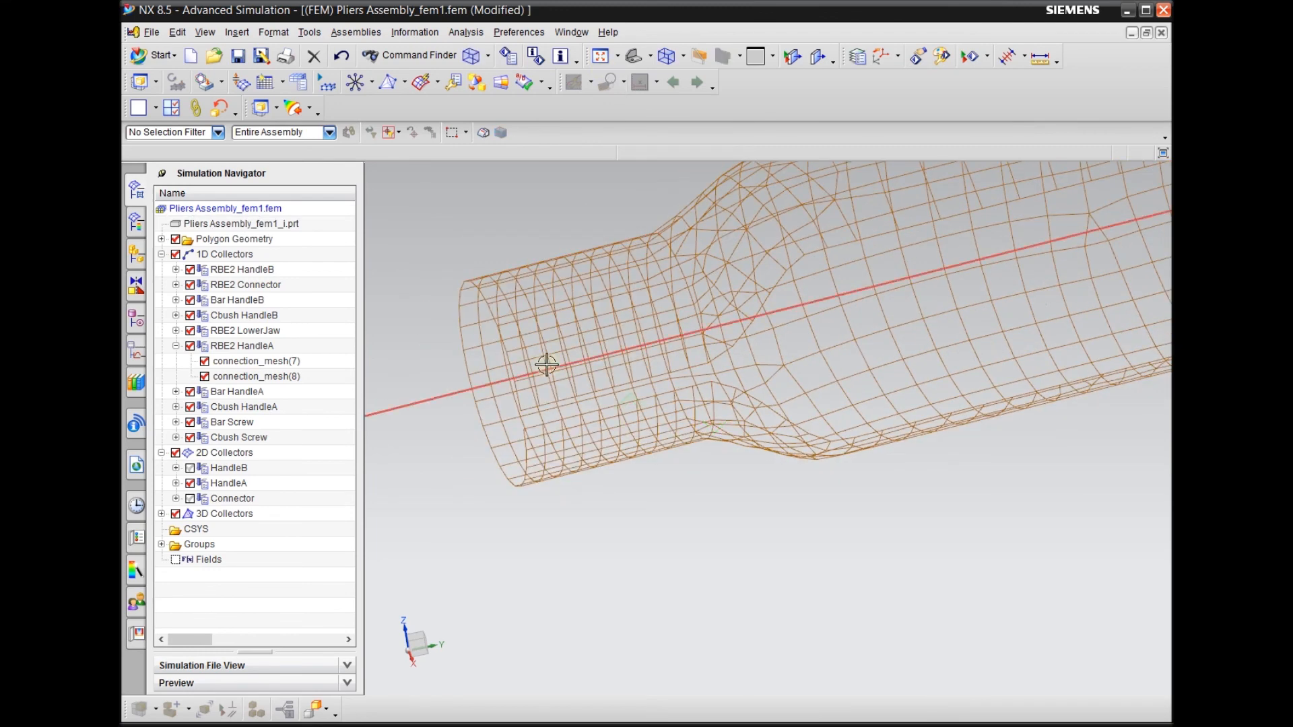
scroll(789, 349, down, 2)
scroll(727, 337, up, 2)
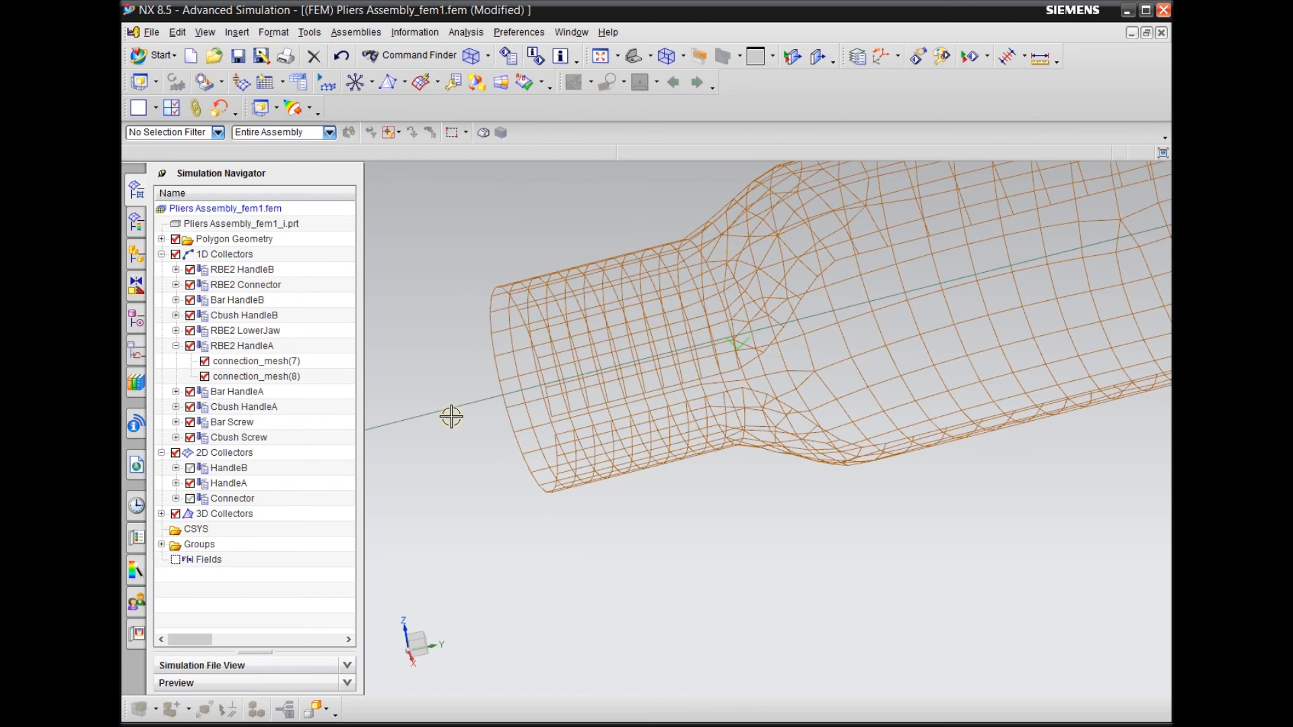
scroll(482, 471, down, 2)
middle_drag(478, 509, 531, 511)
scroll(842, 459, down, 1)
scroll(979, 439, up, 3)
scroll(869, 381, down, 2)
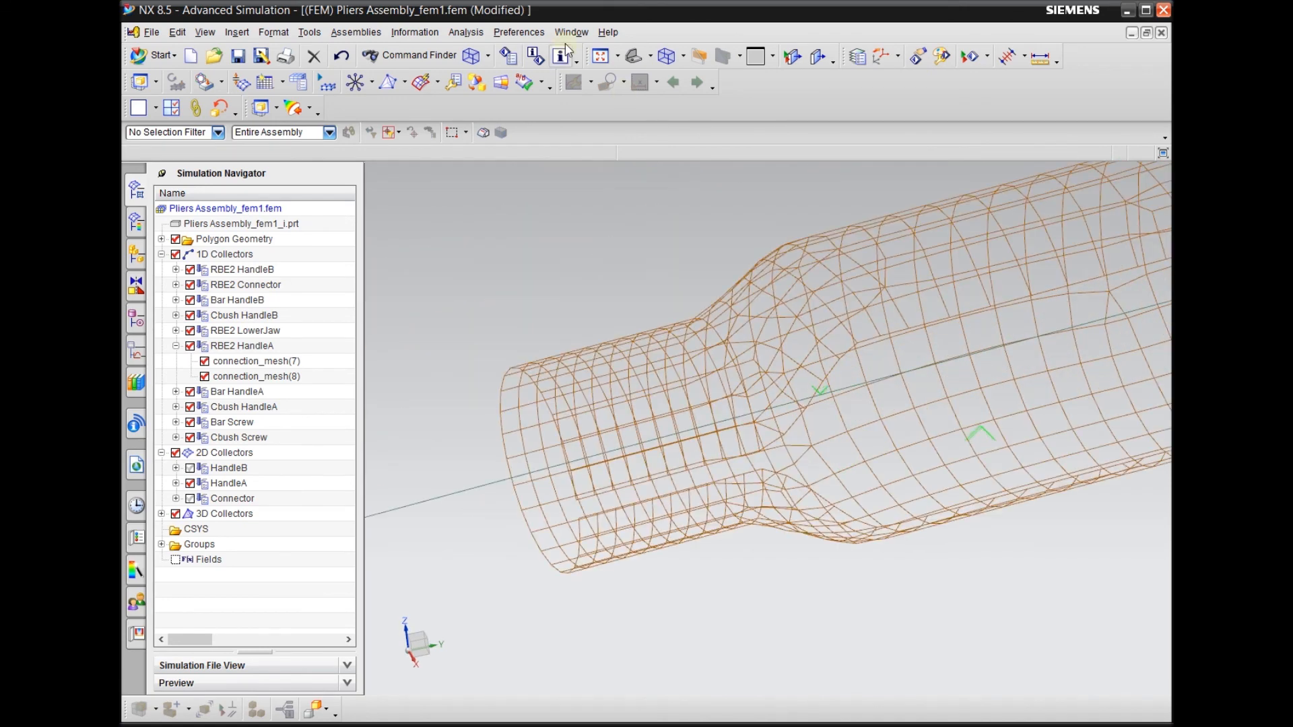
Set the node marker type to Asterisk in the Model Display preferences
click(522, 33)
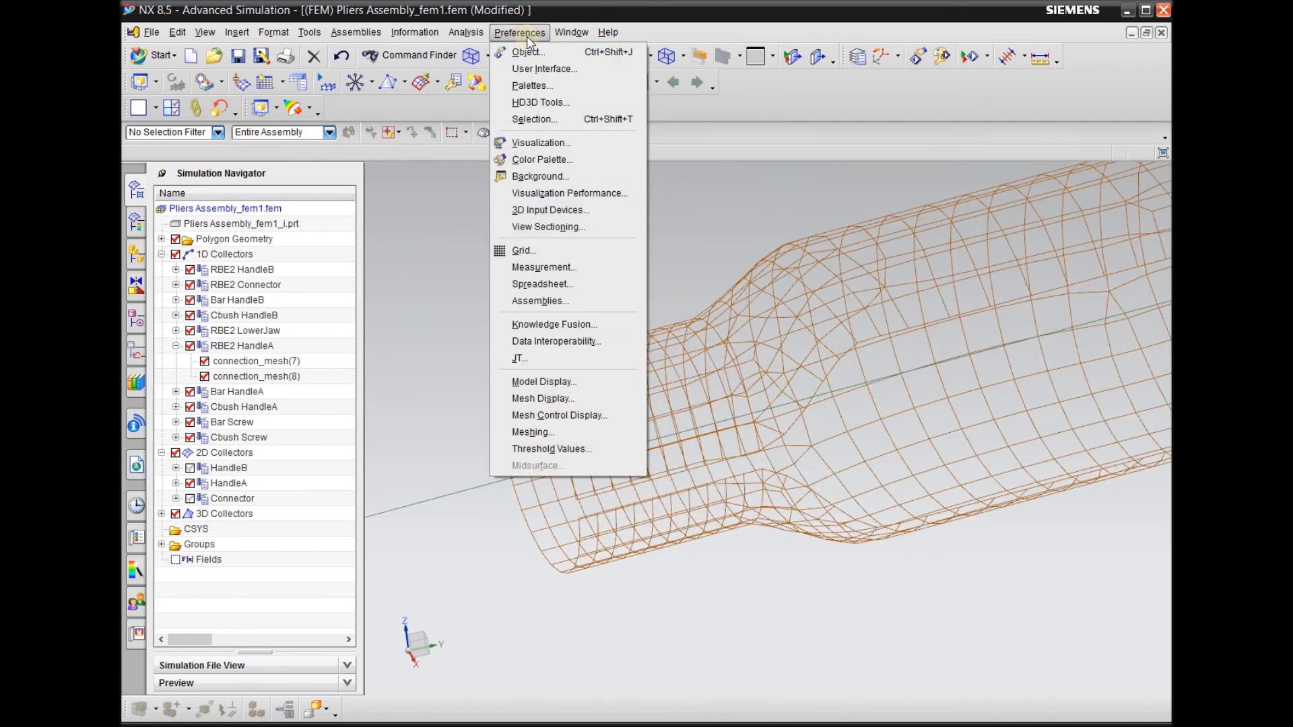
click(552, 387)
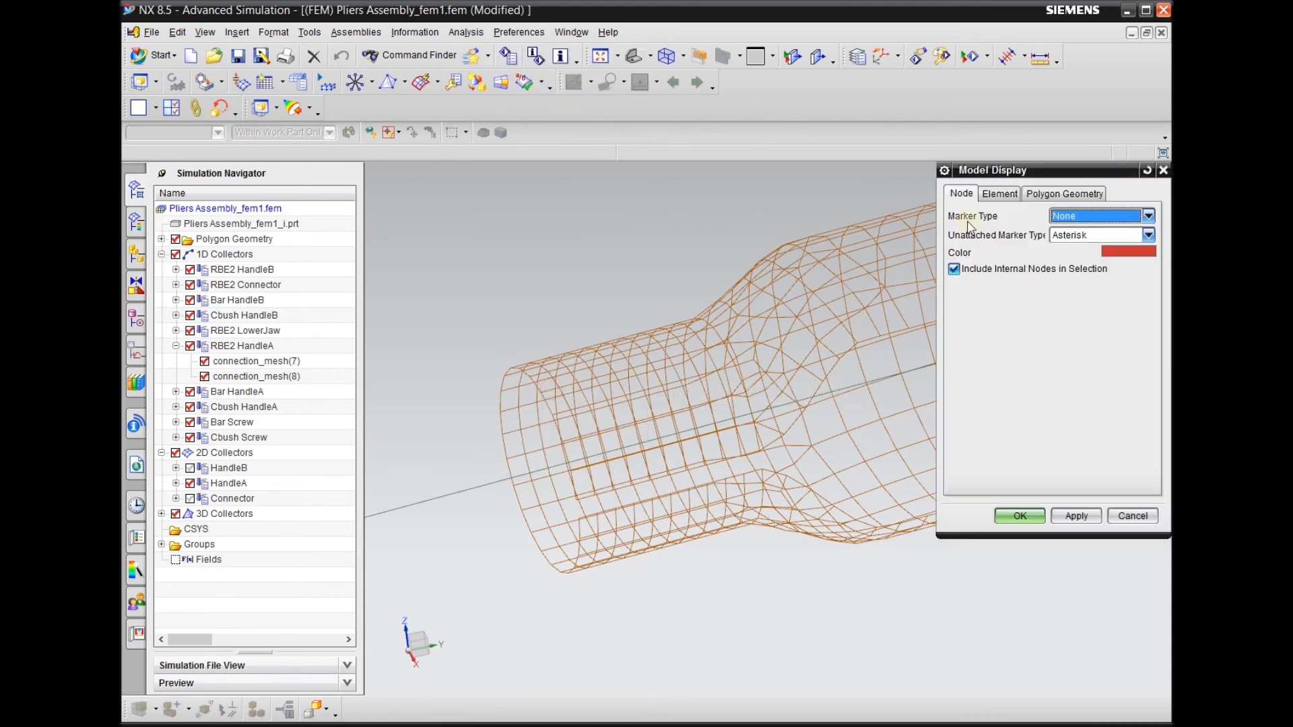
click(1076, 214)
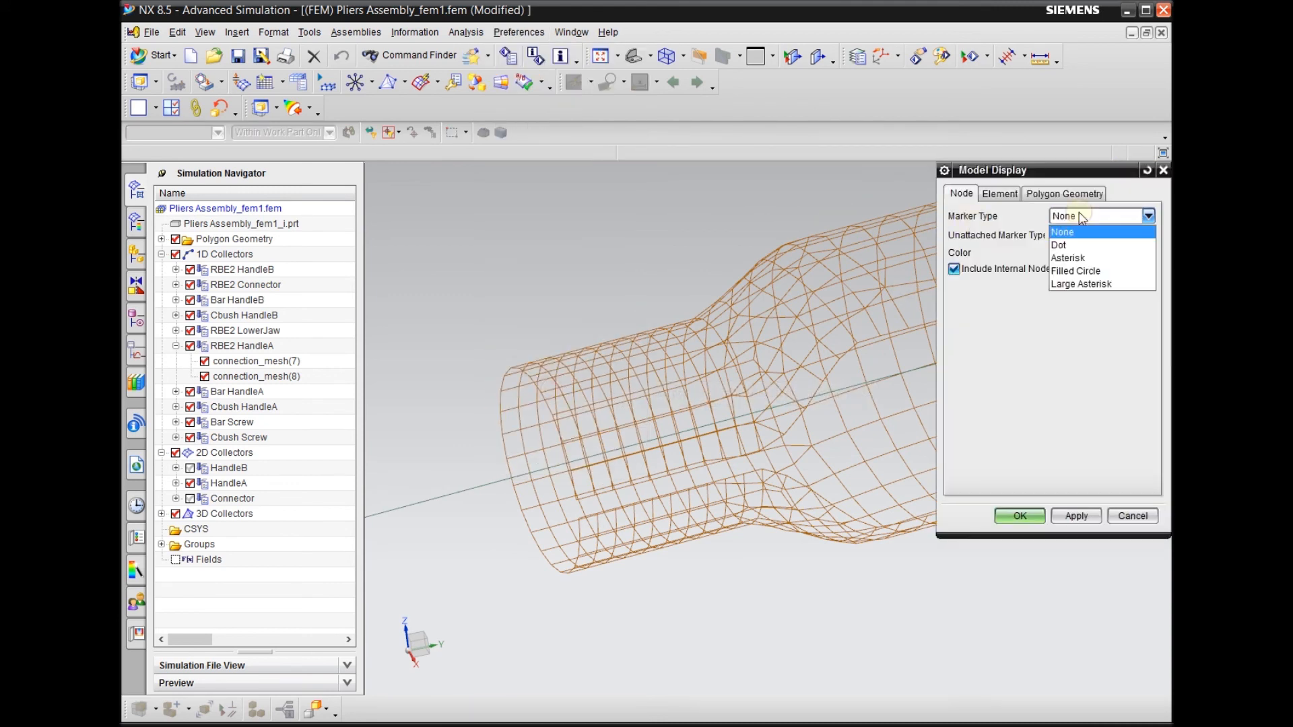
click(1081, 259)
click(1032, 517)
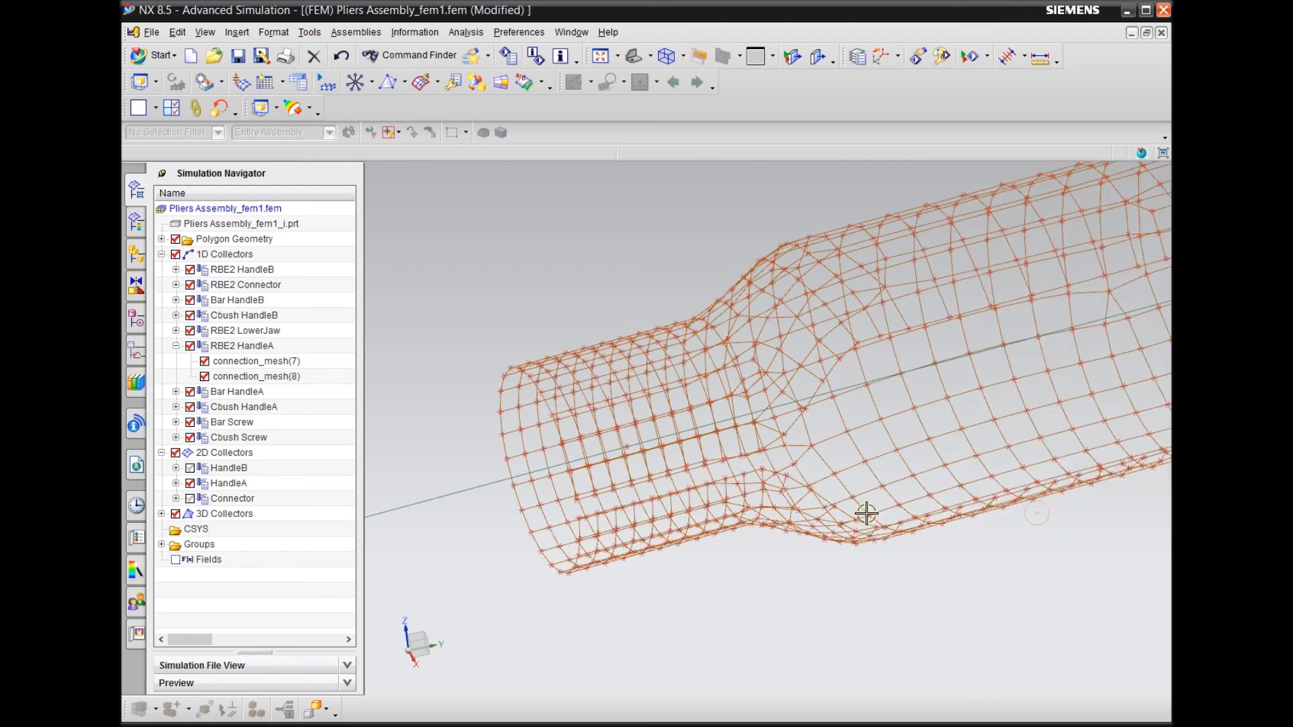
Hide the HandleA 2D mesh to isolate the bar's nodes at the handle's open end
middle_drag(707, 323, 687, 566)
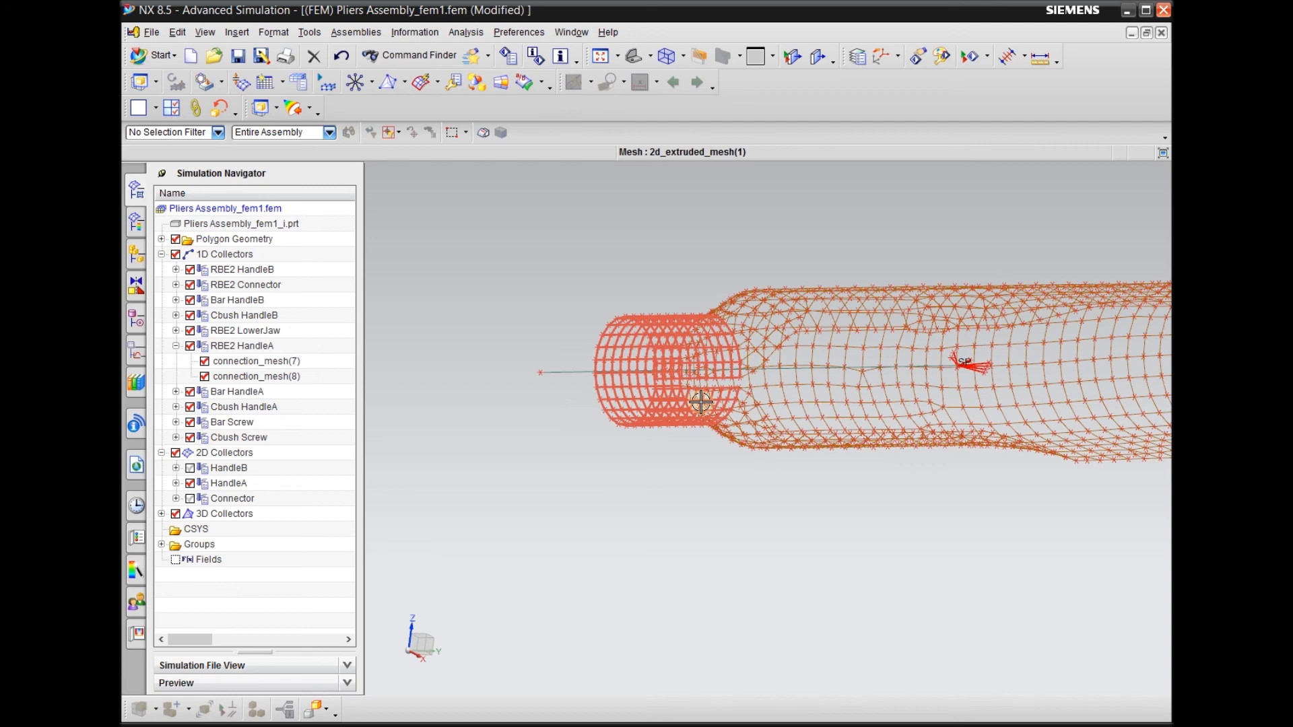
scroll(660, 350, down, 3)
scroll(513, 434, up, 1)
middle_drag(571, 542, 545, 546)
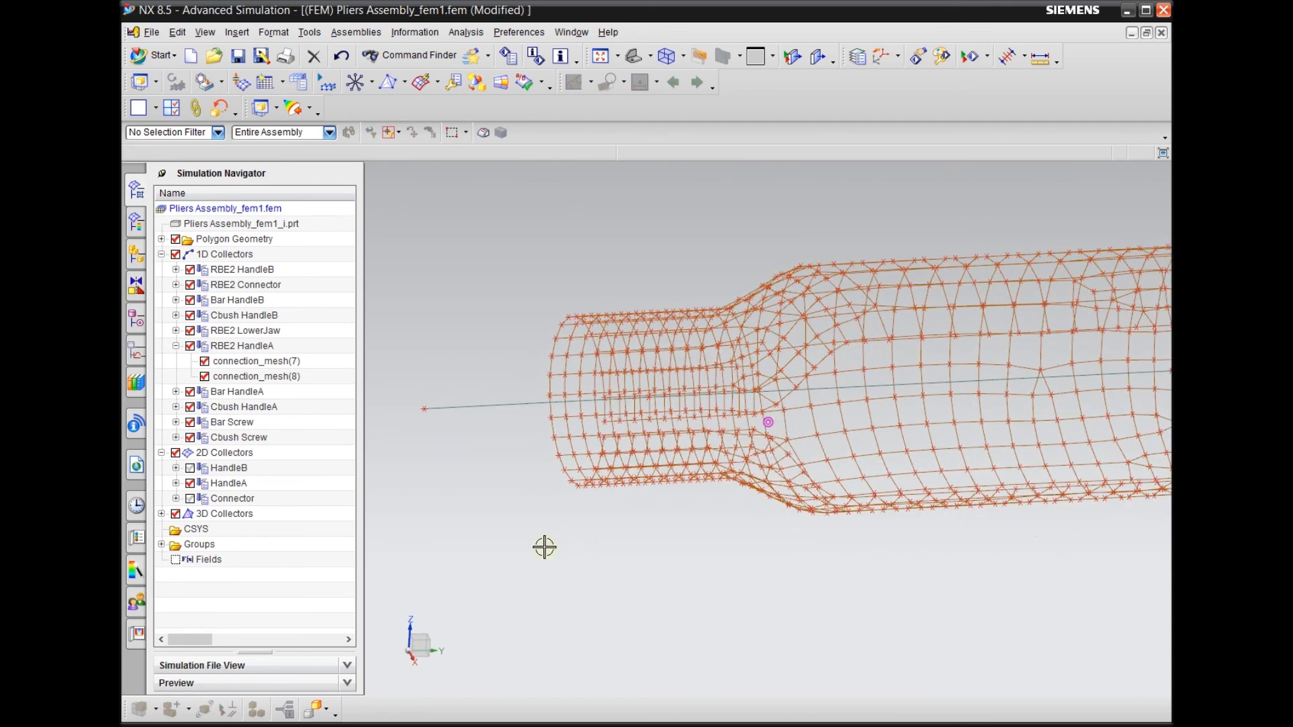
click(190, 483)
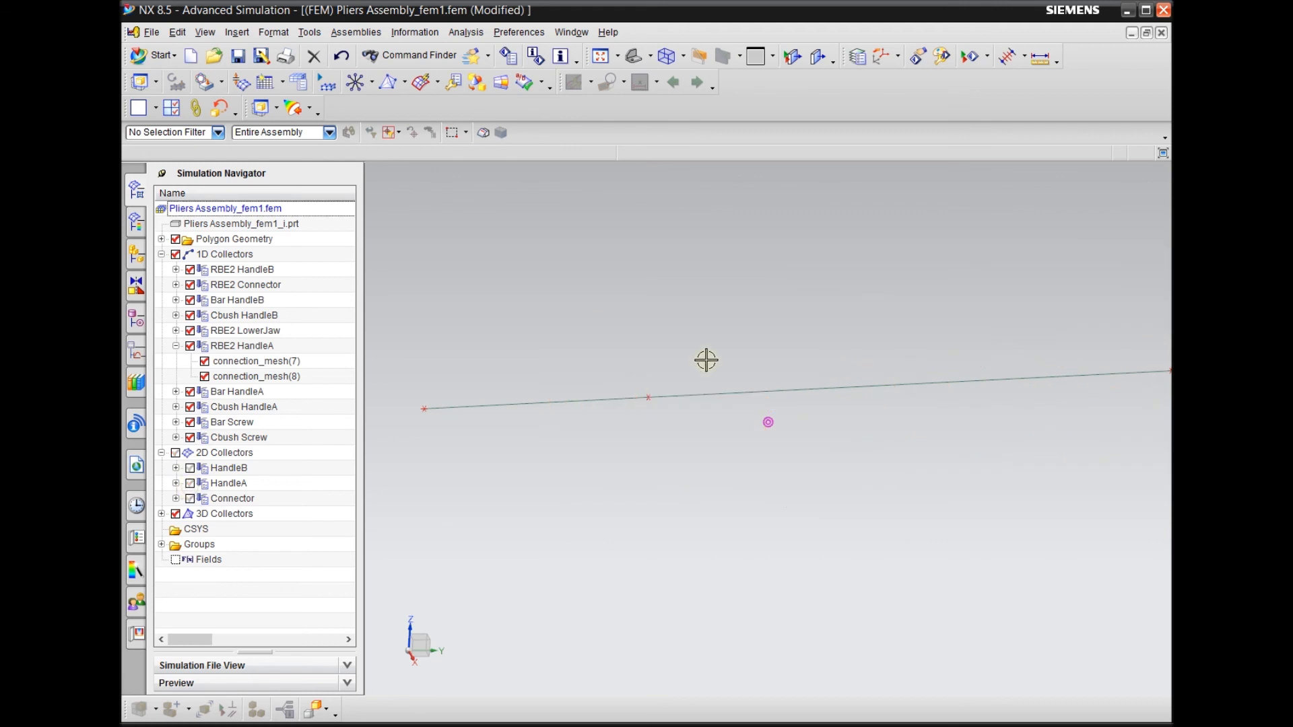
mouse_move(693, 433)
middle_down()
mouse_move(629, 439)
mouse_move(575, 407)
mouse_move(556, 430)
middle_up()
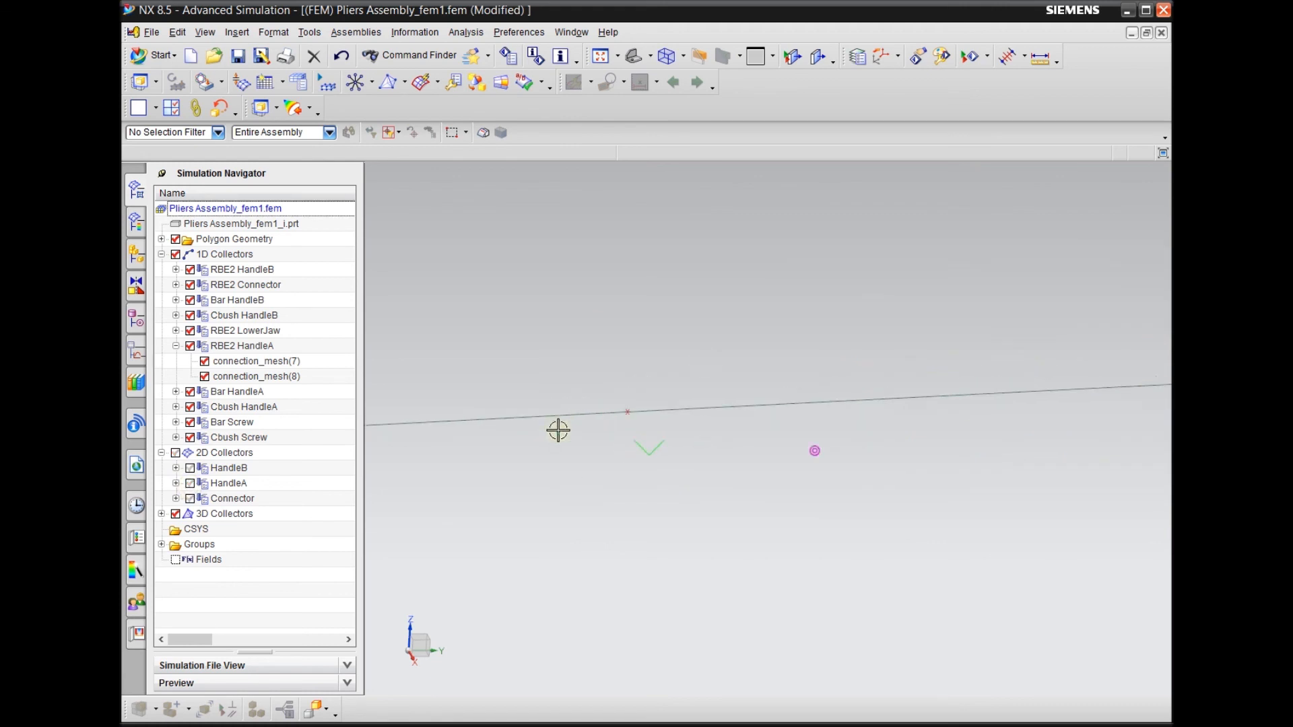
Start a Node to Node 1D Connection of type RBE2 with the bar node inside the handle's end section as source
click(355, 82)
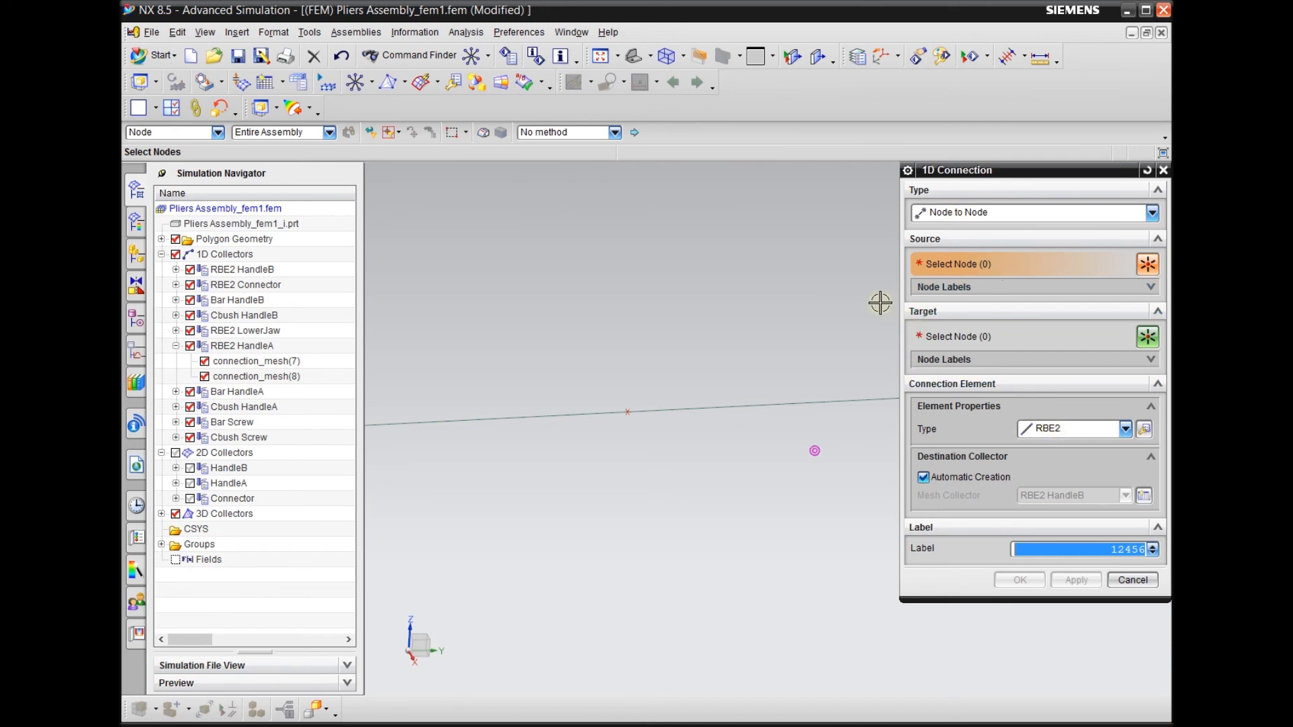
scroll(796, 365, down, 3)
click(711, 387)
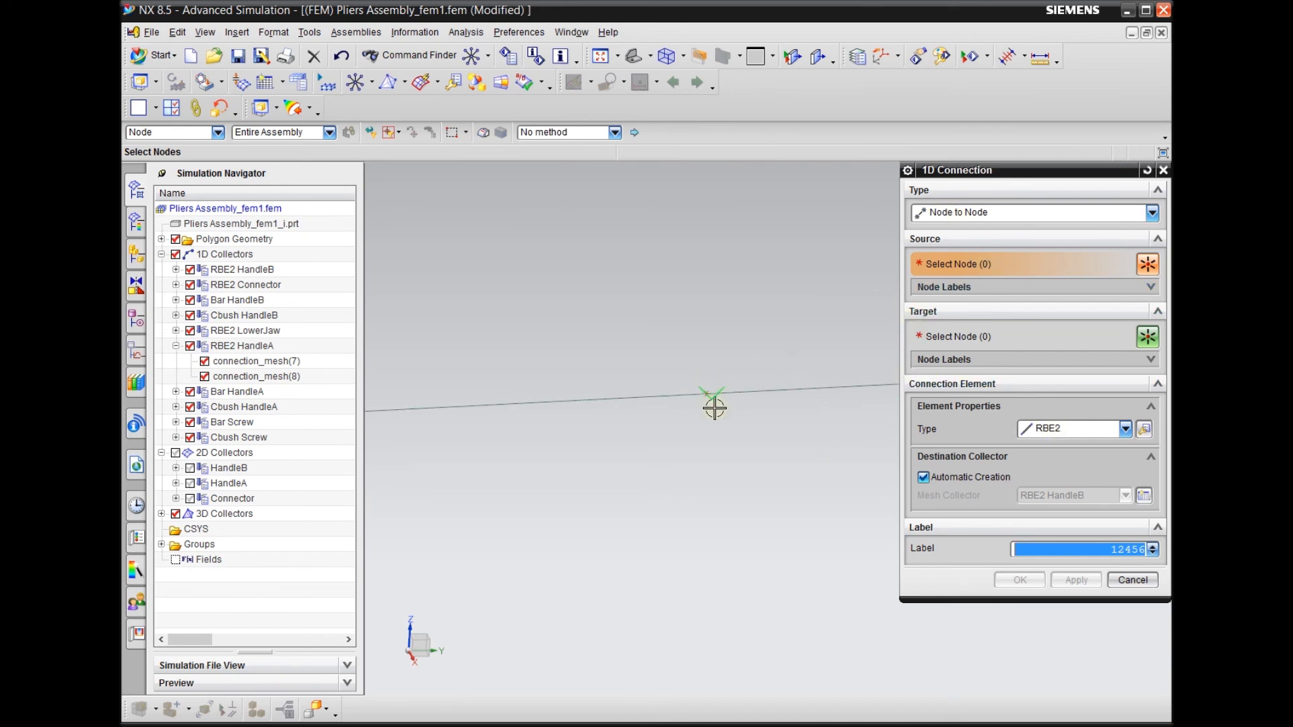
scroll(636, 441, up, 1)
mouse_move(636, 441)
middle_down()
mouse_move(660, 487)
mouse_move(684, 496)
mouse_move(732, 407)
middle_up()
scroll(697, 481, up, 1)
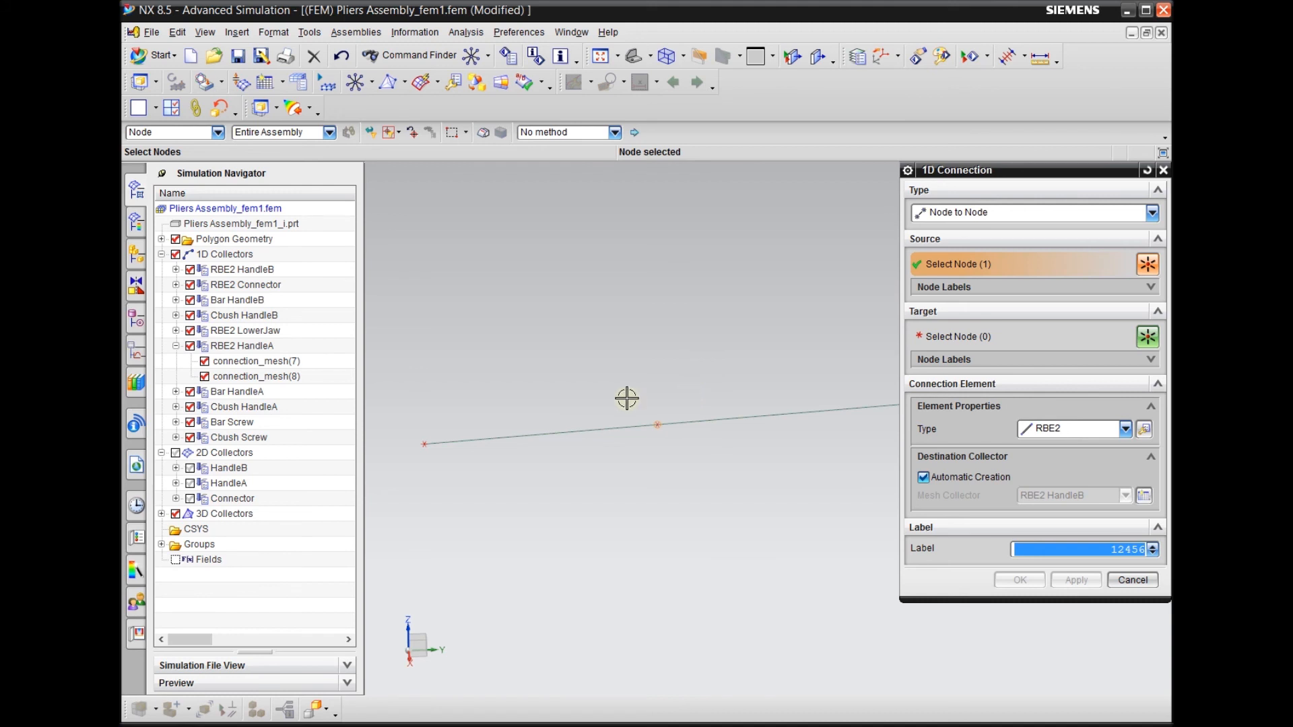
scroll(579, 450, up, 1)
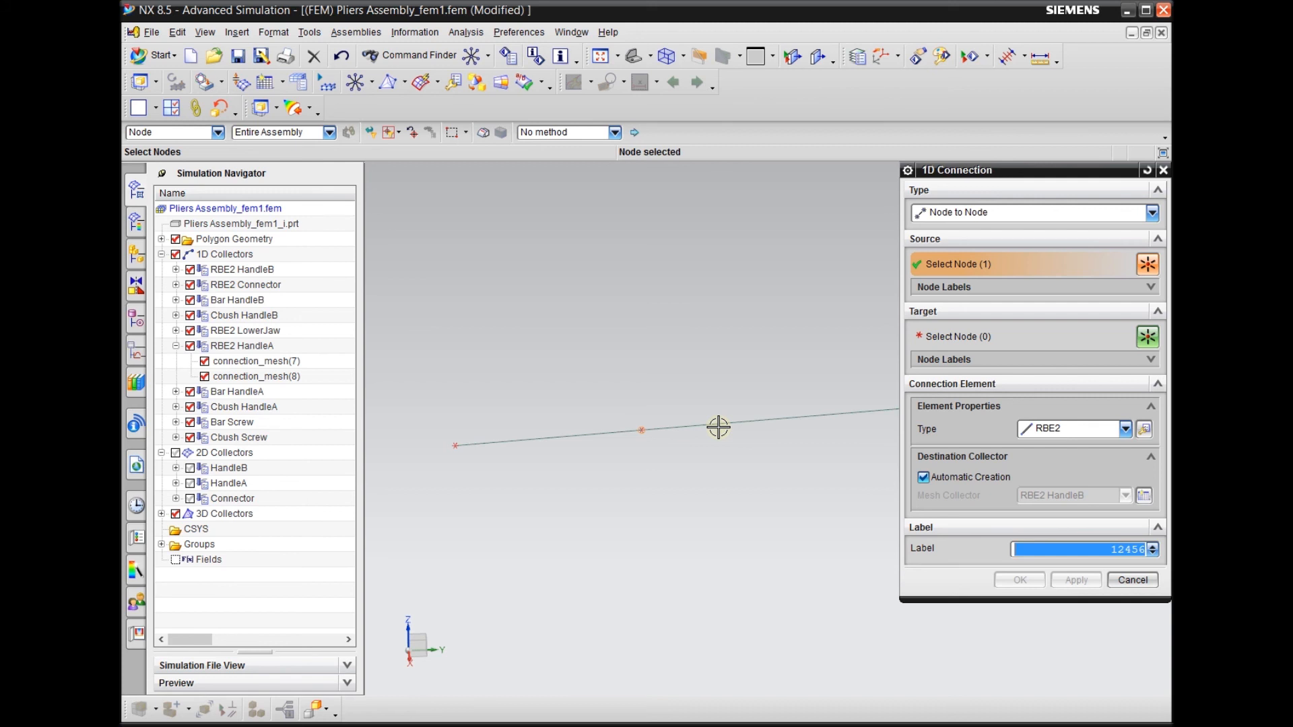
Activate the connection's target node selection and show the HandleA 2D mesh again
click(953, 337)
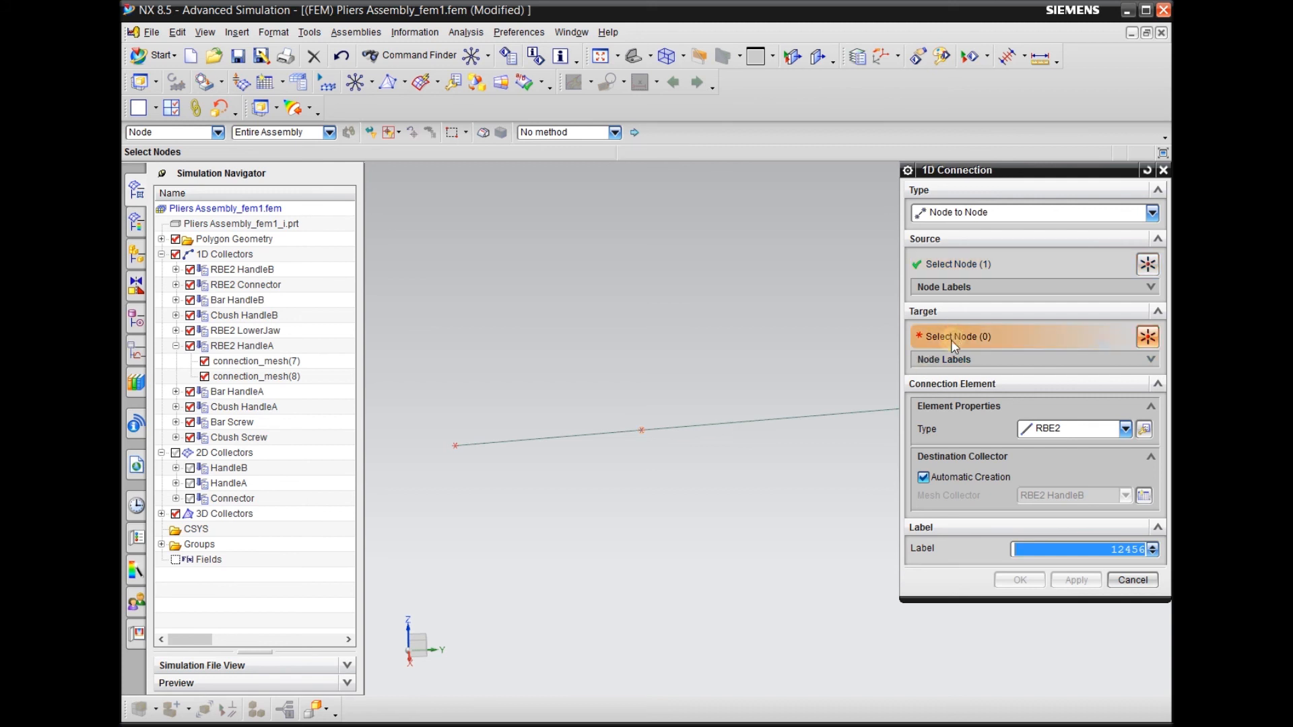
click(190, 483)
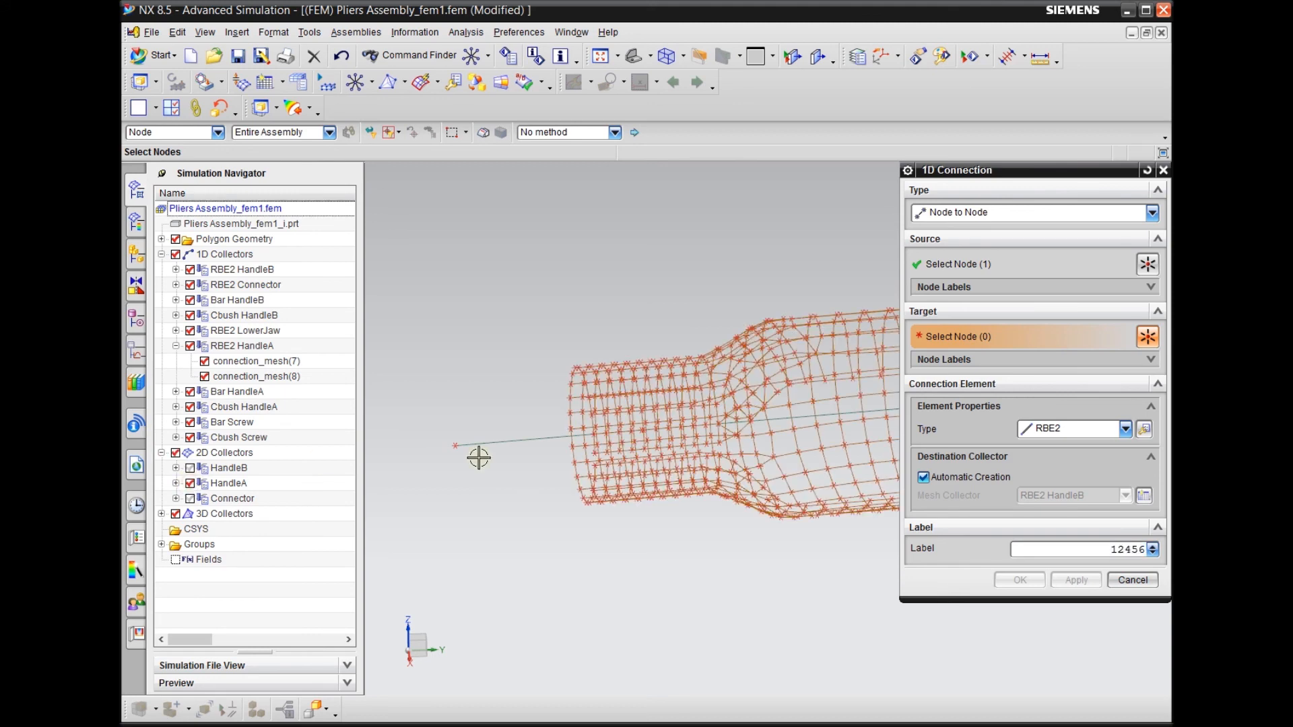
middle_drag(528, 548, 524, 546)
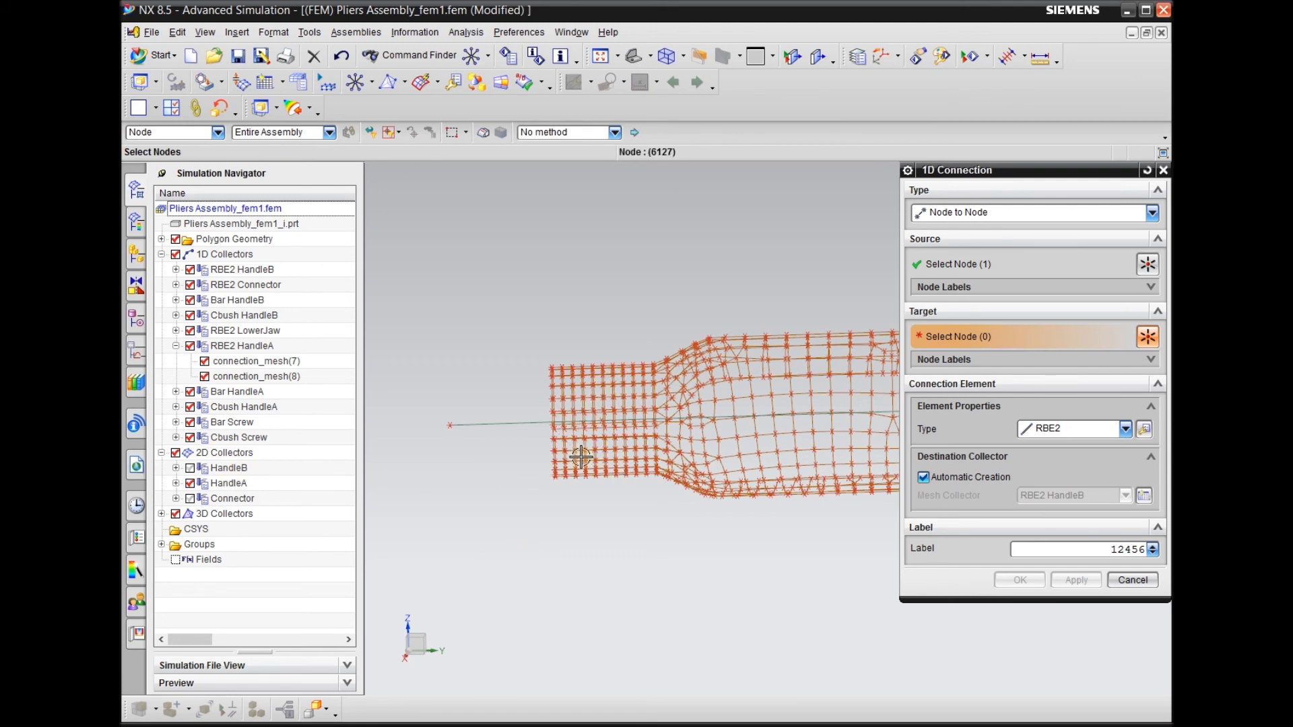
scroll(450, 512, down, 1)
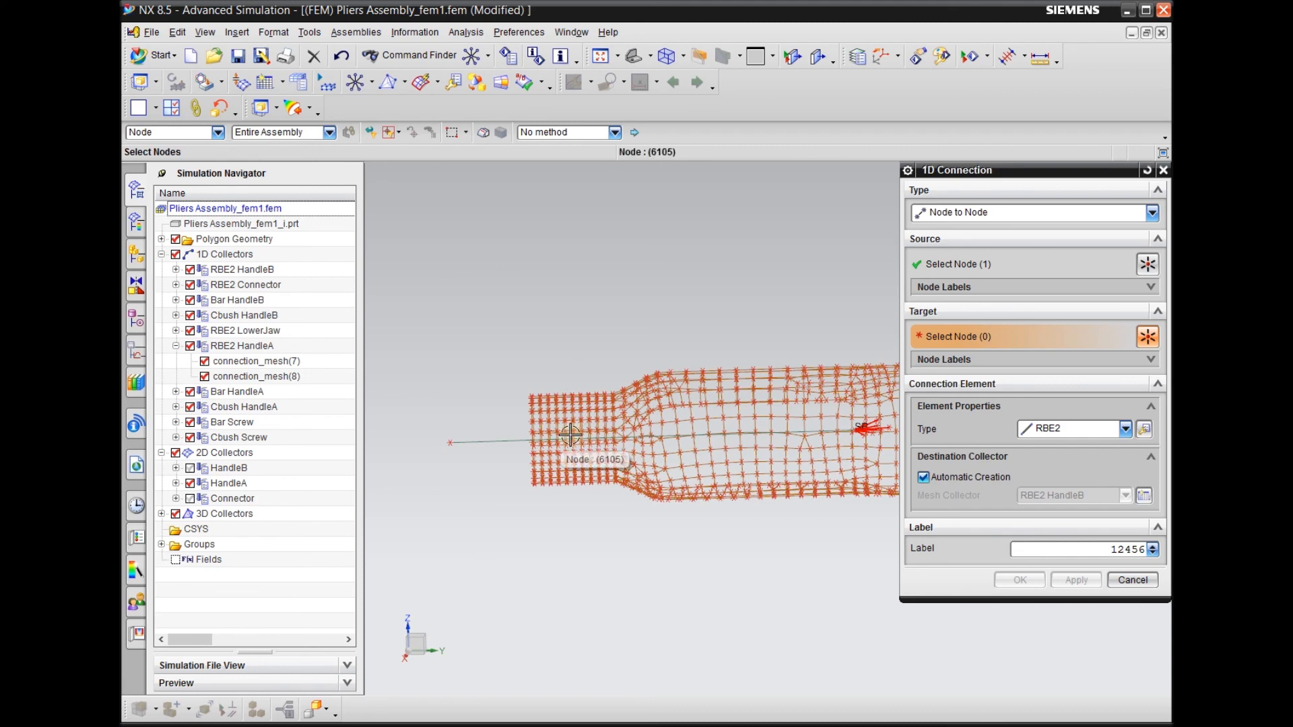
scroll(570, 435, up, 3)
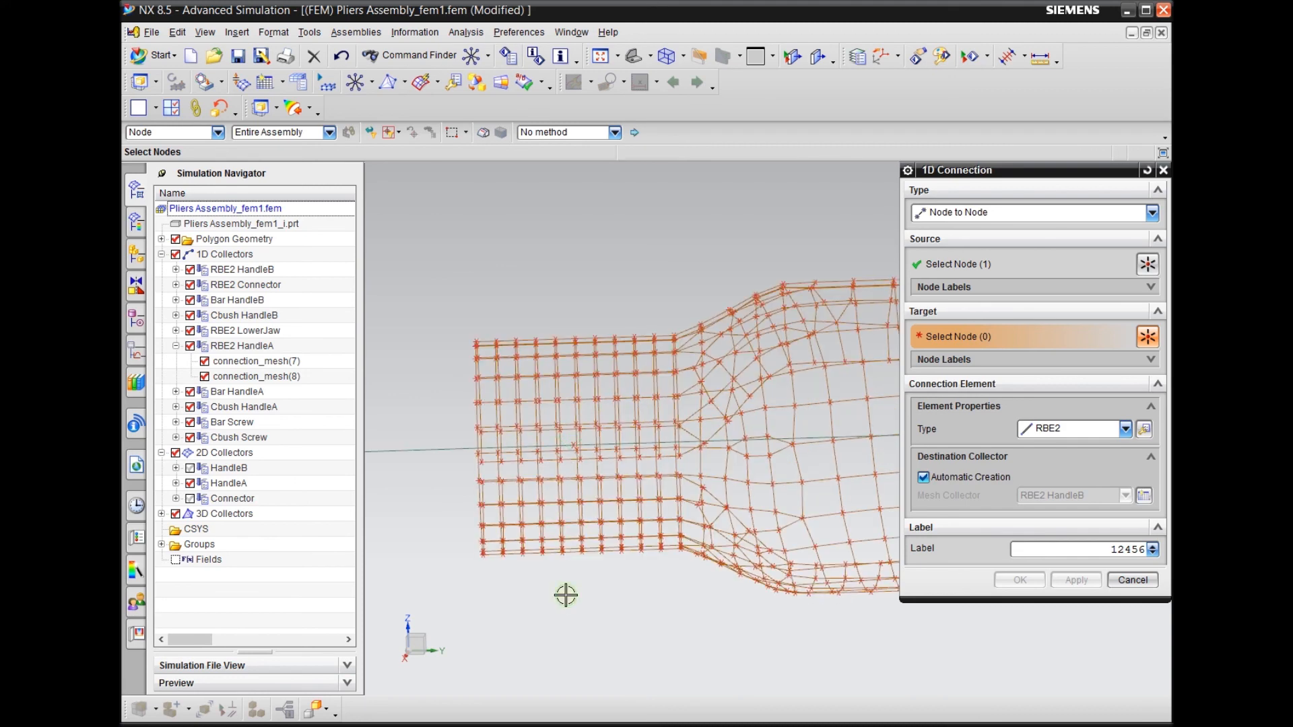
middle_drag(567, 595, 555, 600)
scroll(720, 461, down, 6)
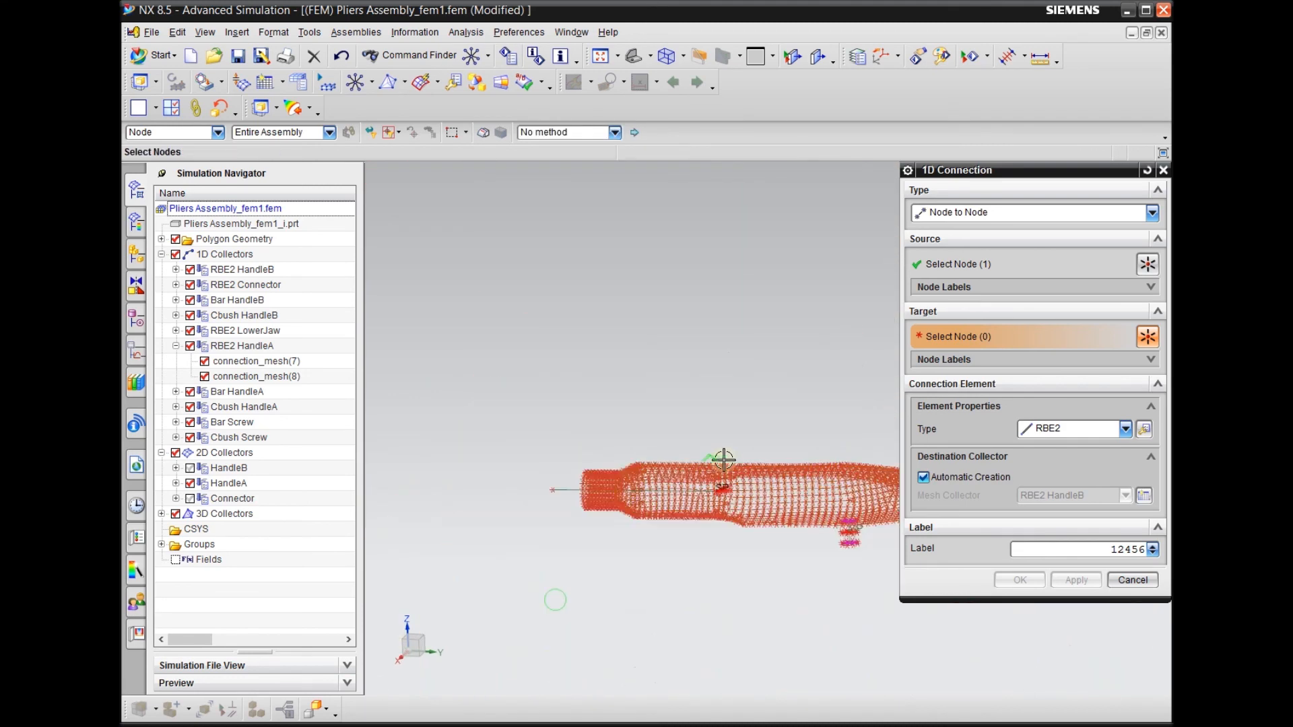
middle_drag(620, 540, 627, 475)
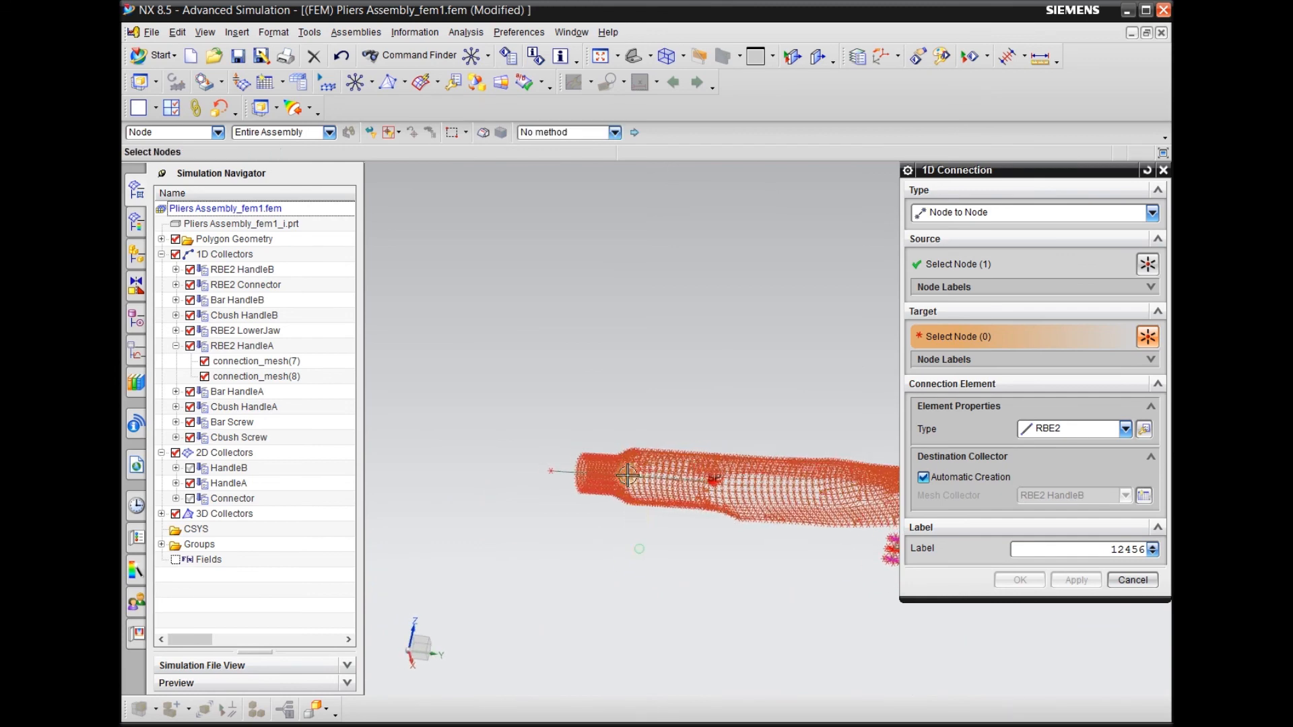
scroll(622, 475, up, 3)
middle_drag(552, 423, 533, 430)
scroll(537, 527, up, 3)
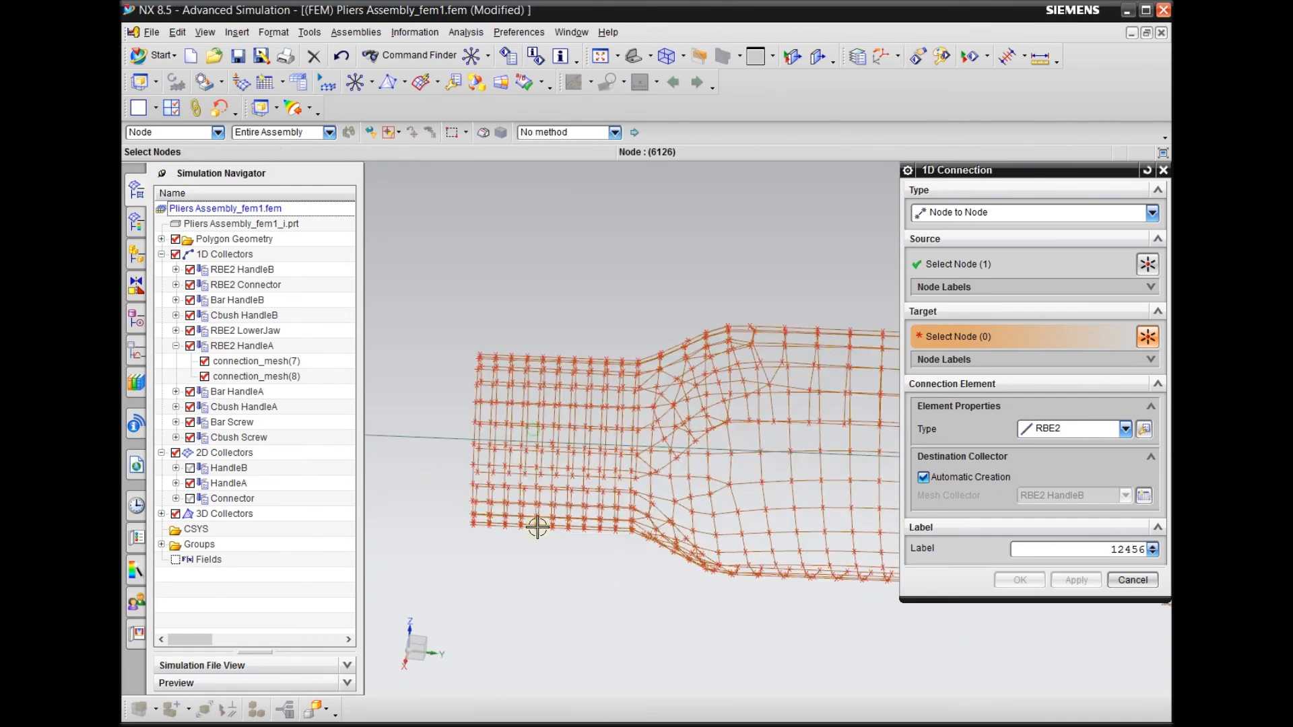
scroll(621, 461, up, 2)
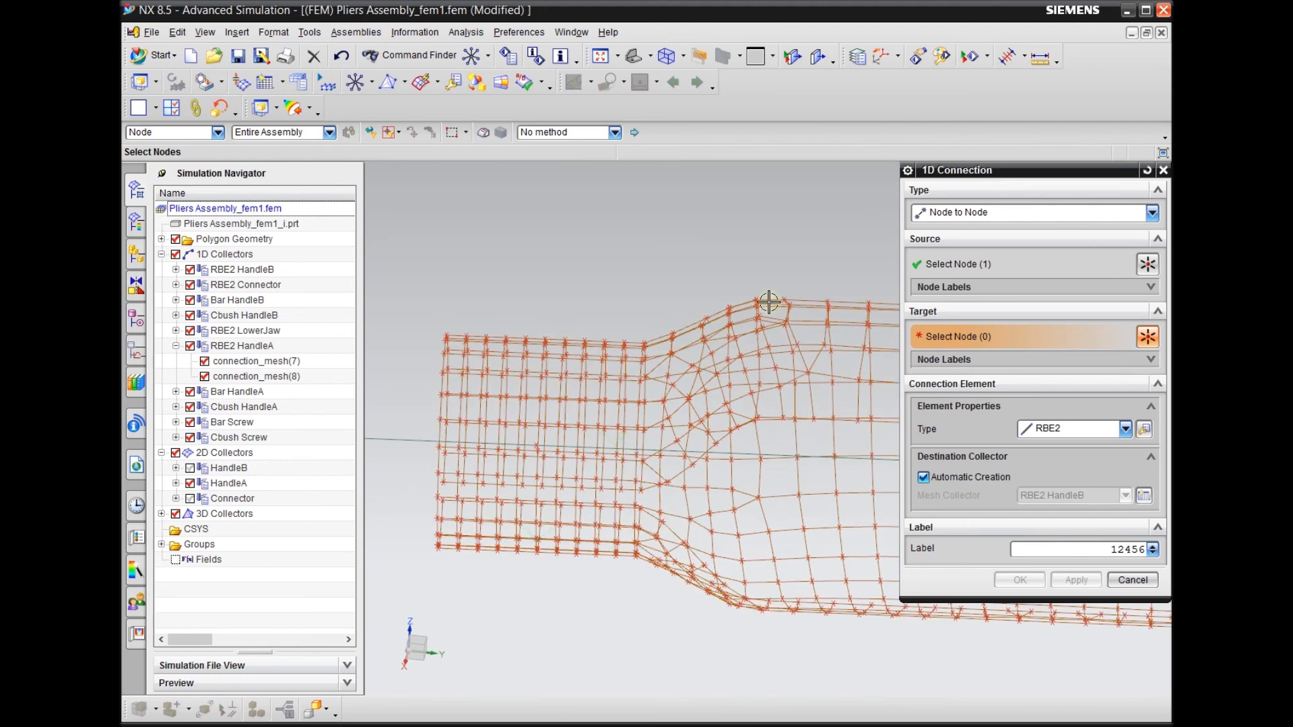
middle_drag(546, 641, 546, 636)
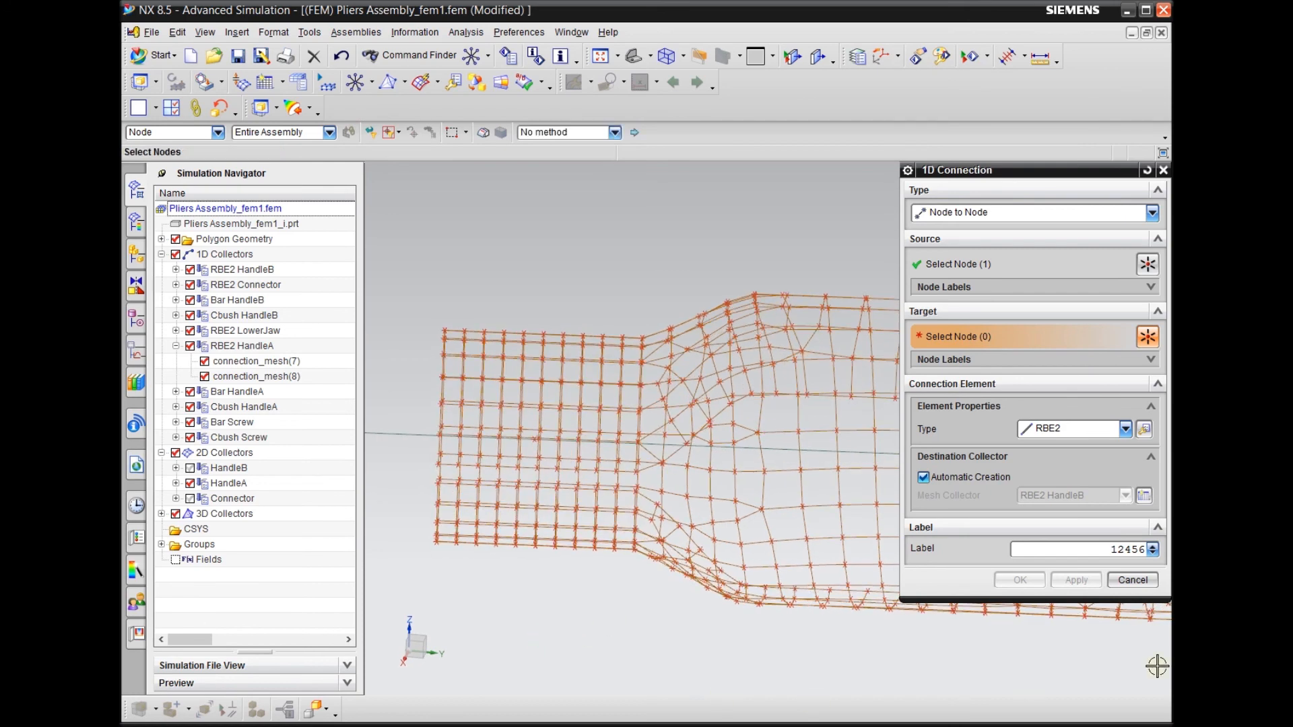
Align the view orthogonally and select all nodes of HandleA's narrow cylindrical end section as the connection's targets
key(F8)
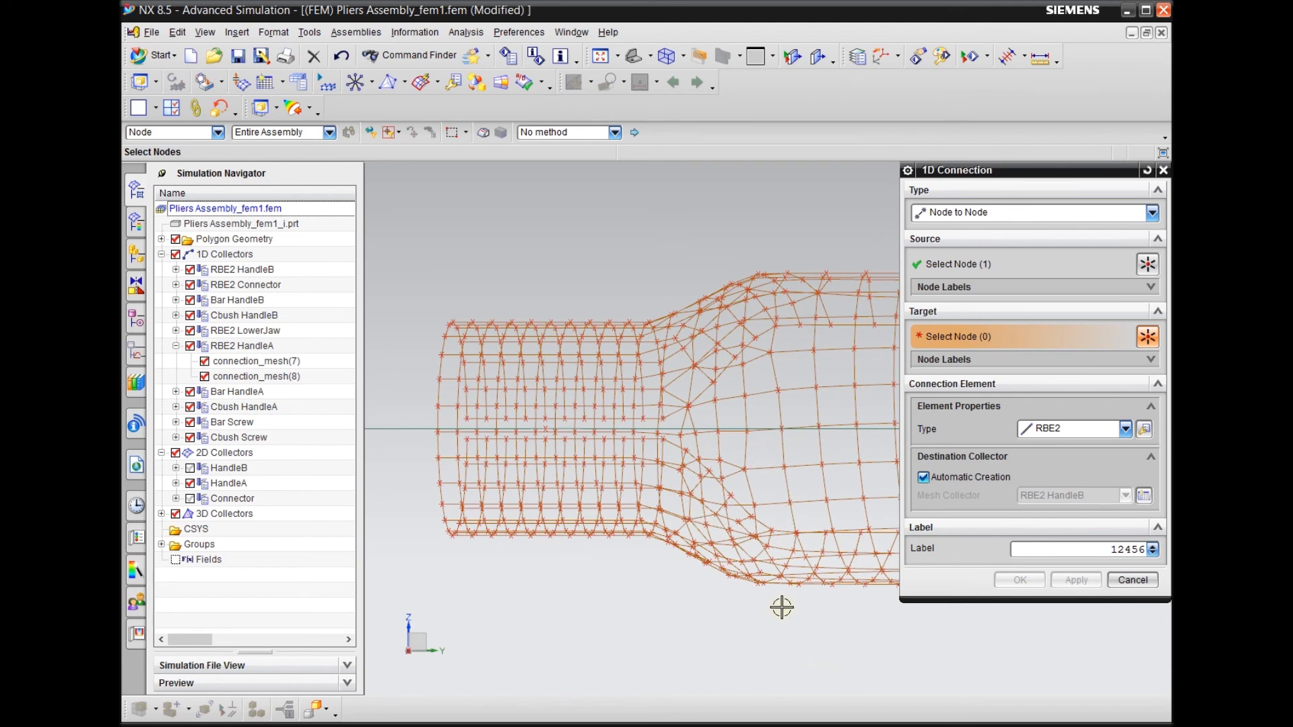
middle_drag(808, 453, 797, 457)
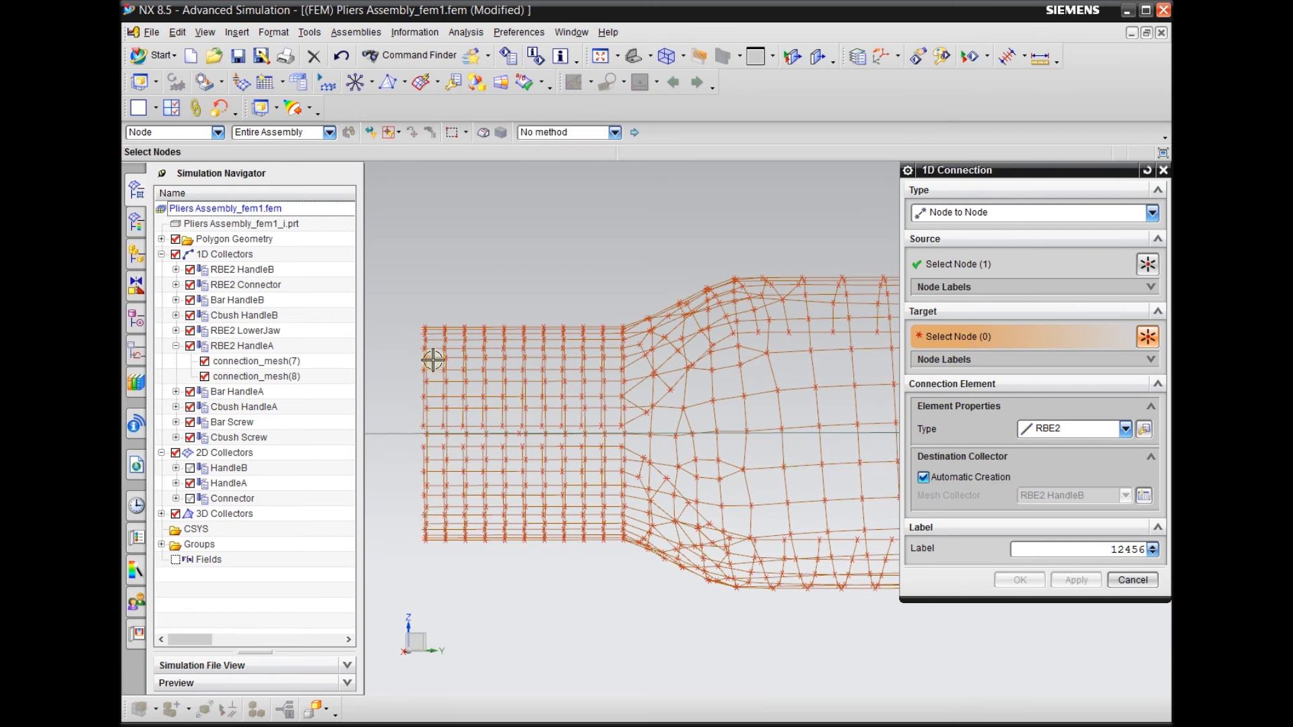
drag(434, 262, 624, 610)
drag(628, 611, 632, 611)
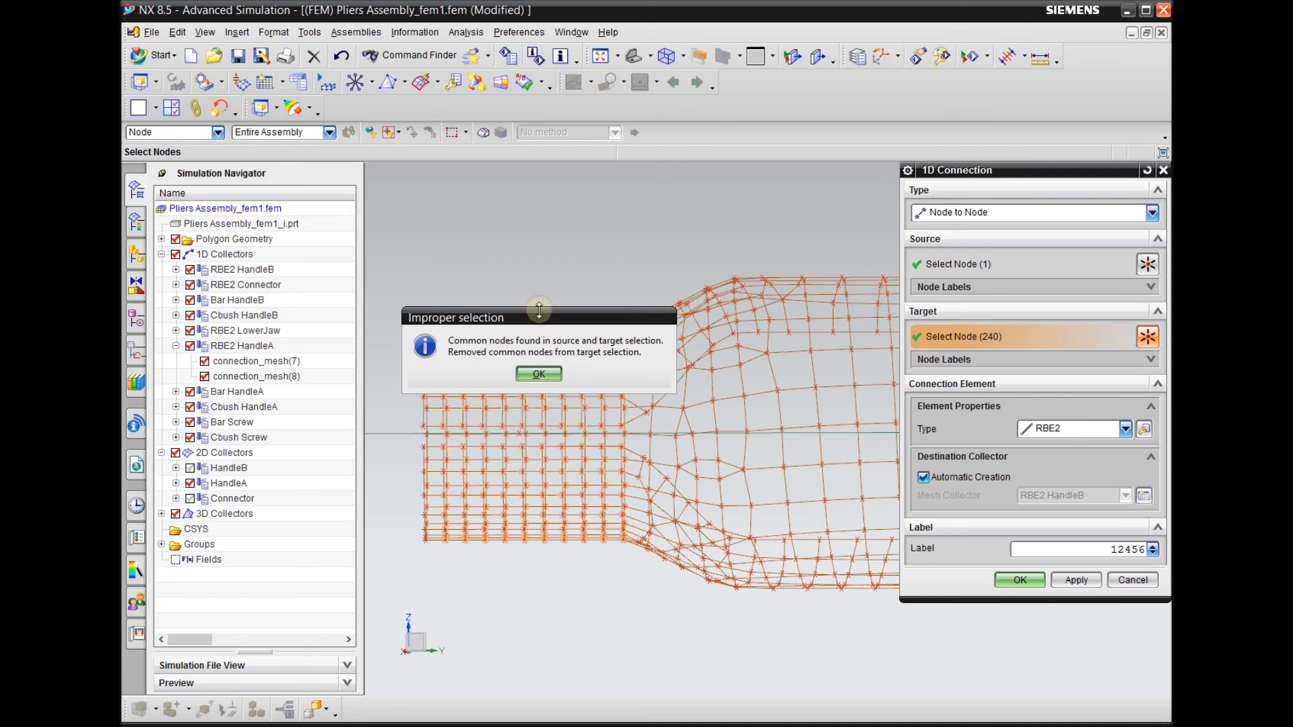
drag(539, 310, 536, 211)
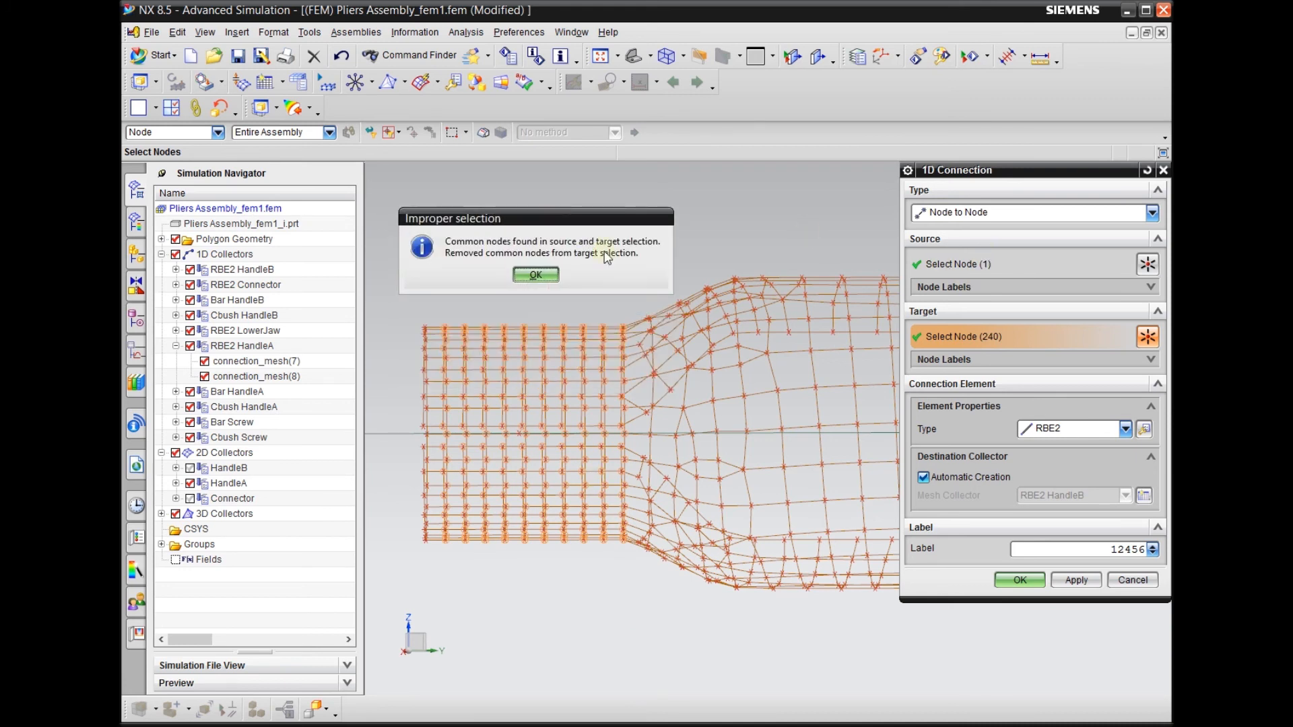
click(536, 275)
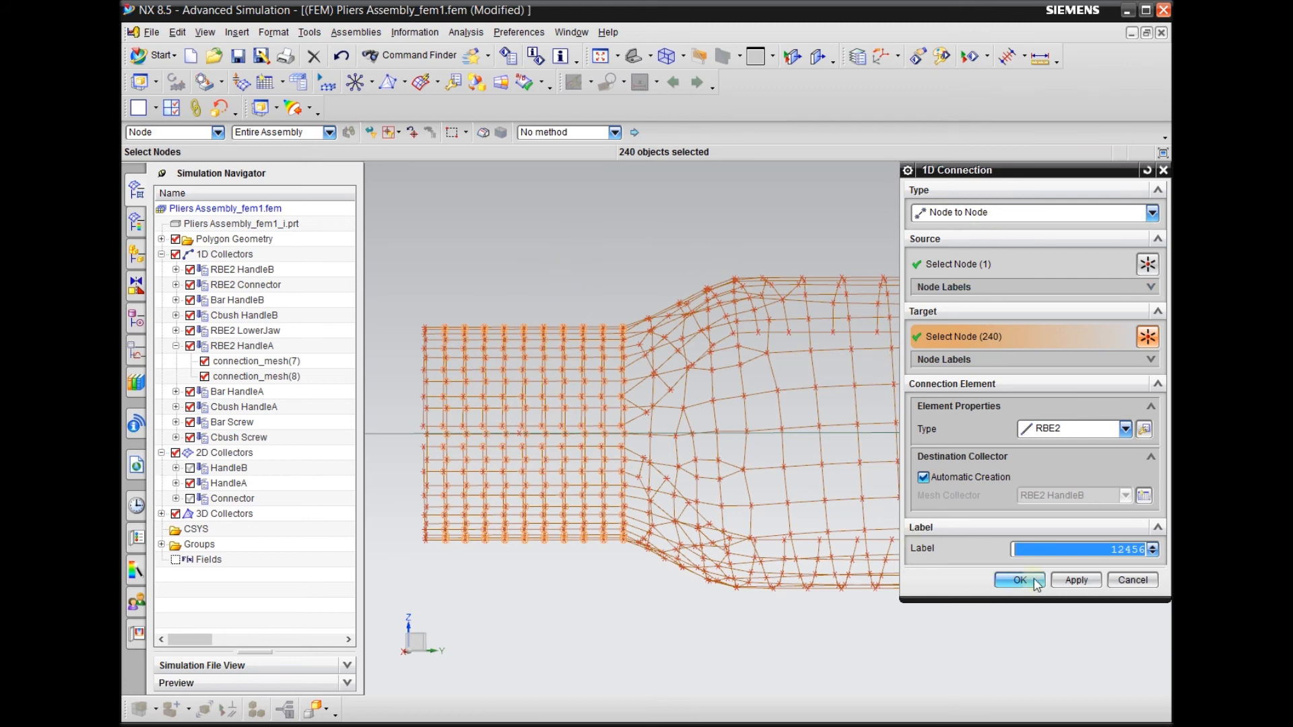
Create the RBE2 connection in the existing RBE2 HandleA mesh collector, with automatic collector creation turned off
click(956, 476)
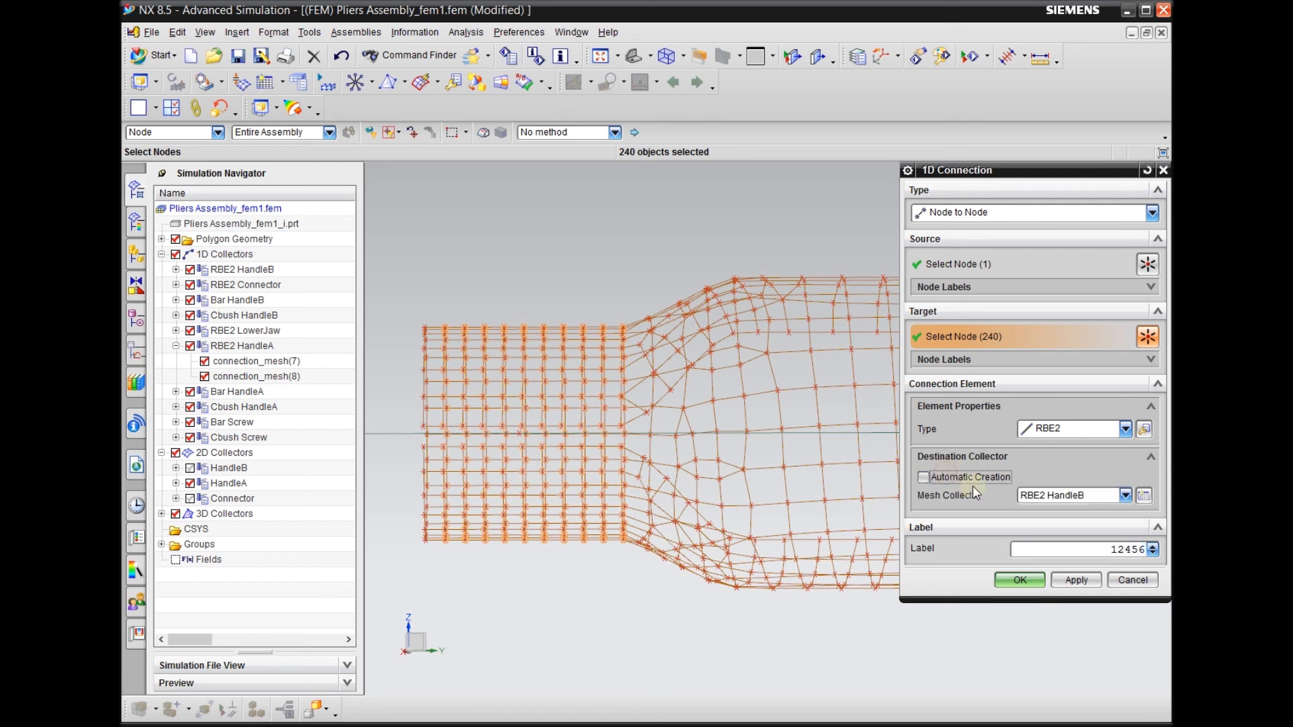
click(1047, 496)
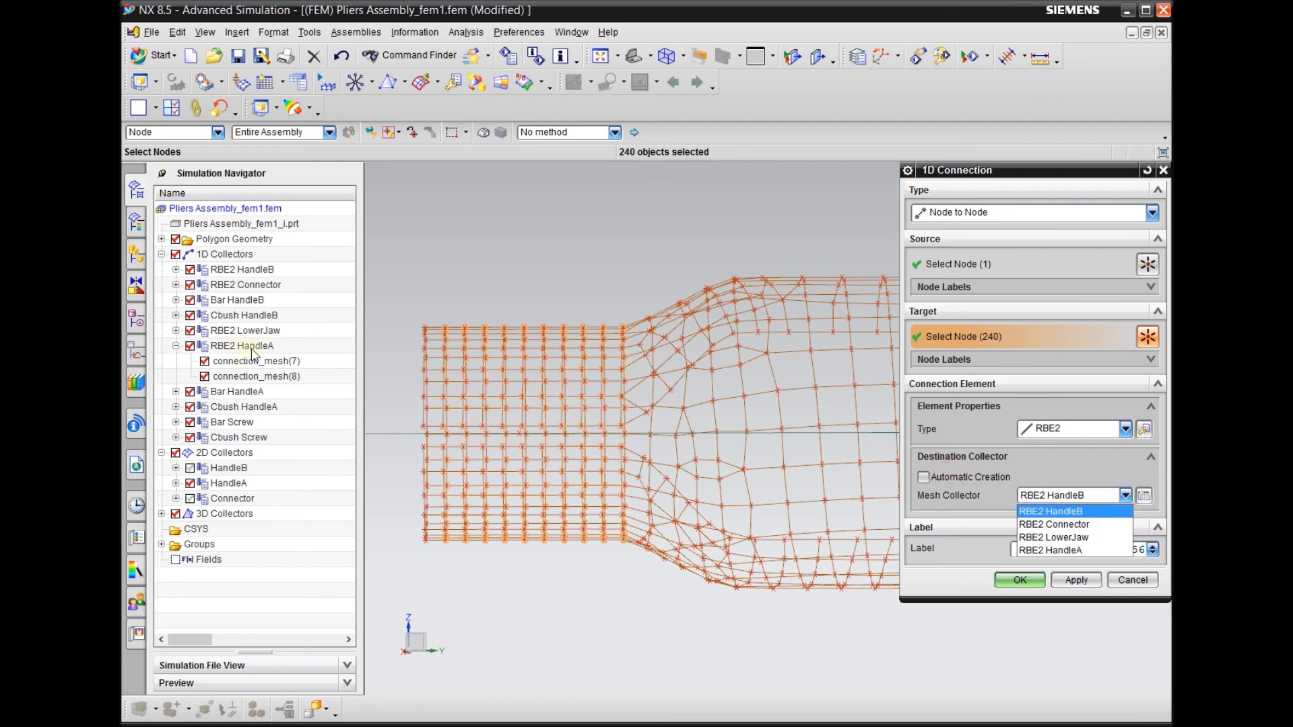
click(1050, 550)
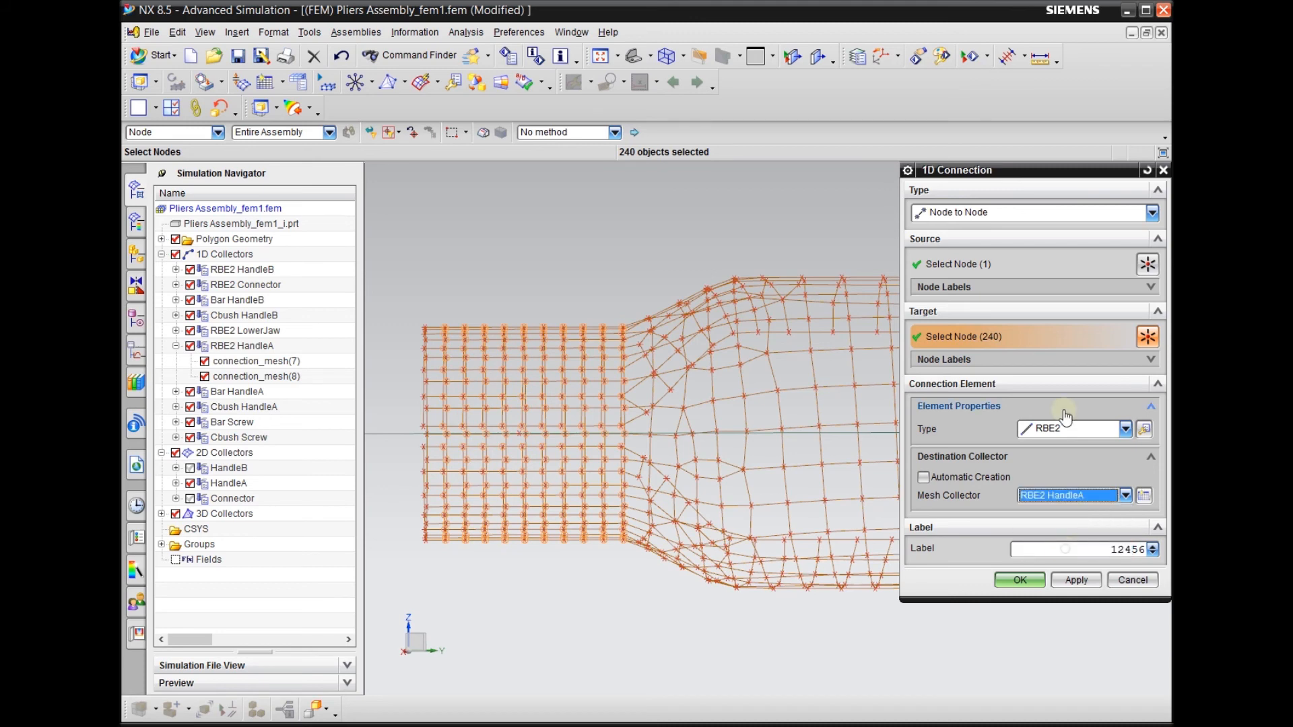
click(1075, 580)
mouse_move(577, 528)
middle_down()
mouse_move(603, 548)
mouse_move(583, 546)
middle_up()
scroll(484, 375, up, 5)
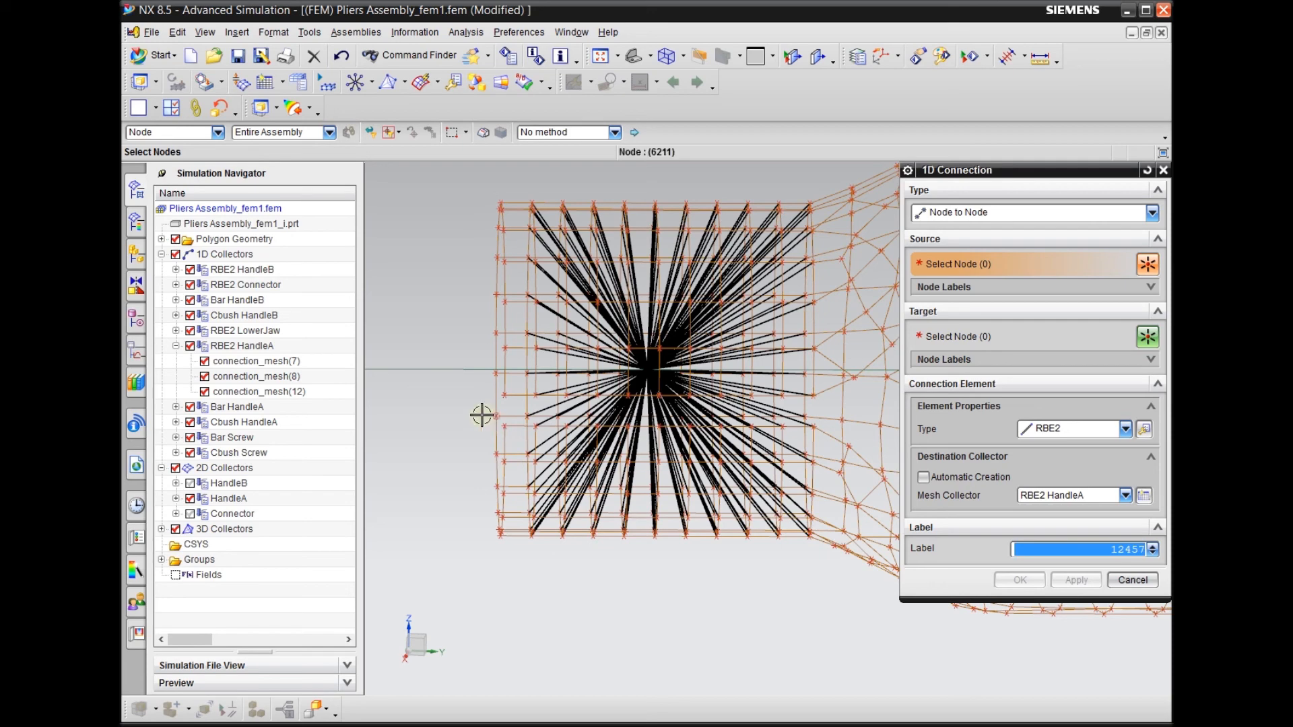
scroll(486, 416, down, 2)
click(1132, 580)
Examine the new RBE2 connection inside HandleA's cylindrical end, along with the bar running through the handle mesh
middle_drag(642, 571, 451, 505)
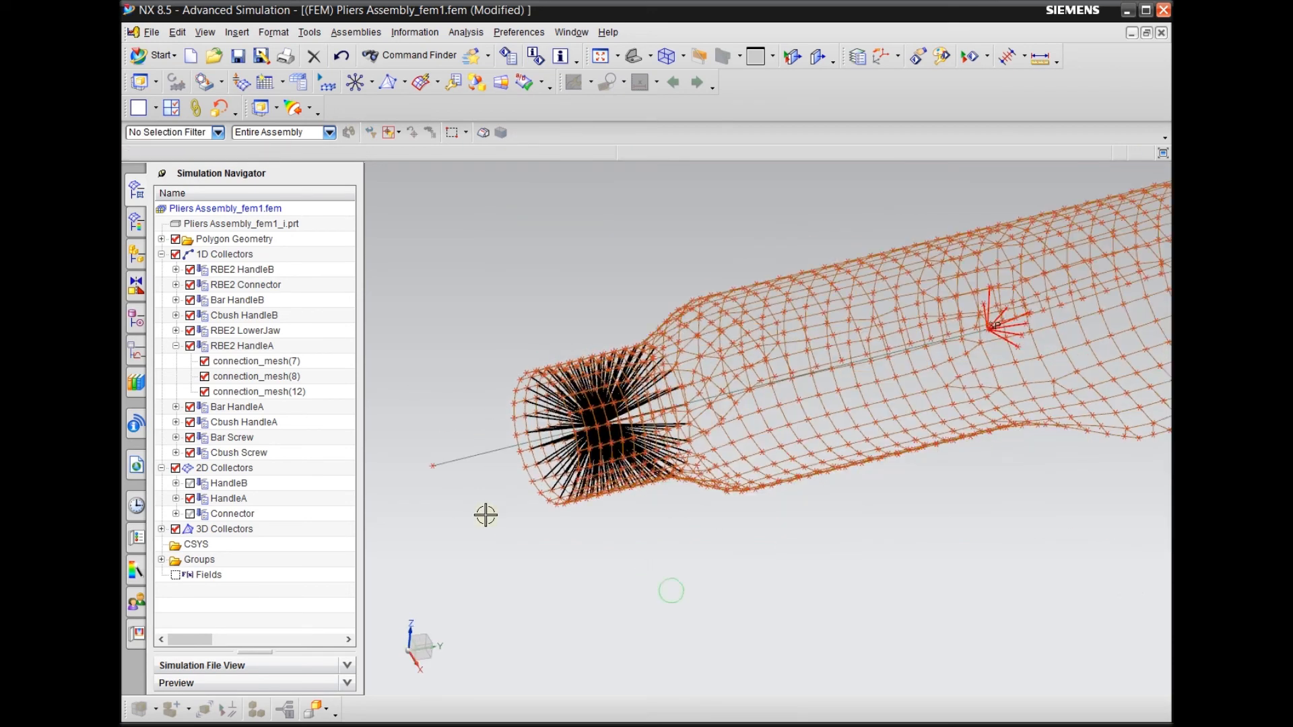
scroll(452, 493, down, 3)
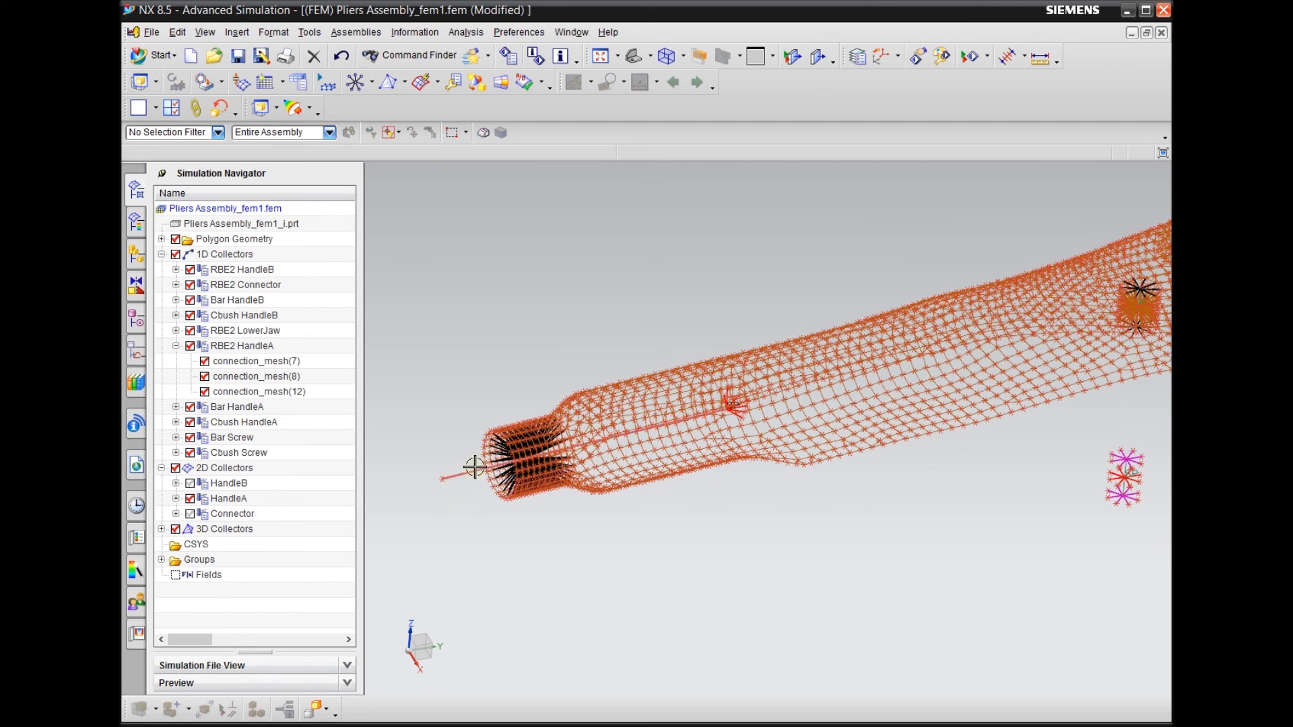
scroll(474, 441, up, 5)
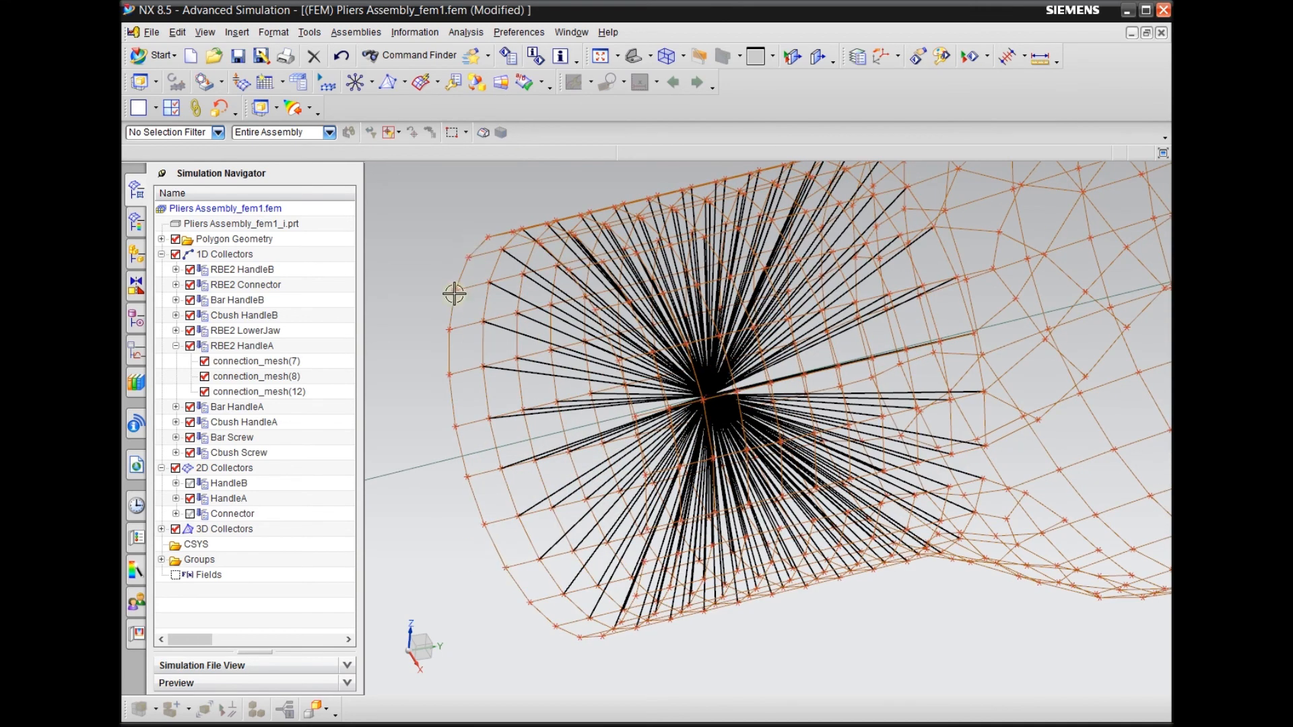
scroll(430, 422, down, 10)
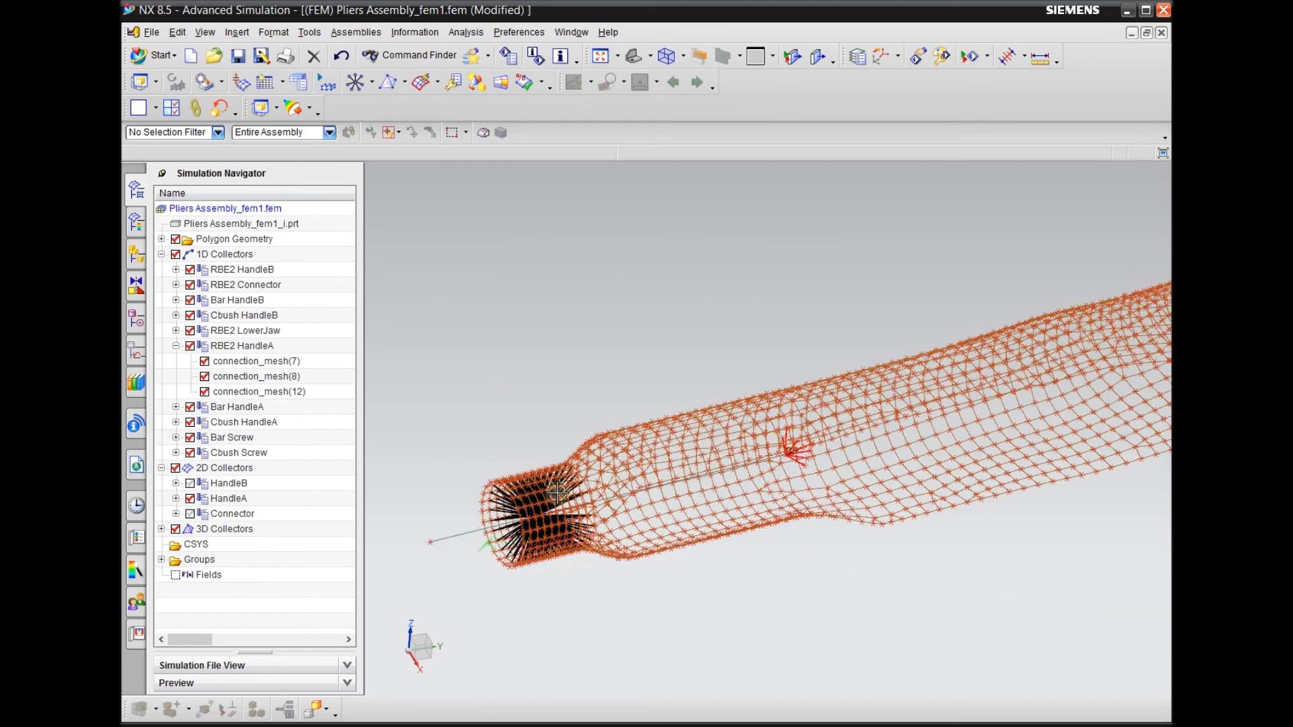
scroll(549, 519, down, 3)
scroll(493, 507, up, 2)
middle_drag(677, 569, 697, 571)
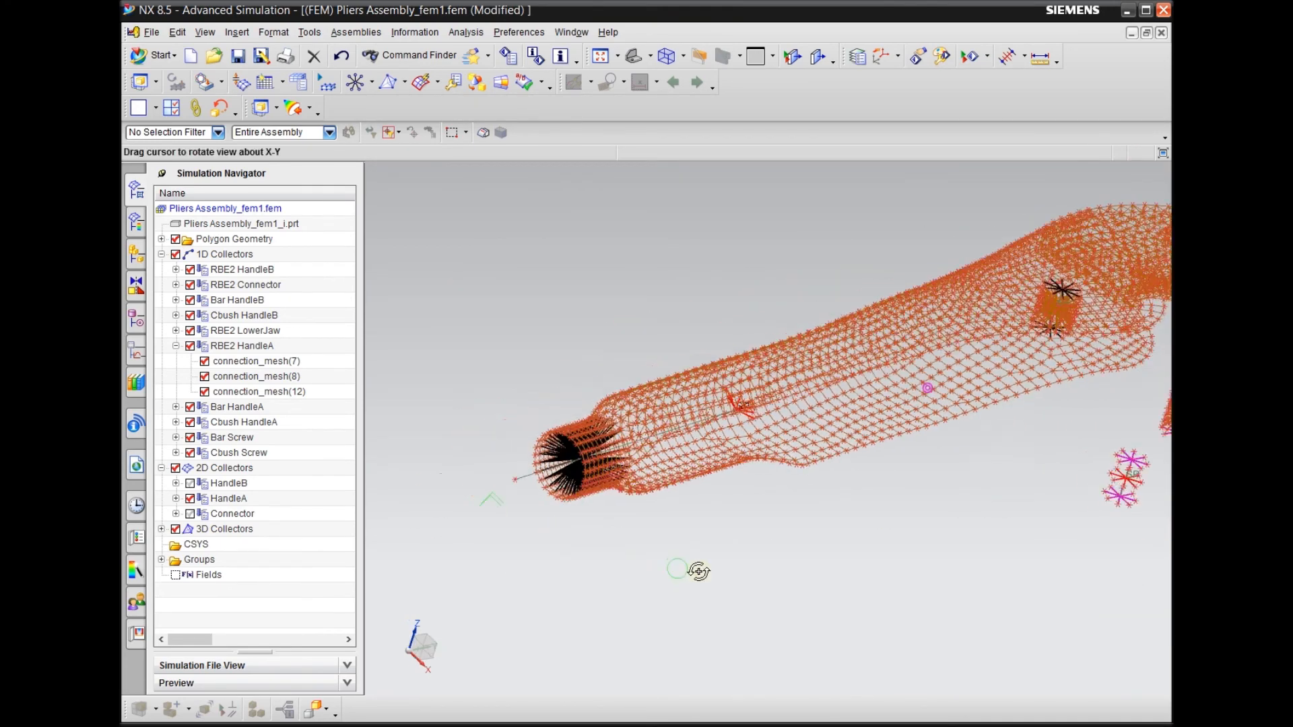
scroll(505, 523, up, 2)
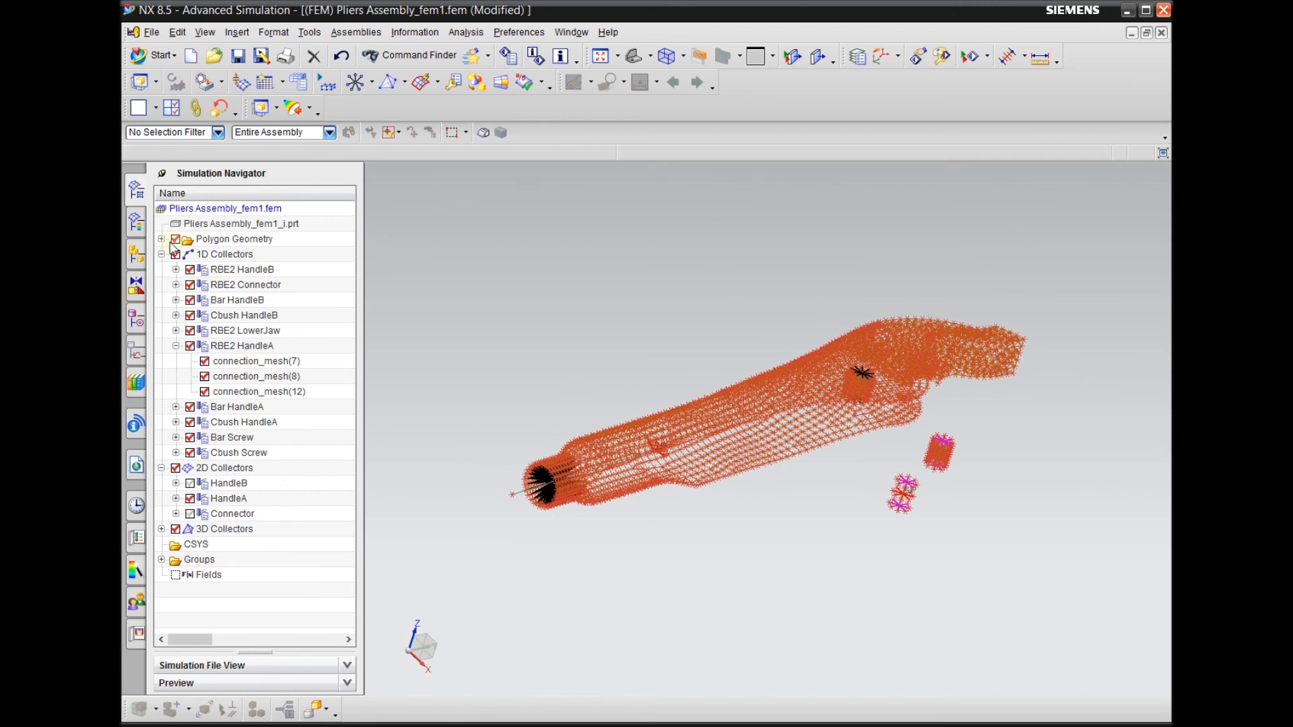
Show the Handle_A (5) polygon body and switch the view to shaded display at the handle's open end
click(161, 240)
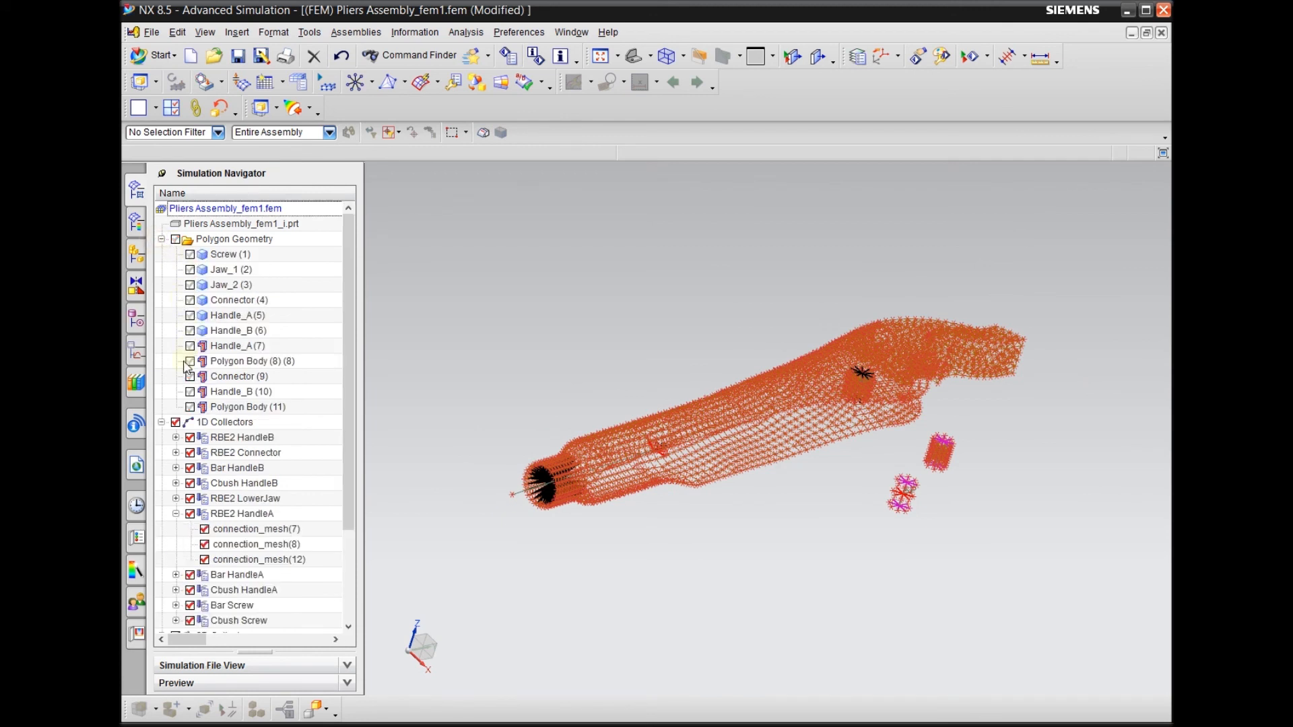
click(190, 316)
right_click(487, 396)
click(487, 387)
scroll(539, 458, down, 5)
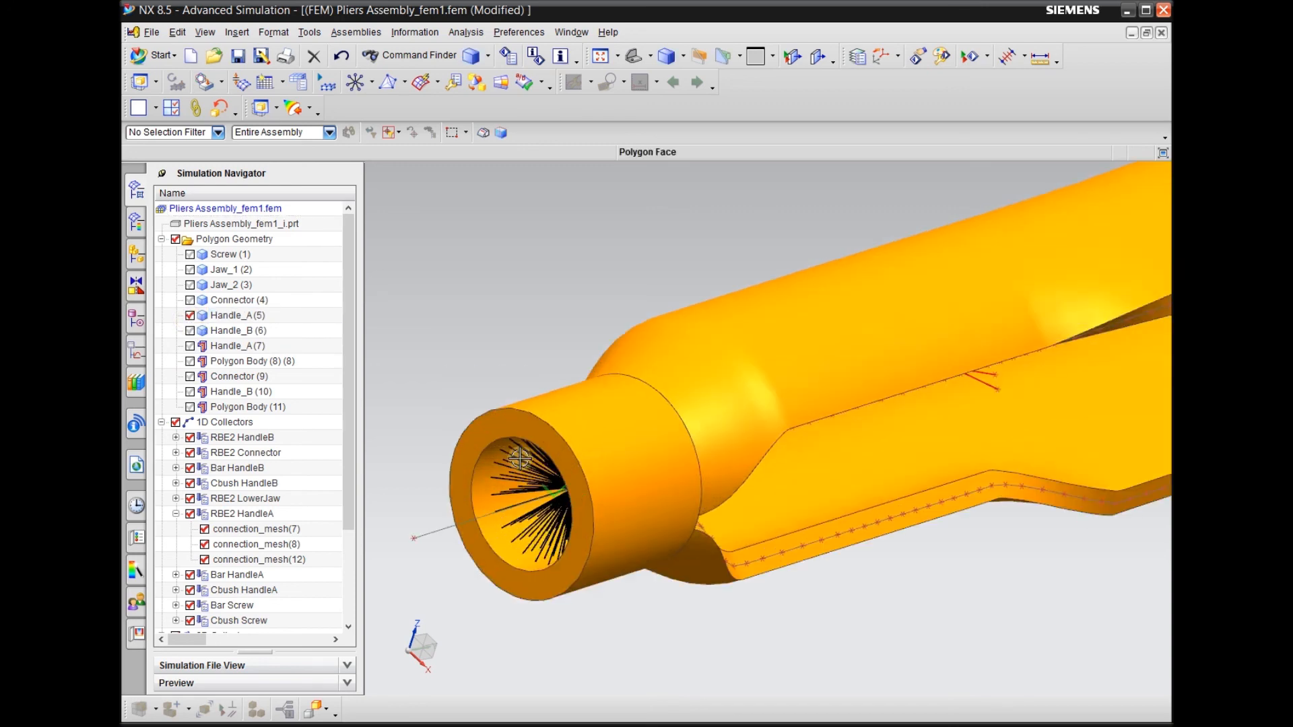
scroll(502, 324, up, 1)
scroll(493, 310, down, 1)
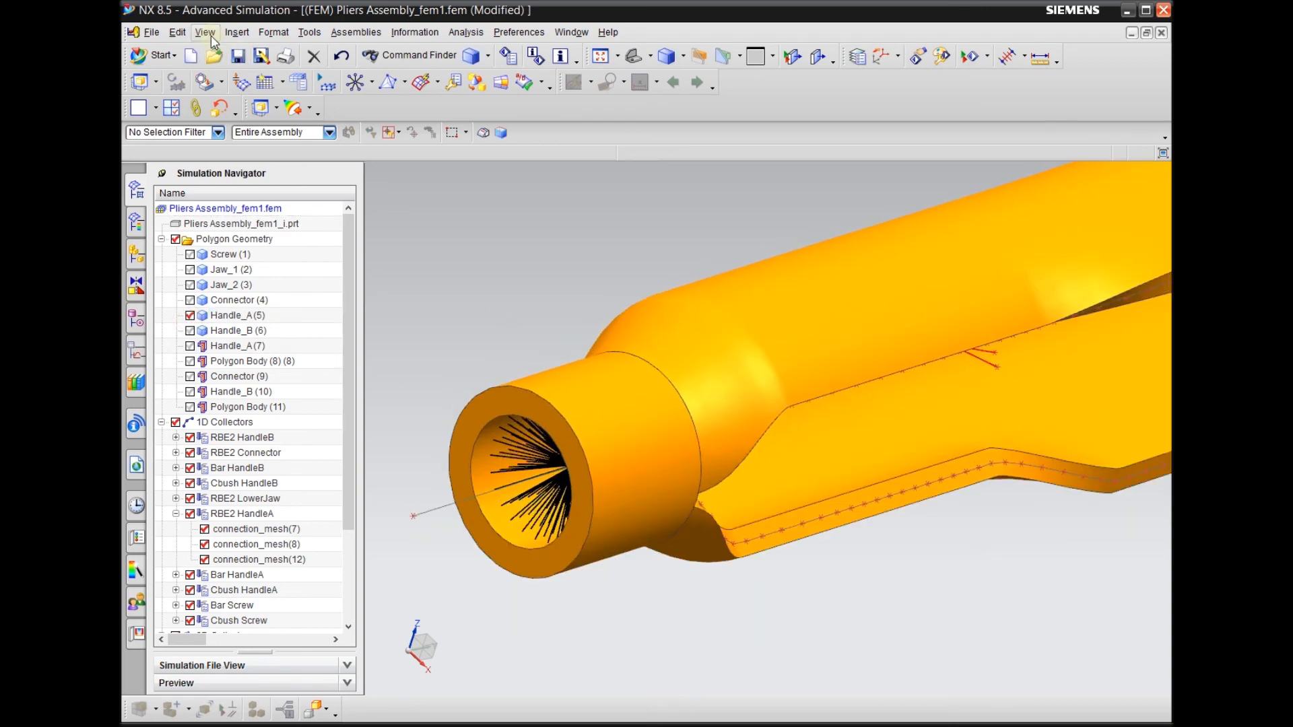
Create a node at the center of the circular edge on Handle_A's open end, using the Global CSYS
click(237, 32)
mouse_move(314, 258)
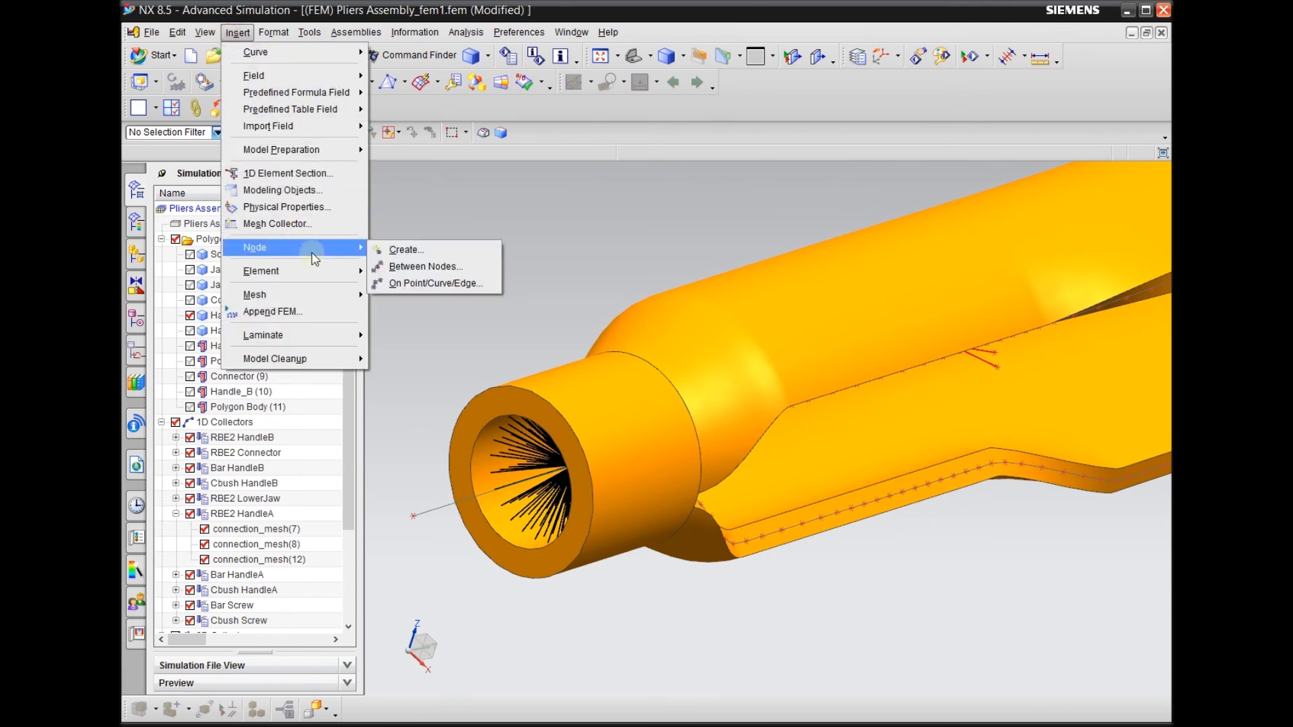
click(390, 257)
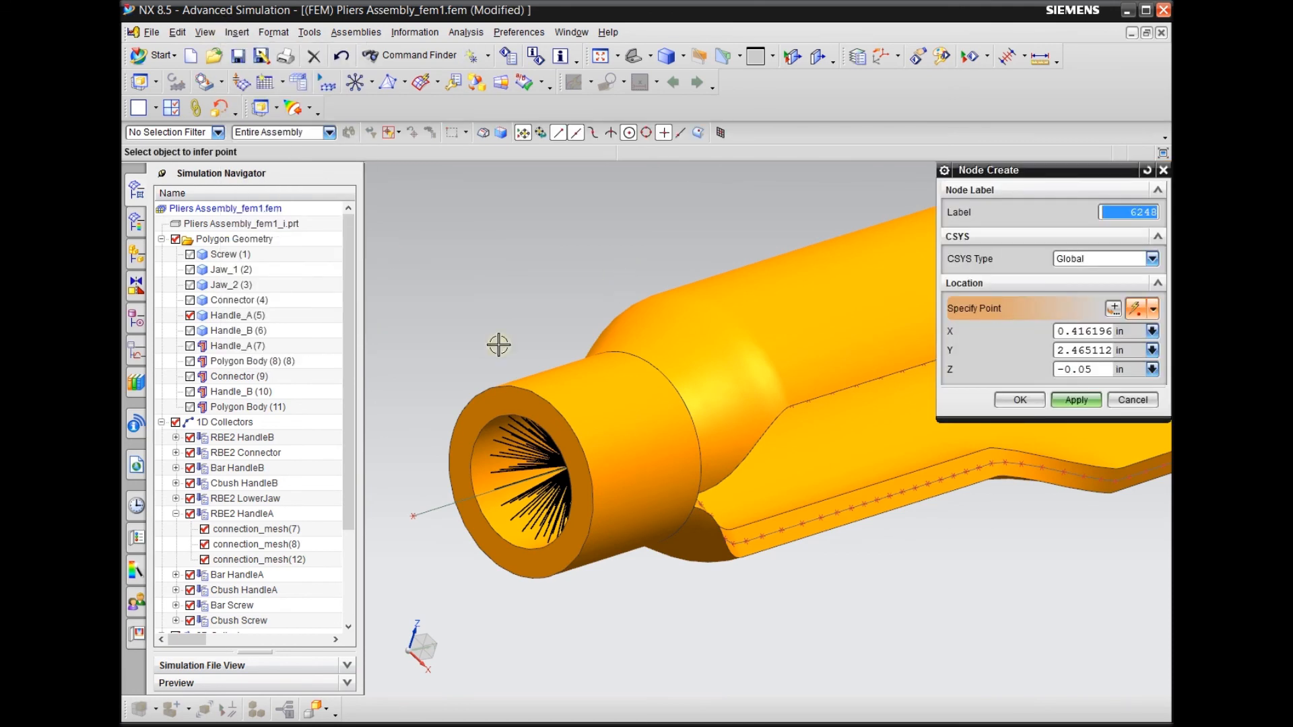
scroll(438, 349, down, 1)
scroll(564, 541, down, 1)
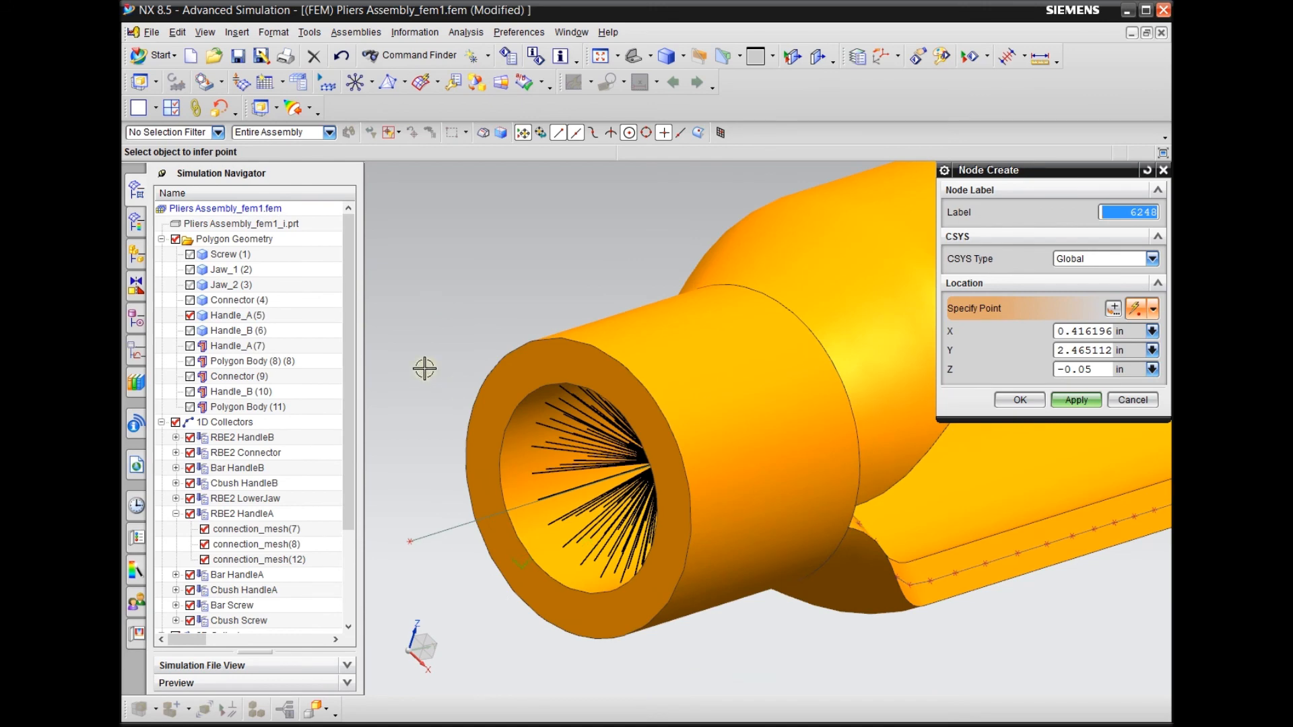
click(503, 355)
mouse_move(434, 417)
middle_down()
mouse_move(421, 401)
mouse_move(435, 407)
mouse_move(416, 424)
middle_up()
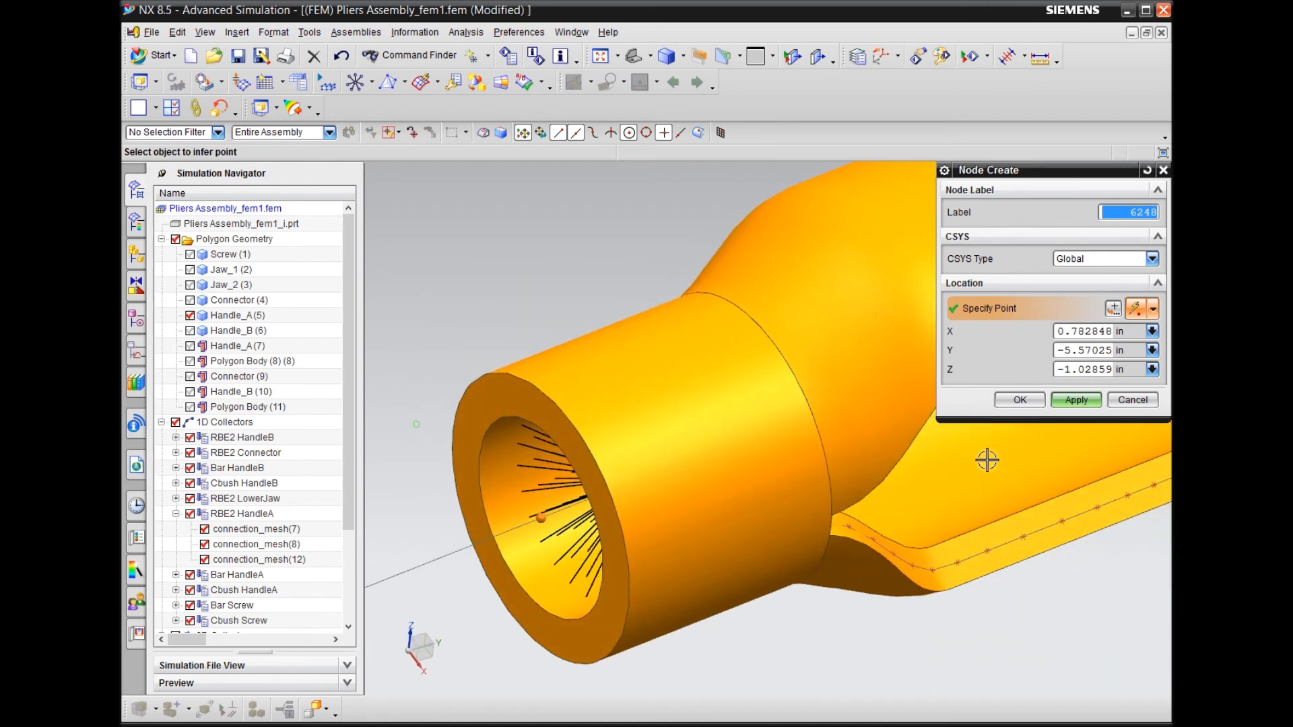
click(1020, 401)
Hide the Handle_A (5) polygon body so the HandleA shell mesh and the new node at its open end are accessible
scroll(613, 357, up, 2)
scroll(528, 449, down, 2)
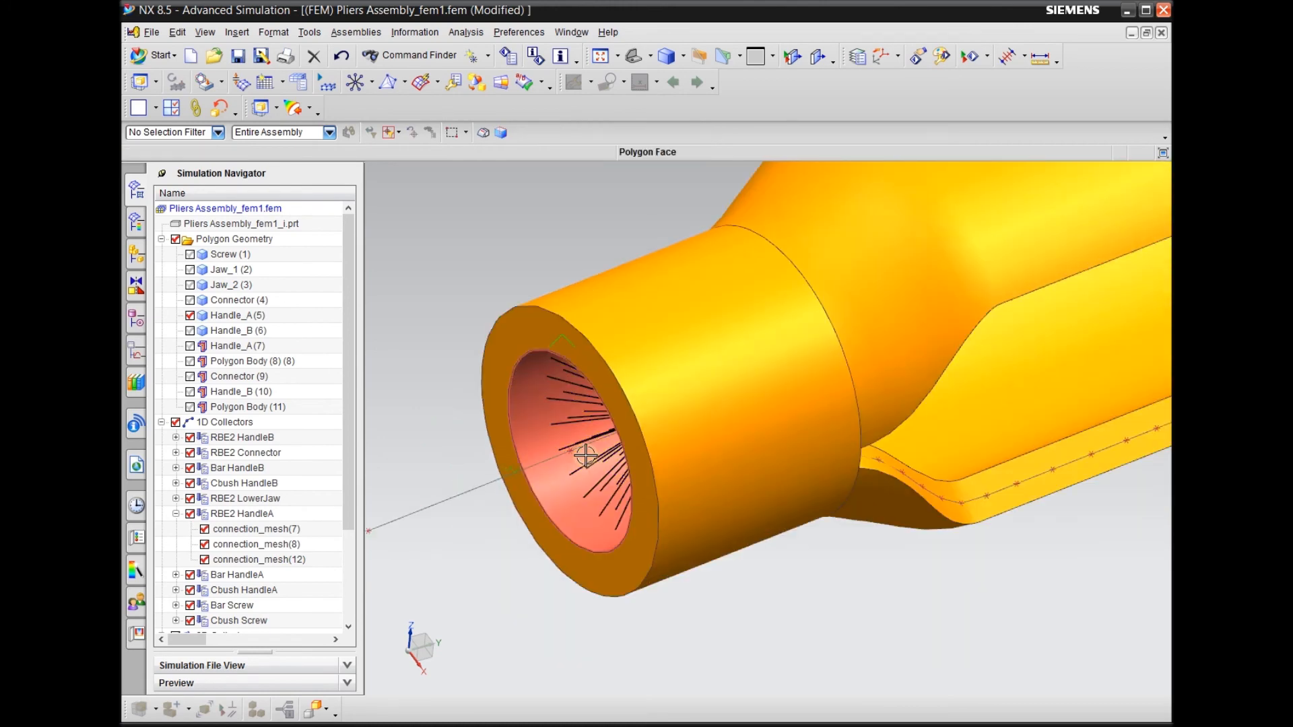
scroll(549, 447, up, 2)
scroll(549, 447, down, 2)
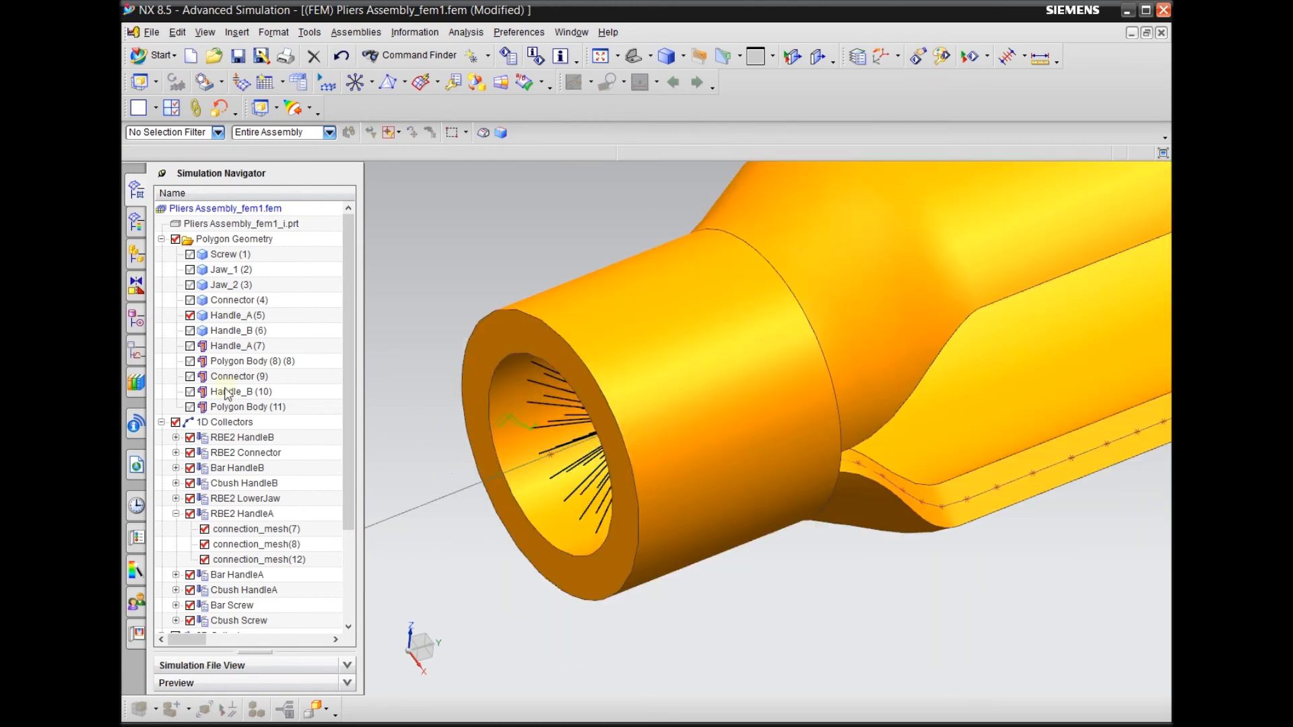
click(190, 316)
middle_drag(462, 361, 469, 554)
scroll(462, 447, down, 1)
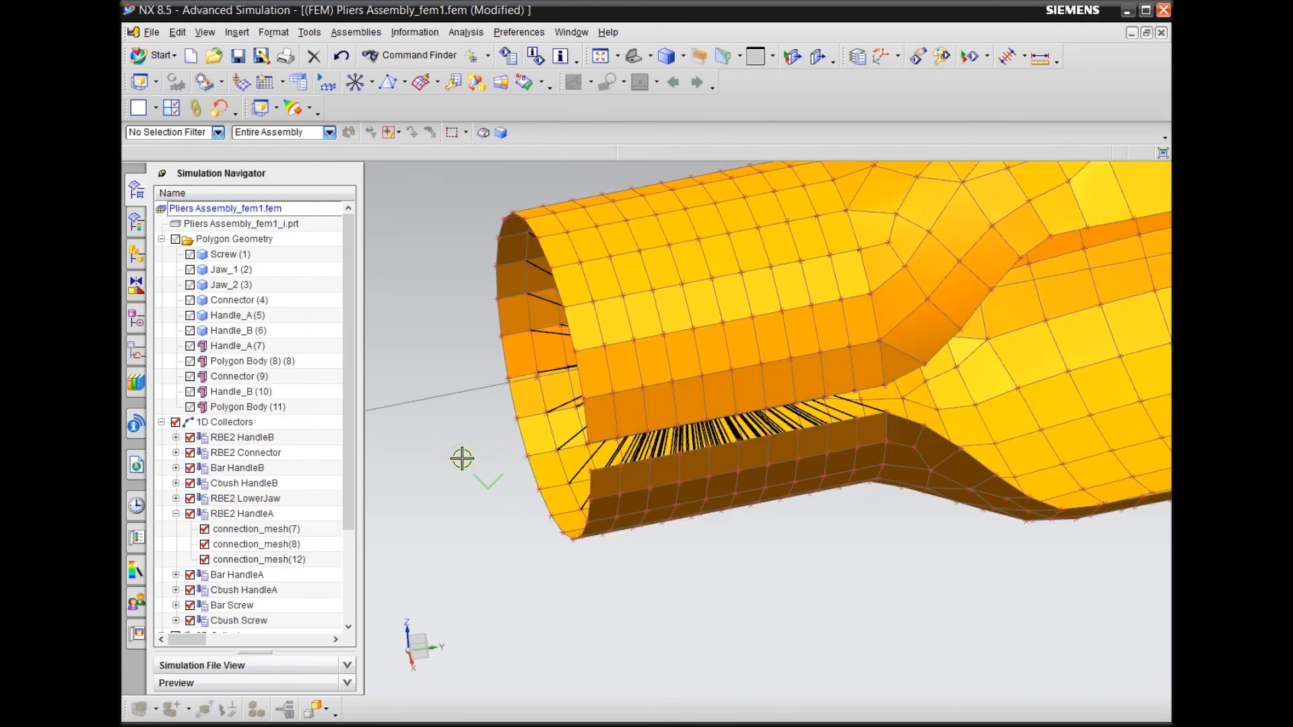
scroll(461, 464, down, 3)
scroll(516, 357, up, 3)
scroll(499, 491, down, 3)
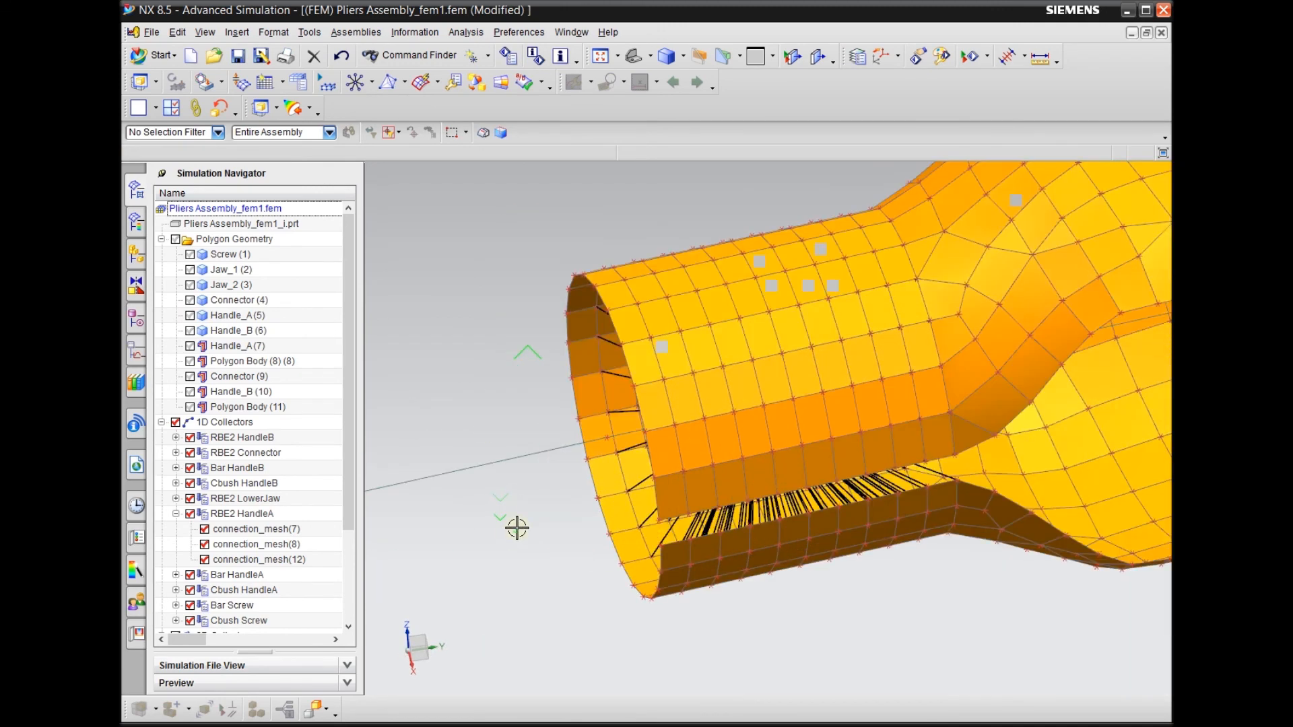
middle_drag(523, 521, 524, 524)
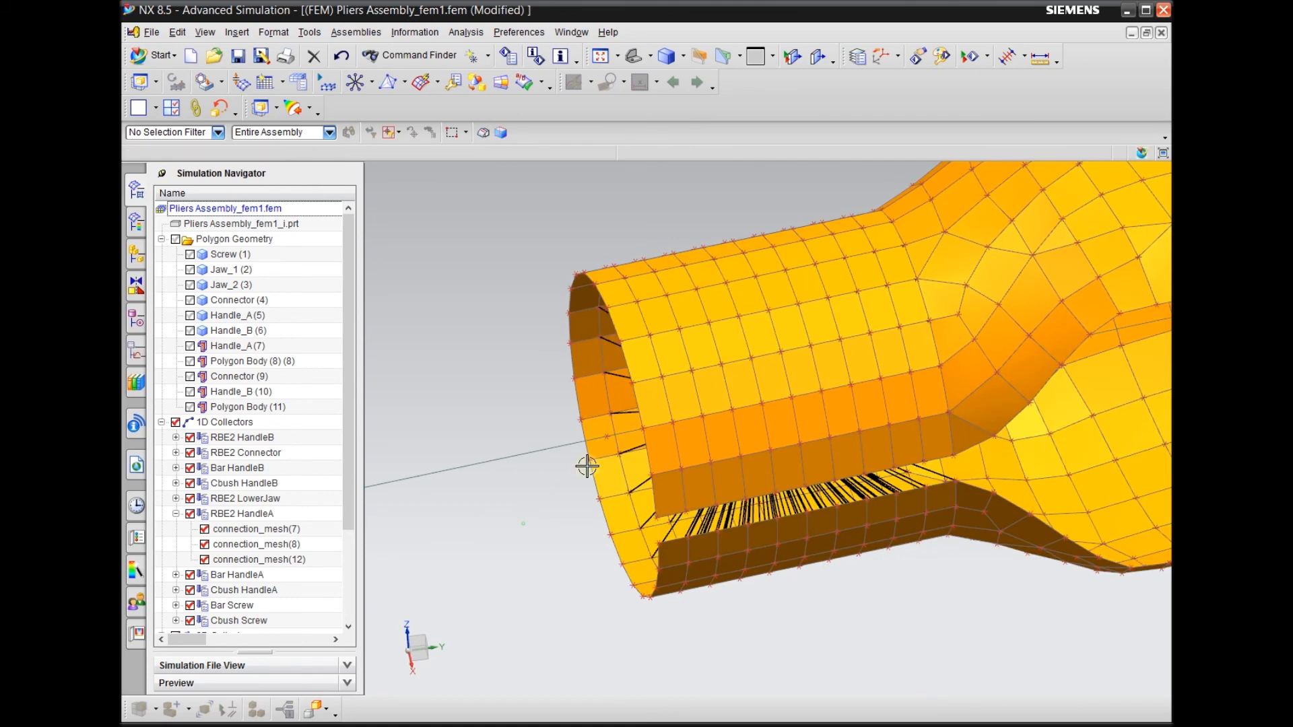
Start a Node to Node 1D Connection of type RBE2 with the new center node at HandleA's open end as source
click(356, 81)
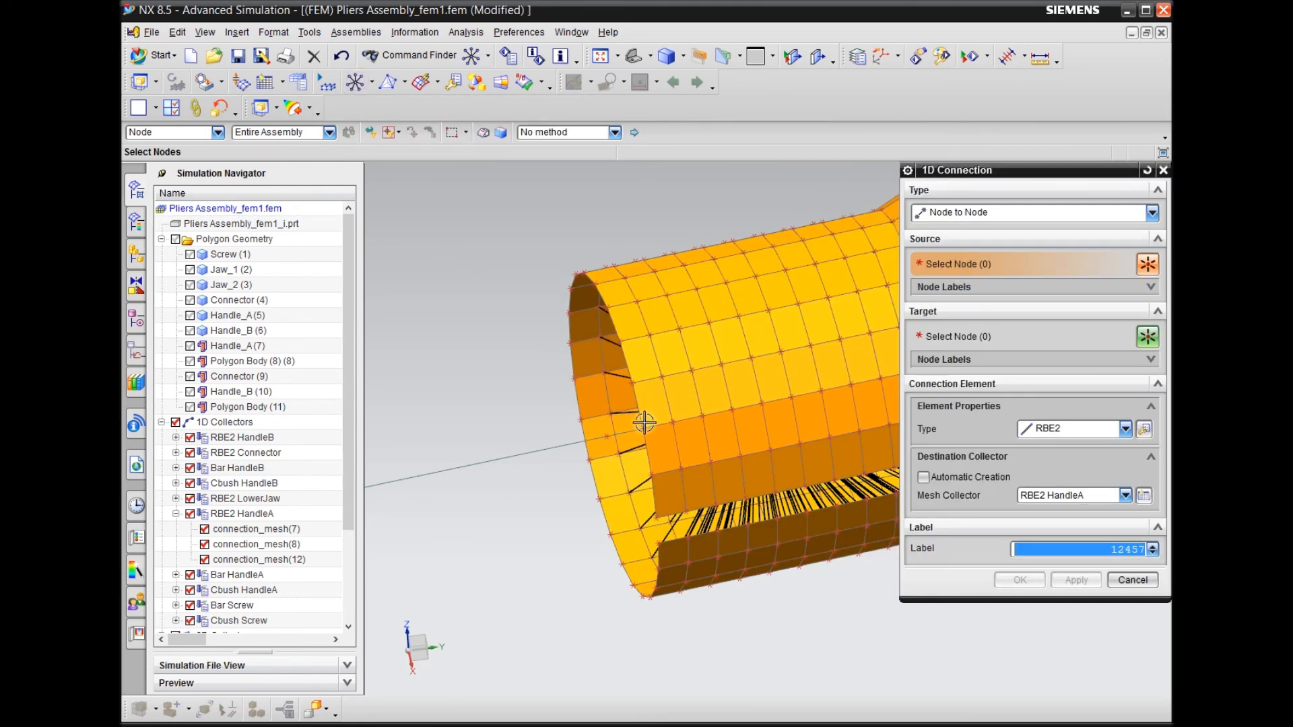
scroll(577, 460, up, 3)
click(610, 425)
scroll(559, 427, down, 3)
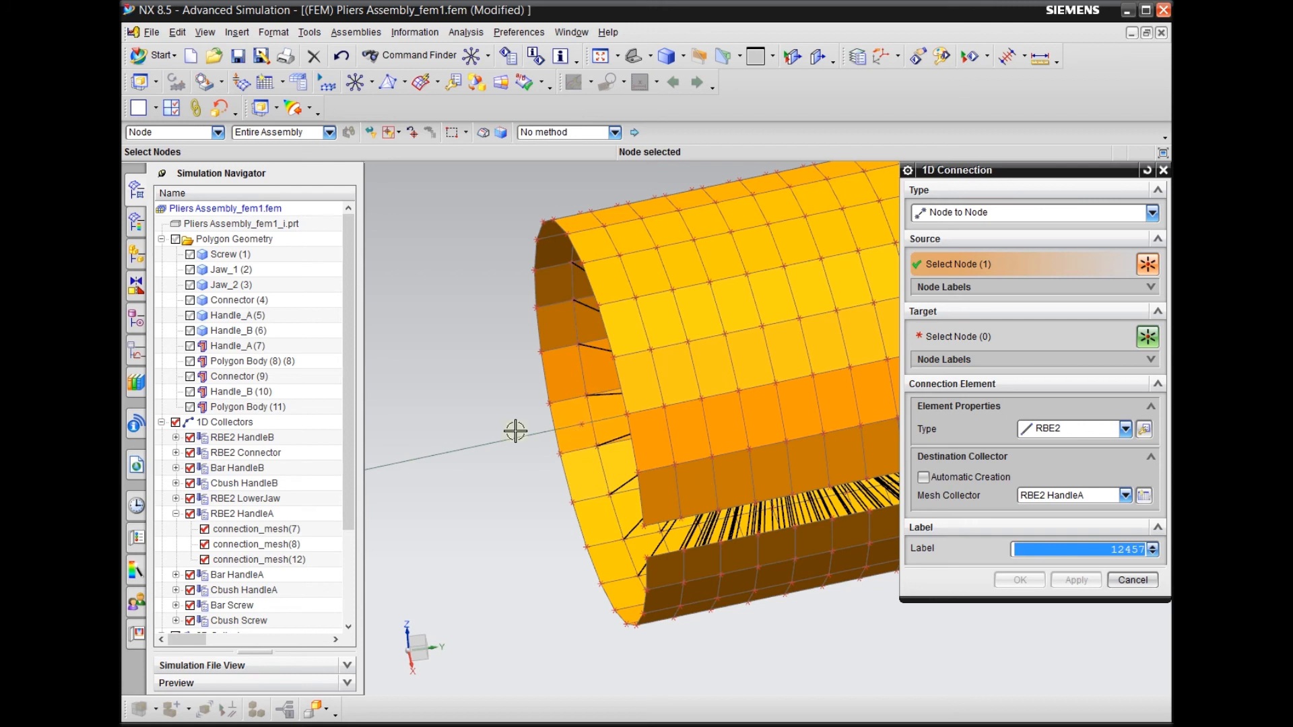
scroll(515, 431, down, 2)
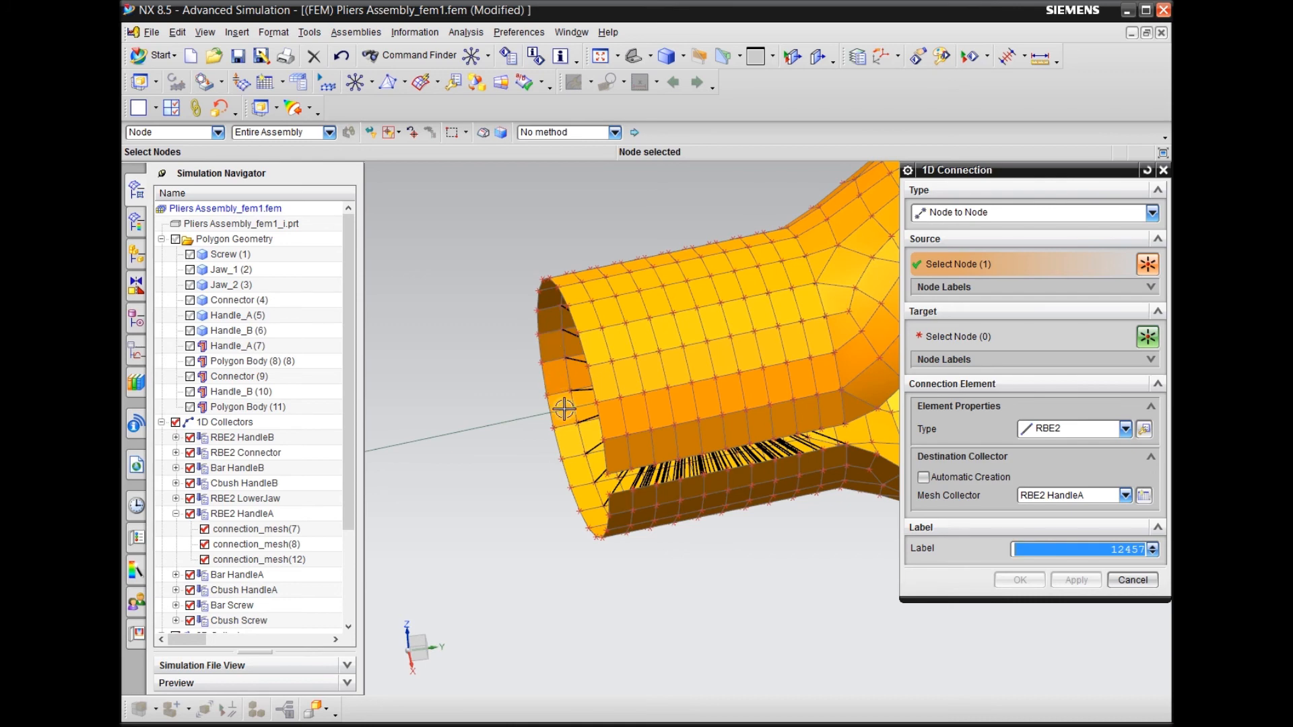
scroll(565, 409, up, 2)
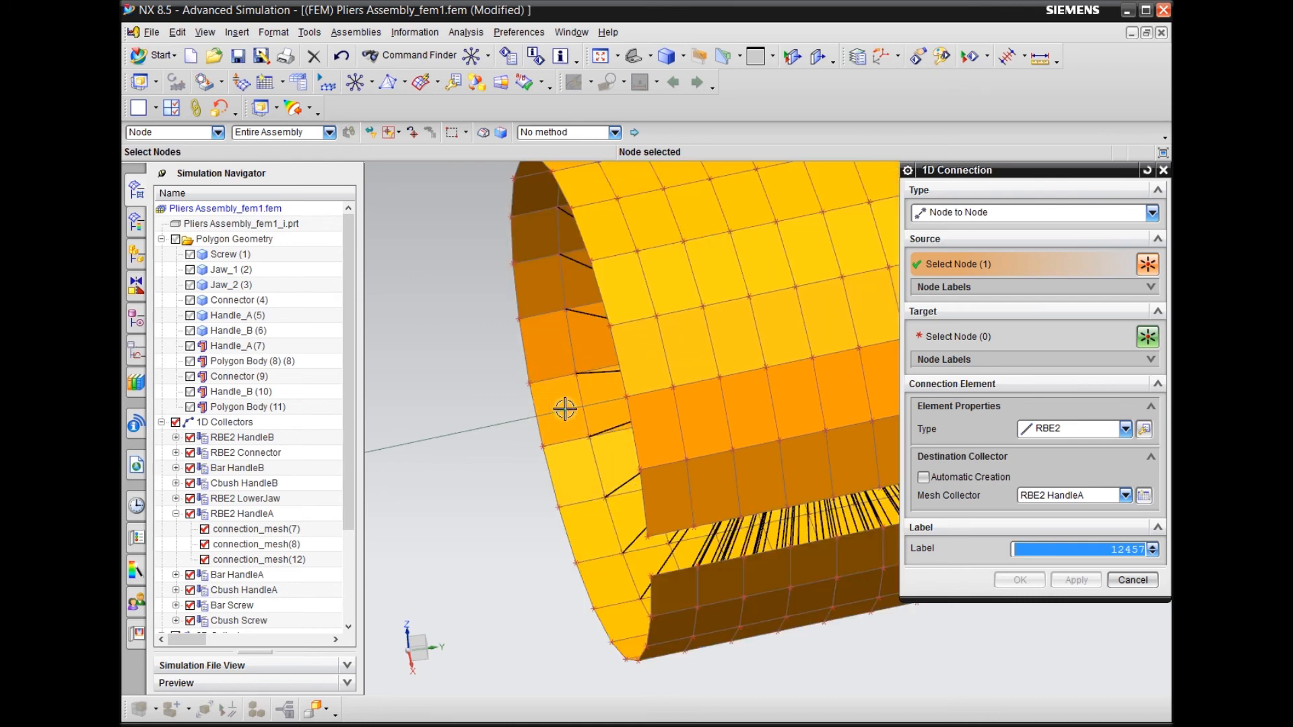
scroll(569, 409, down, 2)
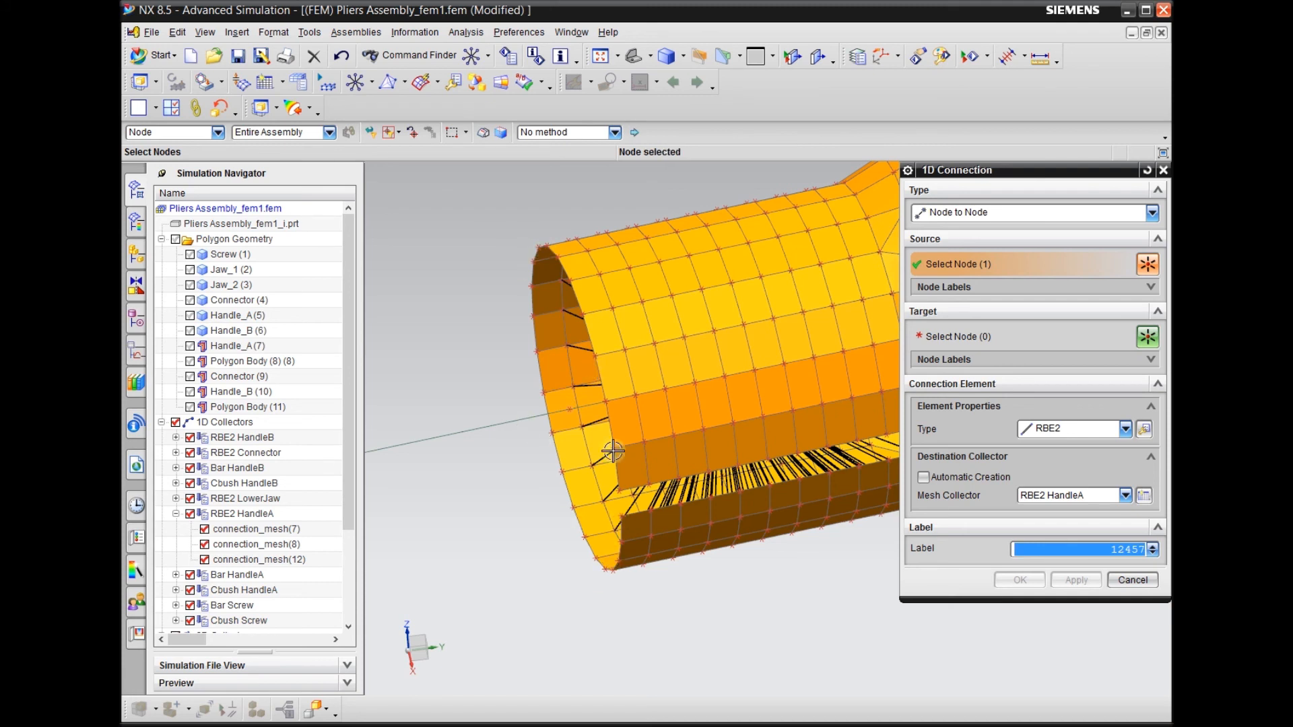
scroll(496, 512, down, 2)
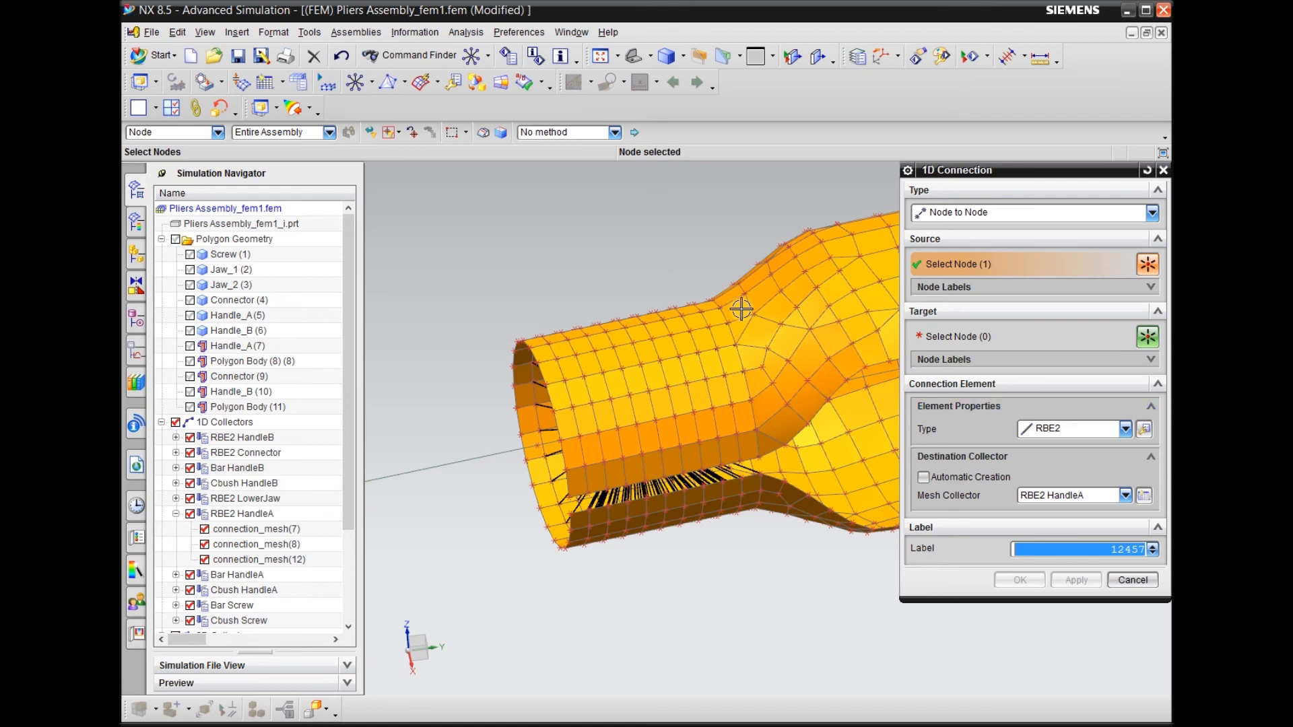
Select the nodes around the rim of HandleA's open end as the connection's target, using the Feature Edge Nodes method
scroll(609, 350, up, 4)
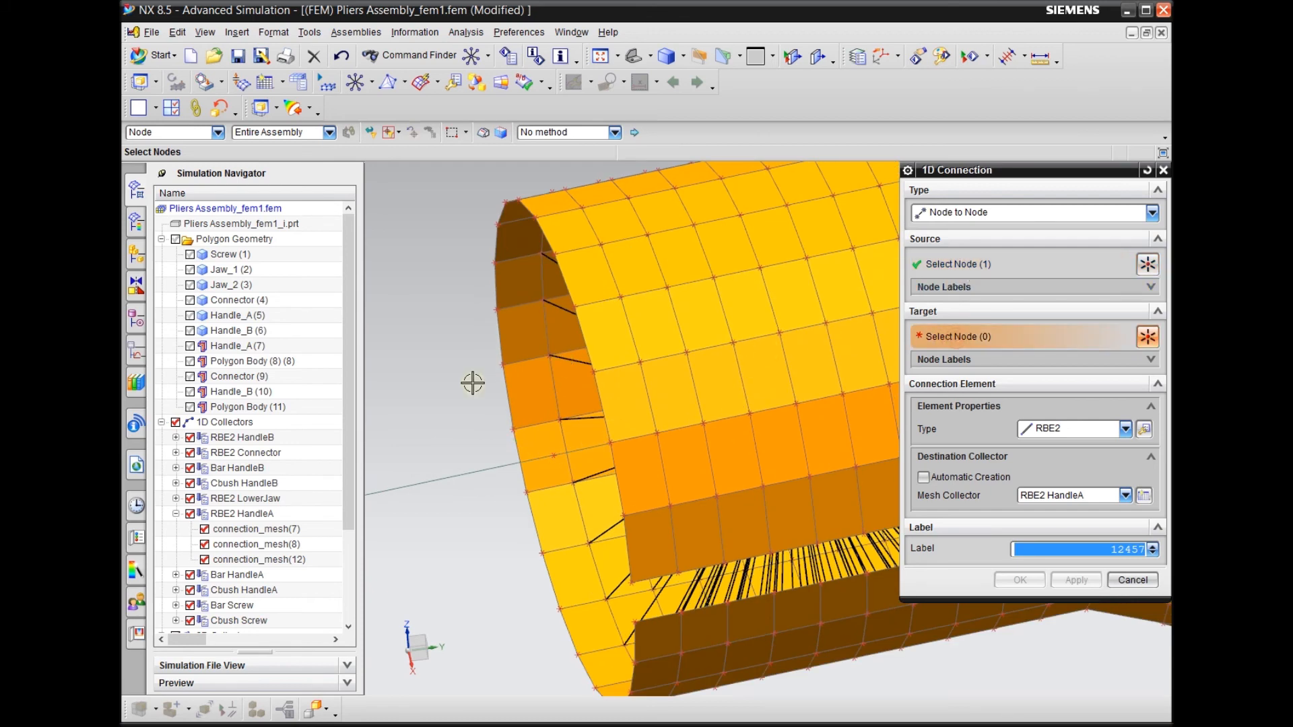
scroll(476, 389, down, 3)
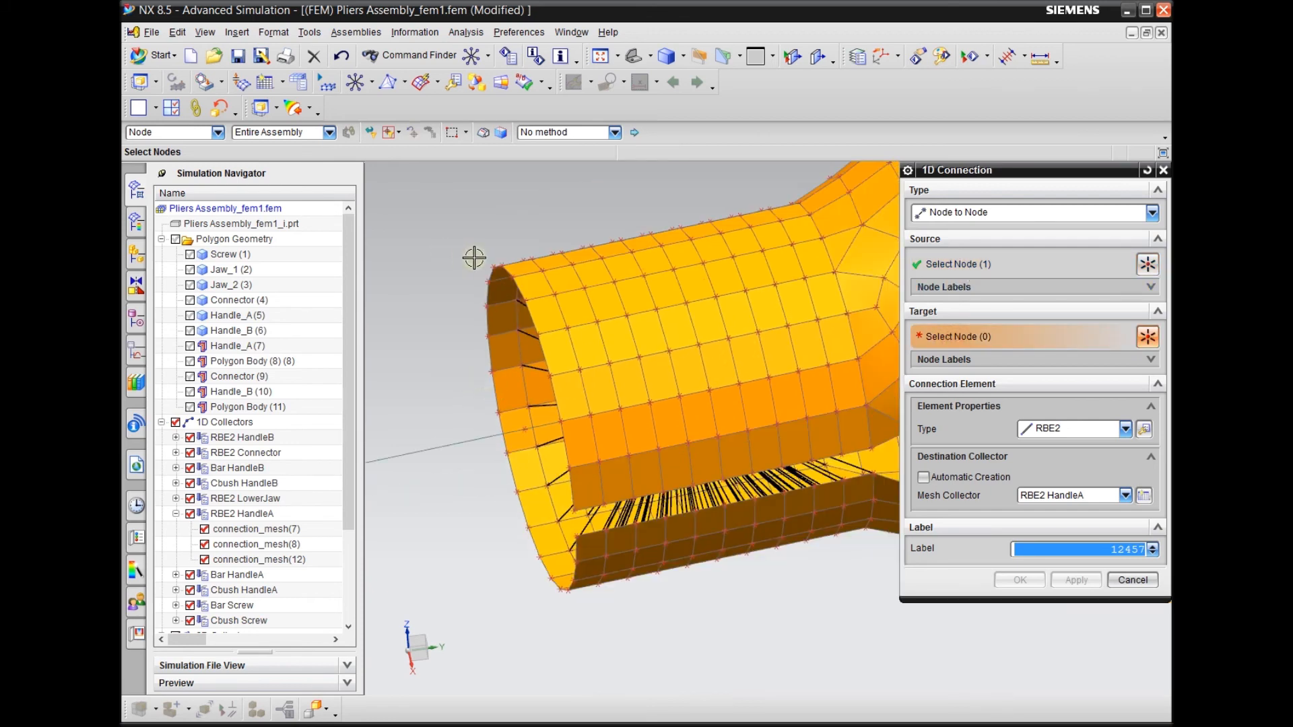
click(559, 133)
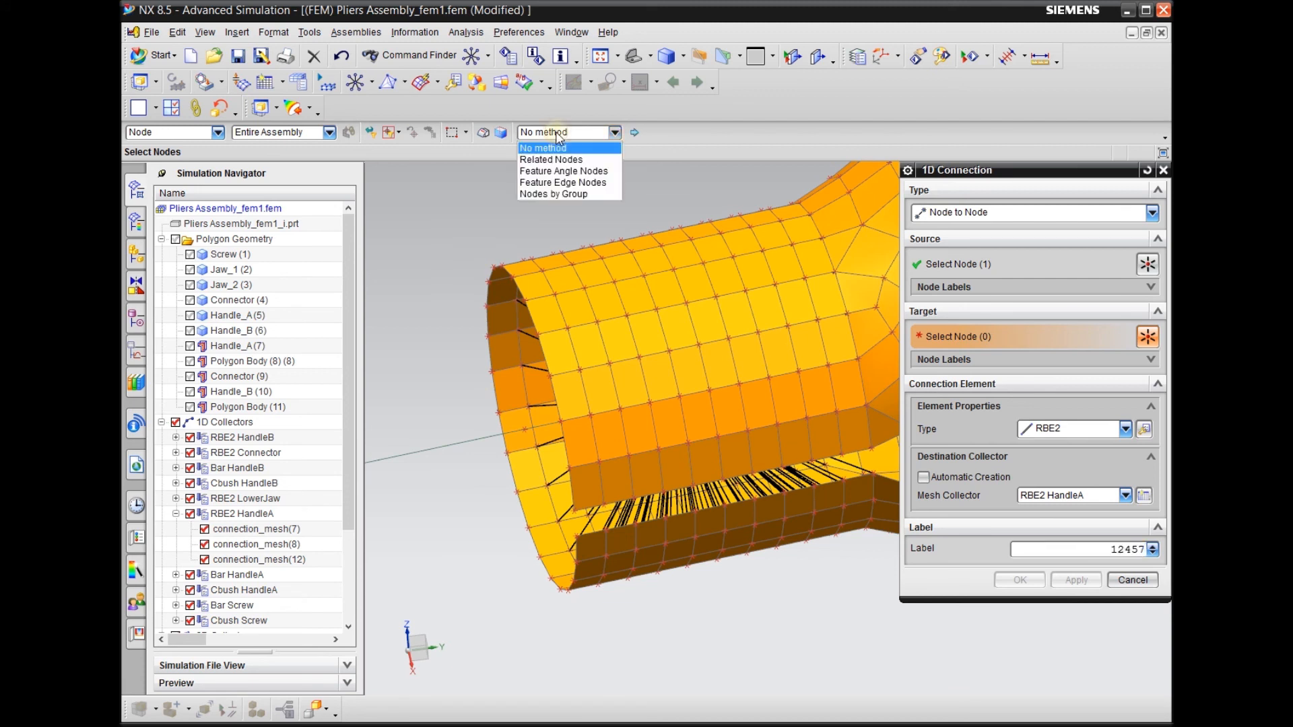
click(548, 182)
scroll(456, 375, down, 3)
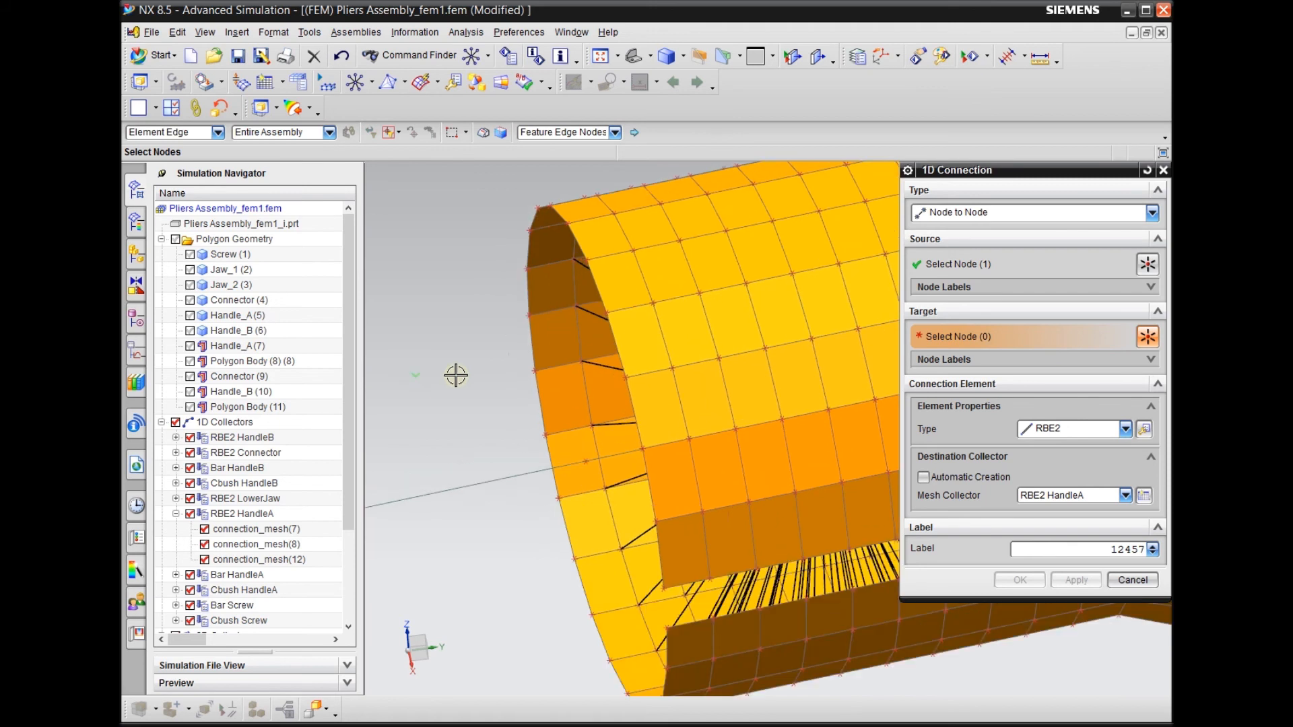
scroll(484, 428, up, 1)
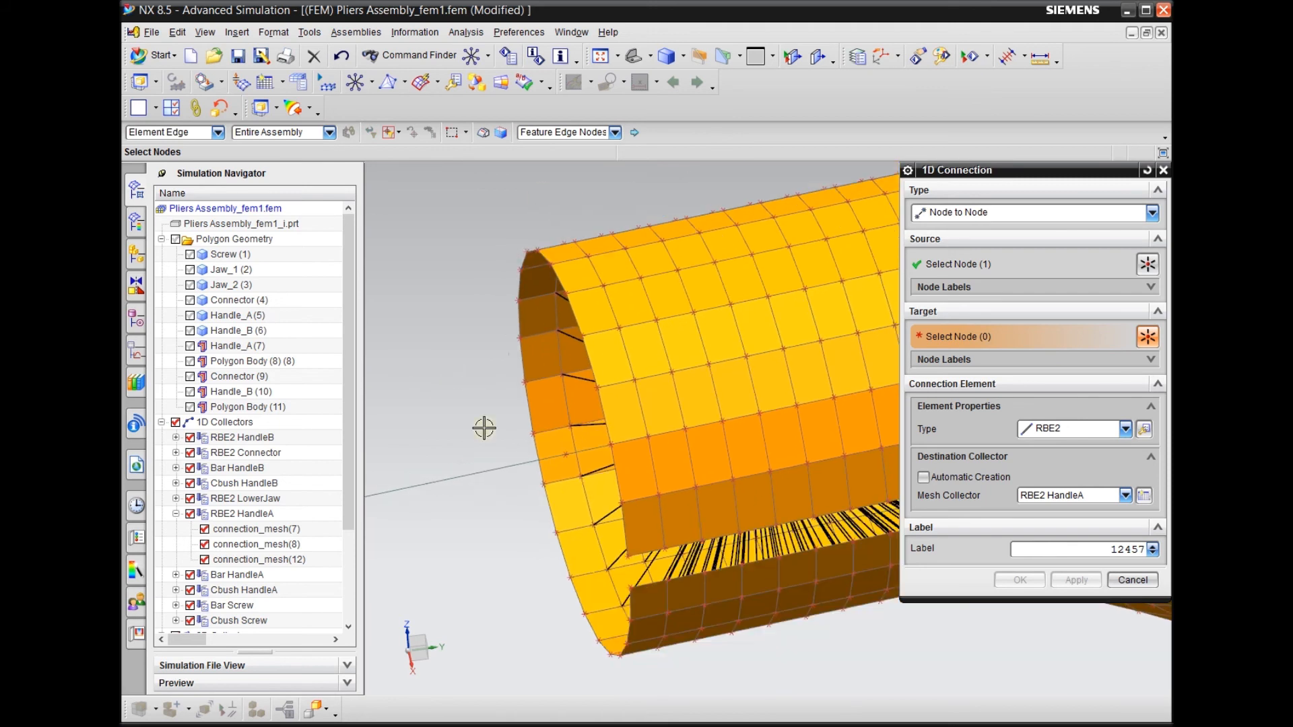
click(532, 414)
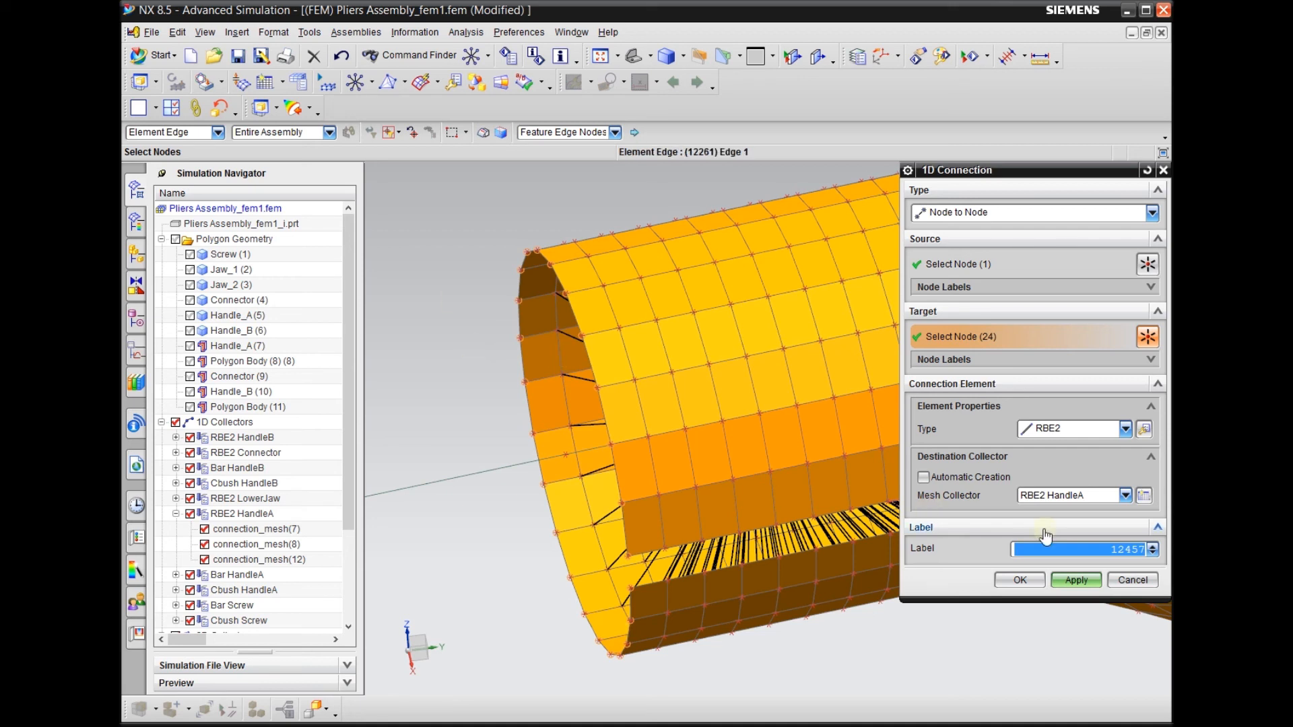
Create the RBE2 connection in the existing RBE2 HandleA mesh collector, with Automatic Creation off
click(944, 475)
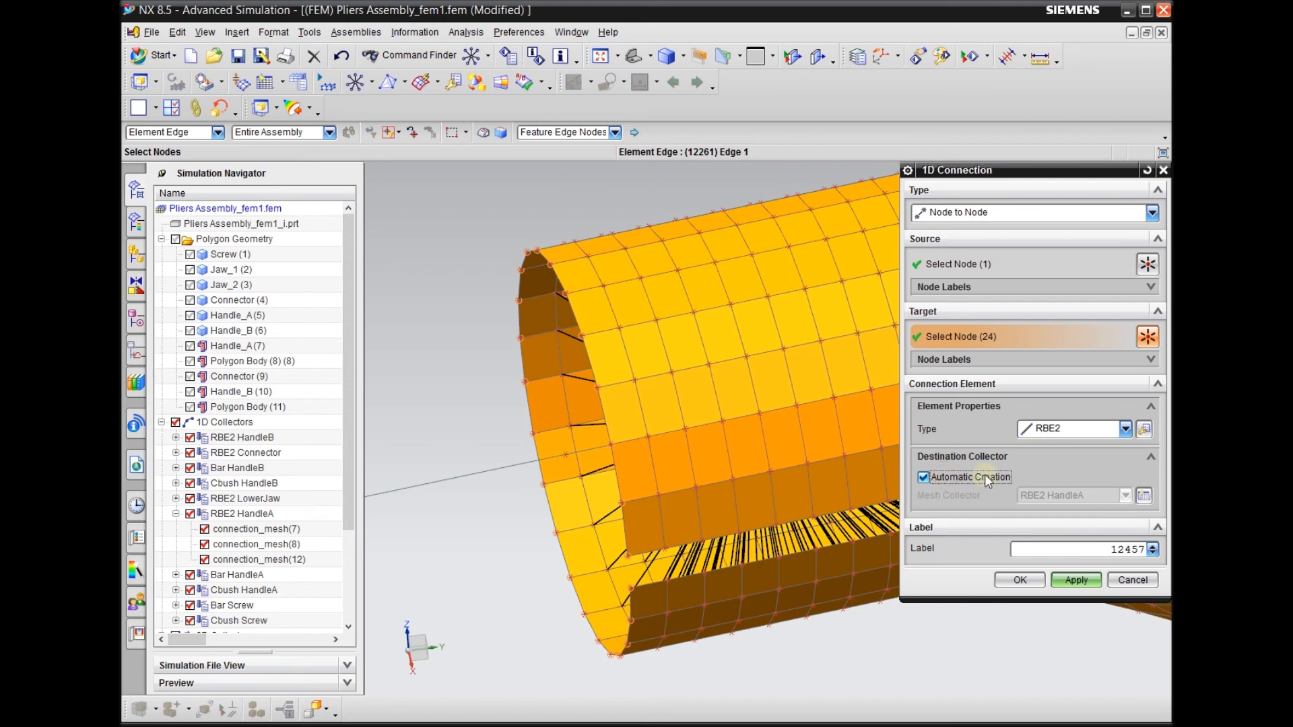
click(985, 476)
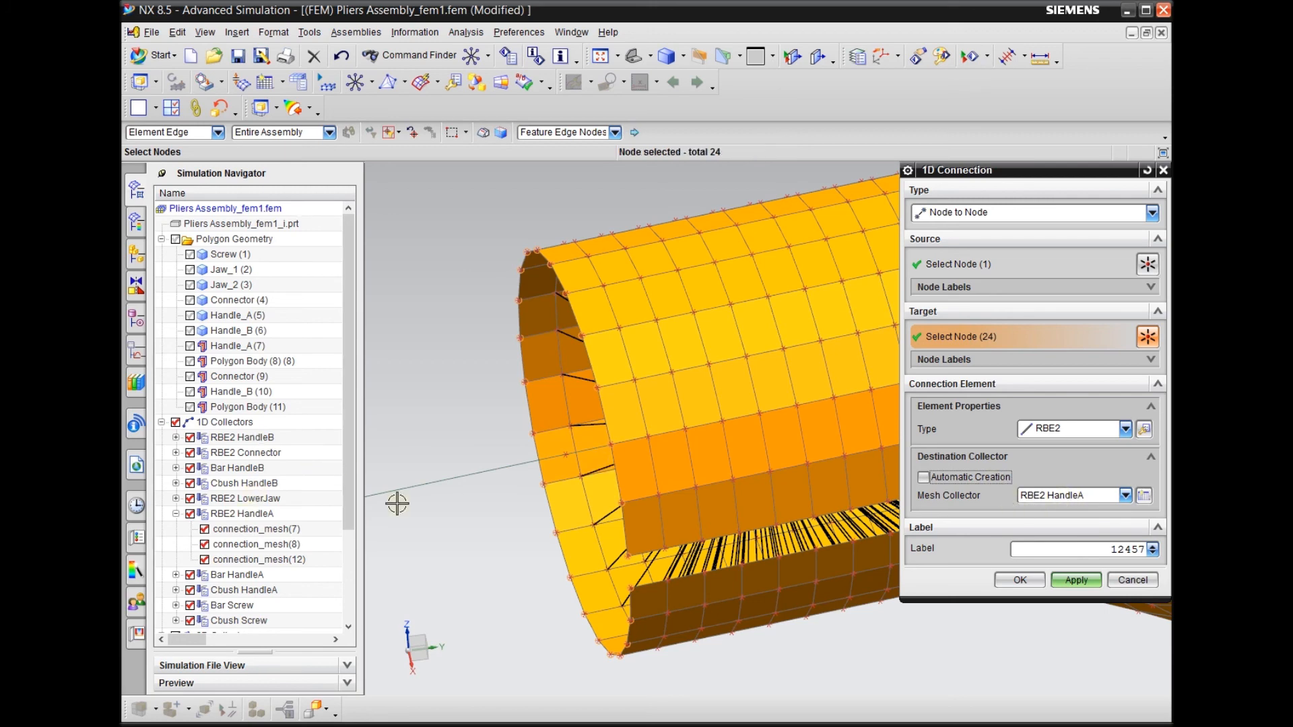
scroll(679, 453, down, 2)
middle_drag(685, 454, 680, 454)
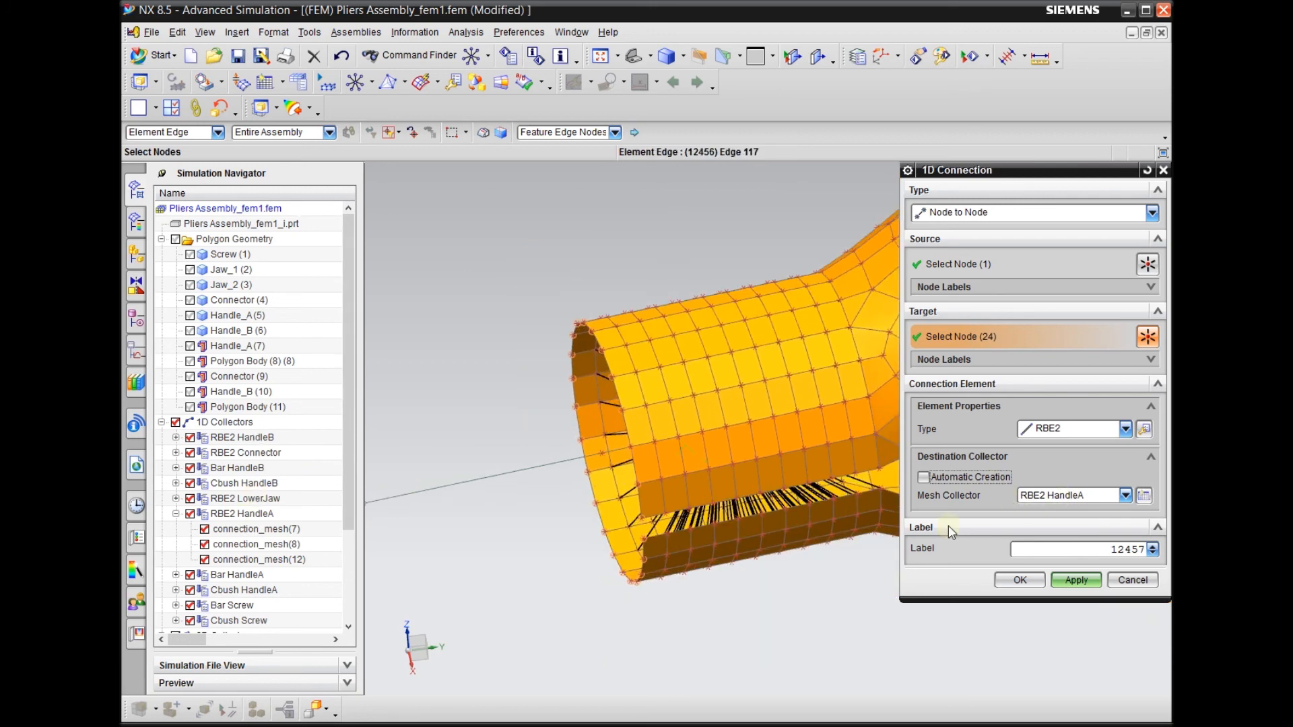
click(1035, 583)
Examine the new rim RBE2 spider at HandleA's open end beside the neighboring connection inside the tube
scroll(514, 357, down, 2)
mouse_move(615, 568)
middle_down()
mouse_move(639, 566)
mouse_move(619, 568)
middle_up()
right_drag(664, 598, 639, 577)
mouse_move(639, 577)
middle_down()
mouse_move(620, 591)
mouse_move(637, 579)
middle_up()
scroll(612, 449, up, 1)
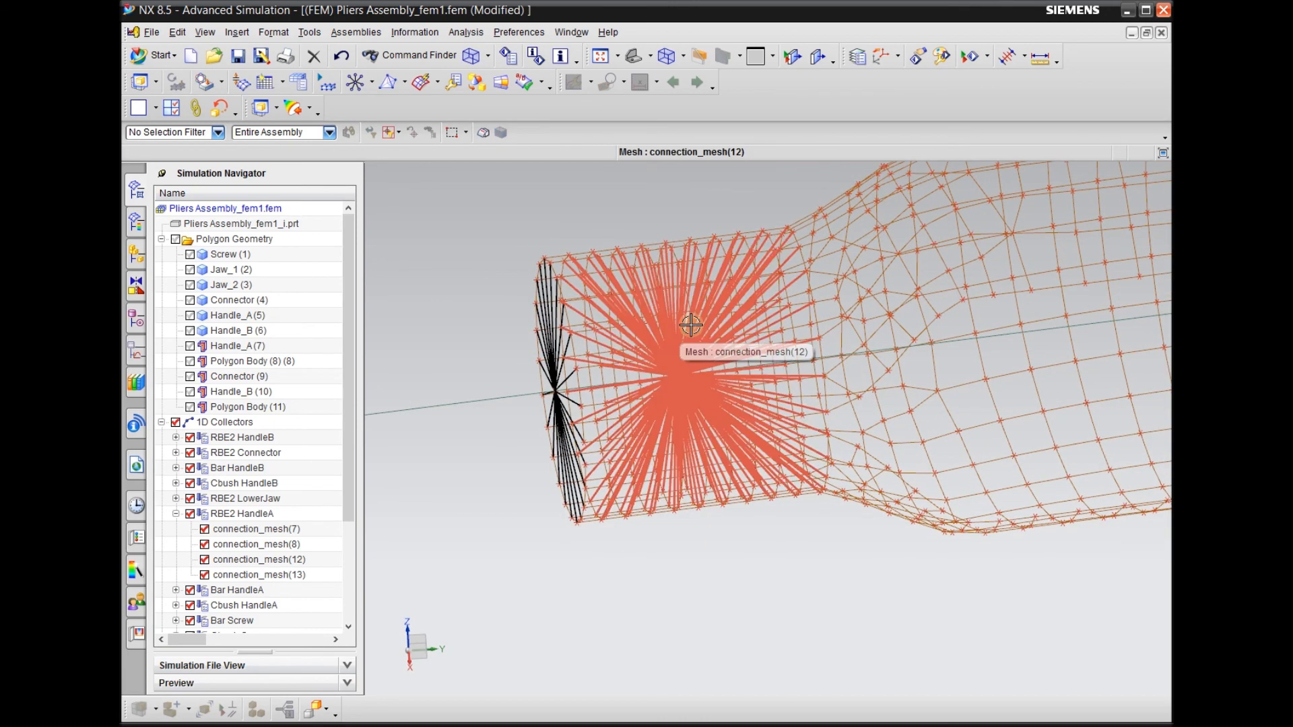
scroll(680, 400, down, 1)
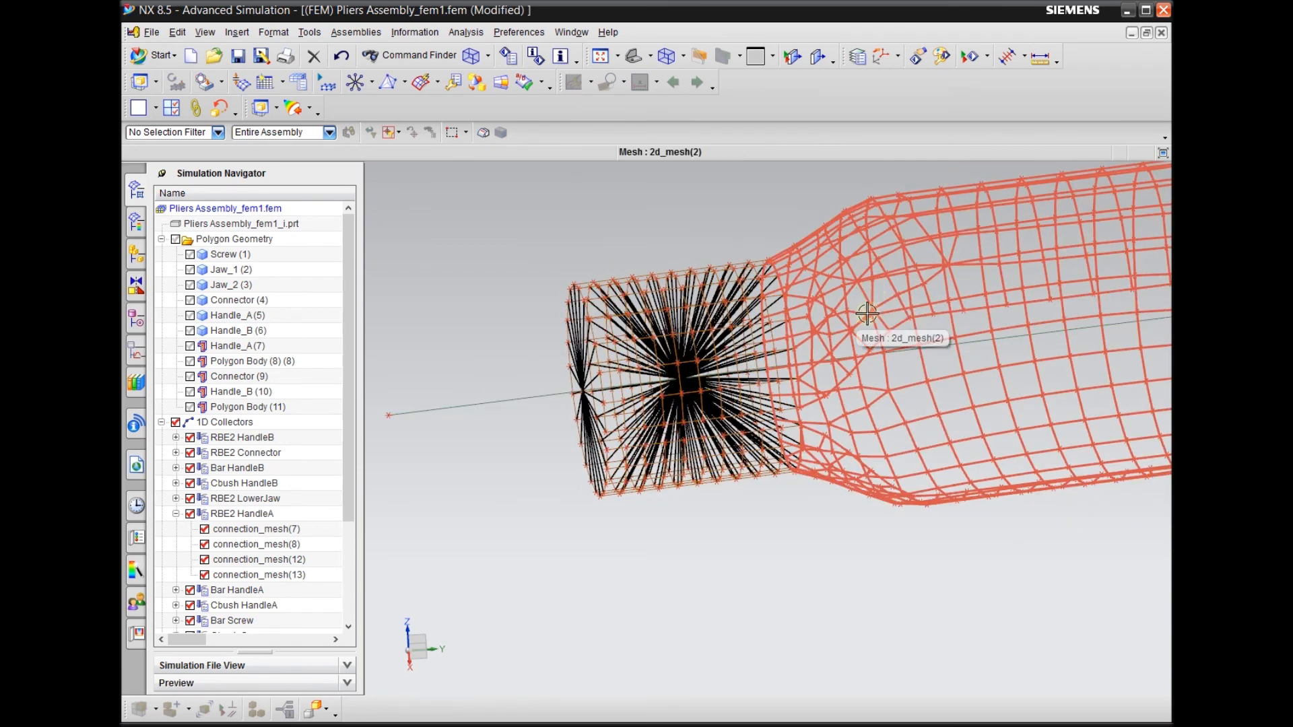
scroll(585, 386, up, 2)
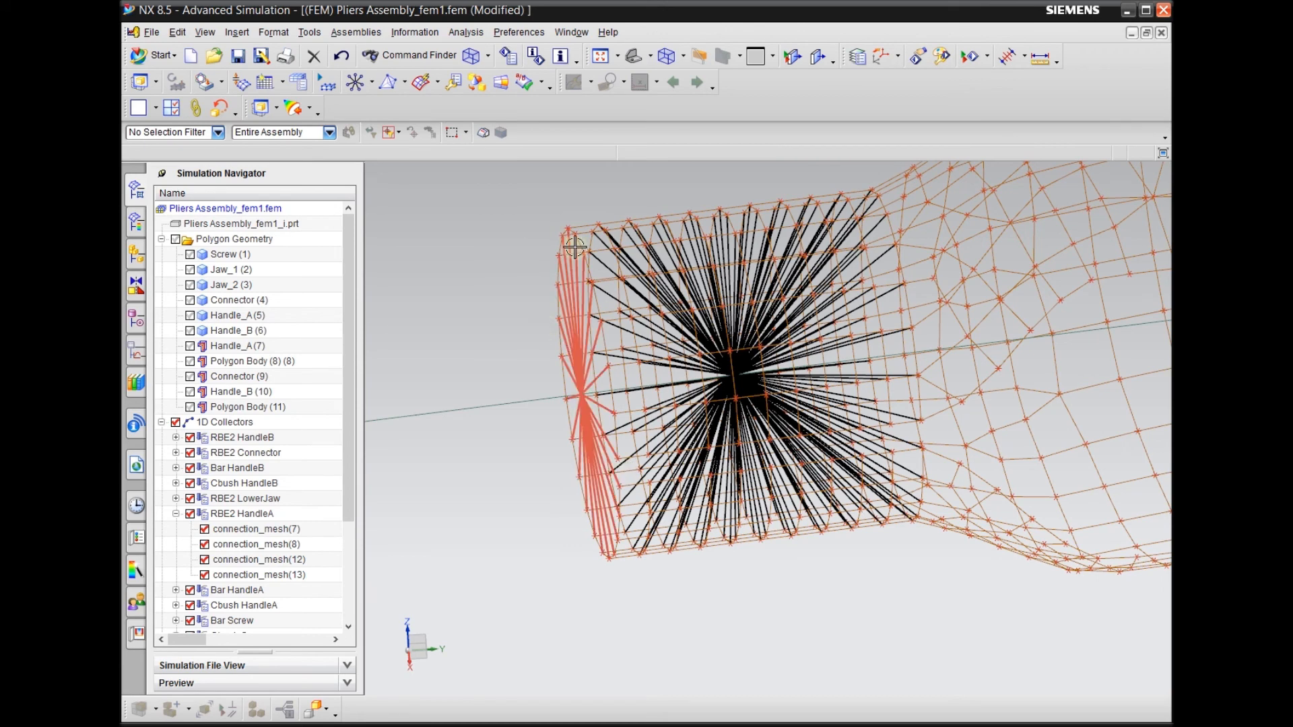
scroll(559, 531, down, 2)
scroll(544, 485, up, 2)
scroll(544, 485, up, 2)
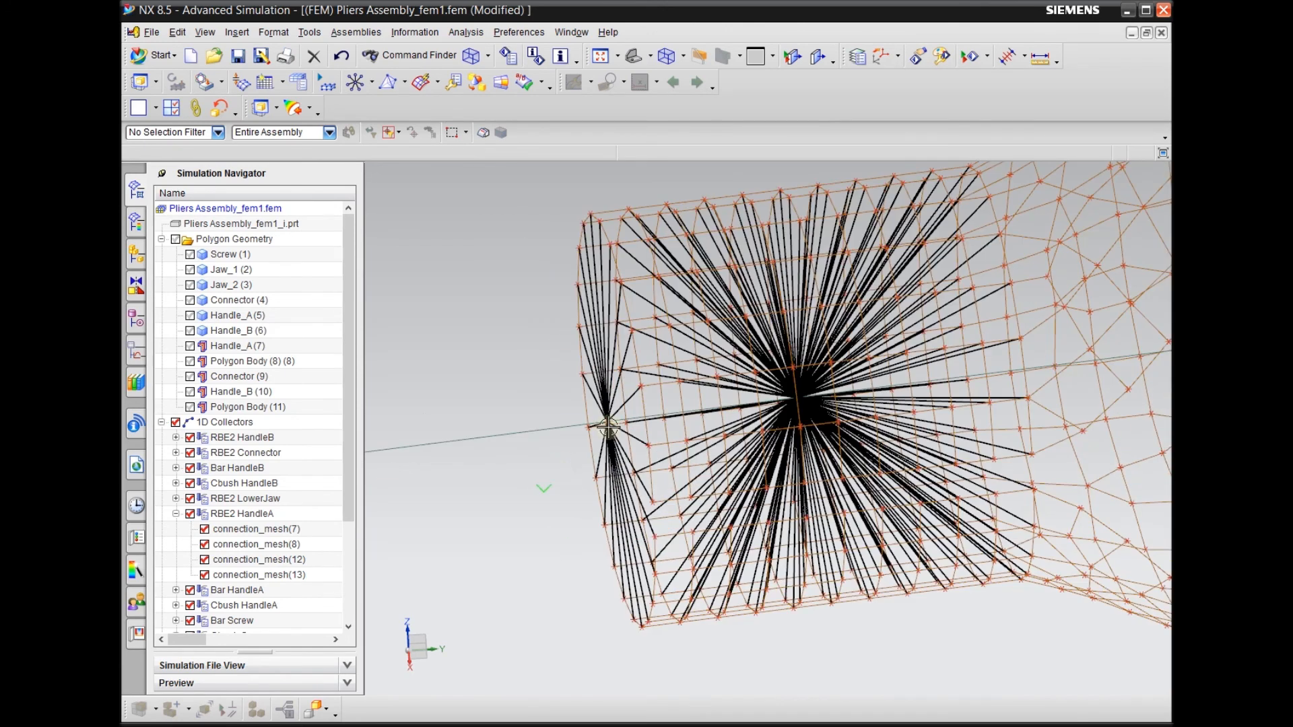
scroll(805, 433, down, 3)
scroll(685, 436, down, 1)
Inspect HandleA's RBE2 connections from other angles, along with the pin connections of the rest of the assembly
middle_drag(516, 450, 669, 493)
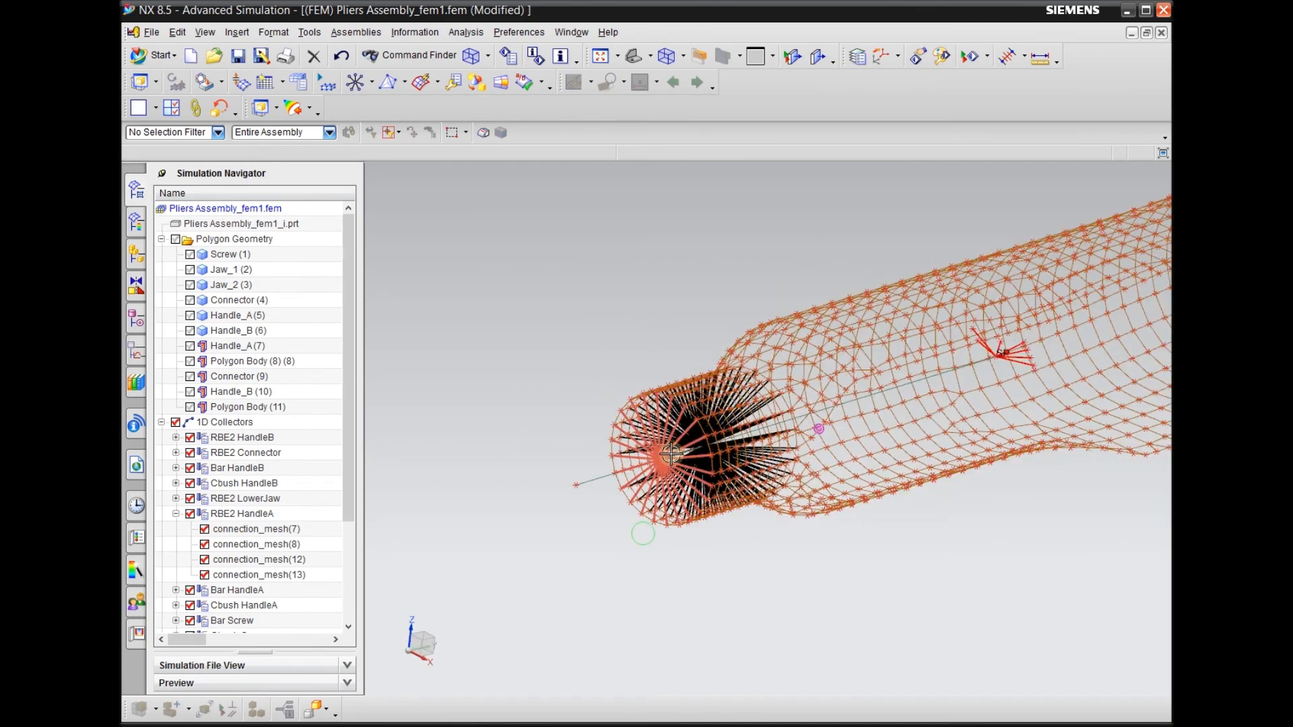
scroll(668, 493, up, 3)
scroll(633, 513, down, 2)
middle_drag(632, 513, 658, 568)
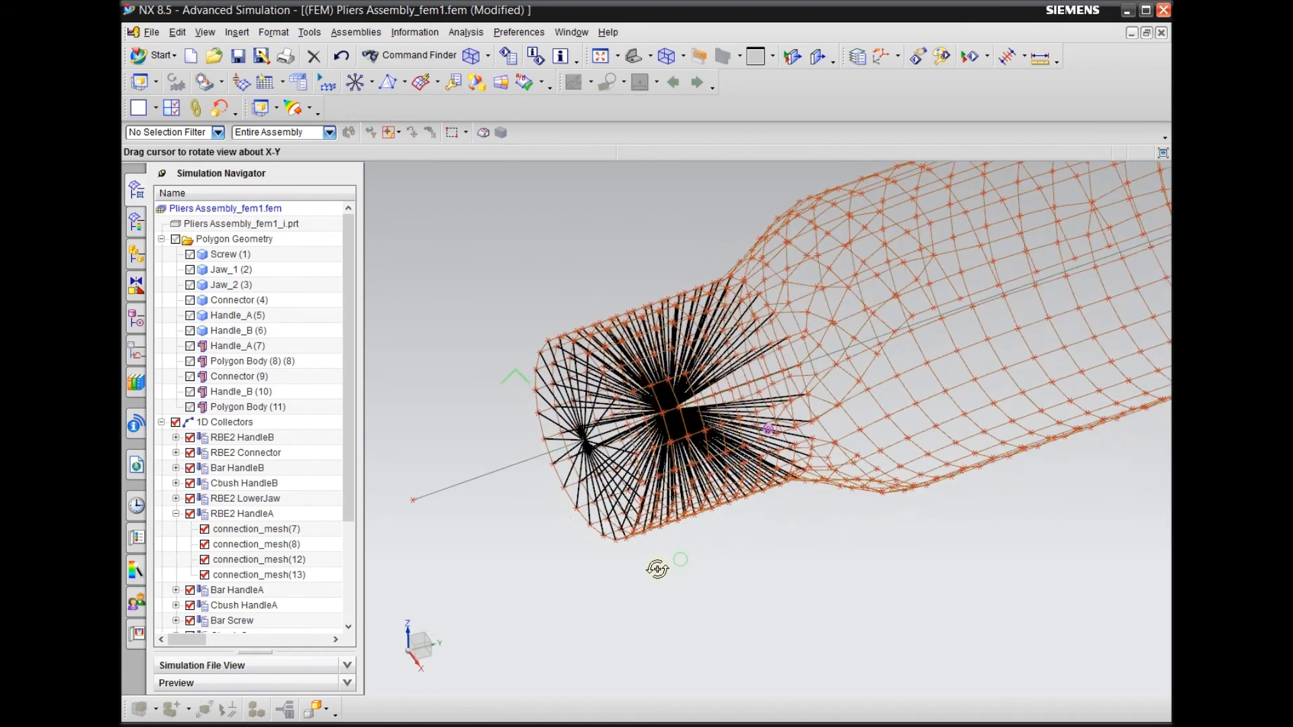
scroll(581, 421, up, 3)
scroll(580, 422, down, 5)
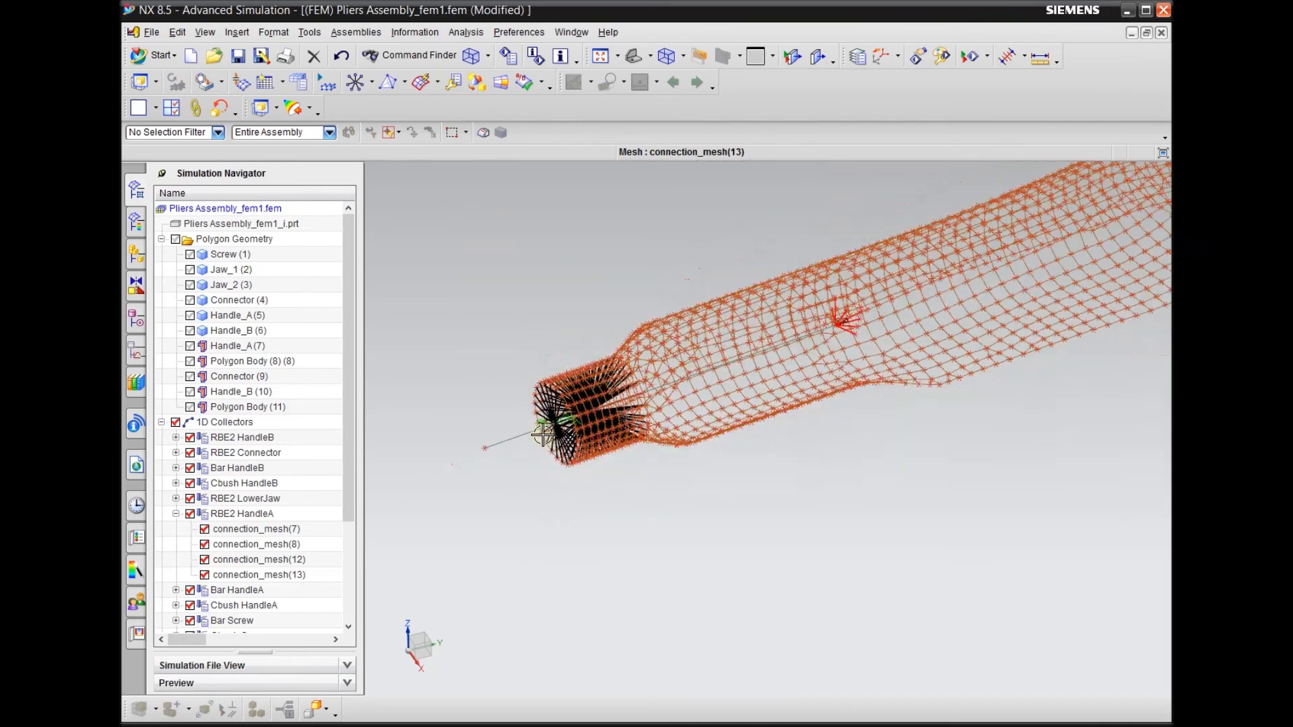
middle_drag(620, 491, 681, 534)
scroll(495, 427, down, 2)
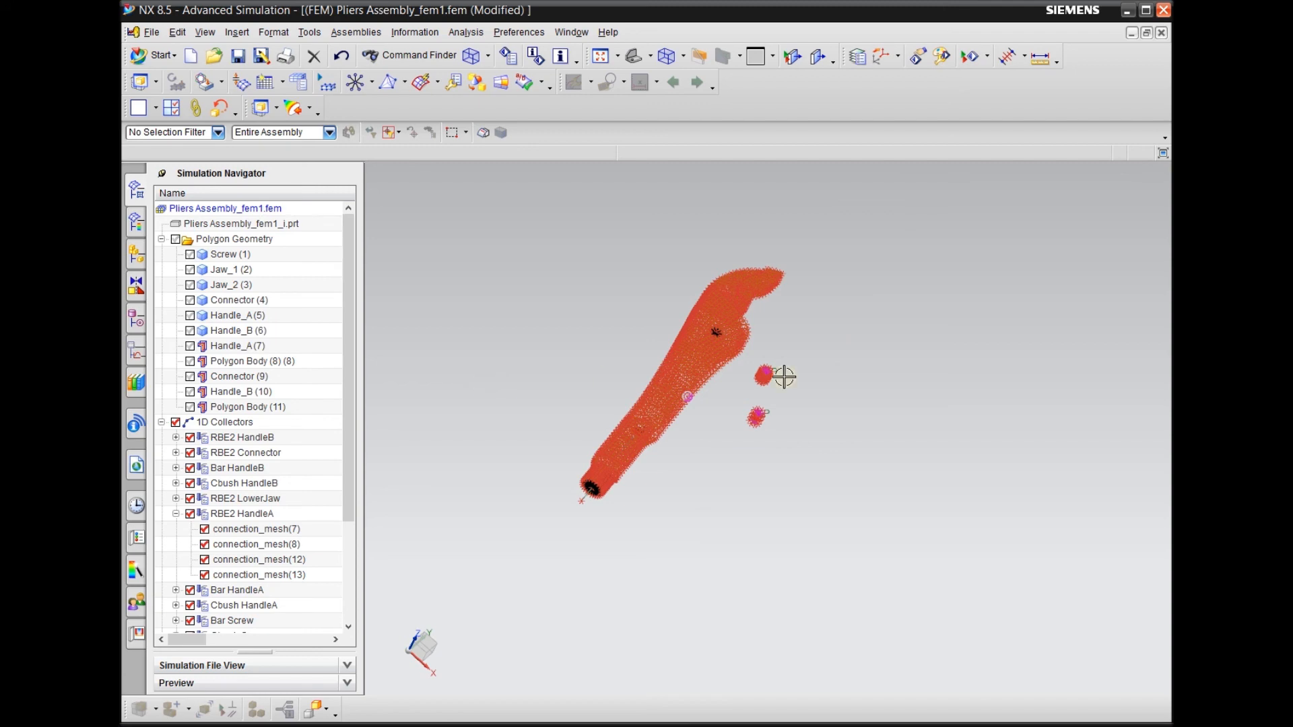
scroll(817, 375, up, 8)
scroll(758, 370, down, 3)
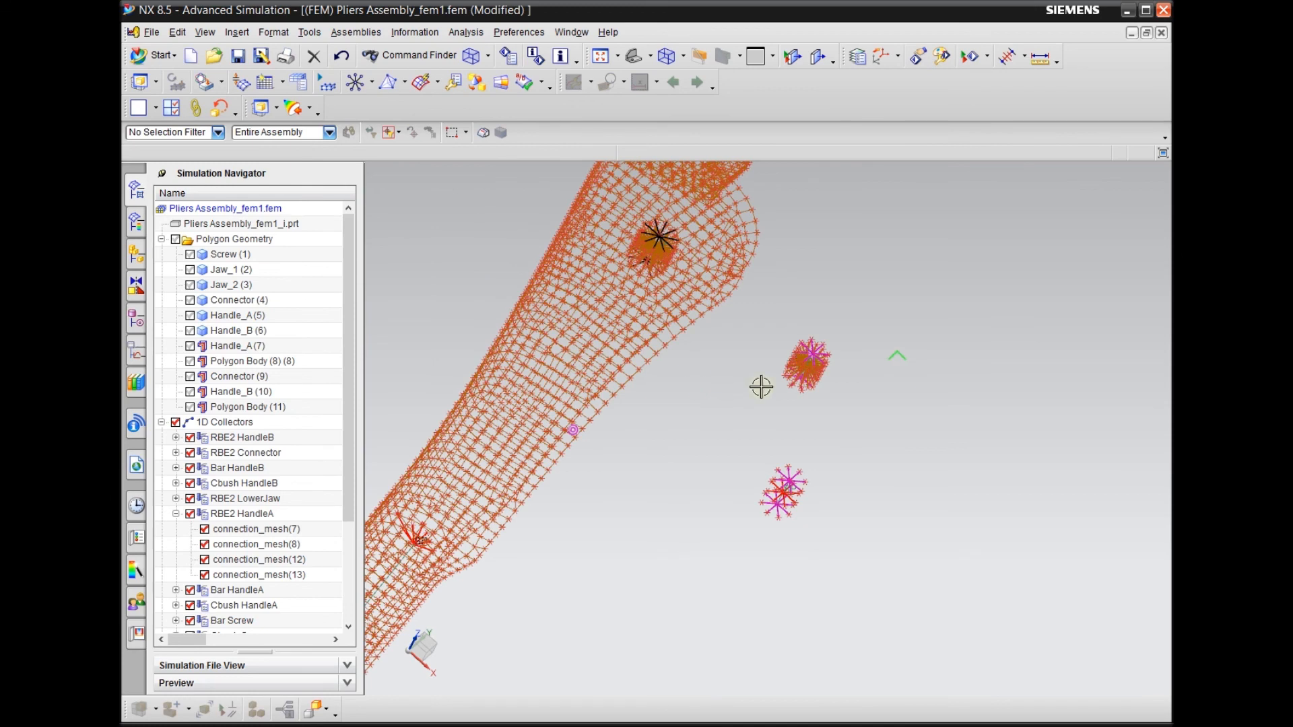
scroll(752, 391, down, 3)
mouse_move(771, 384)
middle_down()
mouse_move(756, 383)
mouse_move(787, 397)
middle_up()
scroll(842, 419, up, 5)
scroll(775, 423, down, 6)
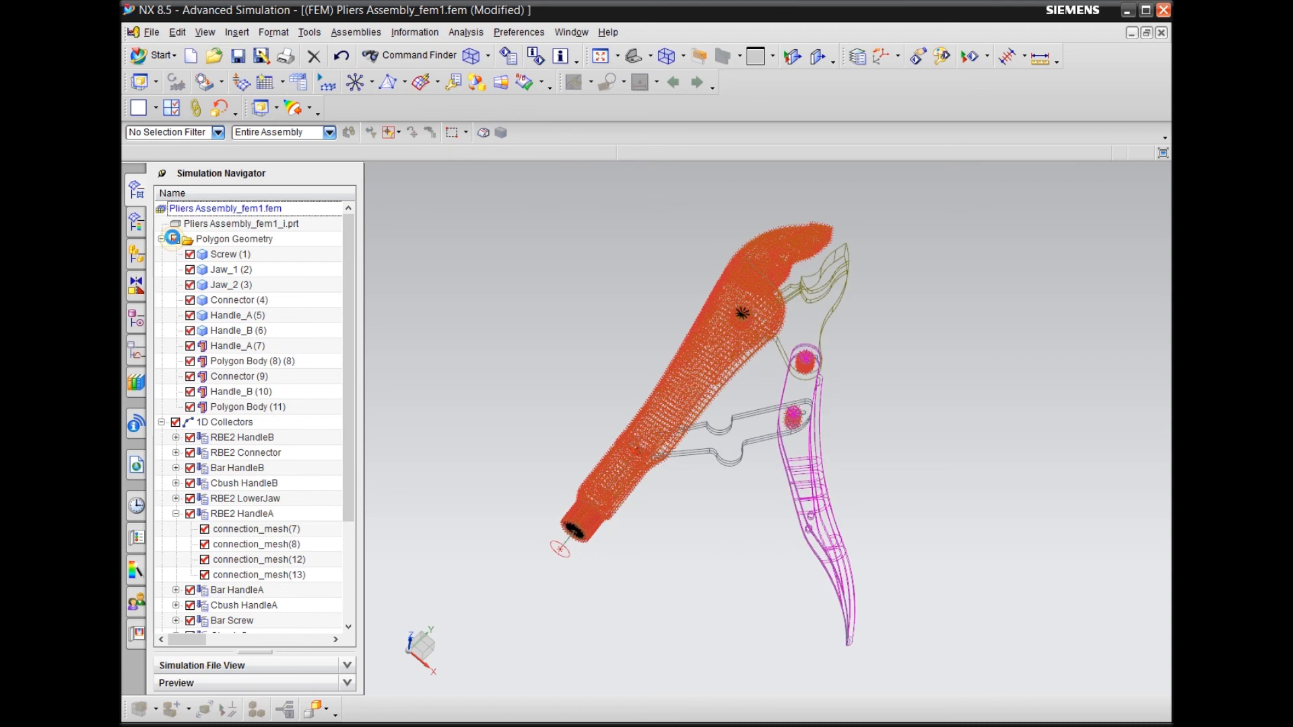
Collapse the Polygon Geometry and RBE2 HandleA branches and hide the 2D and 3D collectors, leaving only the 1D elements displayed
click(162, 239)
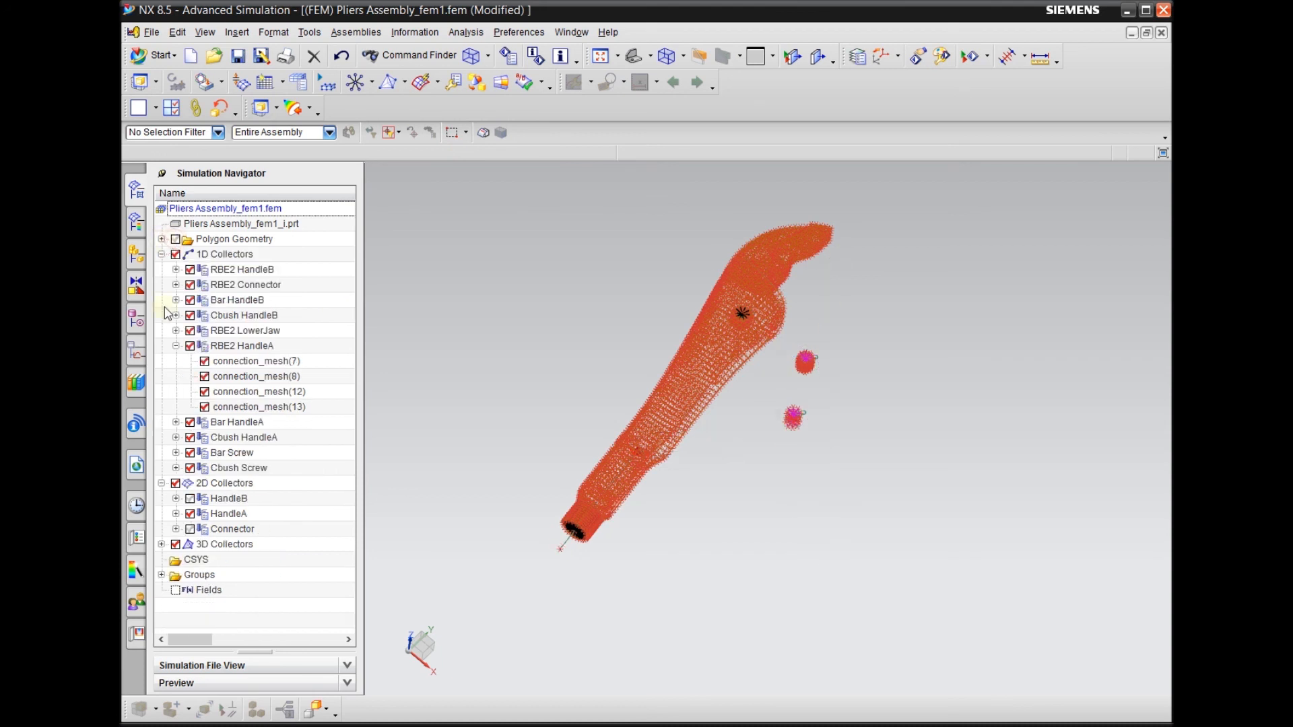
click(176, 345)
click(175, 422)
click(175, 422)
click(175, 422)
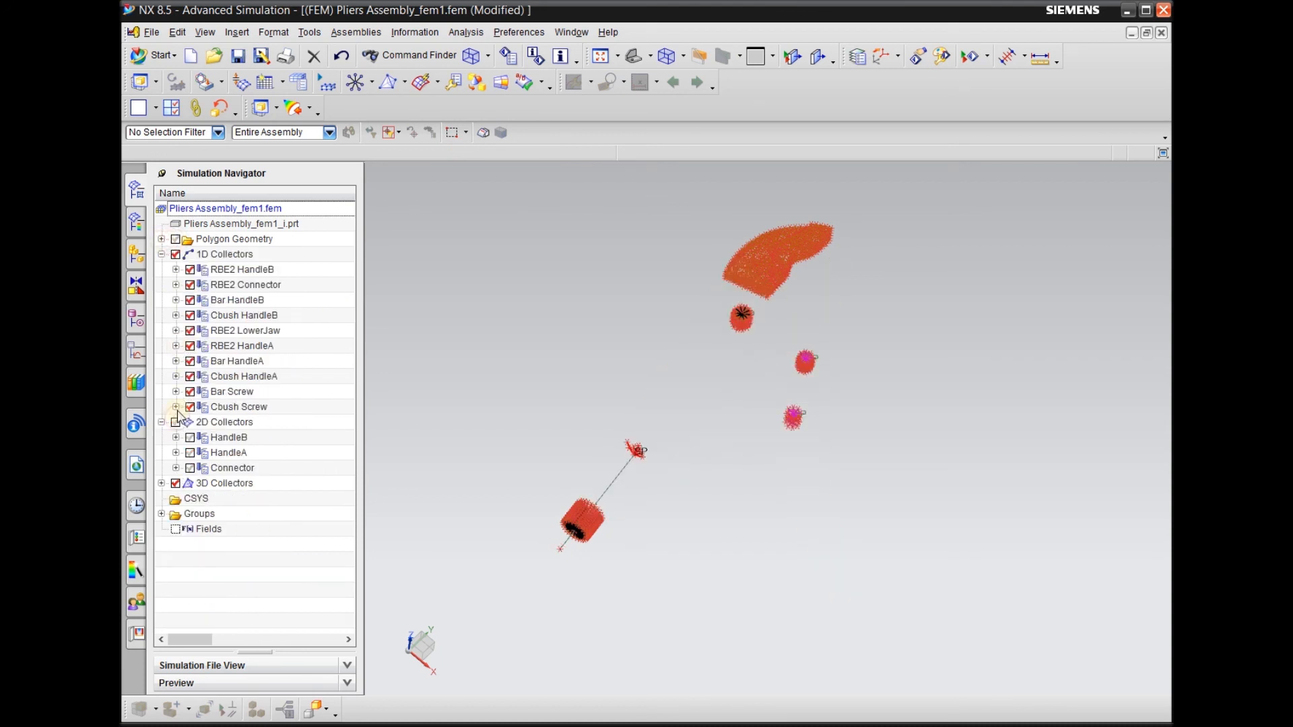
click(176, 483)
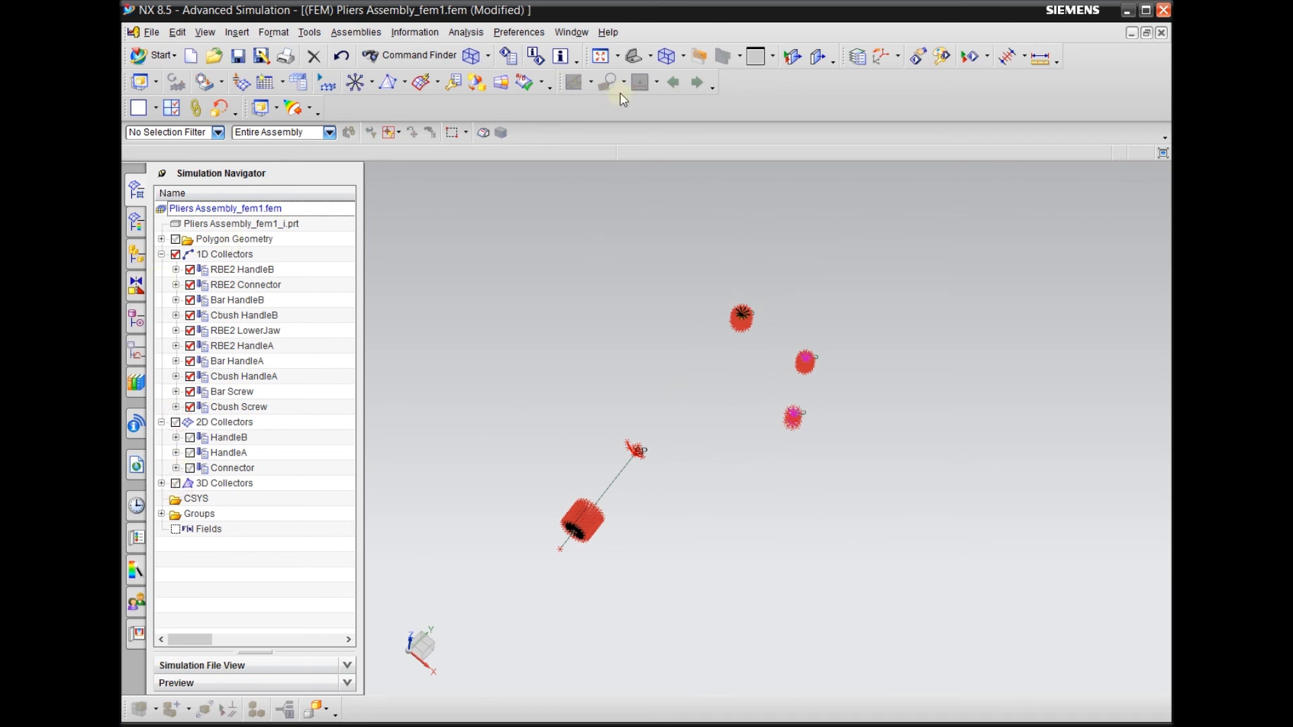
Highlight the 1D manual meshes in the Bar HandleB and Bar HandleA collectors to identify which pin each one represents
scroll(878, 374, up, 6)
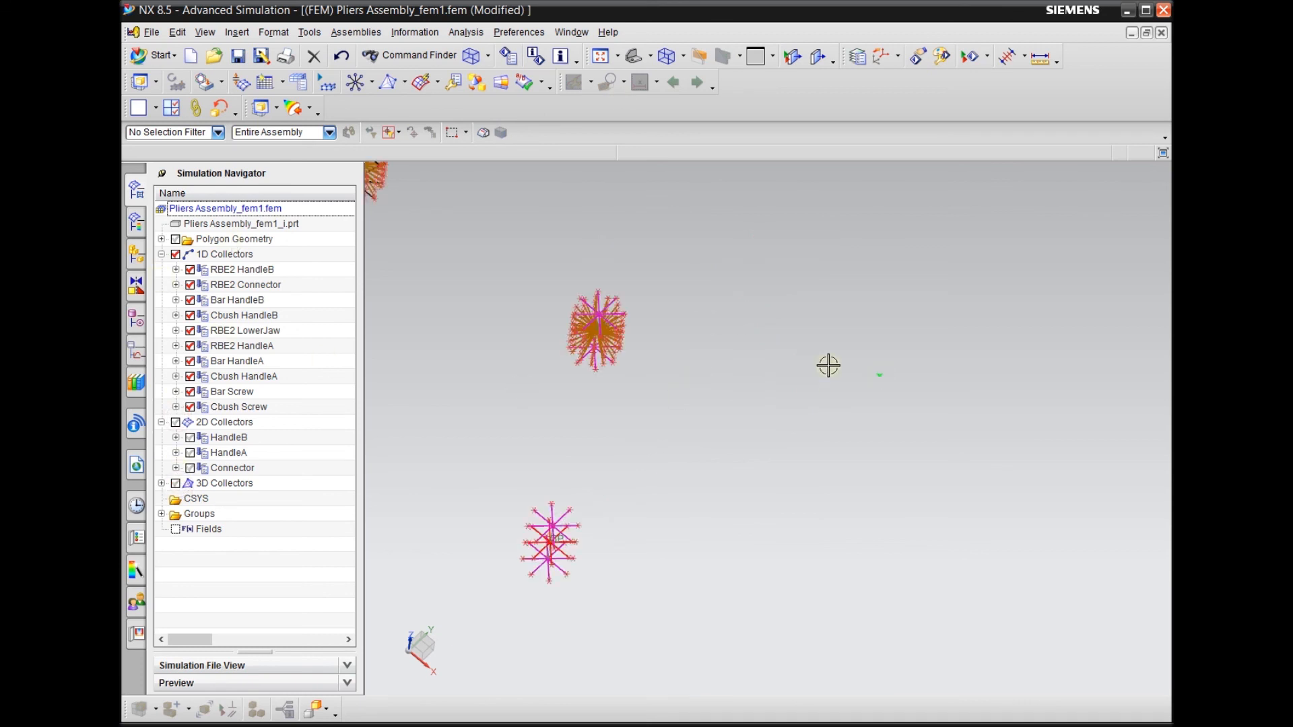
middle_drag(753, 373, 802, 381)
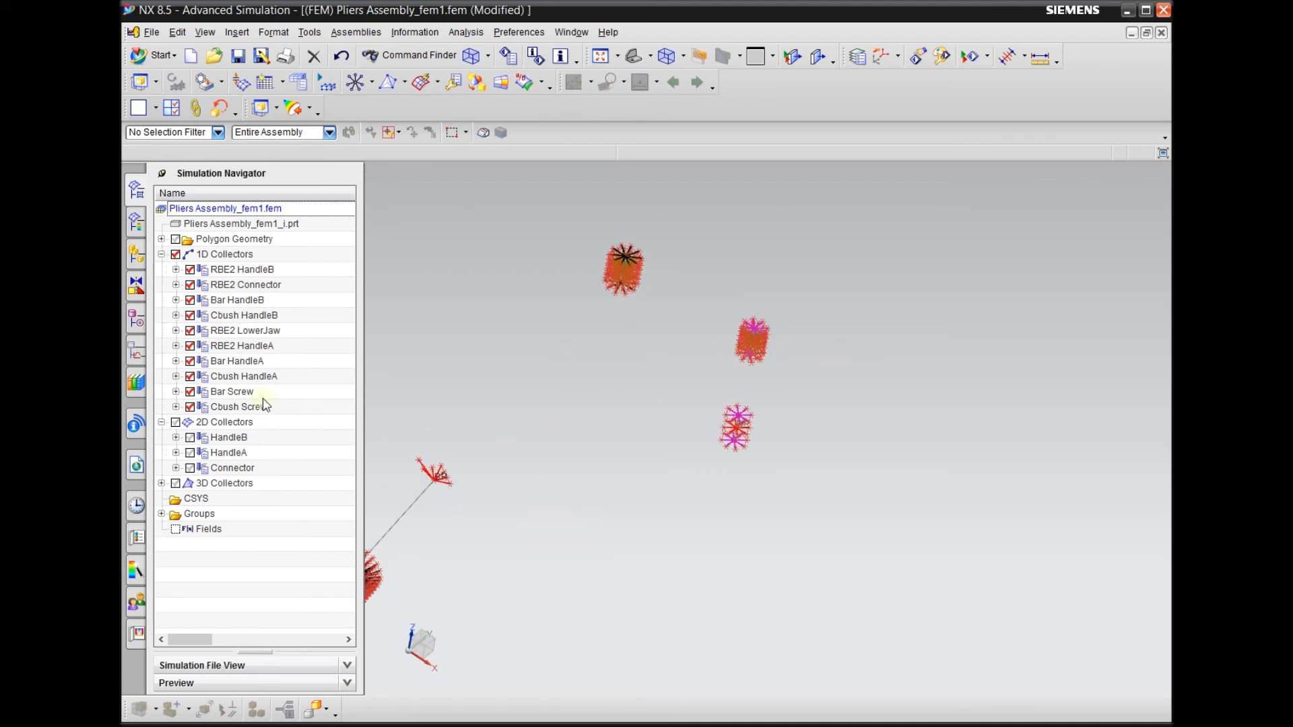
click(248, 362)
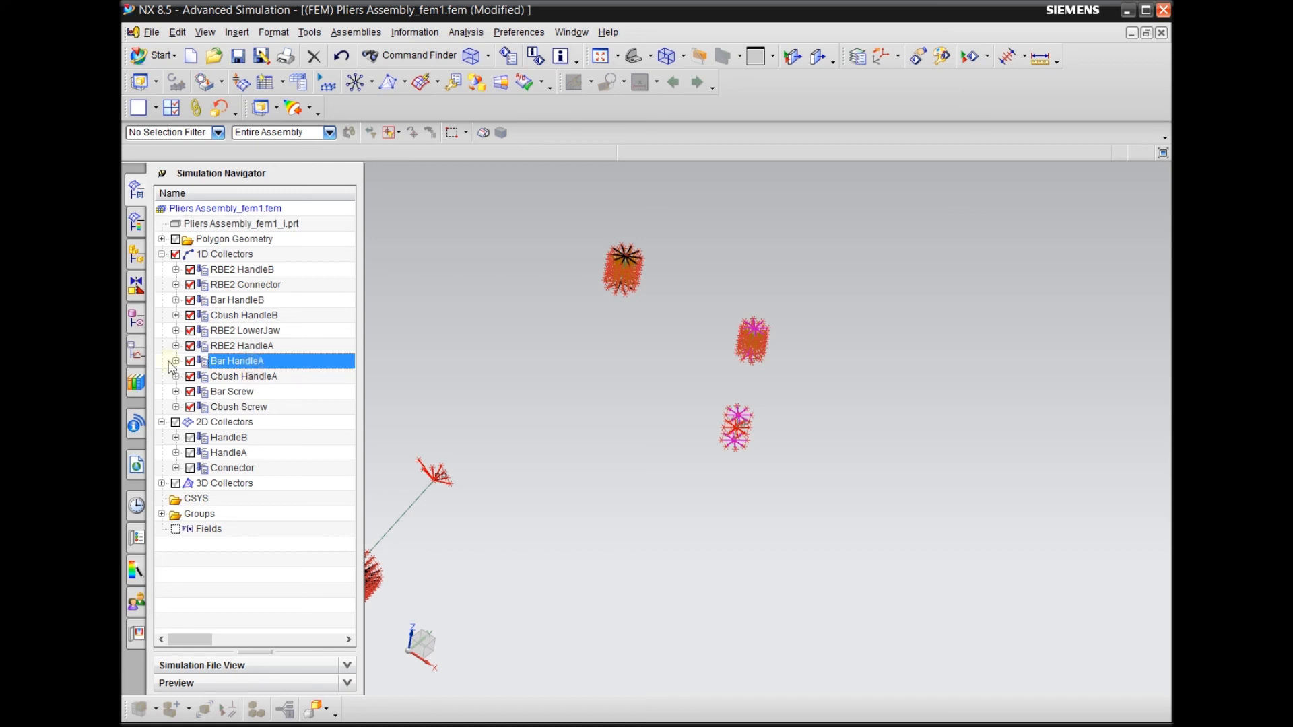
click(176, 361)
click(175, 360)
click(175, 300)
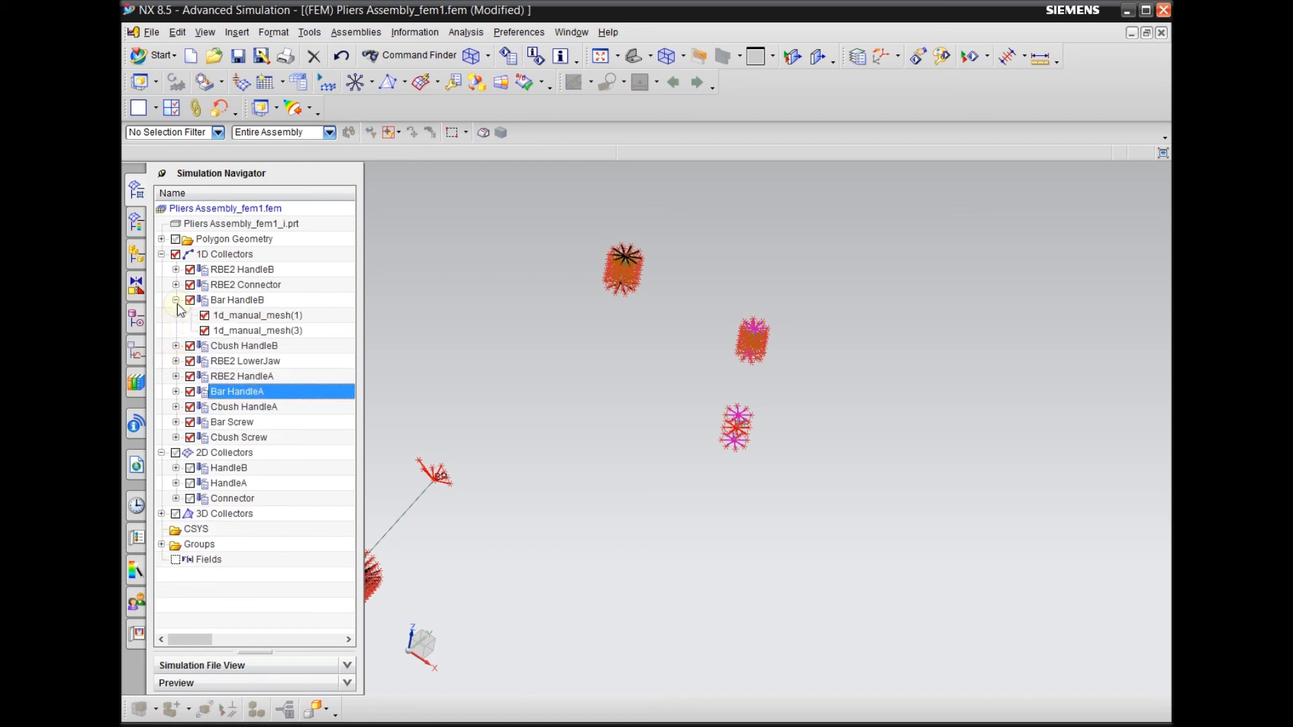
click(253, 300)
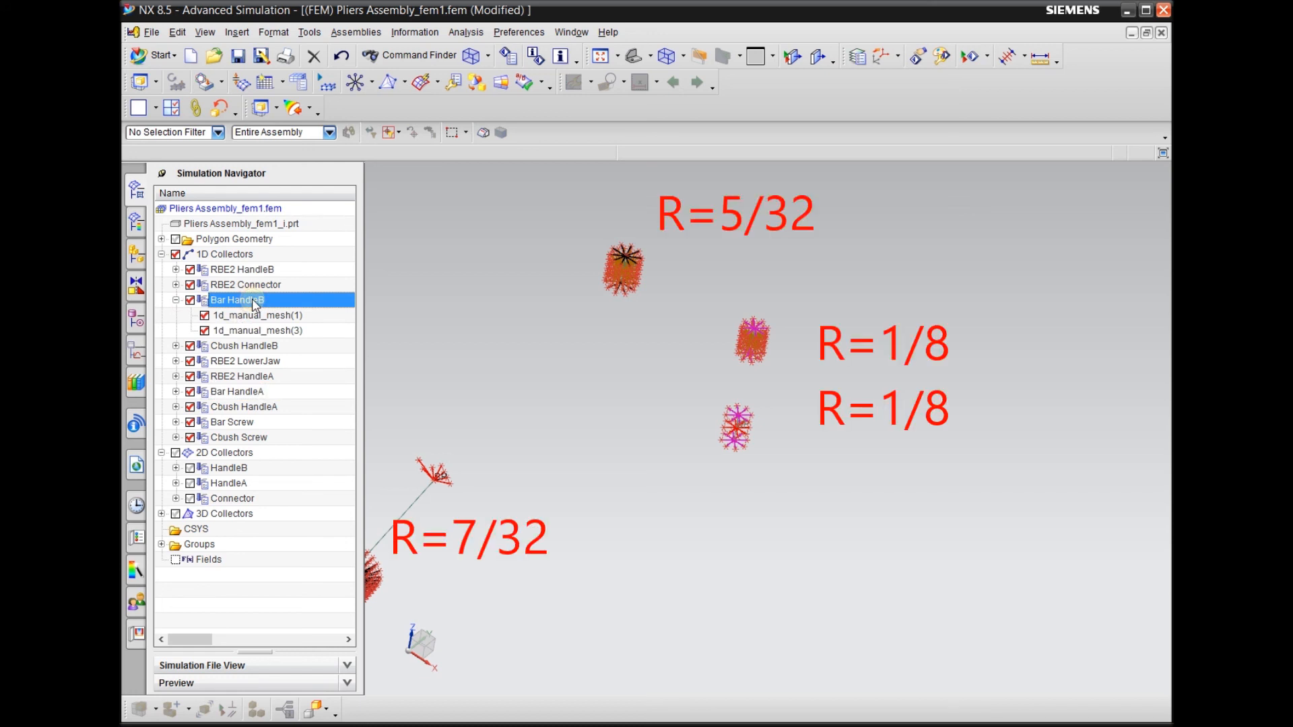
click(293, 319)
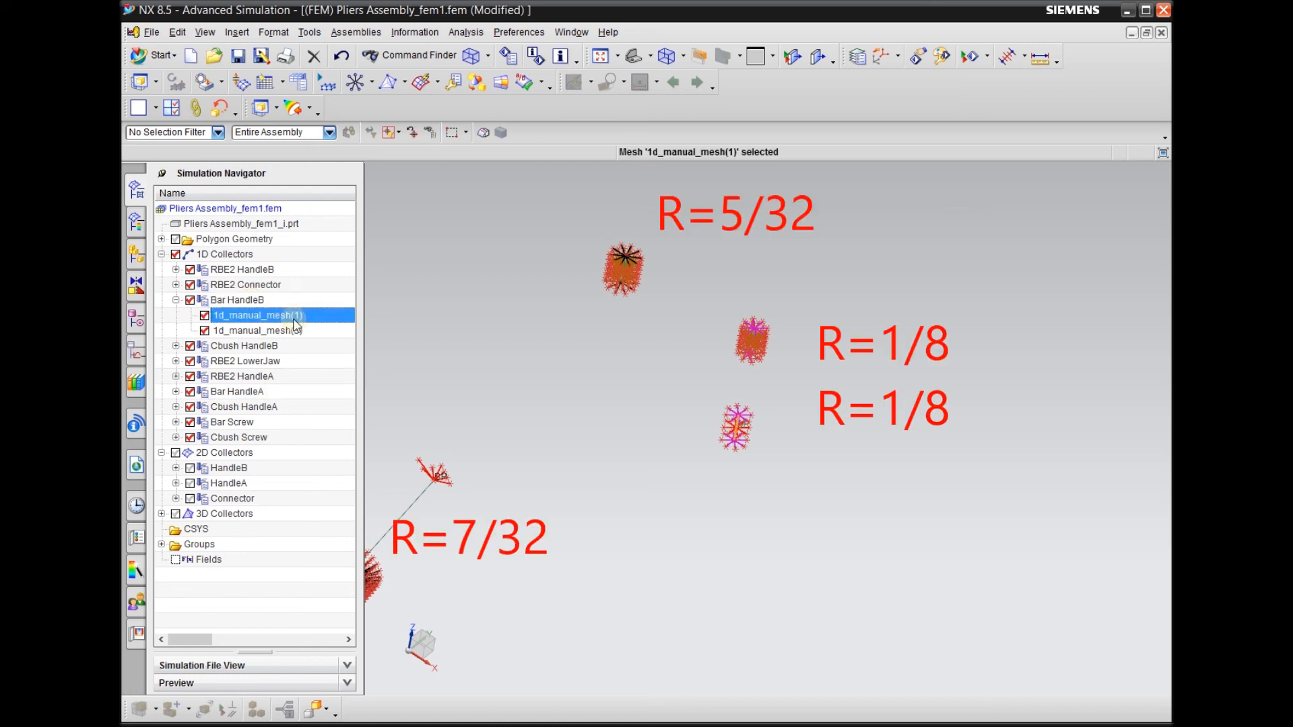
click(306, 330)
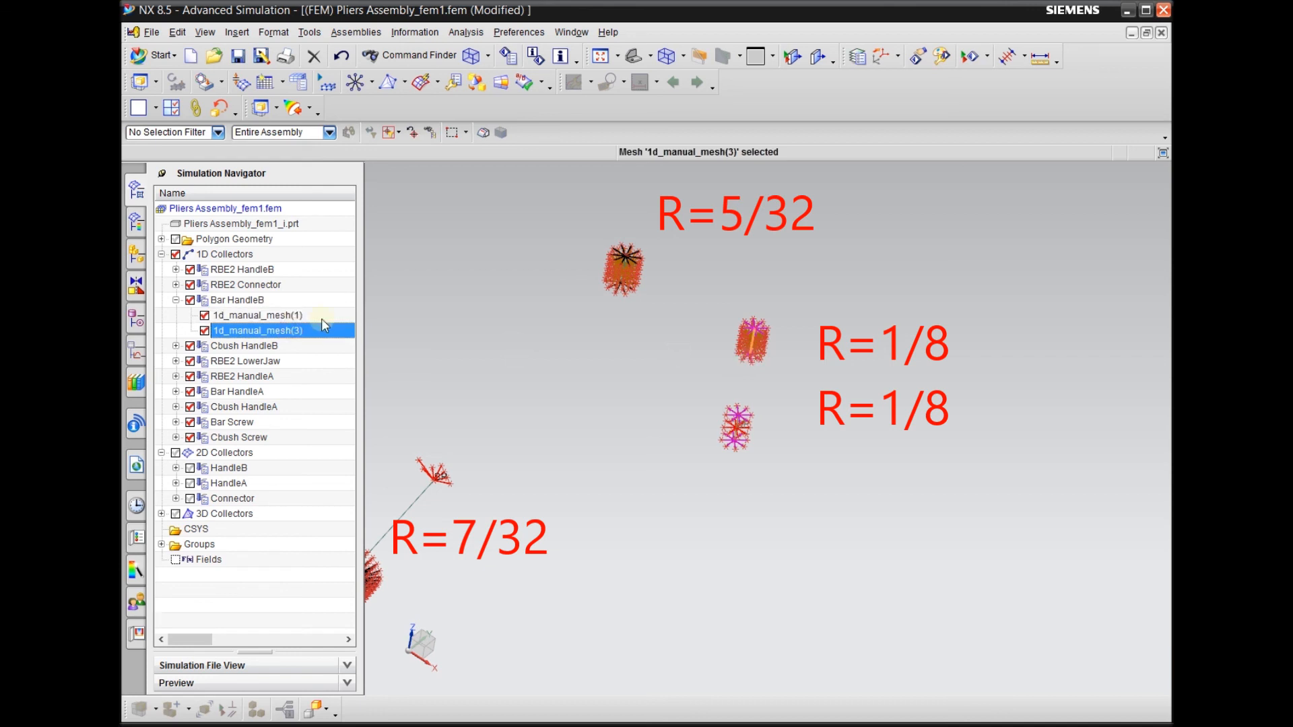
click(264, 315)
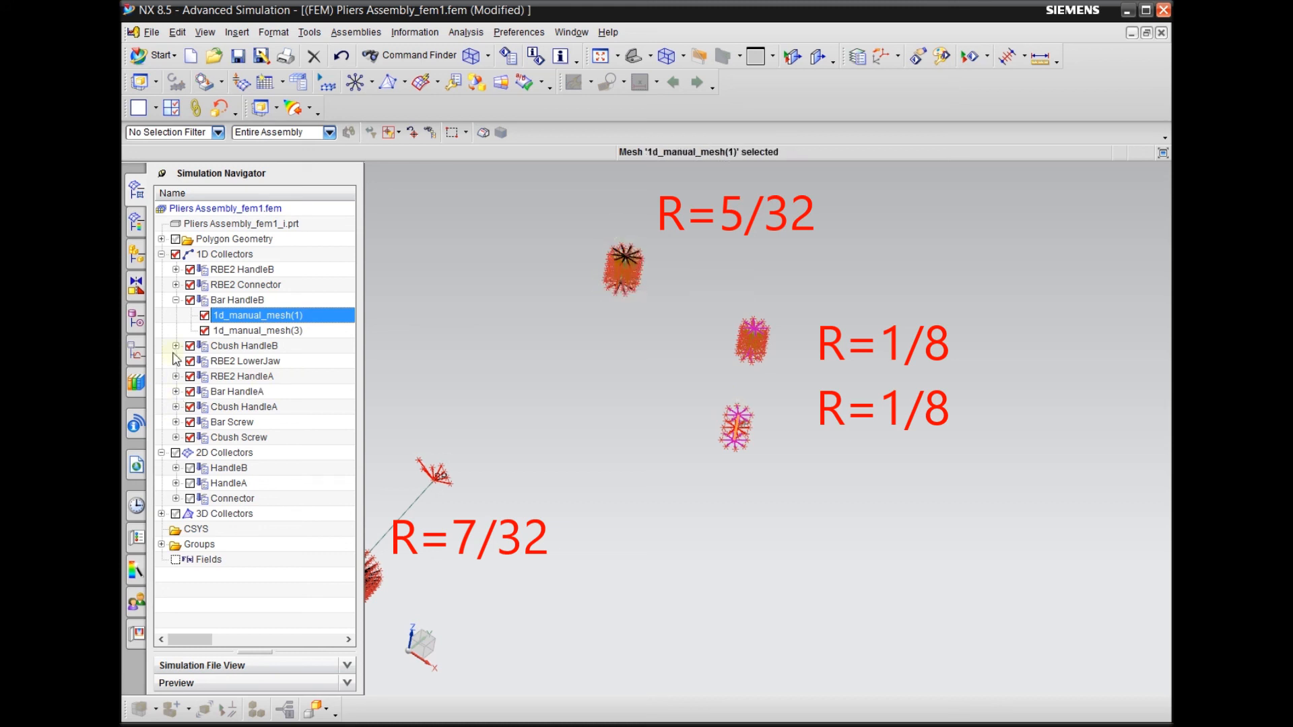
click(175, 391)
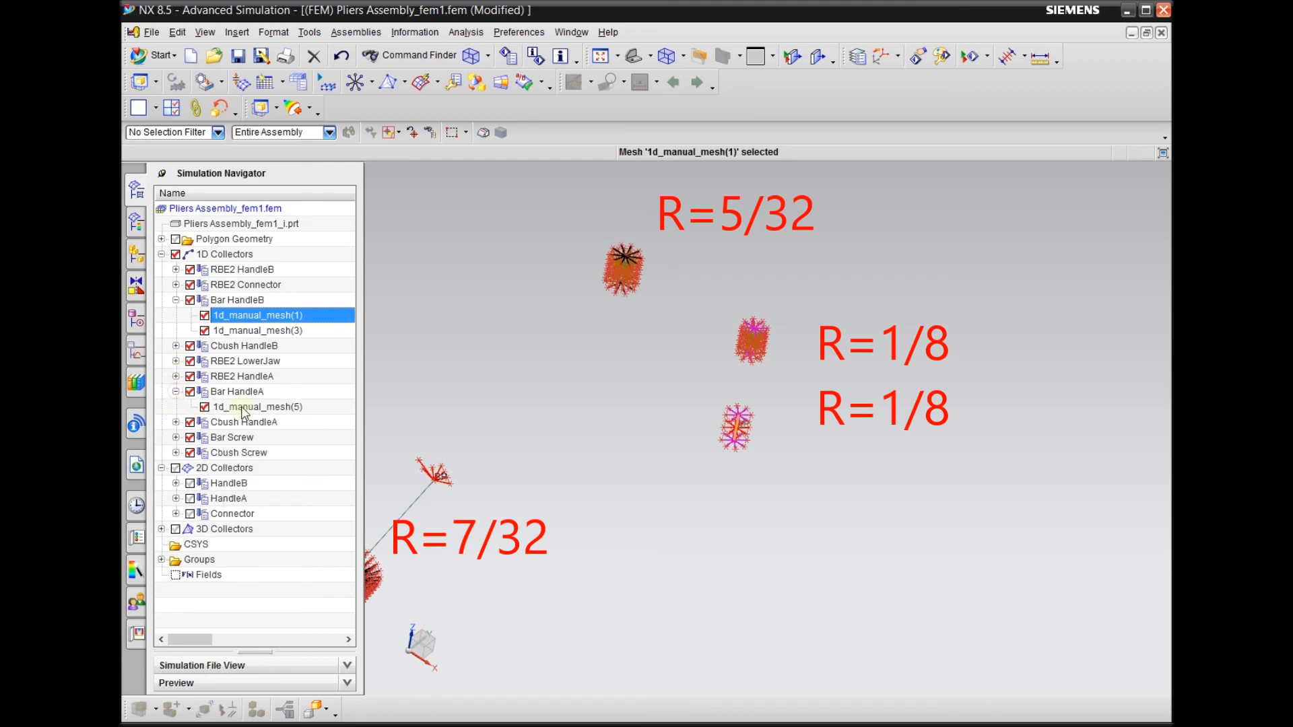
click(257, 407)
middle_drag(573, 292, 678, 297)
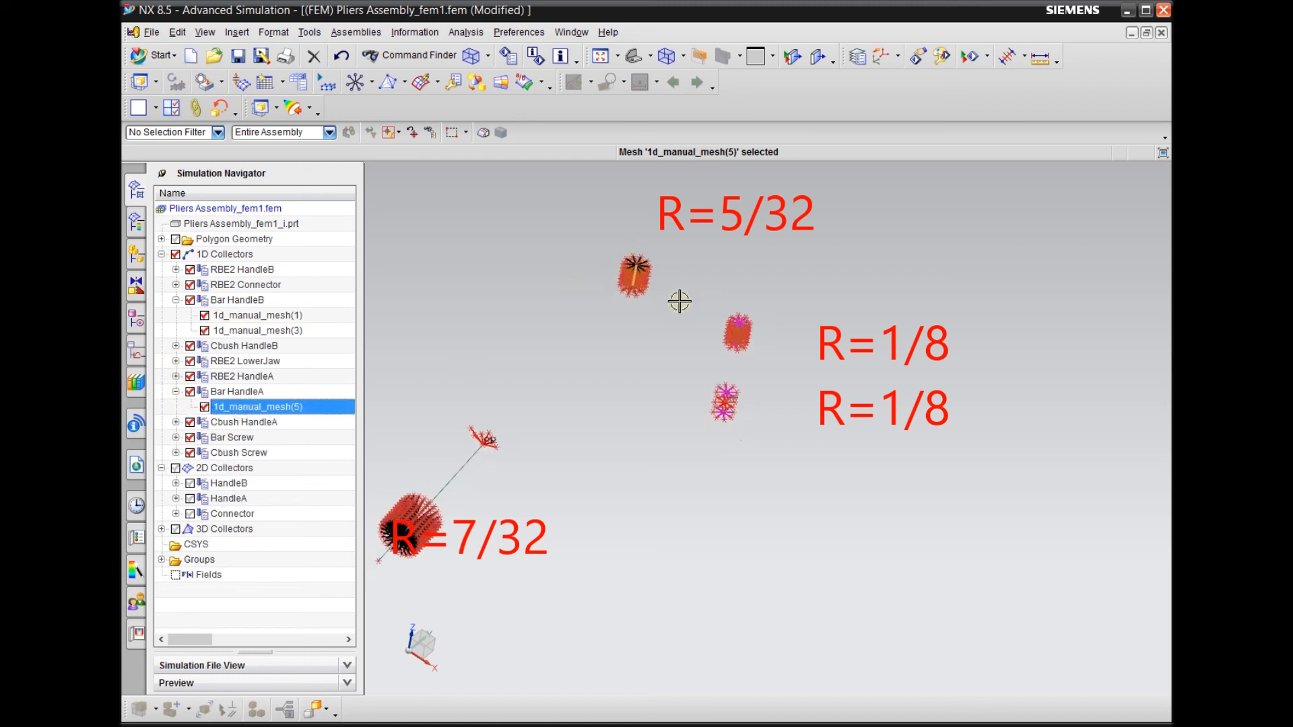
Examine the pins covered by the Bar HandleB collector and its manual meshes in a closer view
click(252, 303)
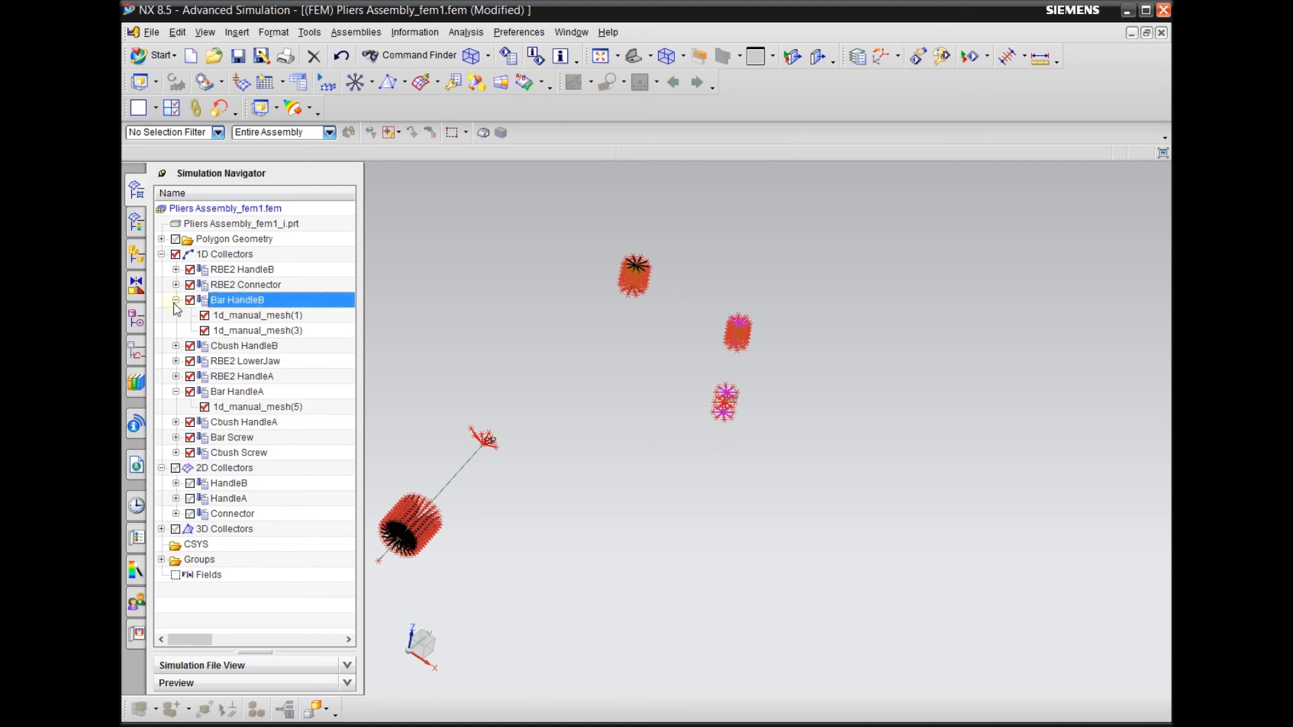
middle_drag(734, 367, 738, 332)
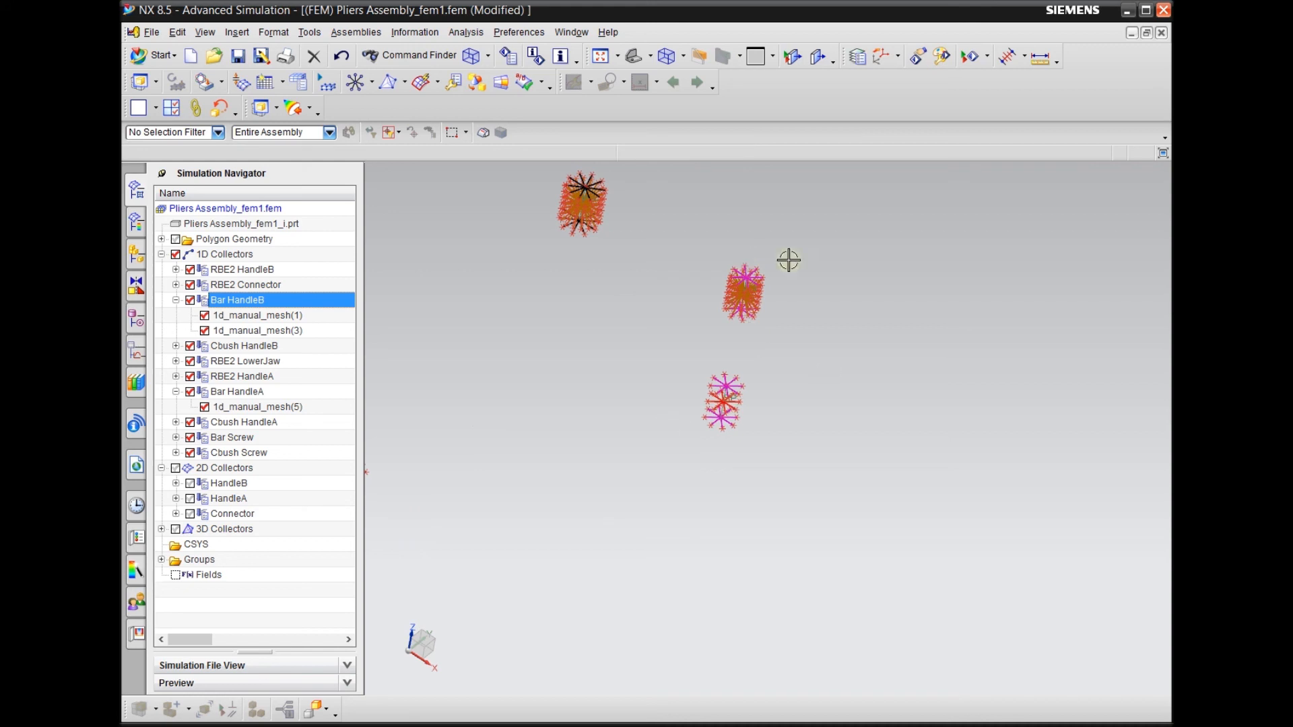
right_click(237, 301)
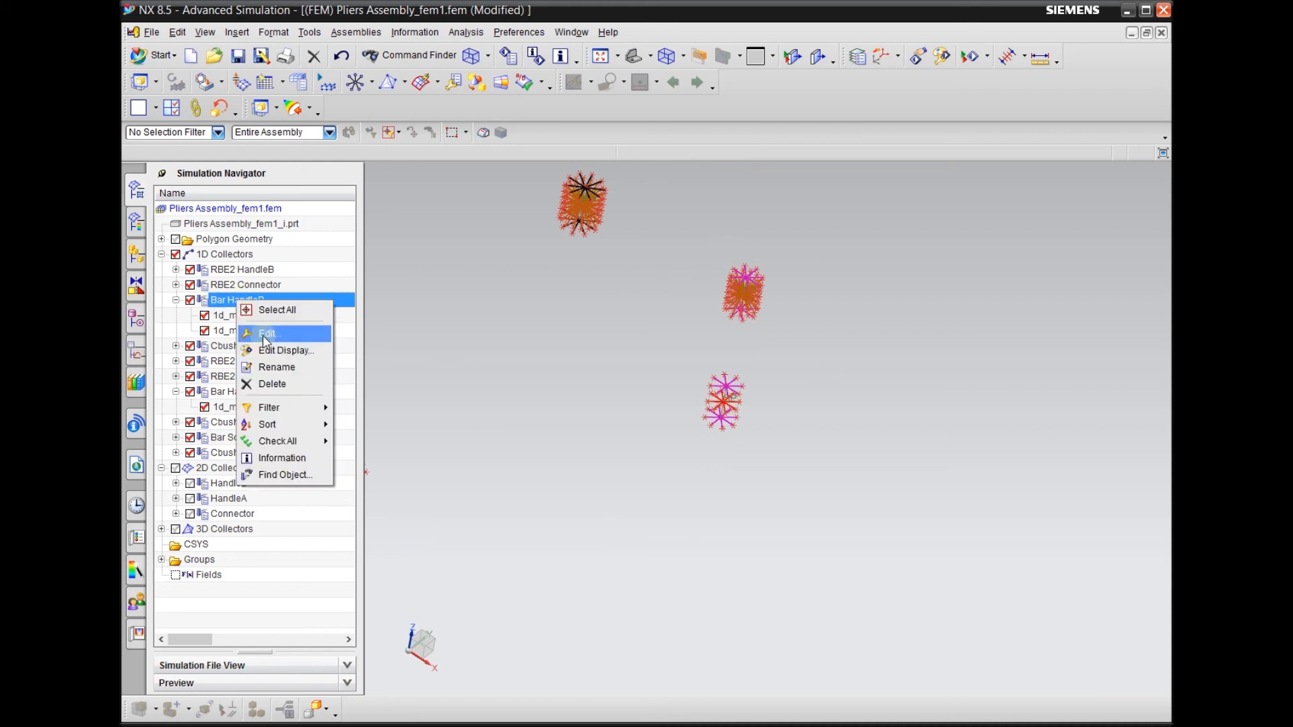
click(224, 300)
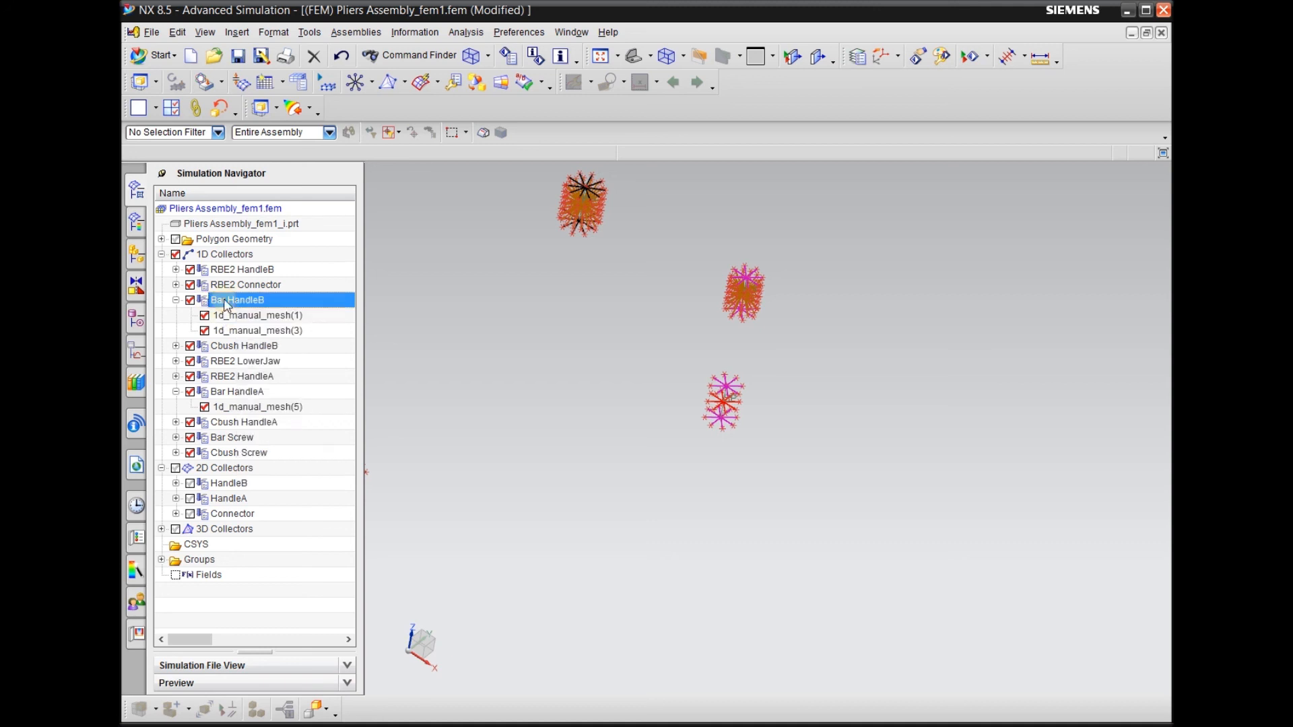
click(255, 304)
click(266, 313)
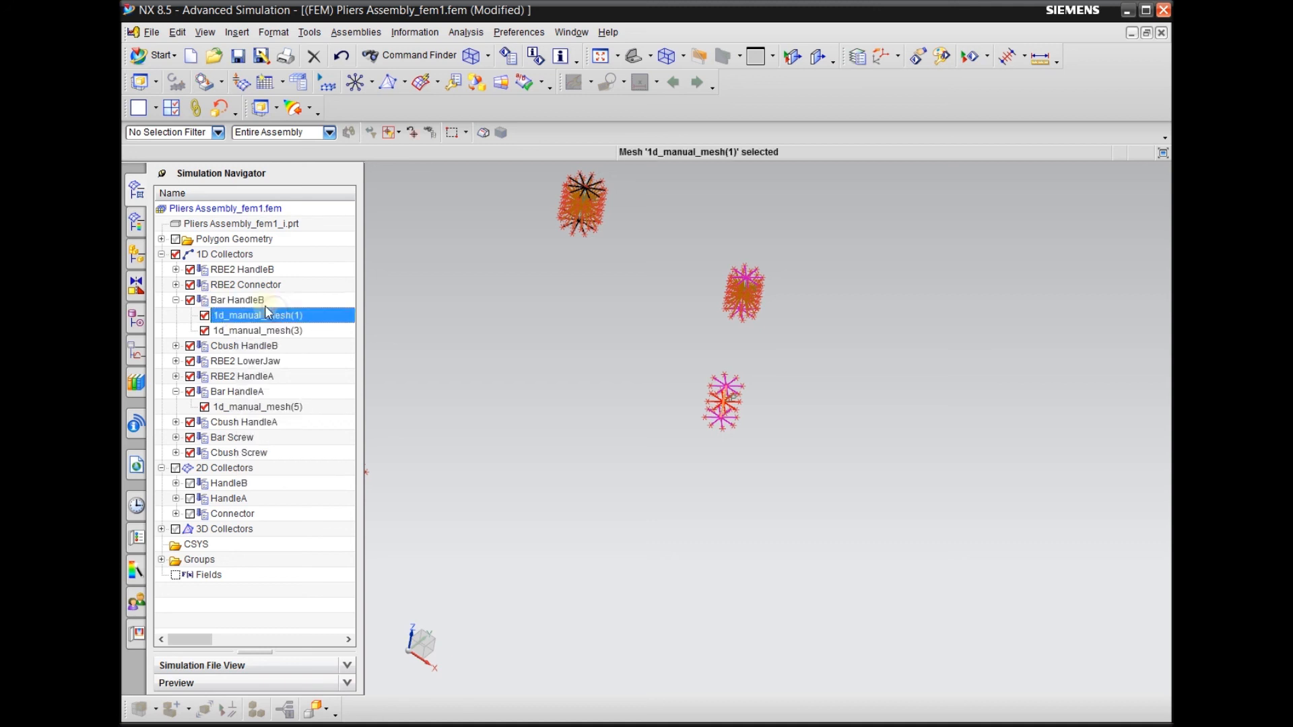
Assign the library material Steel to the PBAR1 property of the Bar HandleB collector
right_click(246, 303)
click(281, 332)
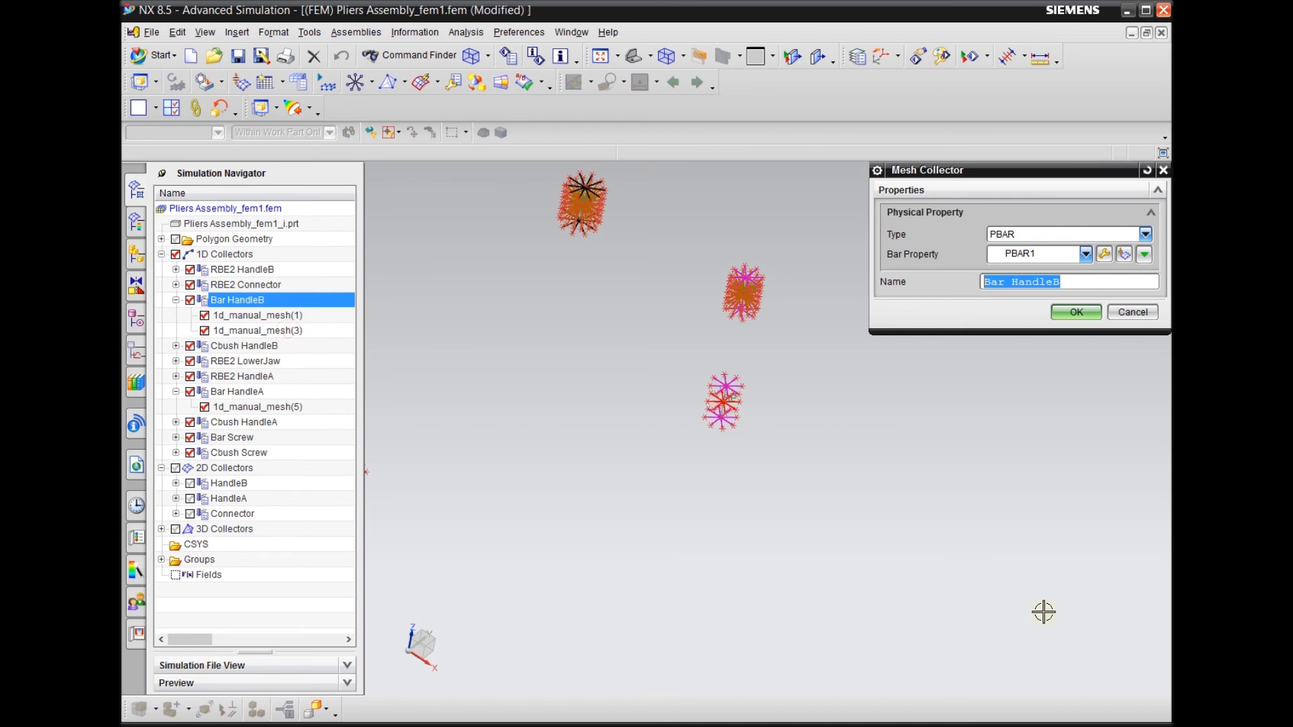
click(1111, 257)
click(1072, 300)
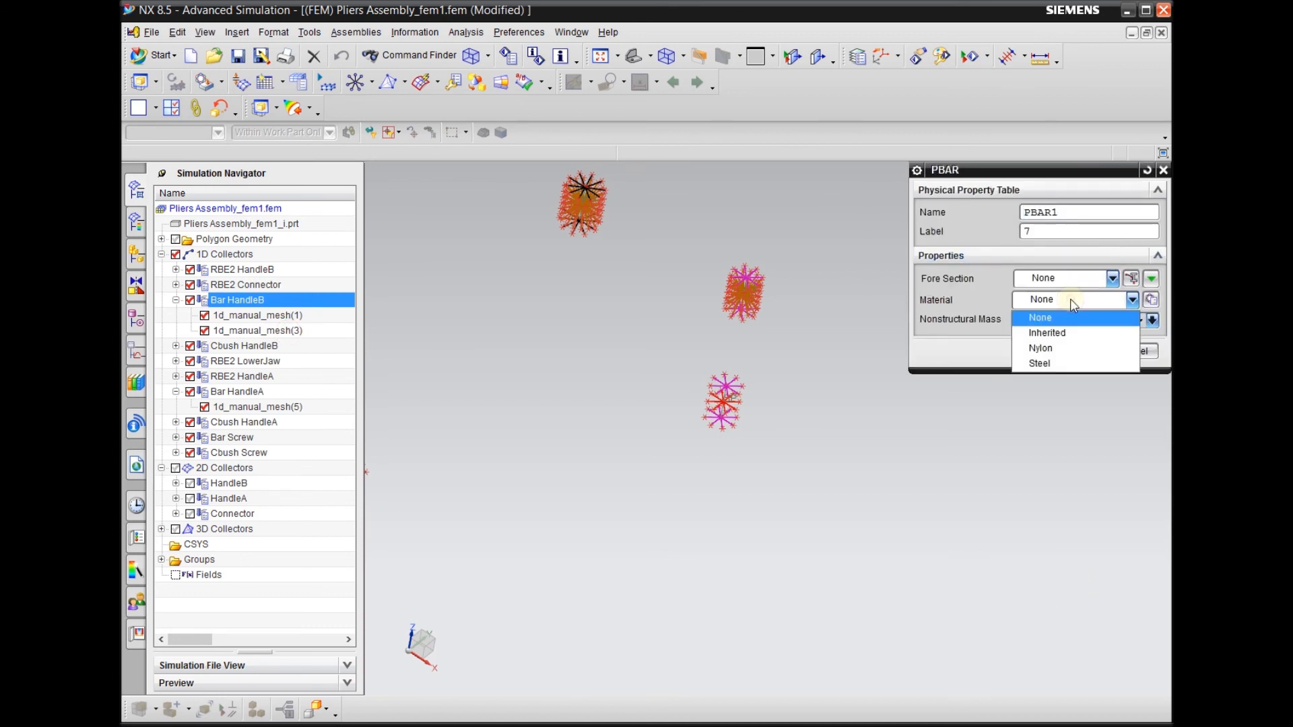
click(956, 346)
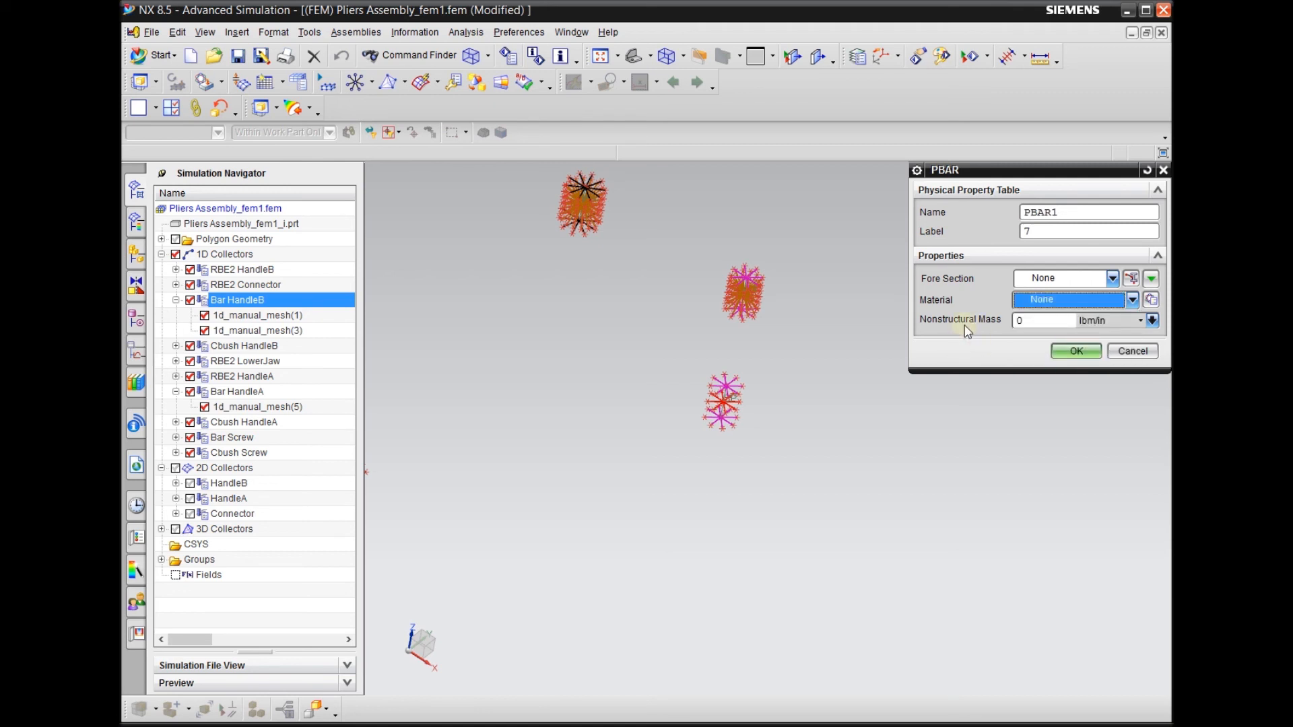
click(1052, 300)
click(1051, 300)
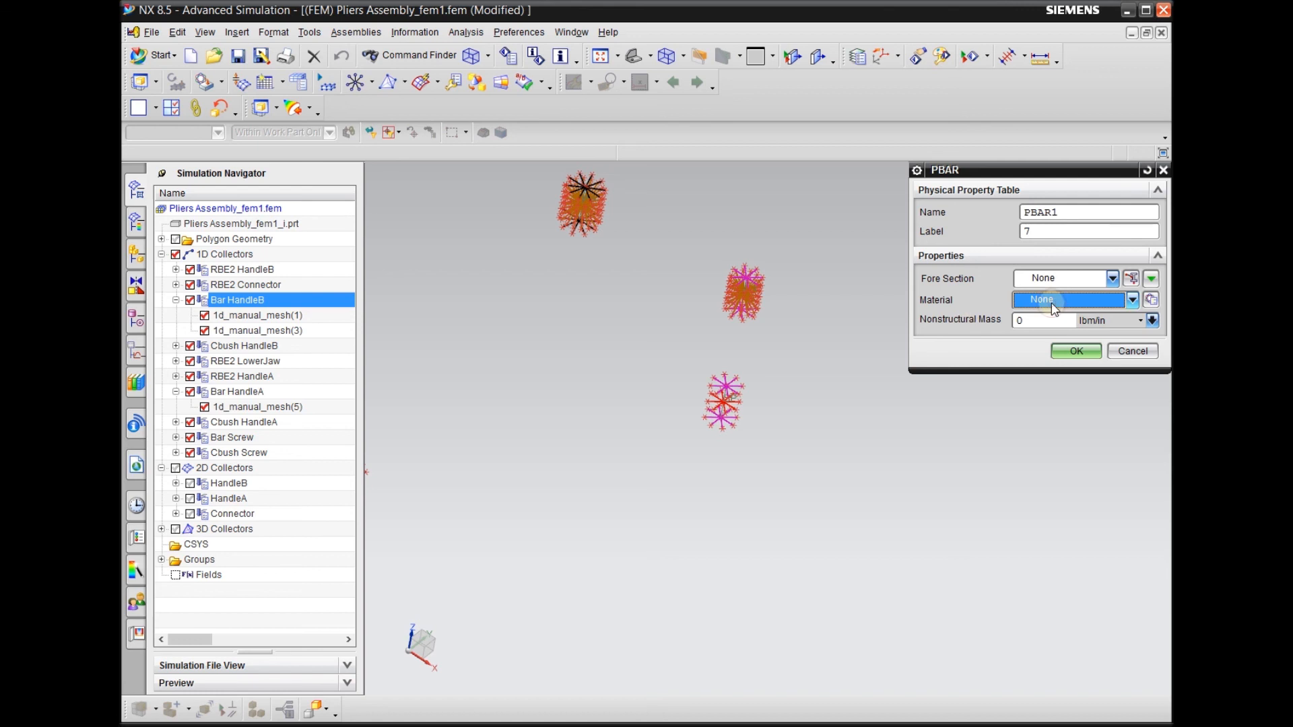
click(1150, 301)
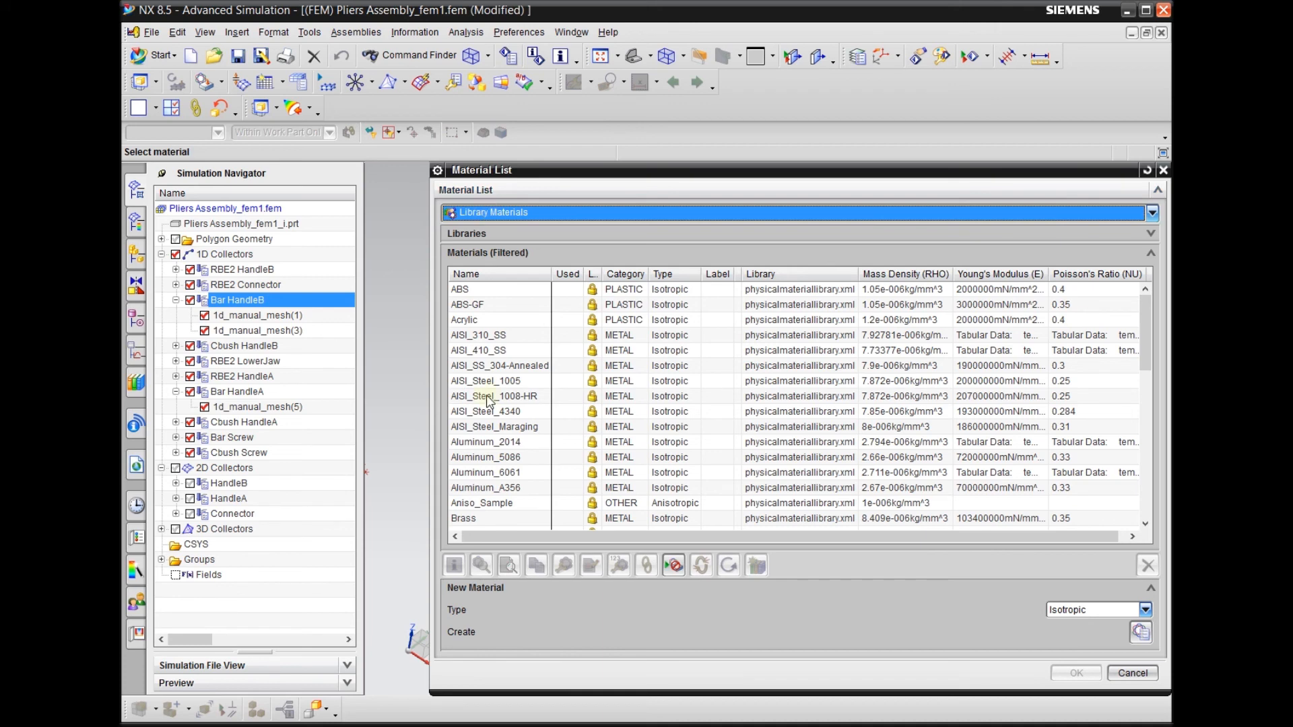
scroll(519, 451, down, 10)
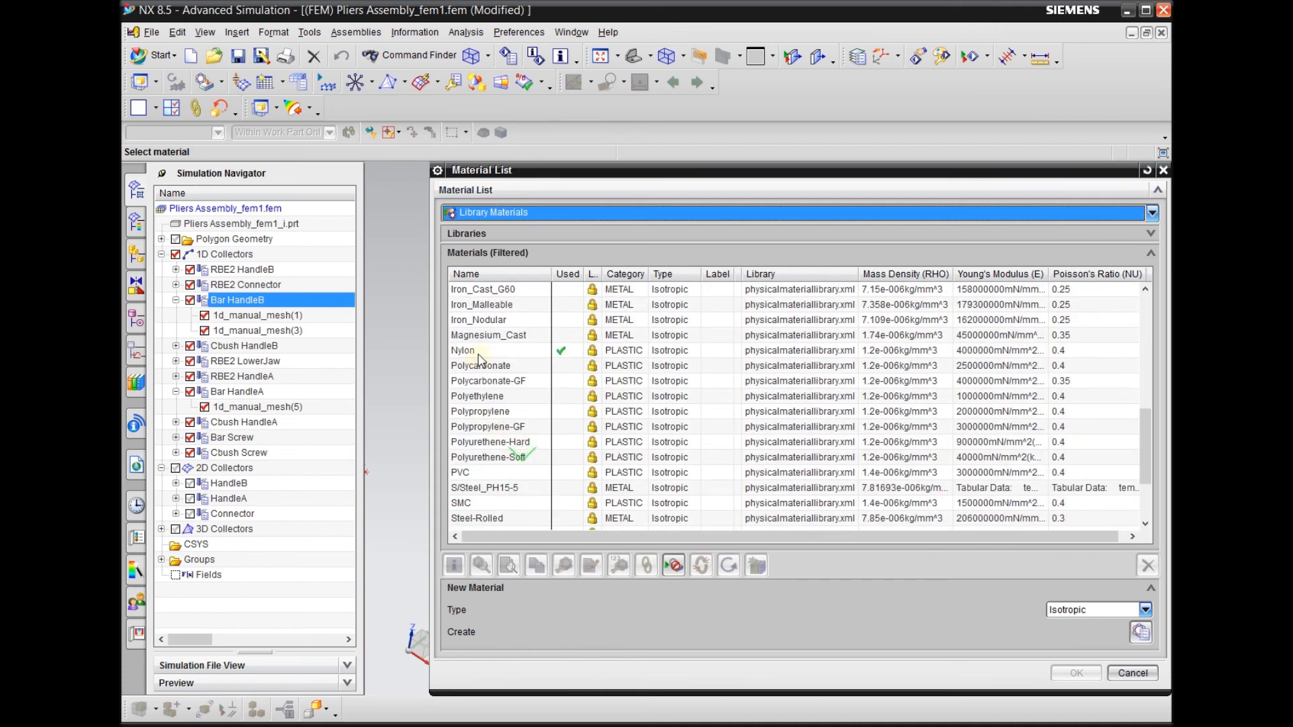
scroll(519, 449, down, 3)
click(481, 428)
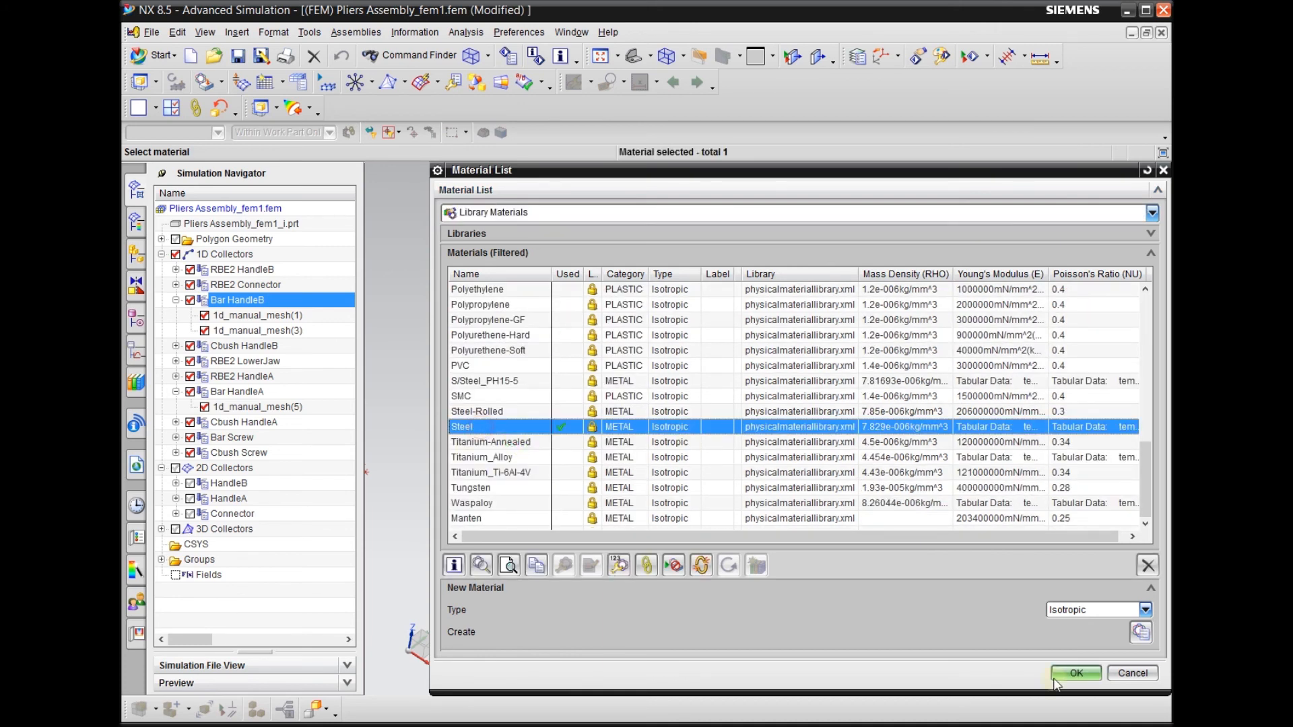
click(1076, 674)
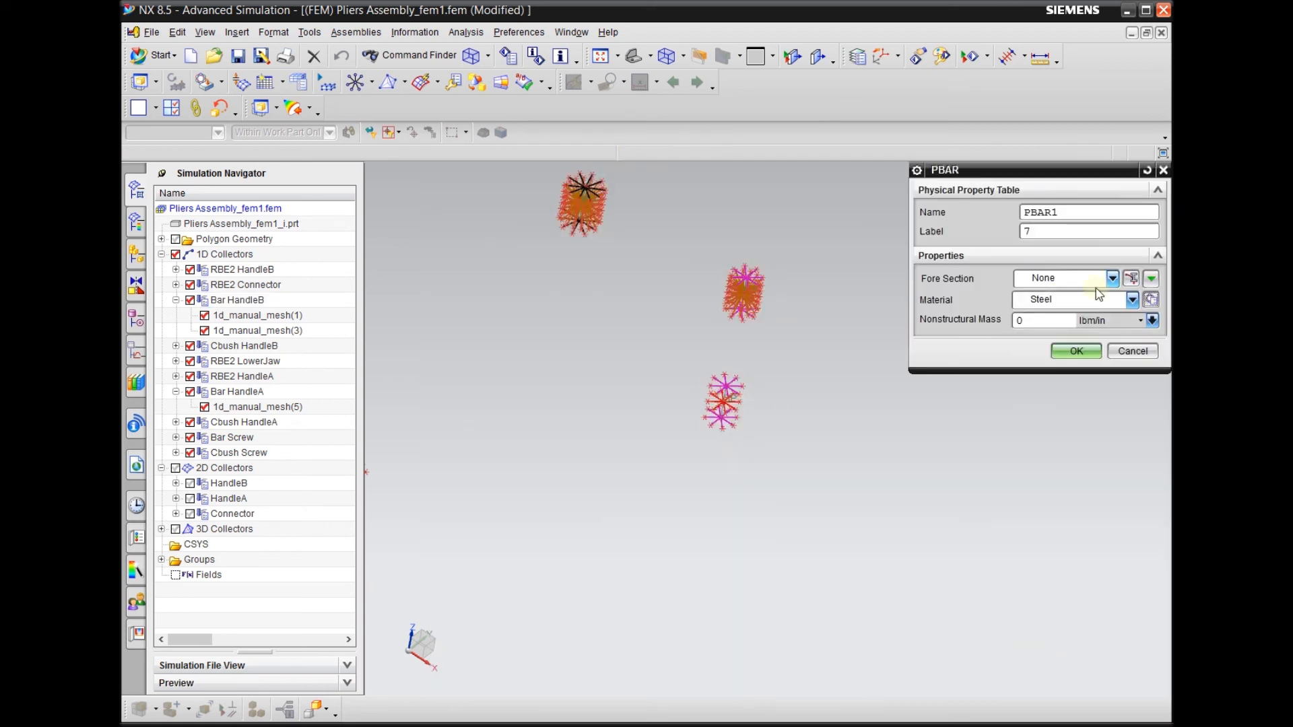
Create a ROD fore section with DIM1 of 1/8 in for PBAR1 and accept the Bar HandleB collector's edits
click(1131, 278)
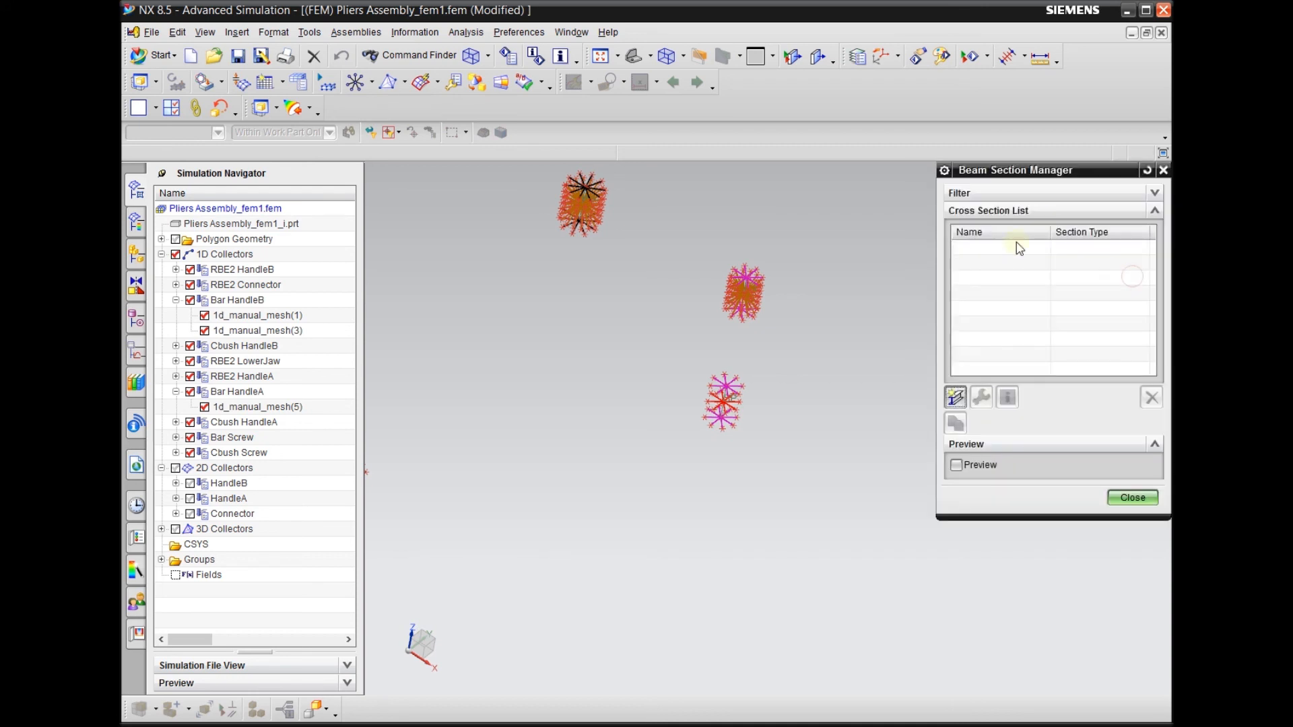
click(955, 397)
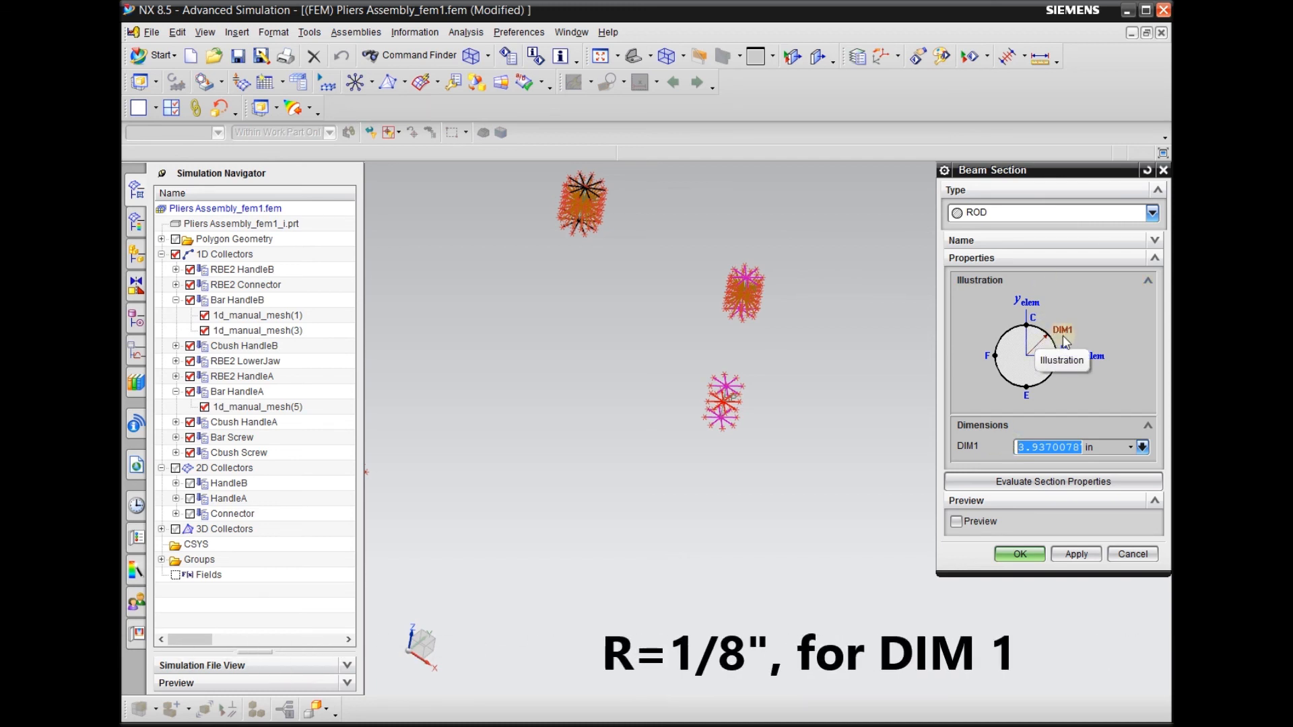
text(1)
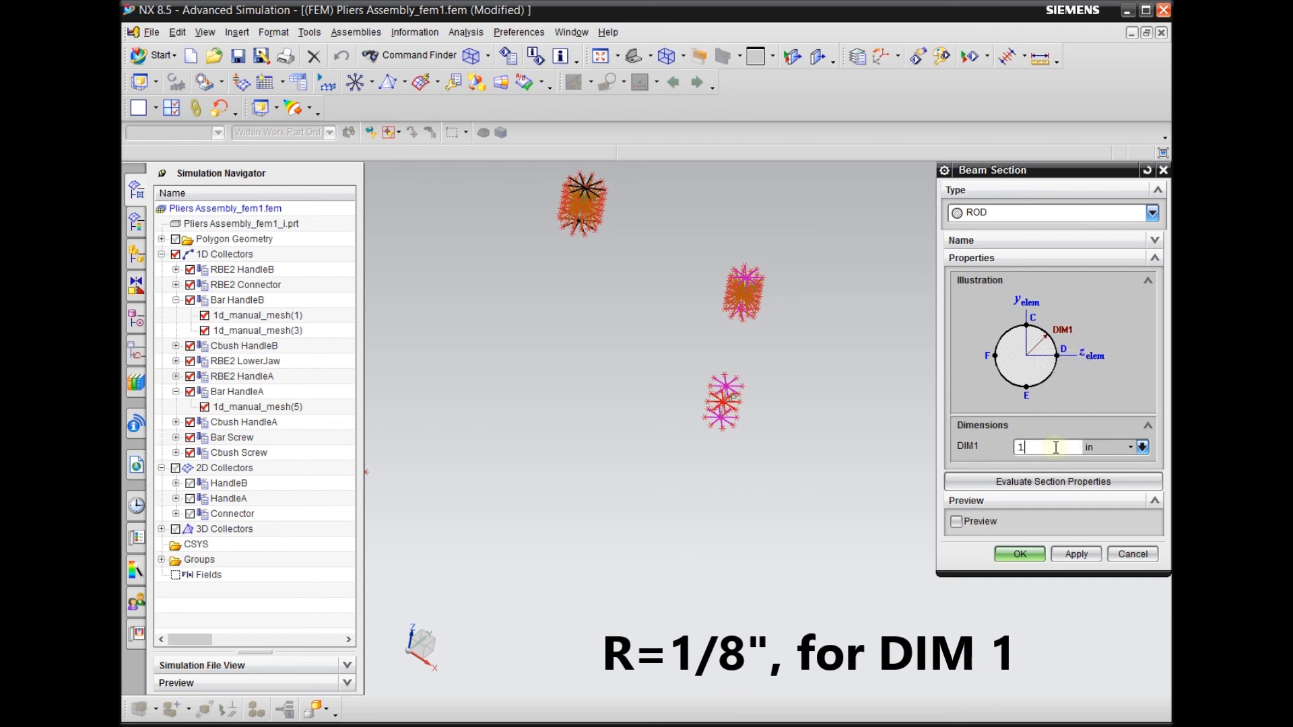
text(/8)
click(1018, 554)
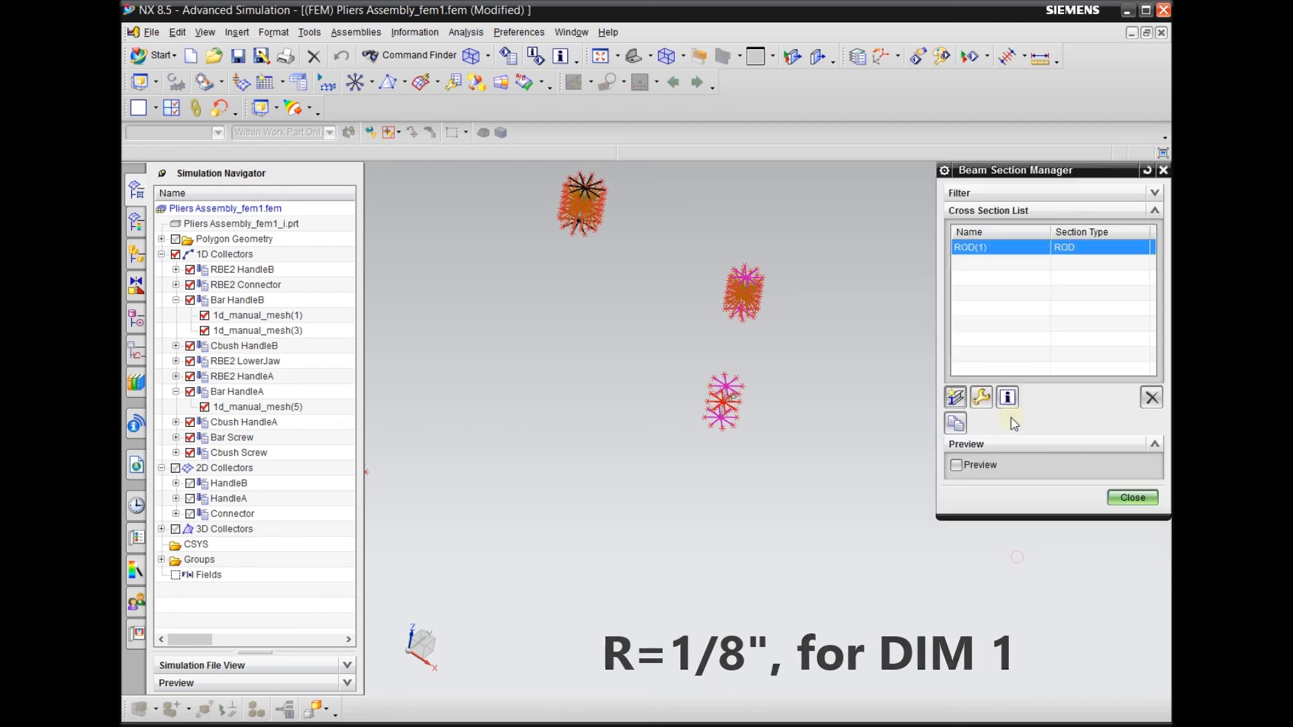
click(1132, 497)
click(1067, 348)
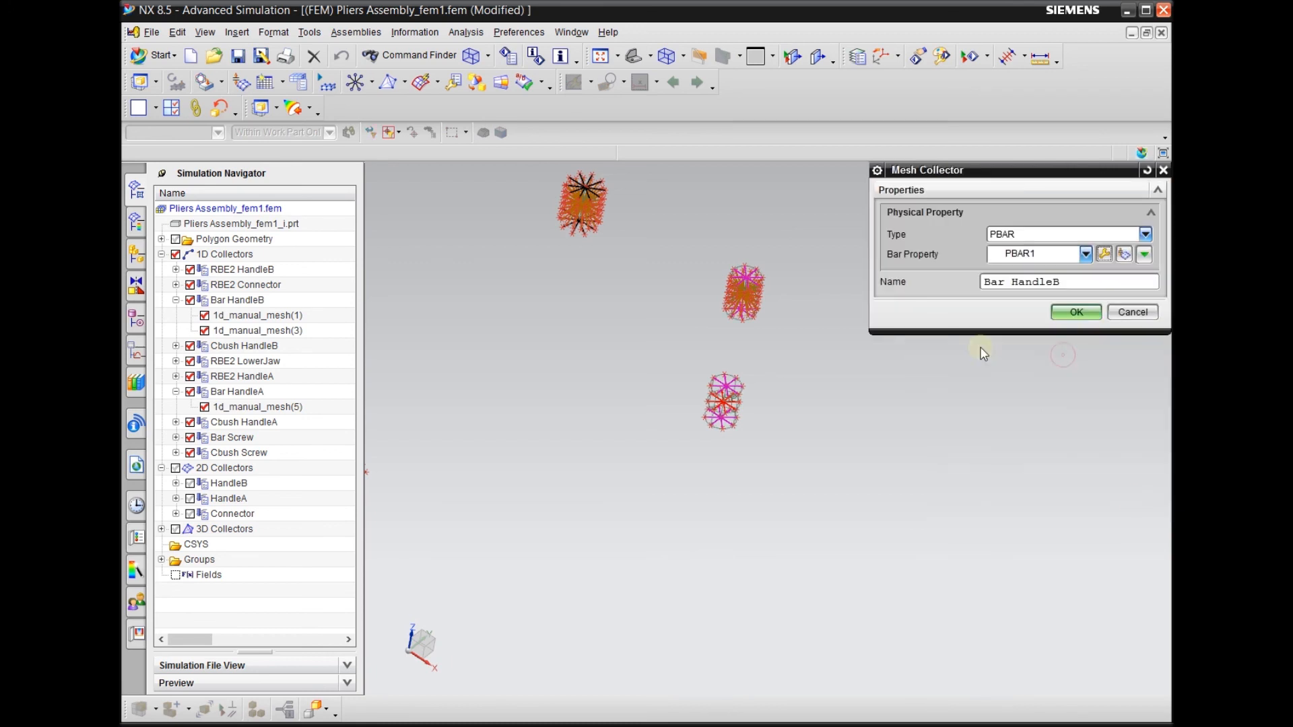
click(1076, 312)
Shade the display and inspect the rod sections on the two Bar HandleB pins
middle_drag(822, 390, 770, 377)
scroll(781, 360, up, 4)
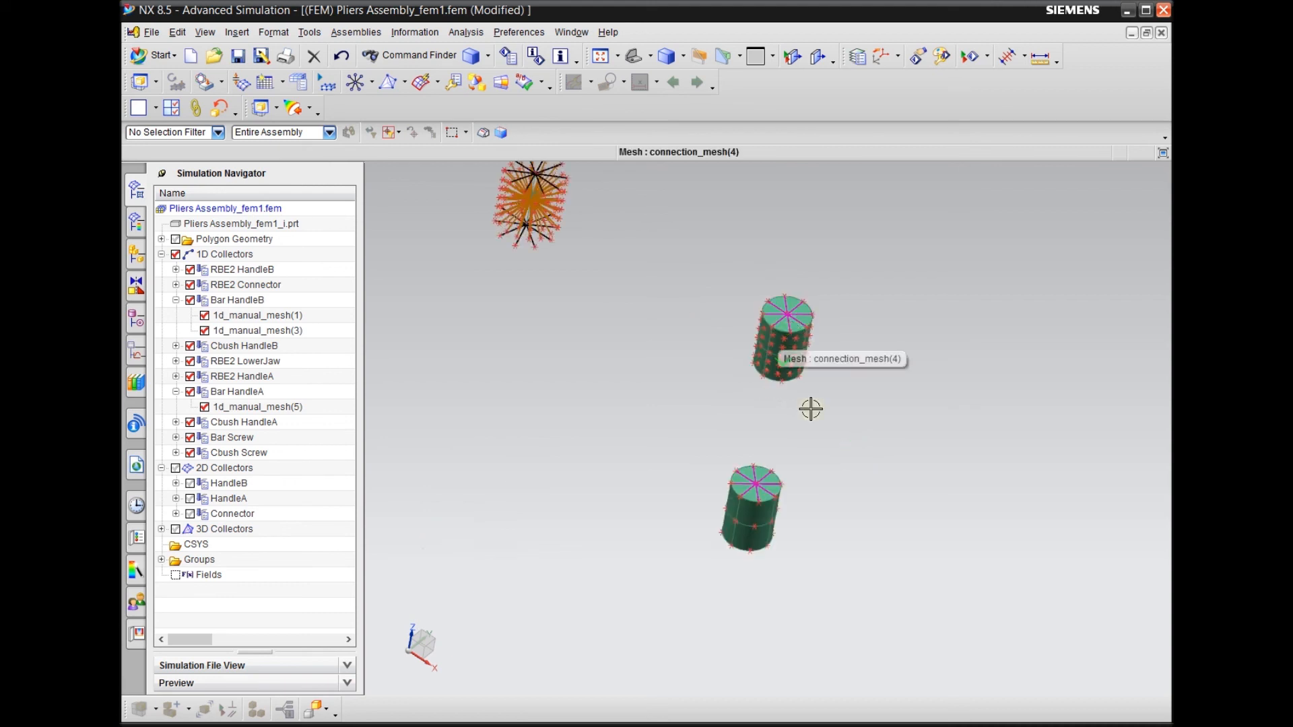
scroll(828, 475, down, 3)
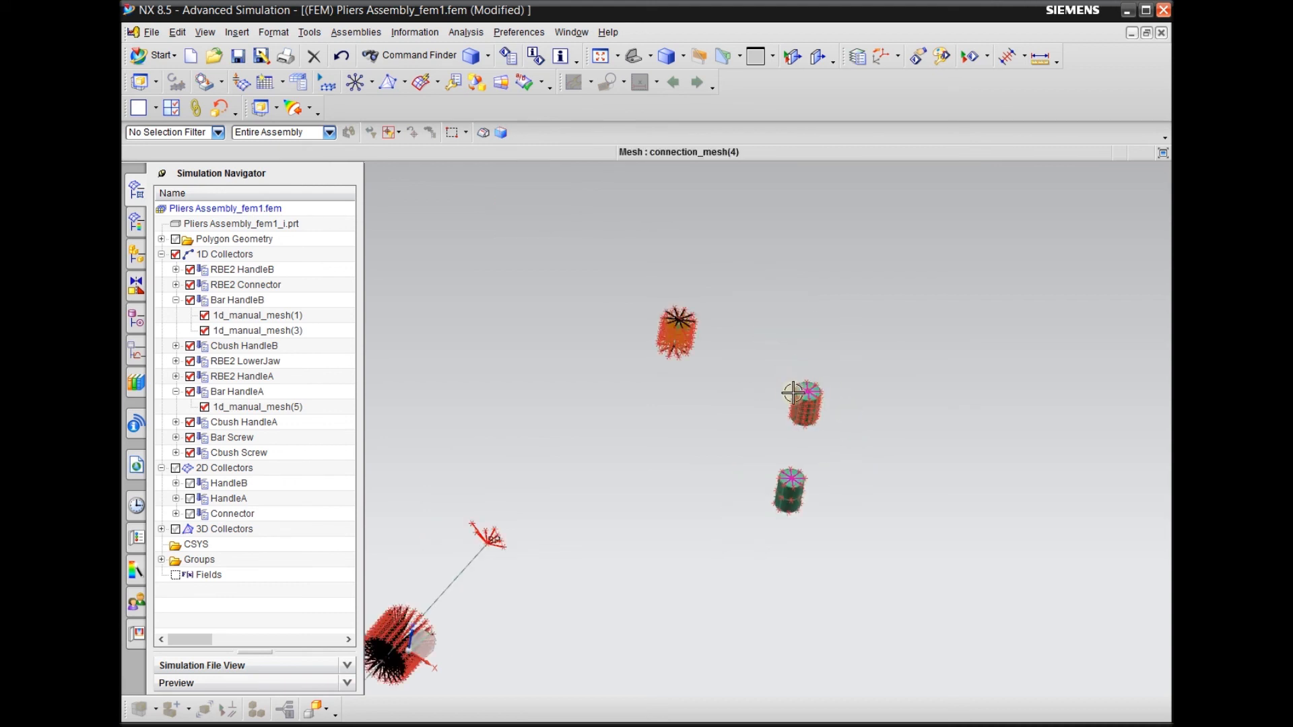
scroll(839, 421, up, 3)
scroll(631, 301, up, 1)
scroll(677, 263, down, 2)
Define a ROD section with DIM1 of 5/32 in for the Bar HandleA collector's bar property
click(249, 406)
double_click(252, 392)
click(1138, 255)
click(1147, 280)
click(1150, 313)
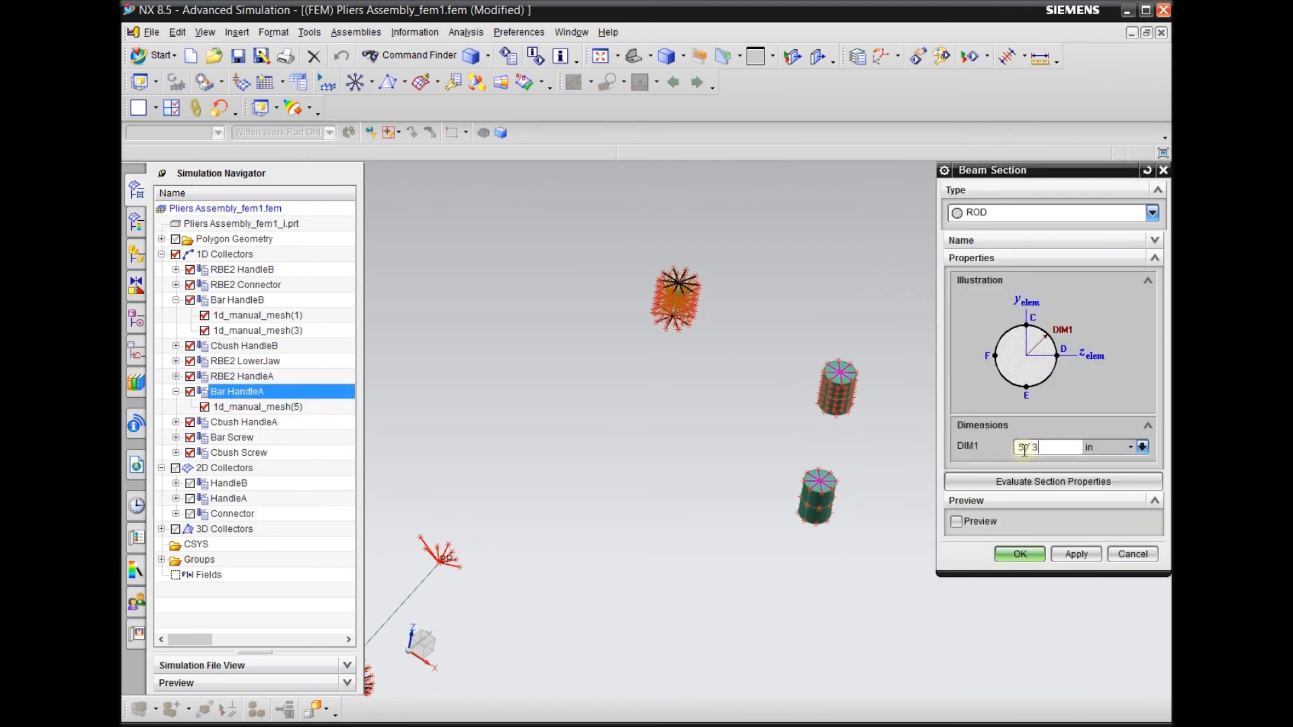
click(1020, 554)
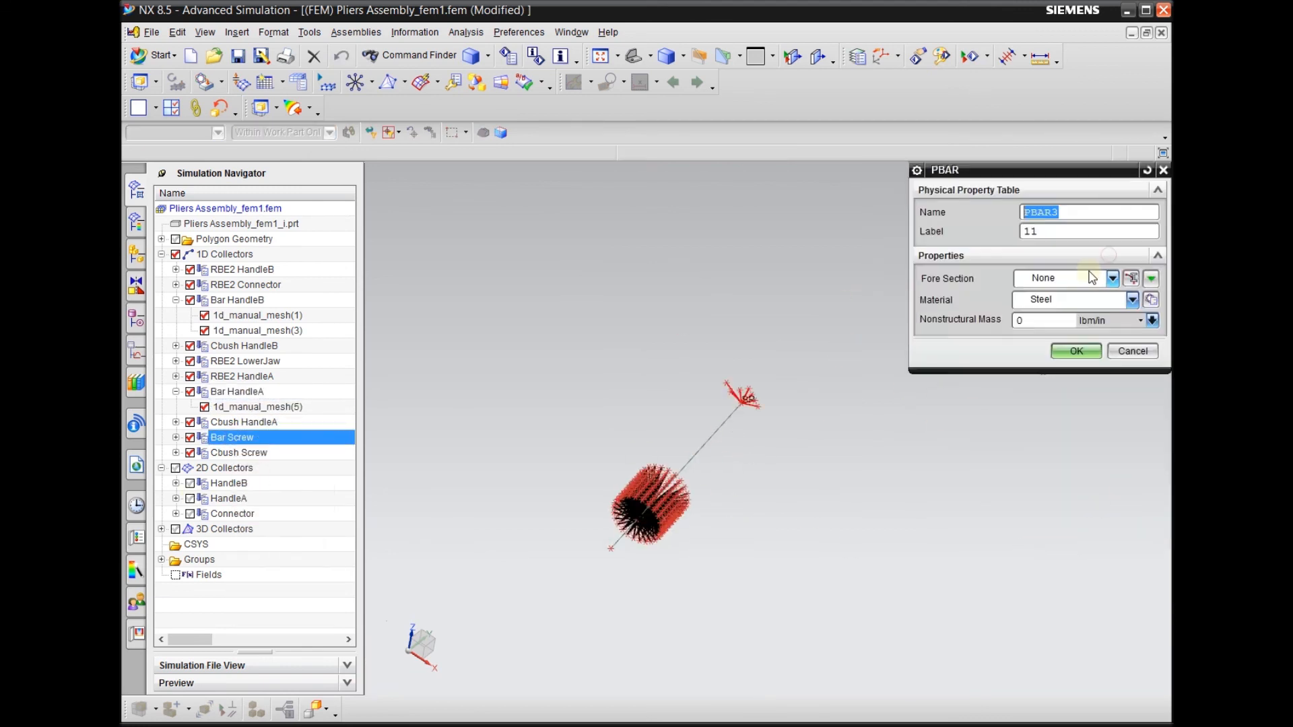
Define a ROD section with DIM1 of 7/32 in for the Bar Screw collector and check the solid screw and pins
click(1131, 279)
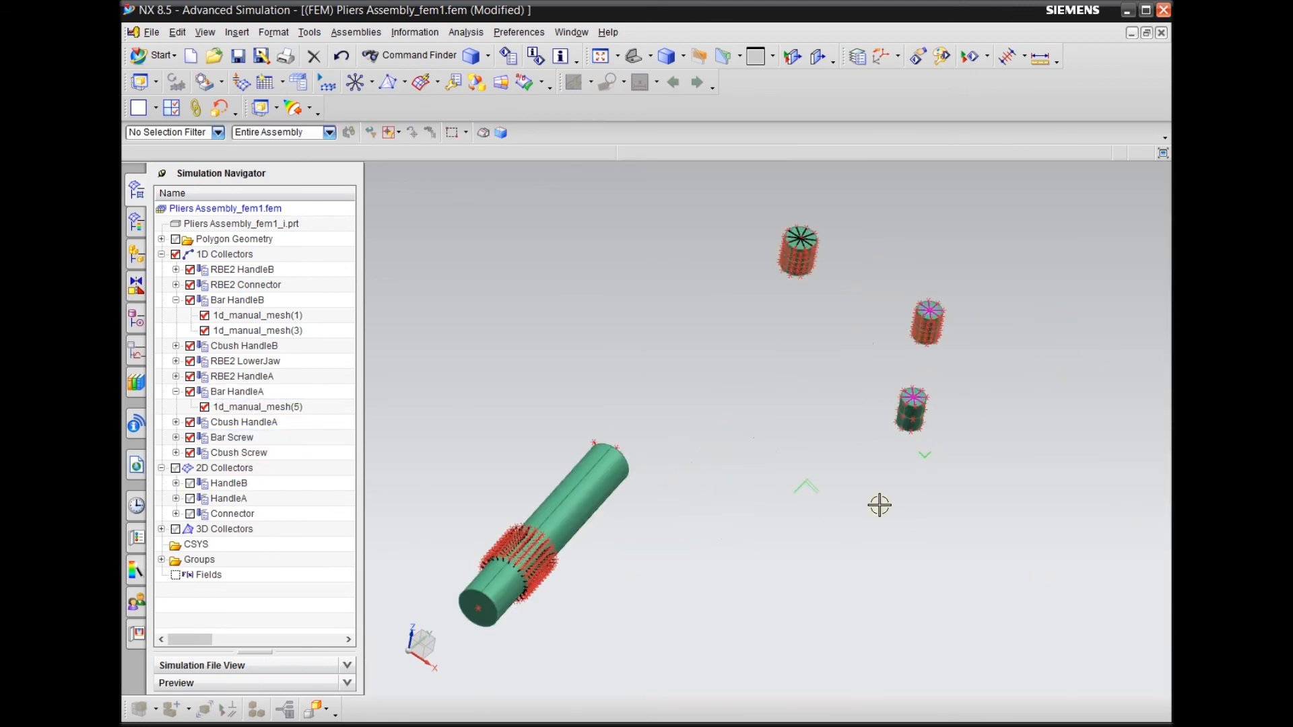
mouse_move(878, 488)
middle_down()
mouse_move(817, 476)
mouse_move(805, 513)
middle_up()
middle_drag(860, 370, 837, 409)
middle_drag(734, 539, 717, 564)
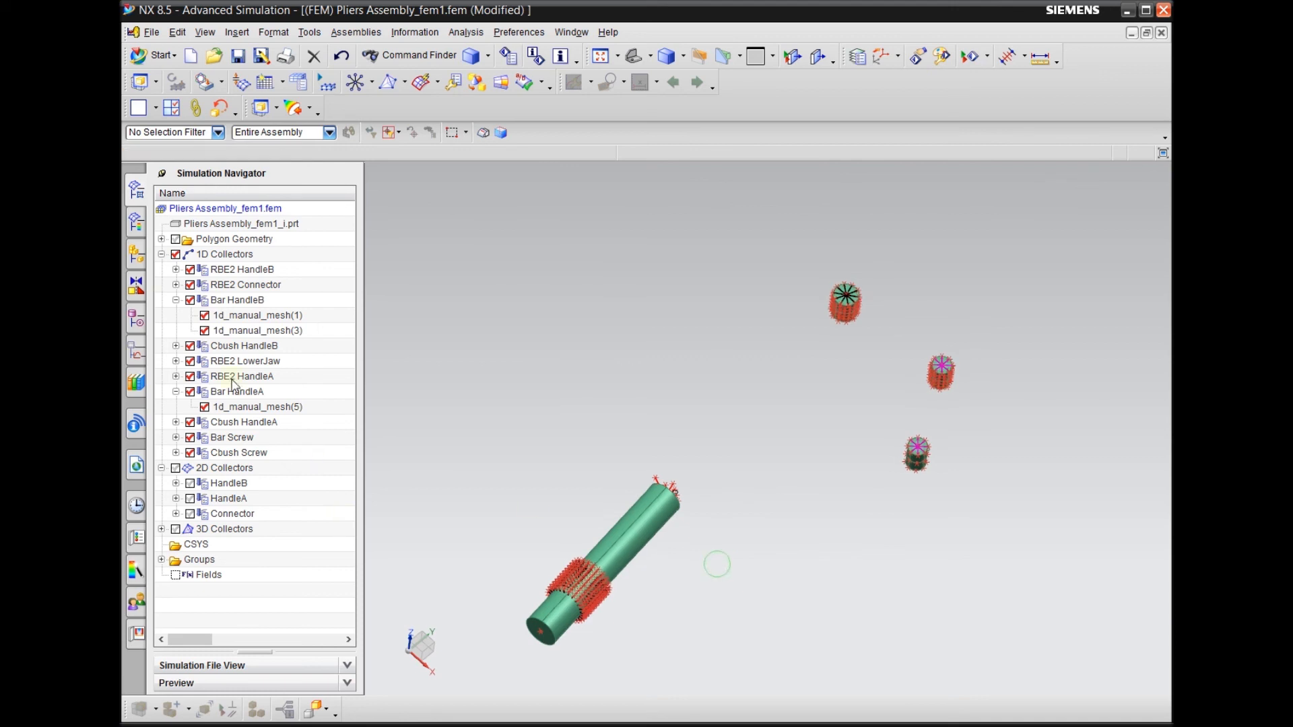
Hide the 1D collectors, display the 2D collectors, and inspect the shell meshes of both handles and the connector
click(175, 255)
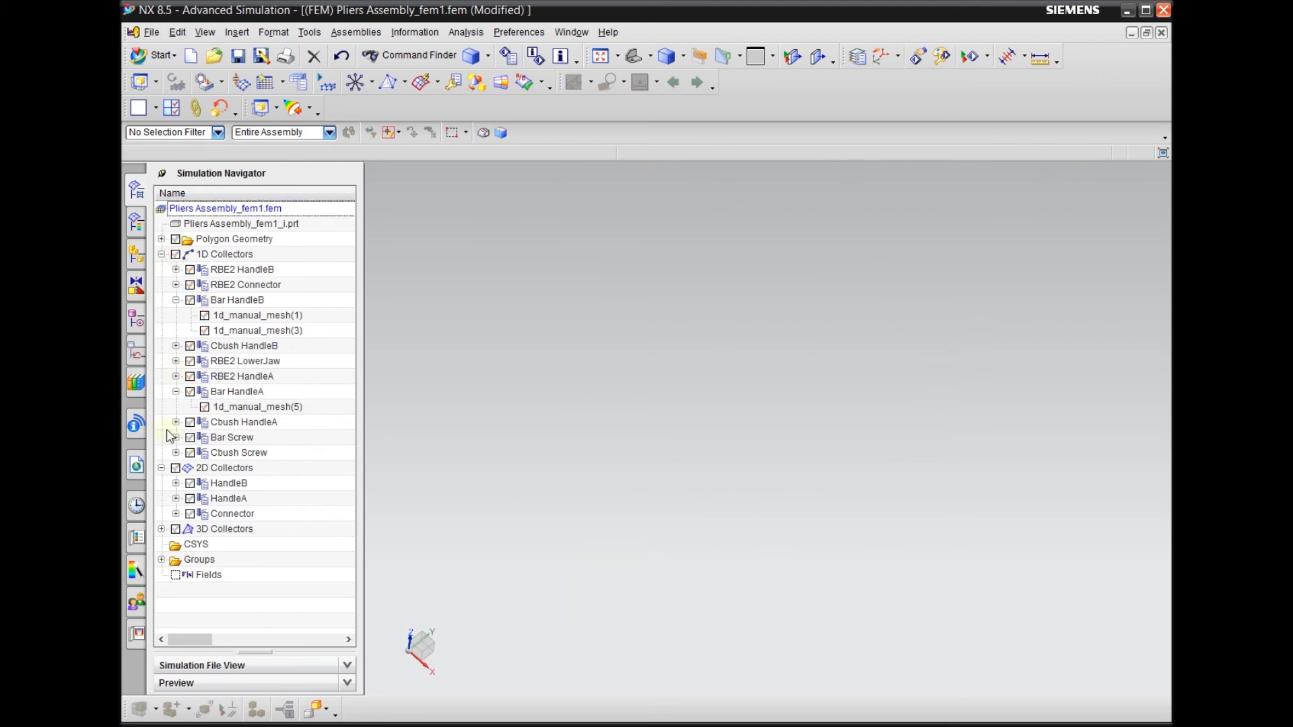
click(175, 468)
middle_drag(471, 418, 433, 433)
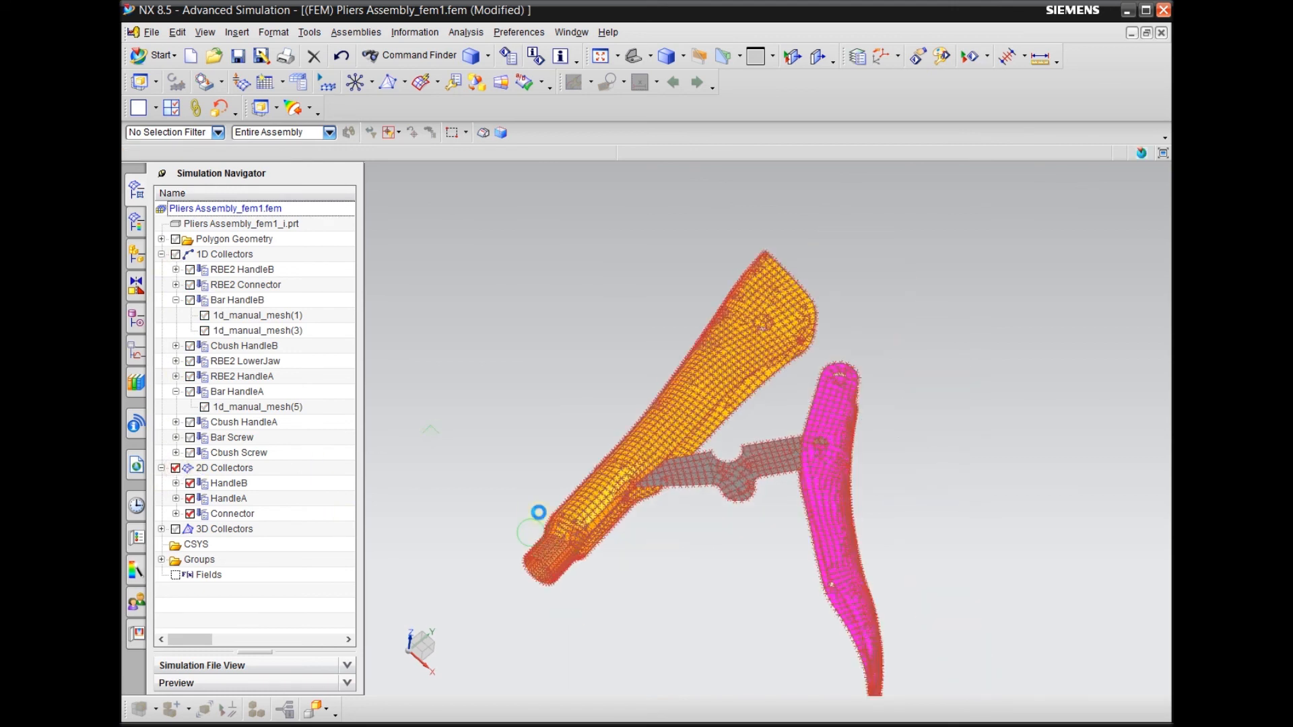
middle_drag(530, 532, 576, 502)
scroll(764, 516, up, 4)
scroll(758, 532, down, 3)
middle_drag(714, 527, 718, 563)
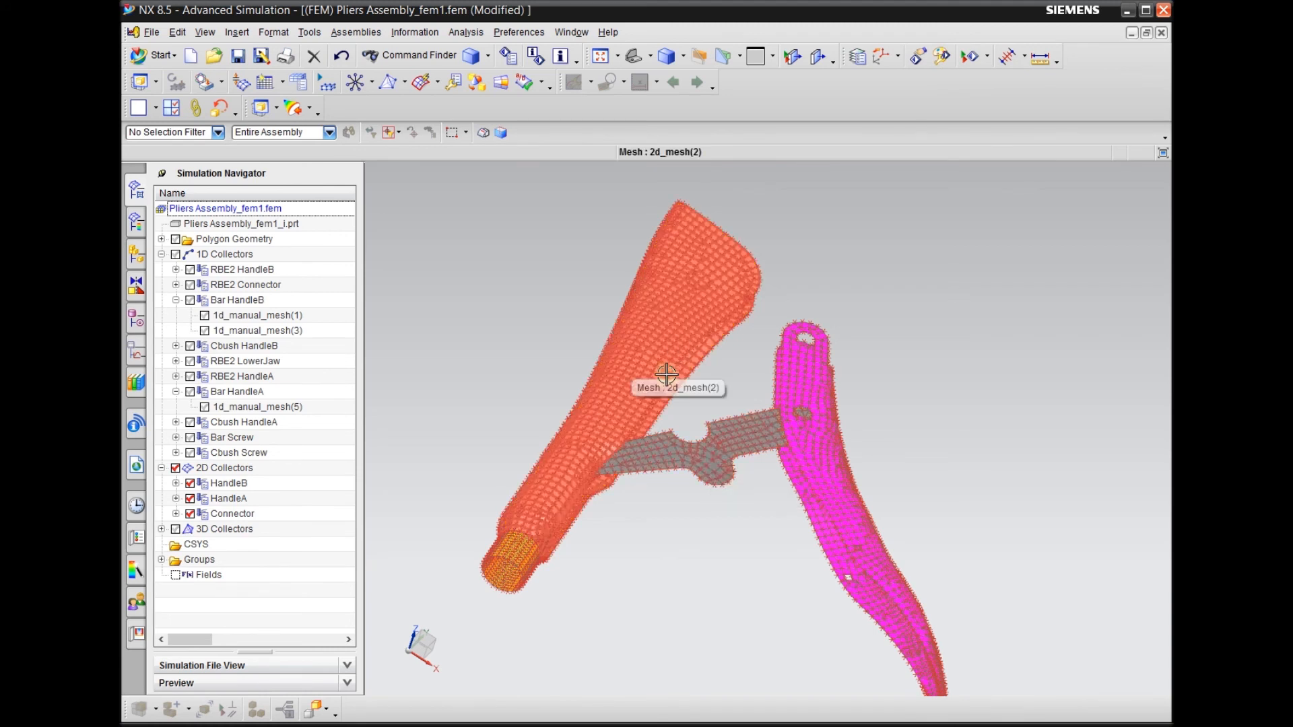
Review Material 1 in the HandleB collector's PSHELL1 property, keeping Steel selected
click(229, 483)
click(239, 499)
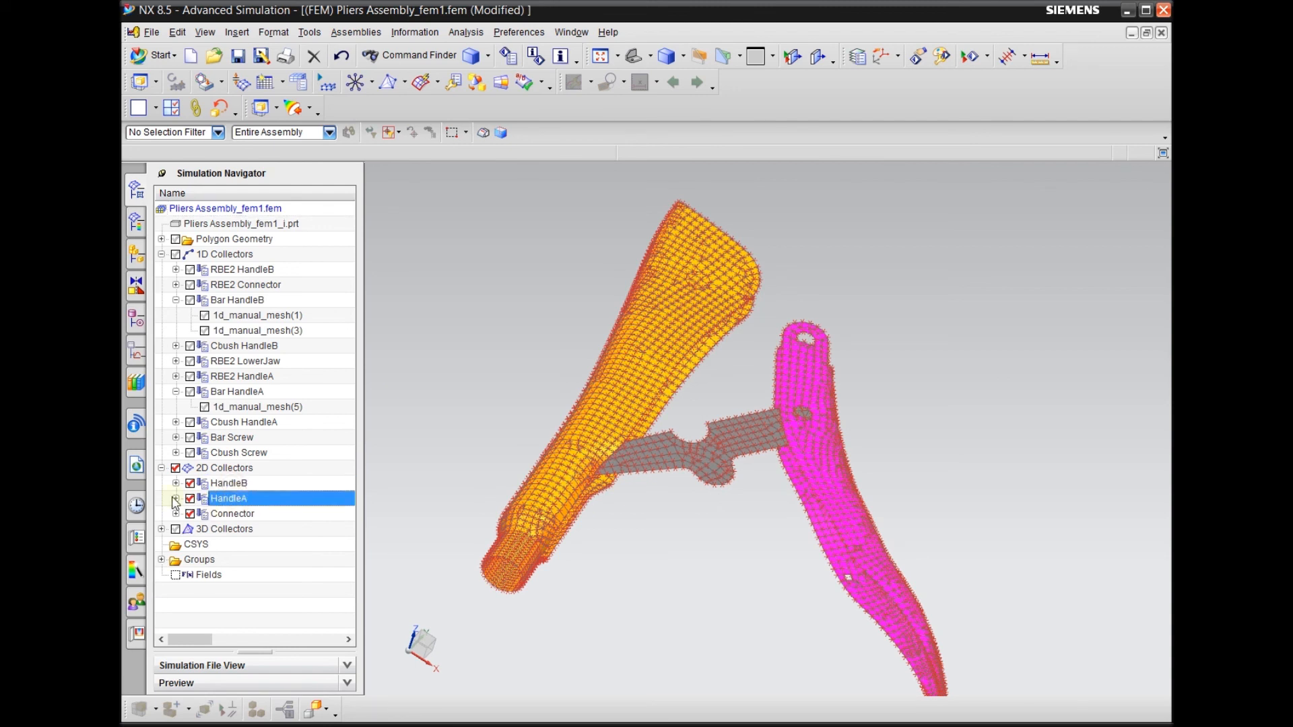
right_click(210, 483)
click(256, 519)
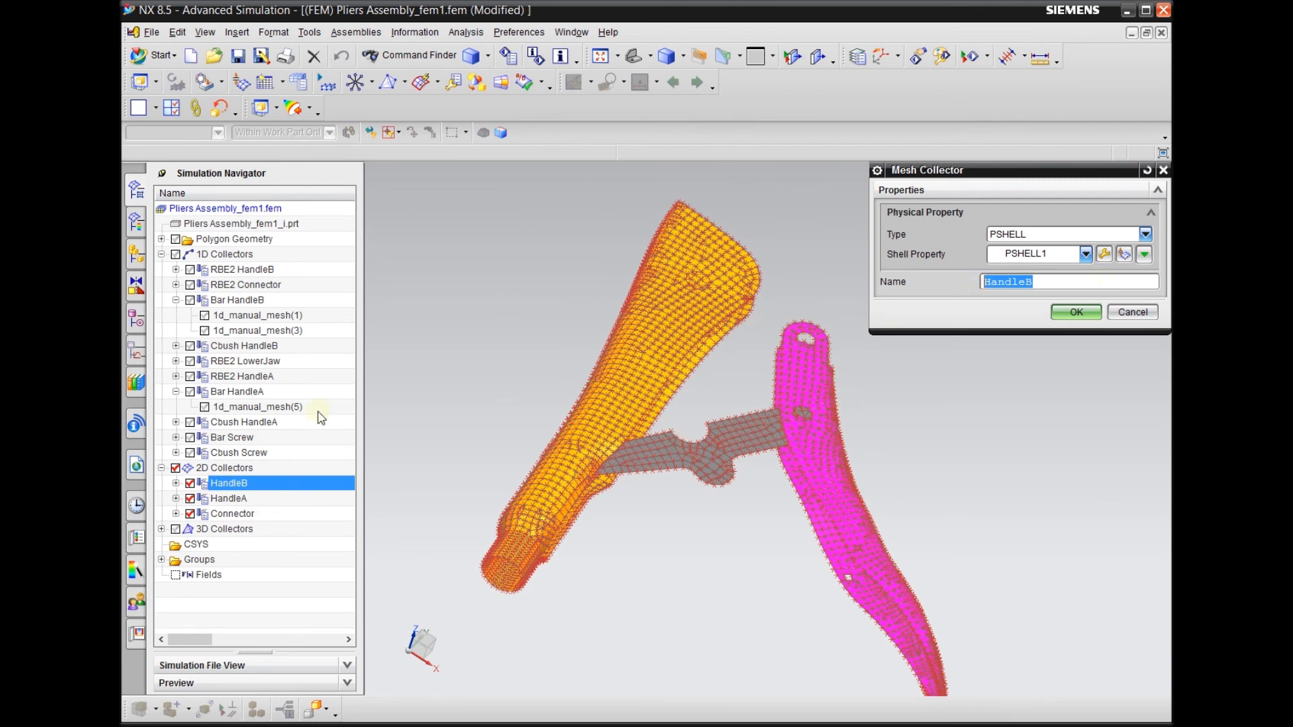
click(1116, 253)
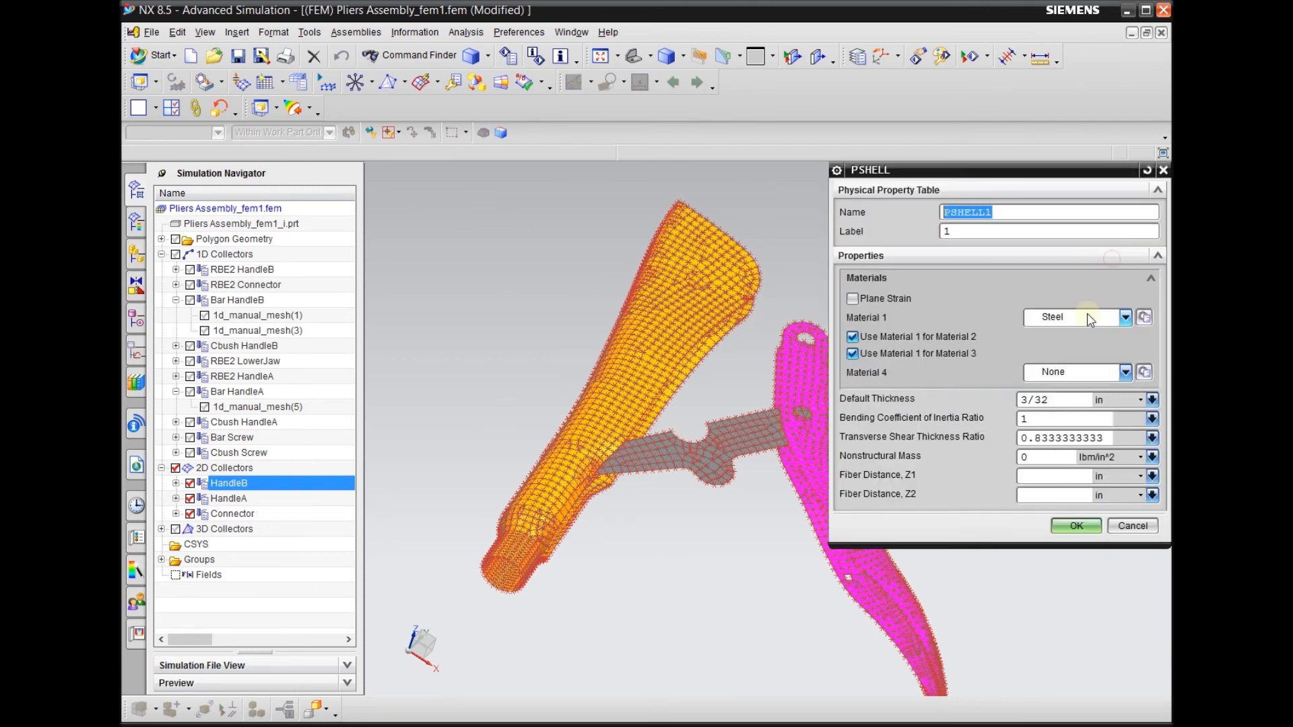
click(1063, 320)
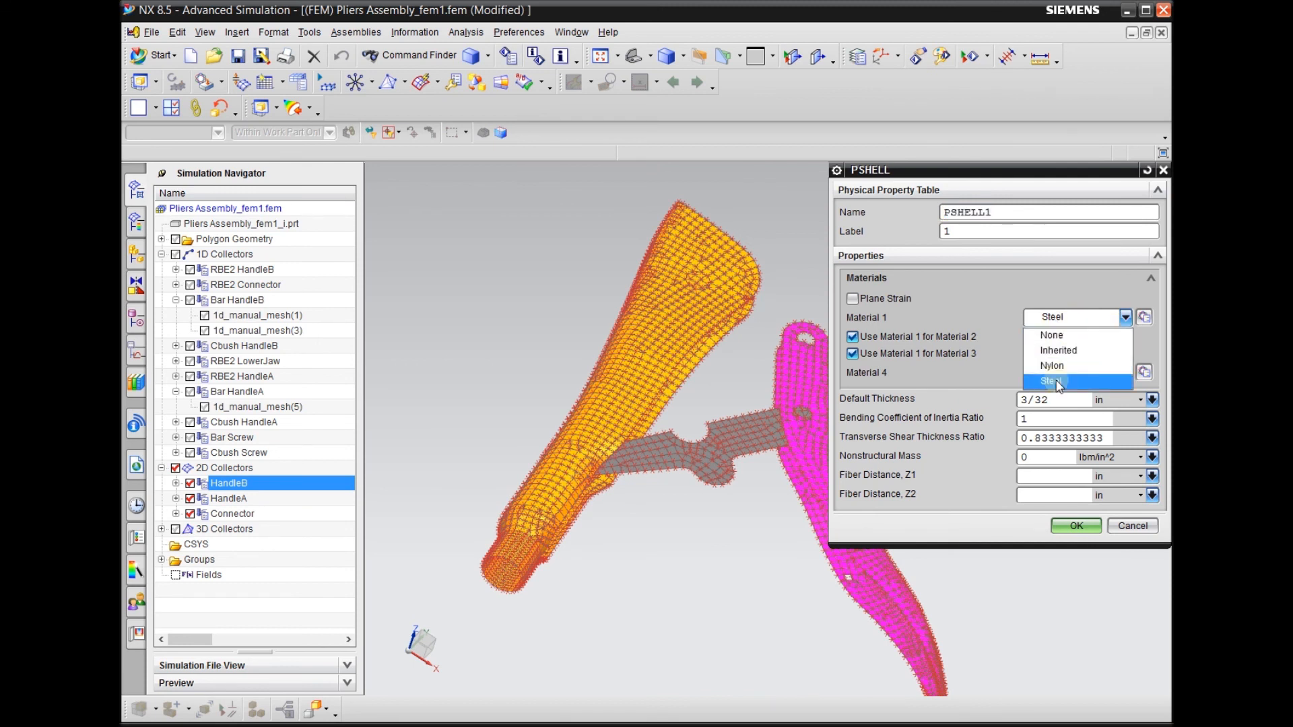
click(1057, 383)
click(1060, 319)
click(1059, 319)
click(1059, 319)
click(1062, 320)
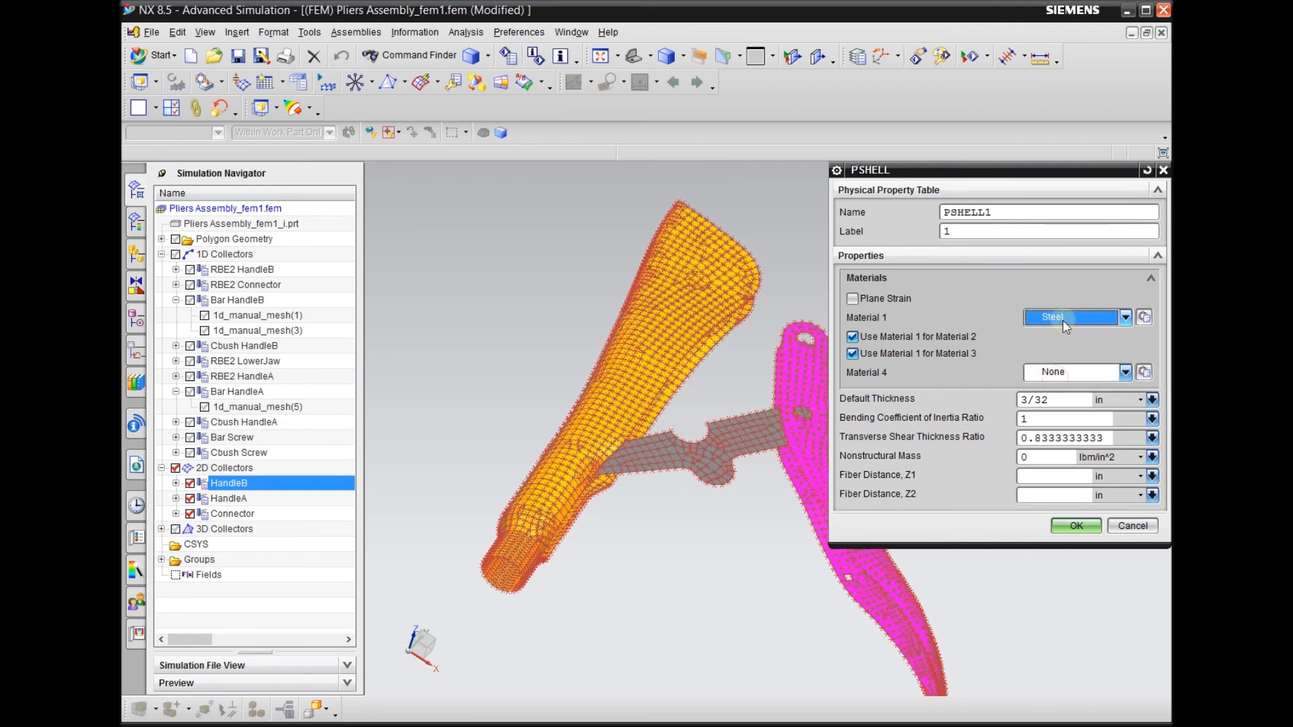
Check the default thickness in HandleB's PSHELL1 property, then accept the property and its collector
click(1050, 400)
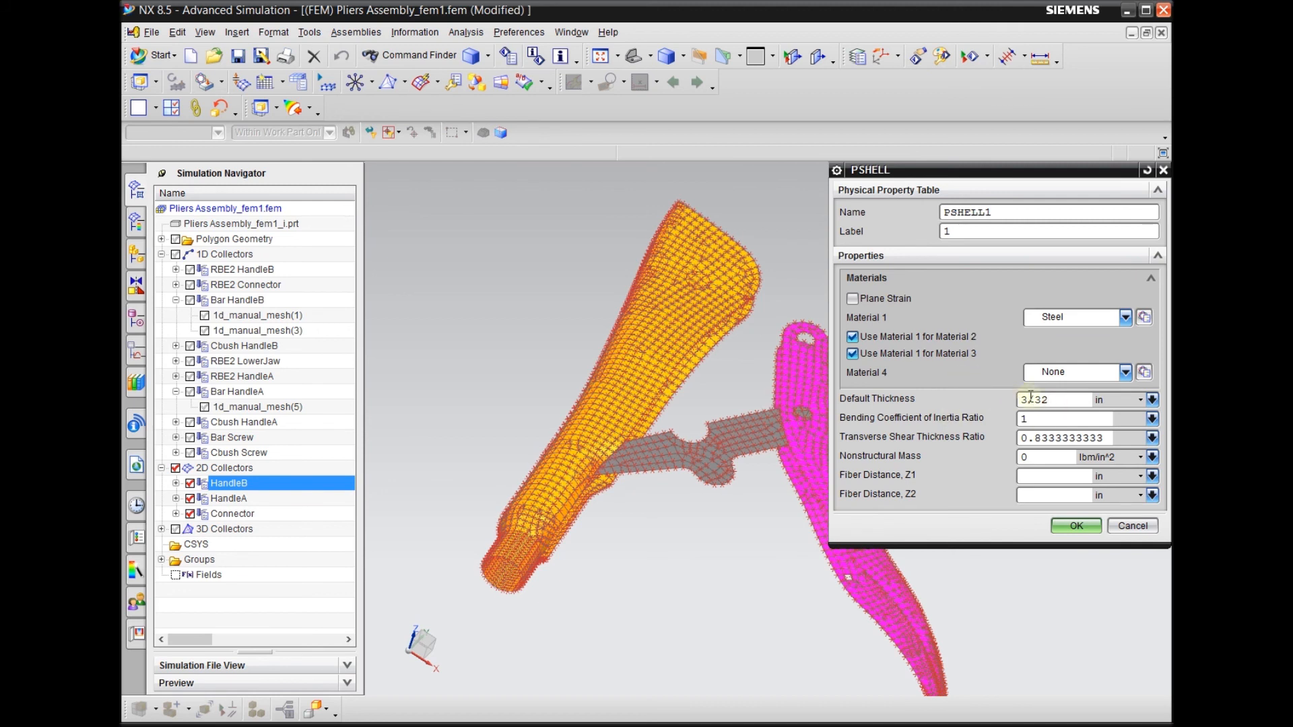
click(1071, 526)
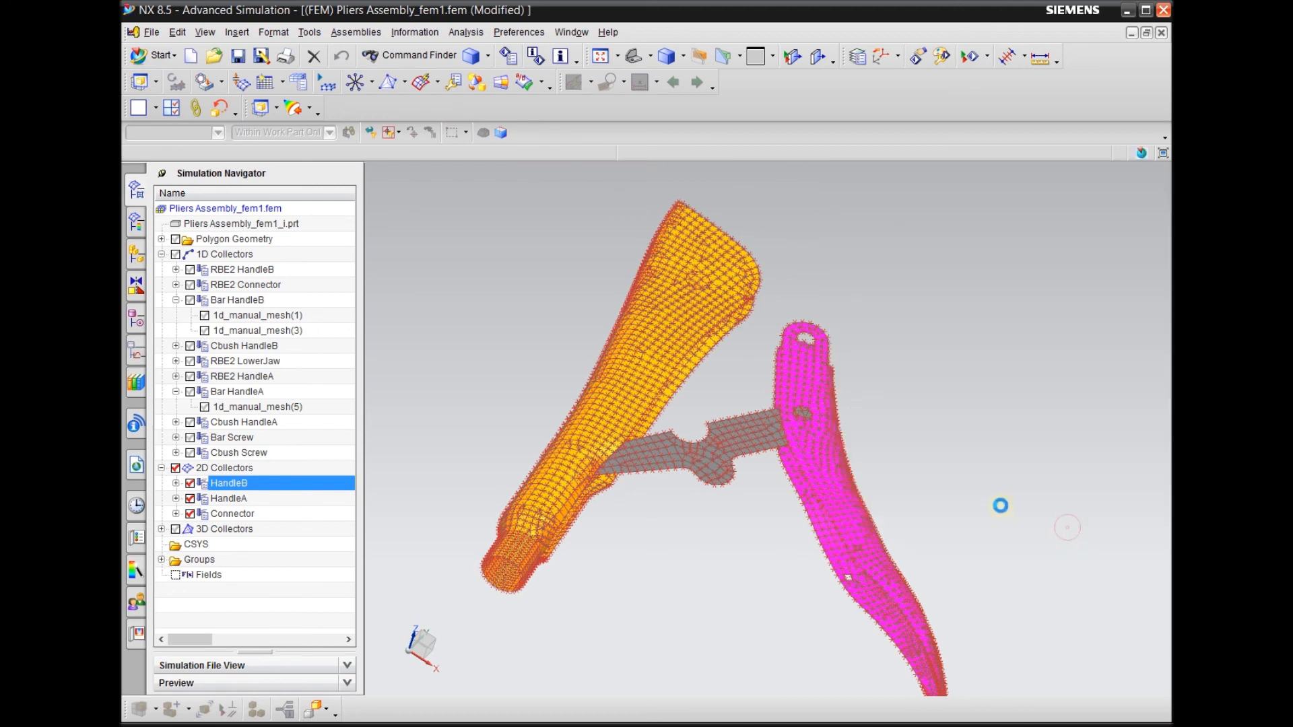
click(1072, 313)
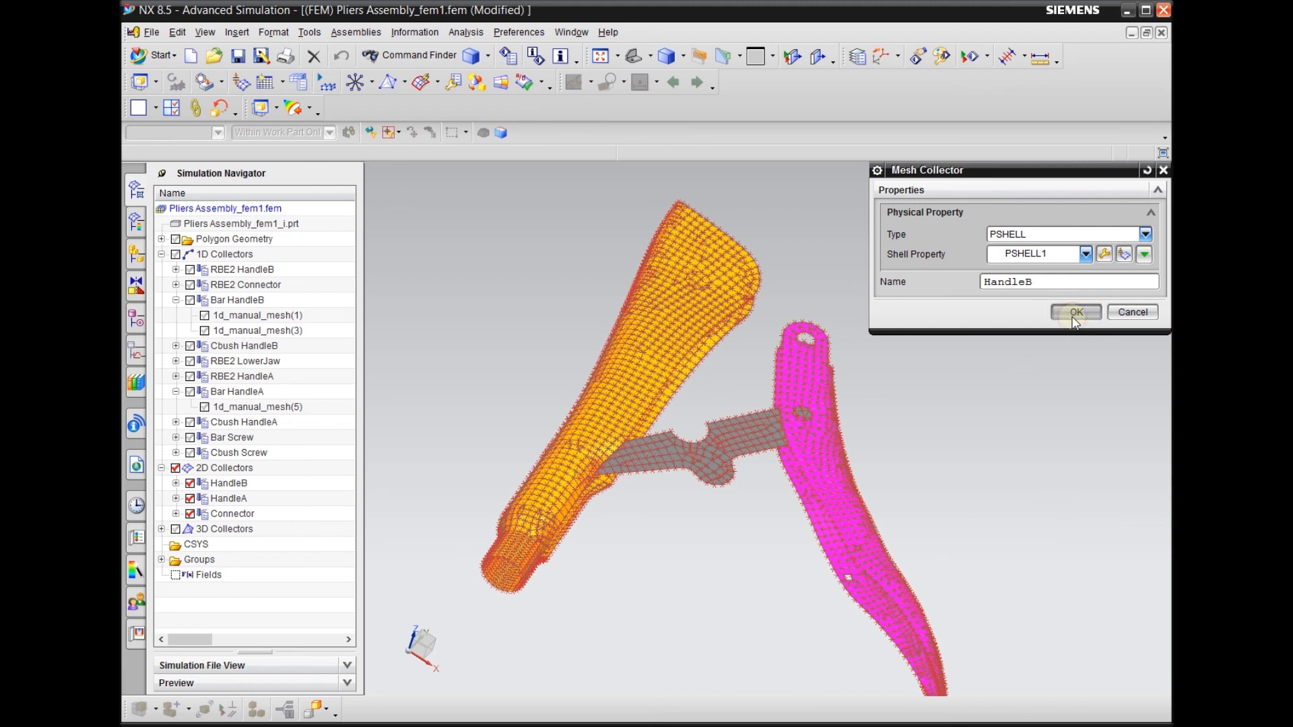
Edit the HandleA mesh collector, choose PSHELL1 as its shell property, and accept it
click(239, 502)
right_click(239, 502)
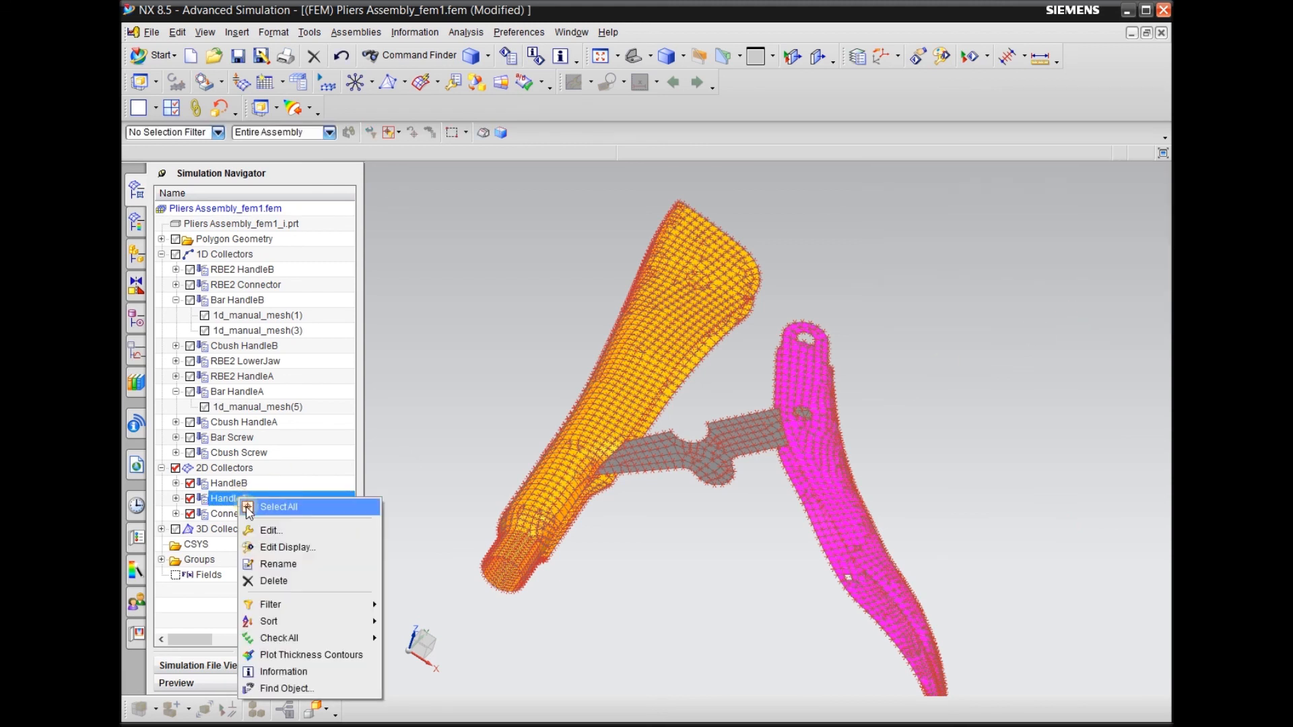
click(303, 530)
click(1074, 255)
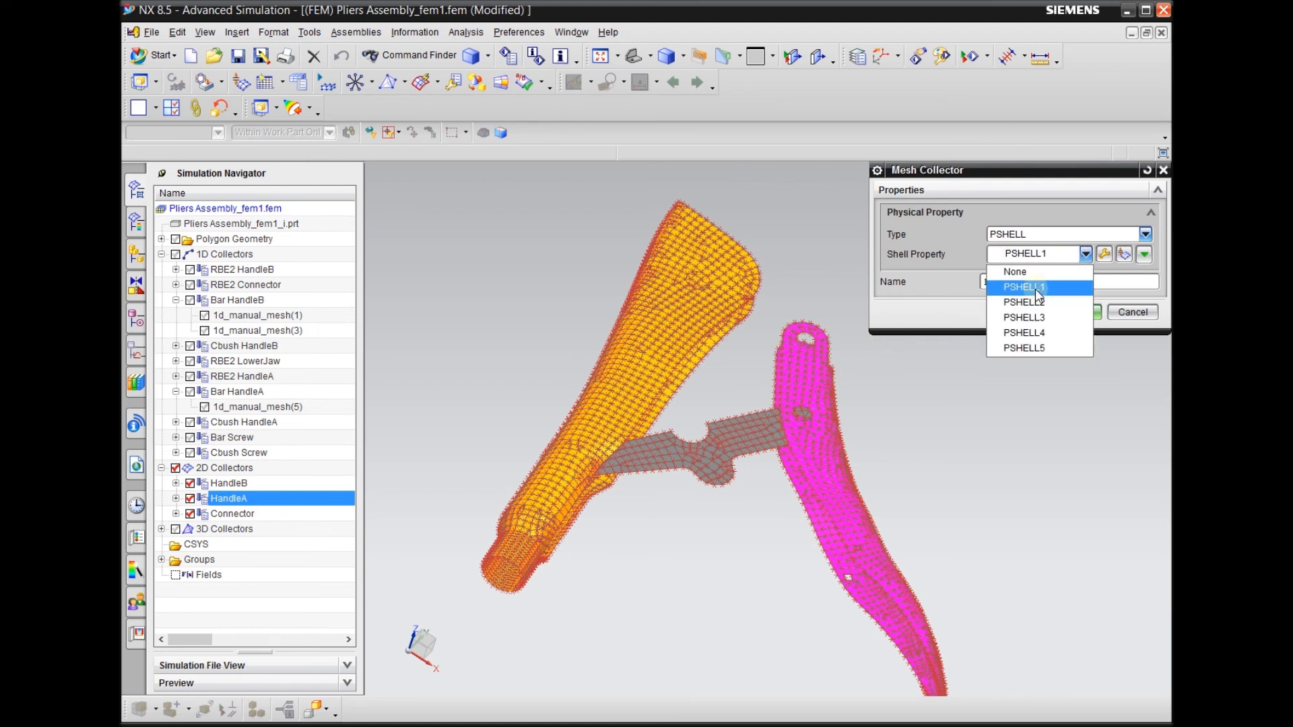
click(1024, 288)
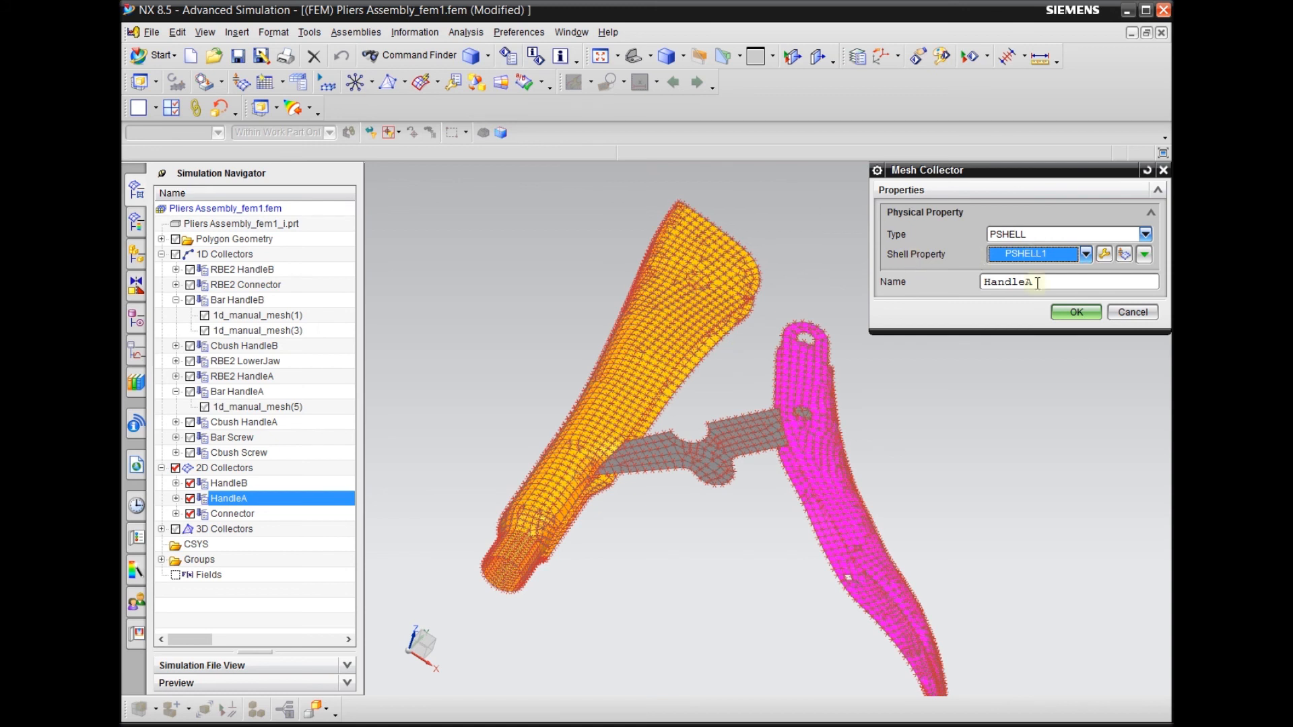
click(1058, 314)
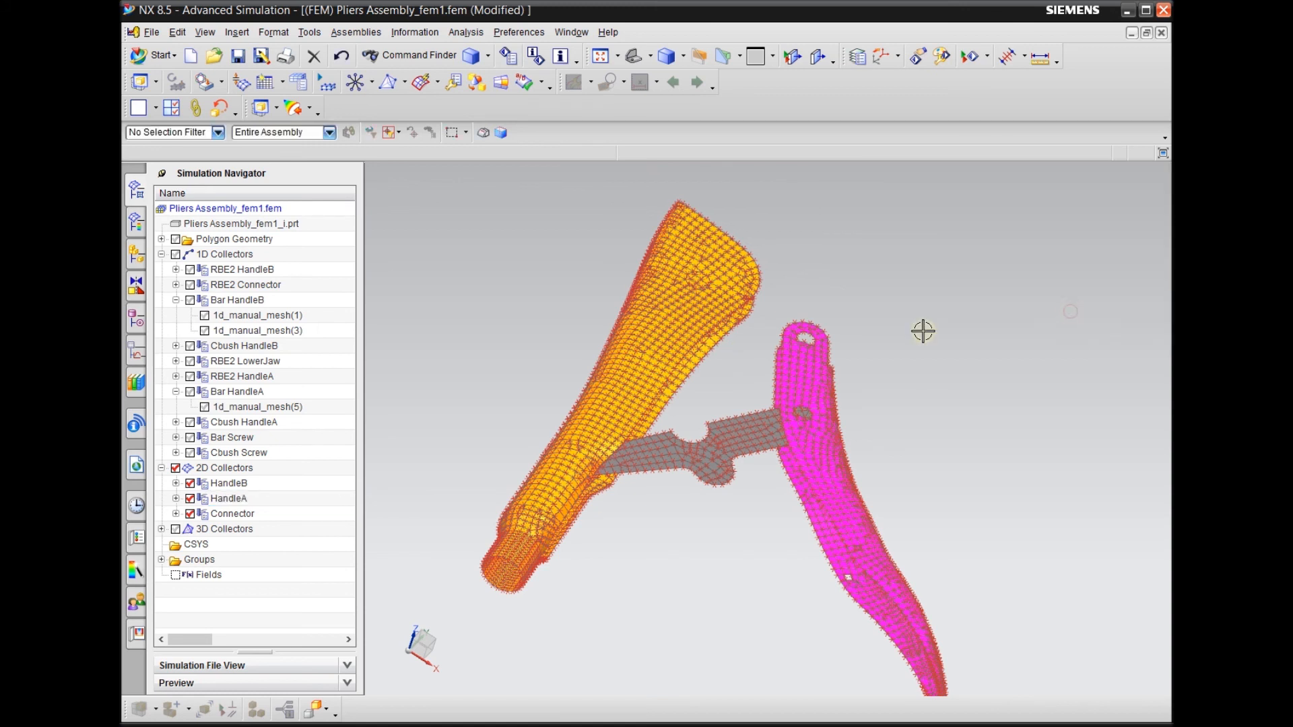
Check the material and default thickness in the Connector collector's PSHELL3 property, then accept the property and its collector
click(239, 514)
right_click(241, 516)
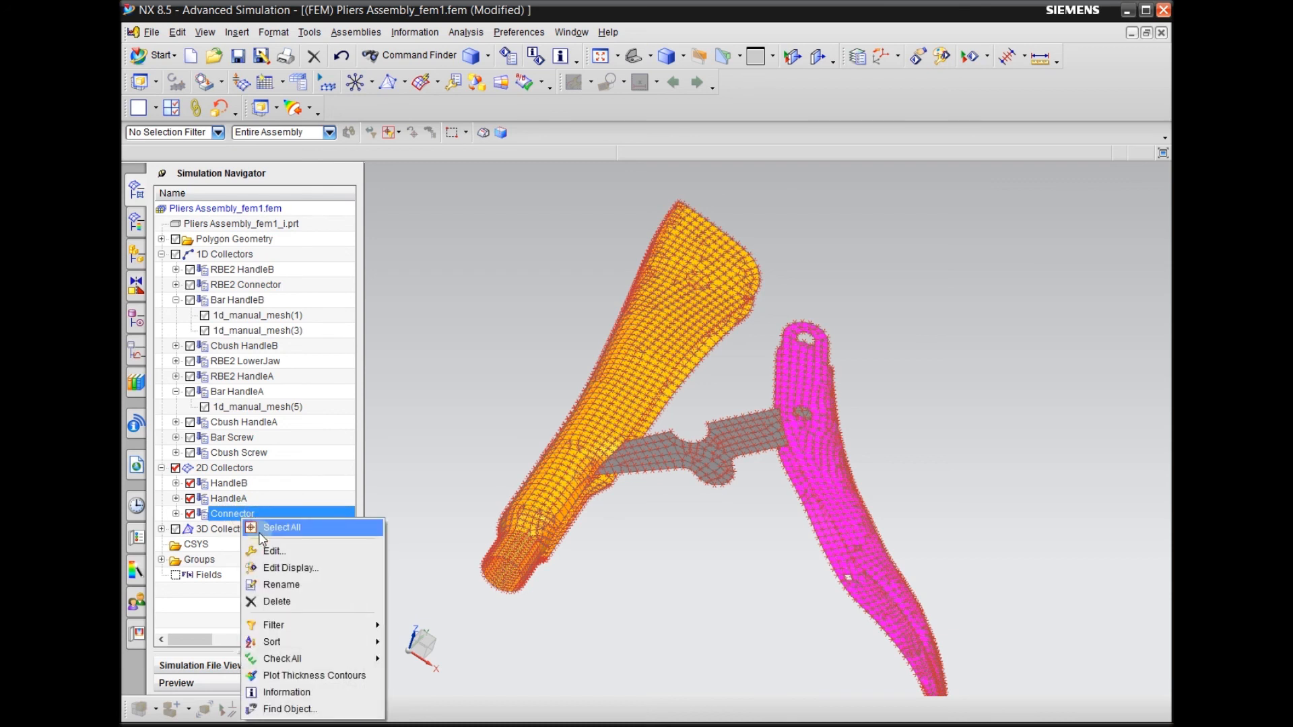
click(273, 546)
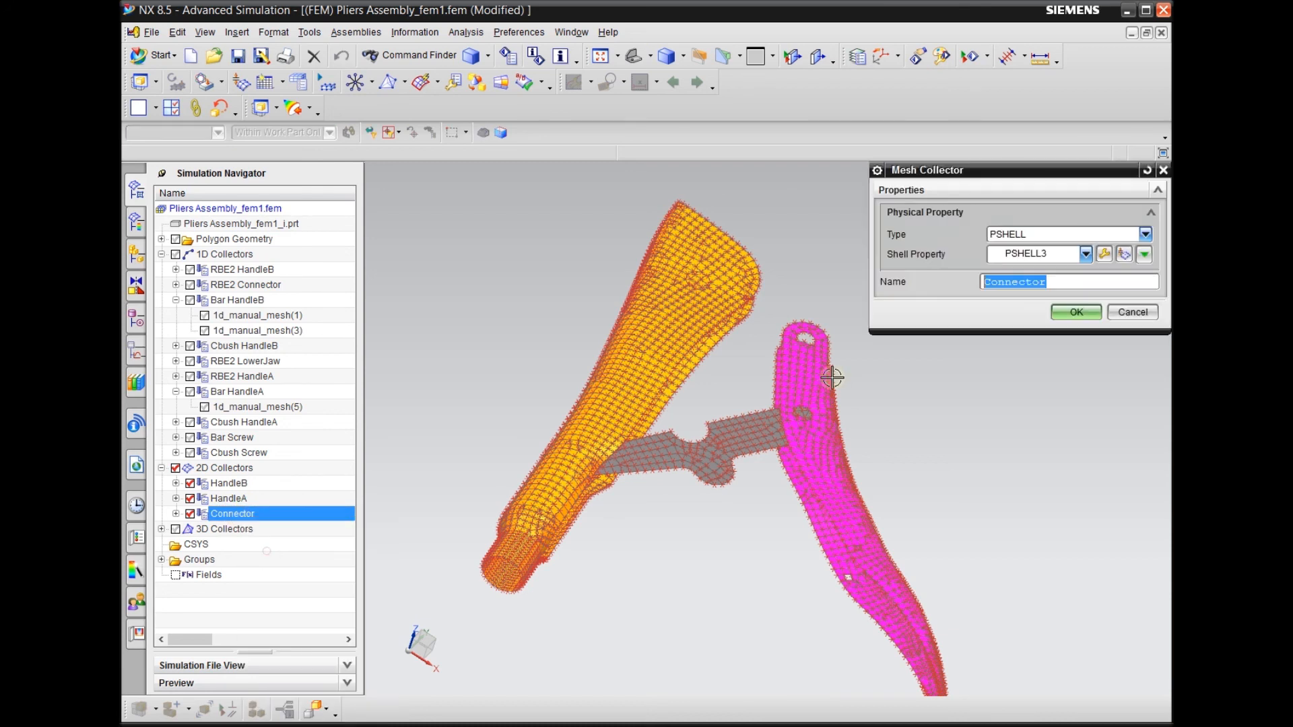
click(1104, 254)
click(1070, 400)
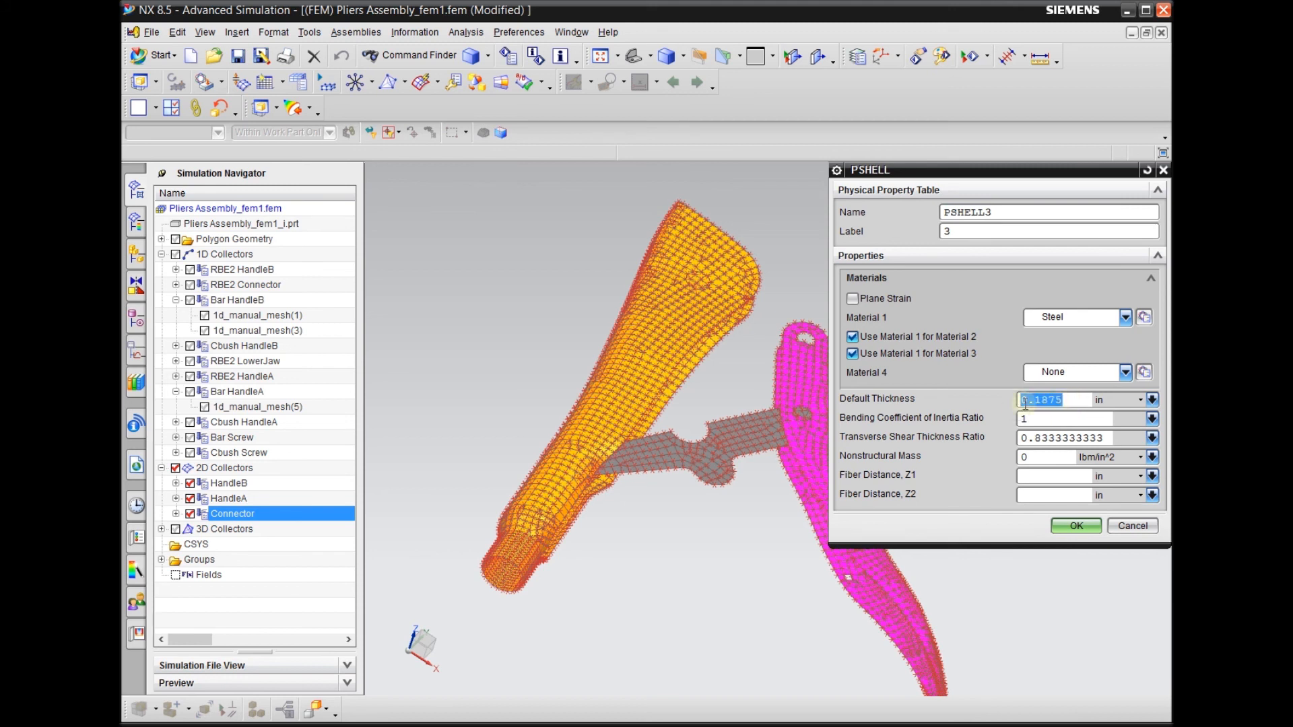
click(1055, 400)
click(1072, 527)
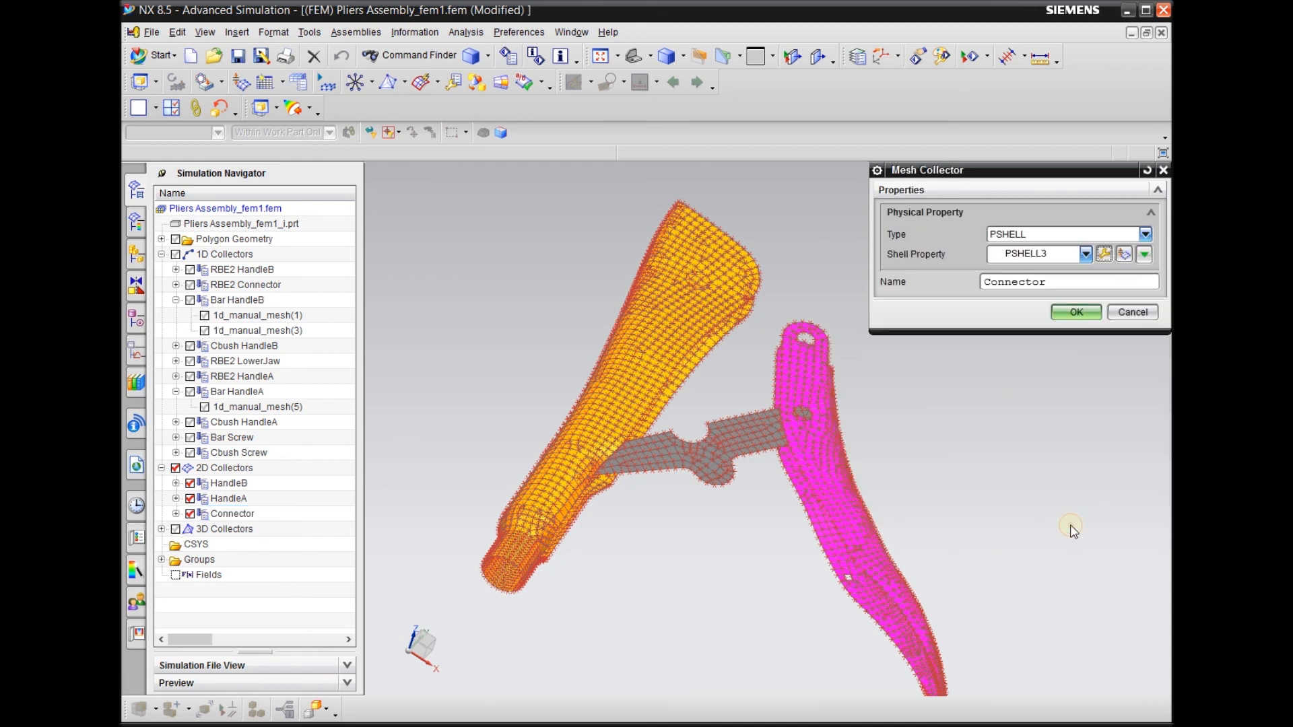
click(1081, 310)
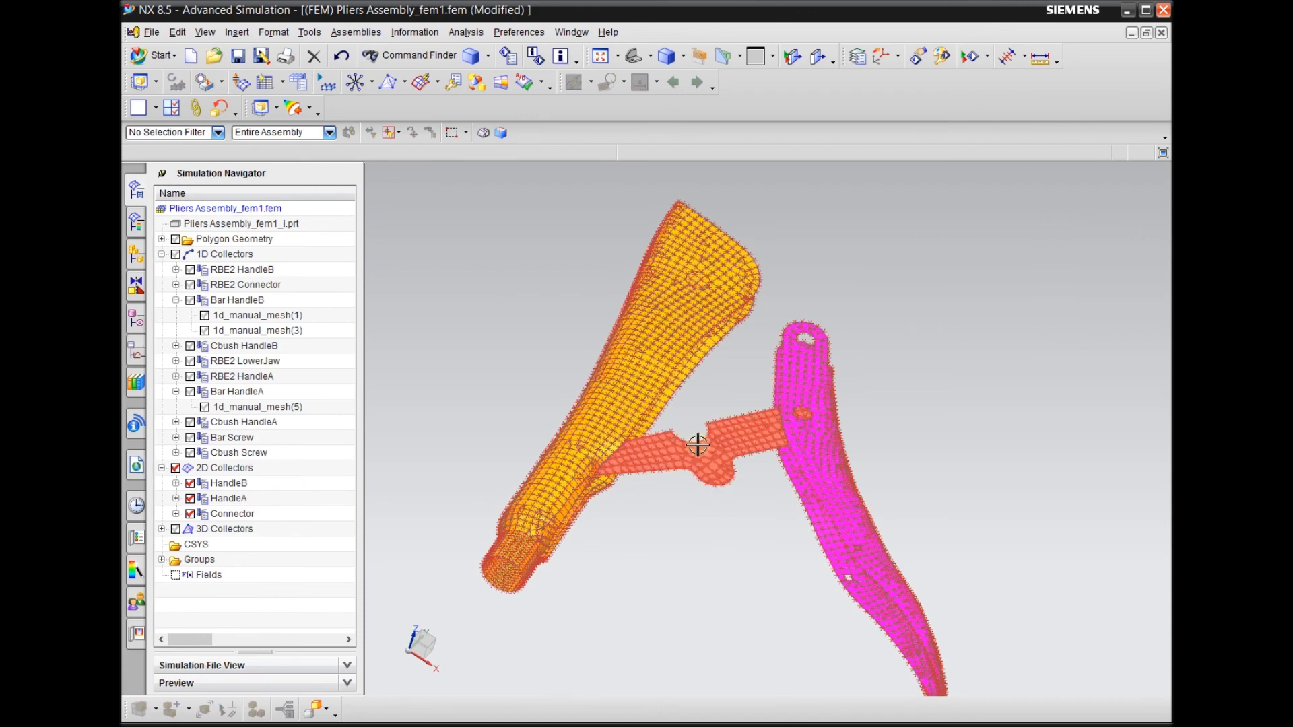
click(823, 450)
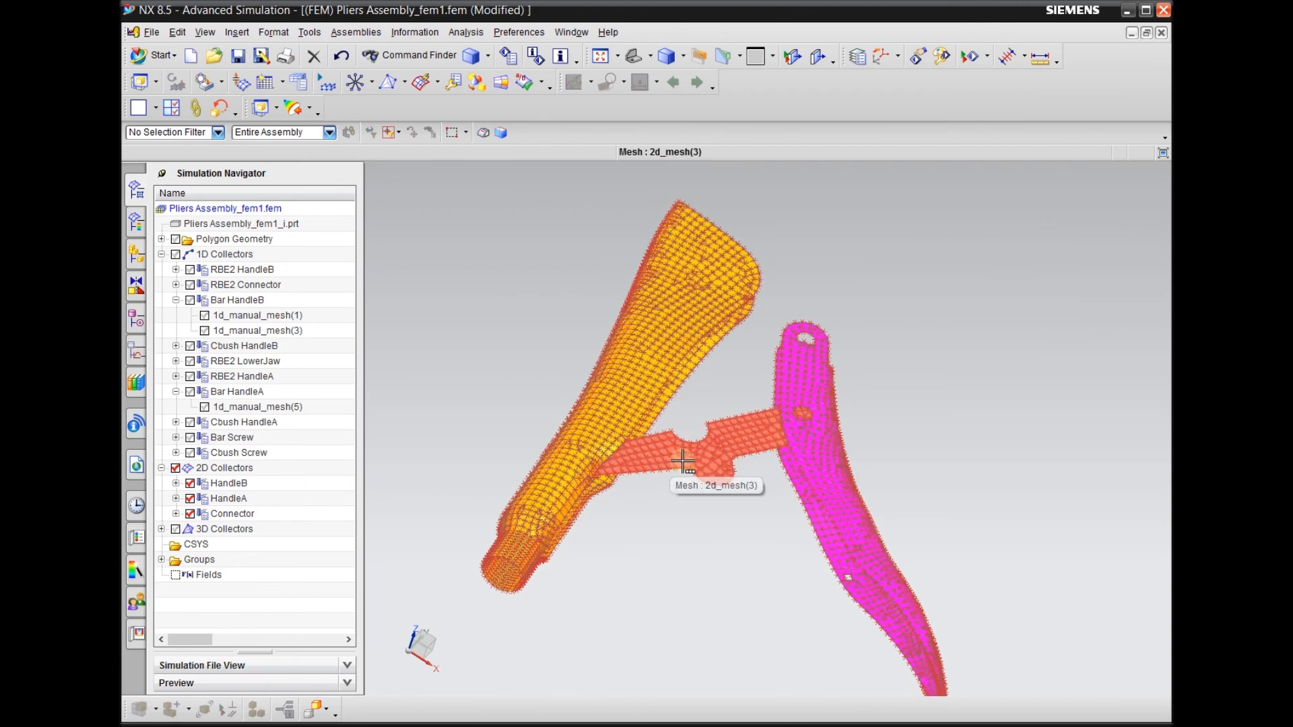
Collapse the Bar HandleB and Bar HandleA collectors, and display the 3D collectors, 1D collectors and polygon geometry
click(176, 300)
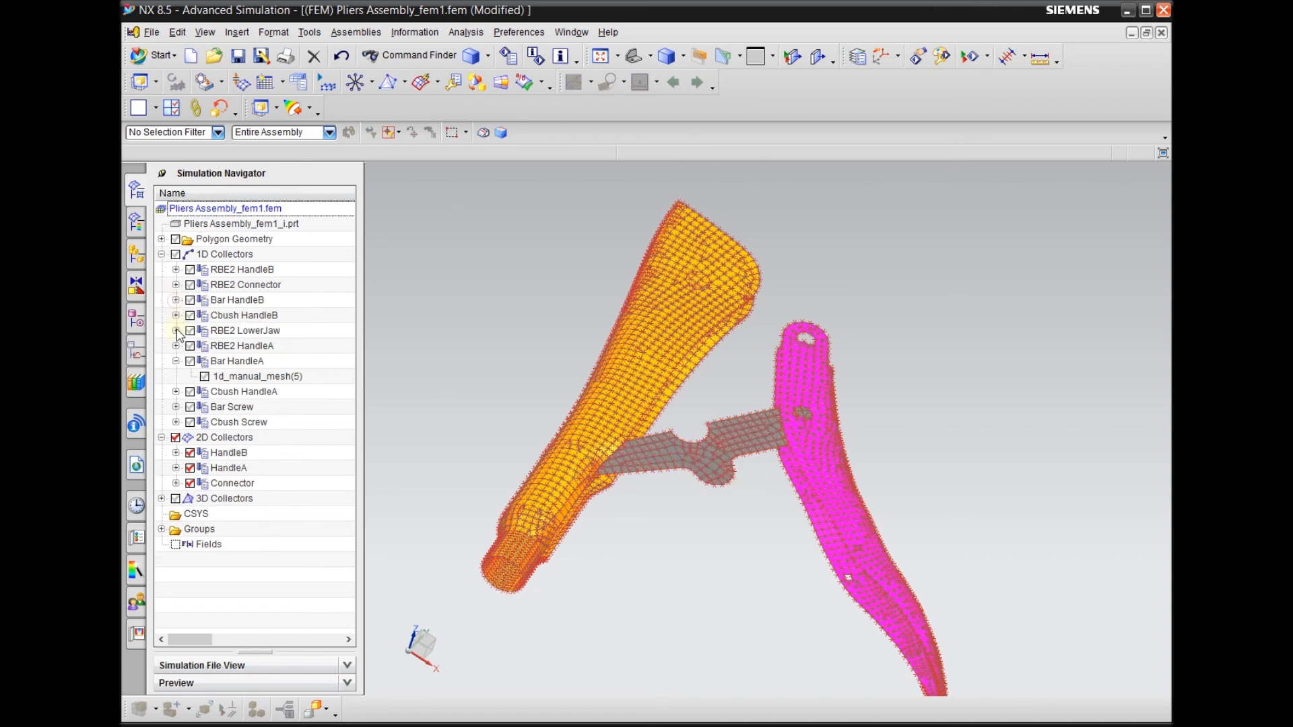
click(176, 362)
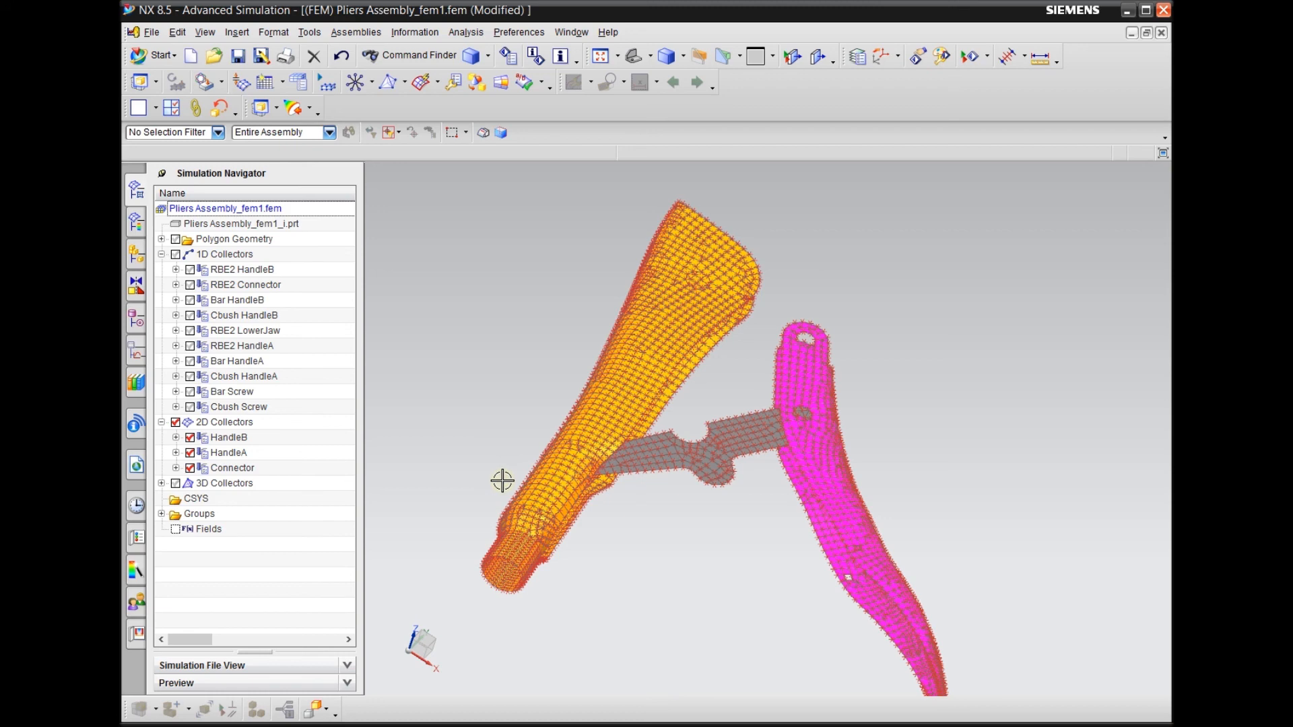
scroll(683, 622, down, 2)
middle_drag(682, 621, 649, 663)
middle_drag(846, 339, 801, 346)
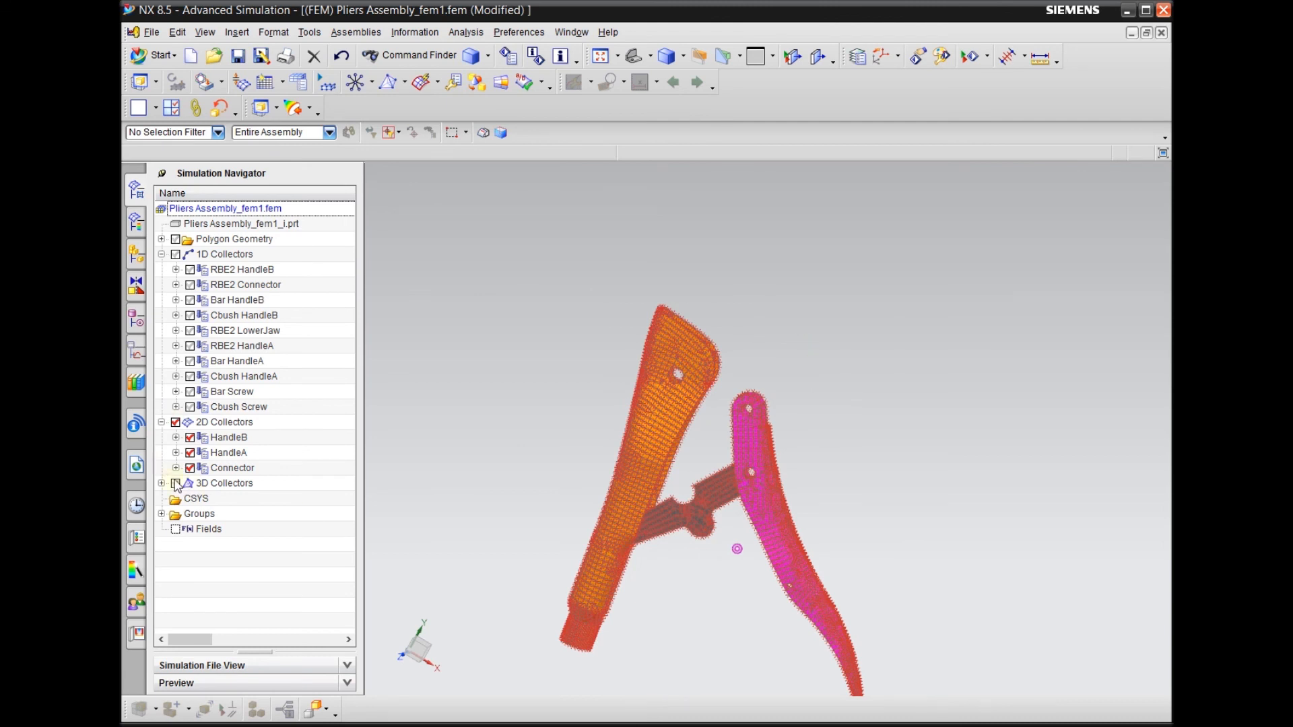
click(175, 484)
click(176, 254)
click(176, 240)
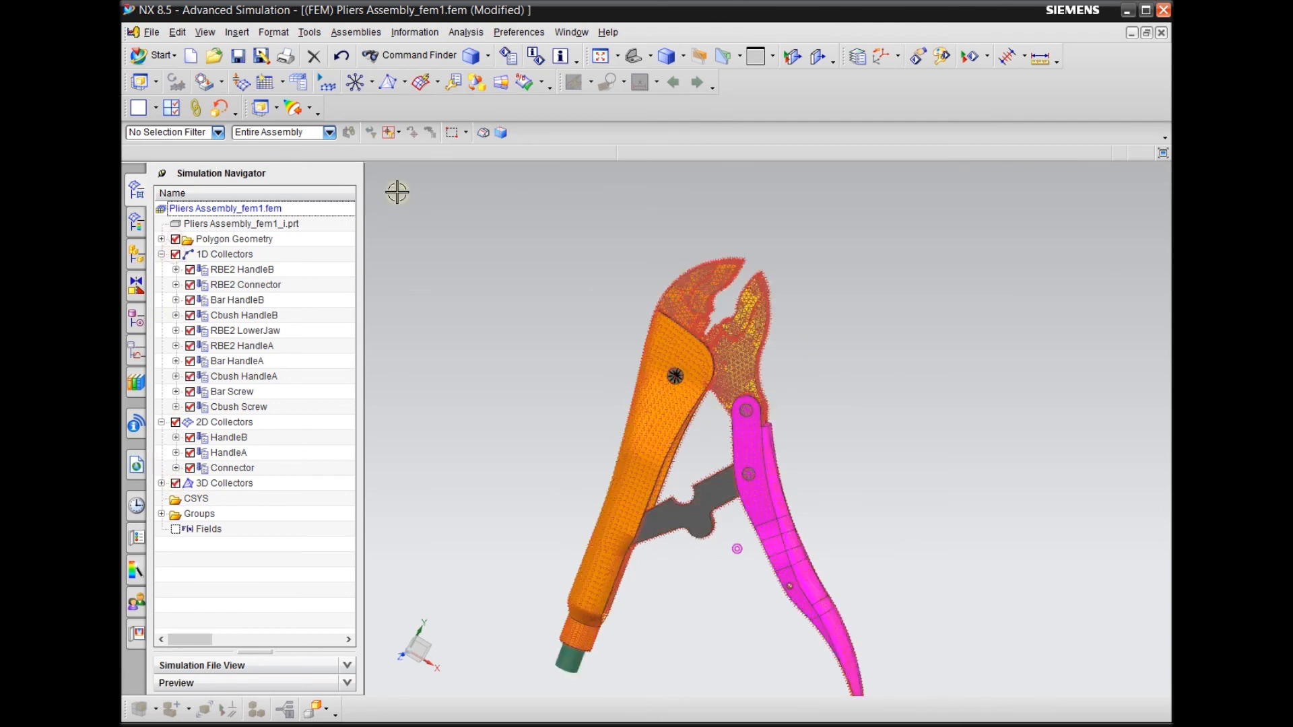
click(518, 32)
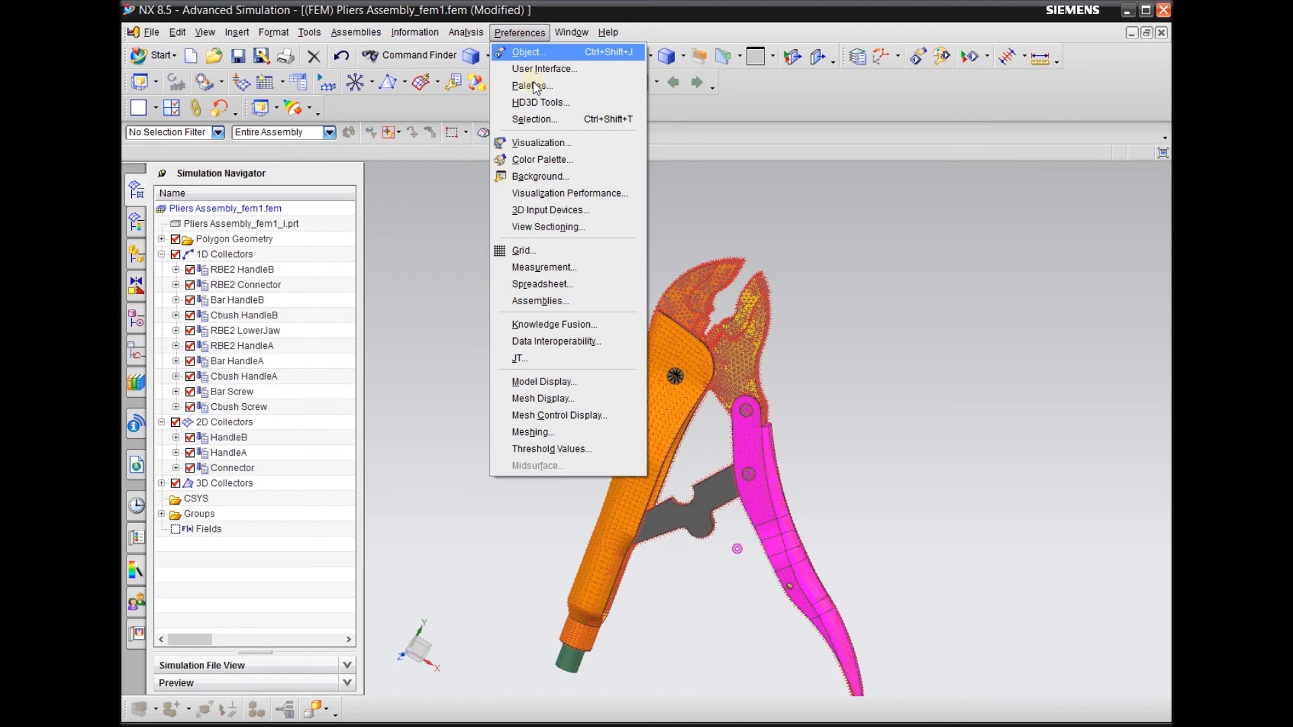
click(552, 398)
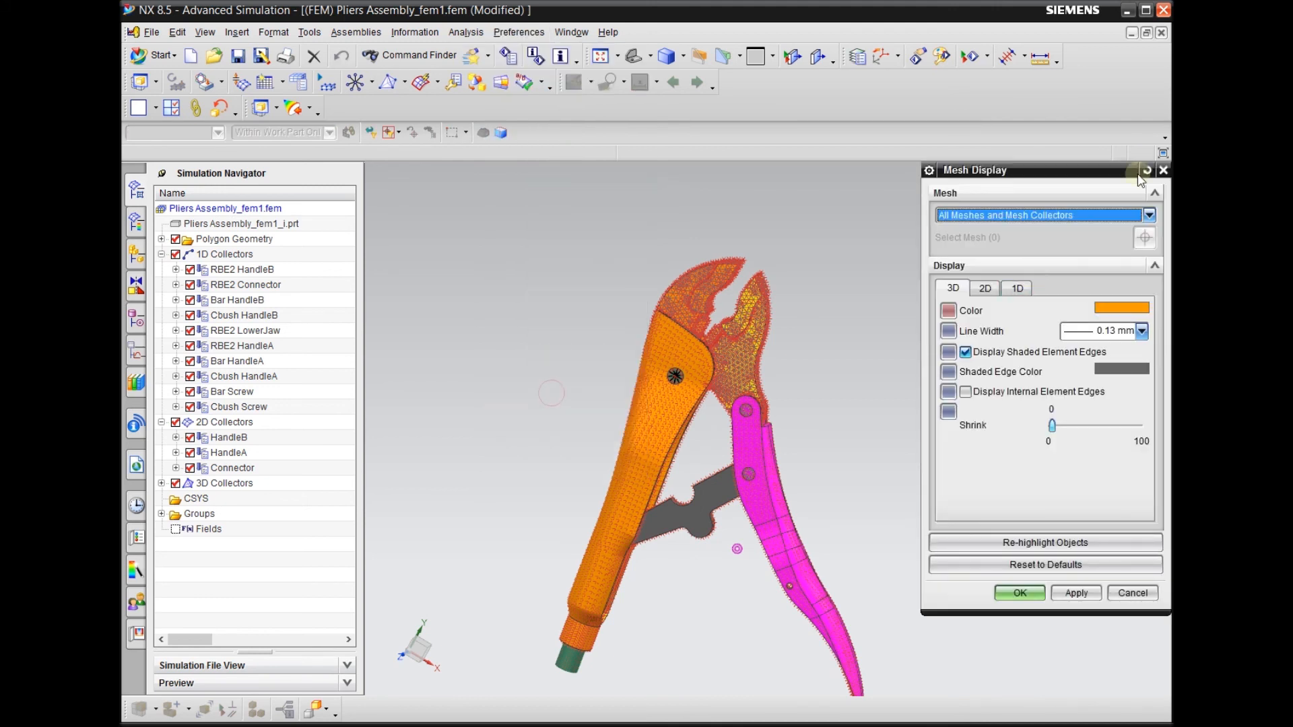
click(1160, 171)
Set the node marker type to None in the model display preferences and hide the polygon geometry
click(515, 35)
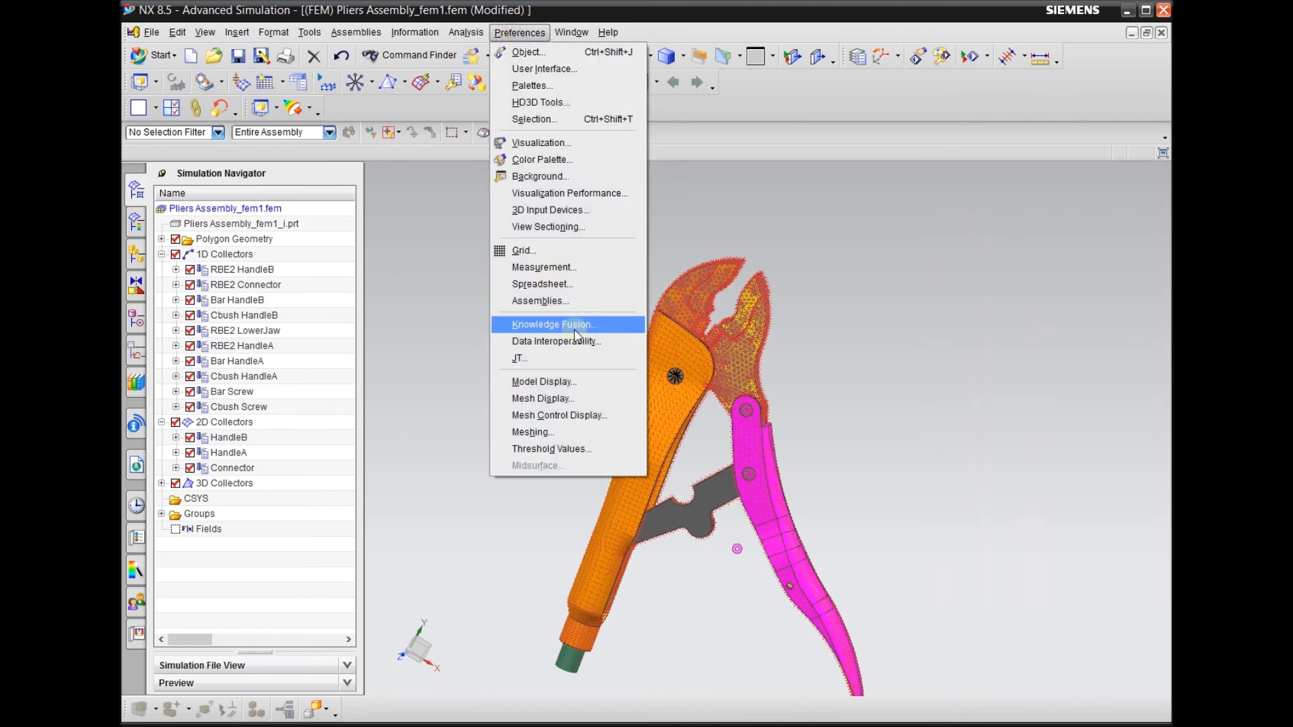
click(556, 379)
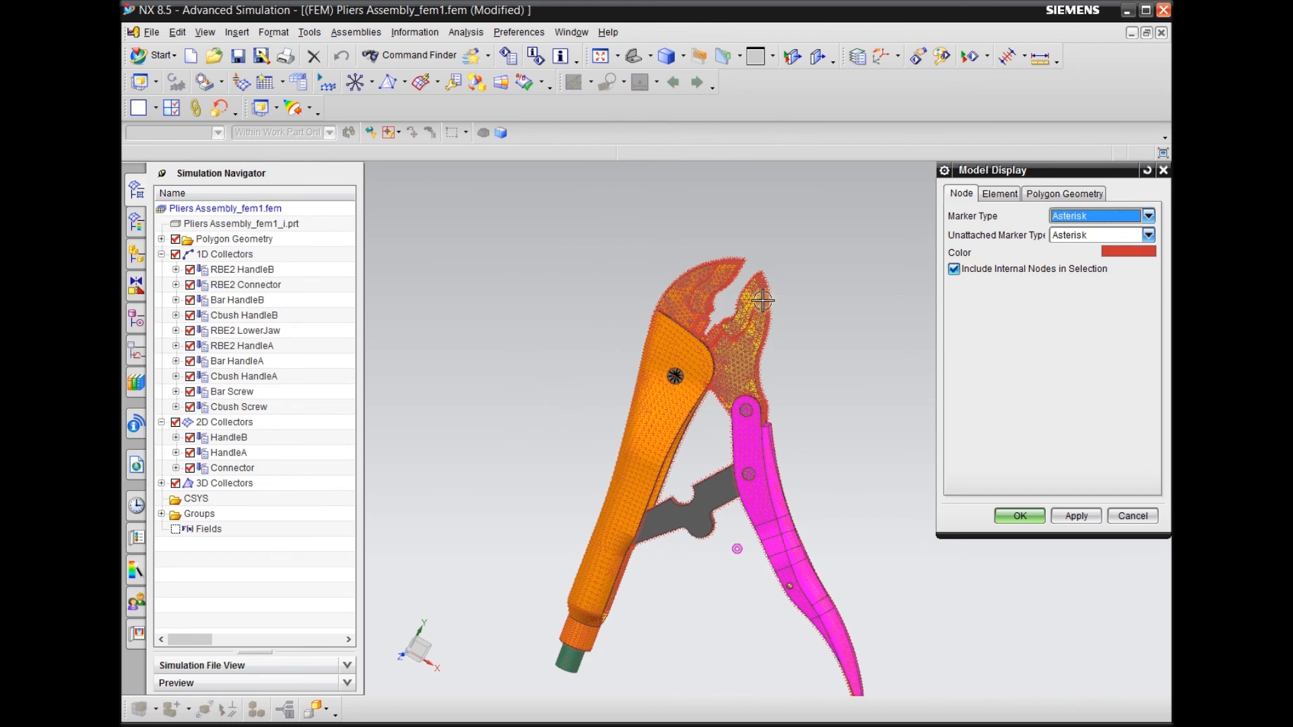
click(1080, 220)
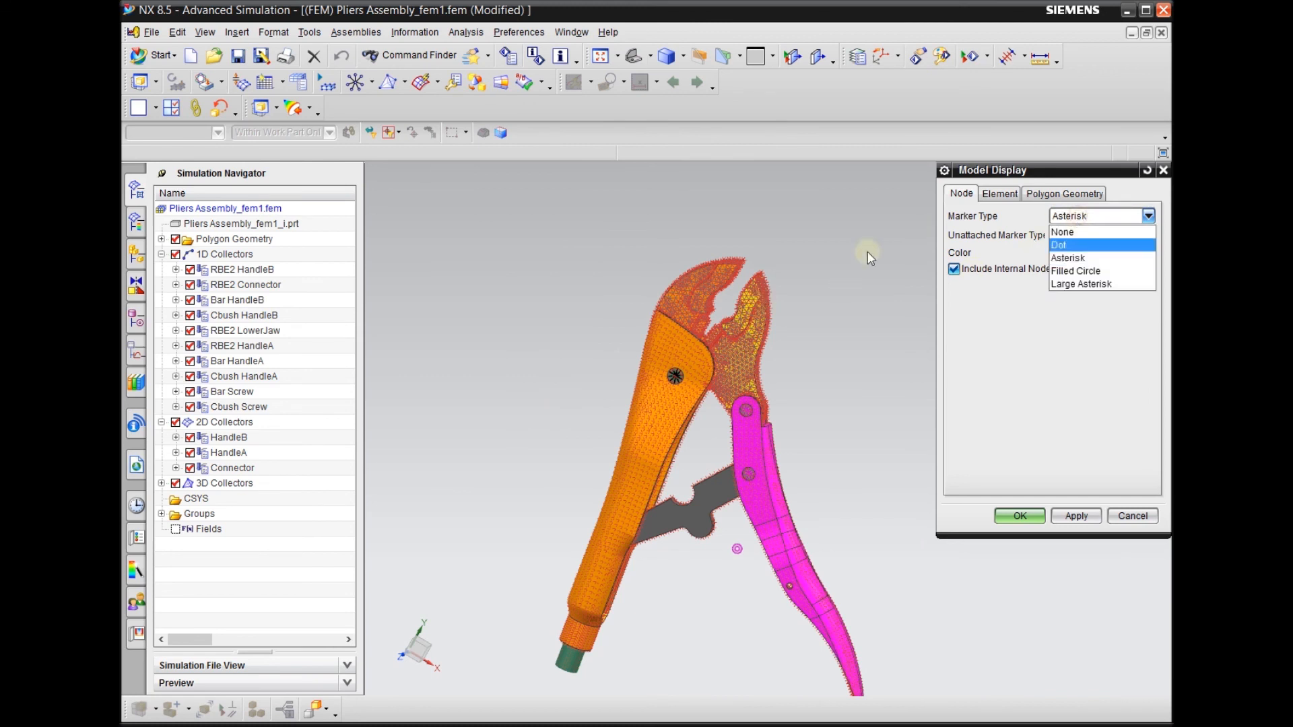
click(1081, 232)
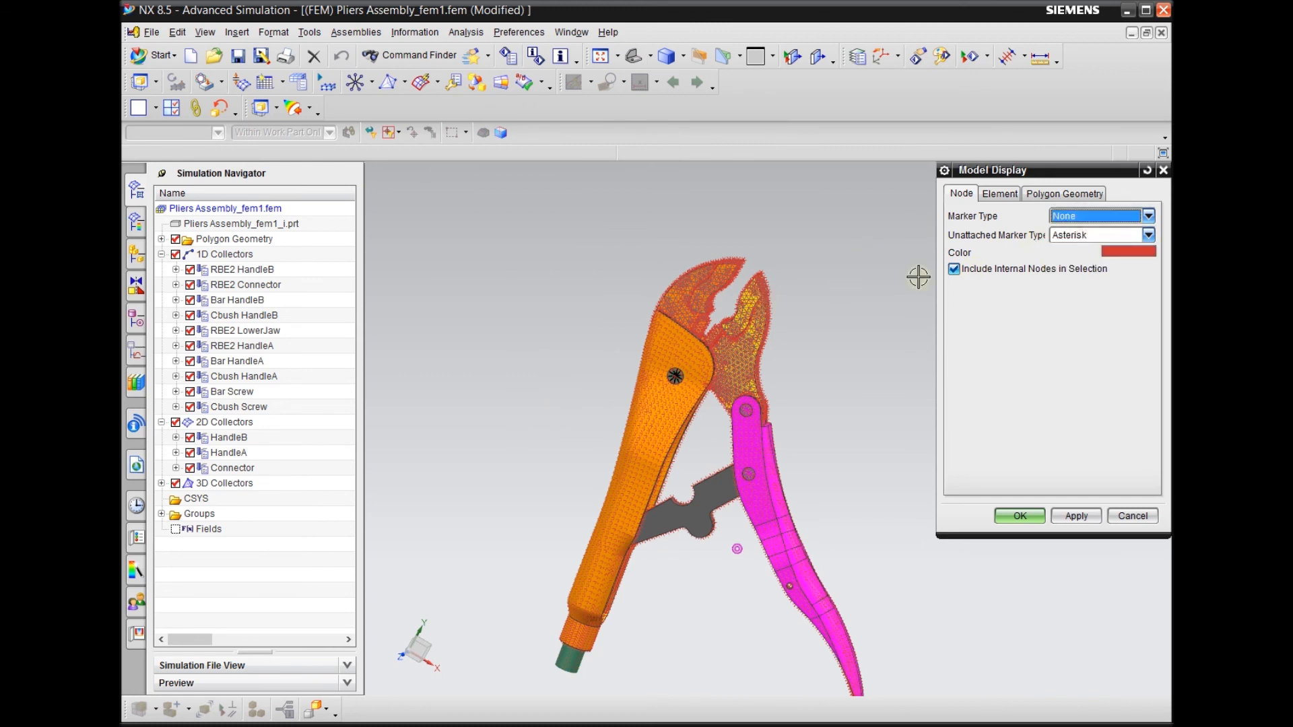
click(1010, 519)
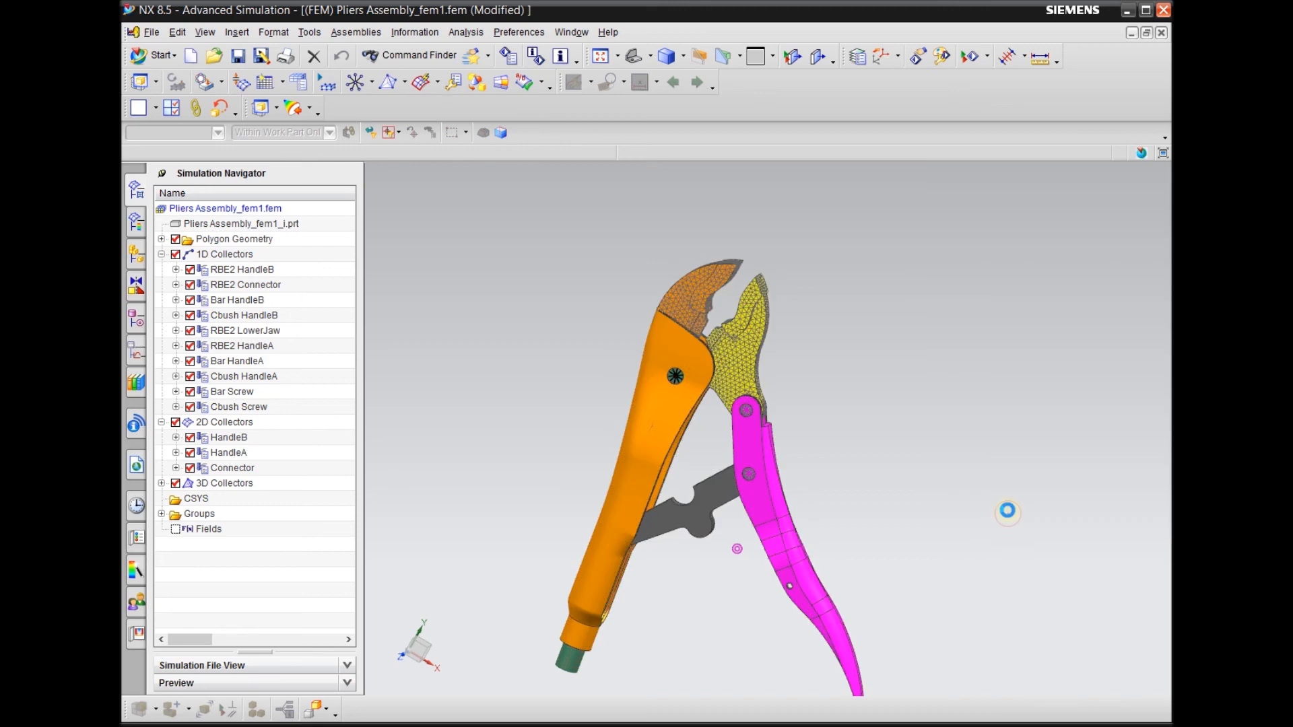
click(177, 241)
Examine the upper and lower jaw meshes and the gap between their tips from several angles
middle_drag(511, 328, 471, 356)
scroll(662, 341, up, 3)
scroll(663, 340, up, 3)
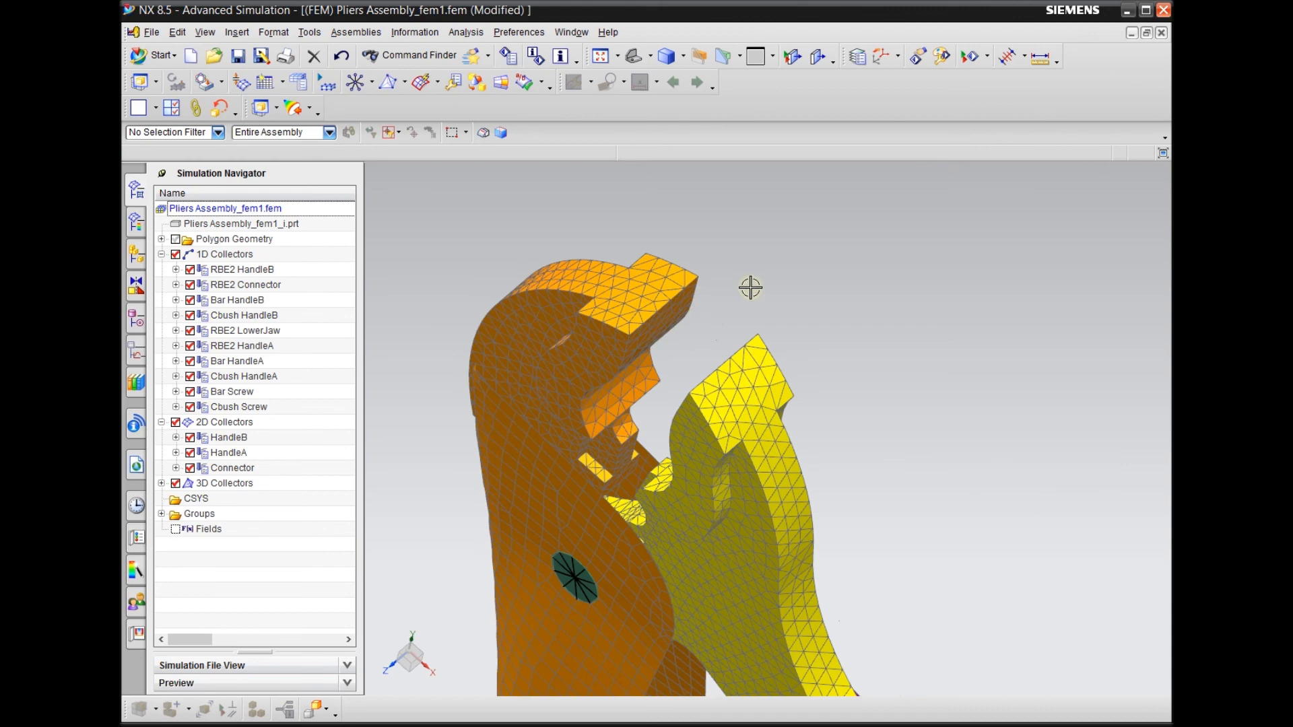
scroll(761, 282, down, 3)
middle_drag(776, 276, 701, 291)
scroll(717, 340, up, 3)
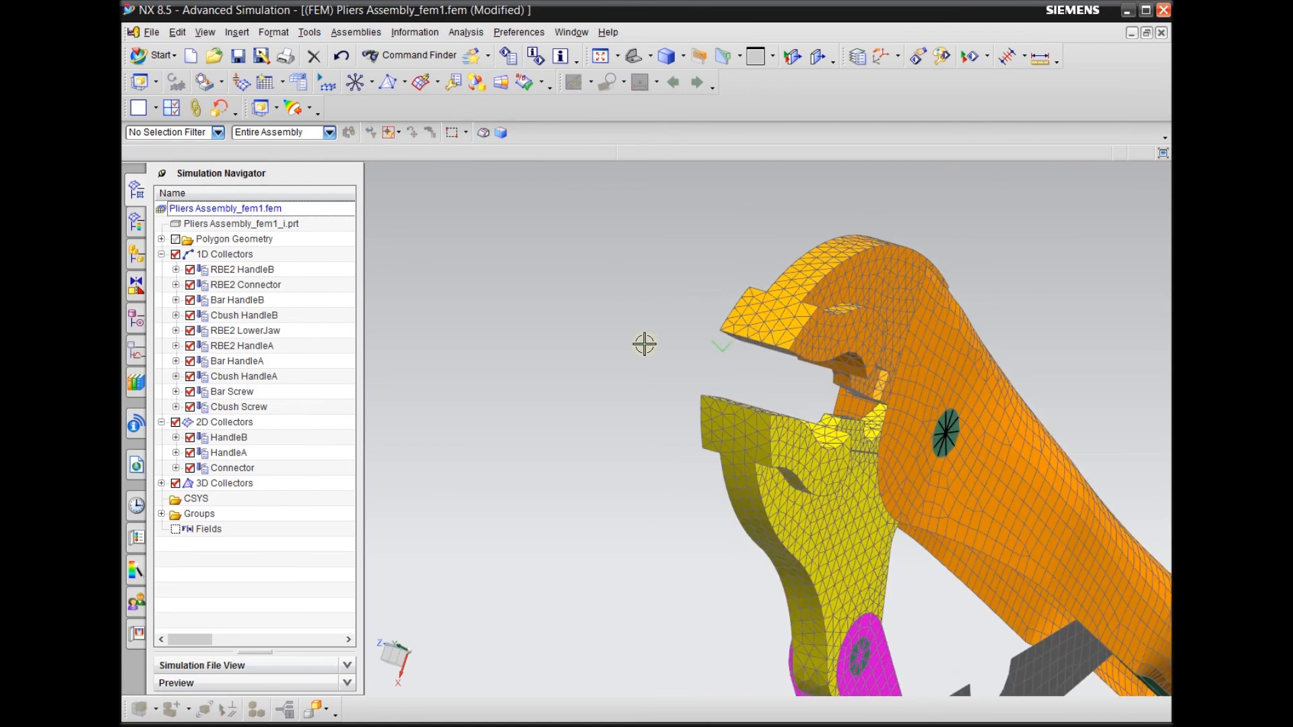
middle_drag(644, 344, 692, 386)
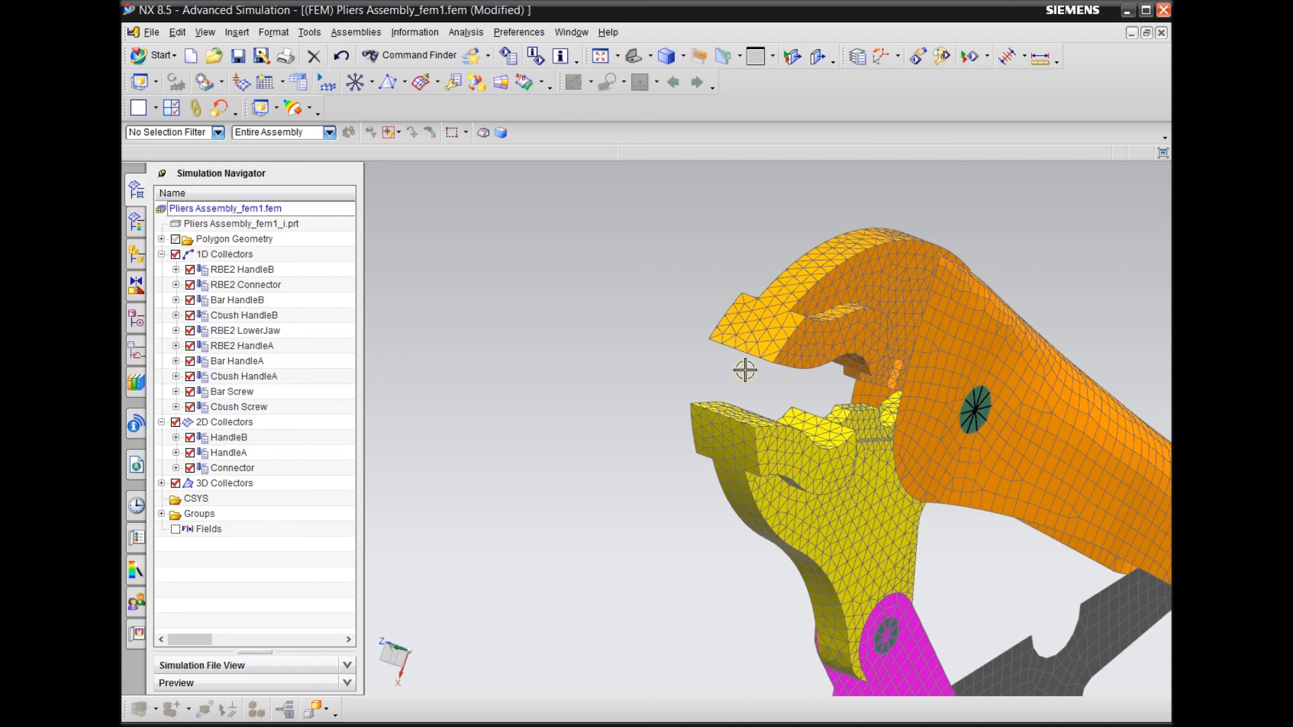
scroll(739, 375, up, 2)
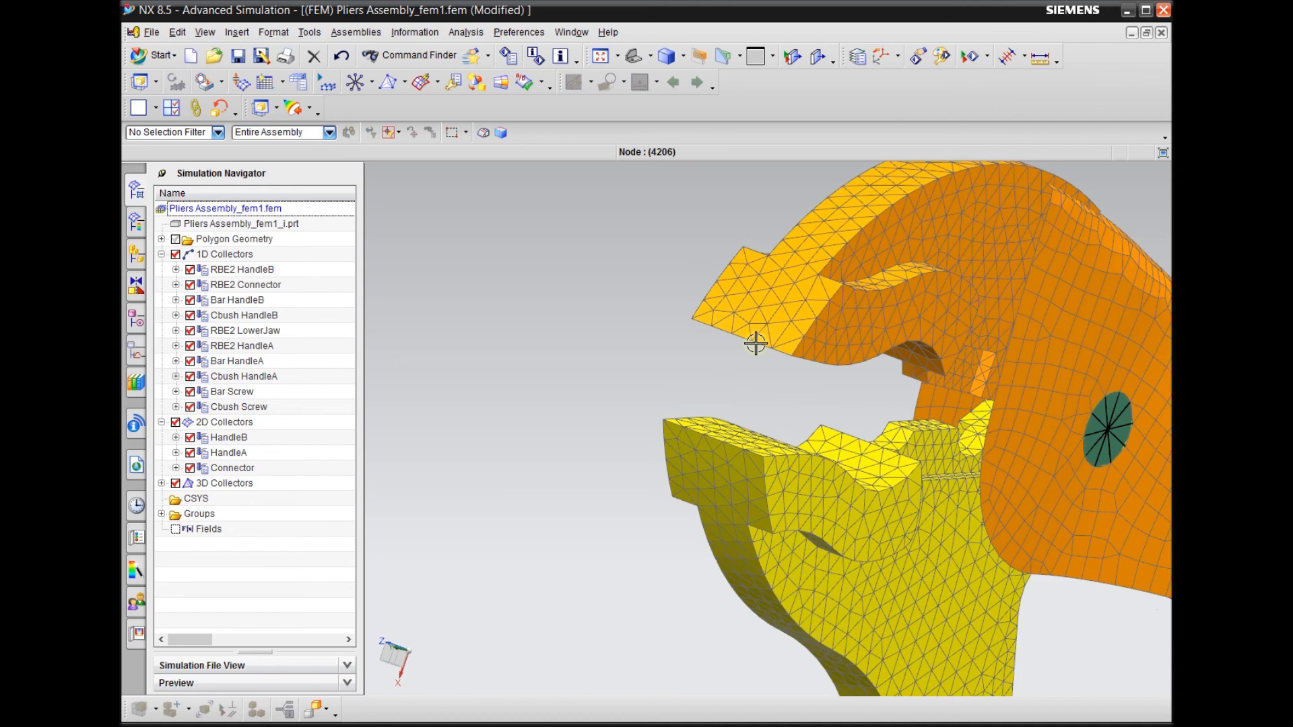
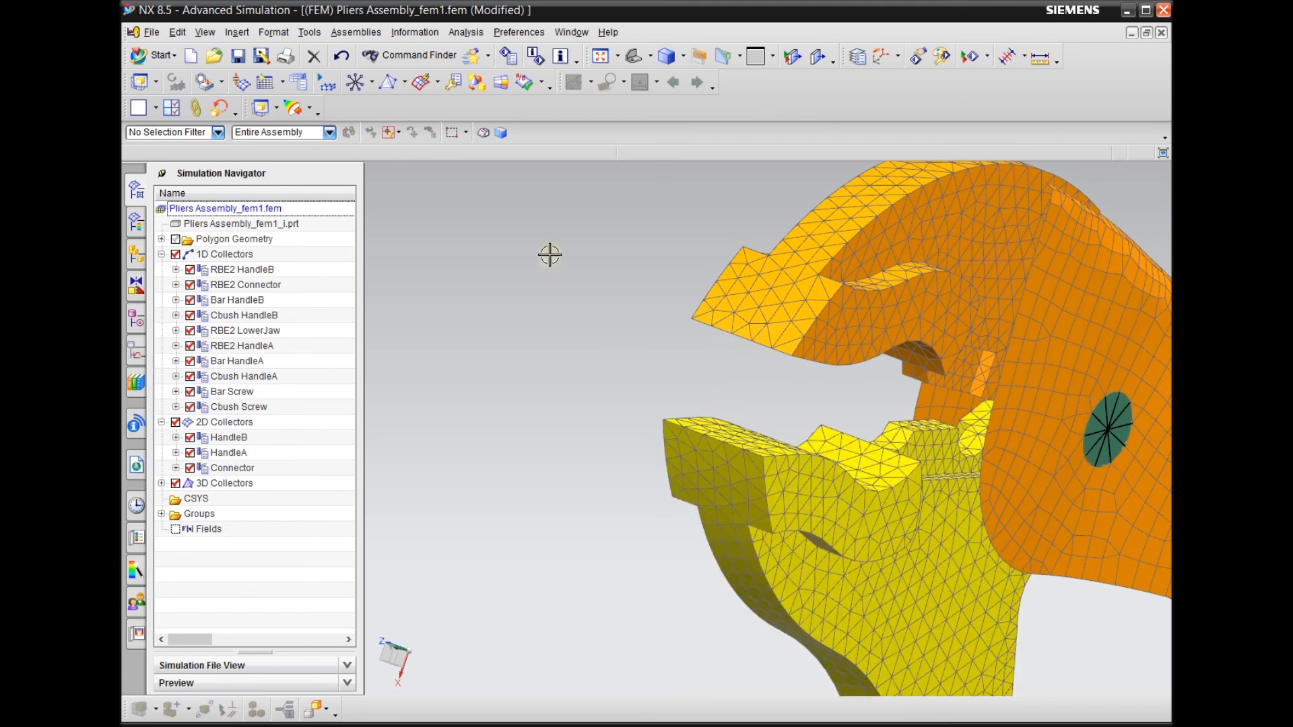
Create two nodes on existing mesh points along the upper jaw's tip edge, at Z 0.05 in and -0.05 in
click(240, 32)
mouse_move(326, 248)
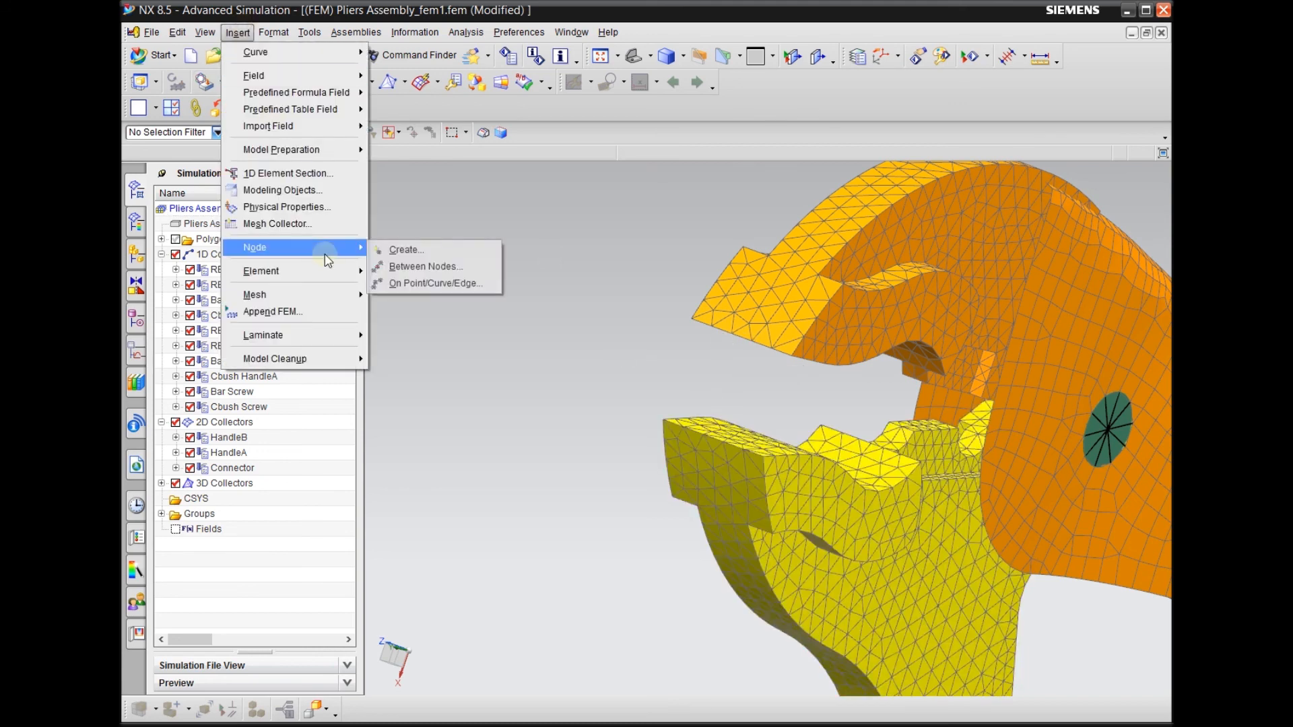
click(402, 249)
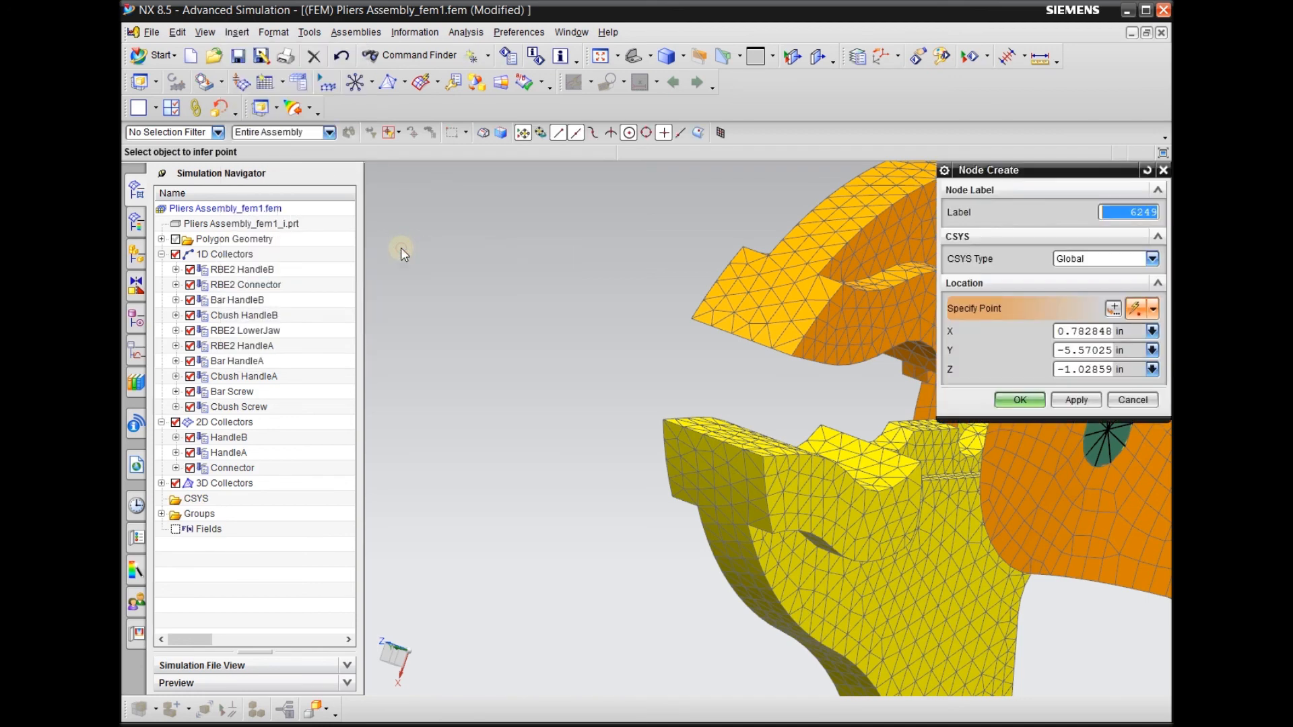
scroll(438, 303, down, 3)
scroll(512, 315, up, 3)
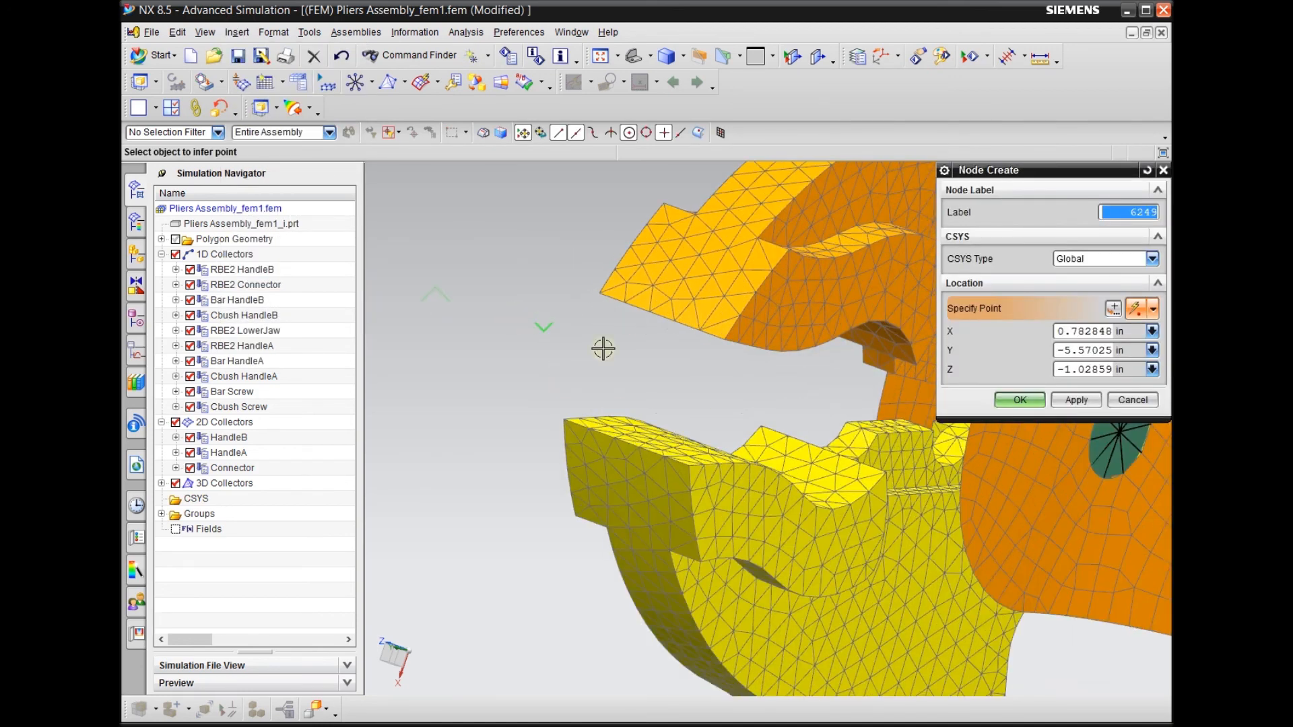
click(1153, 308)
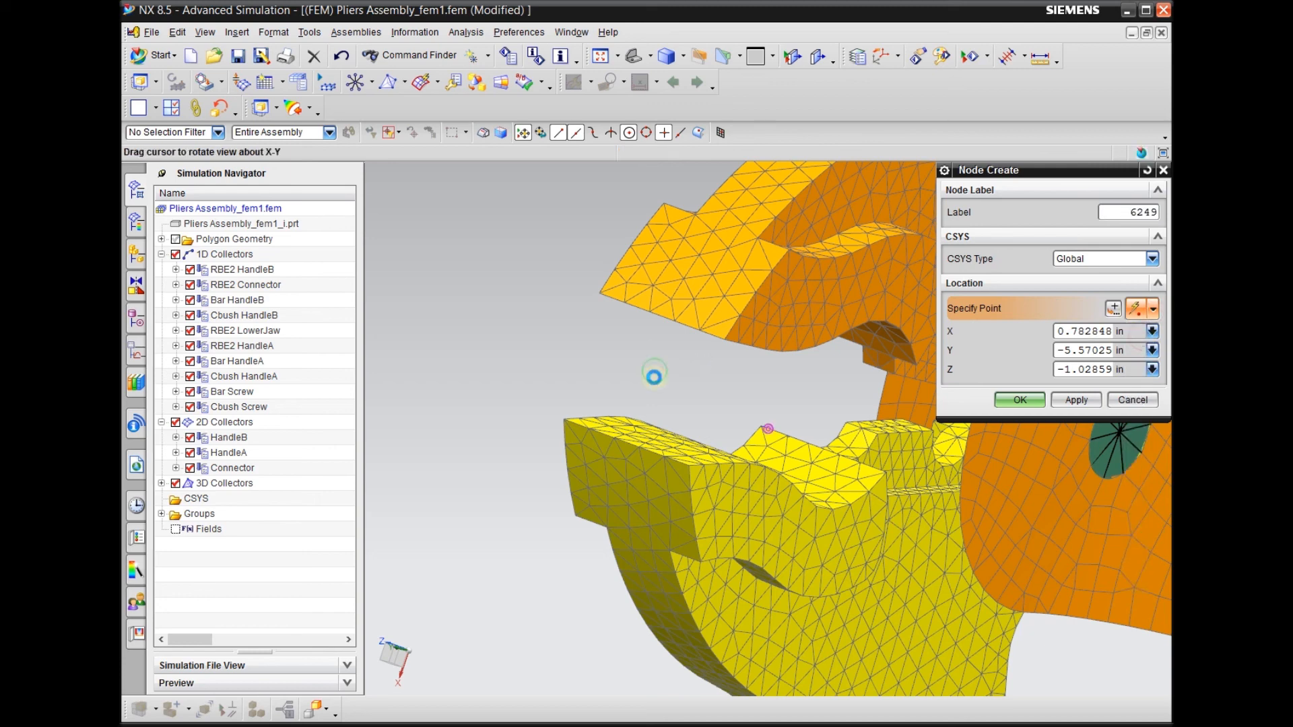
scroll(650, 363, up, 5)
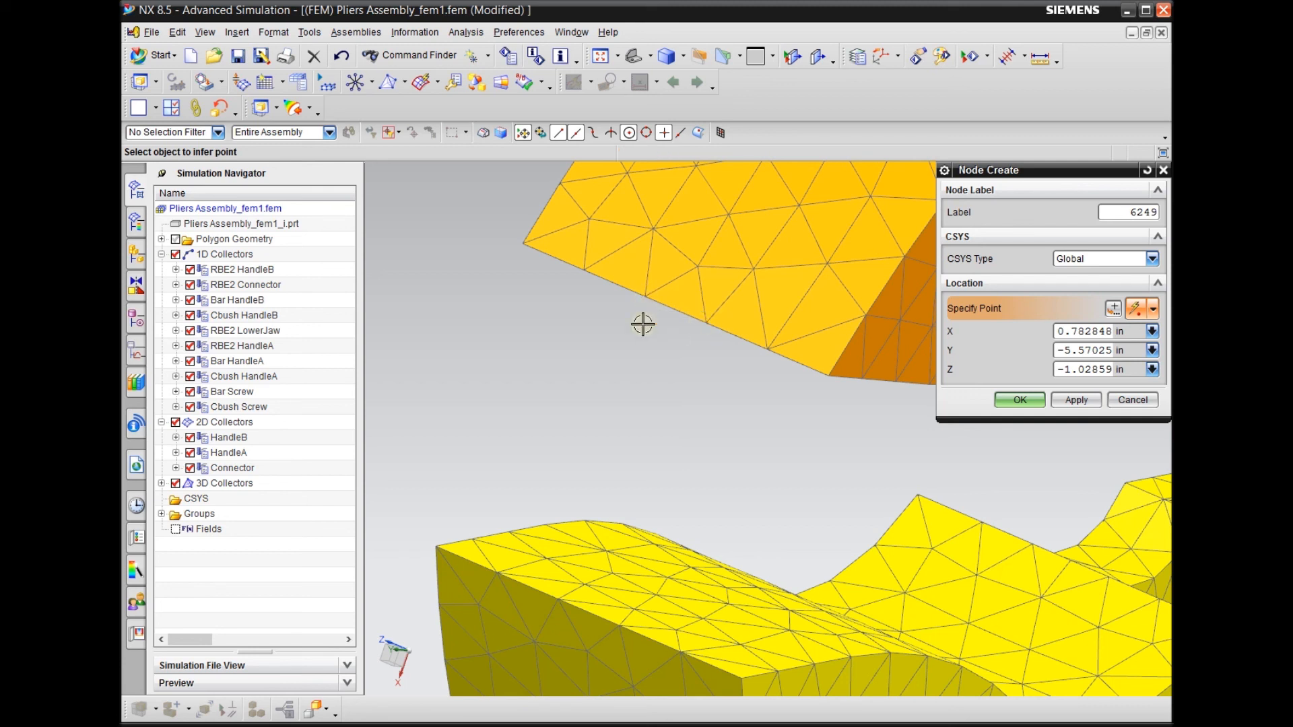
click(645, 297)
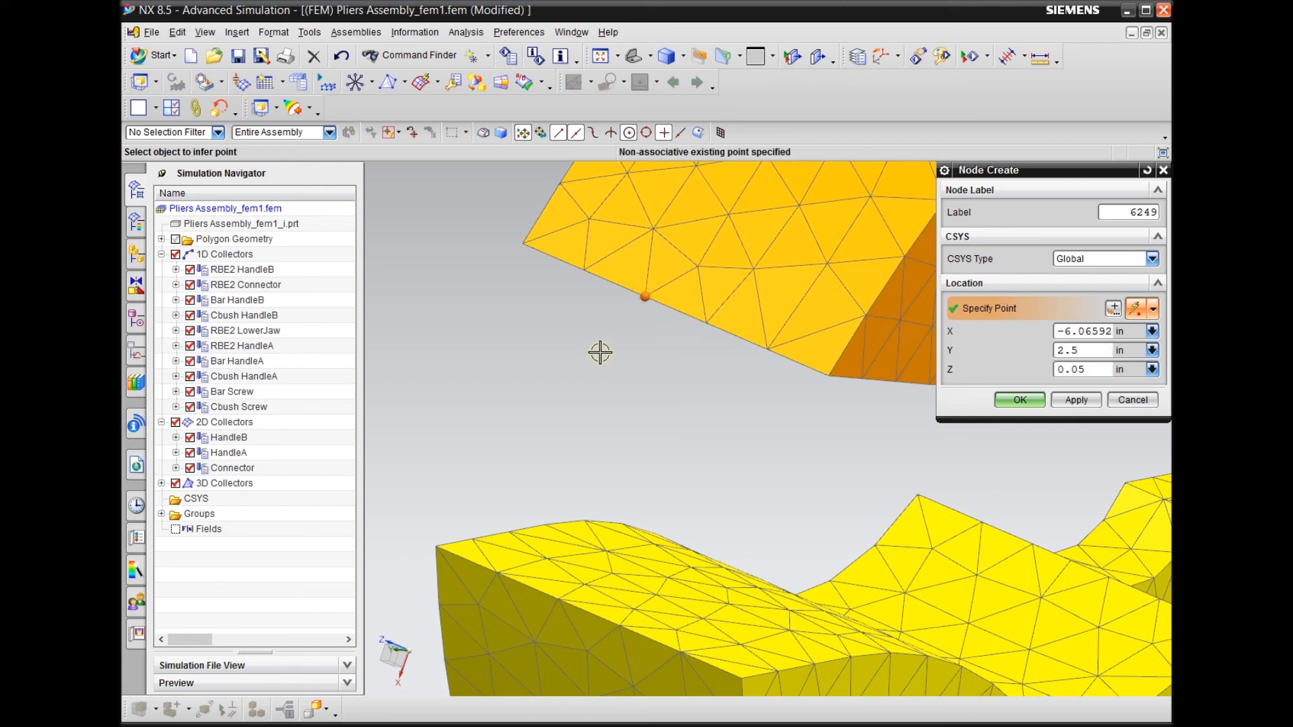
click(1064, 402)
click(704, 323)
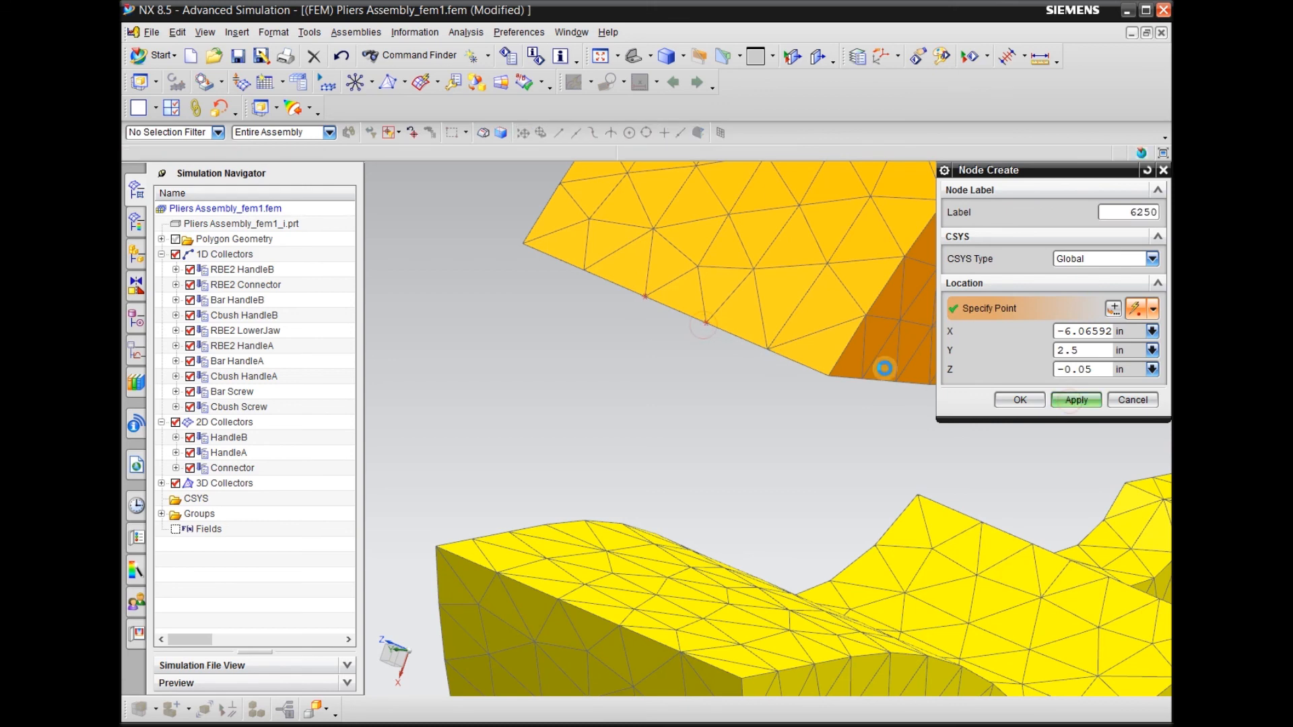
Display the model as a wireframe with the lower jaw's tip edge in view
scroll(667, 289, down, 2)
middle_drag(649, 367, 656, 335)
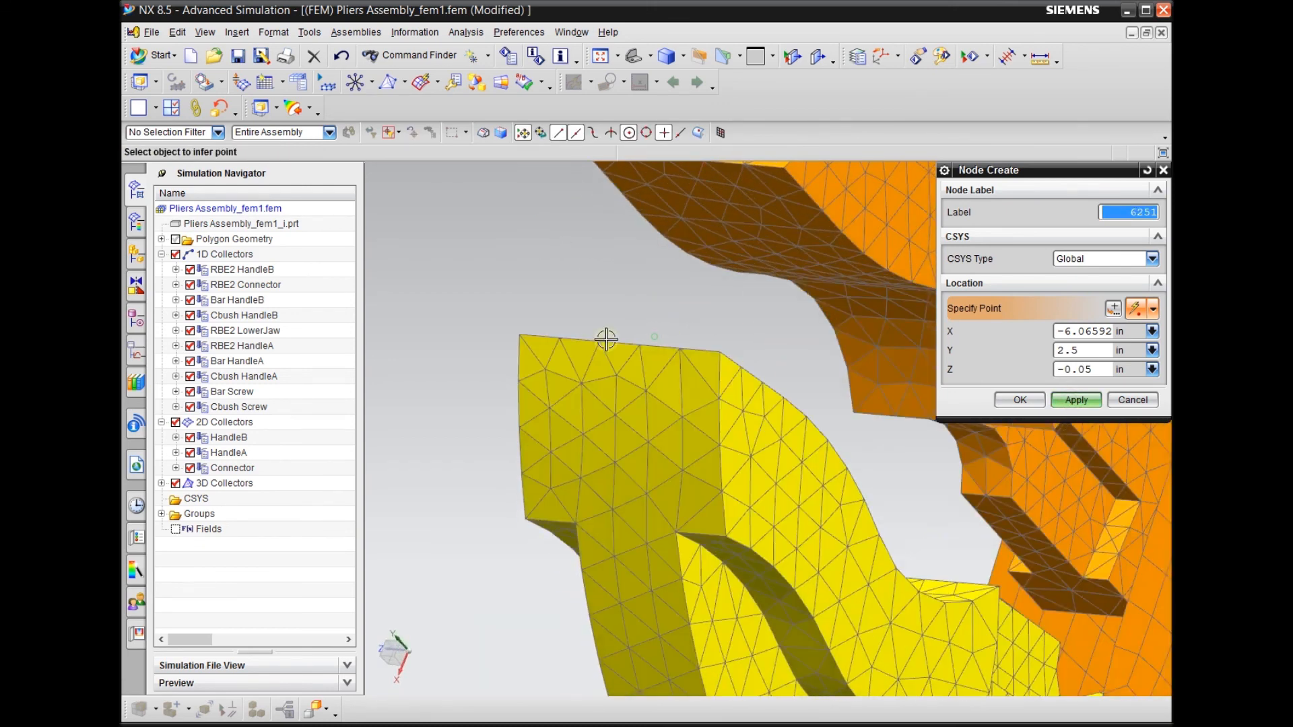
scroll(606, 338, up, 3)
scroll(715, 337, down, 2)
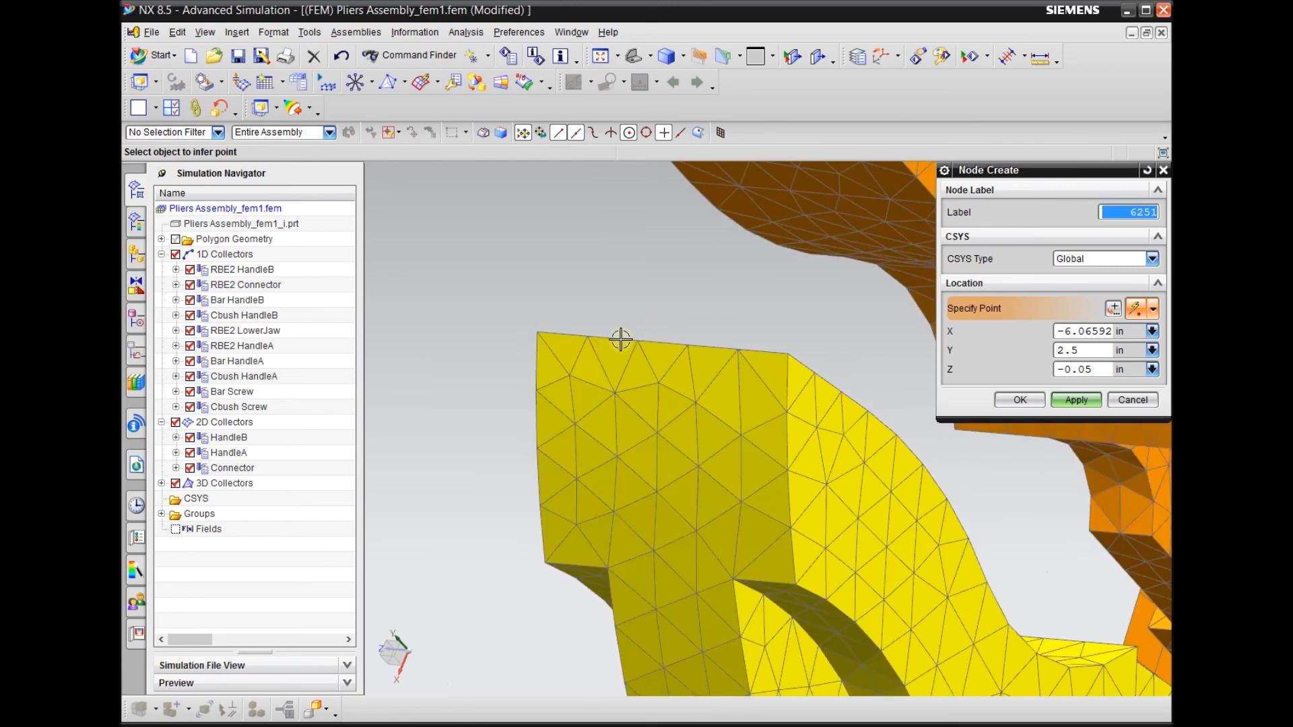
right_click(474, 370)
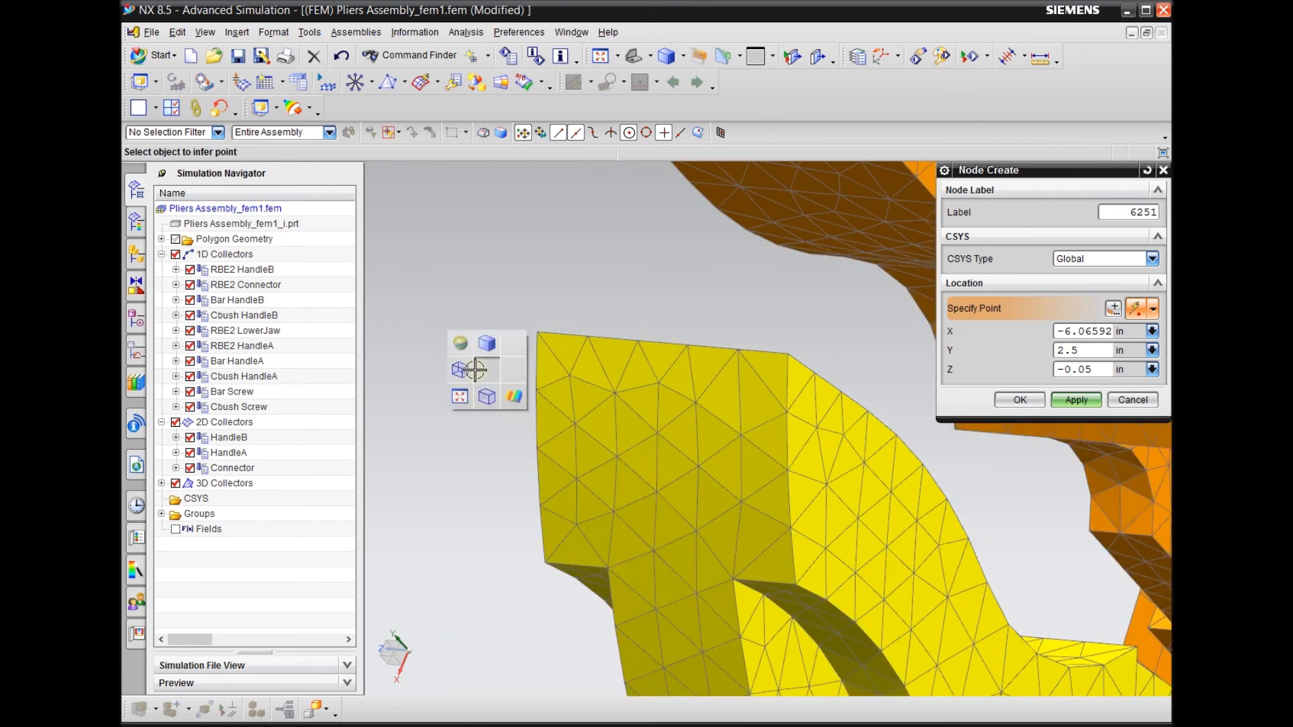
click(474, 370)
Create two nodes on adjacent middle mesh points of the lower jaw's tip edge, matching the upper jaw pair, and finish node creation
scroll(642, 329, up, 2)
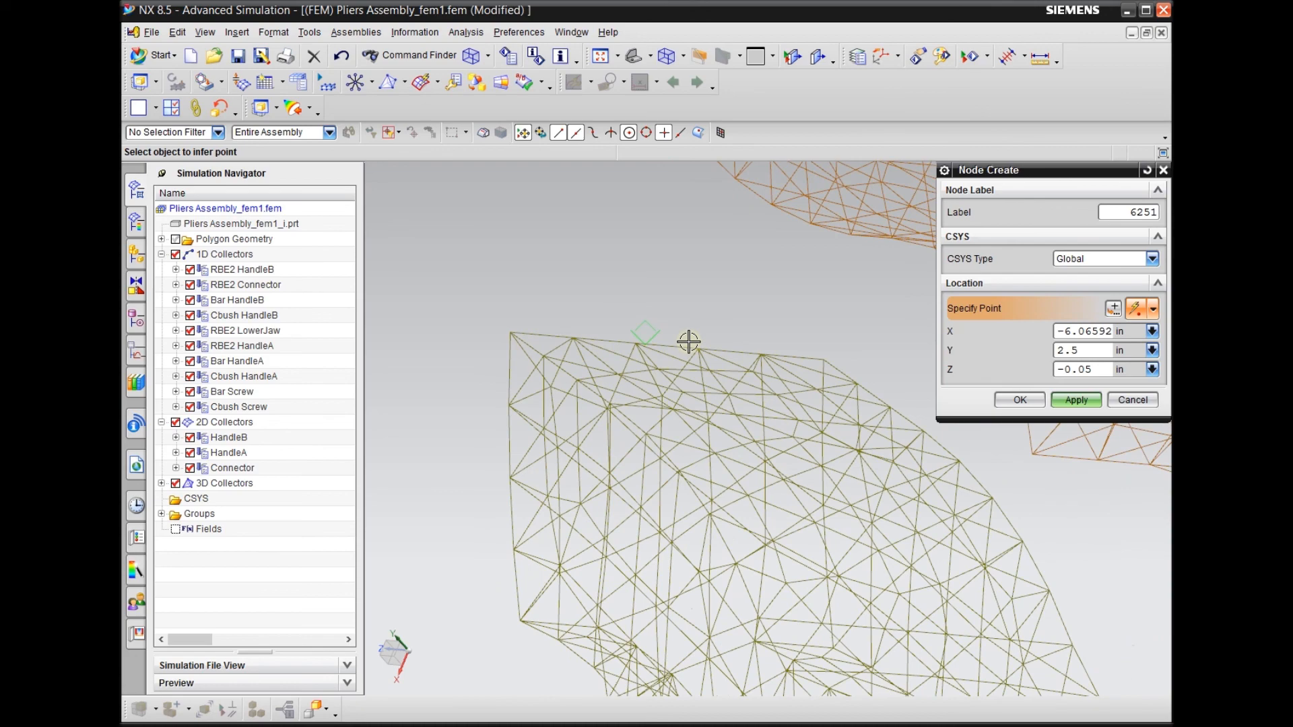
middle_drag(687, 297, 640, 383)
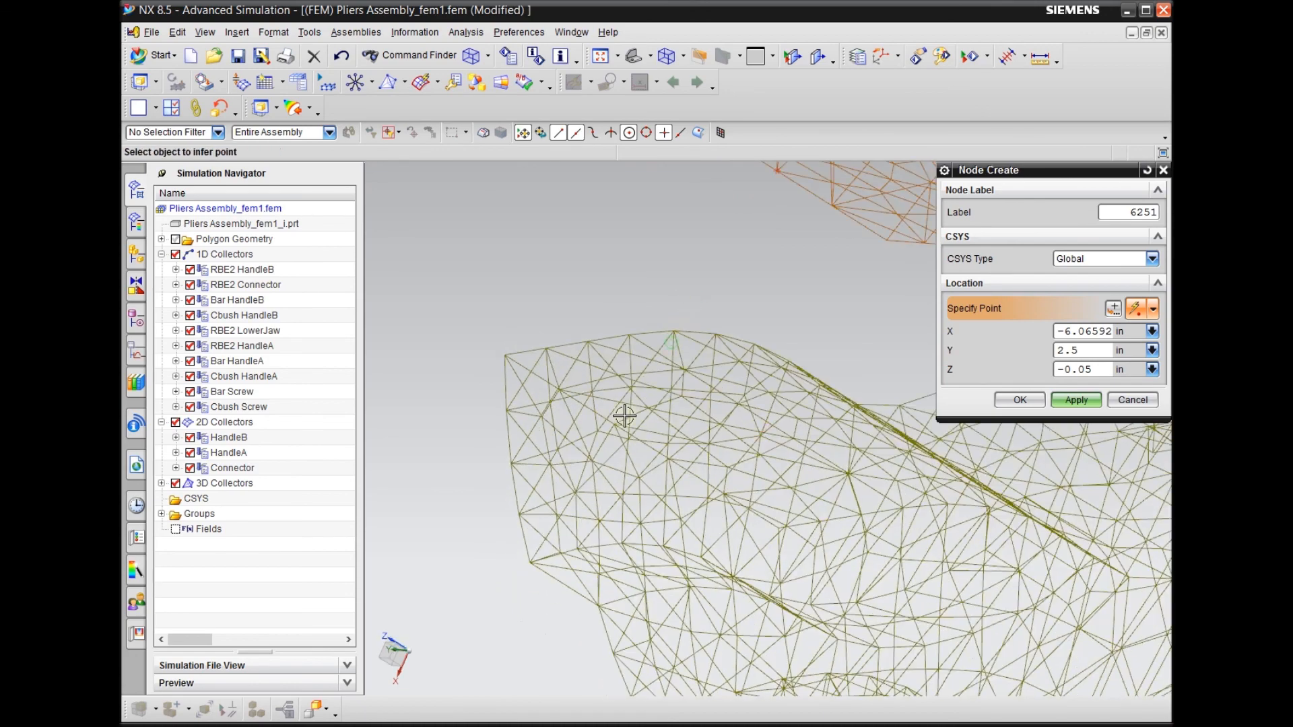
scroll(532, 410, down, 2)
middle_drag(537, 447, 552, 350)
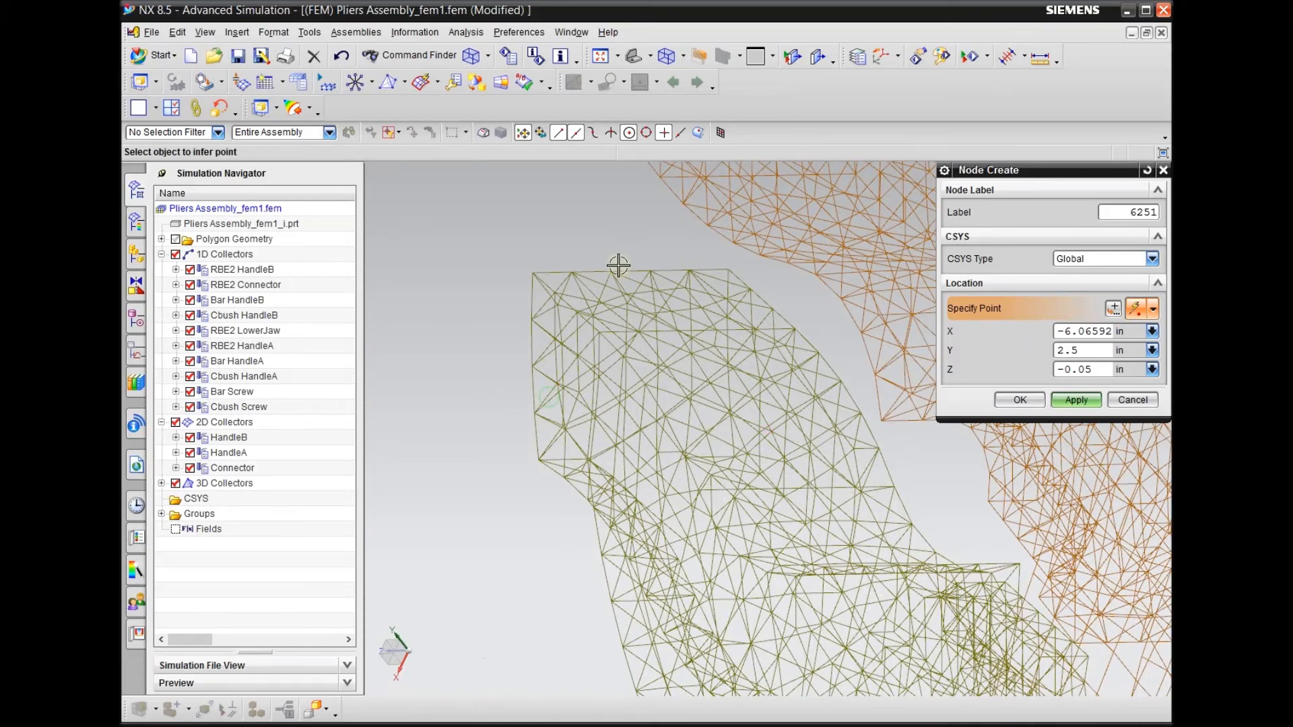
scroll(563, 251, up, 3)
scroll(596, 250, down, 1)
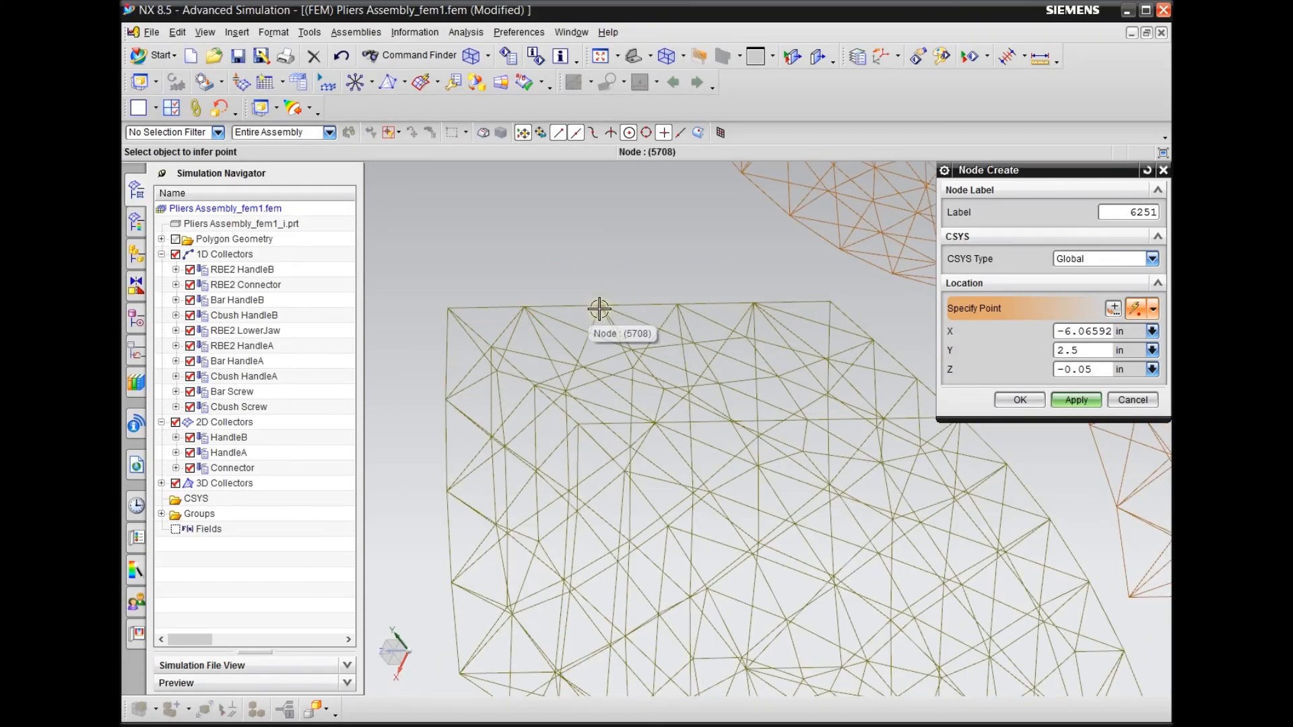
click(600, 304)
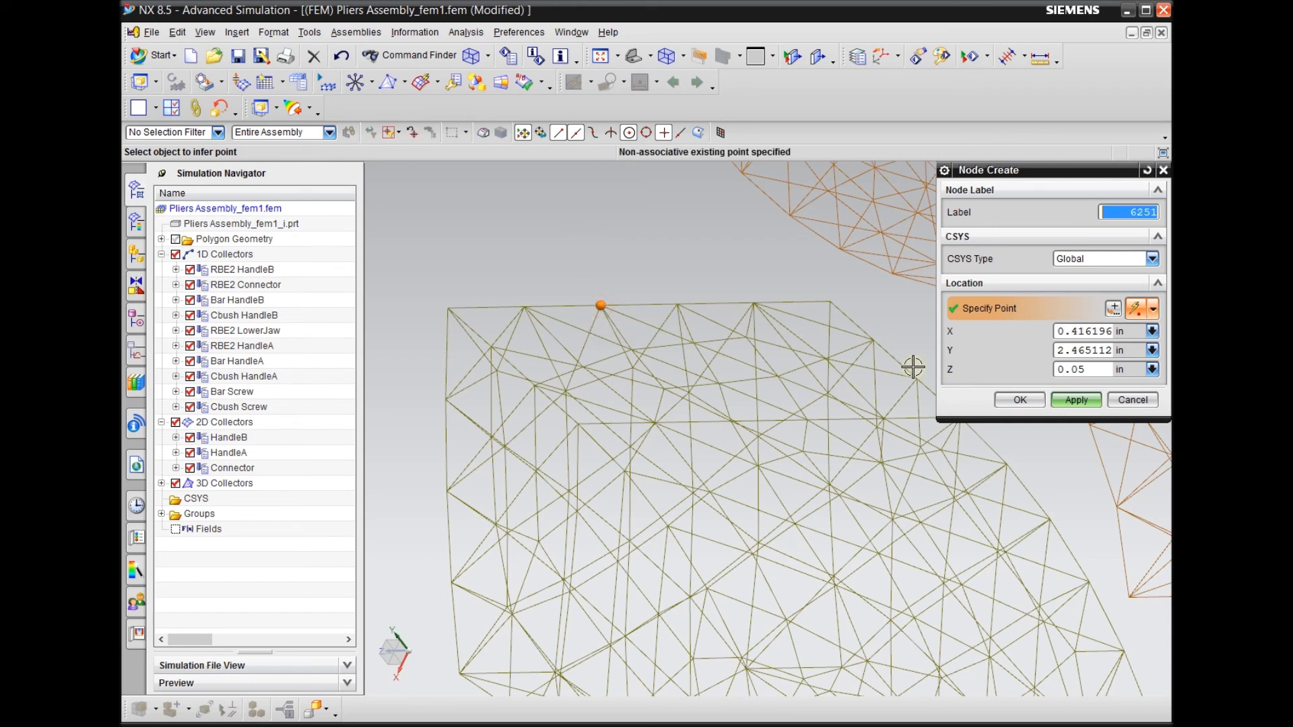
click(1076, 402)
click(677, 301)
click(1022, 398)
Hide the 3D collectors to isolate the four new nodes at the jaw tips
scroll(707, 438, down, 5)
middle_drag(699, 362, 559, 377)
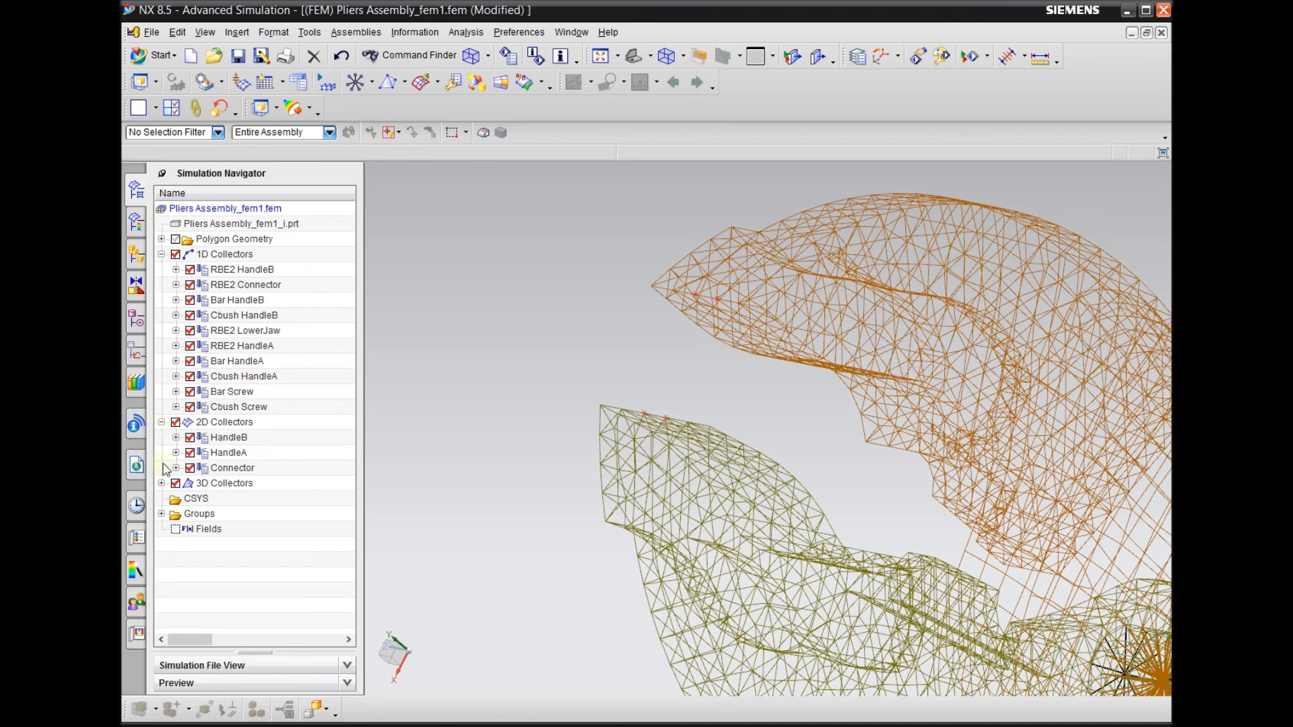
click(176, 484)
scroll(552, 399, down, 1)
scroll(671, 325, up, 4)
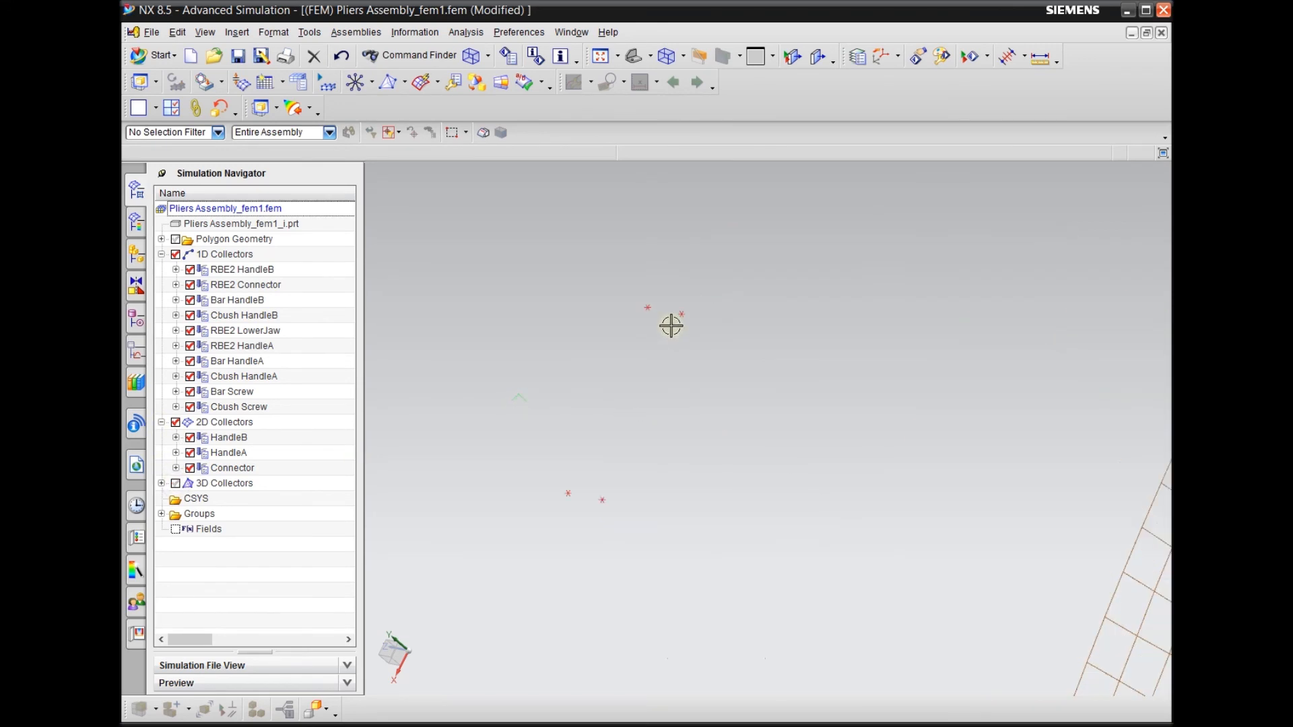
scroll(804, 339, down, 2)
scroll(631, 363, up, 3)
scroll(633, 363, down, 1)
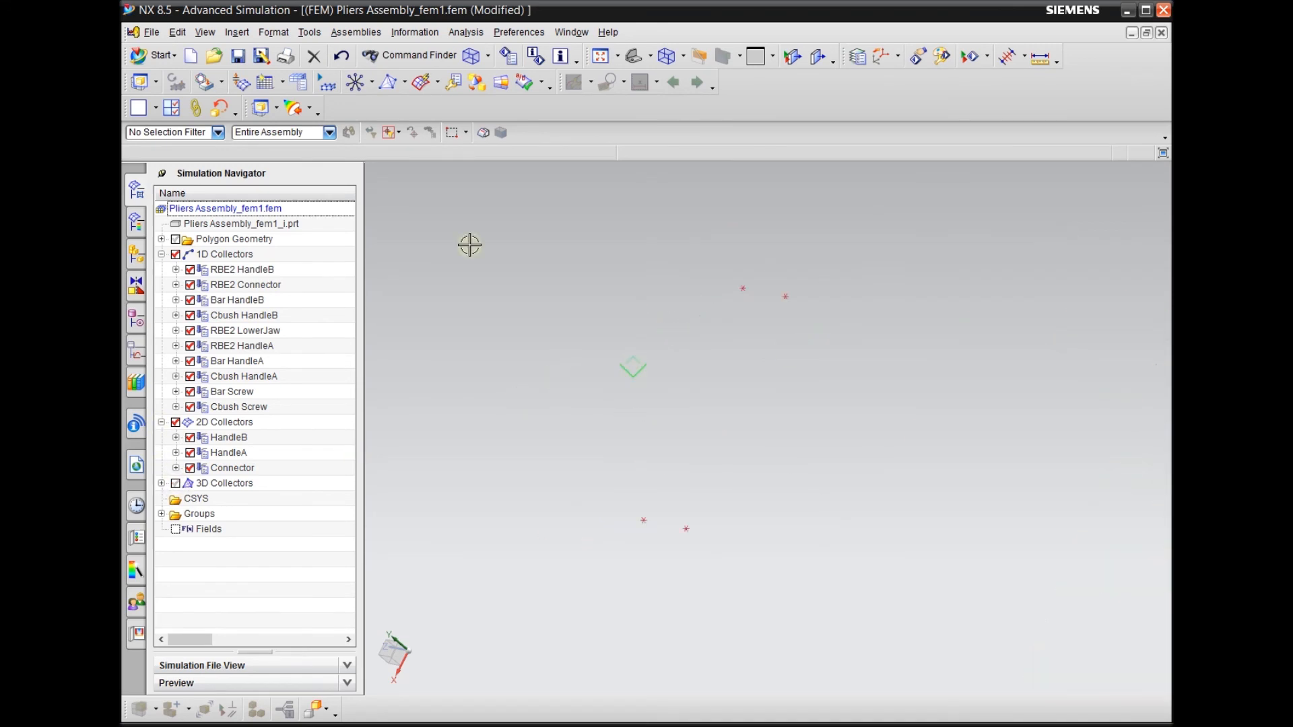
Create one node midway between each upper and lower jaw tip node pair using Between Two Nodes
click(237, 32)
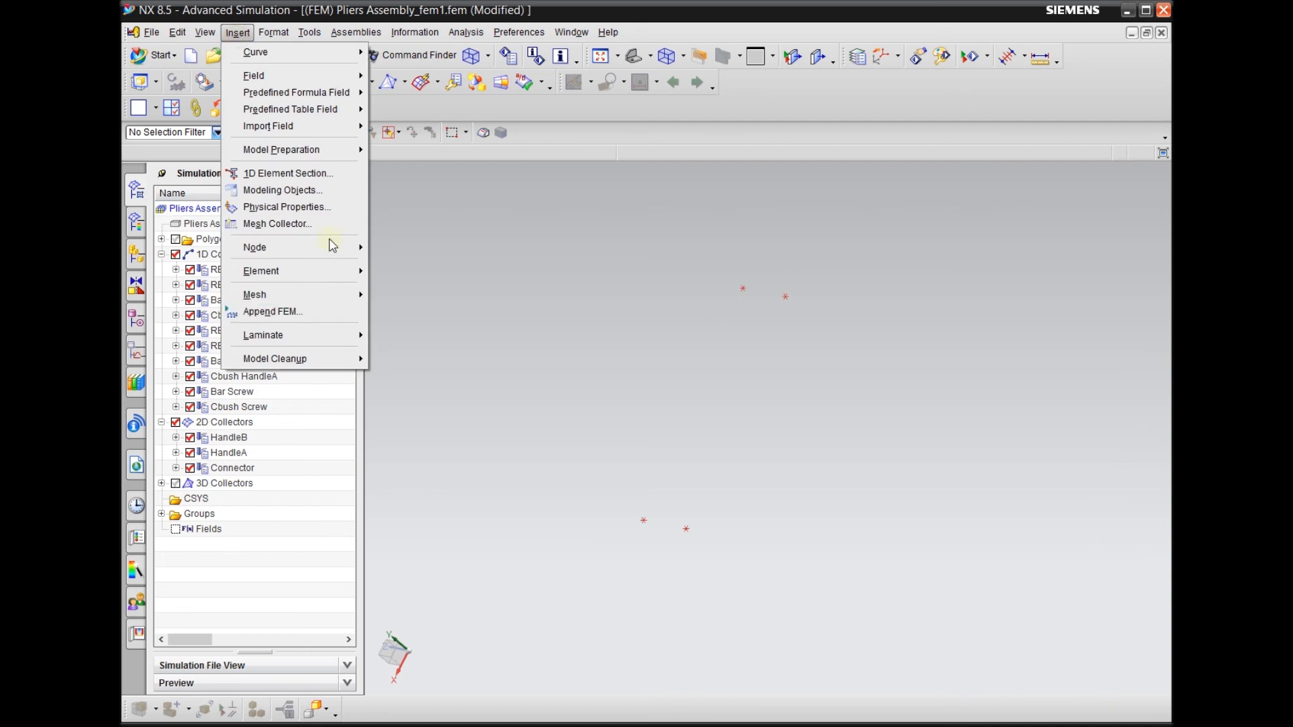
mouse_move(331, 247)
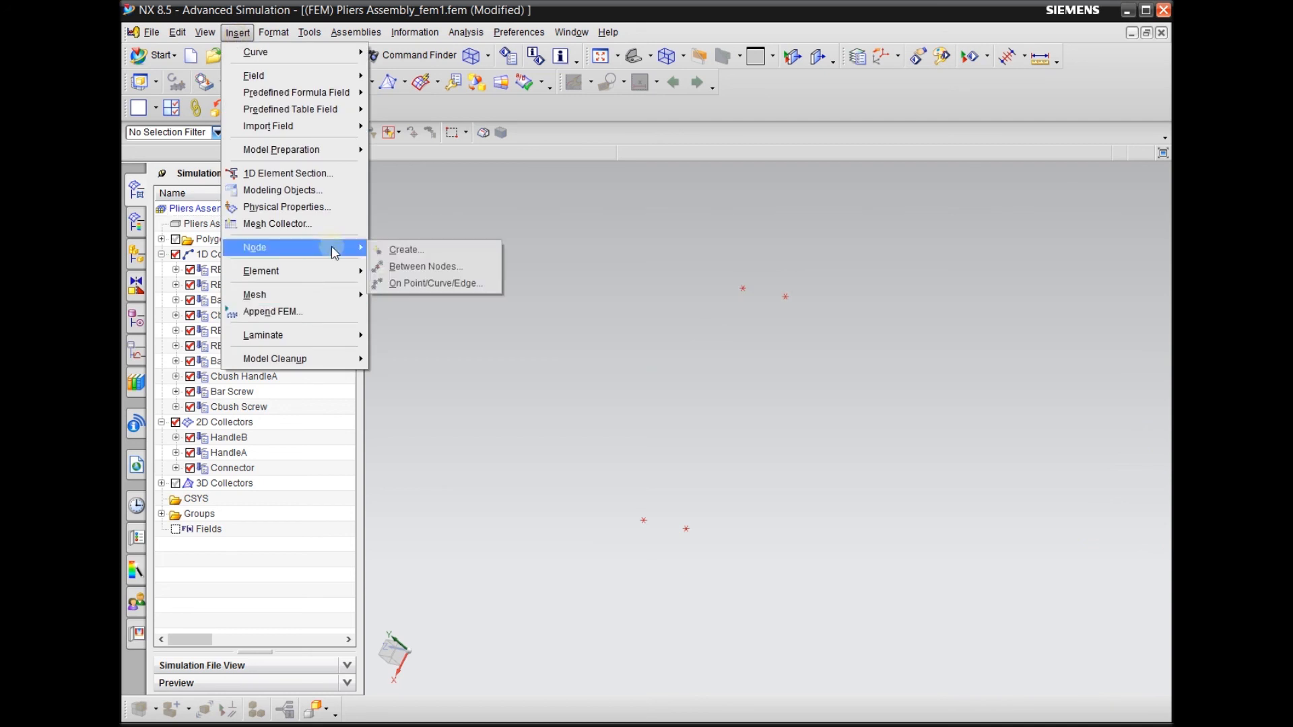
click(404, 268)
scroll(534, 301, down, 1)
click(699, 290)
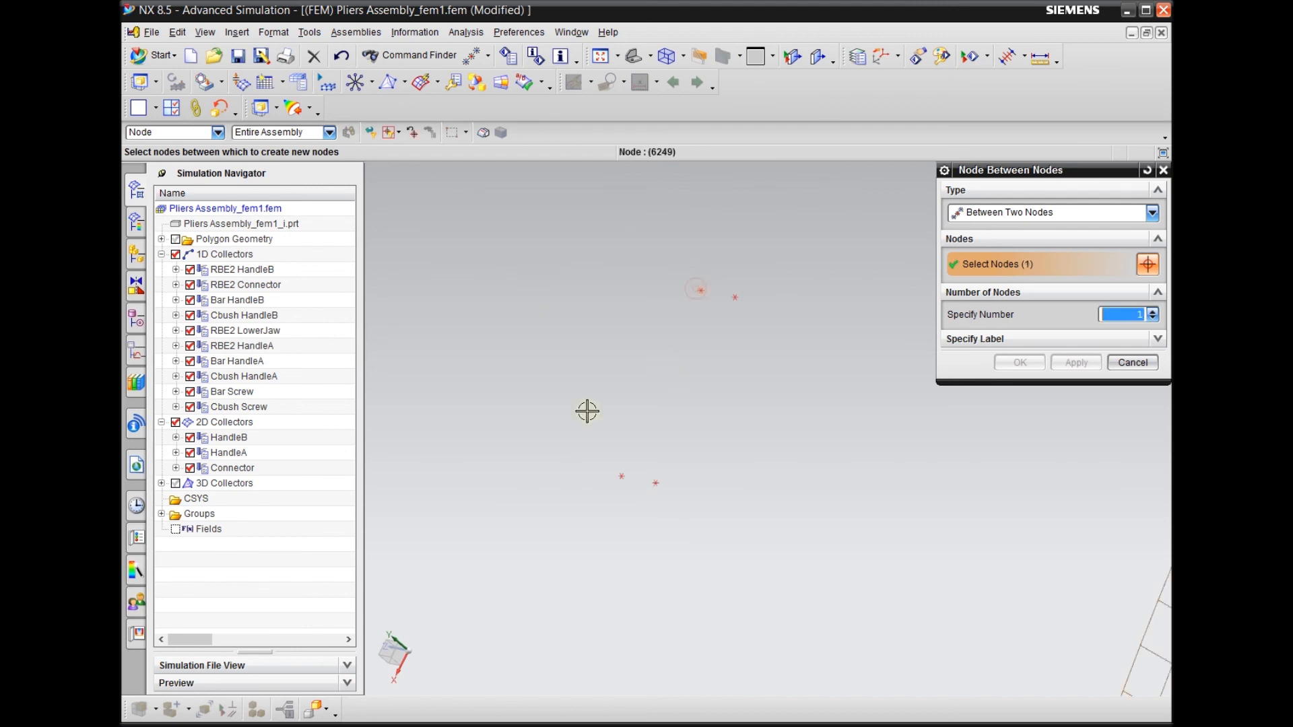
click(621, 476)
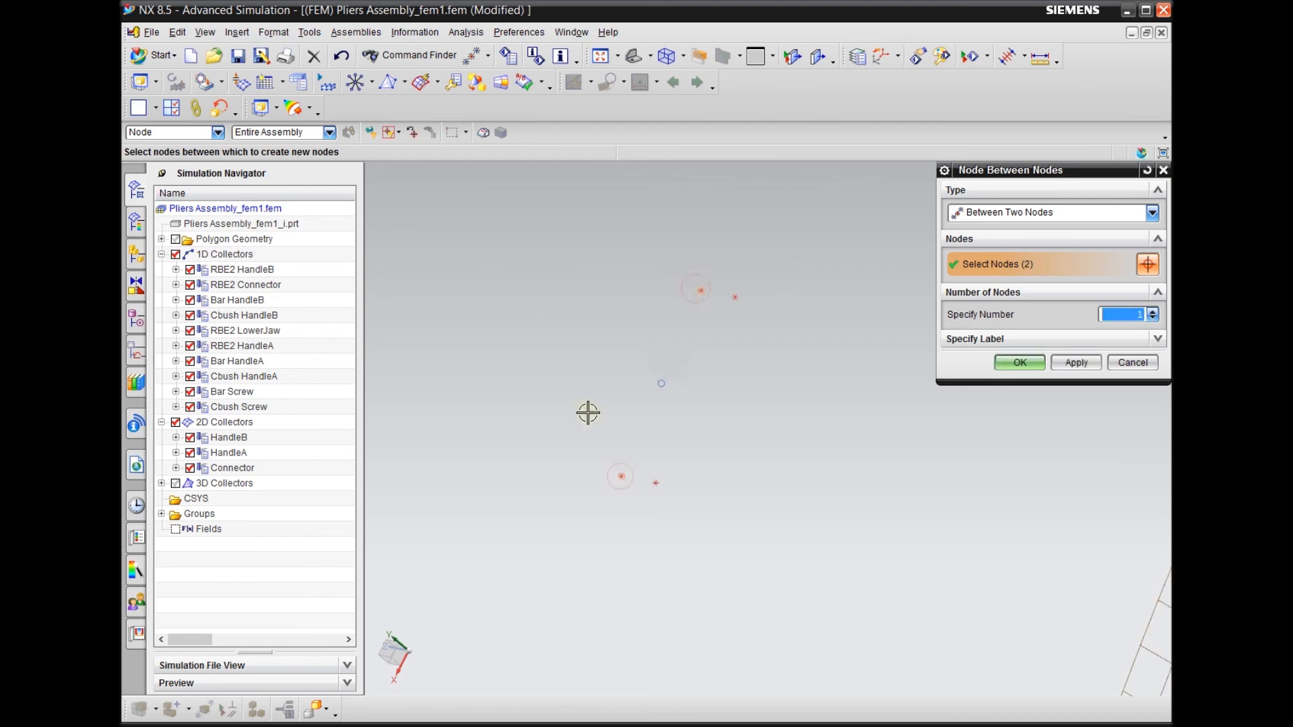
click(1076, 362)
click(735, 297)
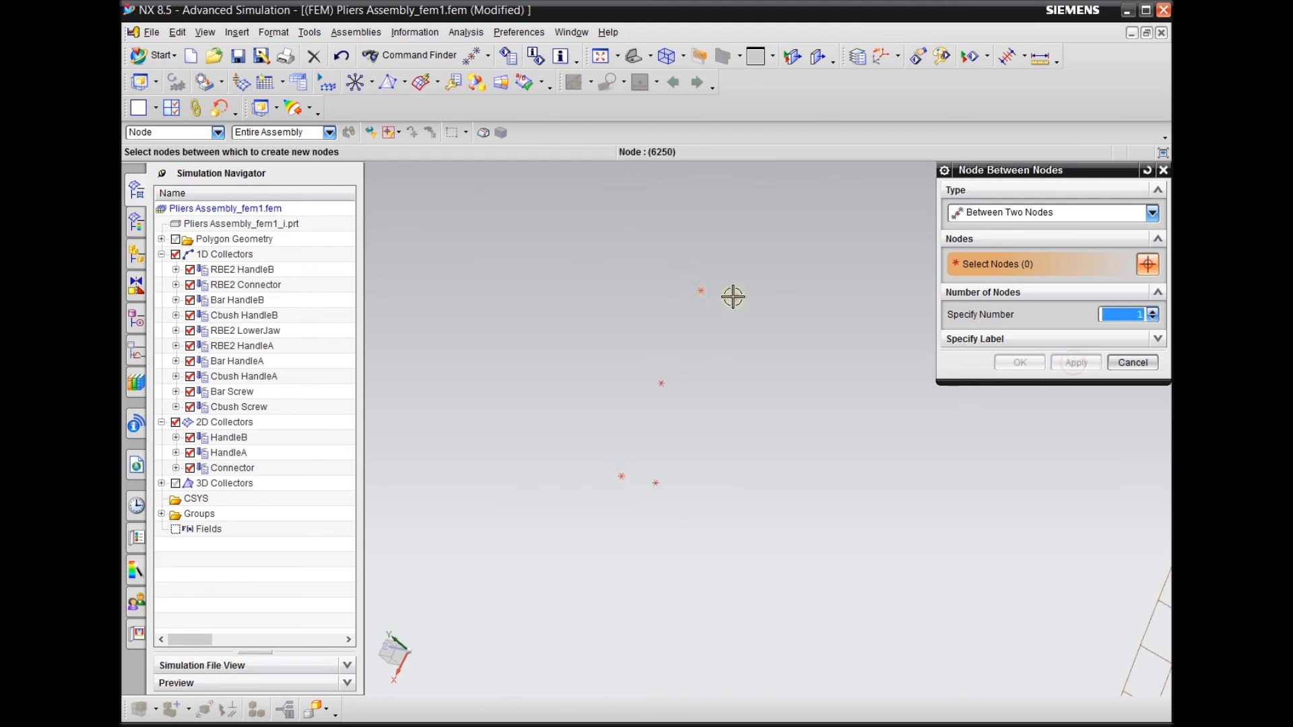
click(660, 486)
click(1020, 363)
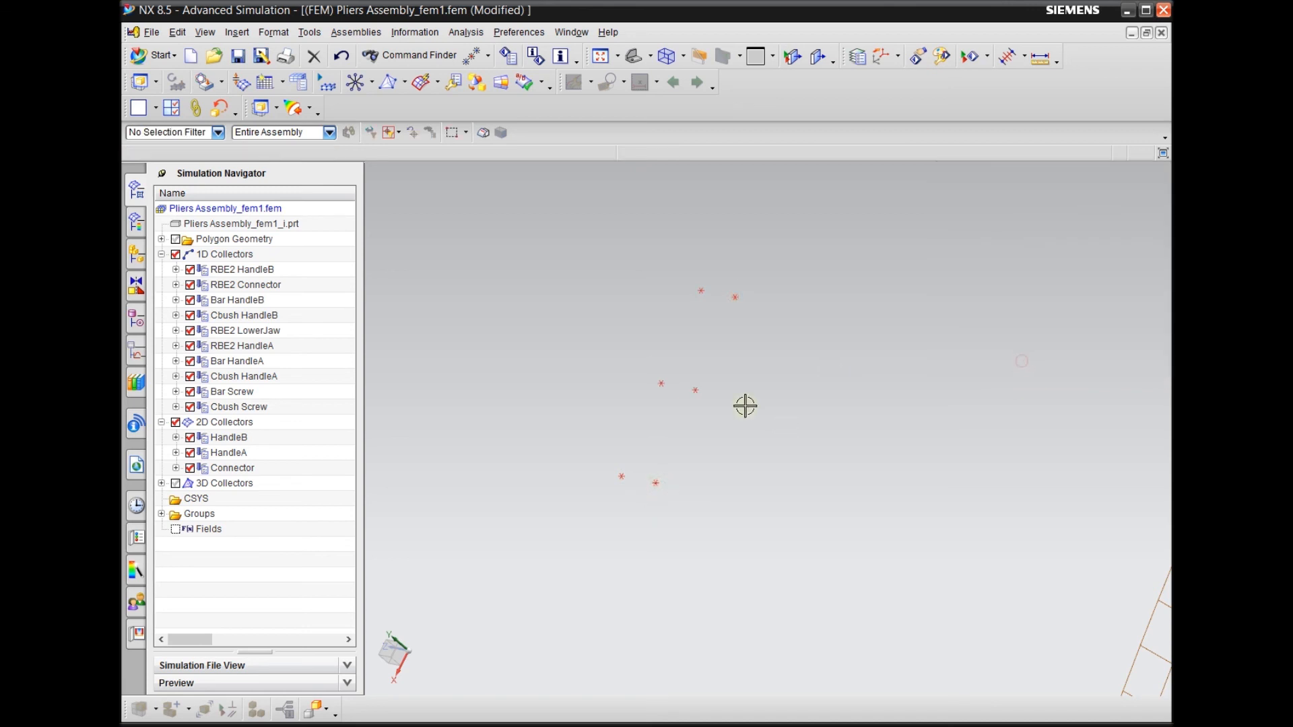
Set up element creation for 2D CQUAD4 elements with automatic creation of the destination collector
middle_drag(746, 404, 776, 341)
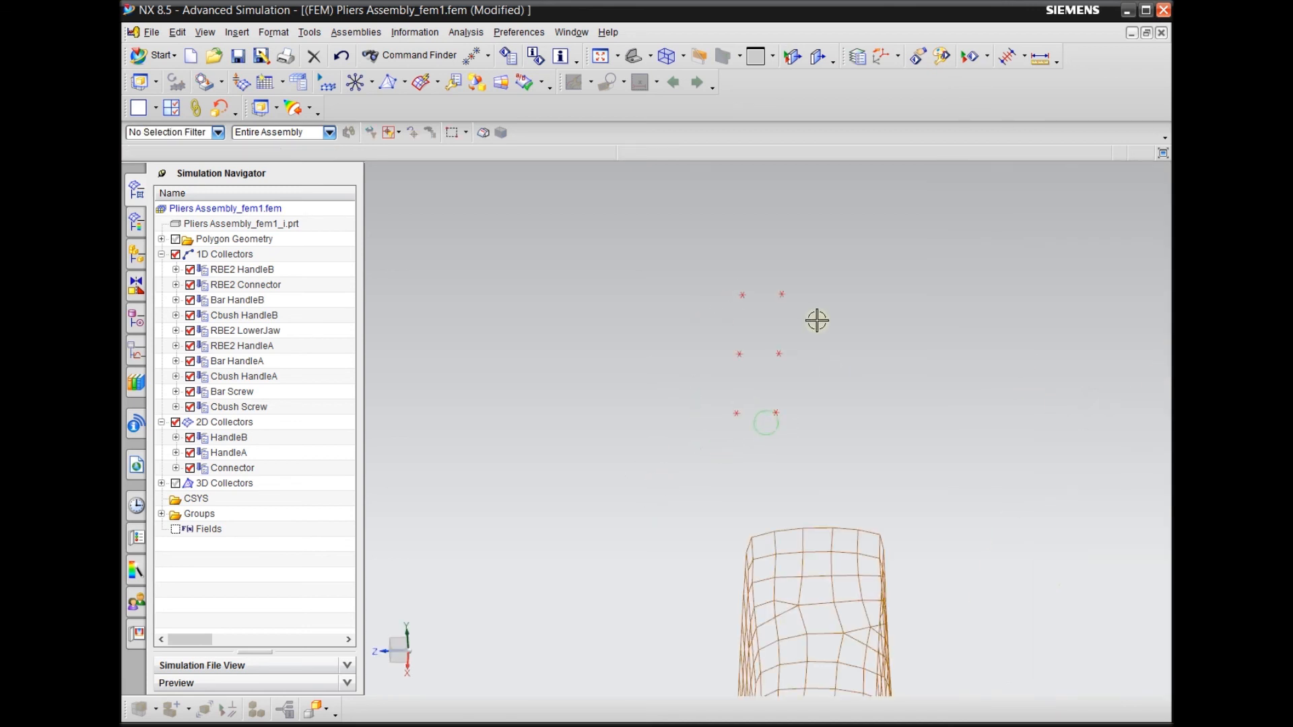
middle_drag(817, 310, 882, 378)
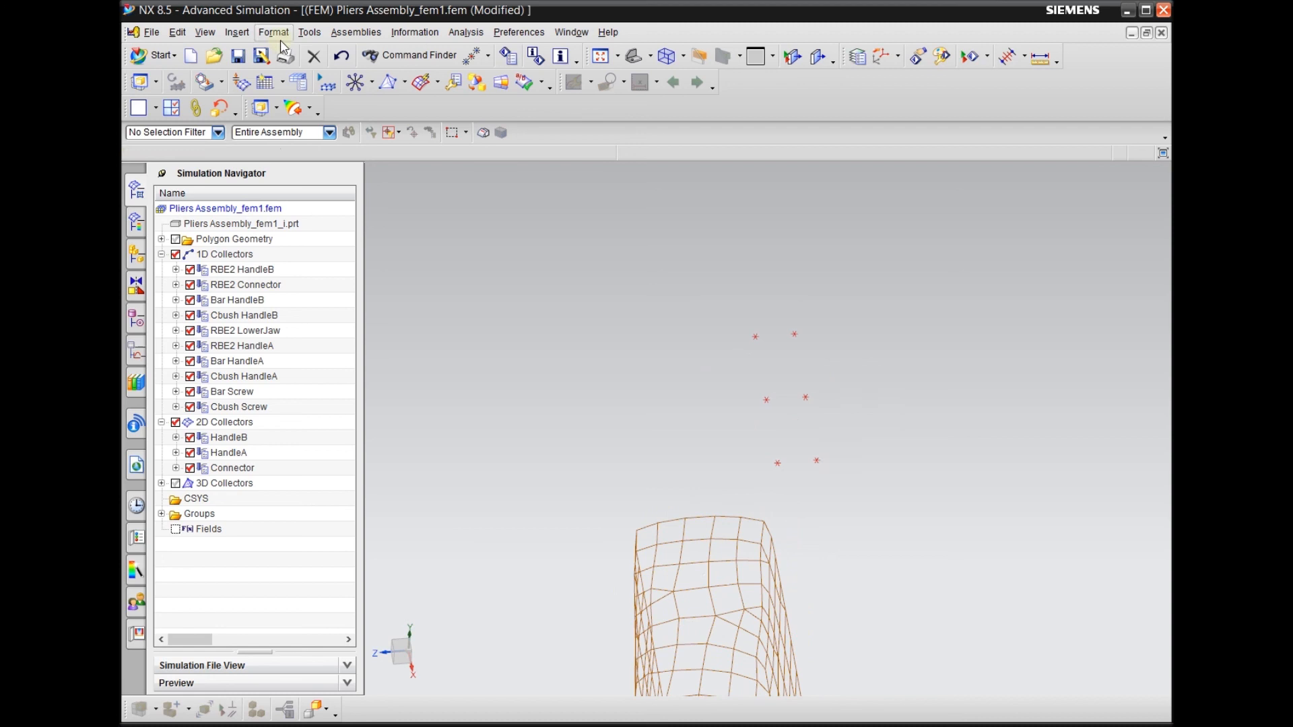
click(237, 33)
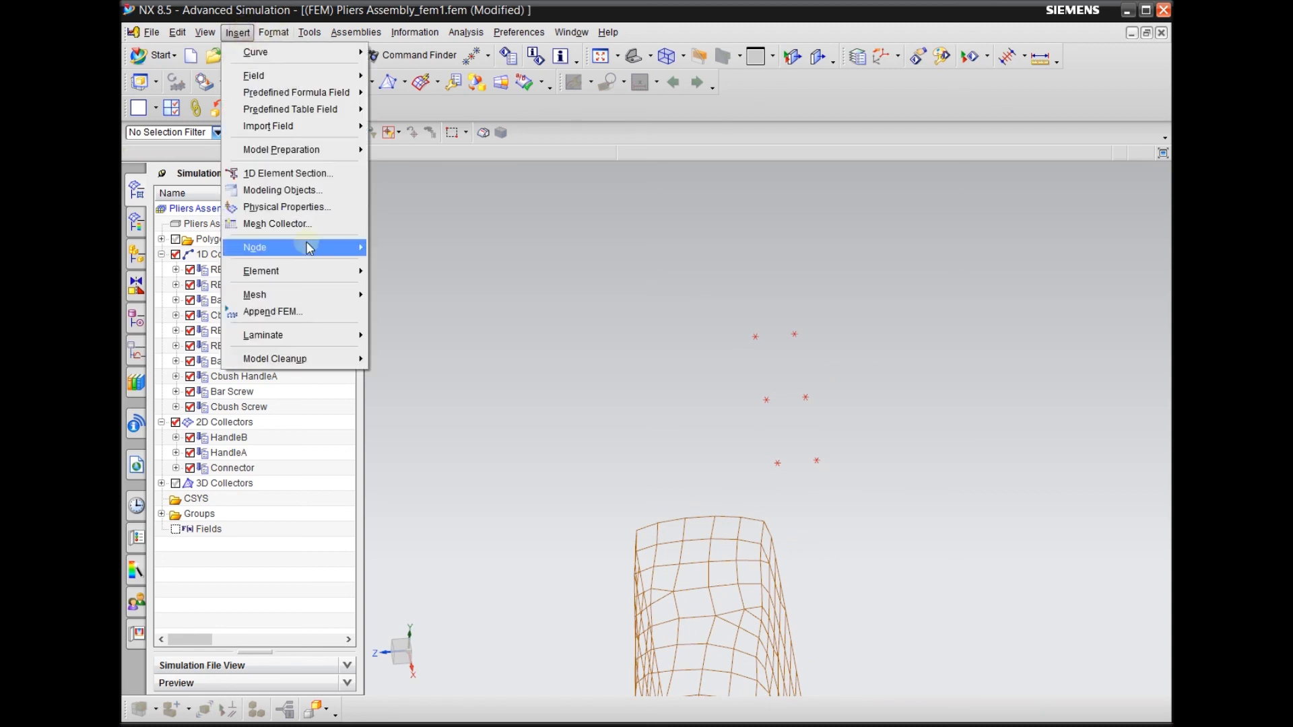
mouse_move(312, 276)
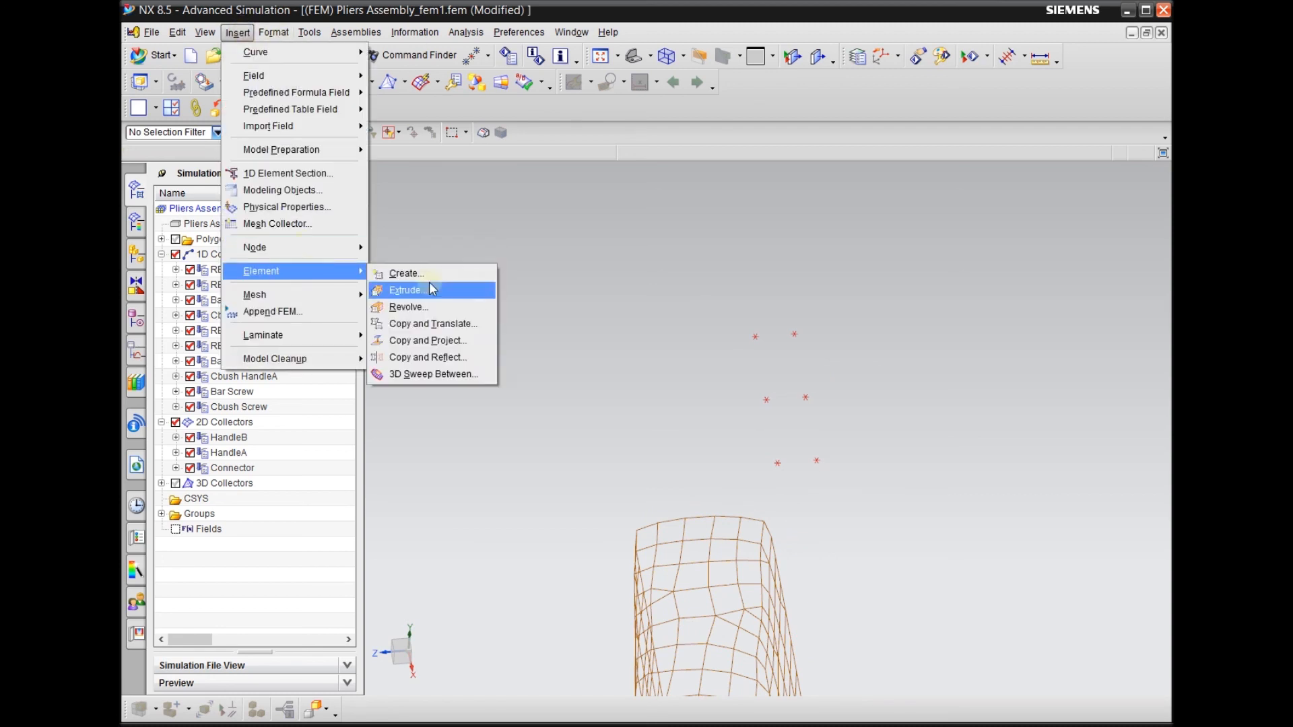
click(431, 280)
scroll(477, 321, up, 2)
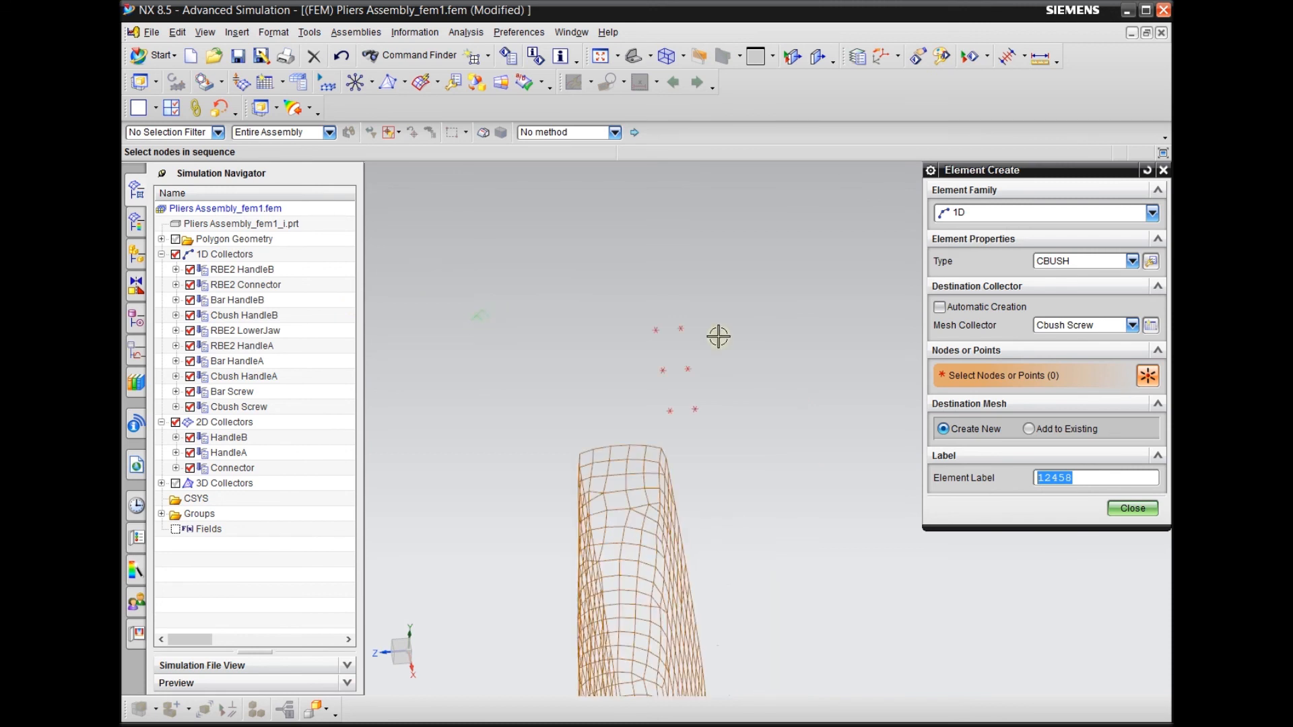
scroll(729, 333, down, 2)
click(1004, 213)
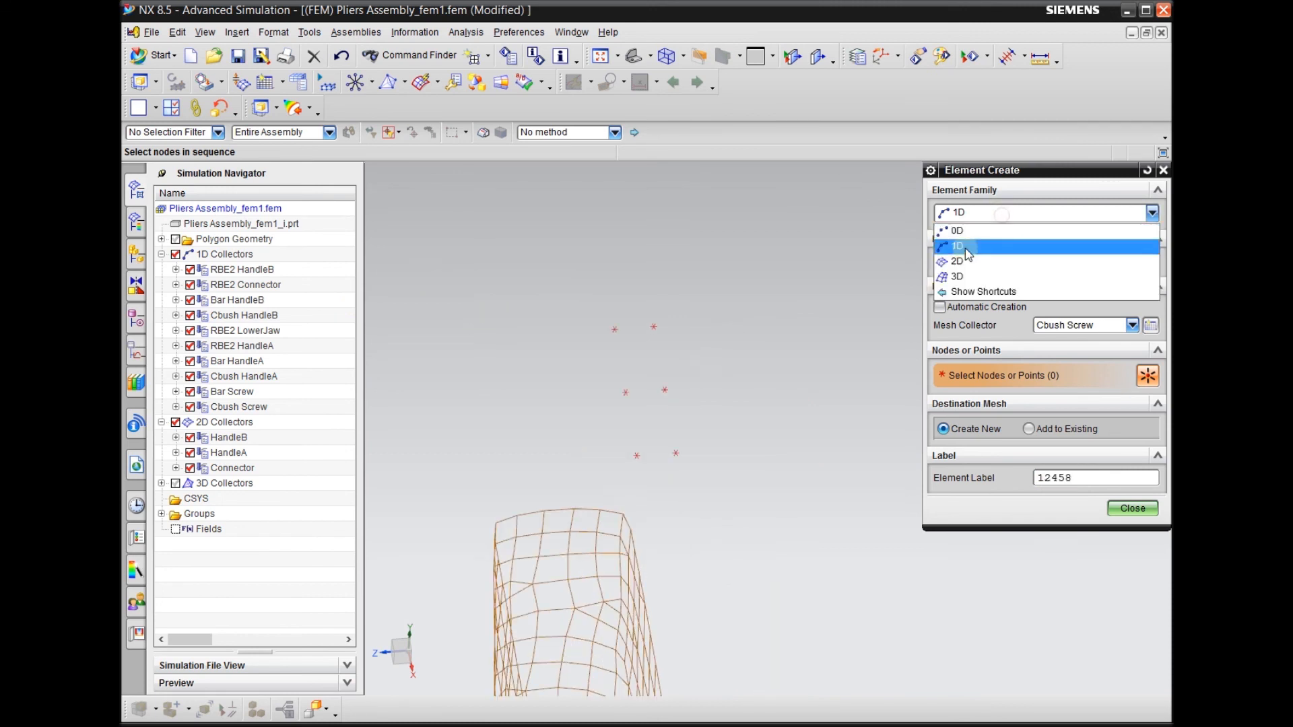
click(969, 260)
click(1070, 263)
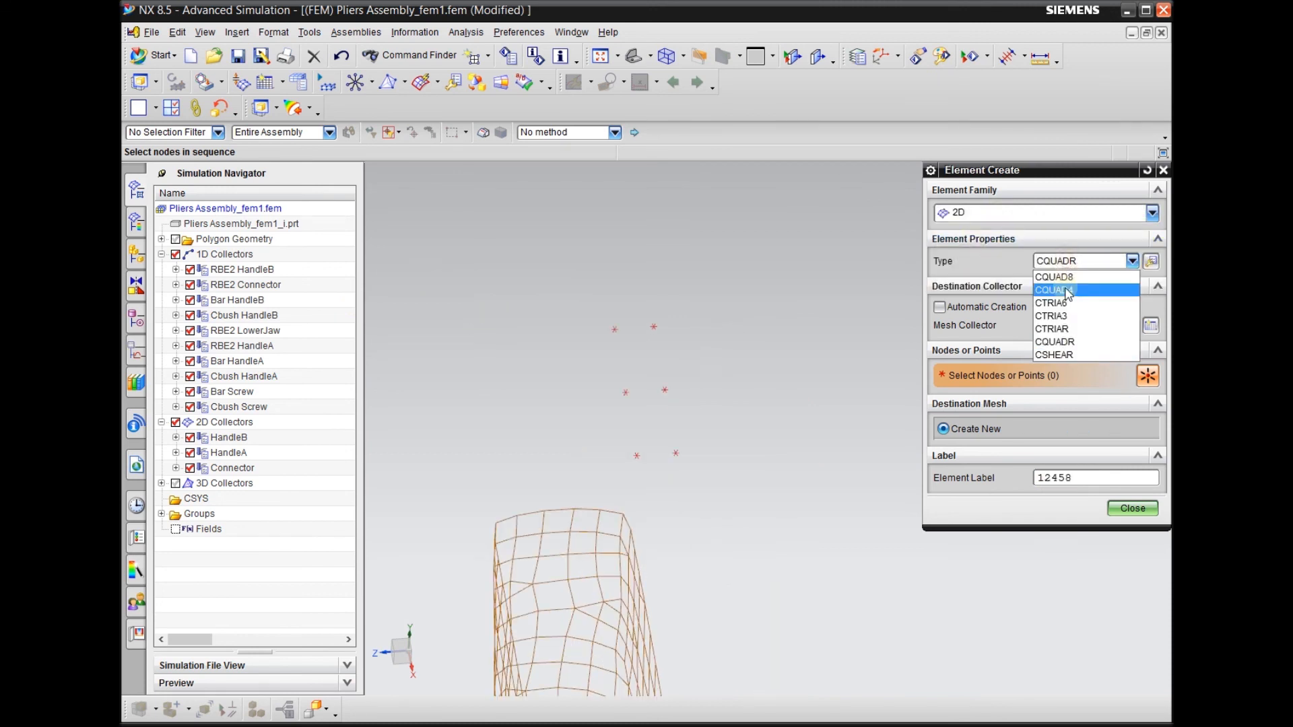
click(1061, 291)
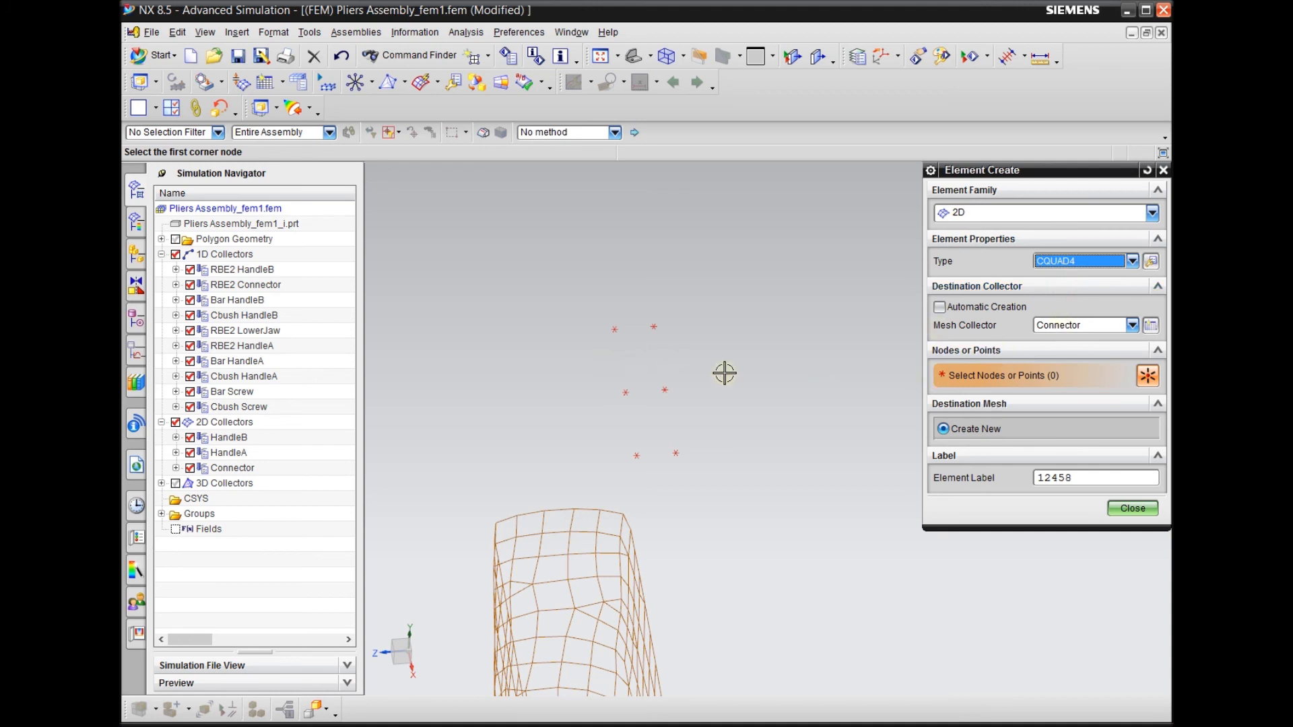
click(940, 308)
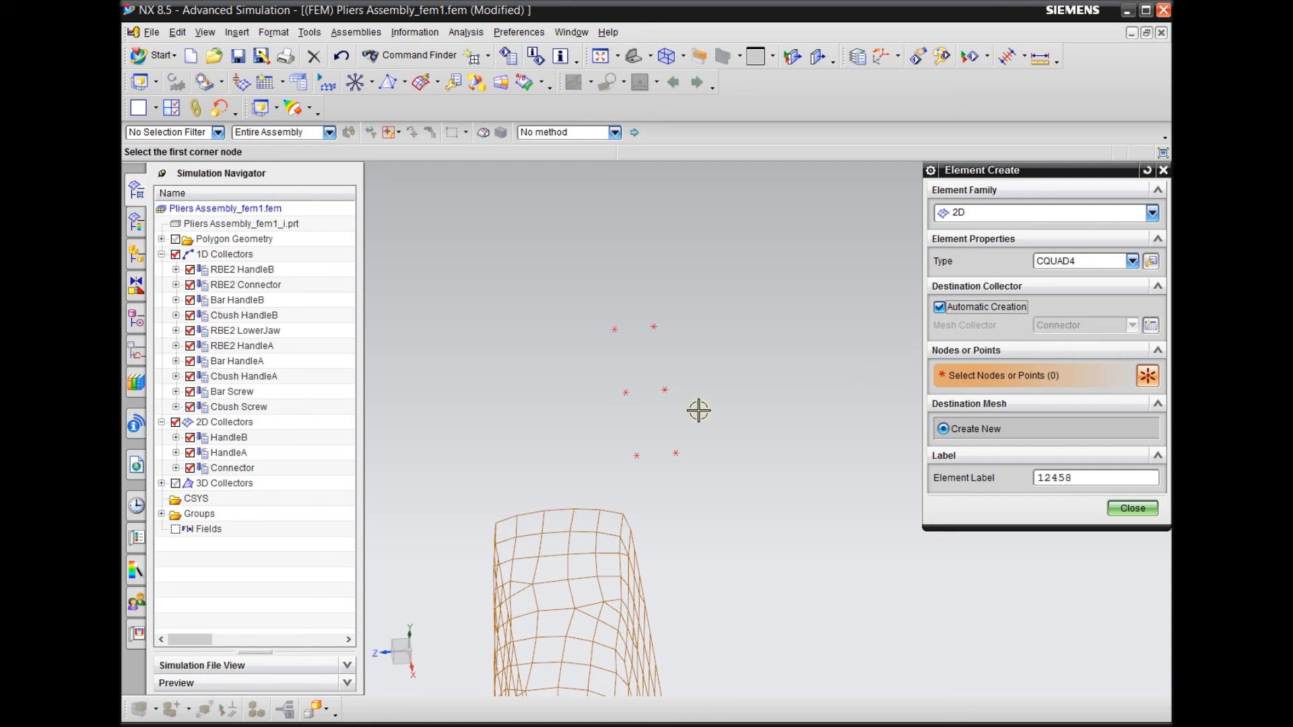
Create a CQUAD4 element from one jaw's two tip nodes and the two midway nodes
scroll(633, 424, up, 2)
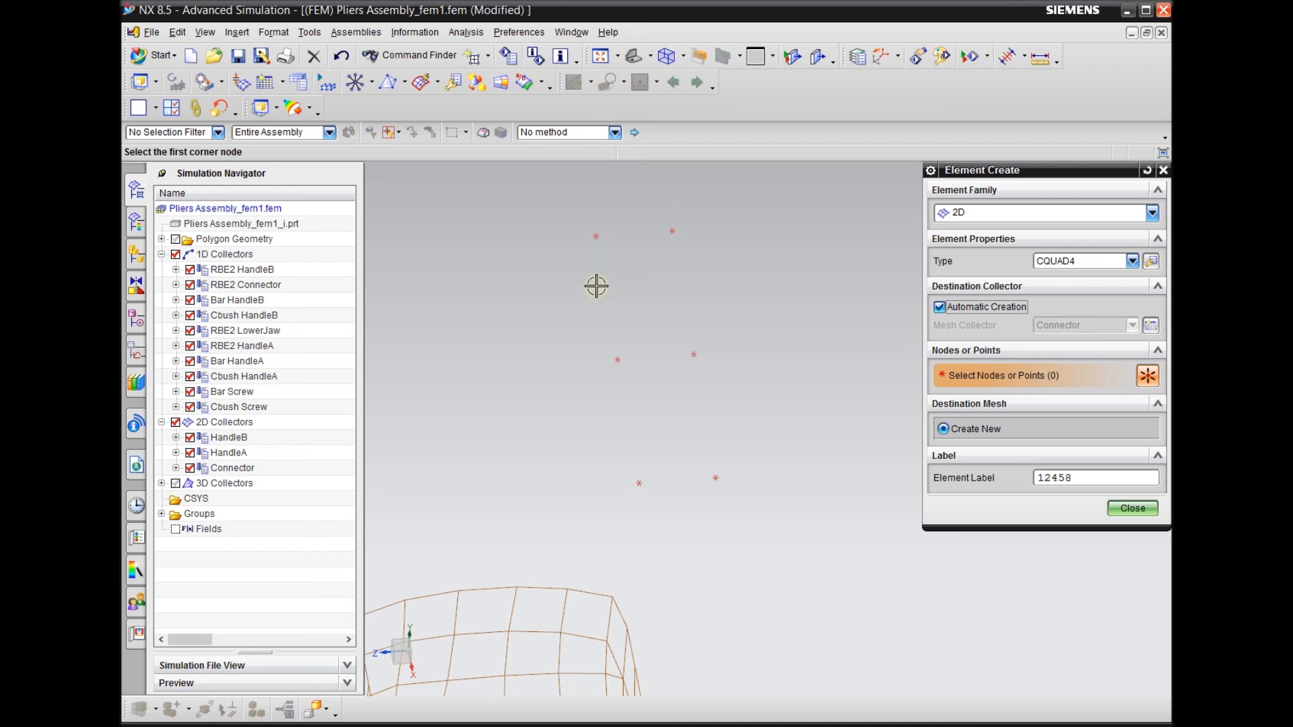
middle_drag(646, 378, 722, 388)
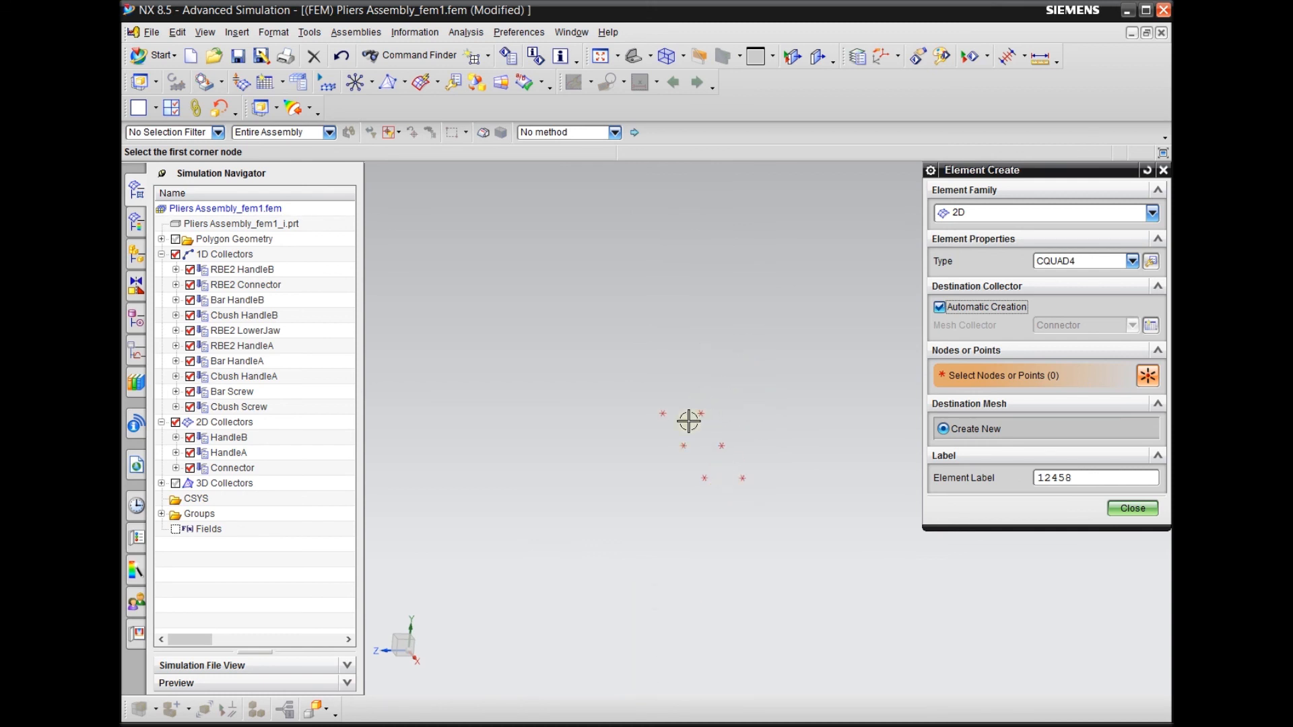
scroll(739, 424, down, 1)
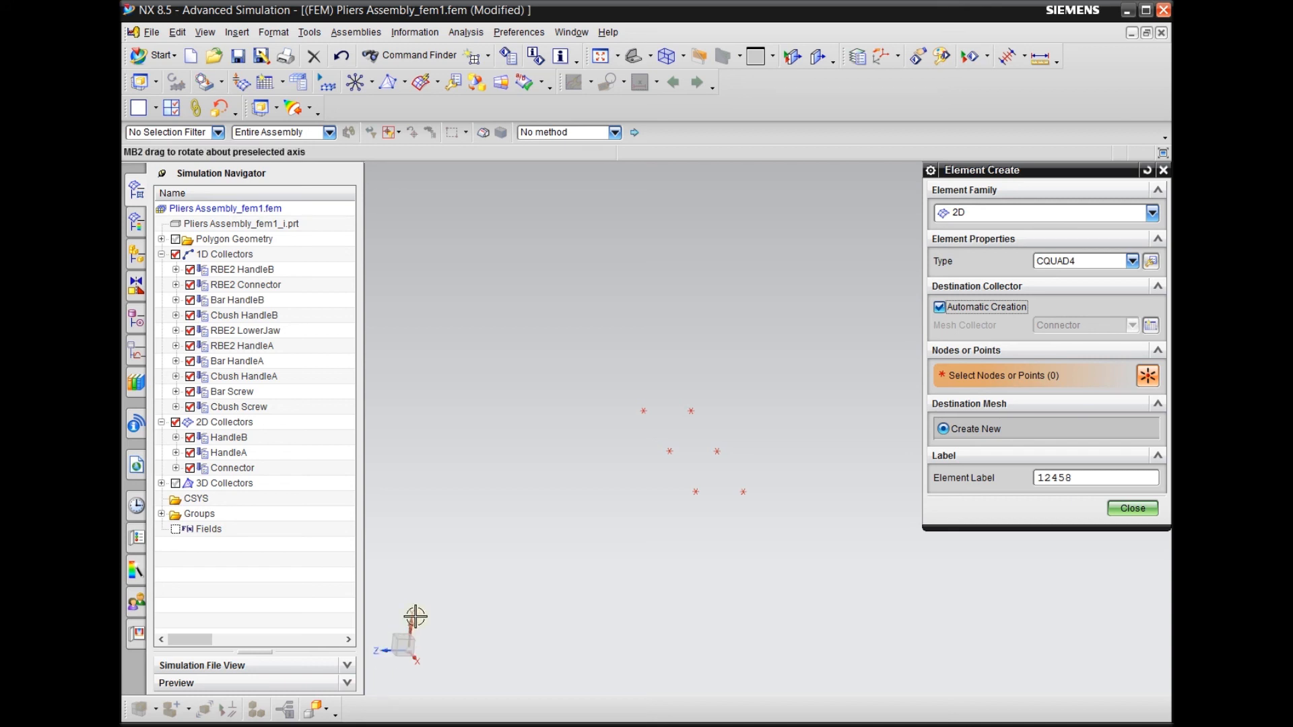
scroll(731, 397, up, 2)
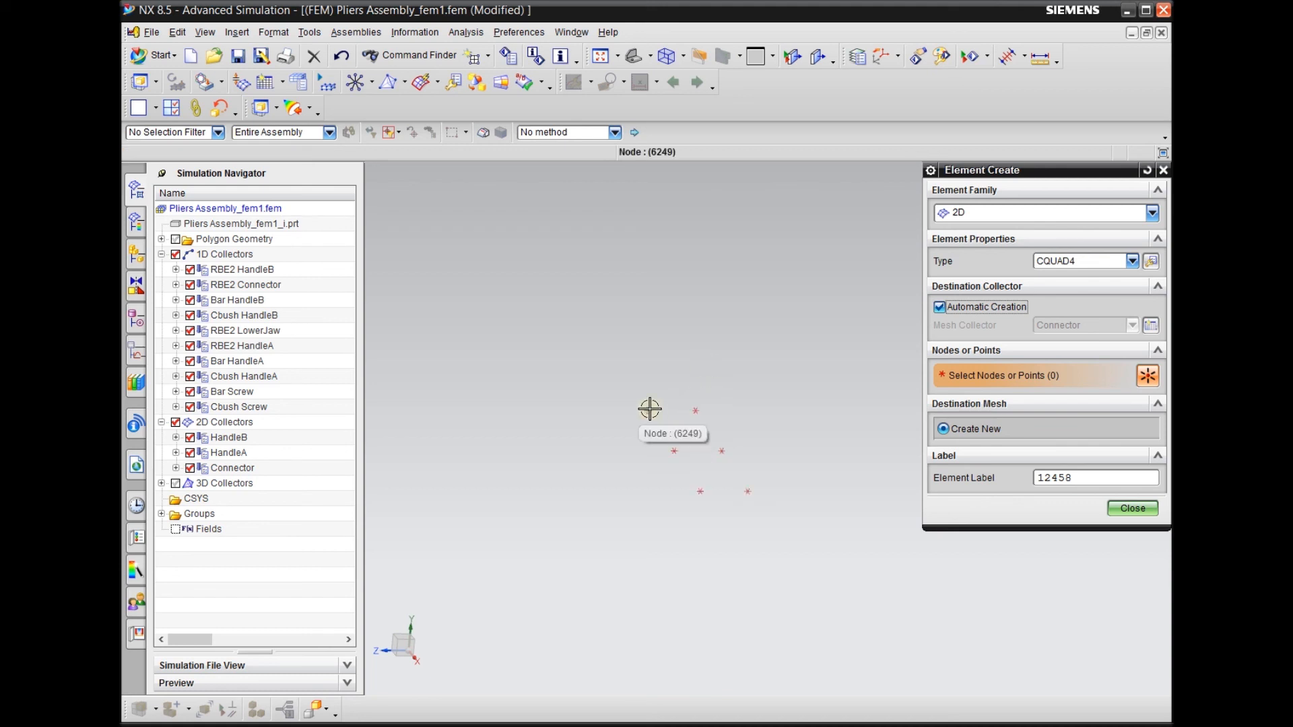
scroll(650, 414, down, 2)
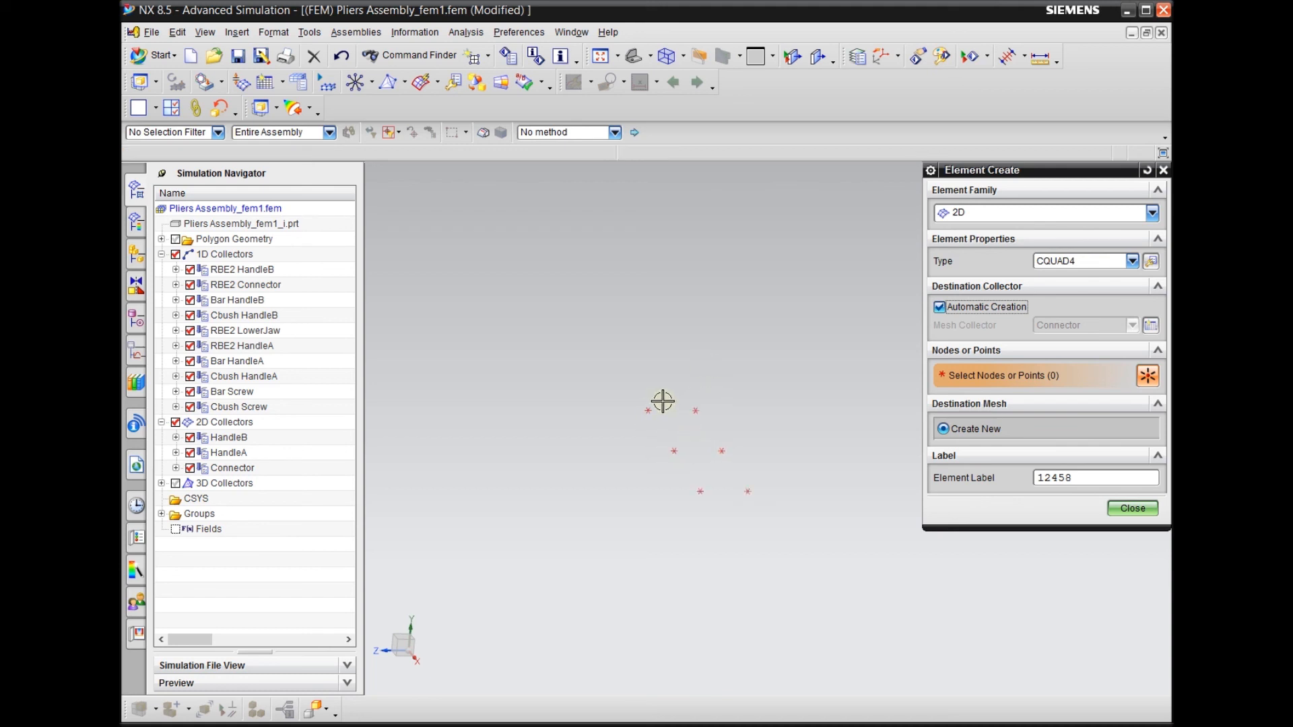
click(645, 410)
click(678, 464)
click(735, 464)
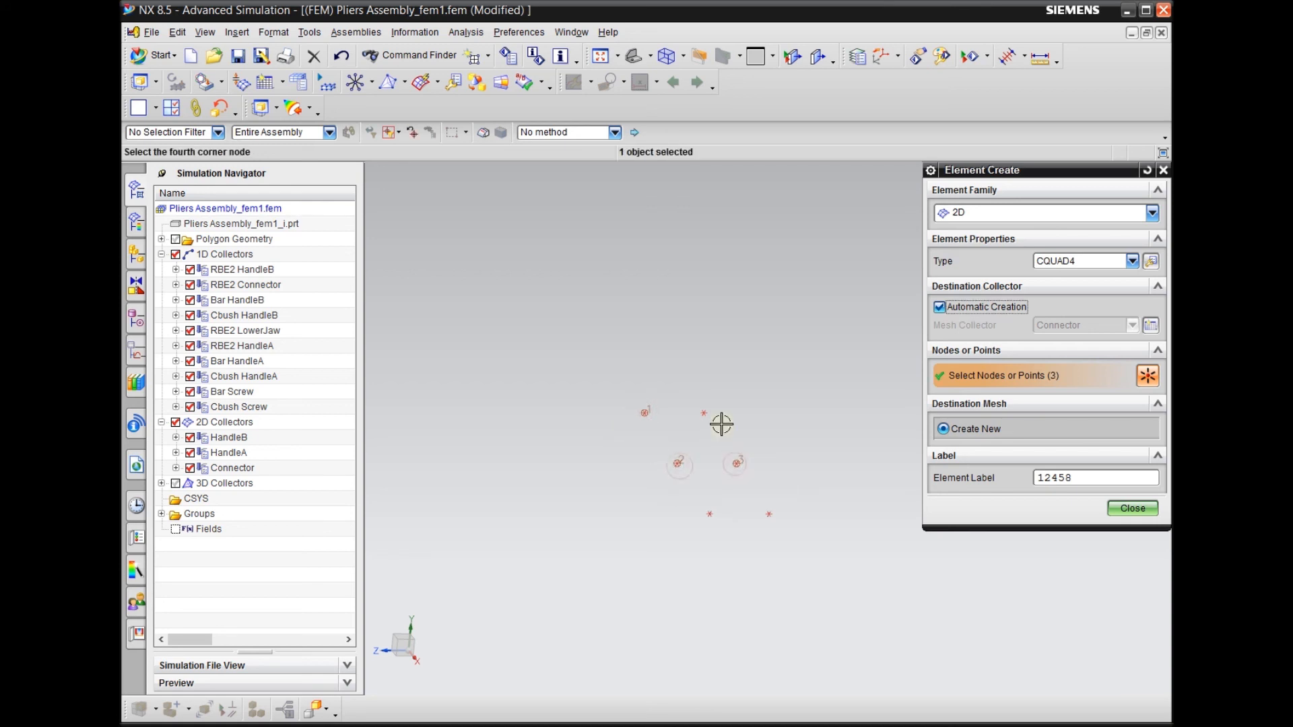
click(703, 413)
Add a second CQUAD4 element to the existing mesh between the midway nodes and the other jaw's tip nodes, and finish element creation
scroll(546, 451, down, 1)
right_drag(546, 385, 549, 362)
scroll(564, 406, down, 1)
scroll(591, 432, up, 2)
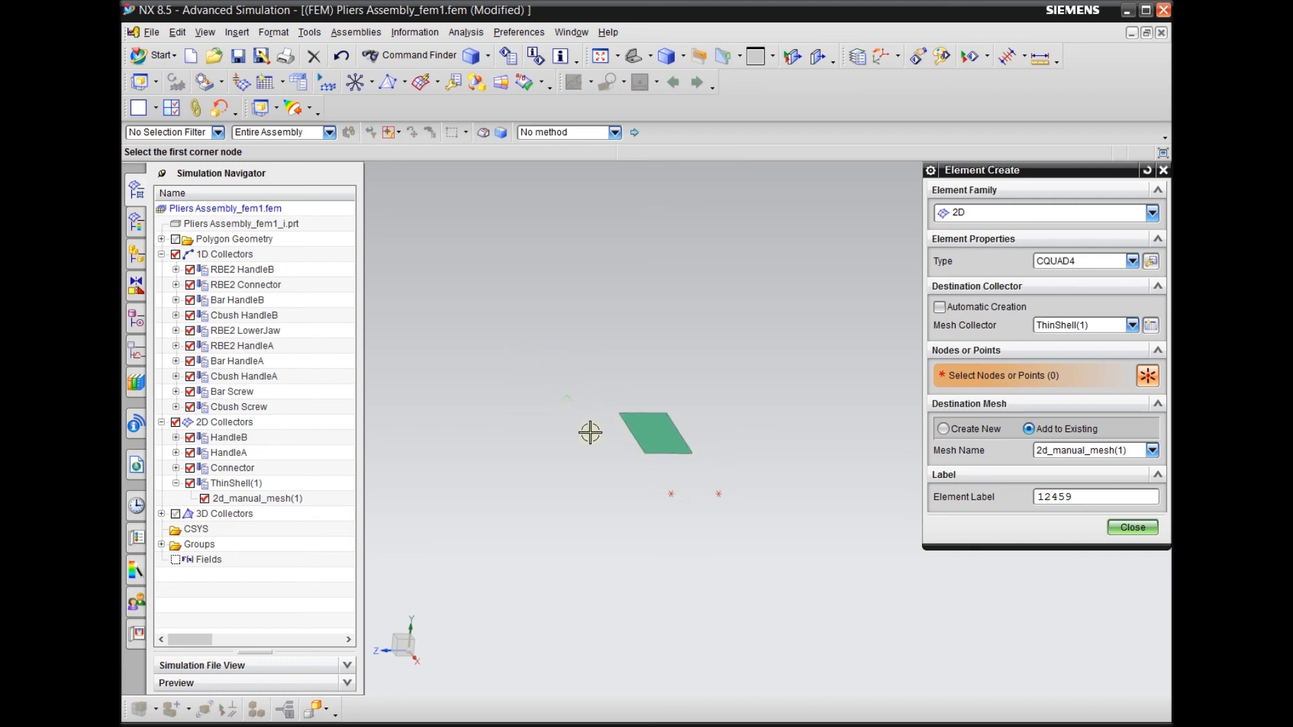
scroll(668, 476, up, 2)
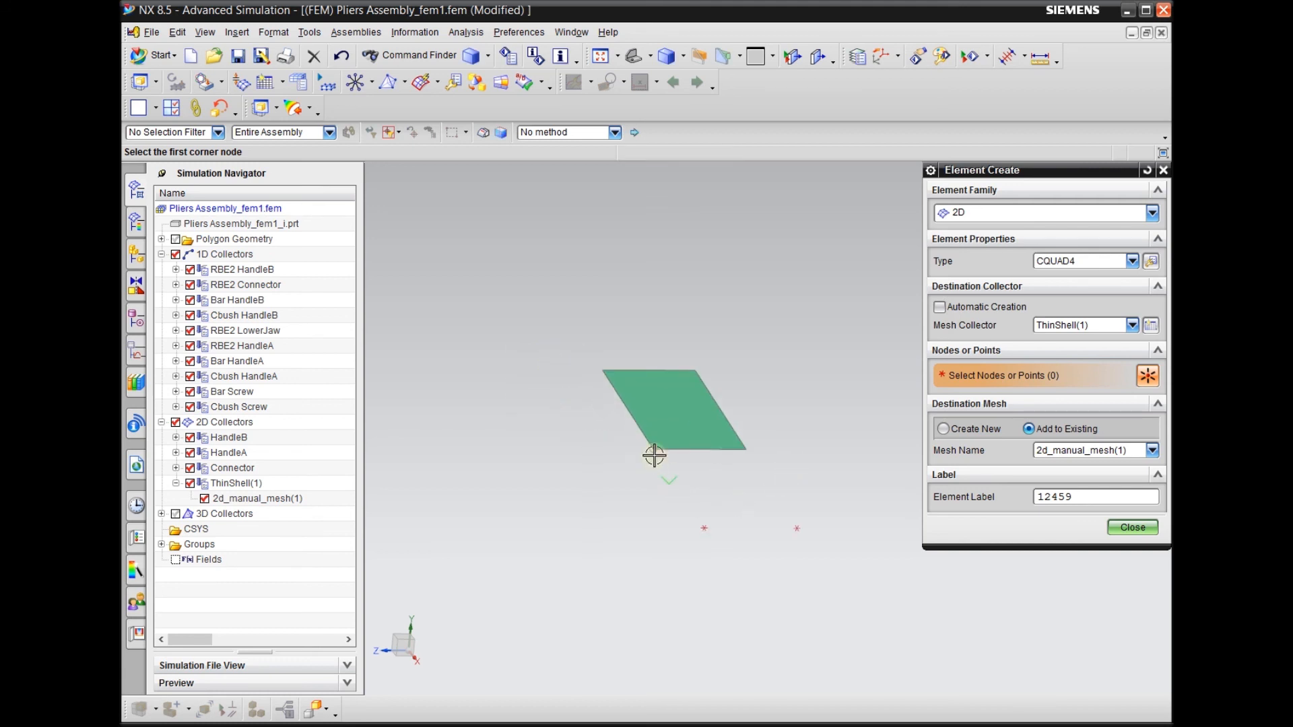
click(653, 451)
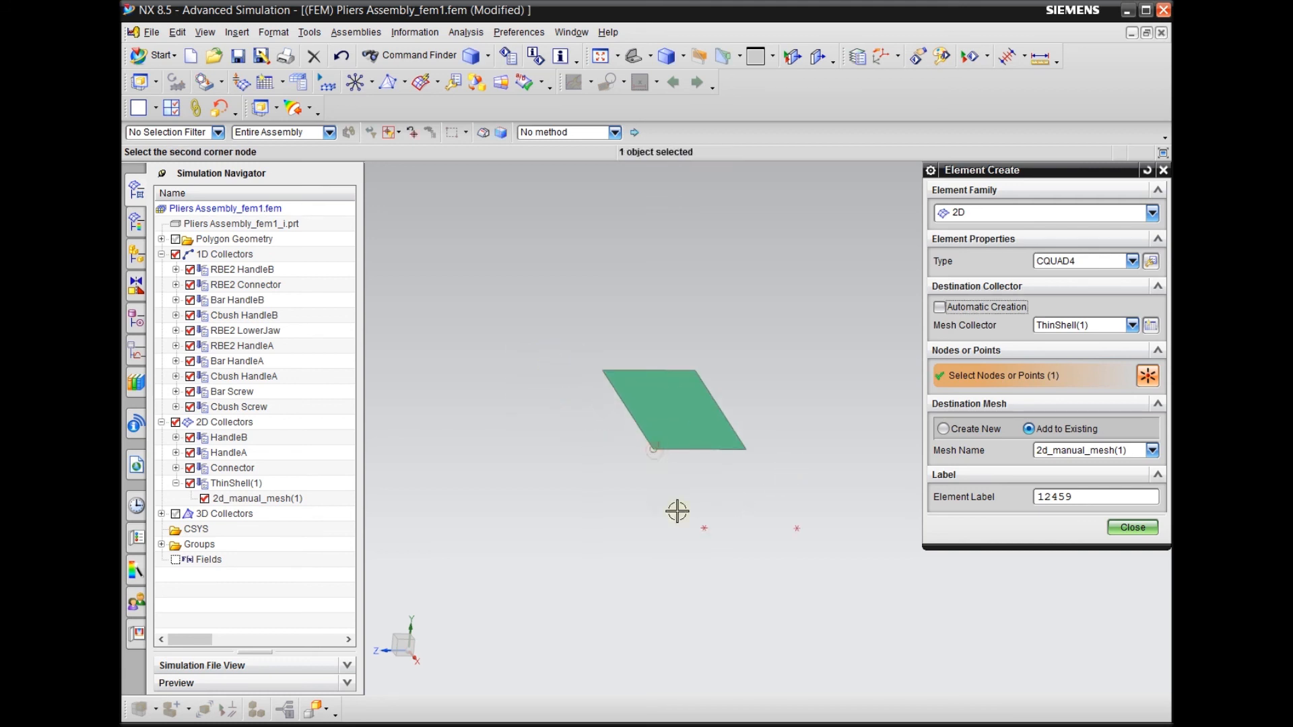
click(704, 528)
click(796, 528)
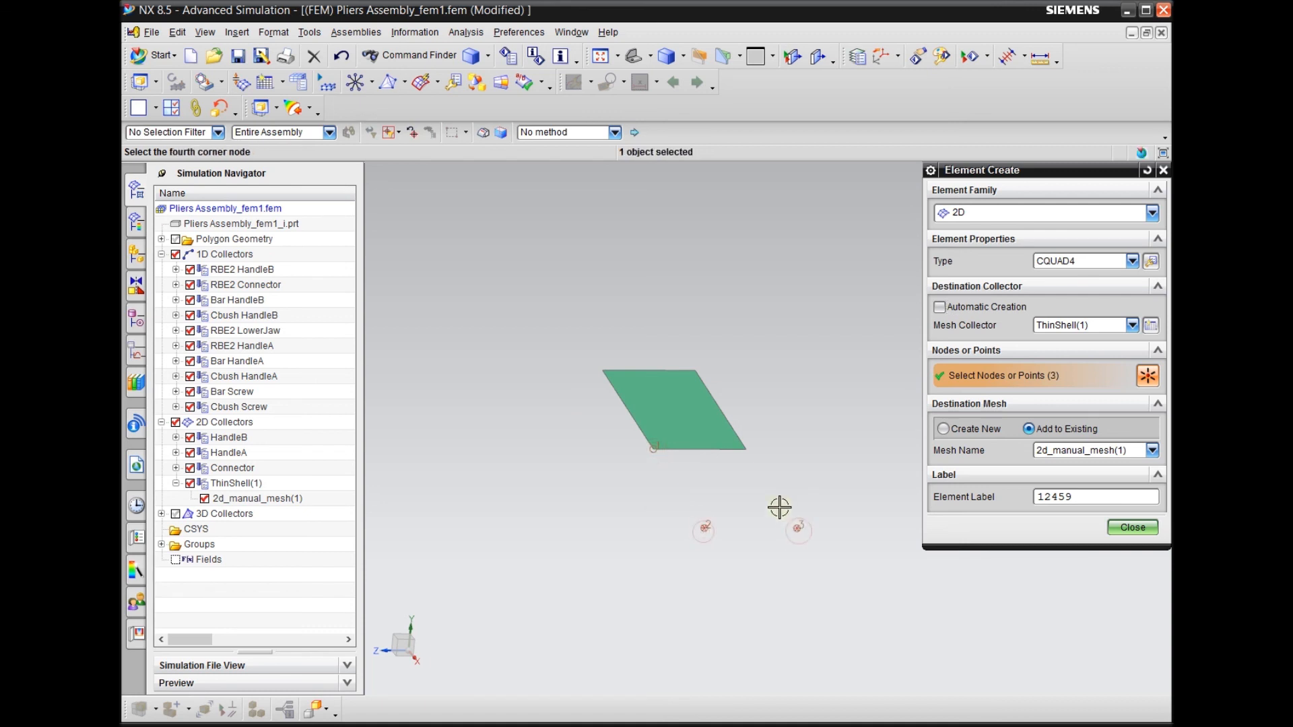
click(746, 449)
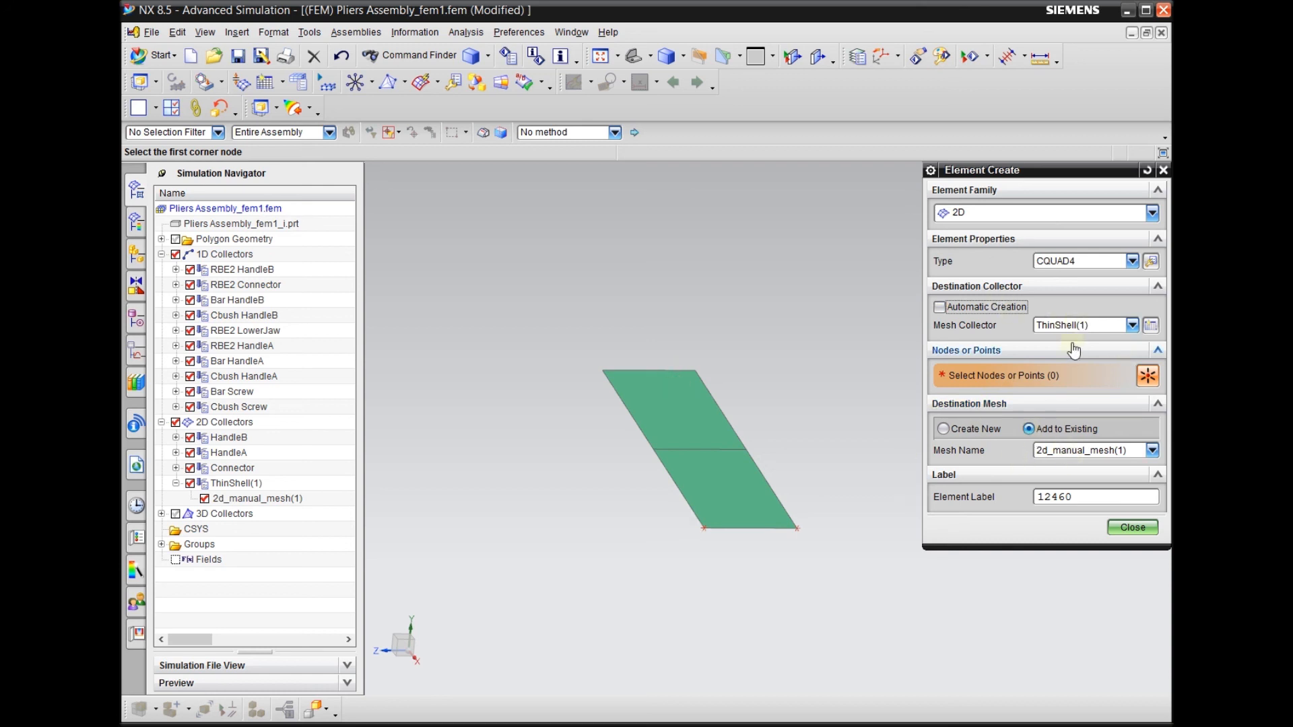
click(1125, 528)
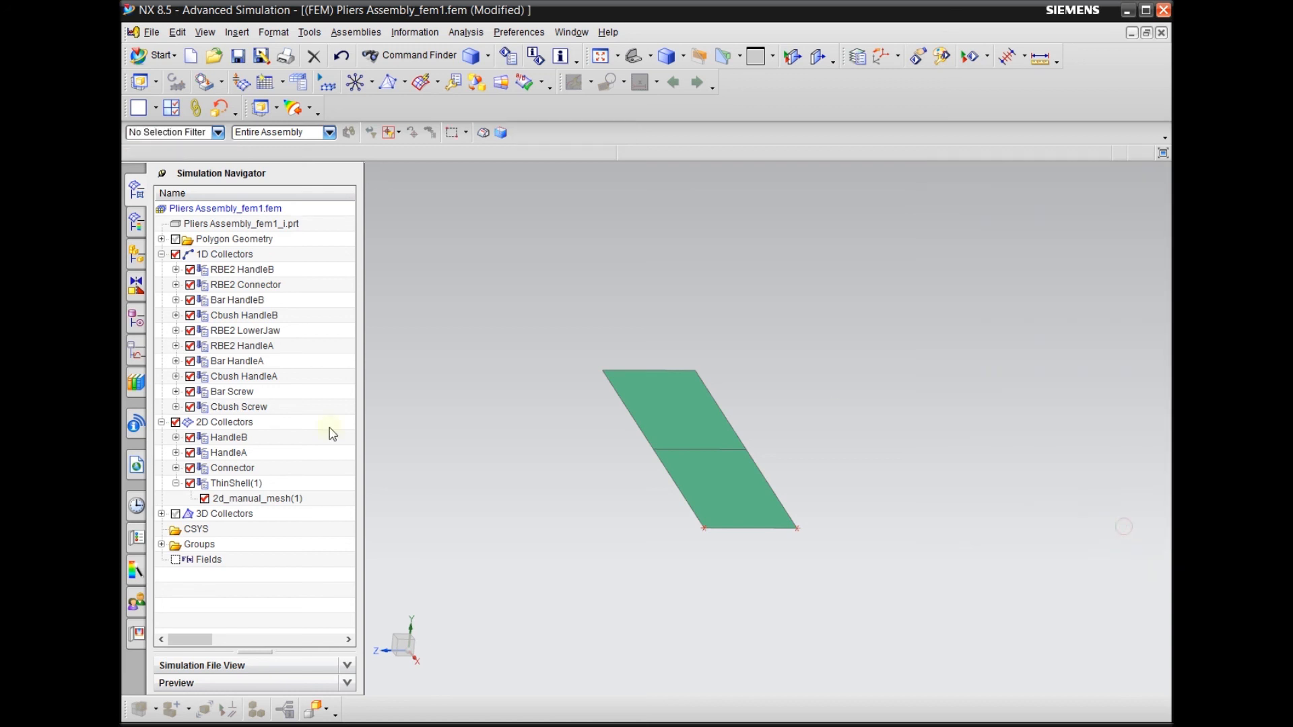
Highlight the new 2d_manual_mesh(1) under ThinShell(1) in the model, then clear the selection
click(265, 500)
click(255, 485)
click(250, 497)
click(263, 484)
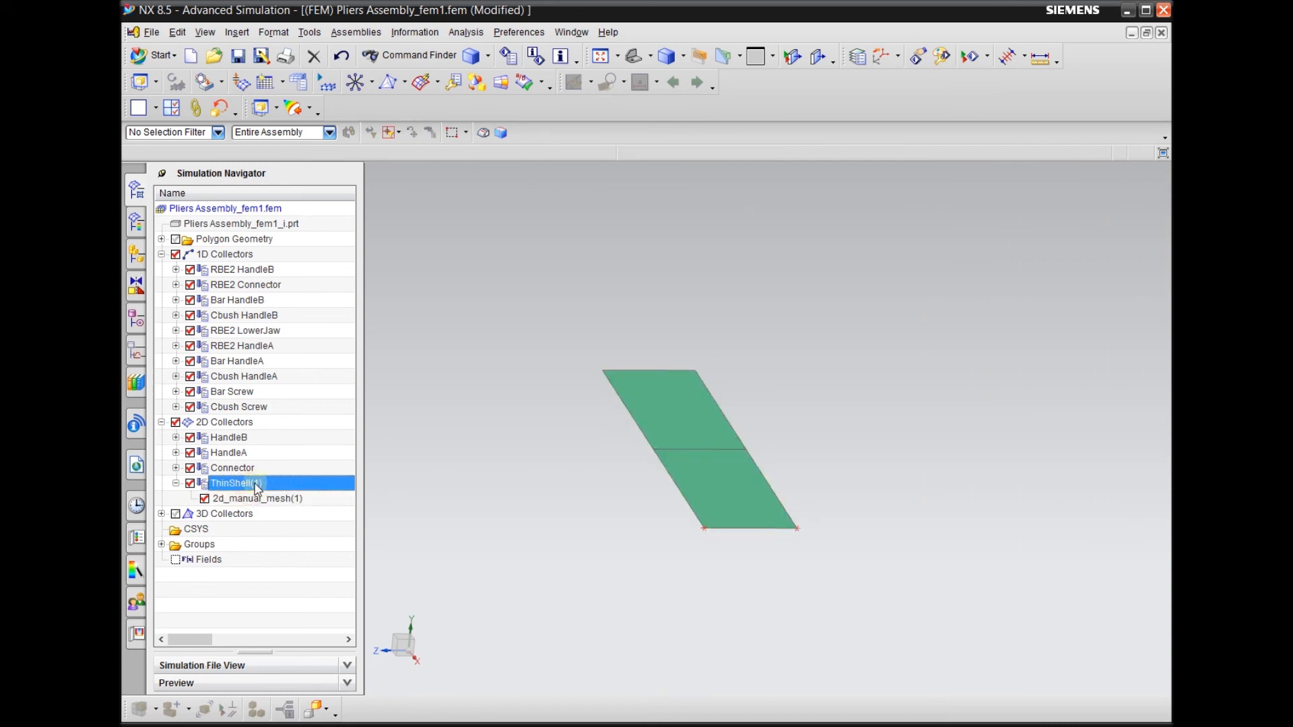
click(268, 500)
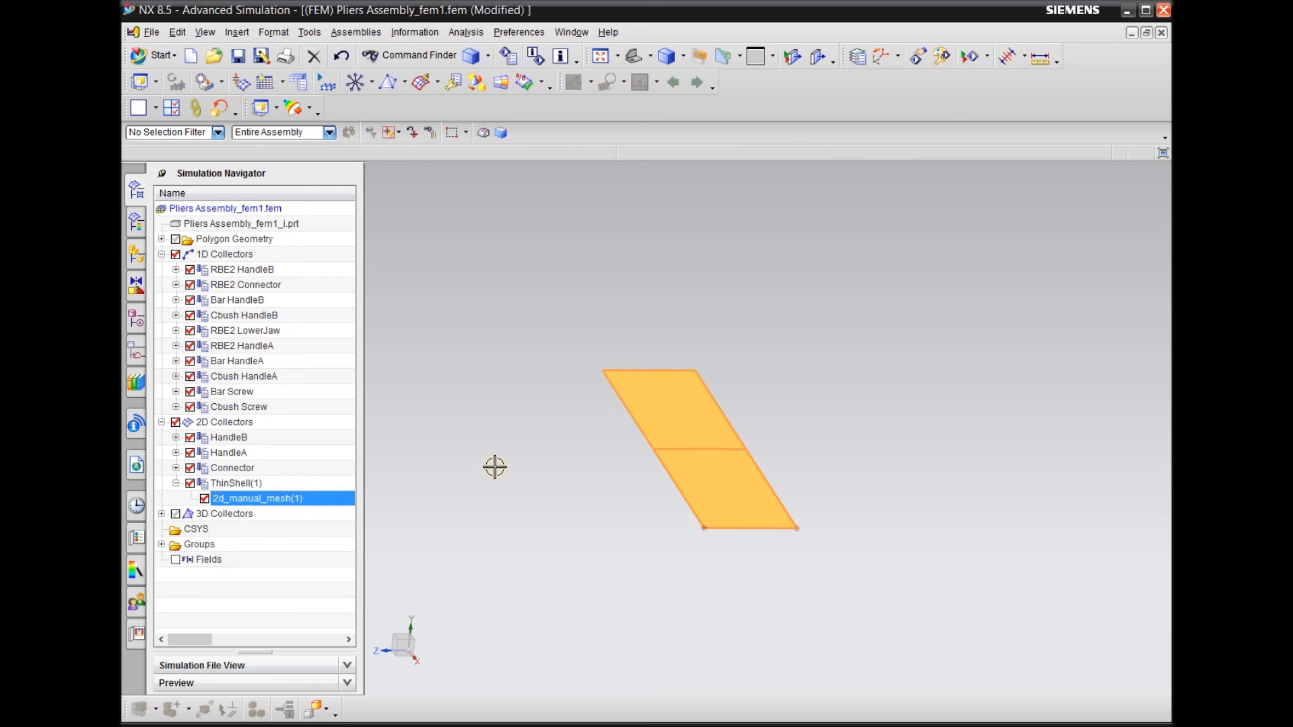
key(Escape)
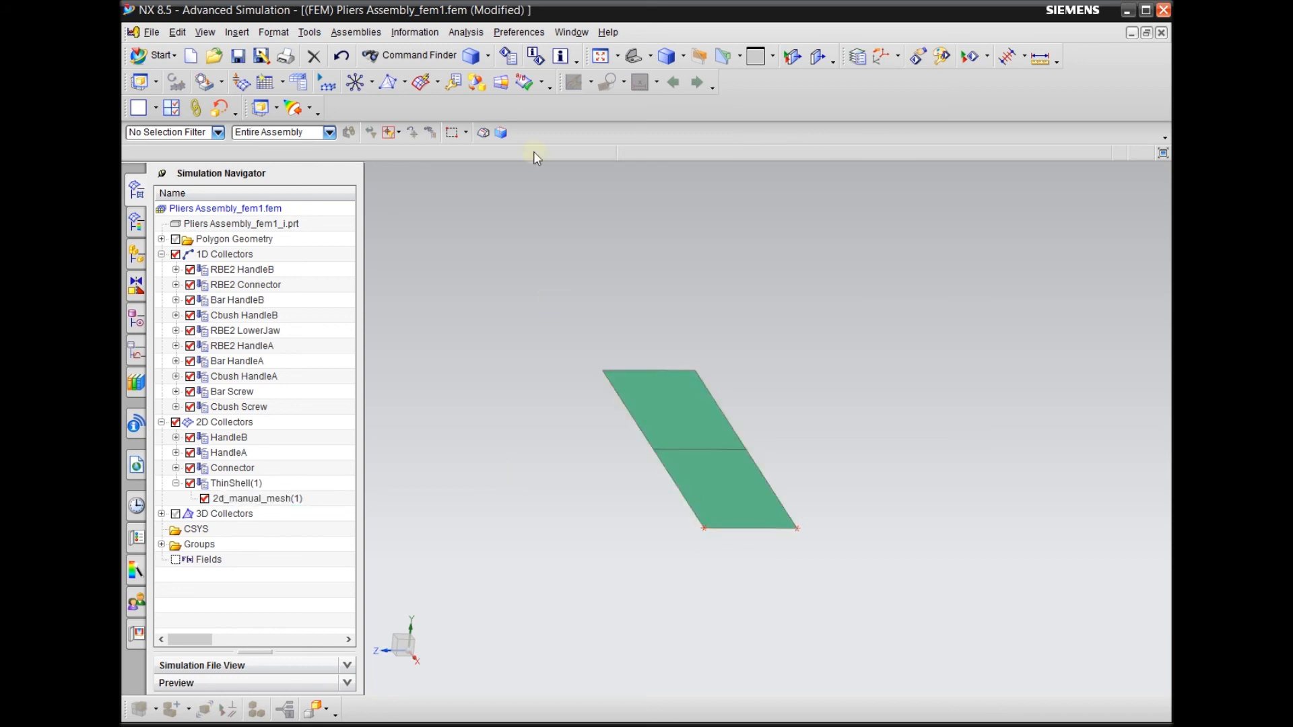
Display the 2D element normals of 2d_manual_mesh(1)
click(542, 84)
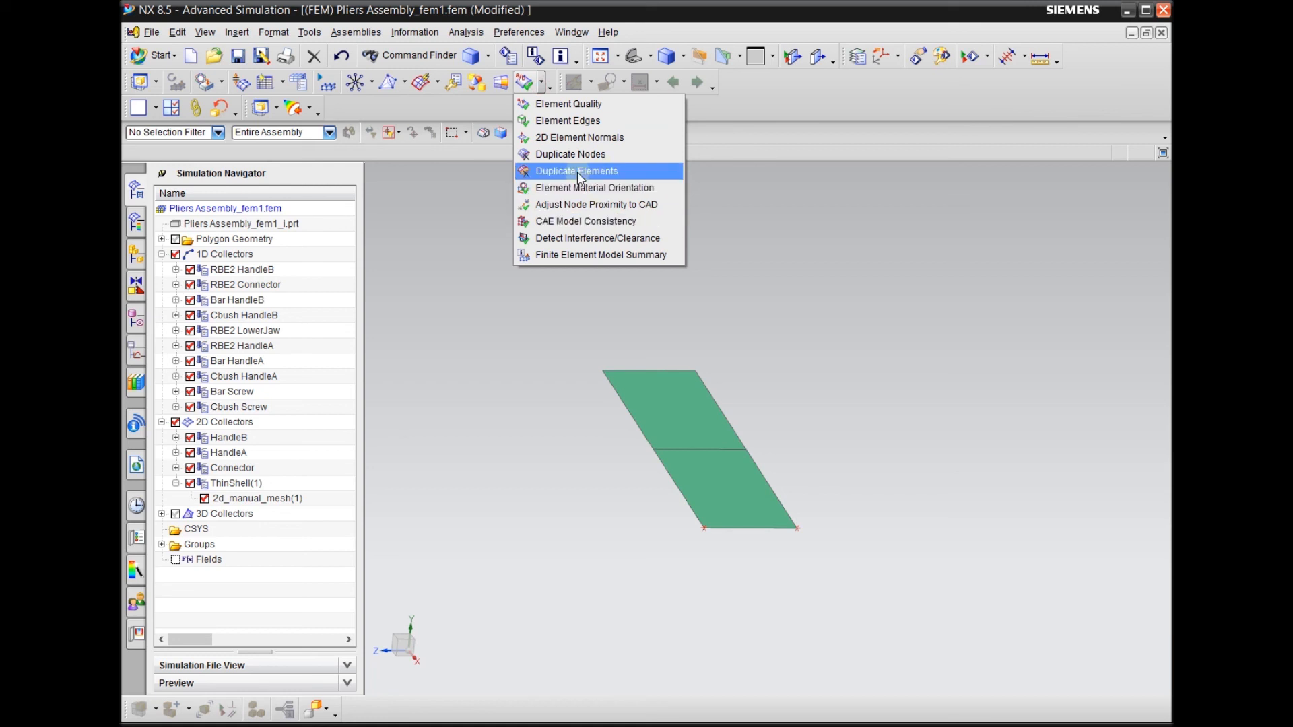
click(587, 137)
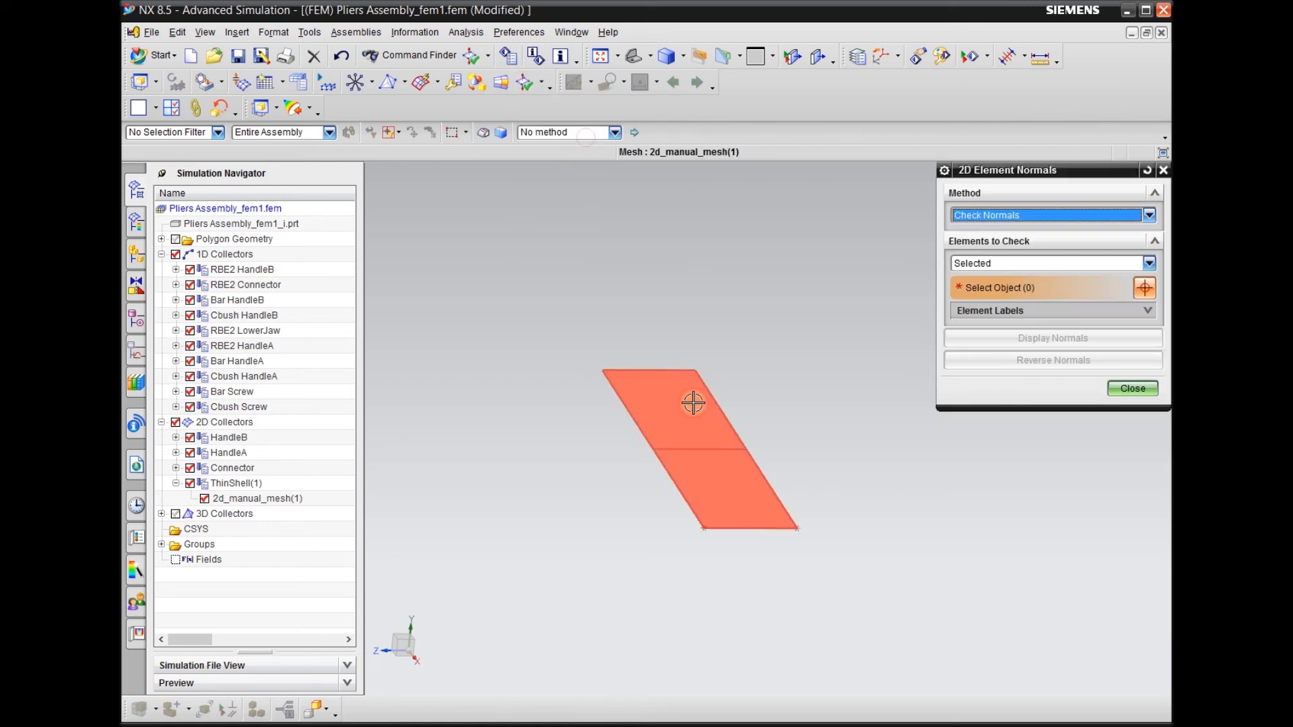
click(693, 402)
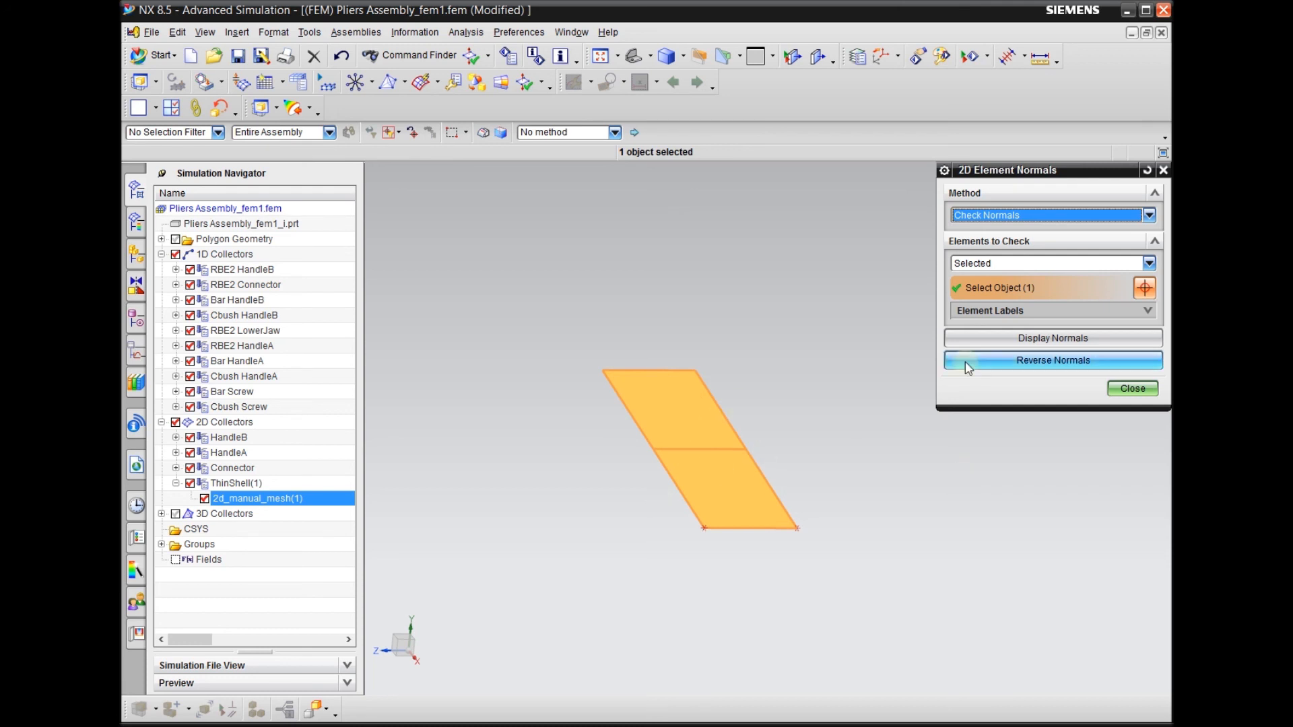
click(1053, 338)
scroll(779, 464, down, 2)
scroll(626, 474, down, 2)
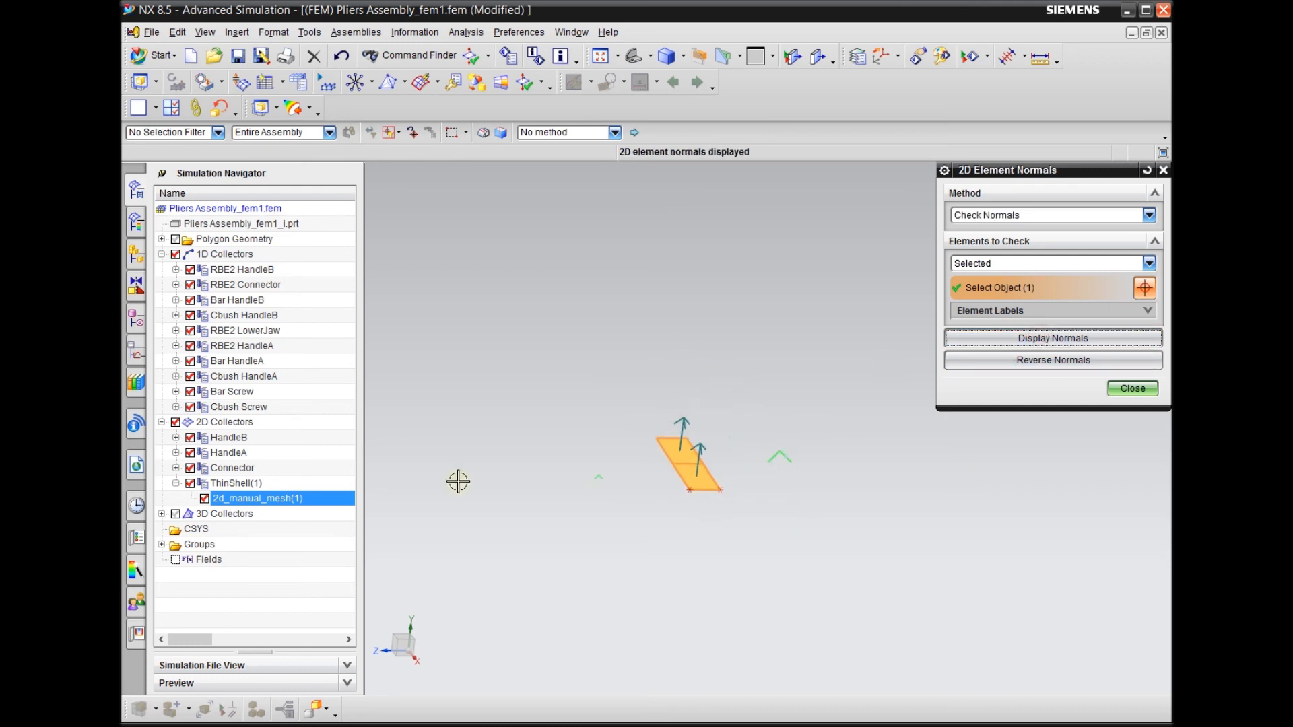
Show the 3D collectors again, examine the normals' direction relative to the jaws, and end the normals check
click(176, 513)
middle_drag(467, 382, 525, 377)
middle_drag(736, 413, 760, 379)
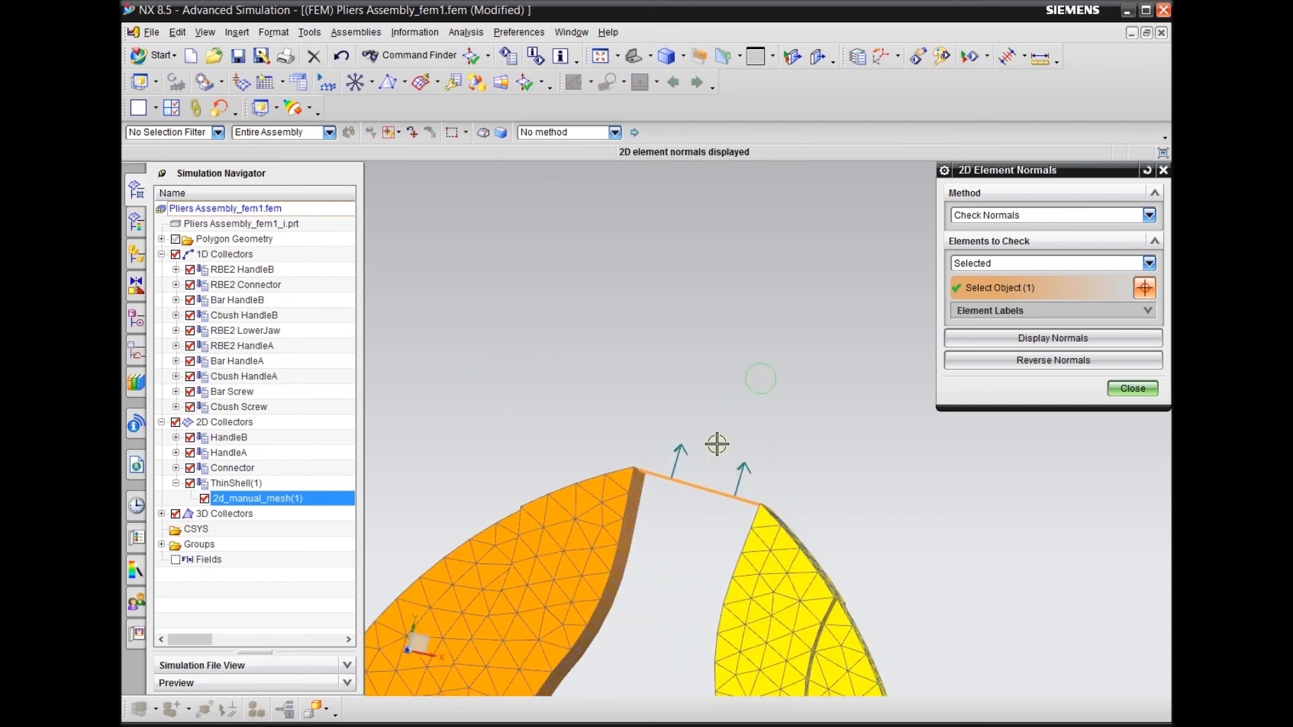
middle_drag(672, 433, 692, 375)
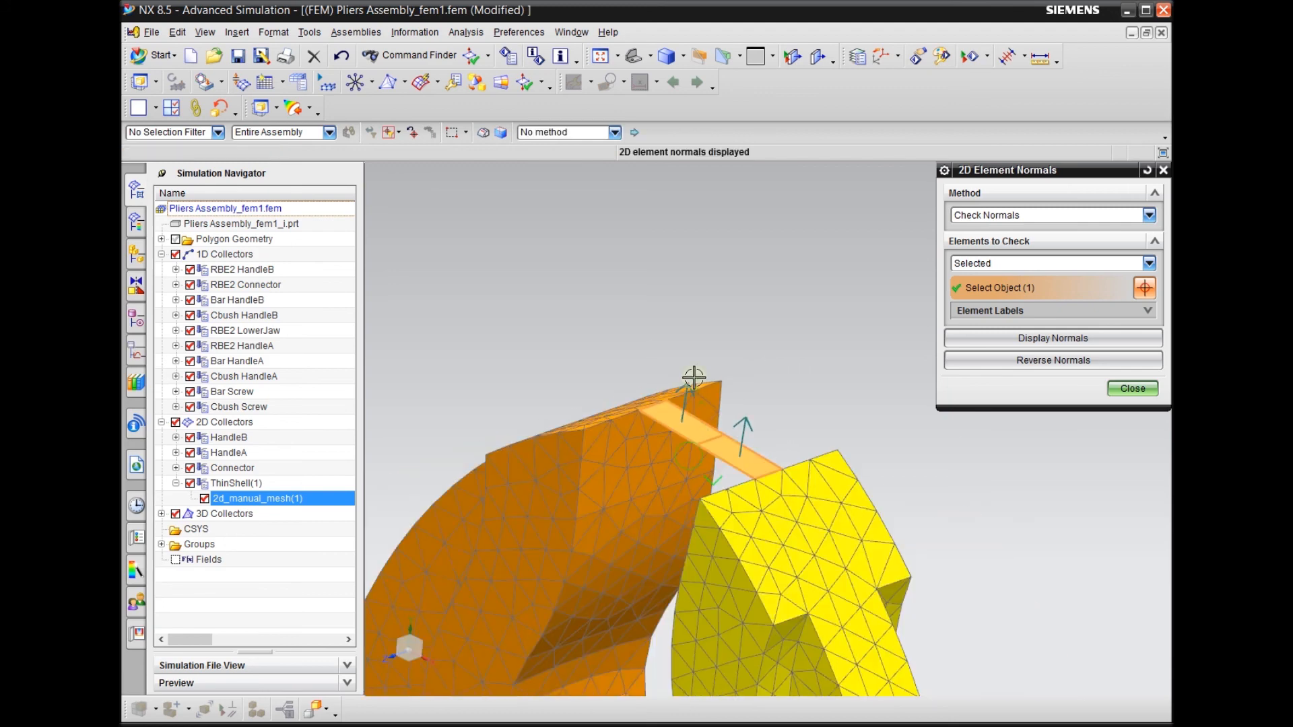
click(1131, 387)
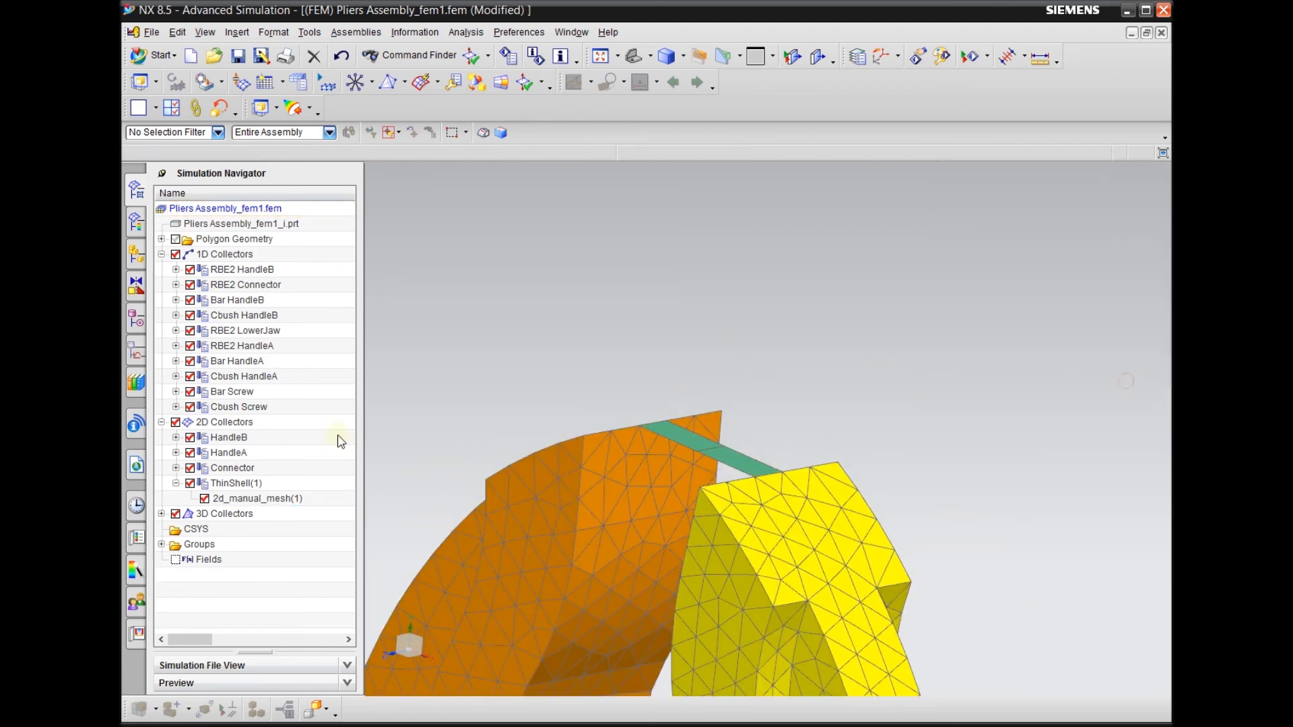
Edit the ThinShell(1) collector's PSHELL6 property, assigning Polyethylene from the library as Material 1 and a default thickness of 0.1 in
right_click(242, 484)
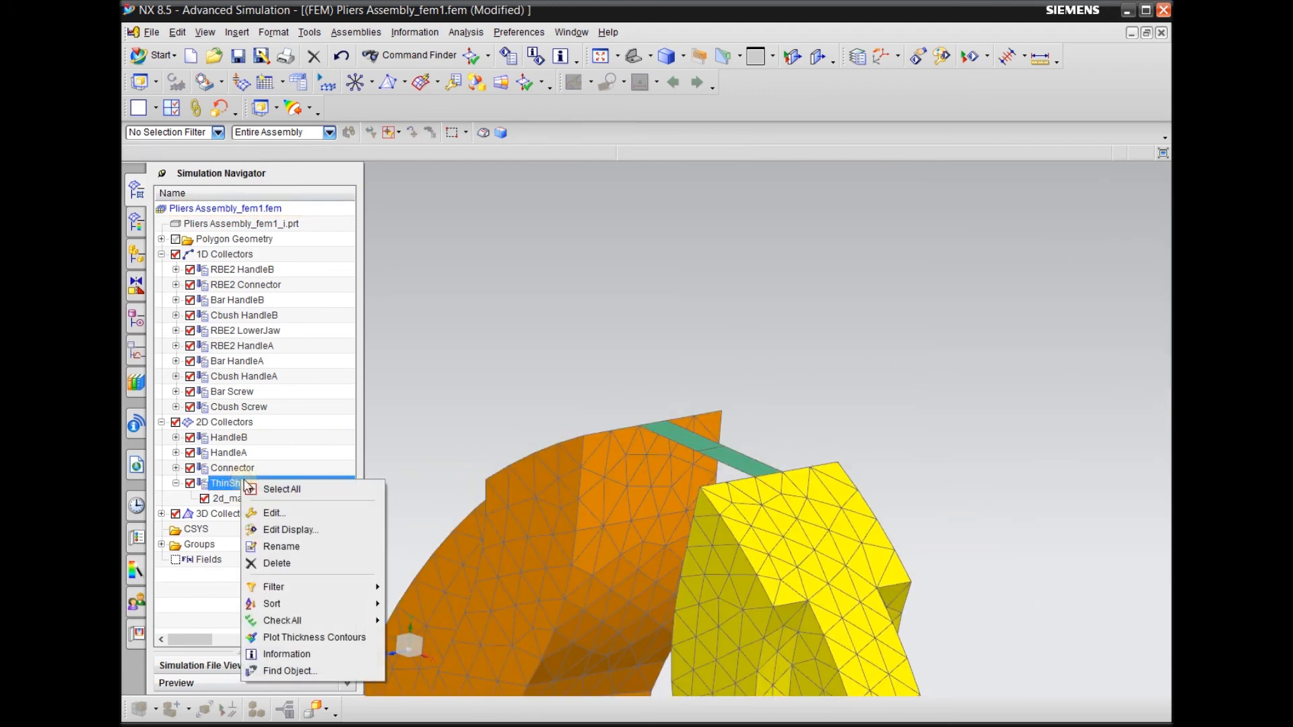
click(281, 513)
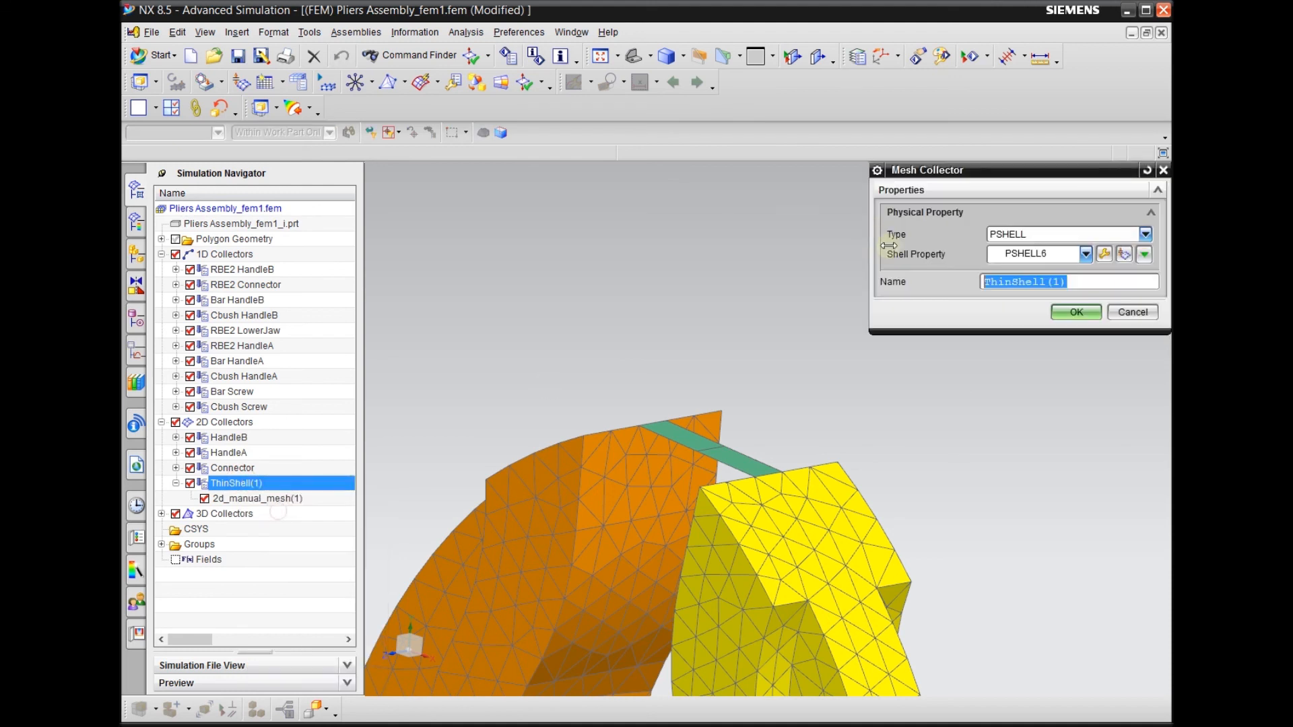
click(1106, 262)
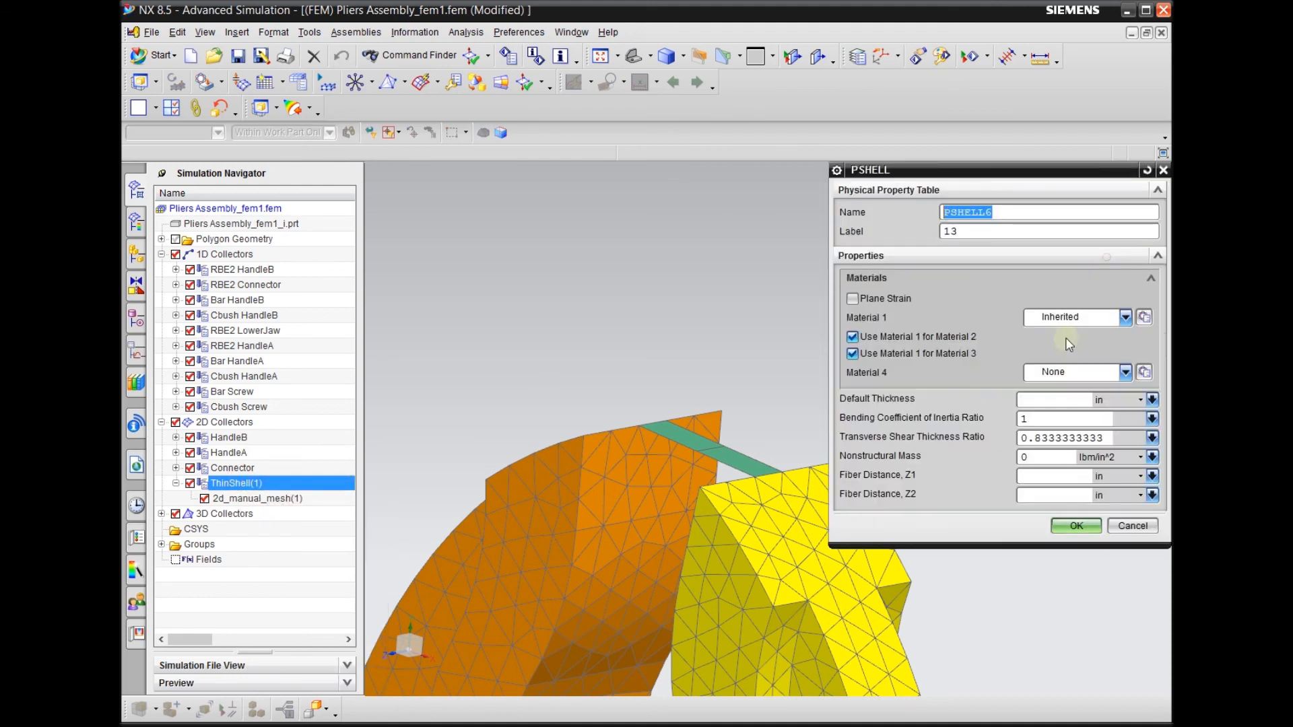
click(1147, 321)
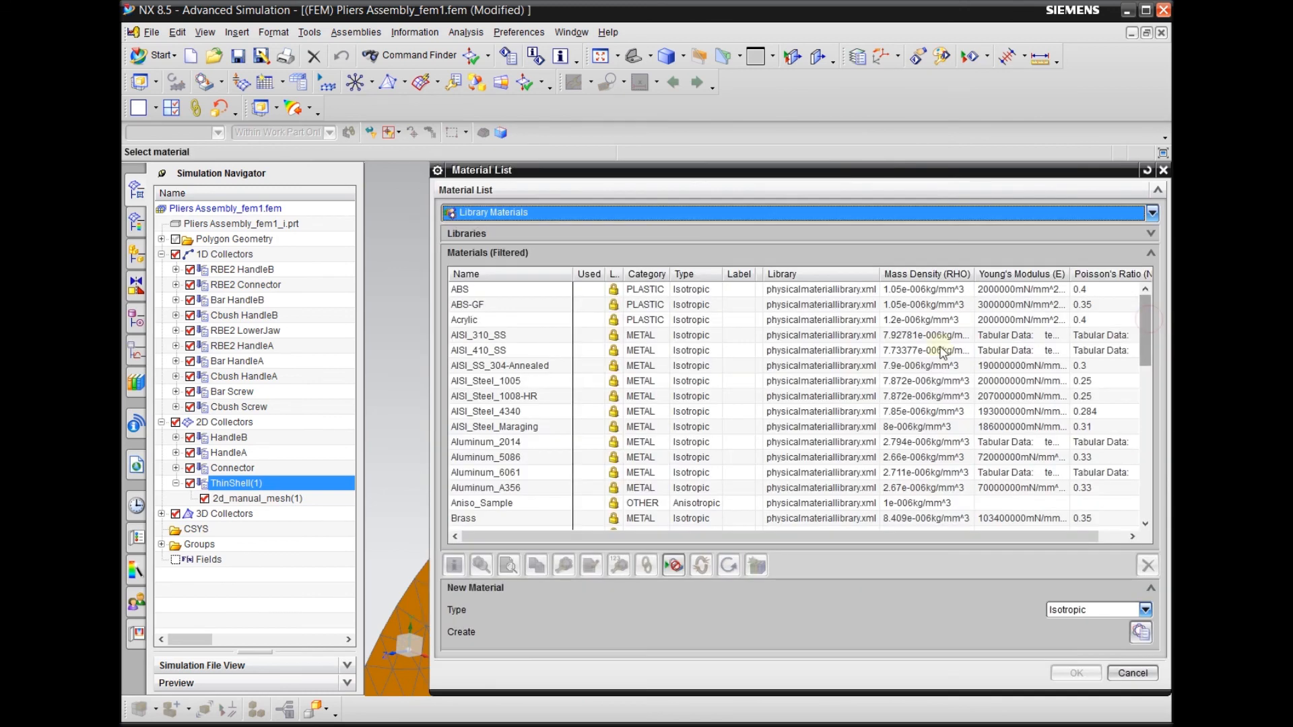
scroll(632, 401, down, 15)
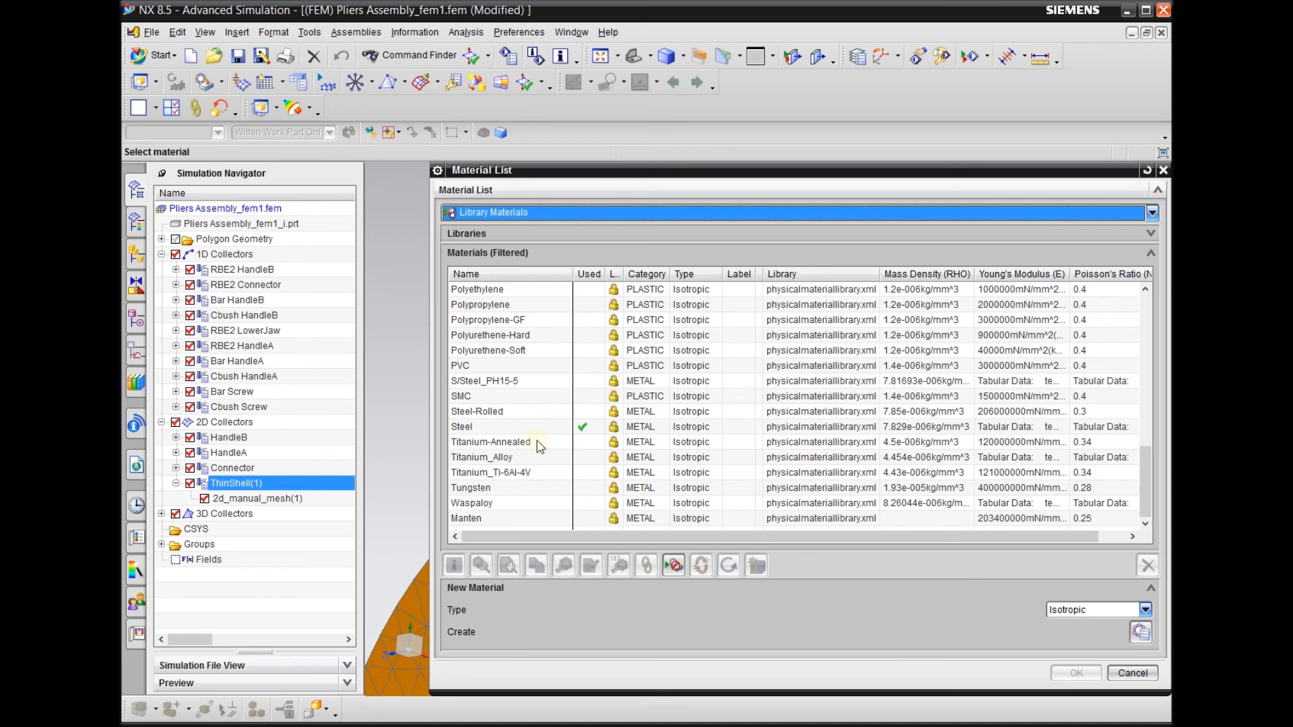
scroll(499, 464, up, 1)
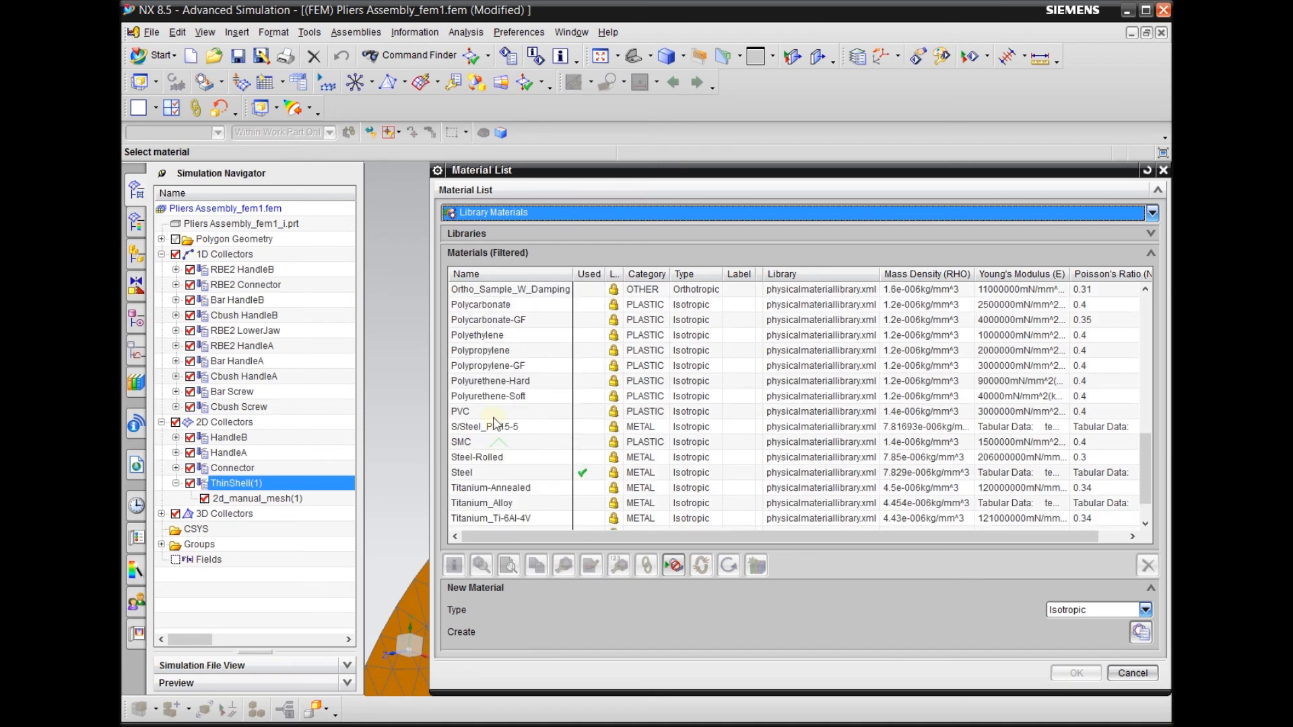
click(509, 336)
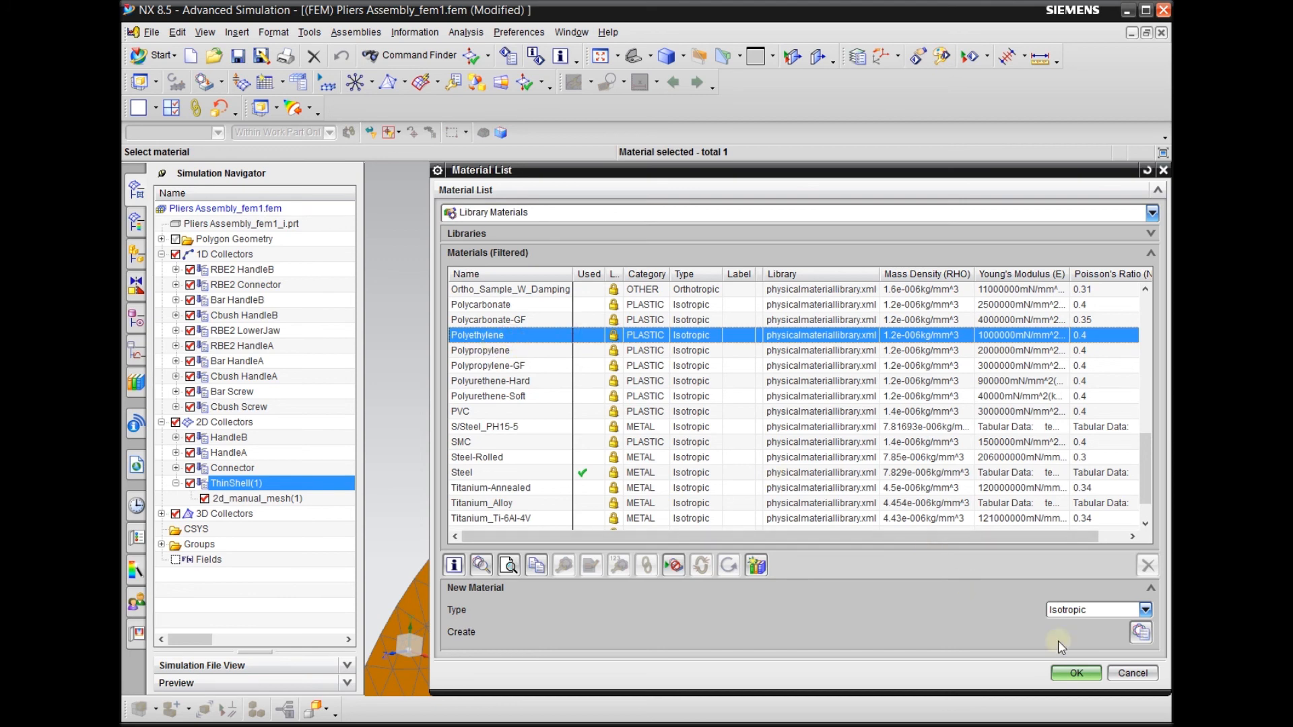
click(1075, 673)
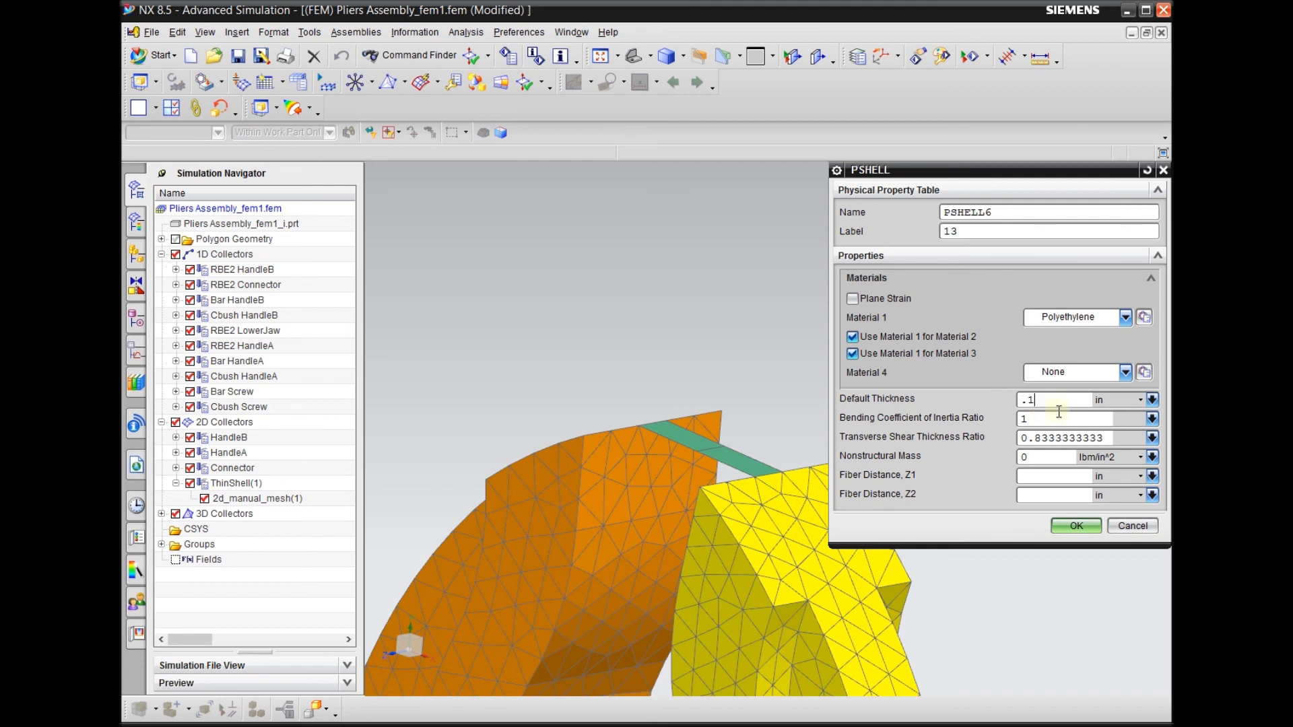
click(1066, 529)
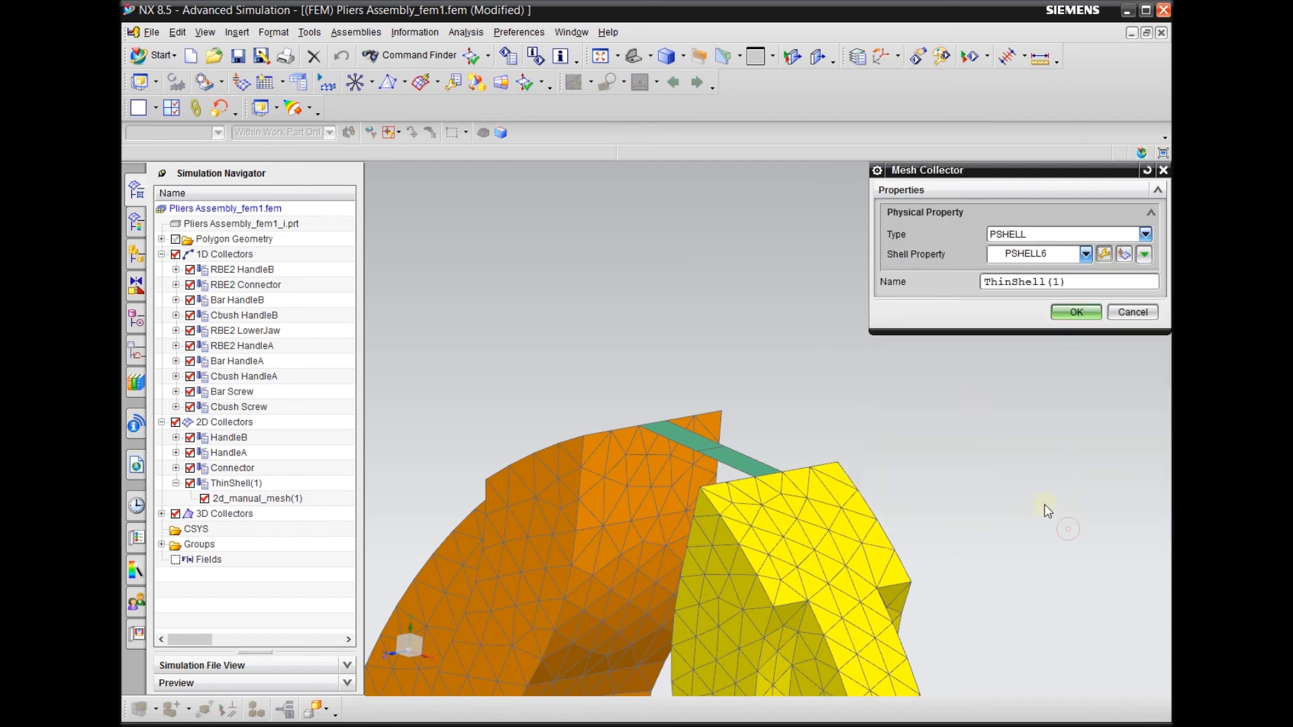
click(1078, 313)
Examine the gripped object's two shell elements and where their end nodes attach to the jaw tips
middle_drag(800, 310, 852, 353)
scroll(776, 360, down, 3)
scroll(733, 378, up, 6)
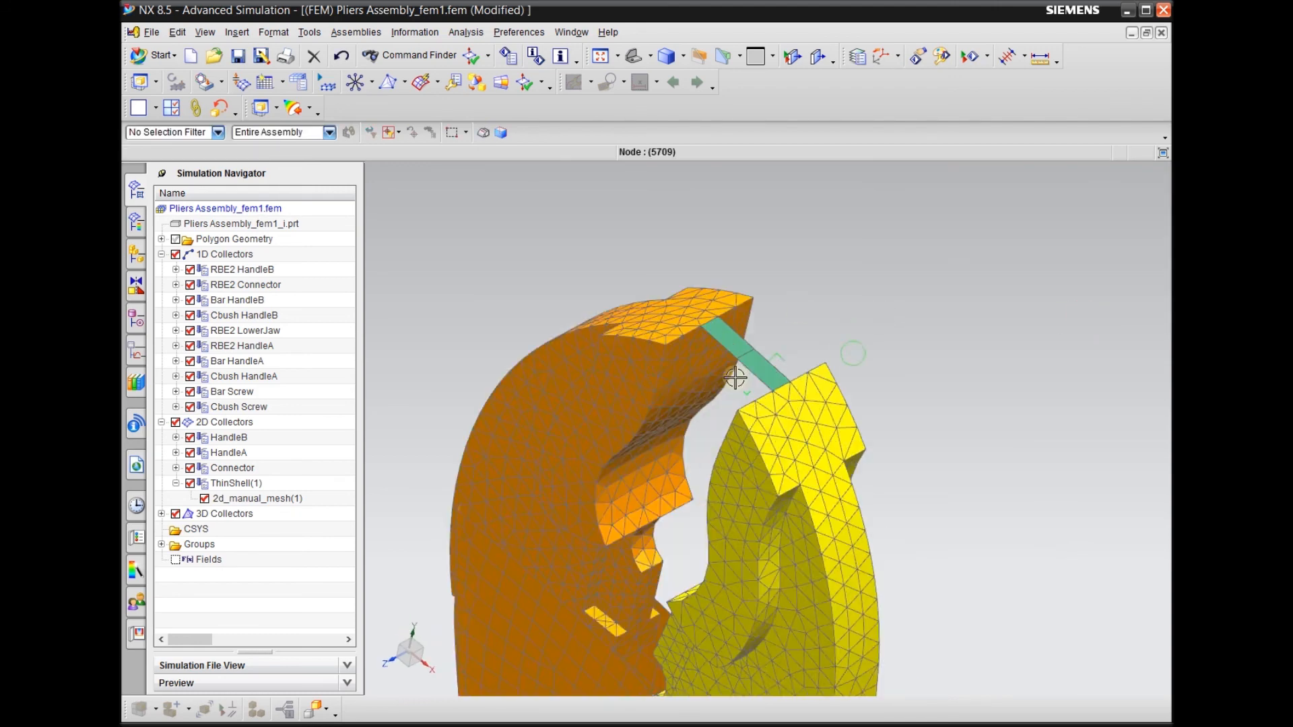
scroll(732, 283, down, 3)
scroll(730, 278, down, 5)
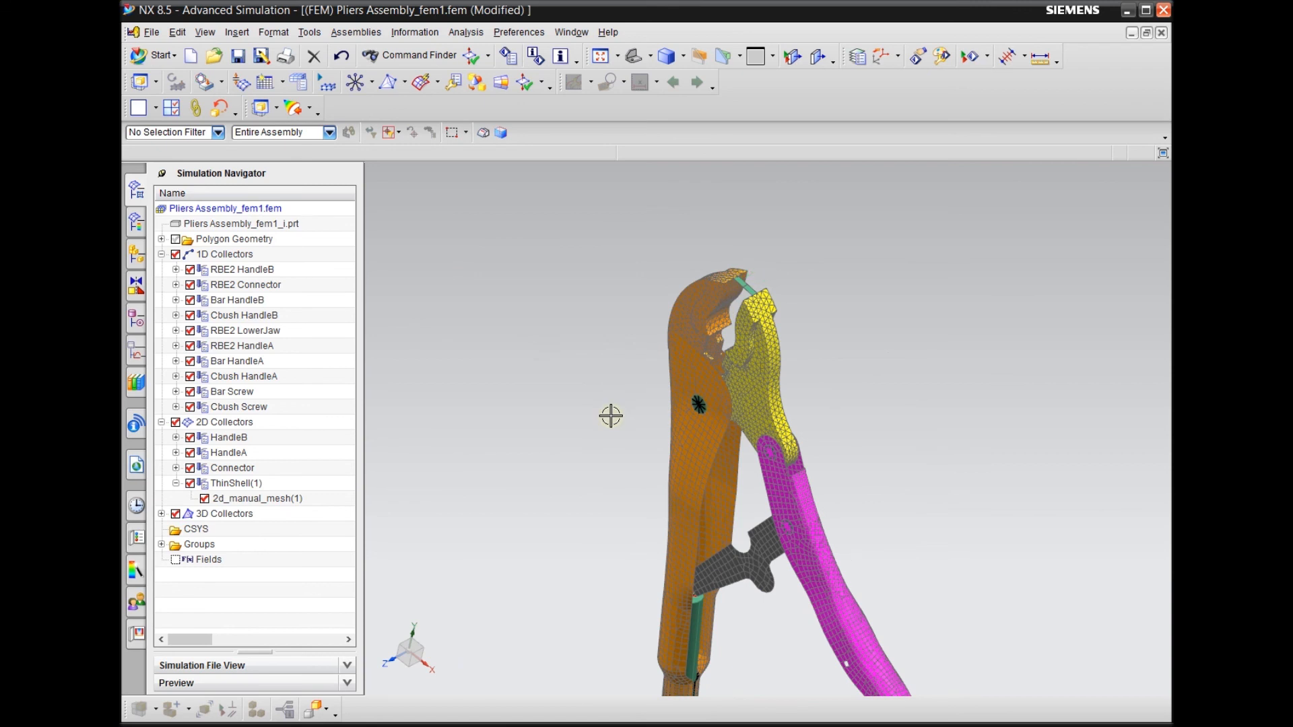
scroll(738, 280, up, 6)
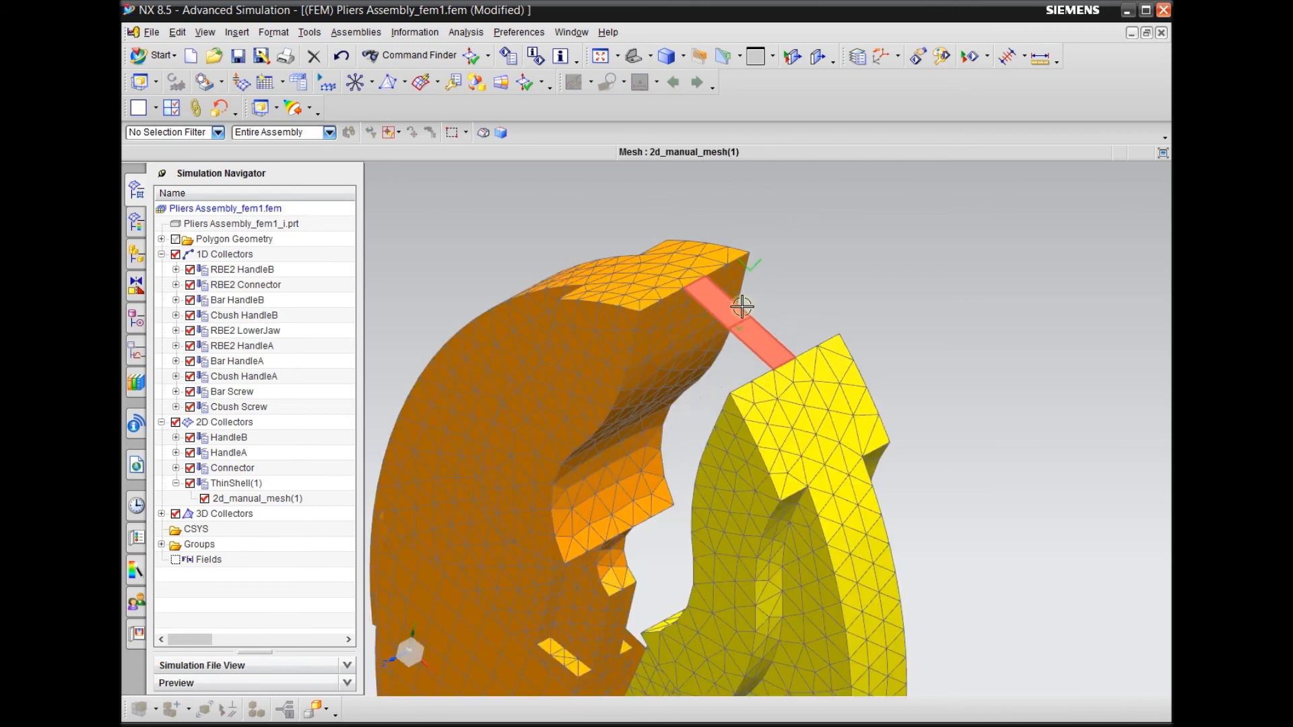
scroll(742, 306, up, 2)
scroll(590, 313, up, 4)
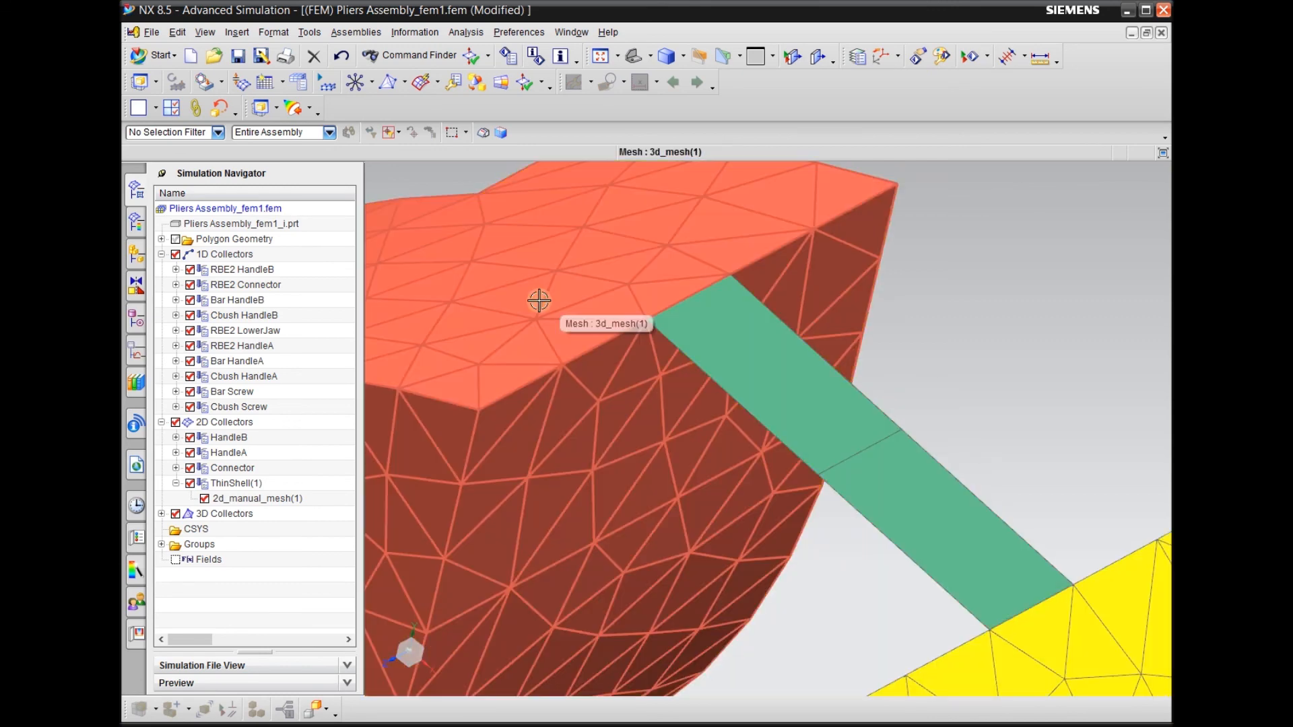
scroll(539, 301, down, 3)
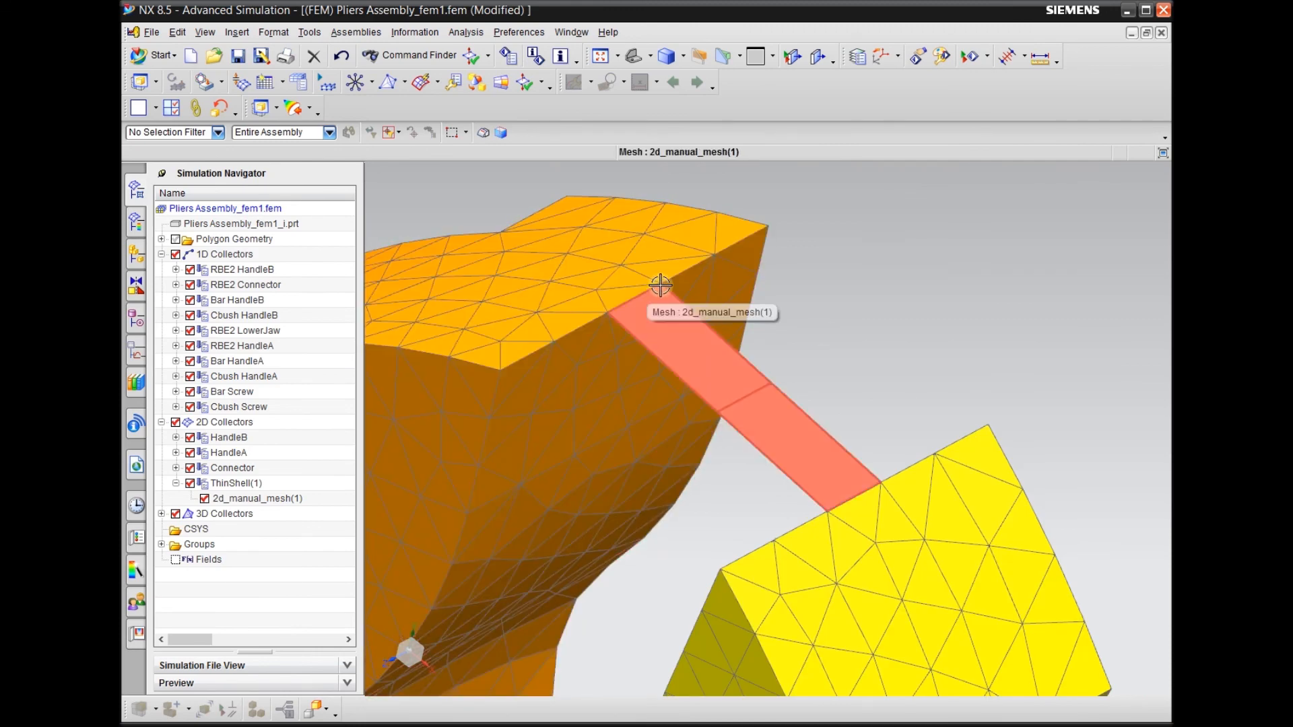
Expand the Cbush Screw collector and examine the screw's contact with the connector, viewing the whole pliers as well
click(250, 407)
click(175, 406)
scroll(889, 335, down, 3)
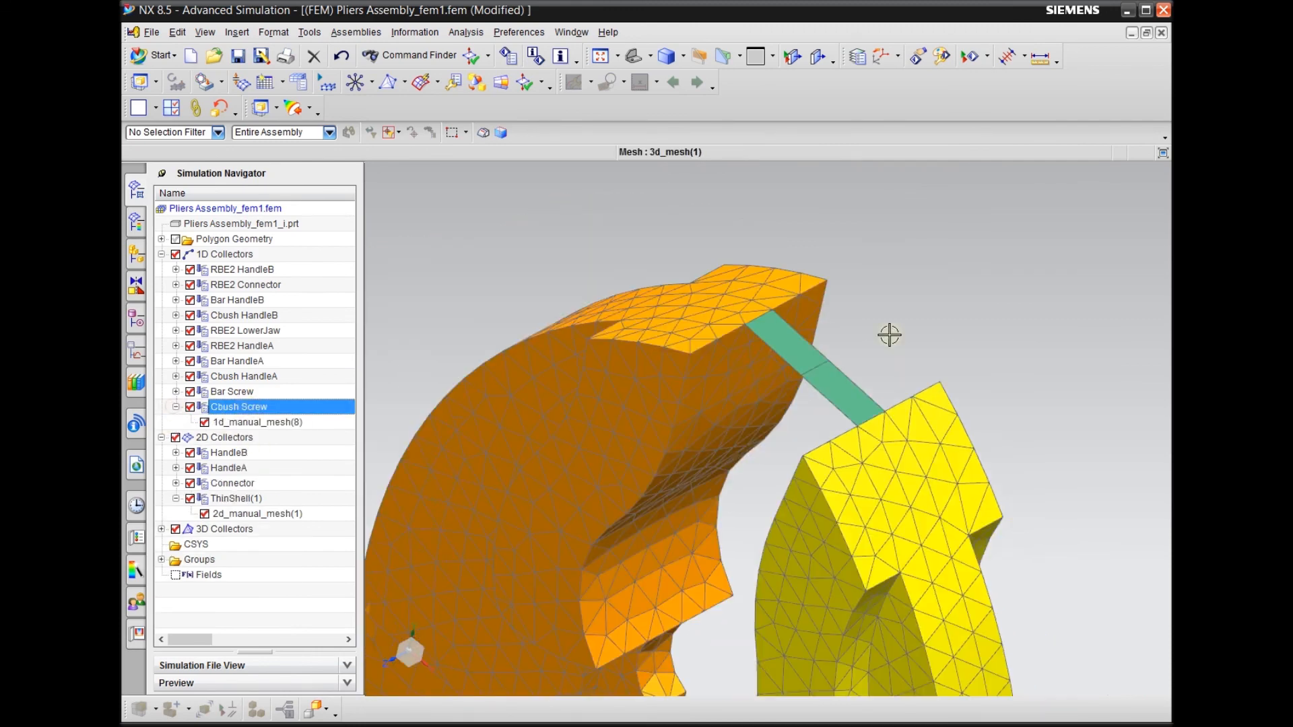
middle_drag(752, 370, 597, 442)
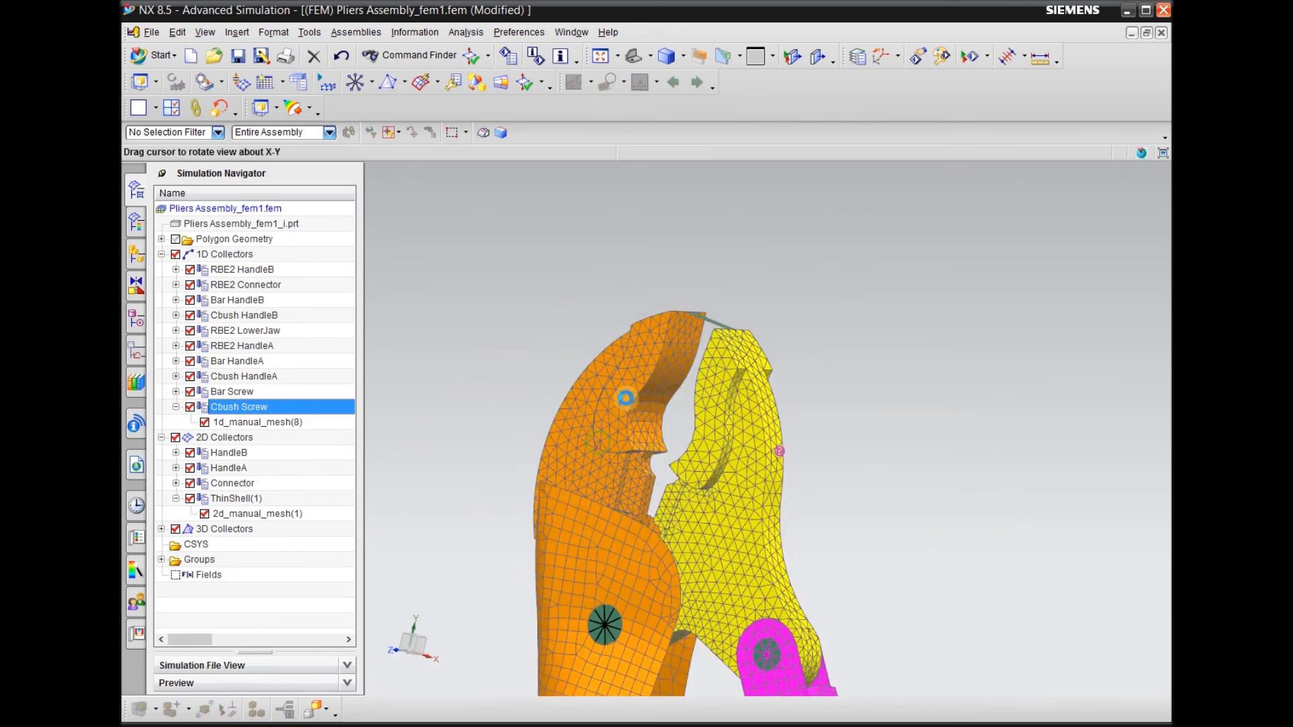
middle_drag(626, 398, 649, 375)
scroll(741, 326, down, 5)
scroll(709, 585, up, 7)
middle_drag(709, 583, 846, 513)
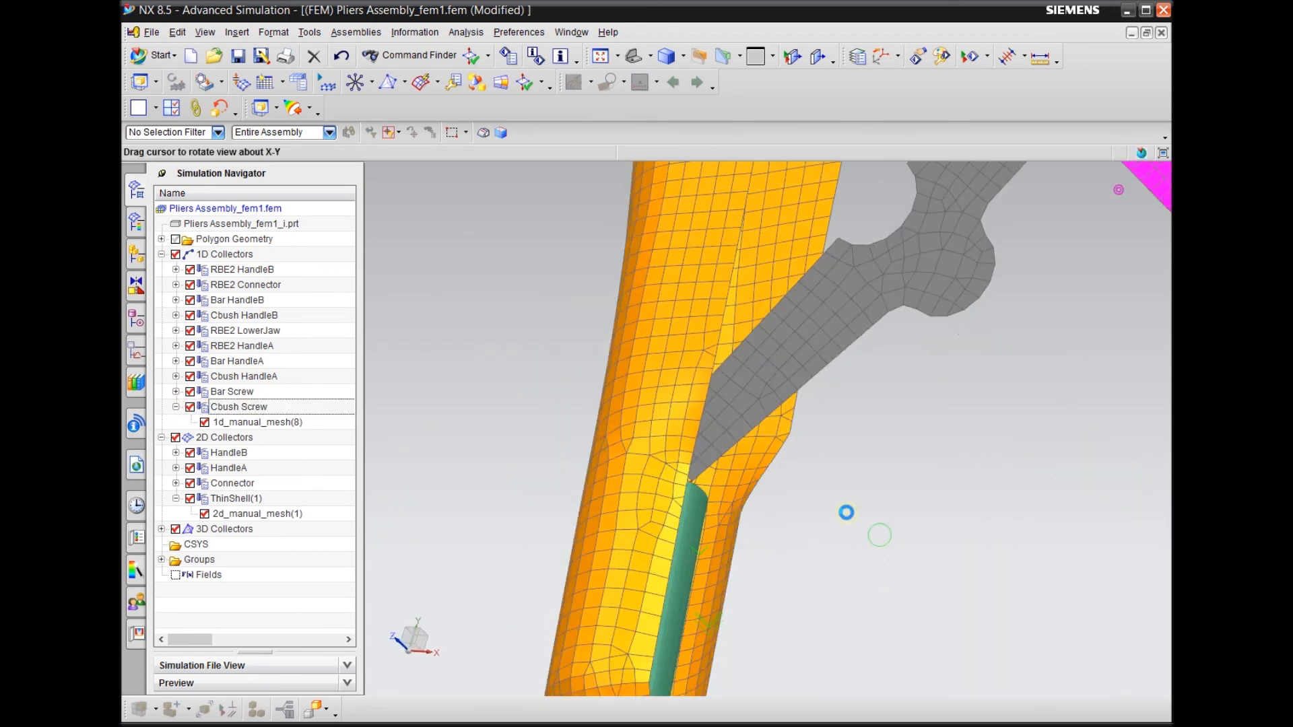
scroll(697, 491, up, 3)
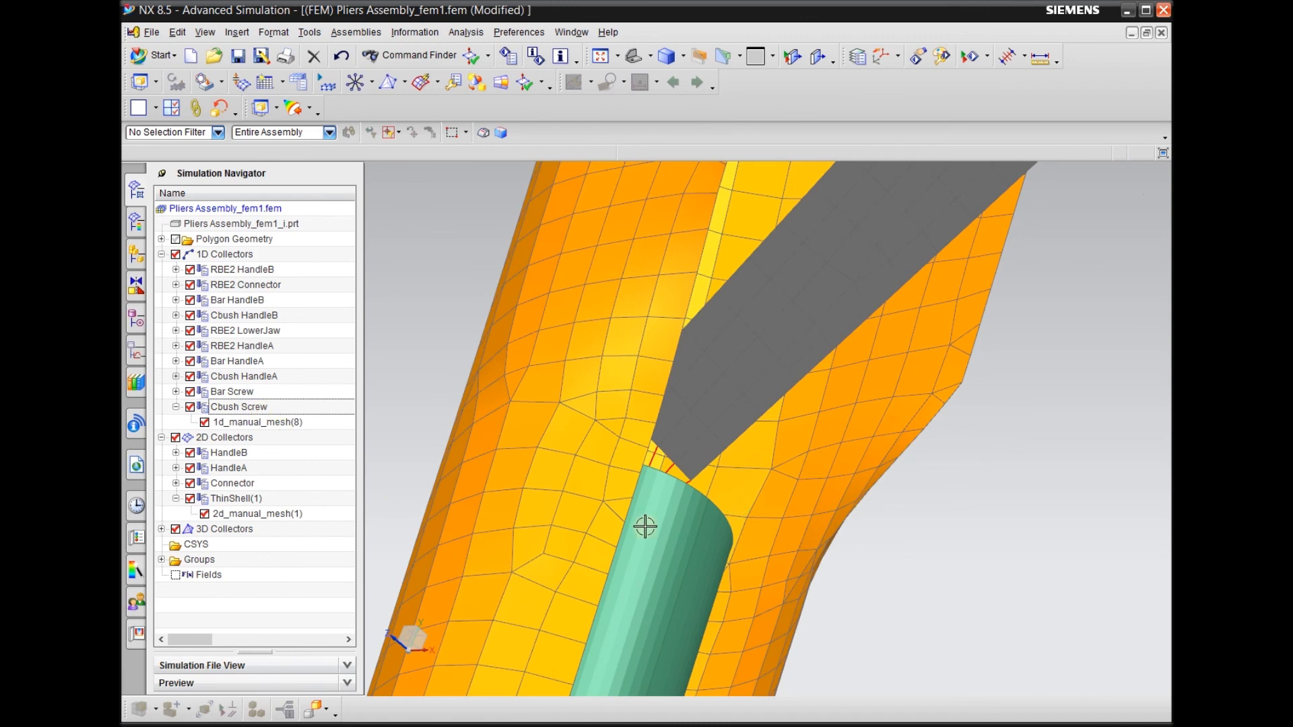
scroll(666, 529, down, 10)
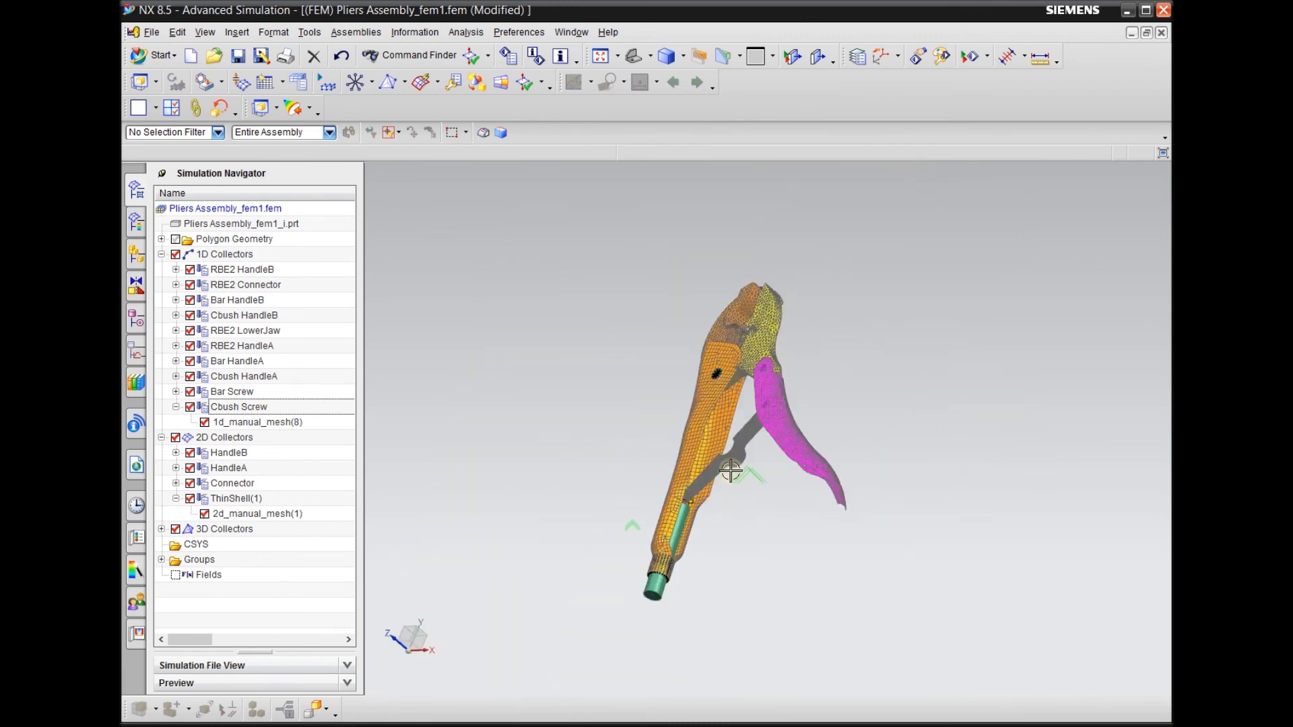
middle_drag(765, 487, 779, 543)
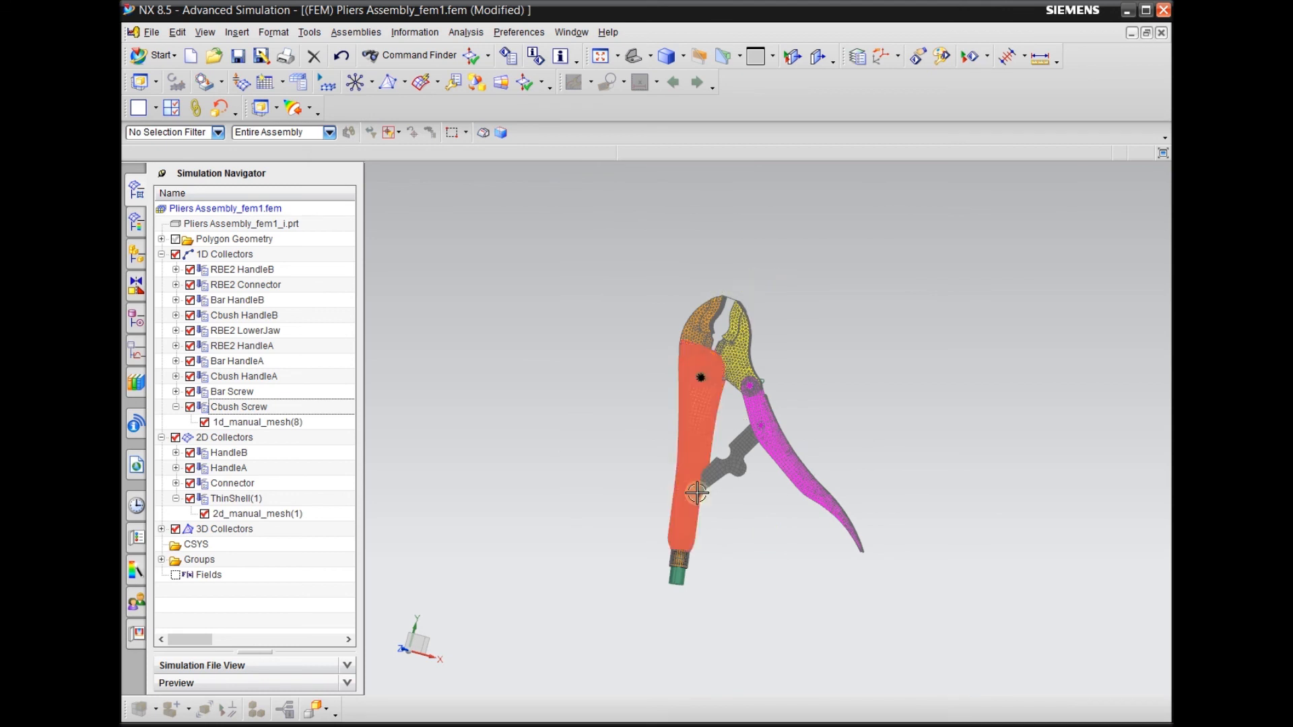
scroll(705, 496, up, 8)
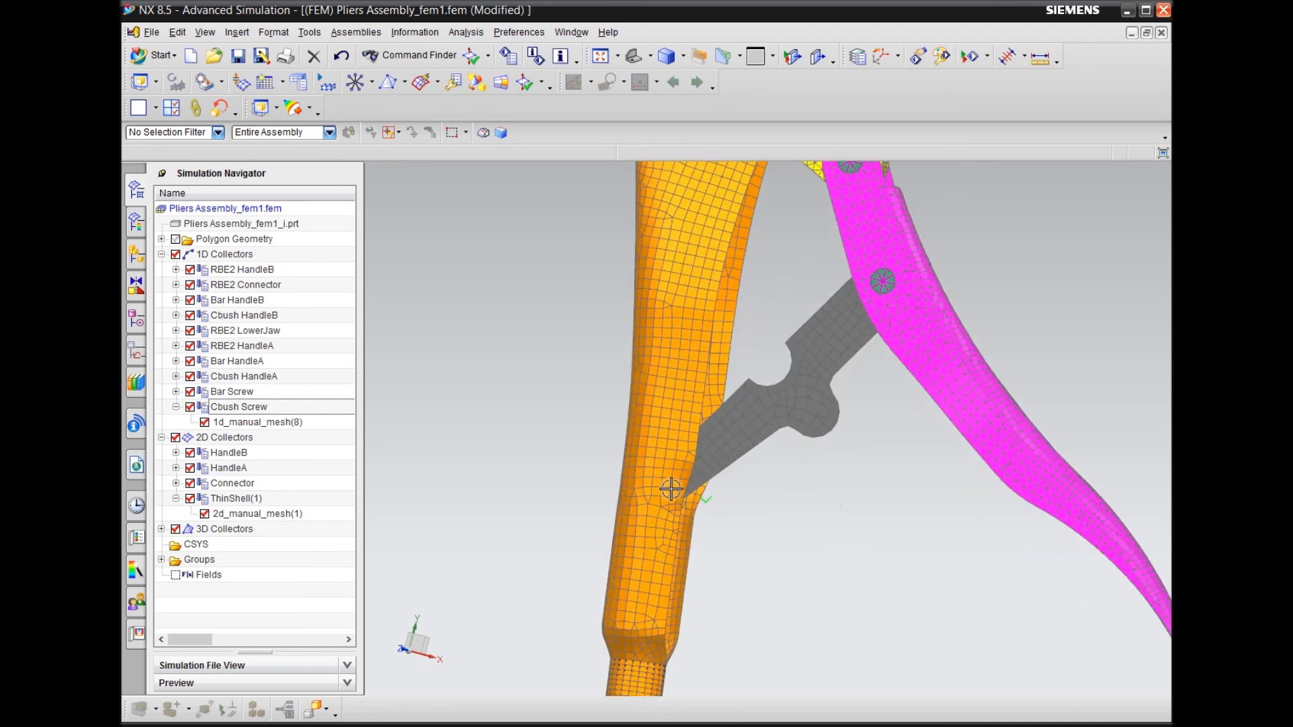
scroll(672, 490, down, 3)
middle_drag(761, 497, 736, 488)
scroll(707, 498, down, 2)
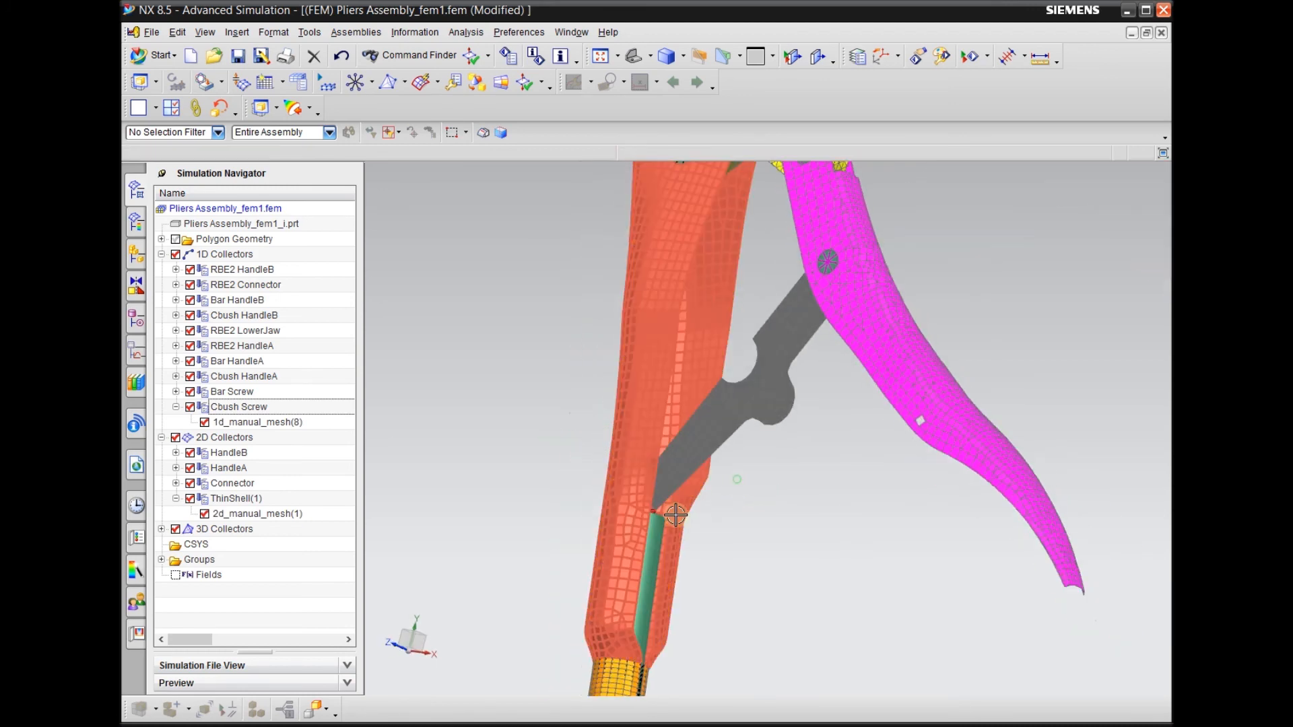
scroll(664, 513, up, 4)
scroll(600, 548, down, 6)
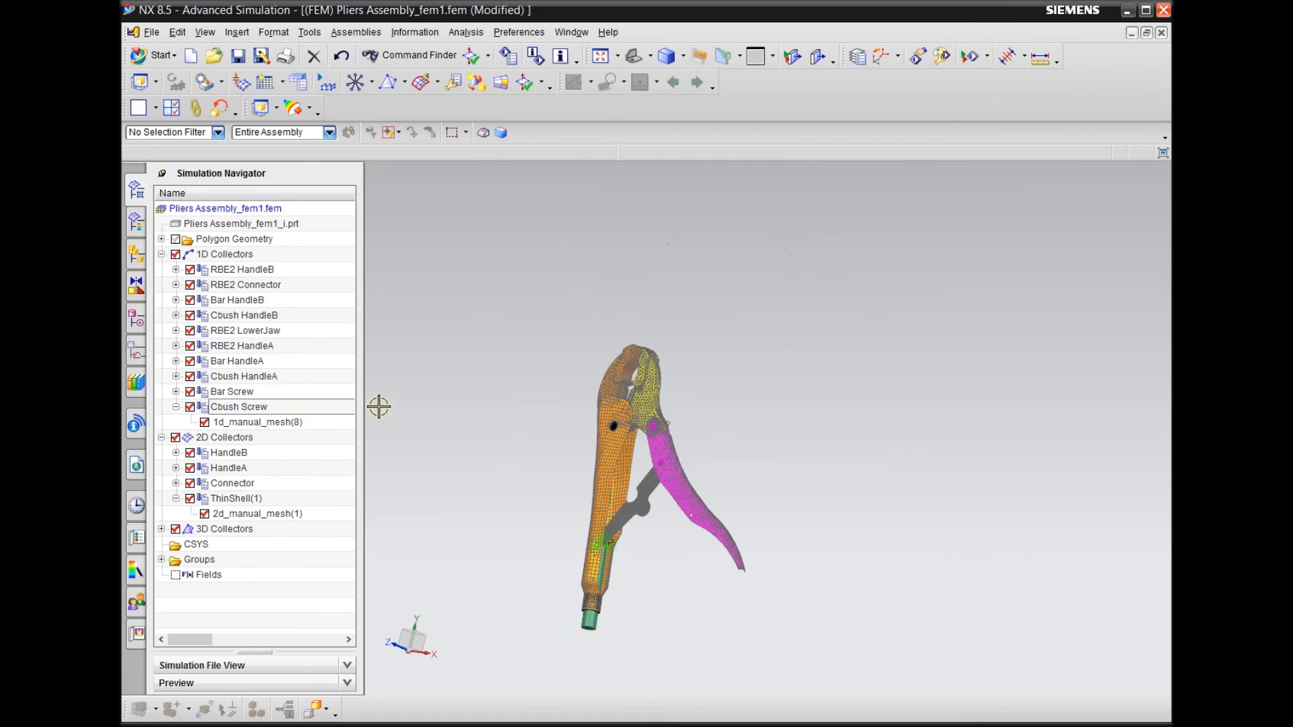
Rename the Cbush Screw collector as Cbush Rotation
click(293, 408)
scroll(643, 350, up, 5)
middle_drag(627, 295, 606, 280)
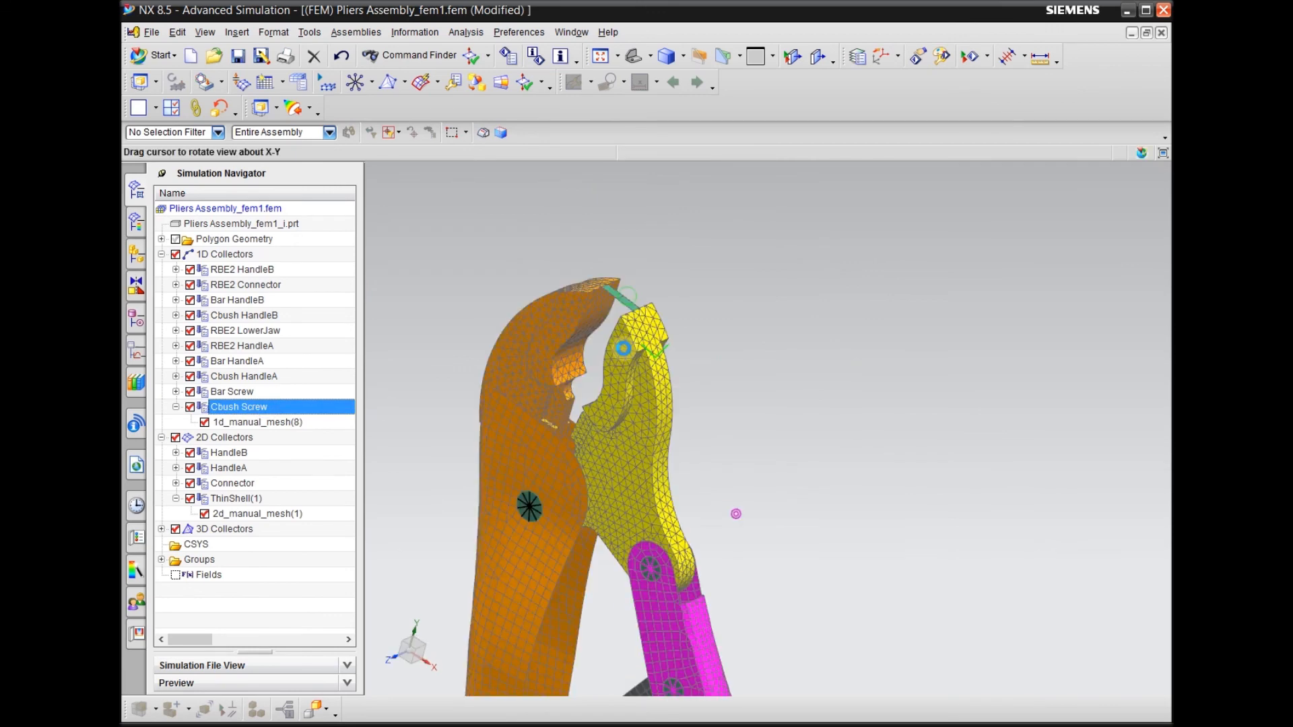
scroll(603, 277, up, 6)
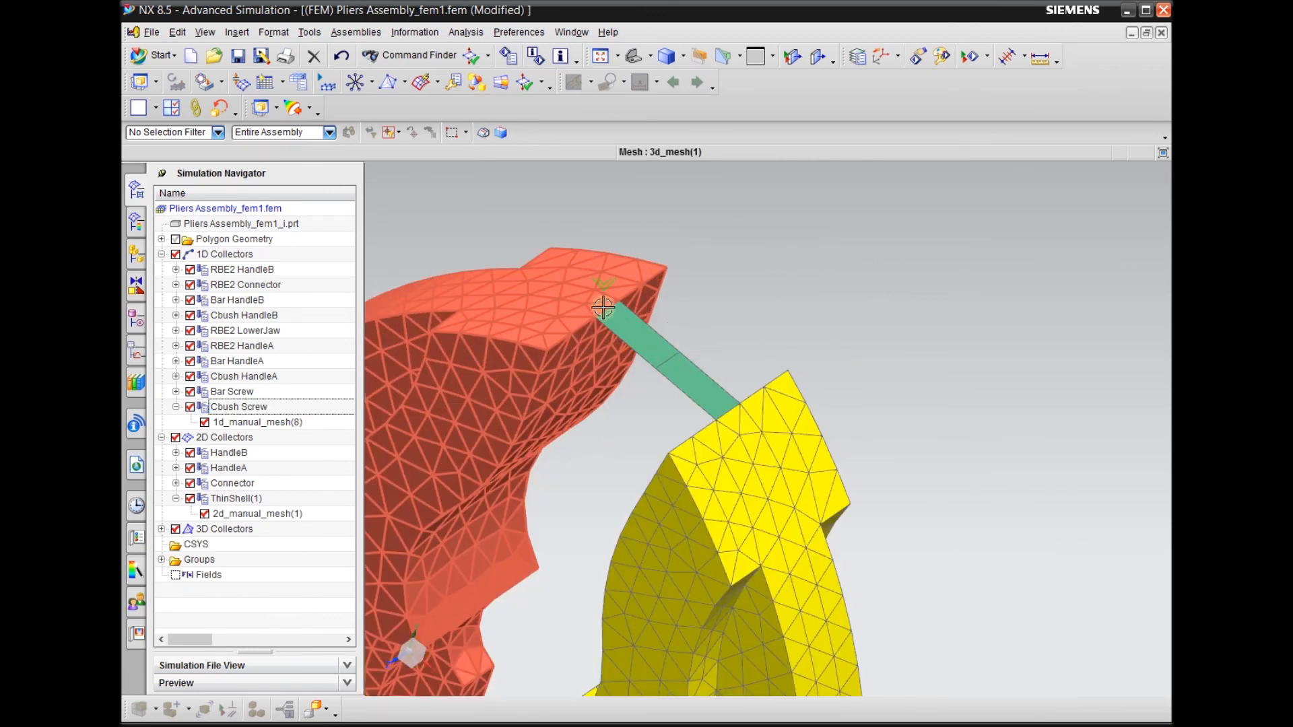
click(273, 407)
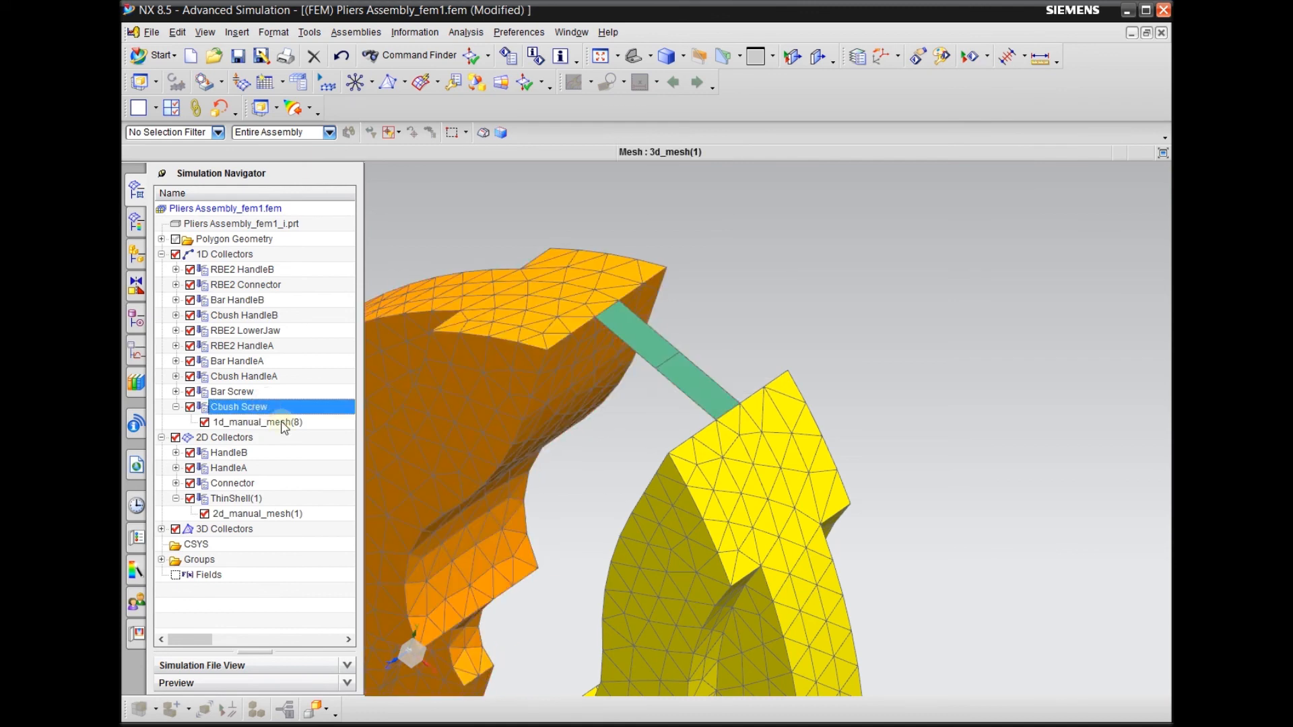
click(256, 409)
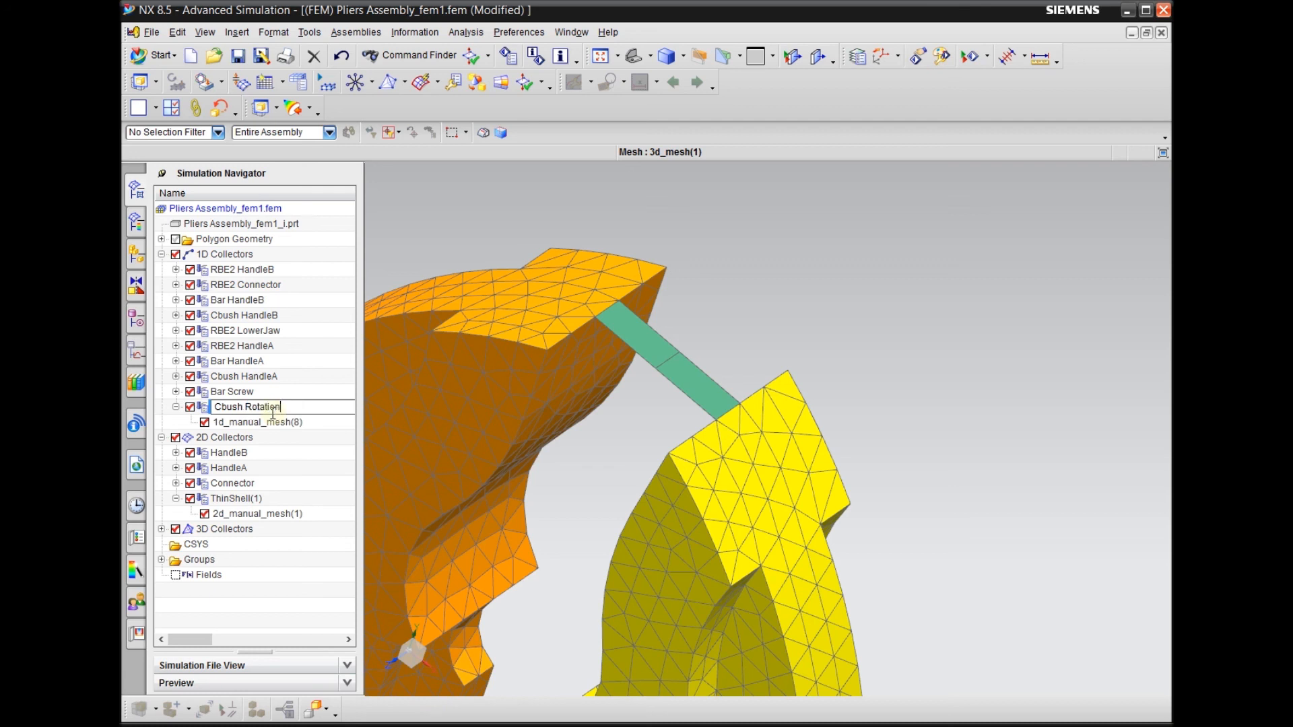
click(270, 424)
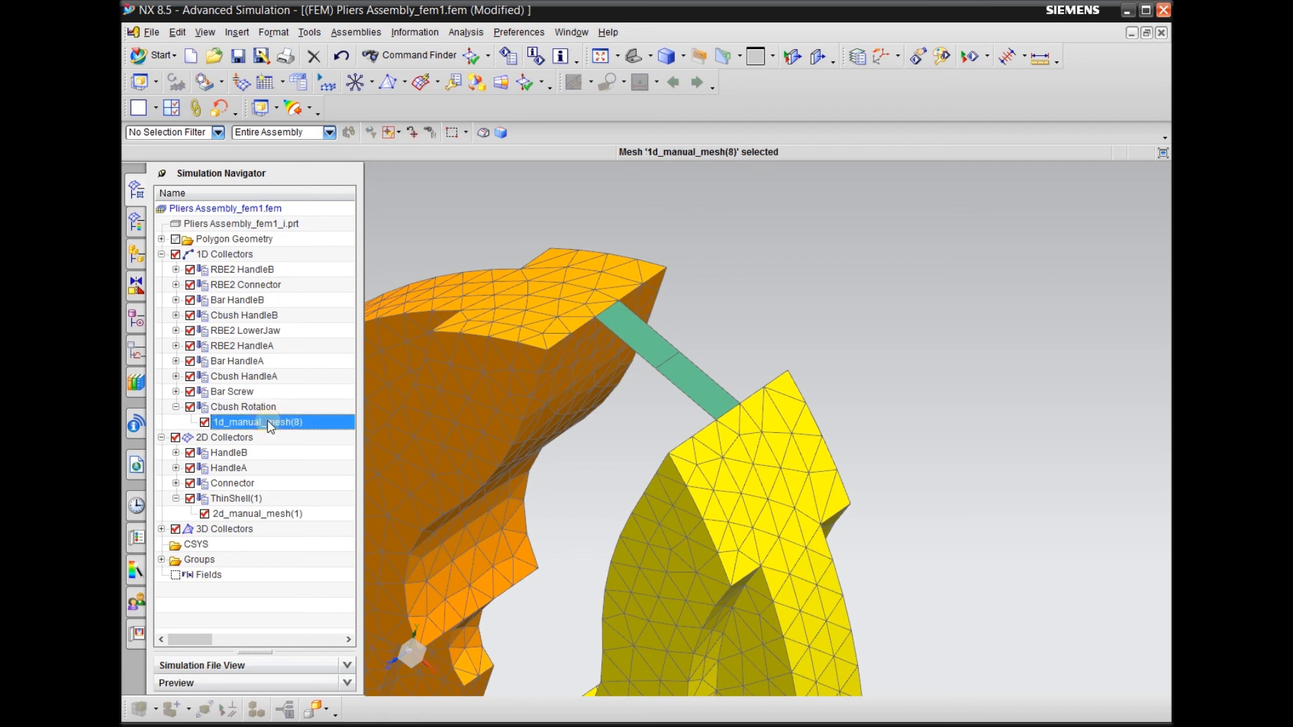
click(256, 407)
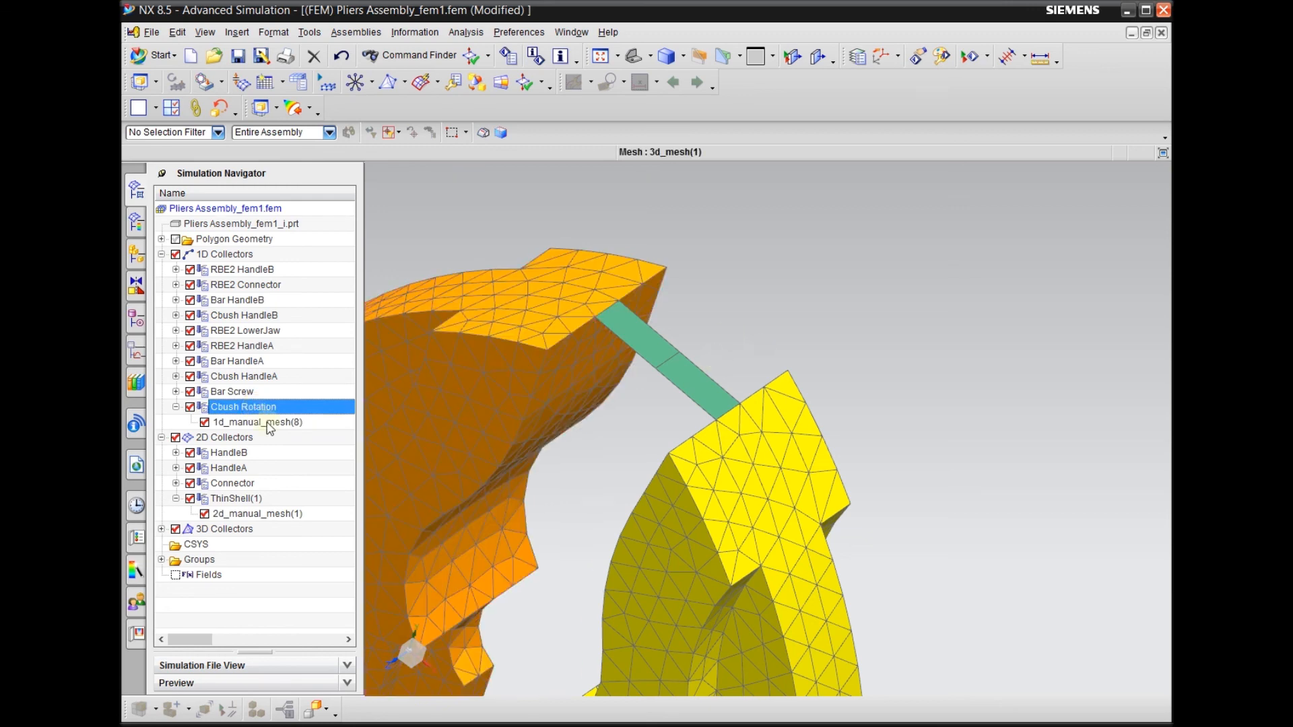
click(416, 189)
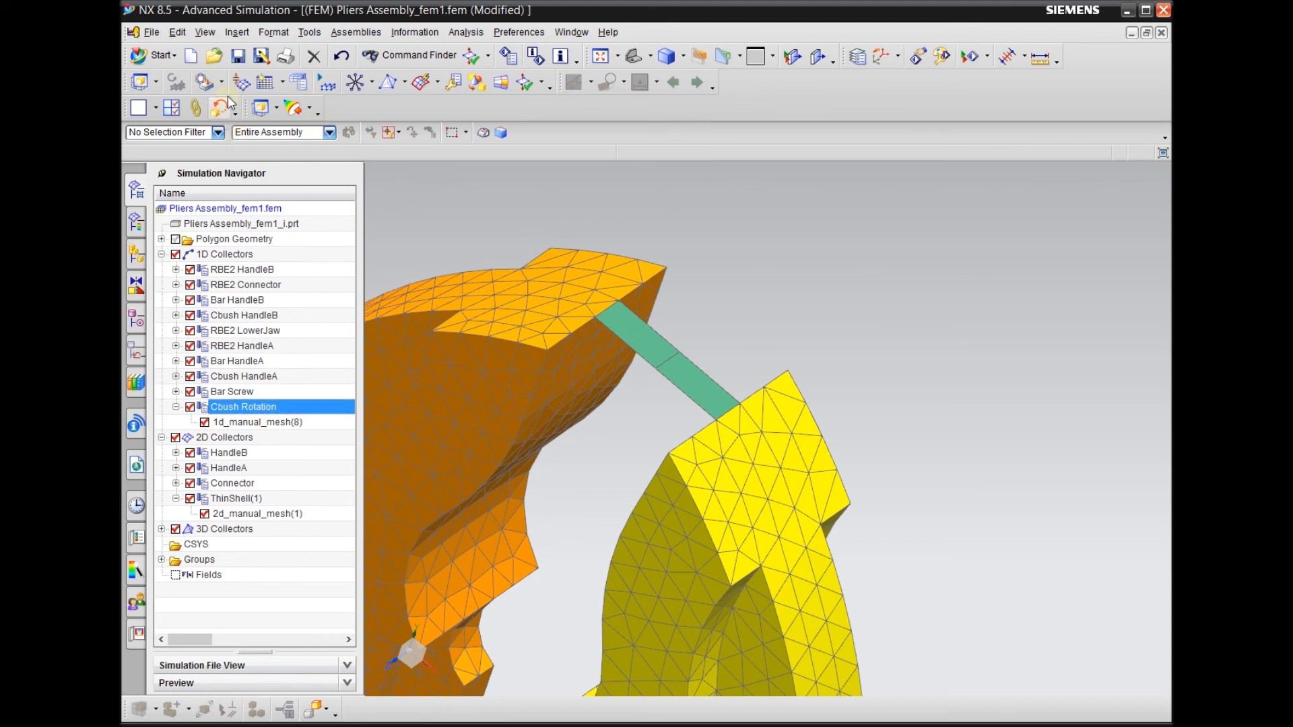
click(241, 34)
click(242, 37)
click(358, 83)
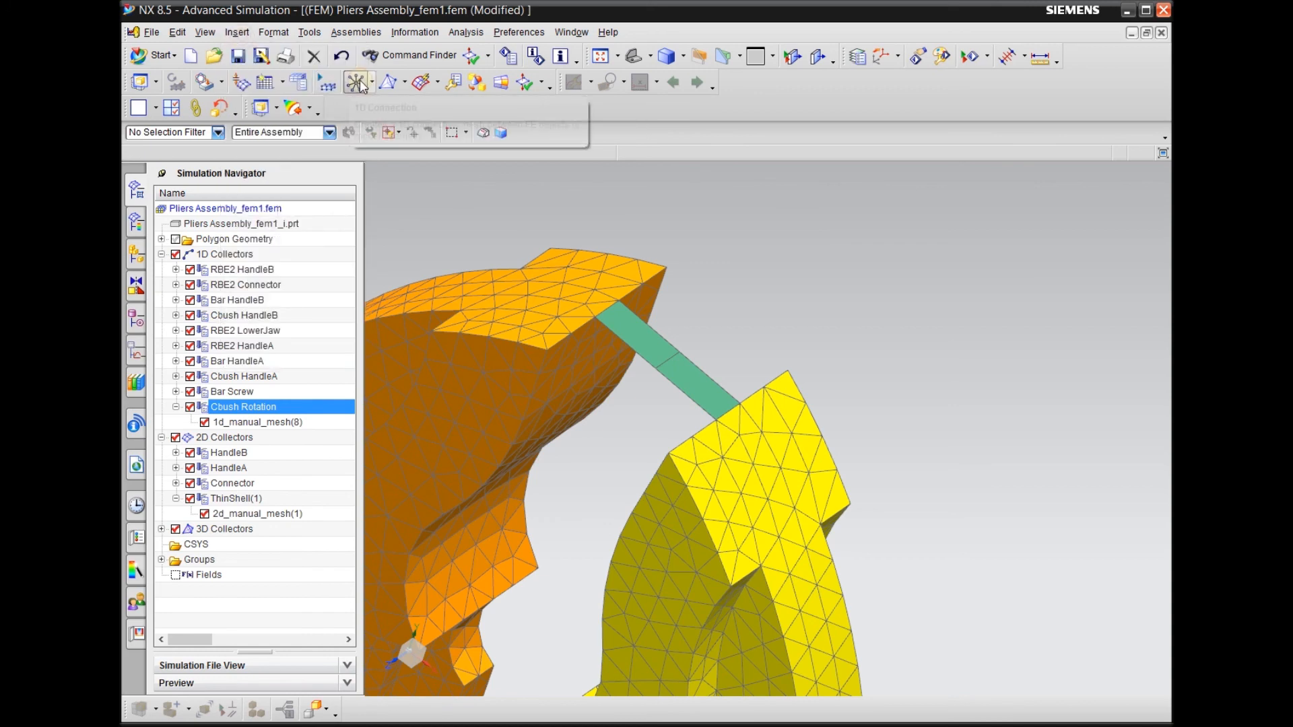
click(1045, 428)
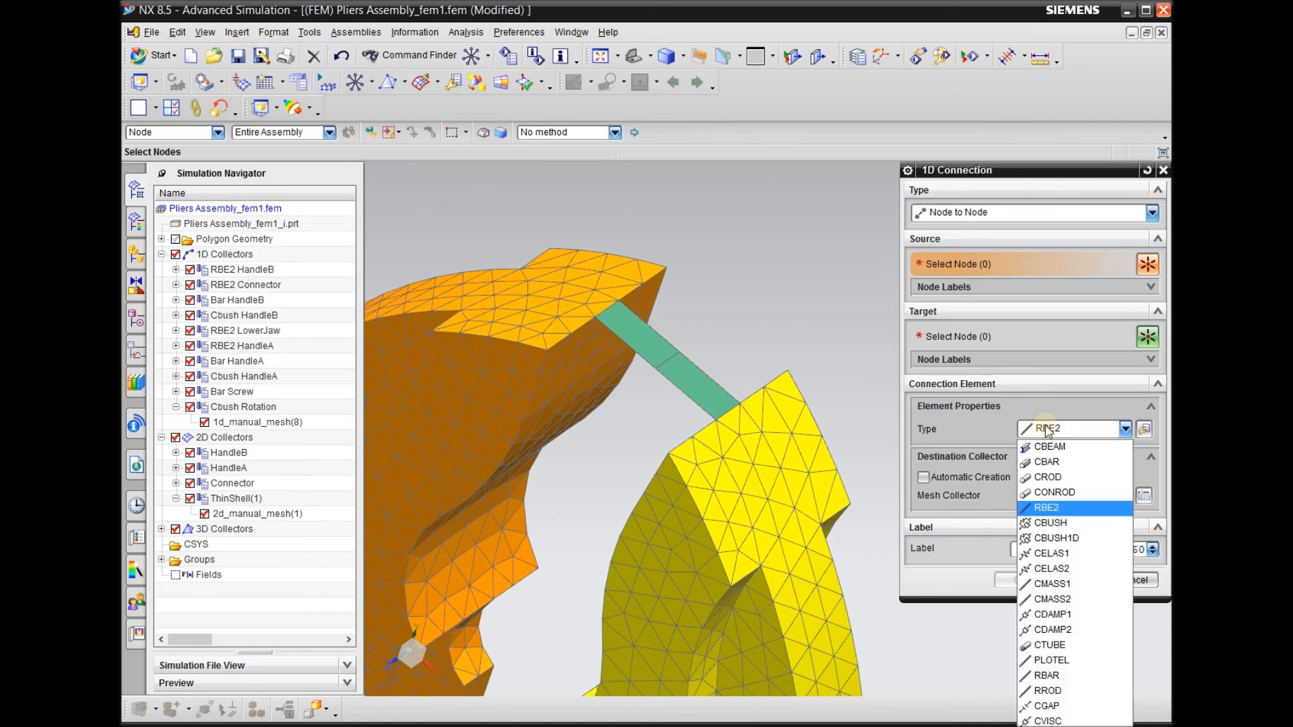
click(1070, 531)
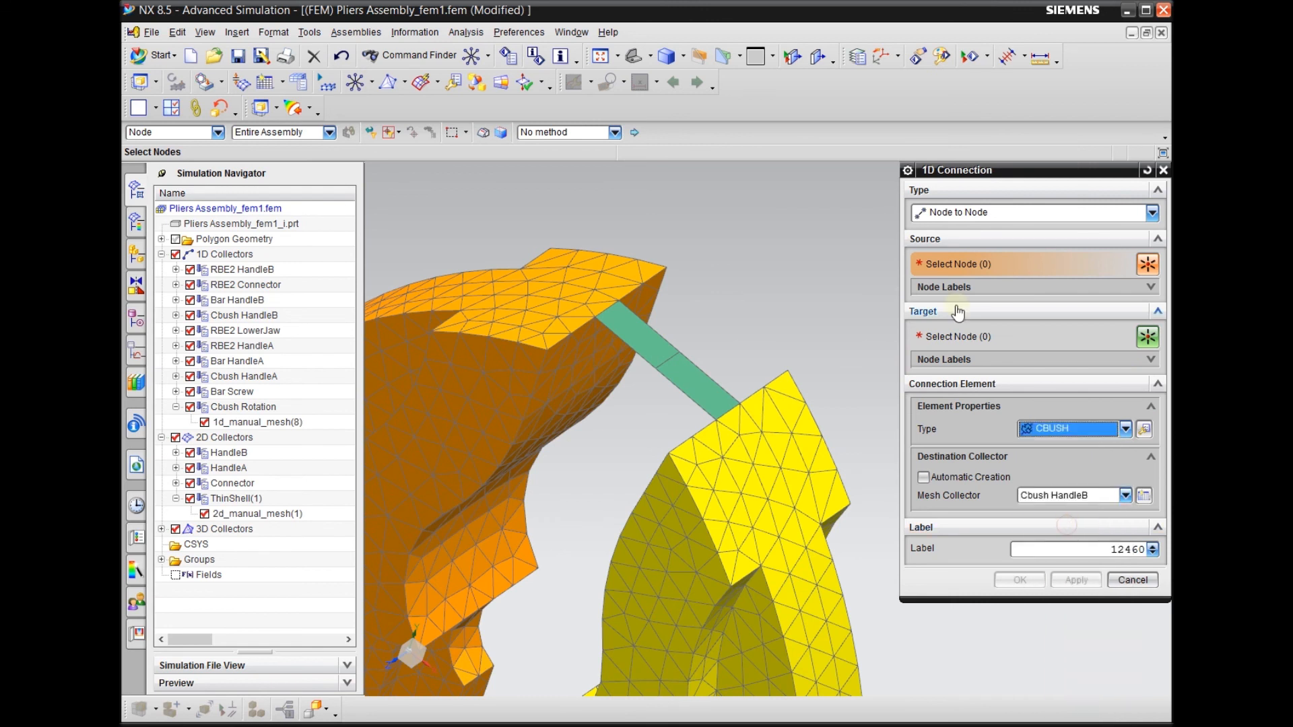
click(1132, 580)
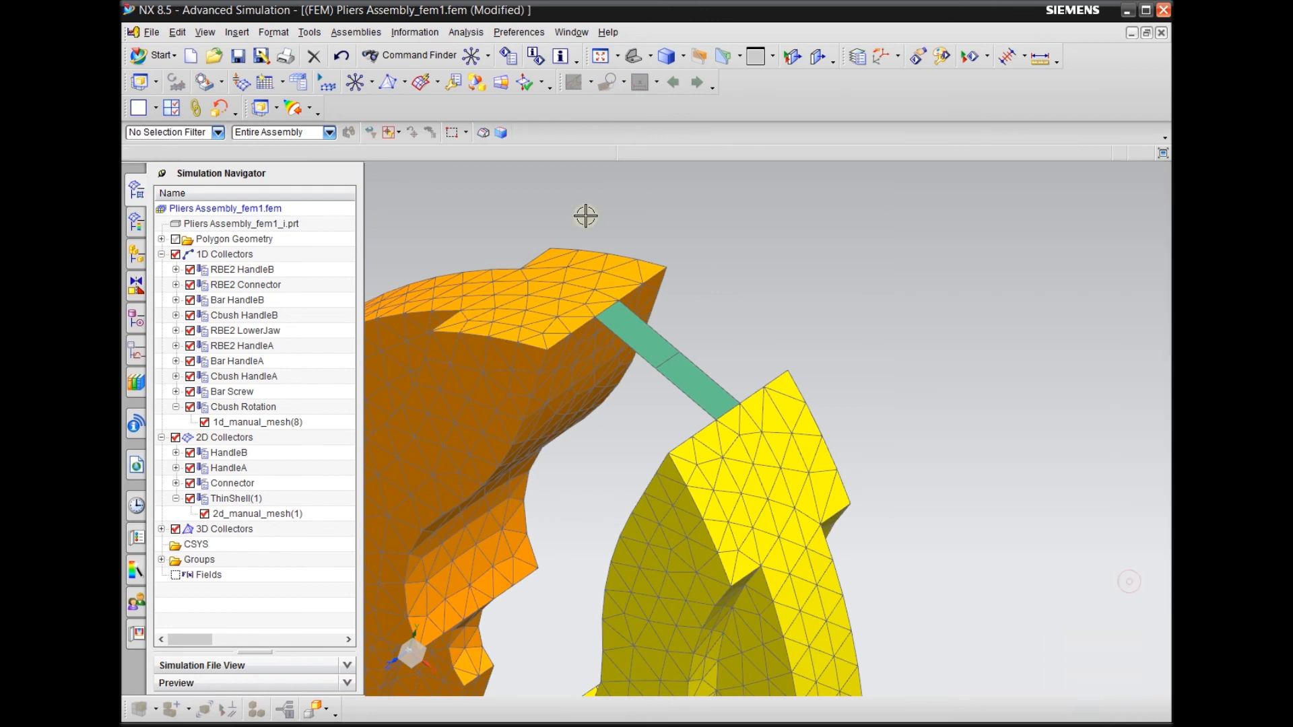
Set up manual element creation with the 1D family, CBUSH type and Cbush Rotation as the destination collector
click(237, 33)
mouse_move(308, 269)
click(389, 279)
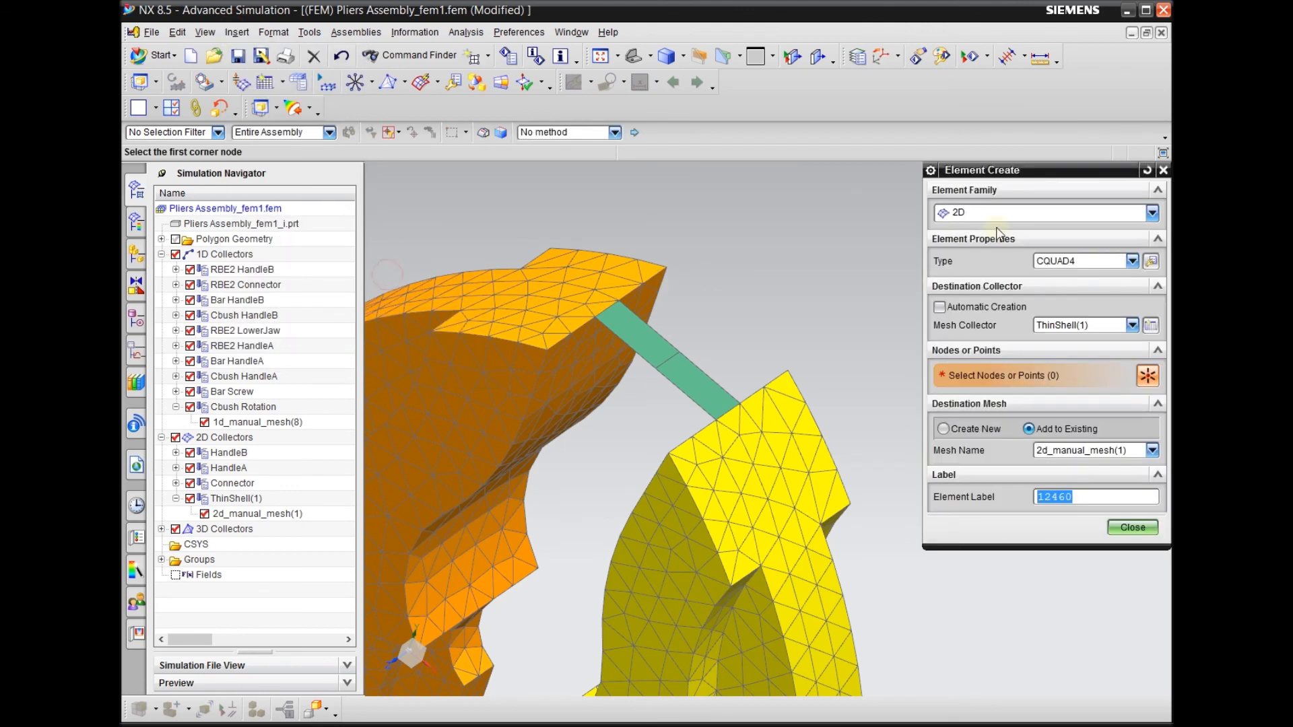
click(997, 213)
click(980, 248)
click(1063, 263)
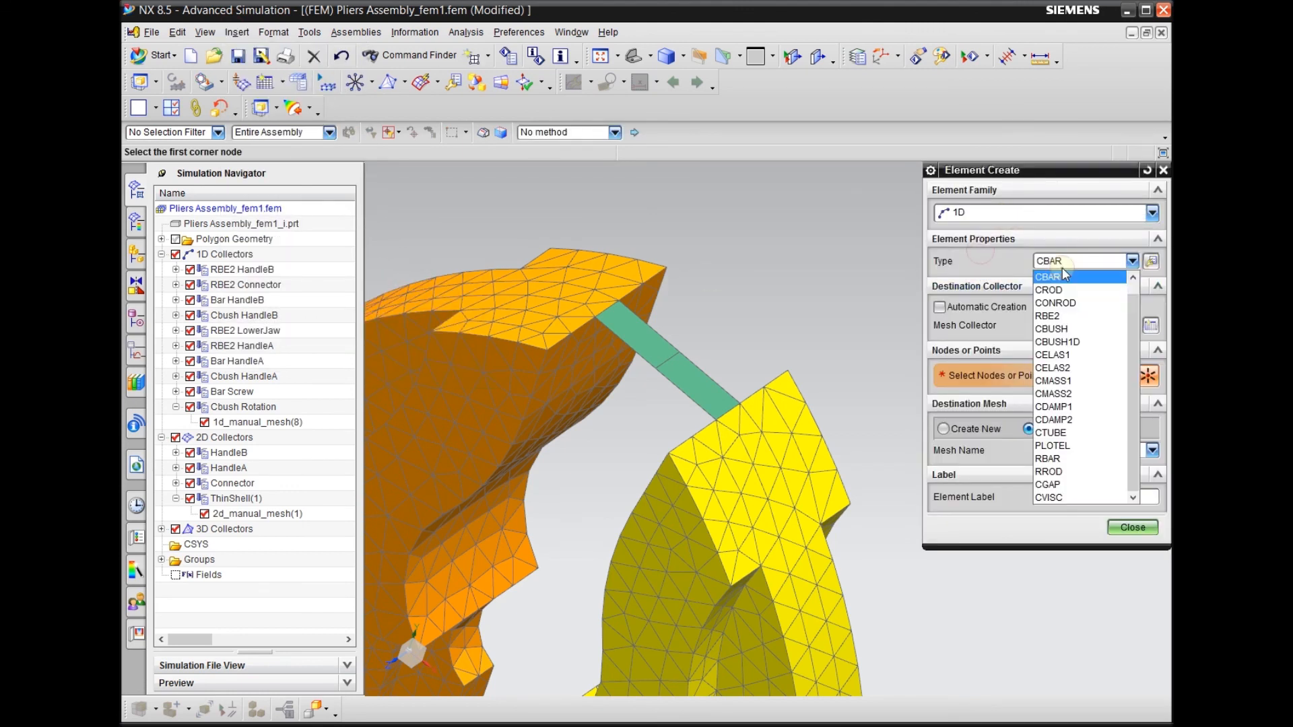
click(1051, 329)
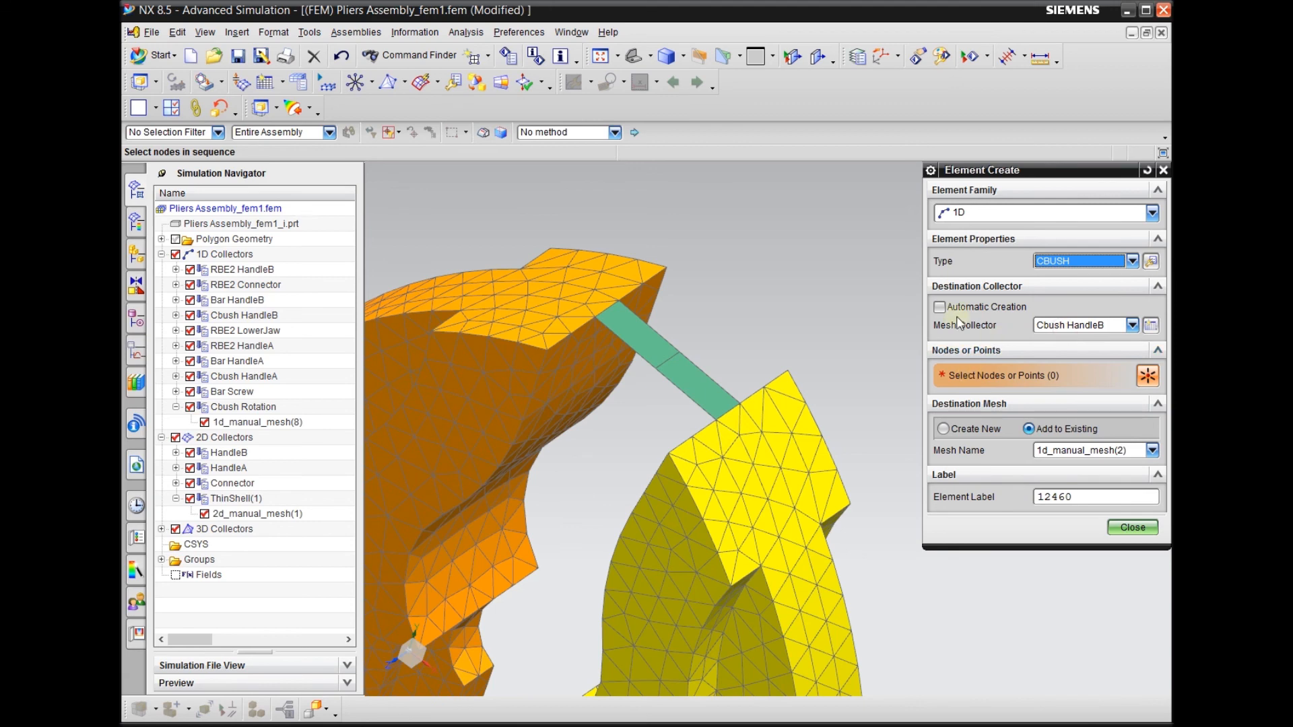
click(1035, 326)
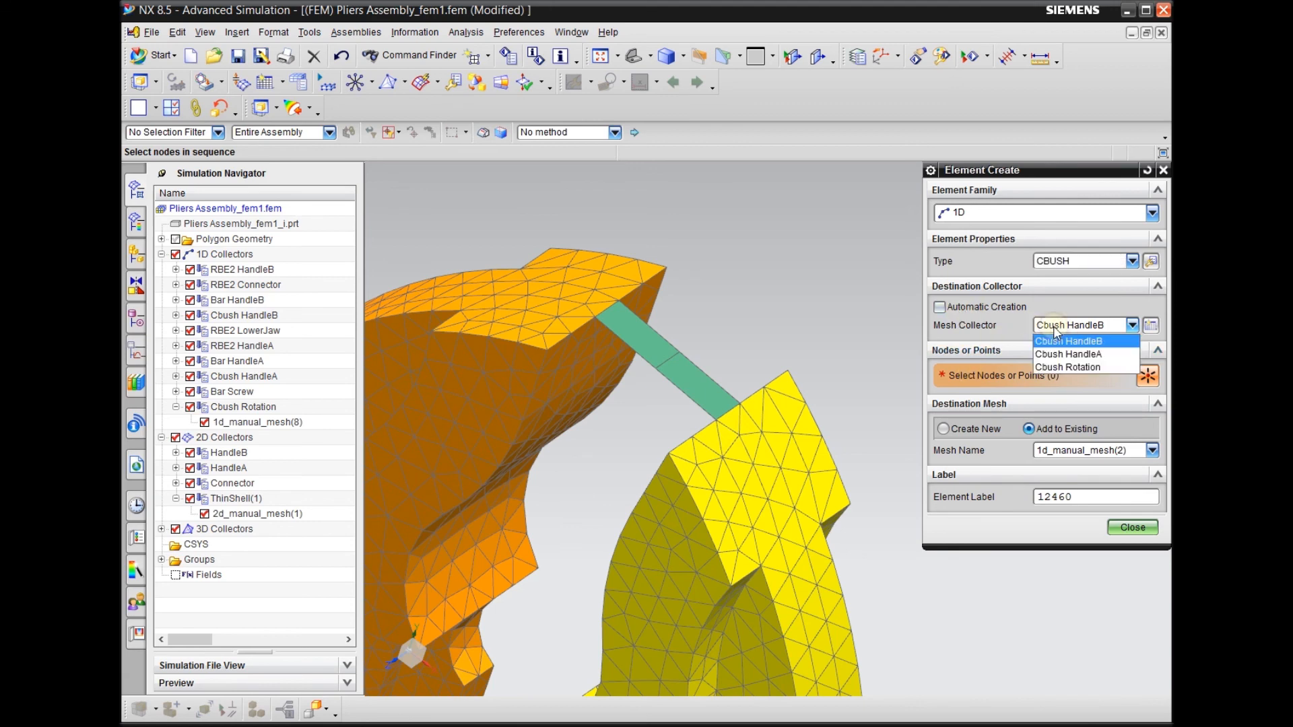
click(1067, 368)
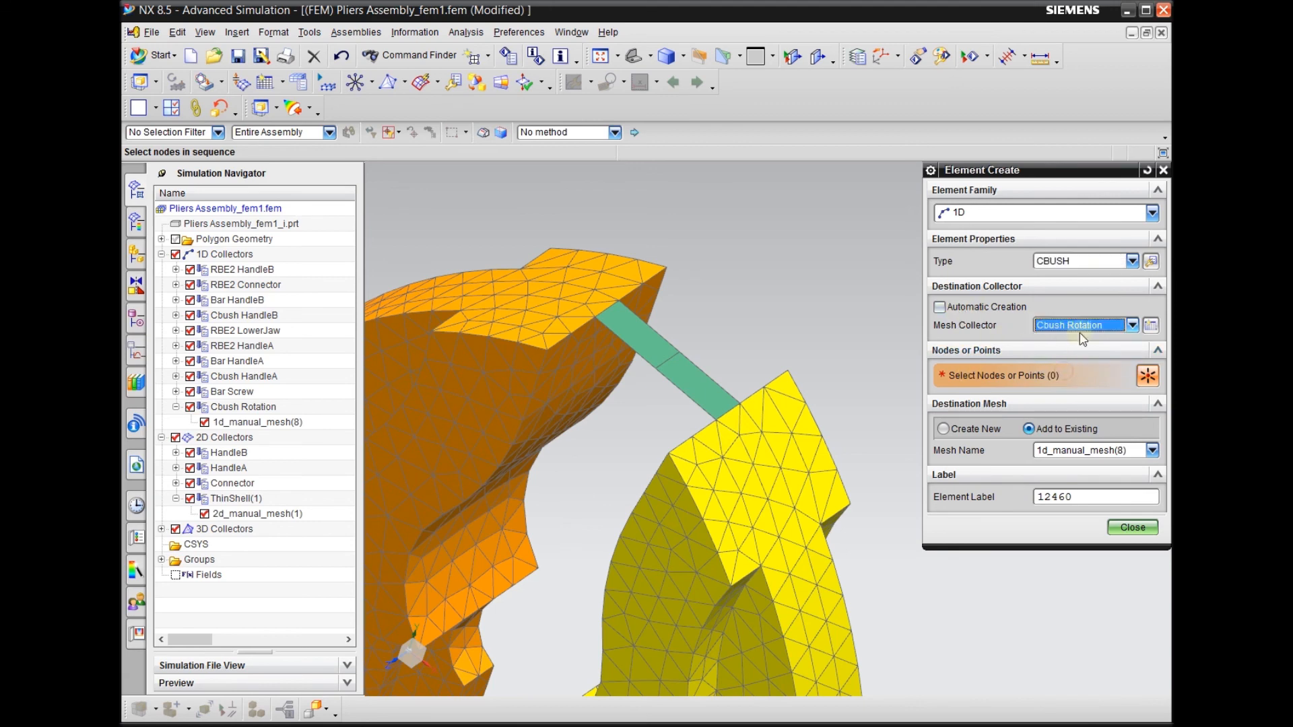
Switch to wireframe display and create a CBUSH between coincident nodes 6252 and 5707 where the gripped object meets the yellow jaw
middle_drag(828, 350, 787, 347)
scroll(733, 366, up, 3)
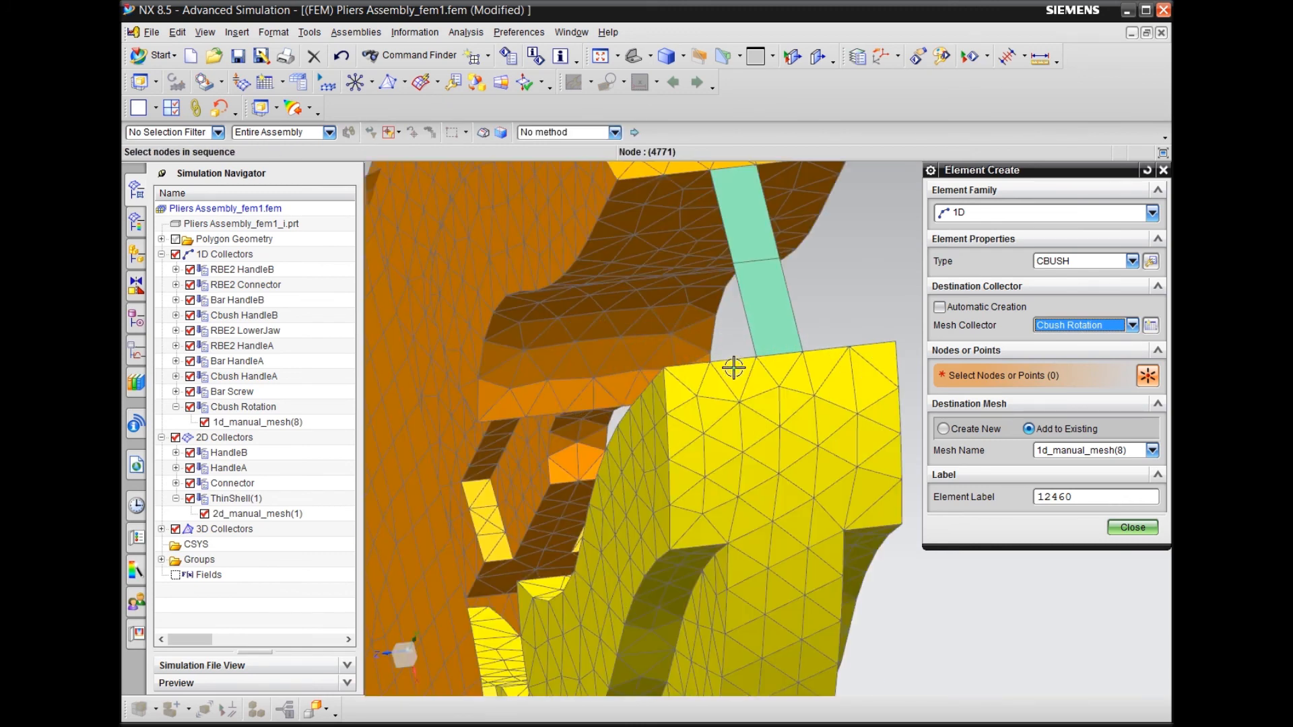
scroll(486, 366, down, 3)
scroll(599, 369, up, 5)
scroll(490, 366, down, 3)
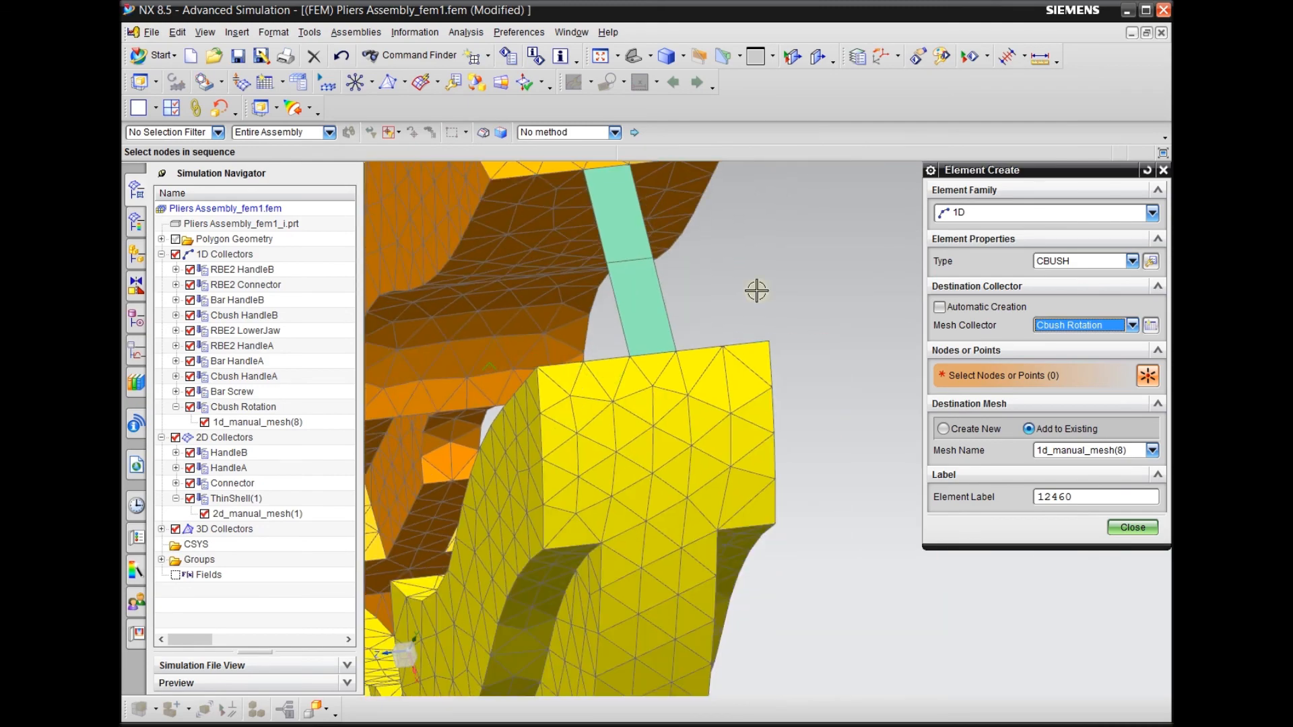
right_drag(841, 298, 820, 298)
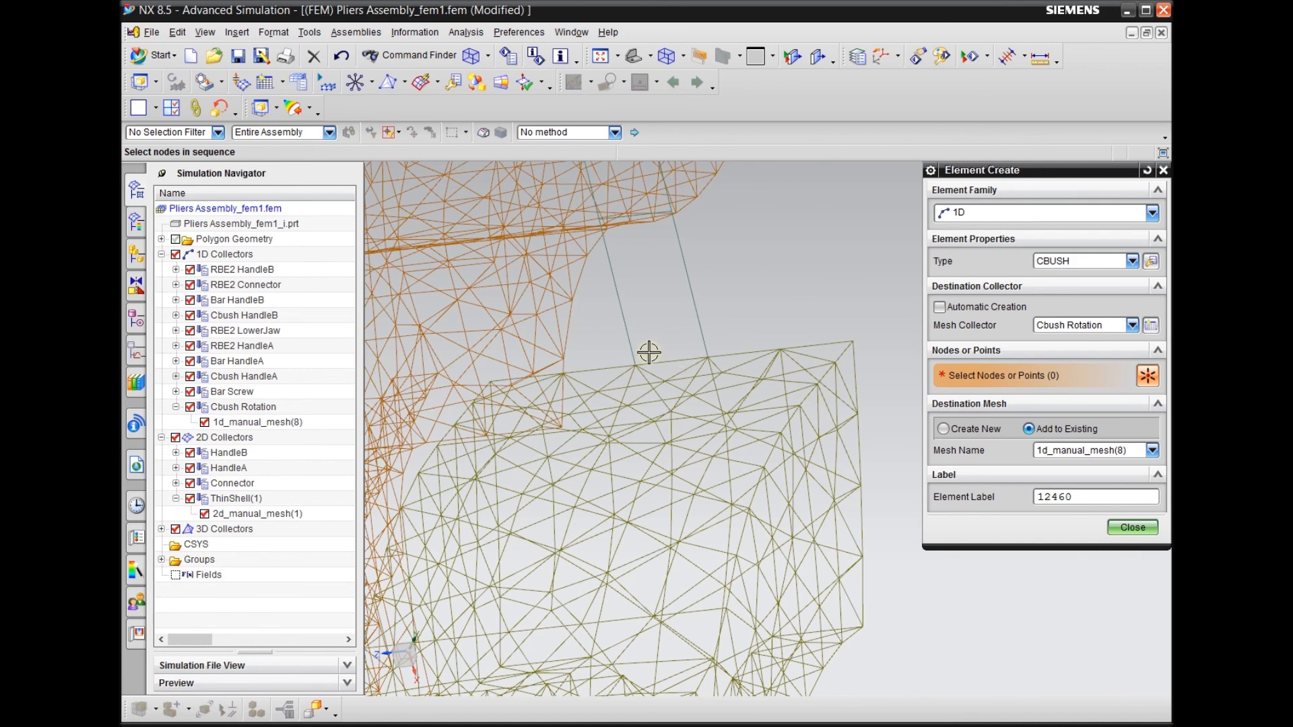
scroll(636, 366, up, 3)
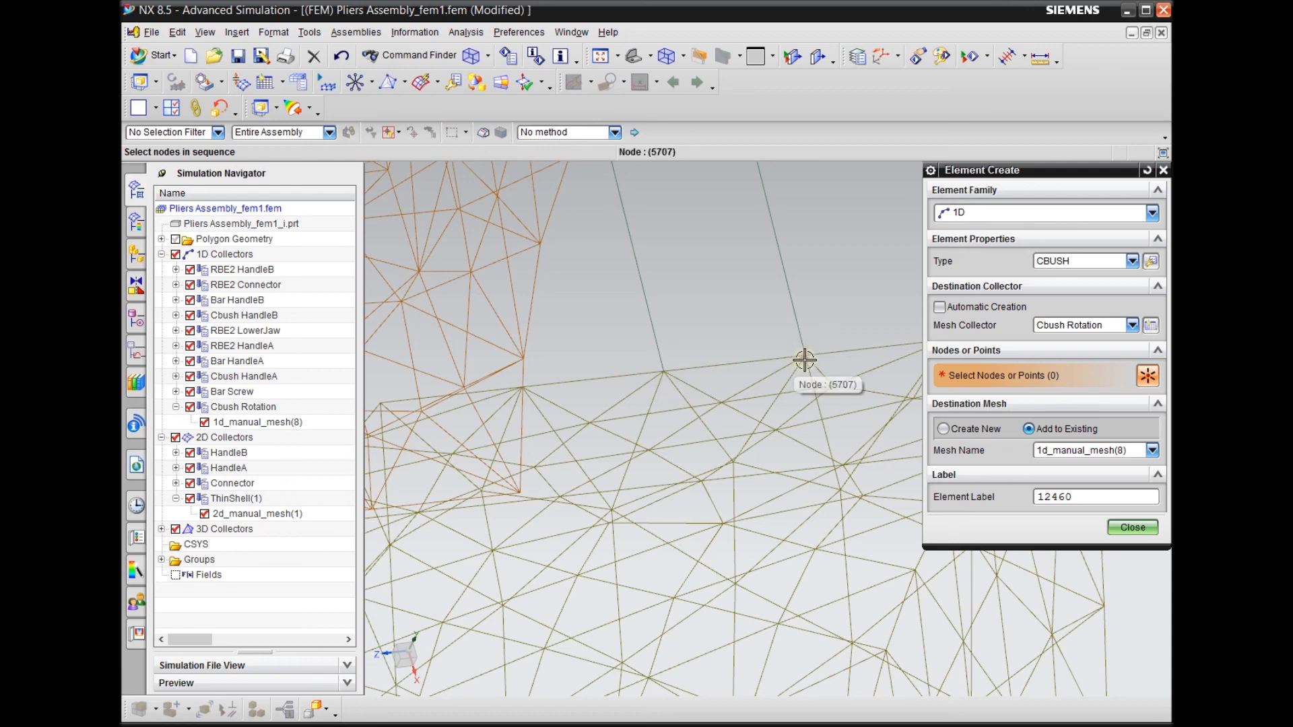
scroll(660, 368, down, 1)
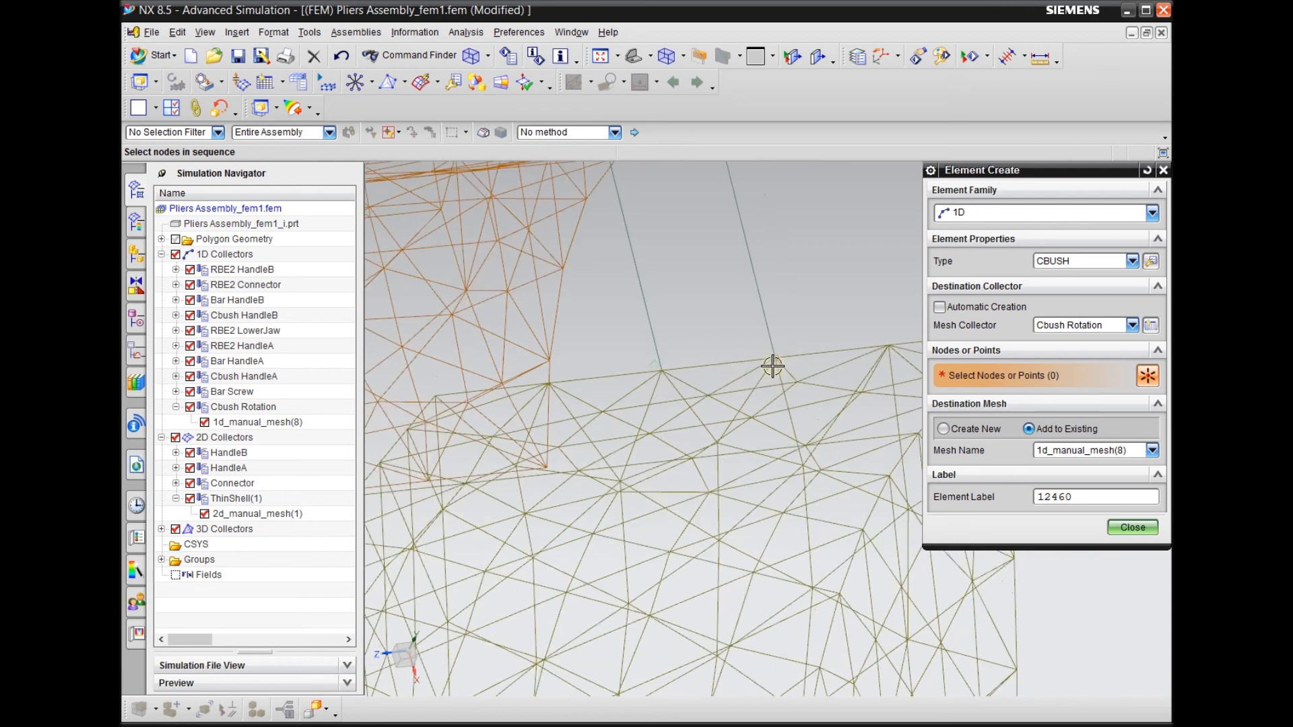
scroll(772, 365, up, 2)
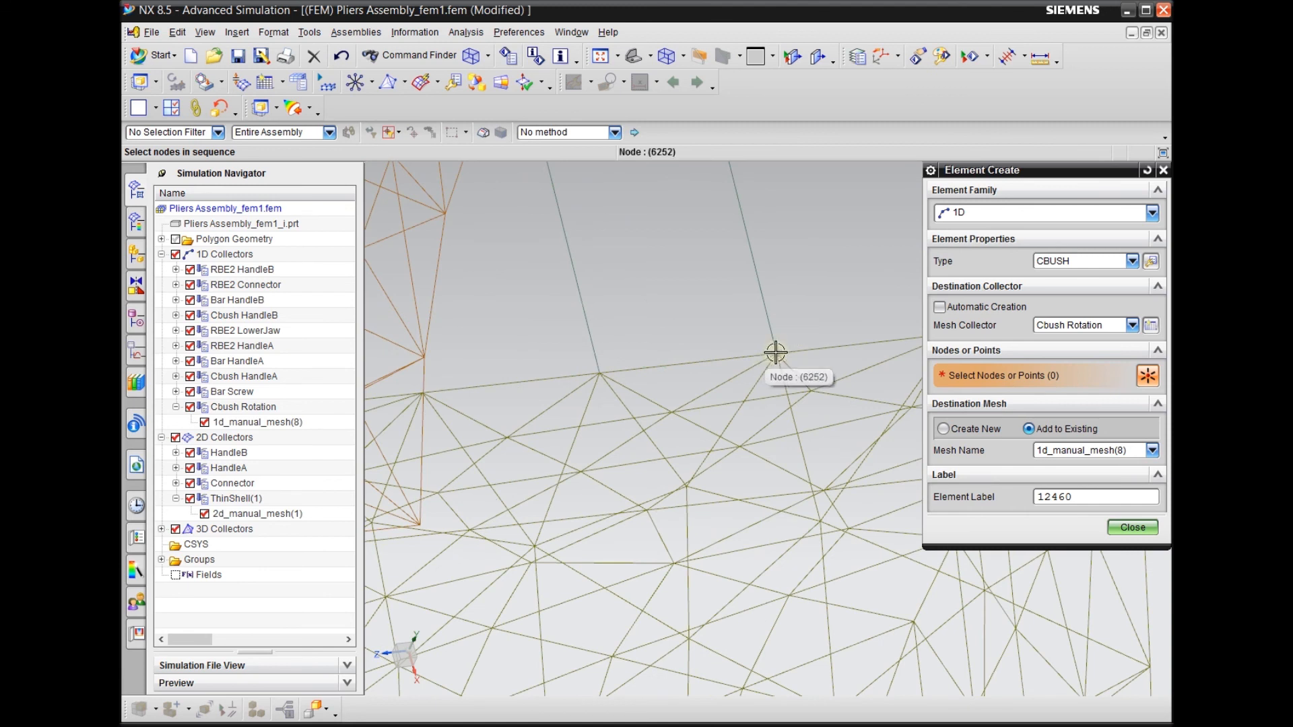
click(776, 352)
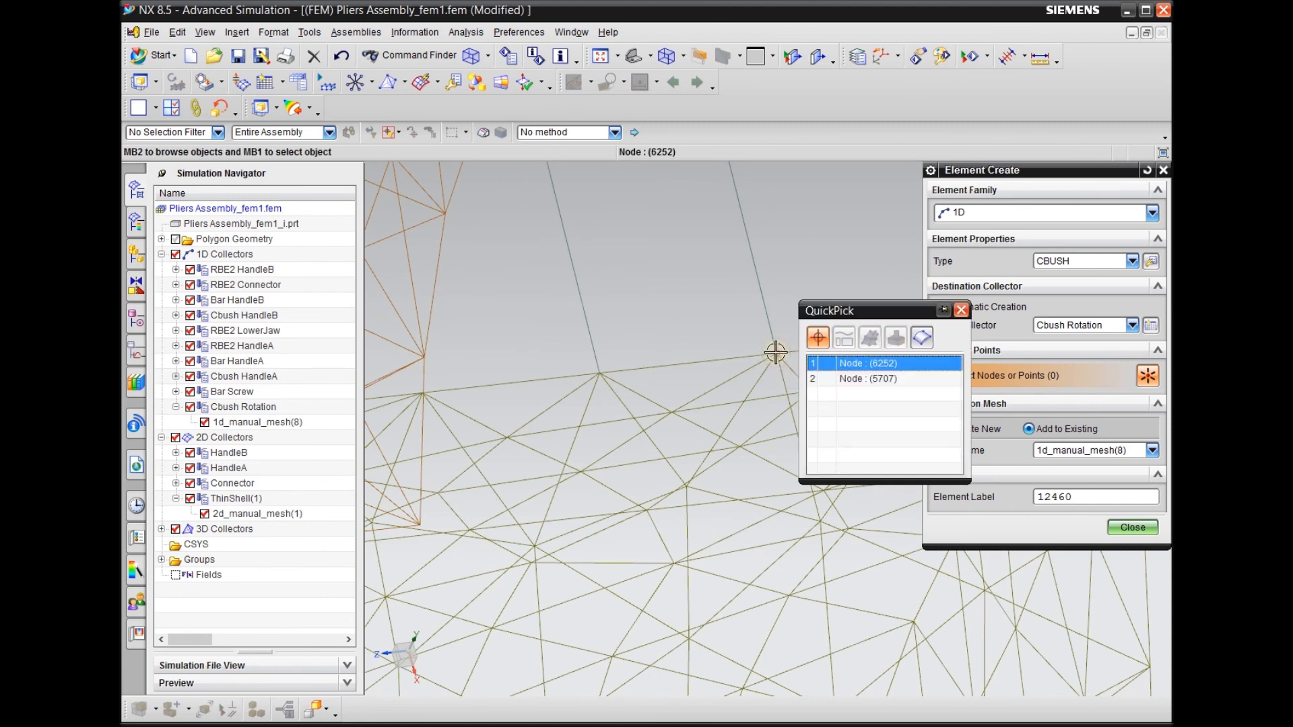
click(870, 364)
click(775, 358)
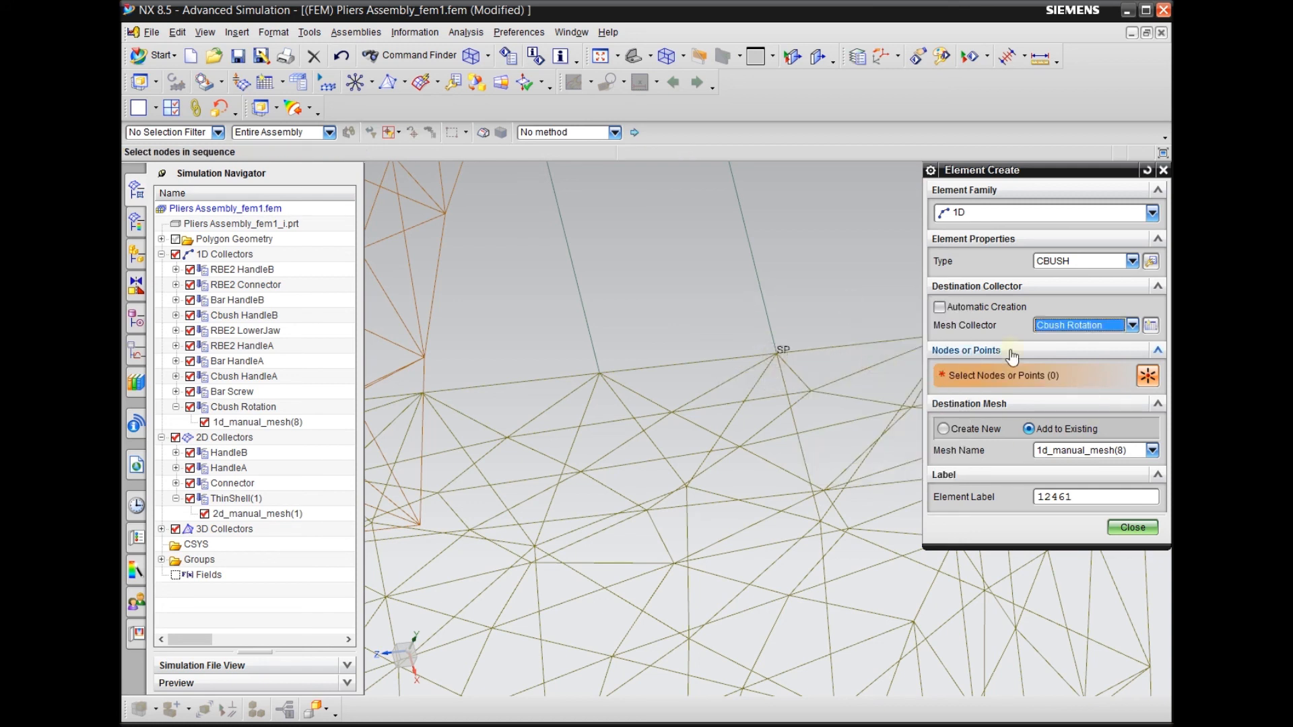
Create a second CBUSH at the gripped object's other corner on the yellow jaw, using the coincident nodes there
scroll(767, 463, down, 1)
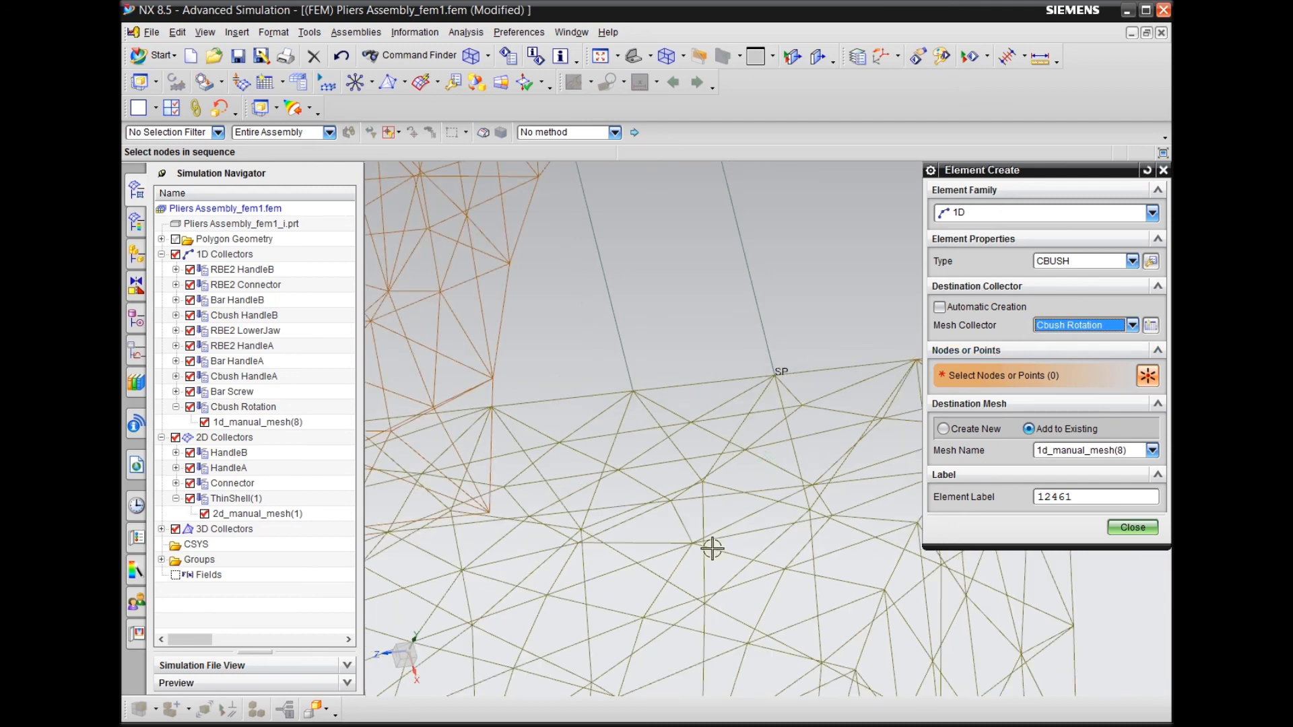
click(633, 392)
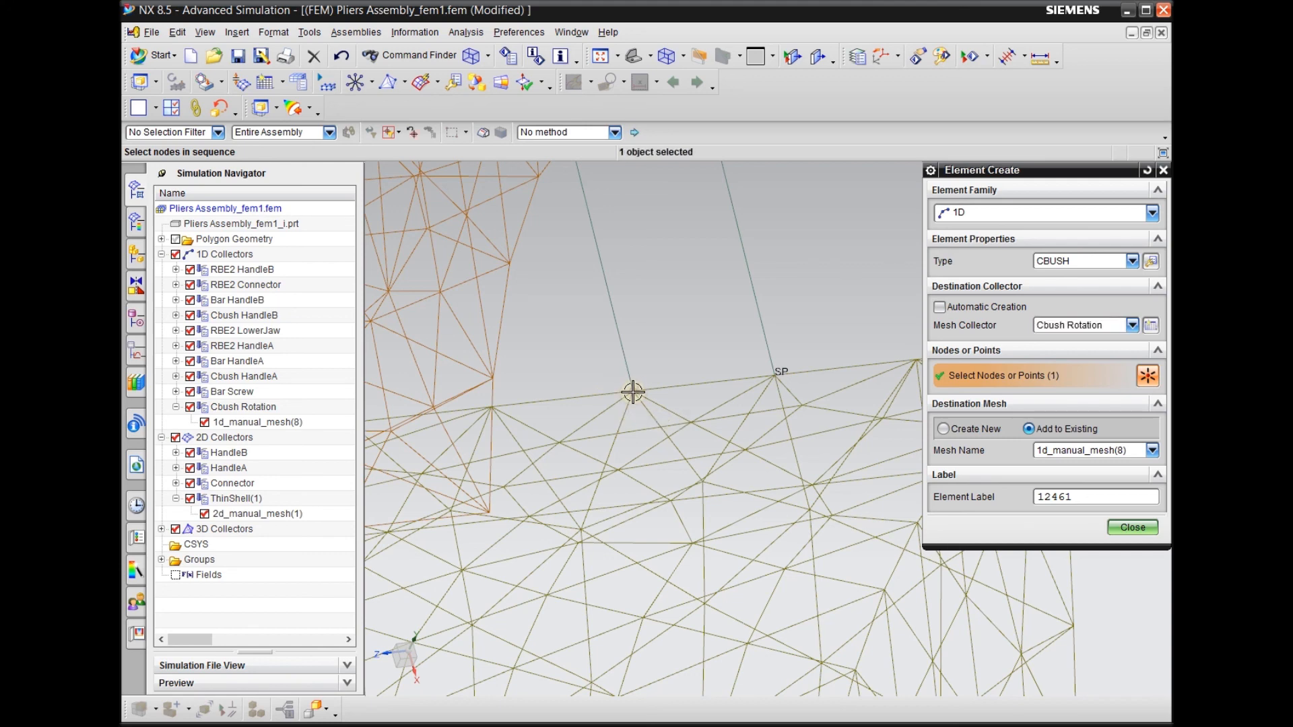
click(633, 392)
scroll(714, 586, up, 3)
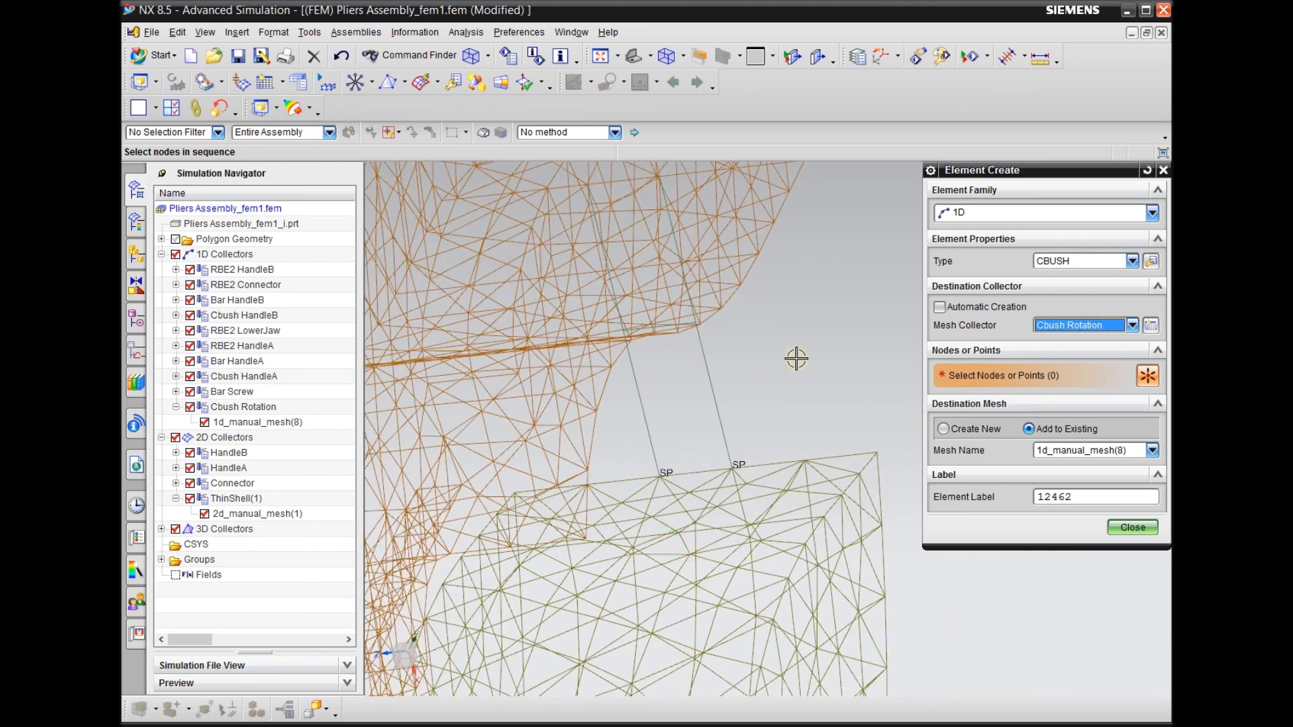
Create two CBUSH elements between the coincident nodes at the gripped object's two corners on the orange jaw, then close element creation
scroll(796, 359, down, 2)
scroll(689, 206, down, 1)
mouse_move(800, 303)
middle_down()
mouse_move(791, 336)
mouse_move(806, 342)
middle_up()
scroll(805, 342, up, 4)
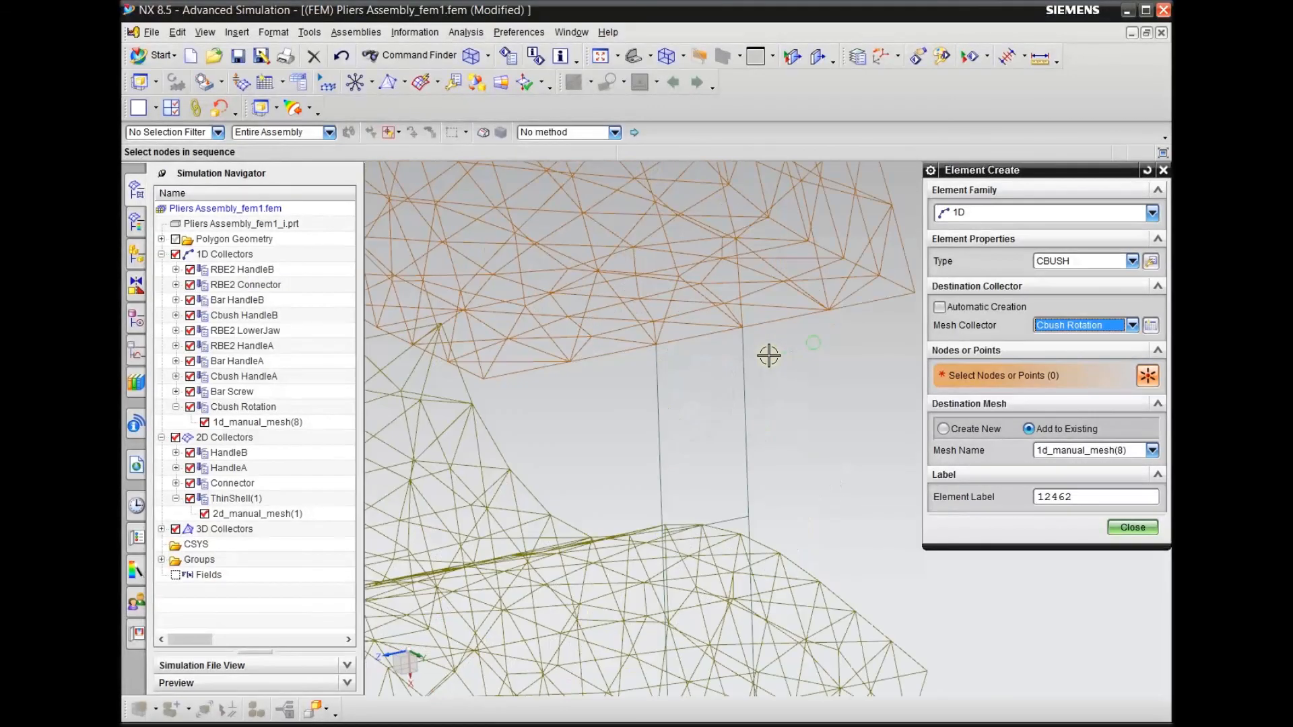
scroll(705, 360, up, 2)
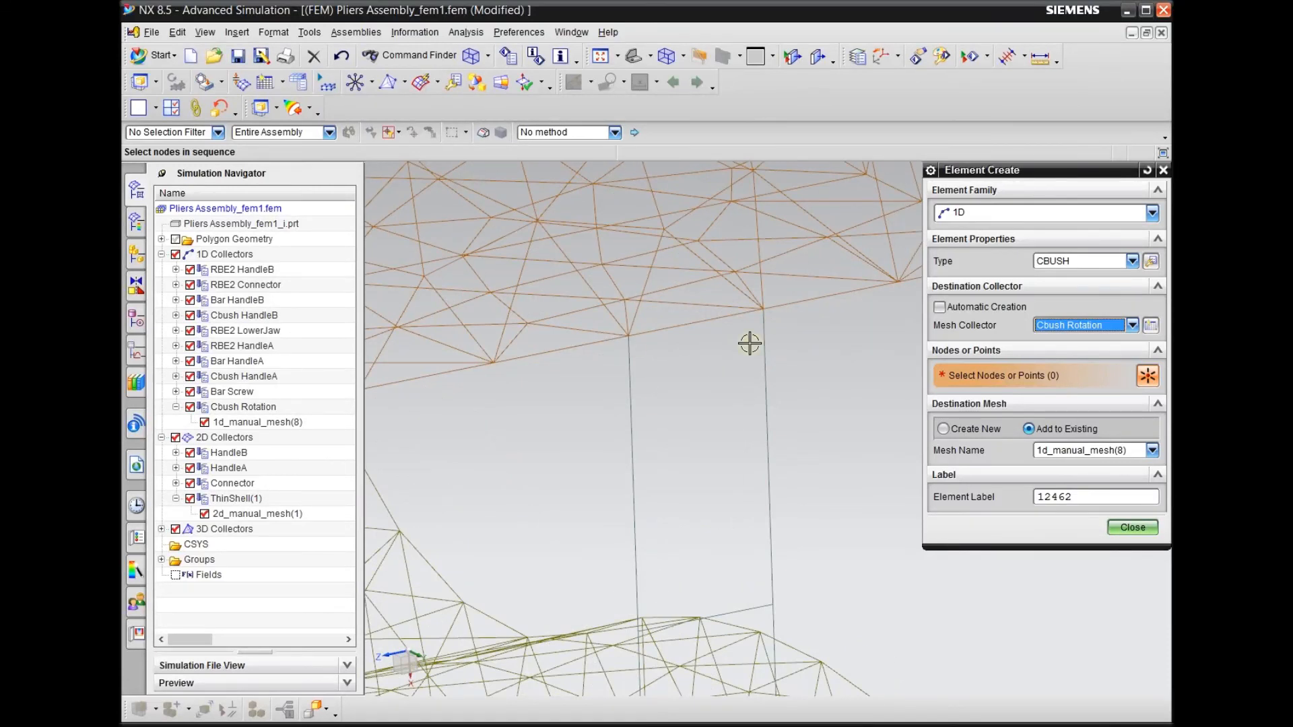
click(761, 305)
click(627, 333)
scroll(659, 361, down, 2)
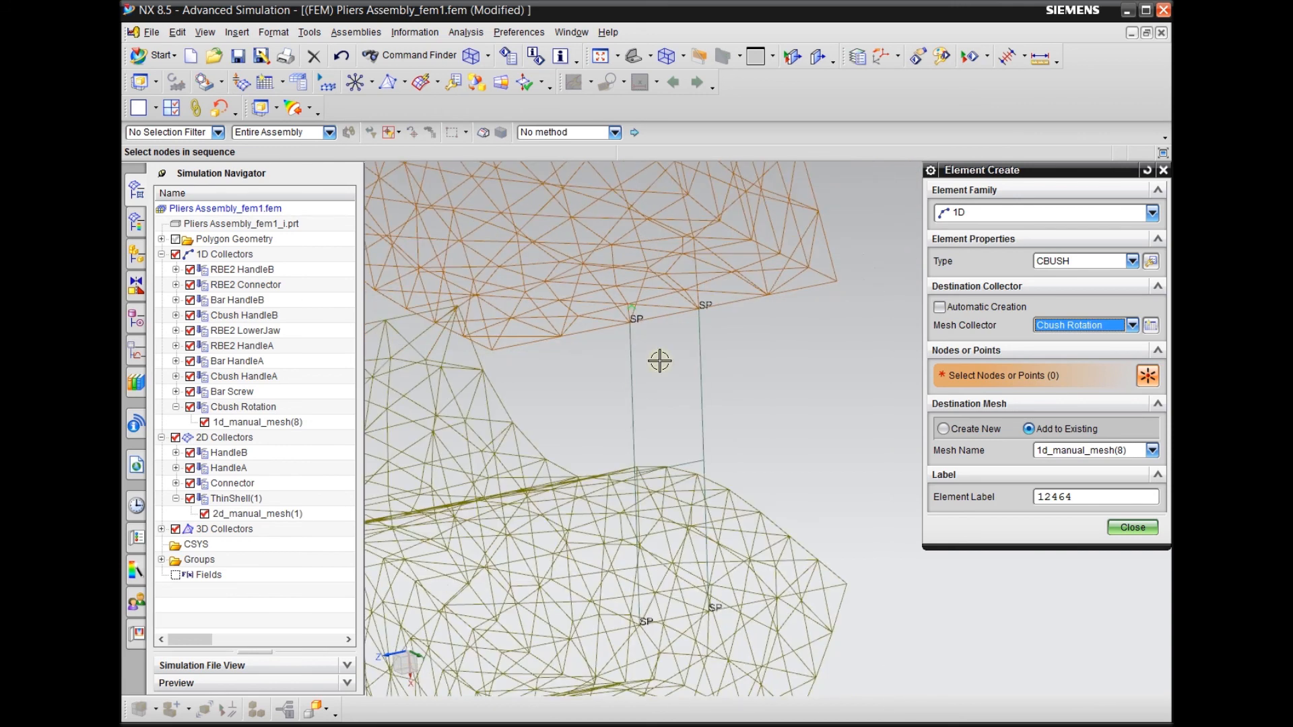
click(1132, 528)
Examine the jaw-tip CBUSH elements and the contents of the Cbush HandleA and Cbush HandleB collectors
middle_drag(860, 407, 789, 392)
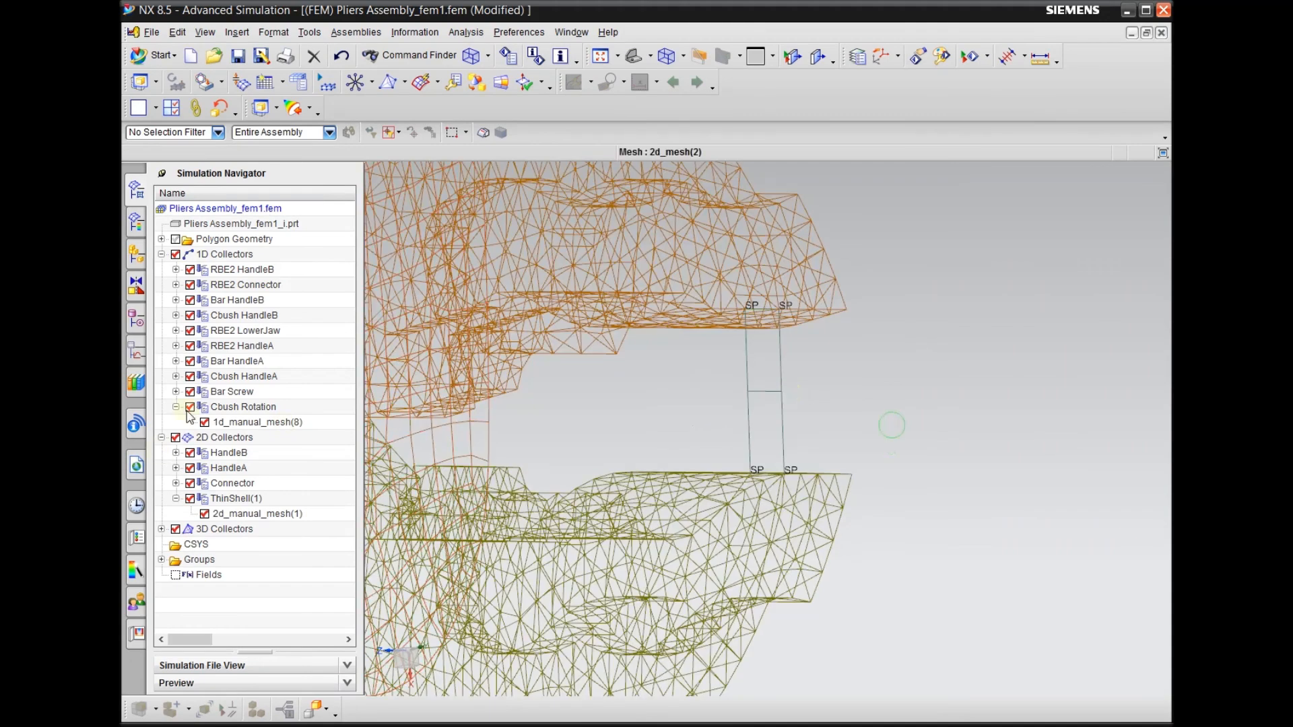
click(243, 407)
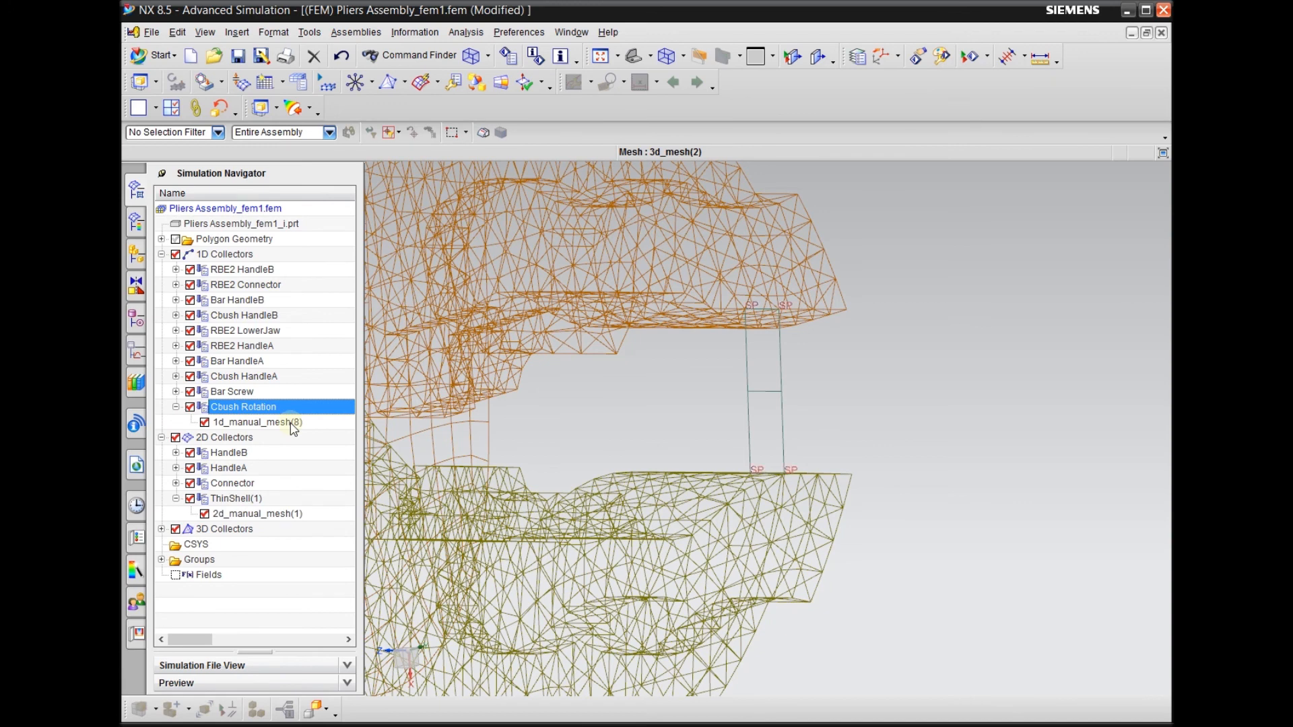
click(176, 407)
click(176, 377)
click(176, 376)
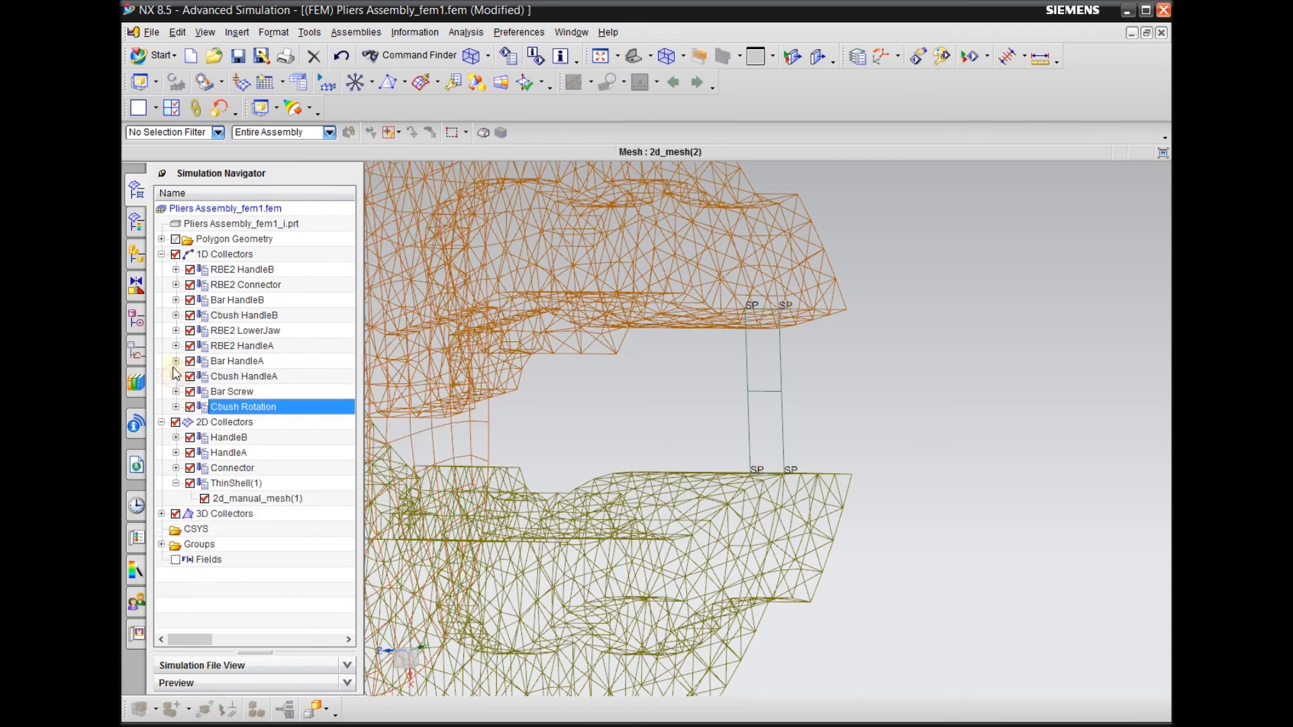
click(176, 316)
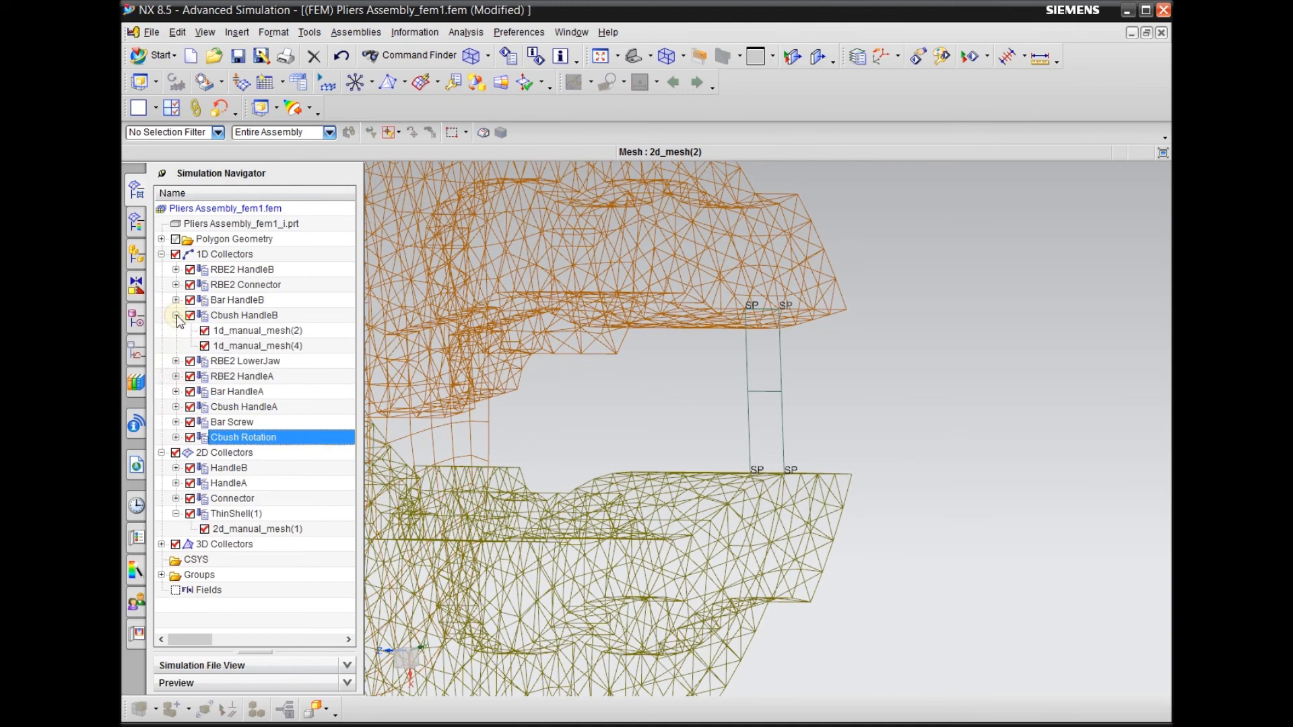
click(176, 315)
Return the pliers assembly model to shaded display with edges
middle_drag(834, 407, 938, 315)
right_click(417, 328)
click(393, 326)
right_drag(471, 297, 472, 271)
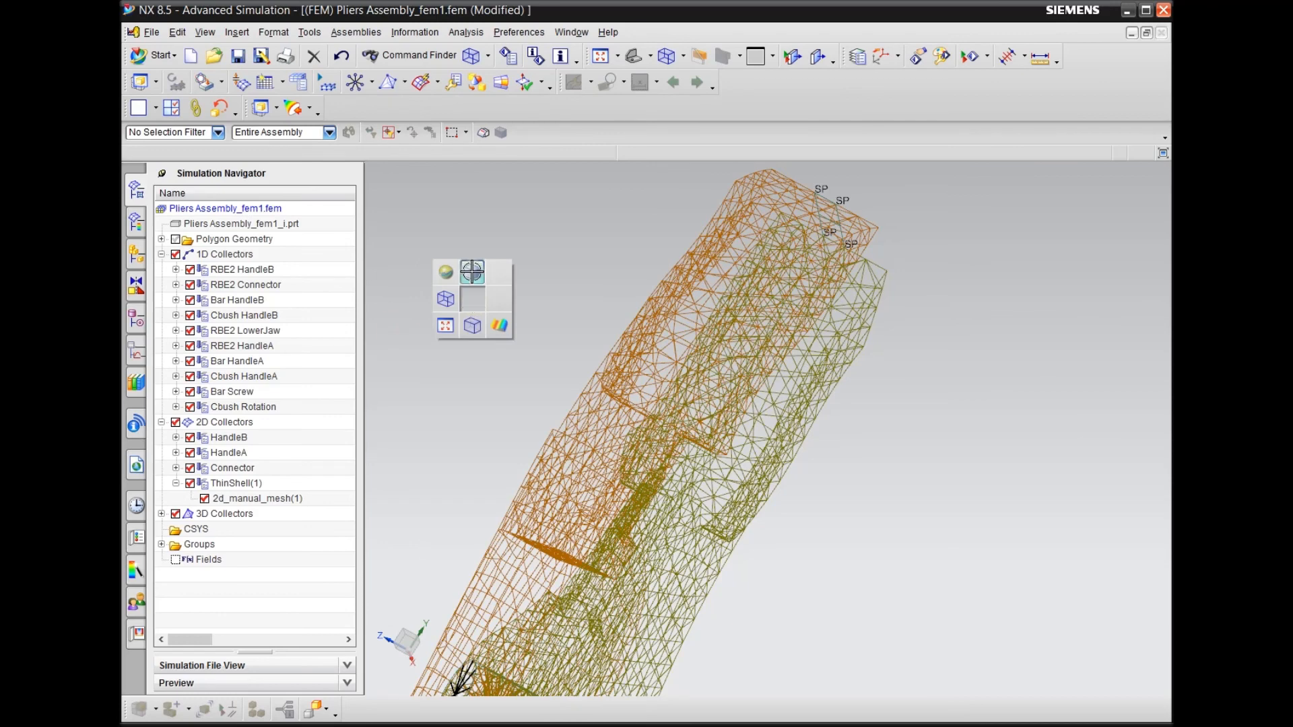
click(472, 271)
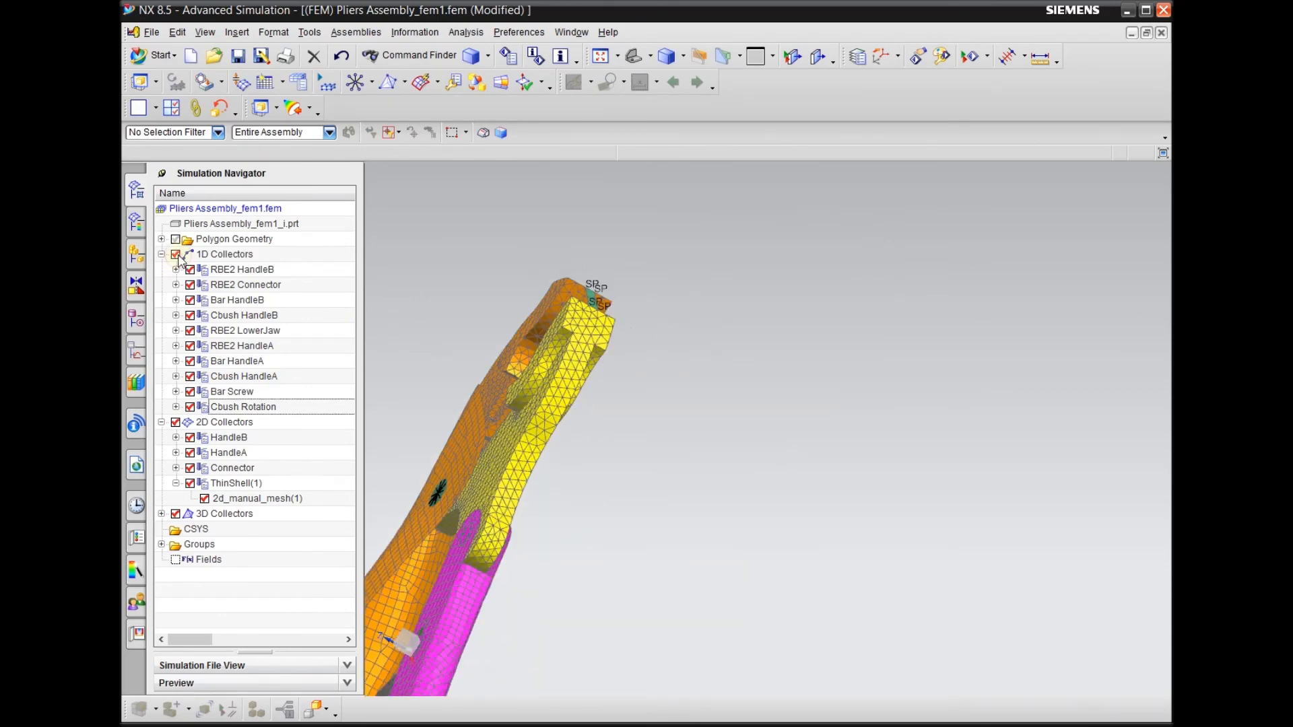
Expand the Cbush Rotation collector and examine its manual mesh and the gripped object's contact with the jaw tips
click(176, 407)
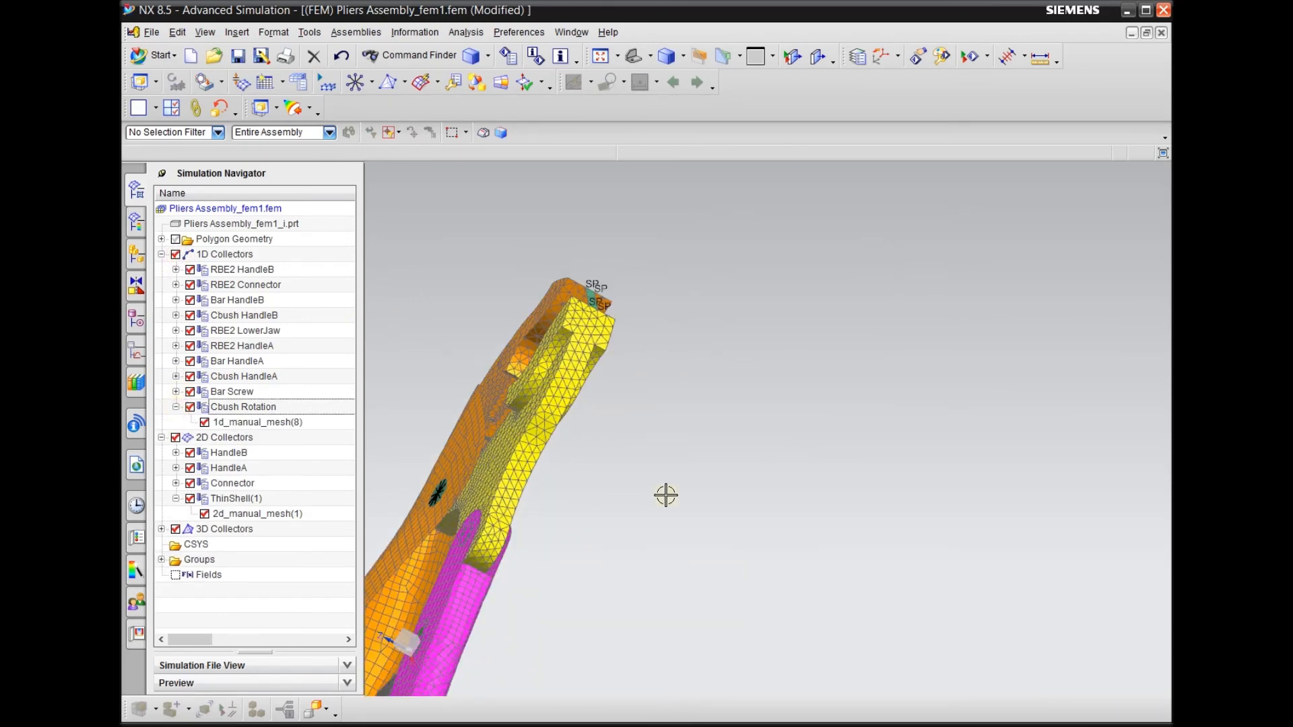
scroll(665, 495, down, 2)
middle_drag(665, 495, 709, 564)
scroll(684, 451, up, 3)
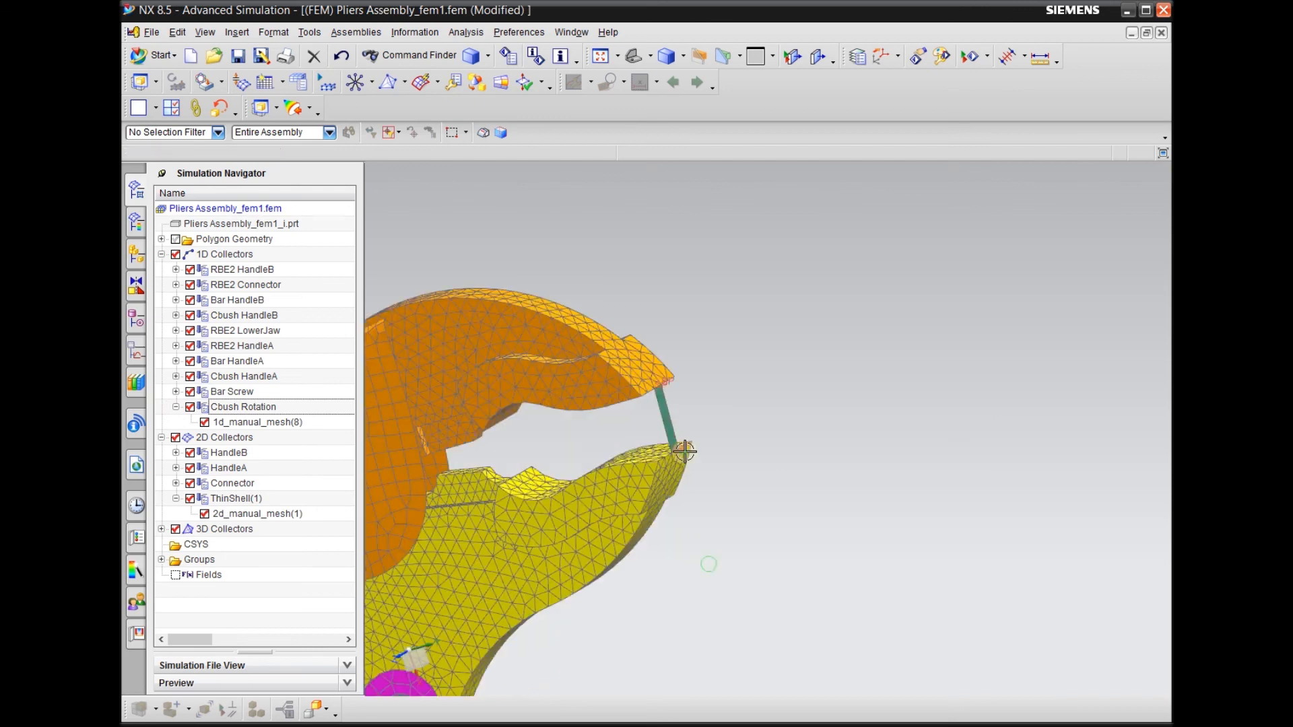
scroll(690, 428, up, 2)
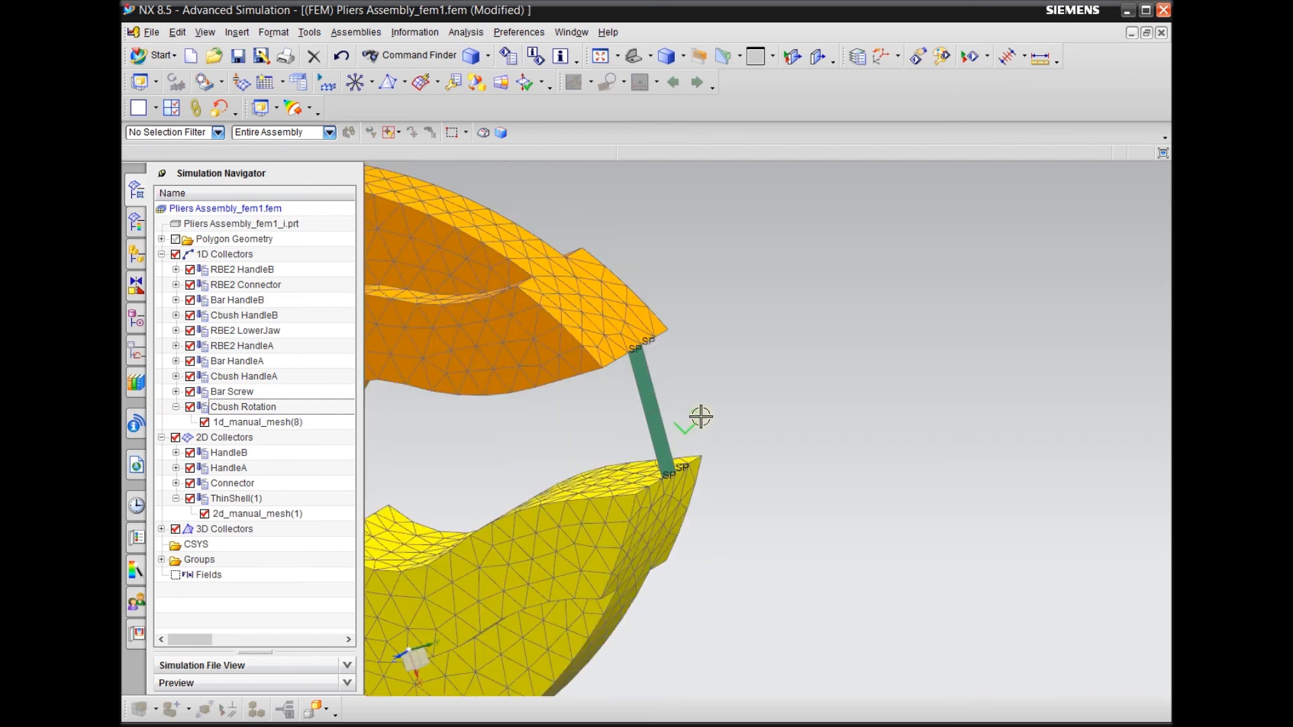
click(190, 407)
click(250, 422)
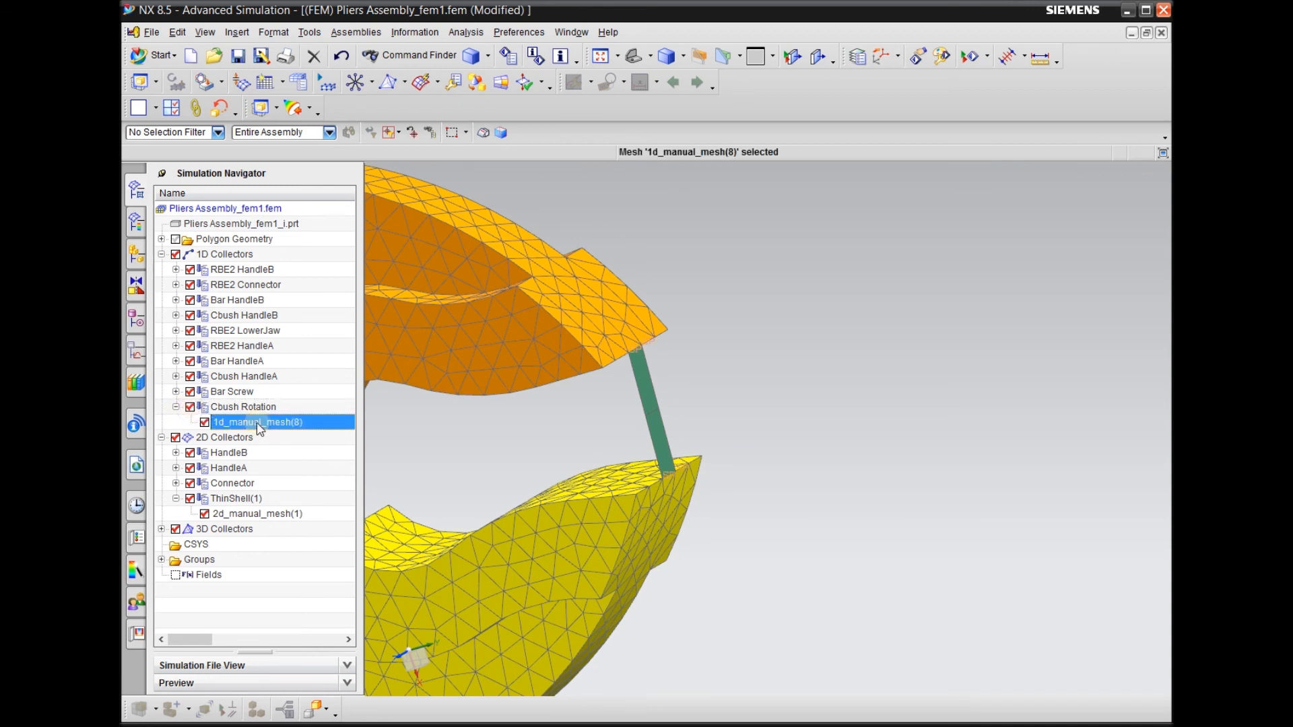
Clear the mesh selection and undo the creation of the CBUSH elements at the jaw tips
click(874, 374)
middle_drag(793, 307, 579, 255)
click(342, 58)
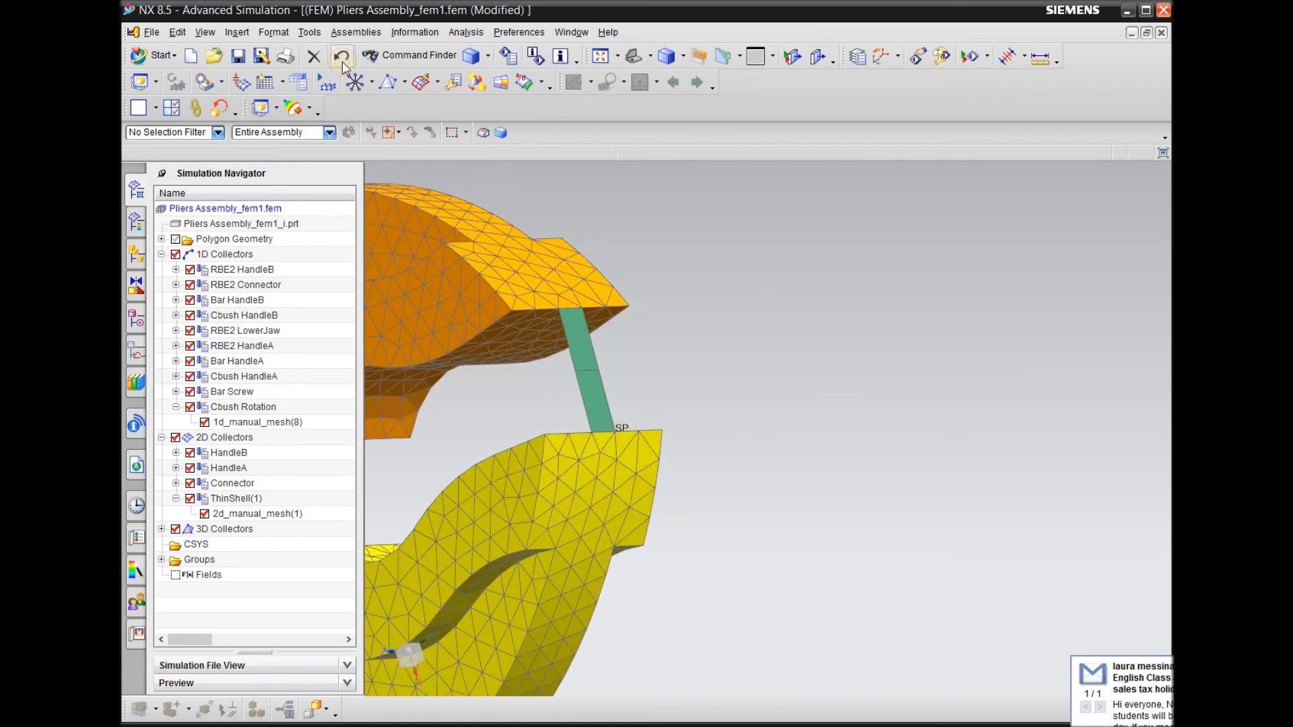
middle_drag(819, 366, 847, 397)
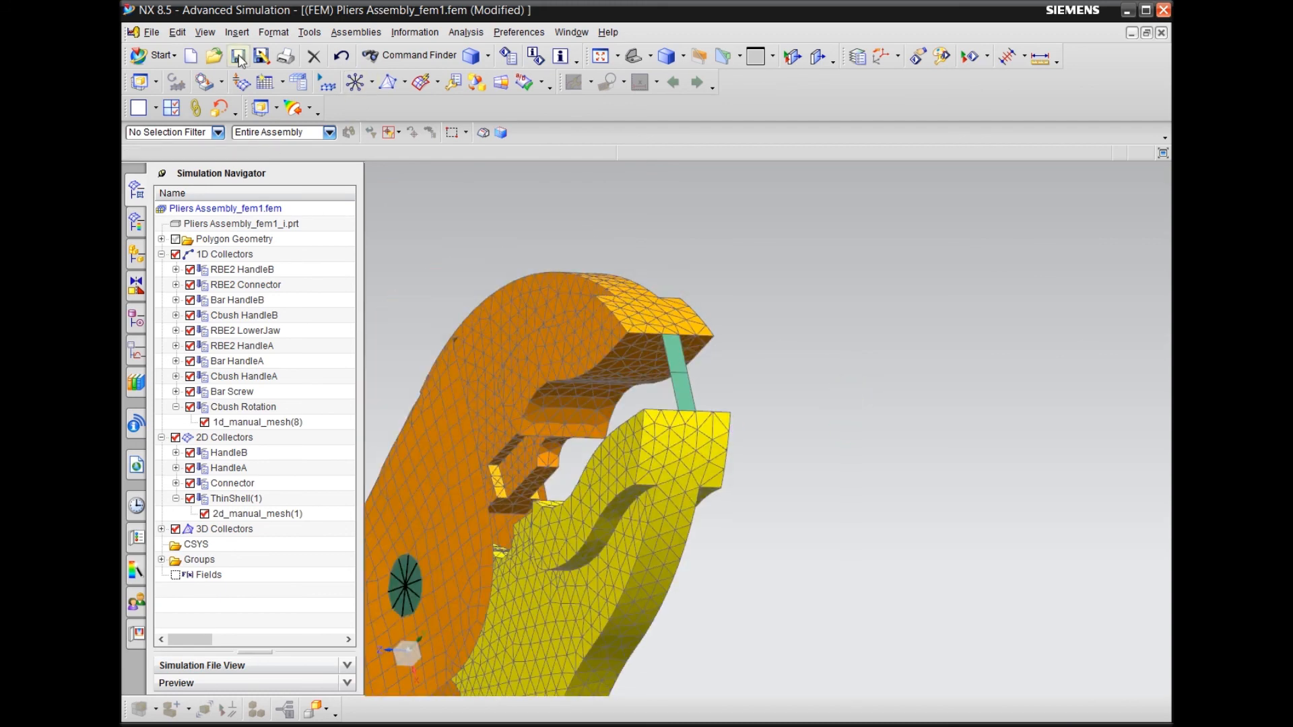
Create two CBUSH elements in the Cbush Rotation collector, each in a new mesh, joining the gripped object's lower corners to the yellow jaw tip nodes
click(237, 32)
mouse_move(292, 269)
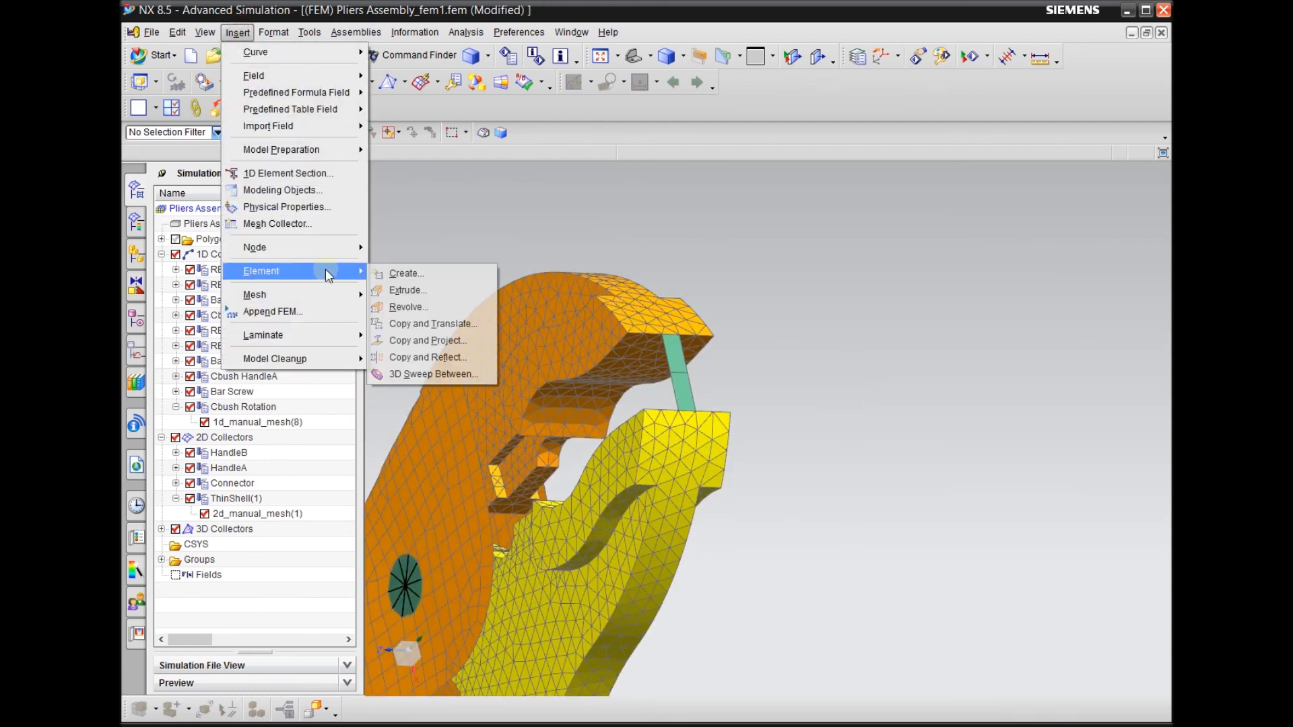
click(403, 273)
click(948, 430)
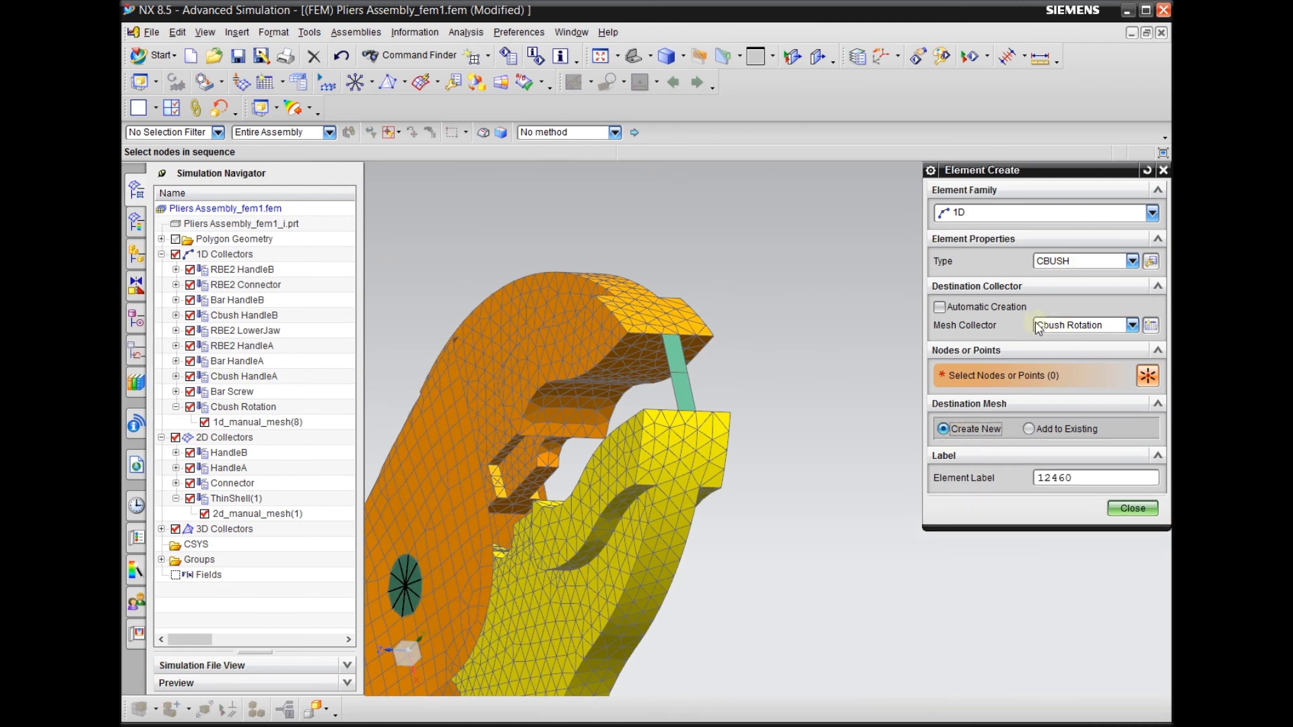
scroll(720, 420, down, 5)
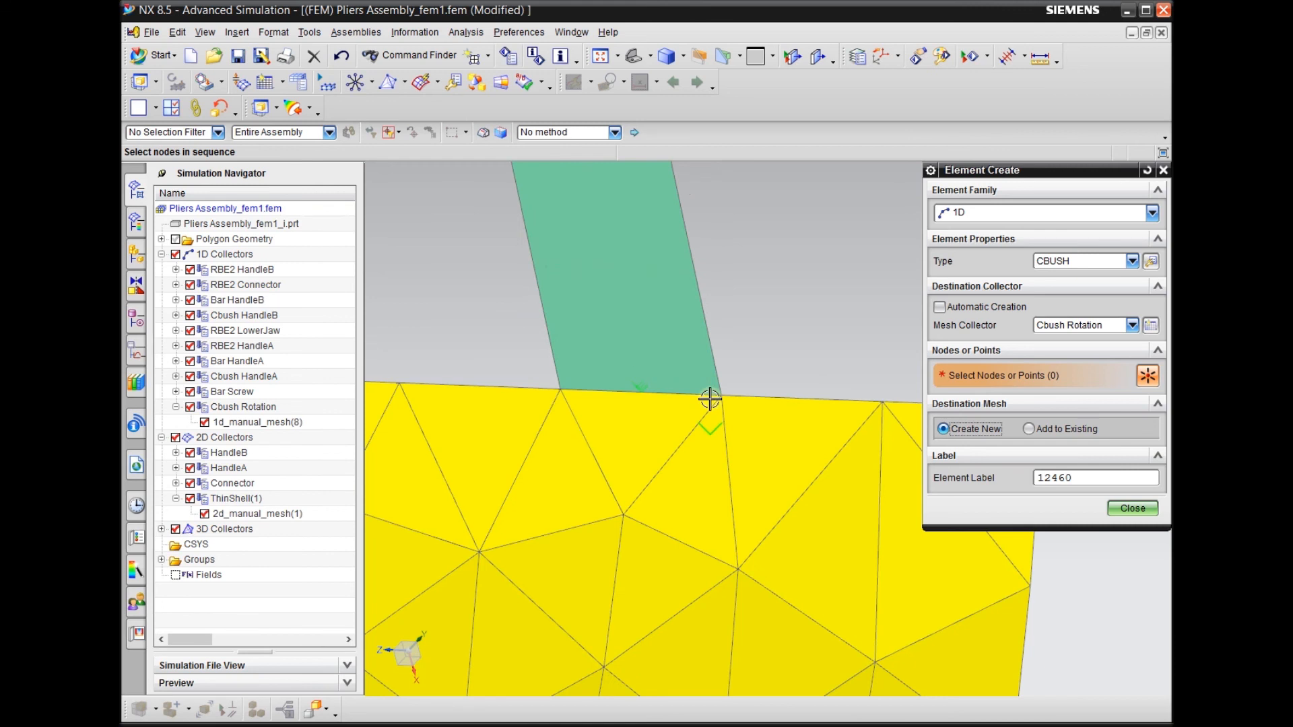
click(720, 395)
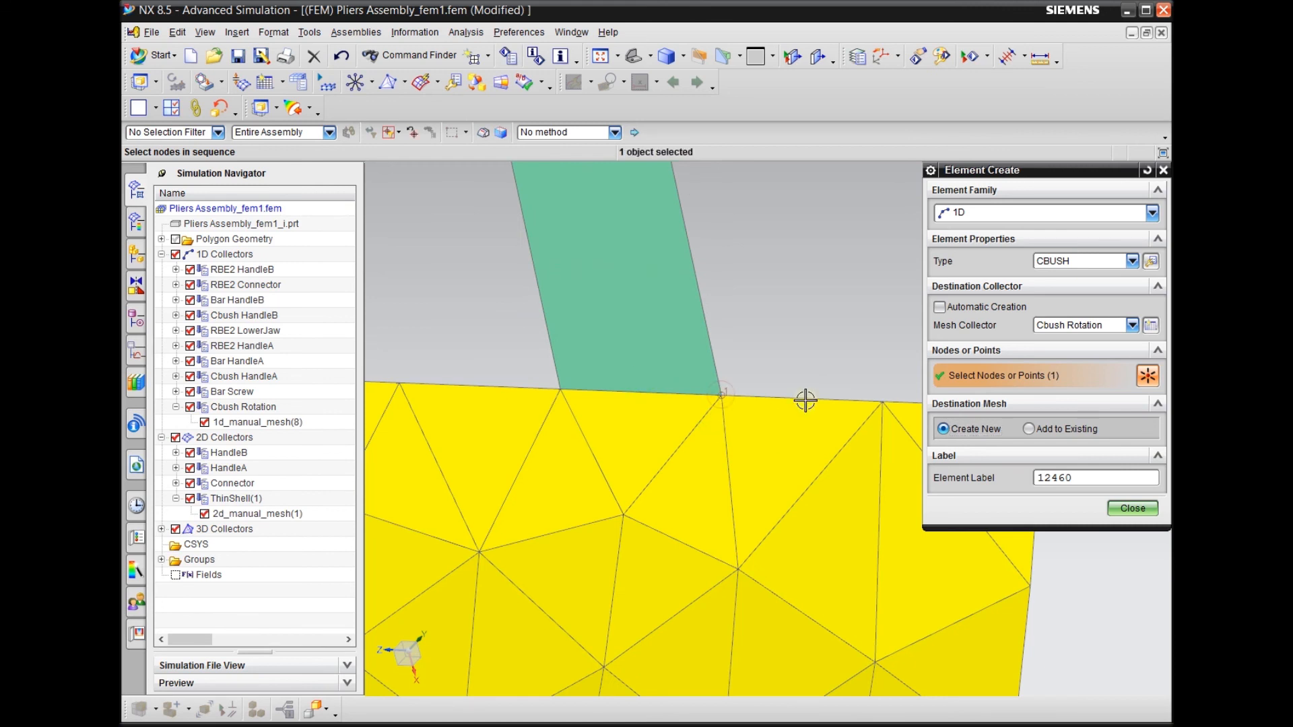
click(723, 395)
scroll(828, 377, up, 3)
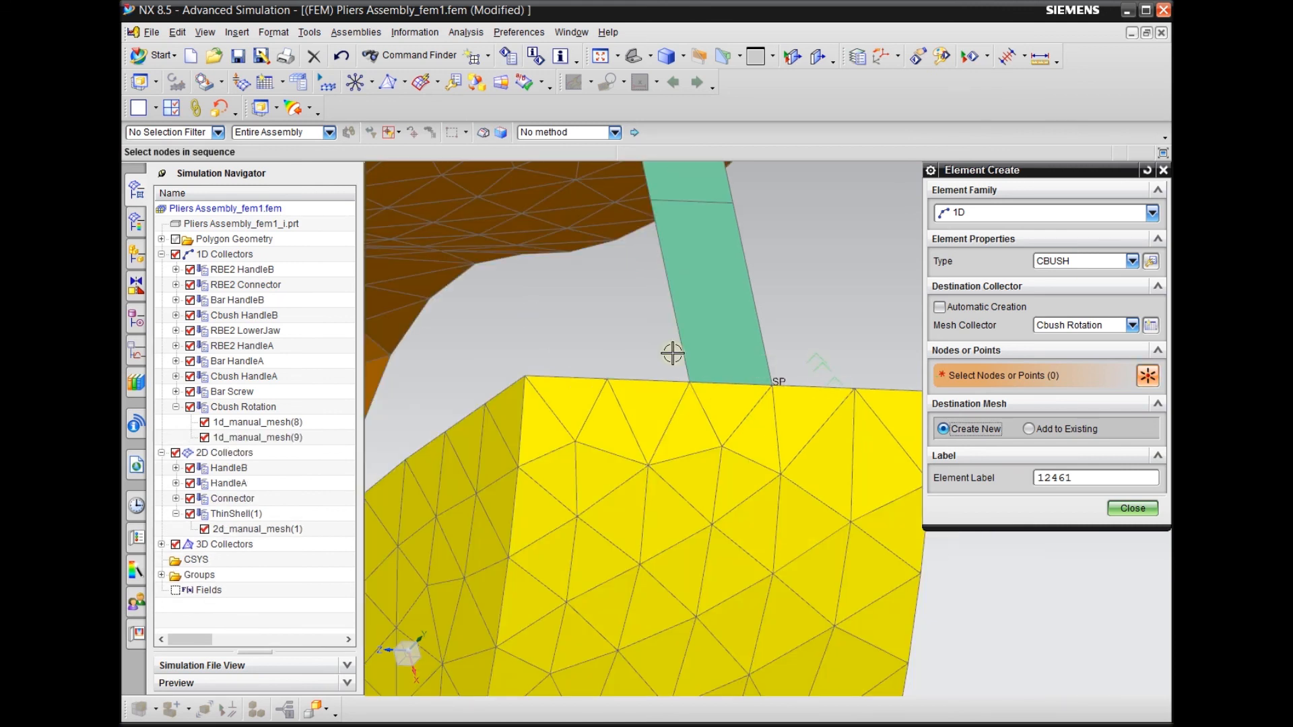
click(688, 383)
click(689, 383)
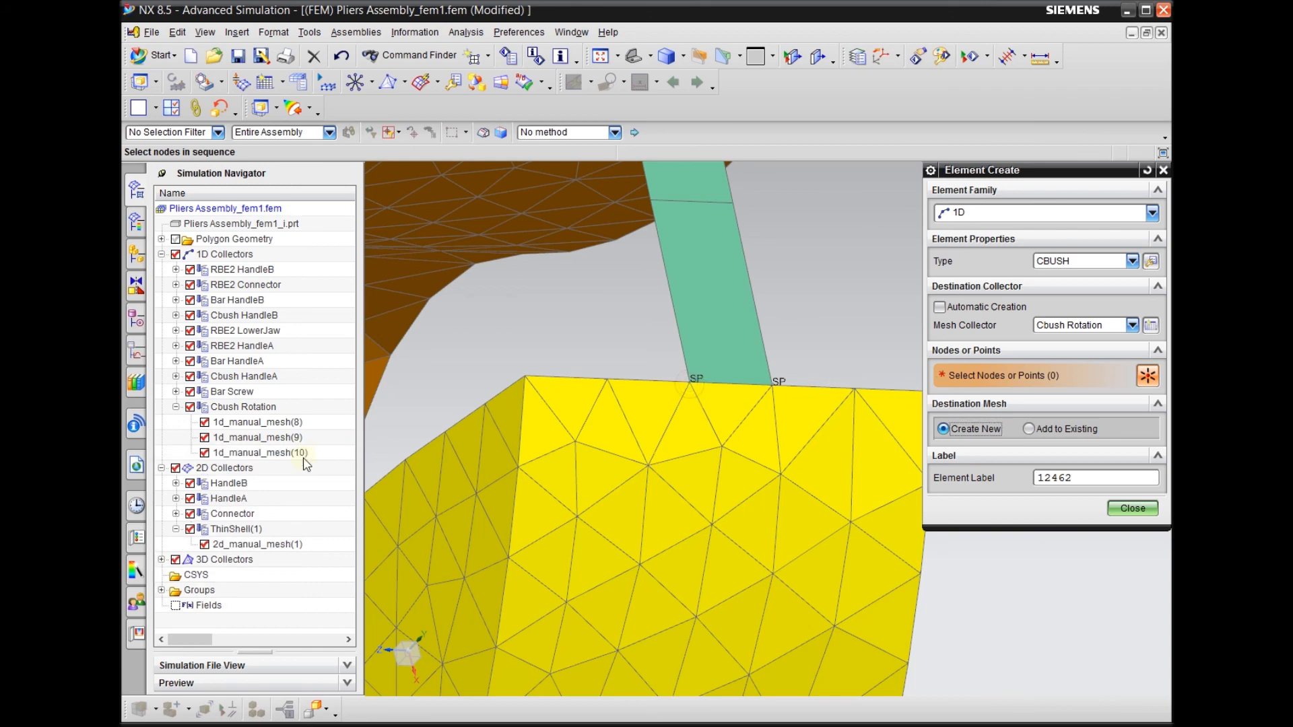
Create two more CBUSH elements in new meshes, joining the gripped object's other two corners to the opposite jaw tip nodes, and finish element creation
middle_drag(613, 644, 663, 438)
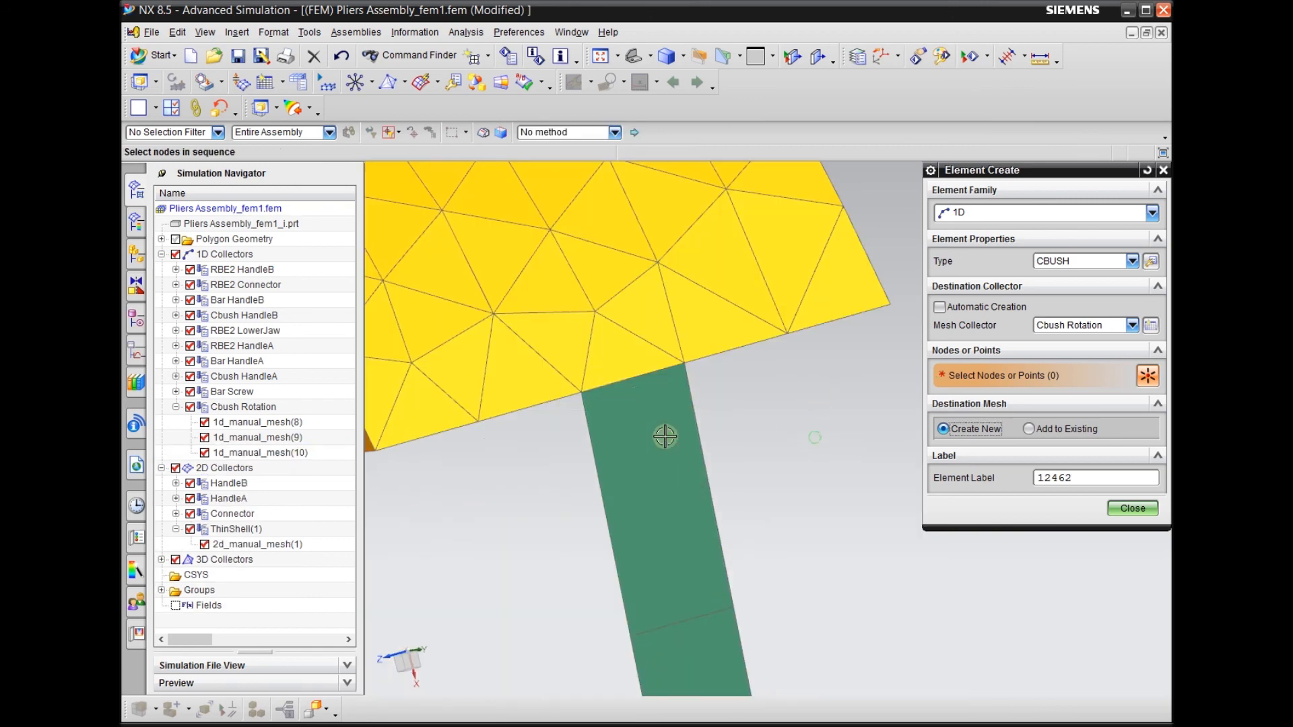
click(679, 369)
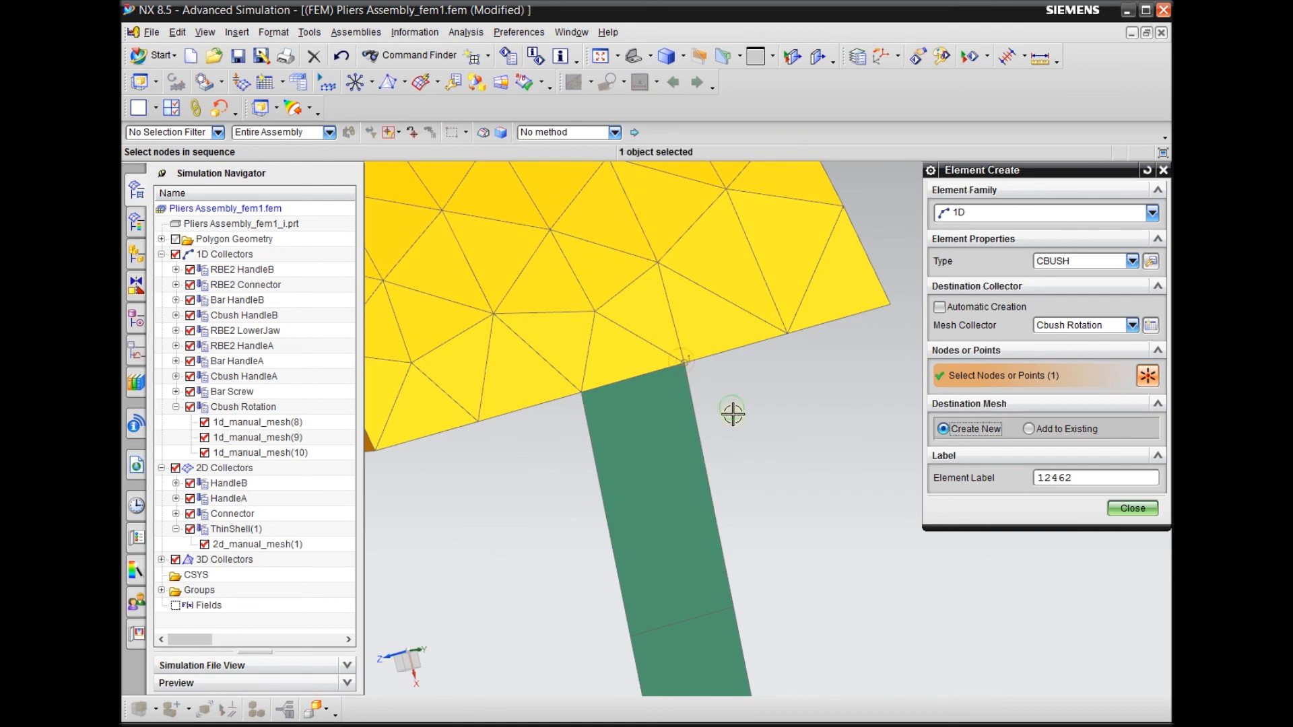
middle_drag(733, 413, 733, 415)
click(696, 394)
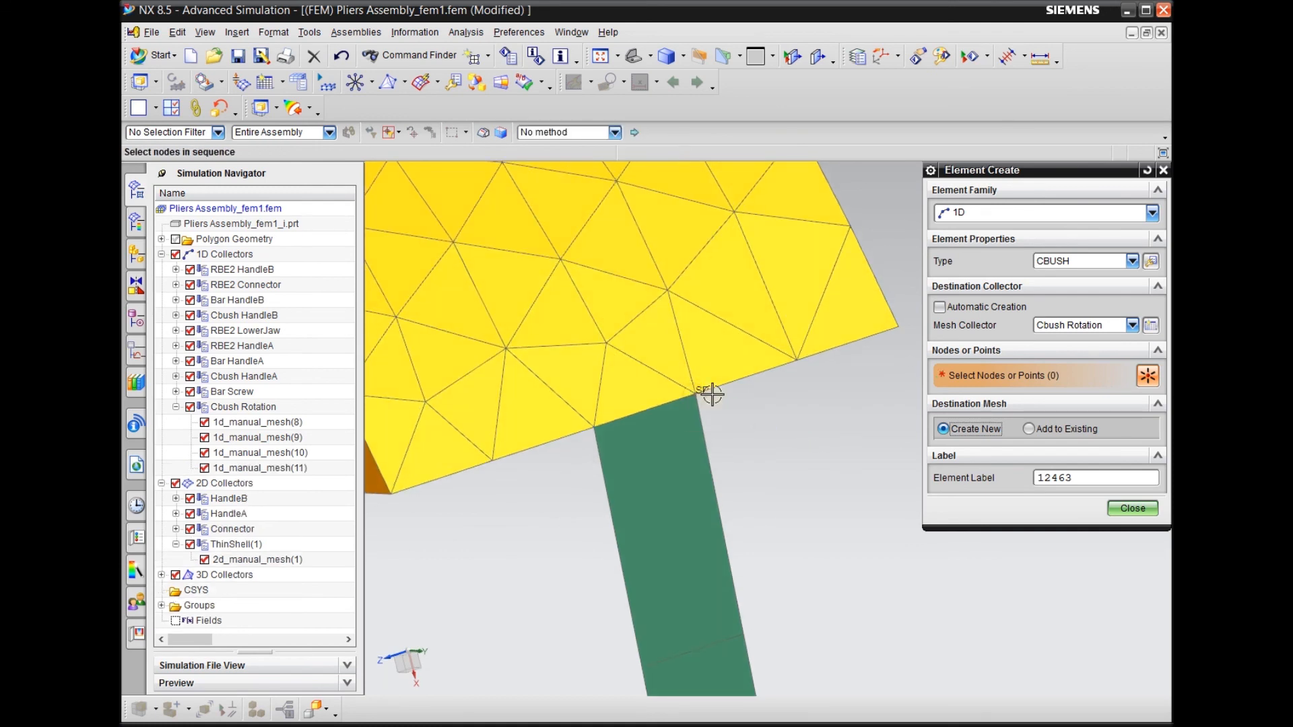
click(594, 425)
click(594, 426)
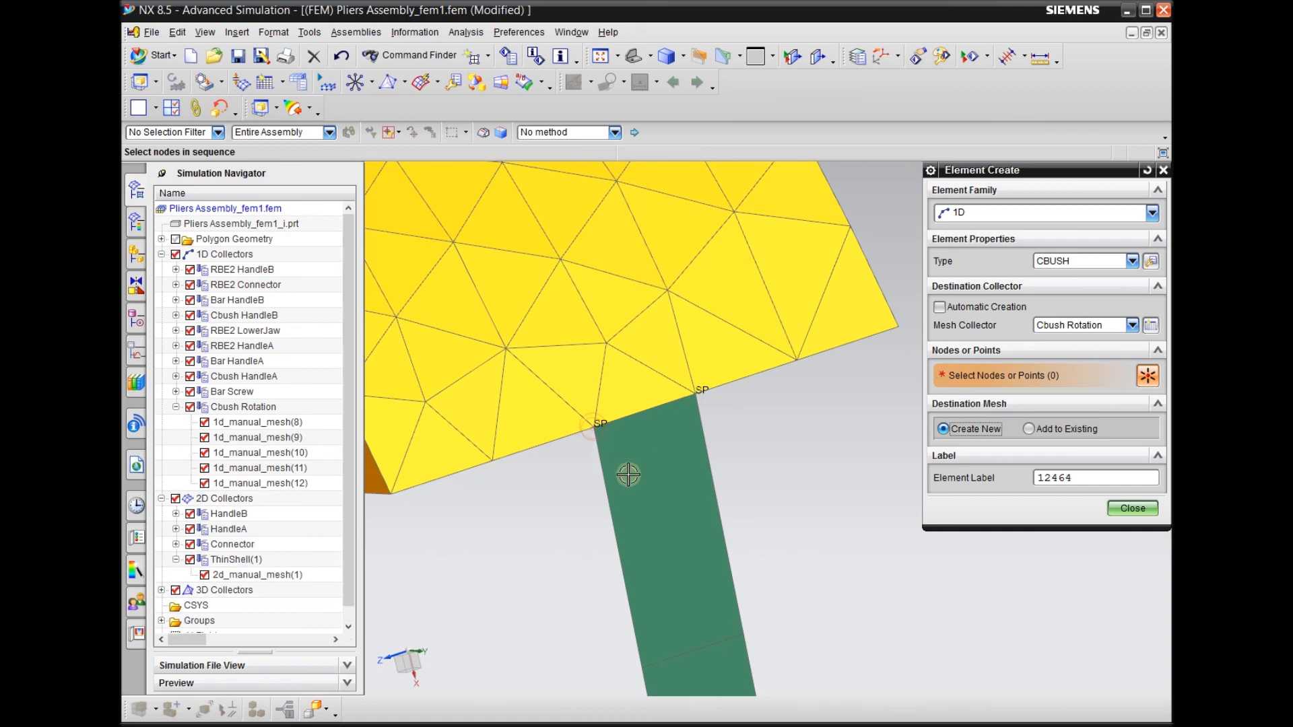
scroll(629, 421, down, 4)
middle_drag(714, 434, 727, 368)
scroll(726, 369, down, 3)
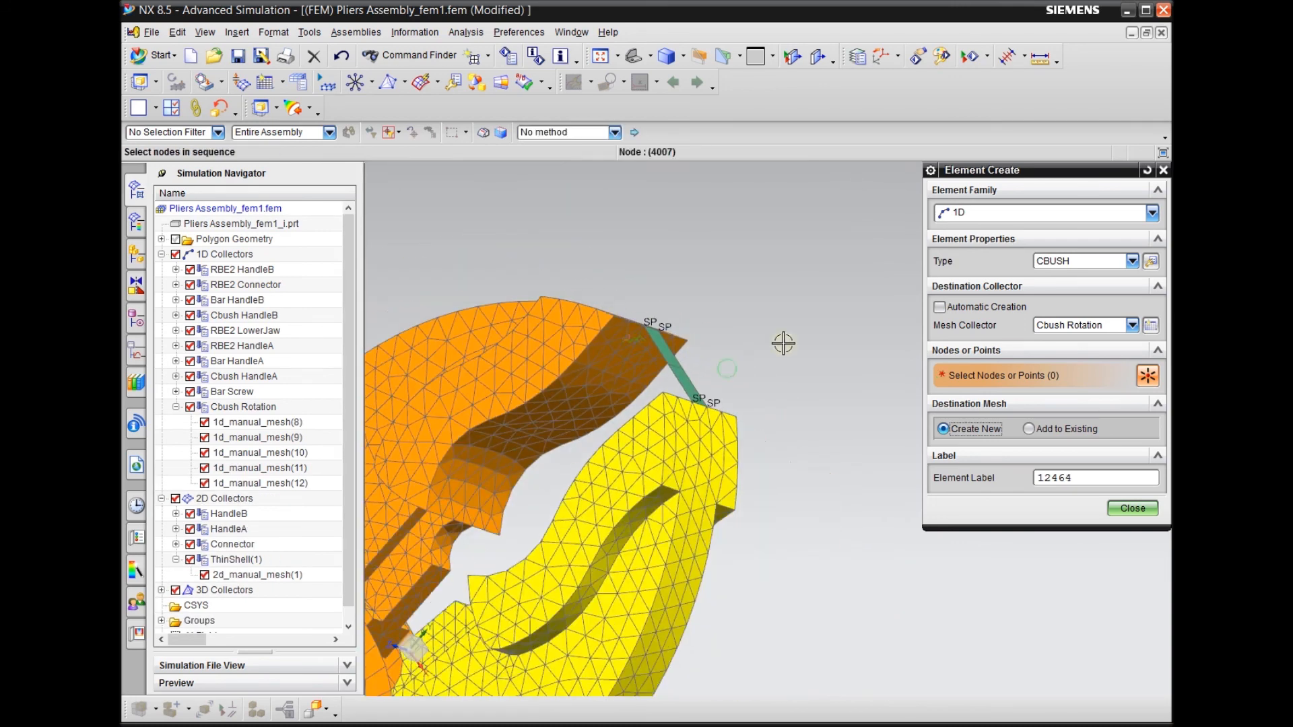
click(1132, 508)
Highlight 1d_manual_mesh(9) to 1d_manual_mesh(12) to check their locations at the jaw tips, and clear the selection
scroll(475, 389, down, 3)
click(280, 438)
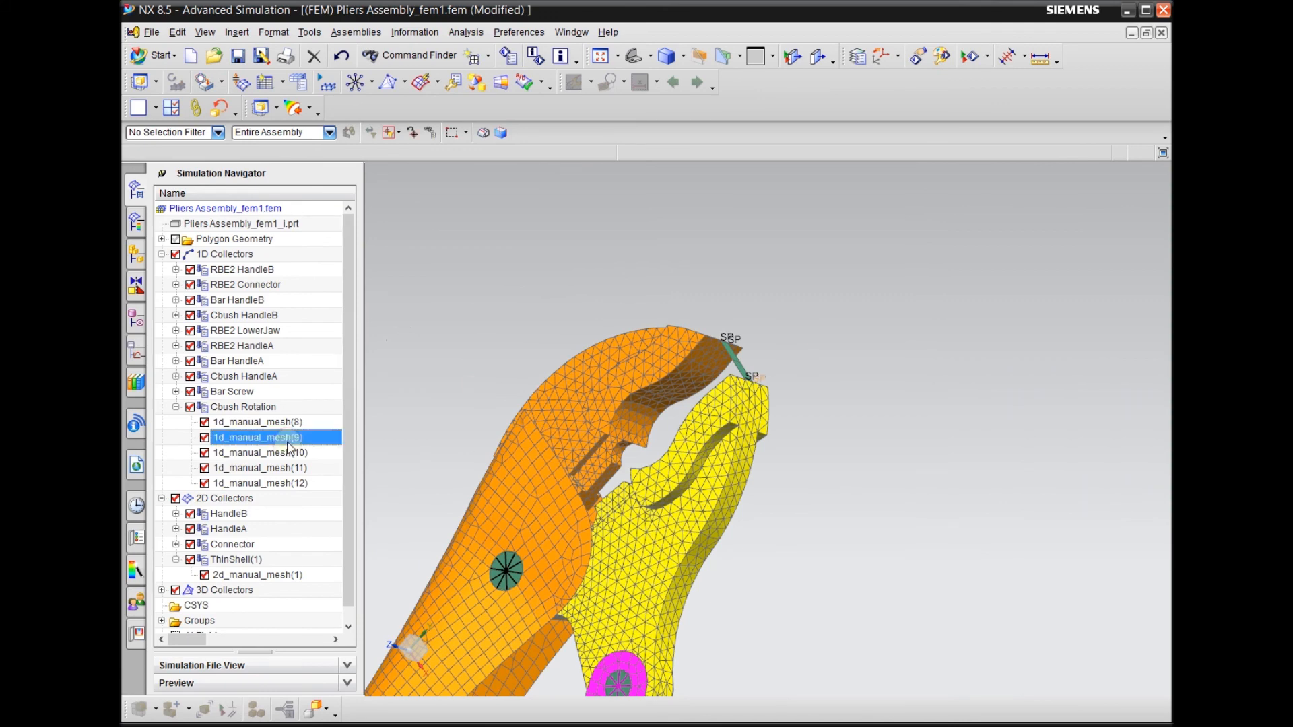
shift+click(283, 482)
scroll(730, 368, up, 3)
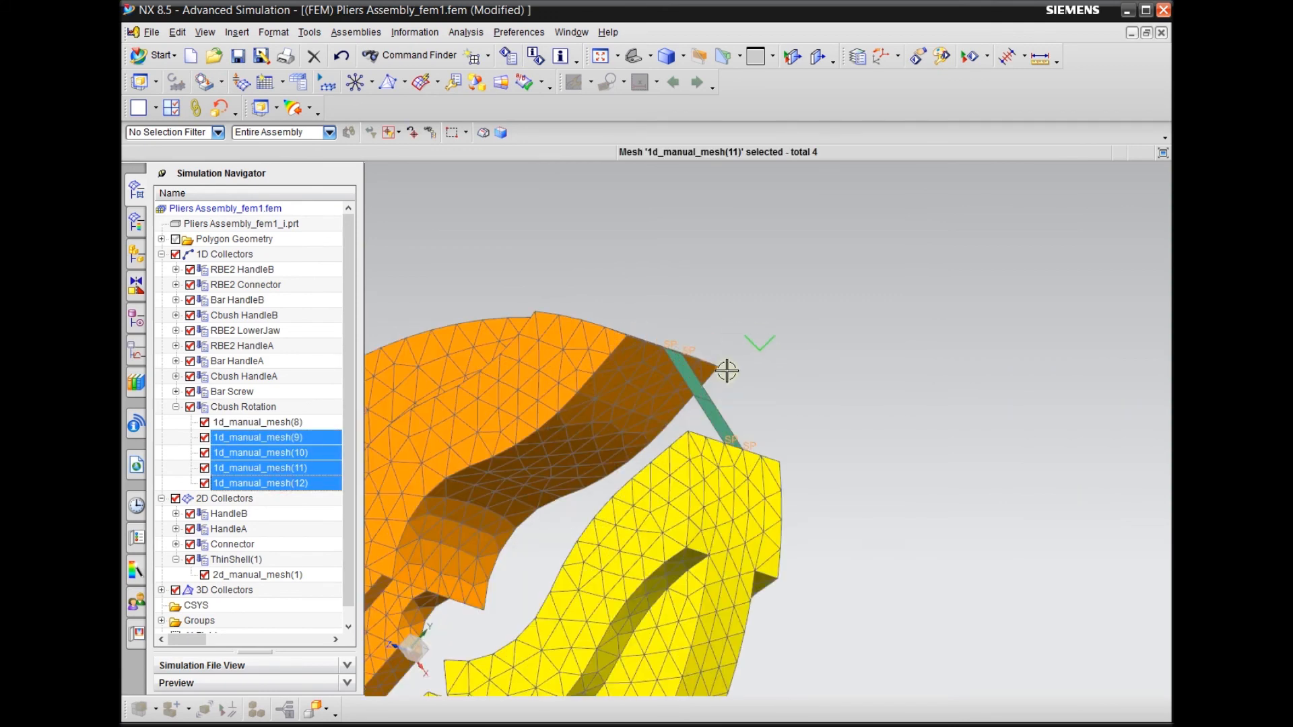
key(Escape)
scroll(781, 388, down, 3)
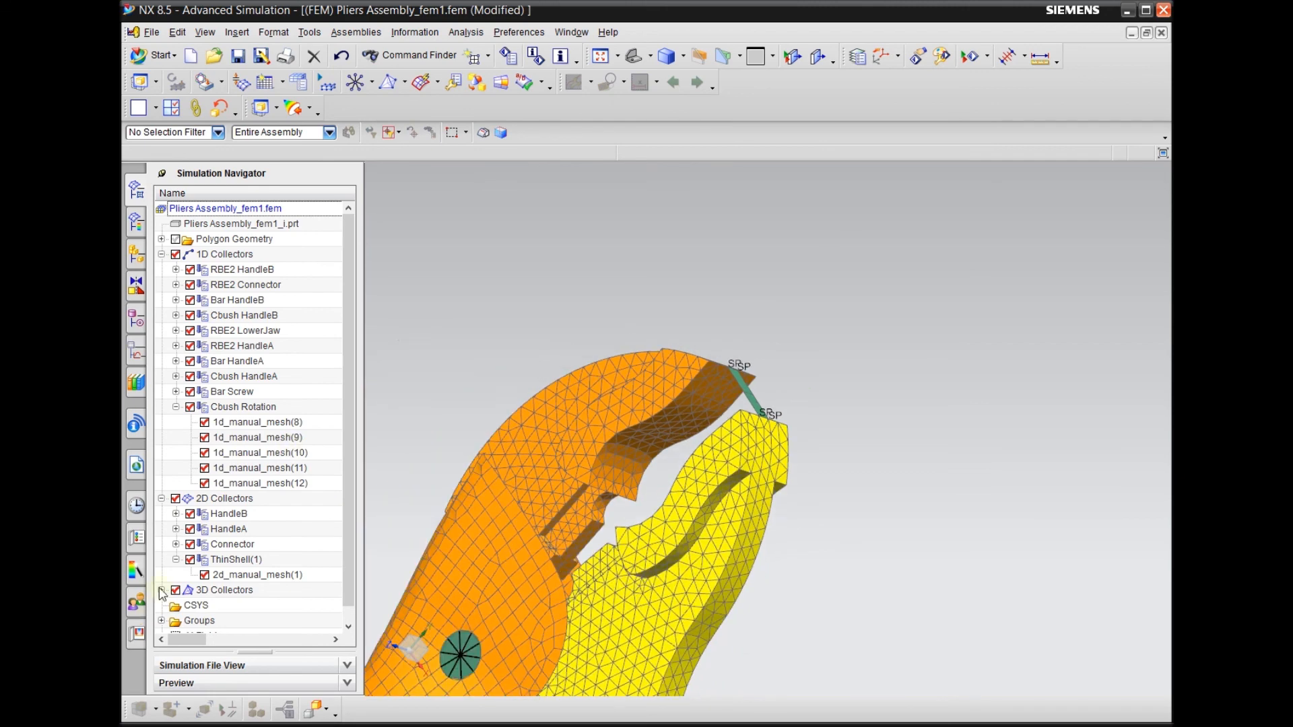
Hide the 3D Collectors and Cbush Rotation, and use Show Adjacent around the gripped object to check its connections to both jaw tips
click(176, 591)
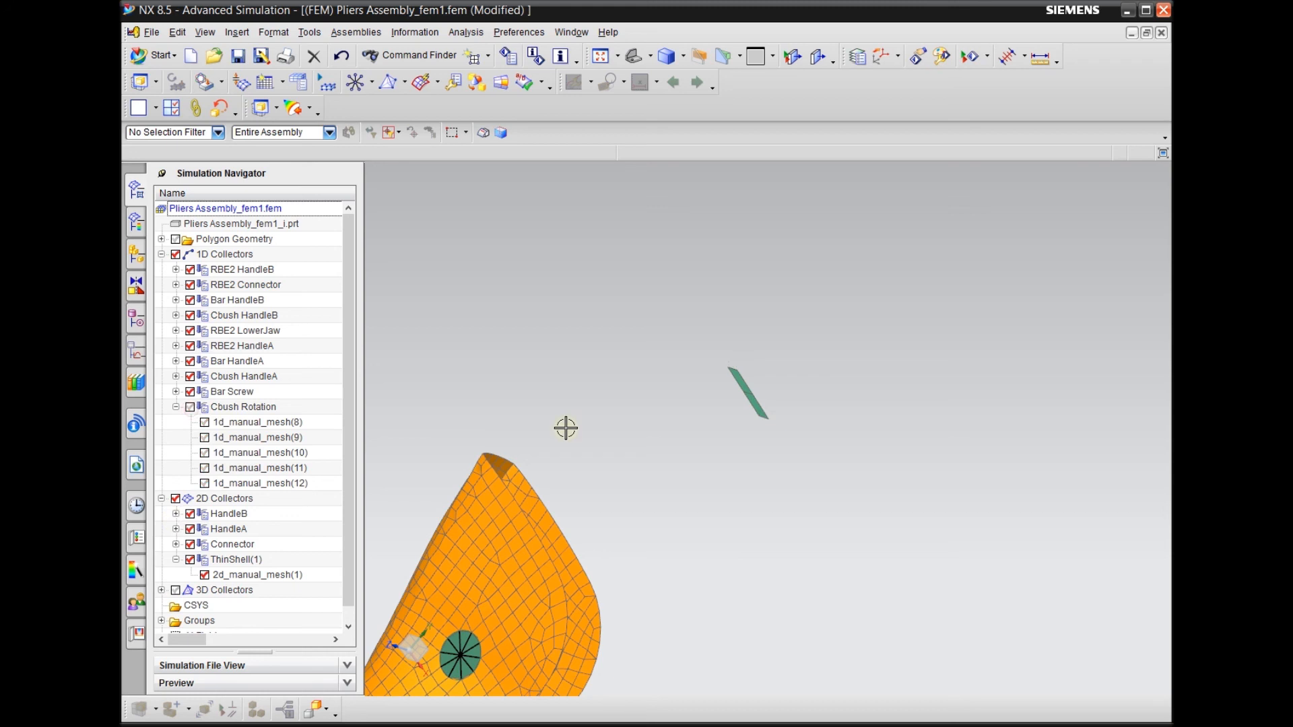
click(500, 82)
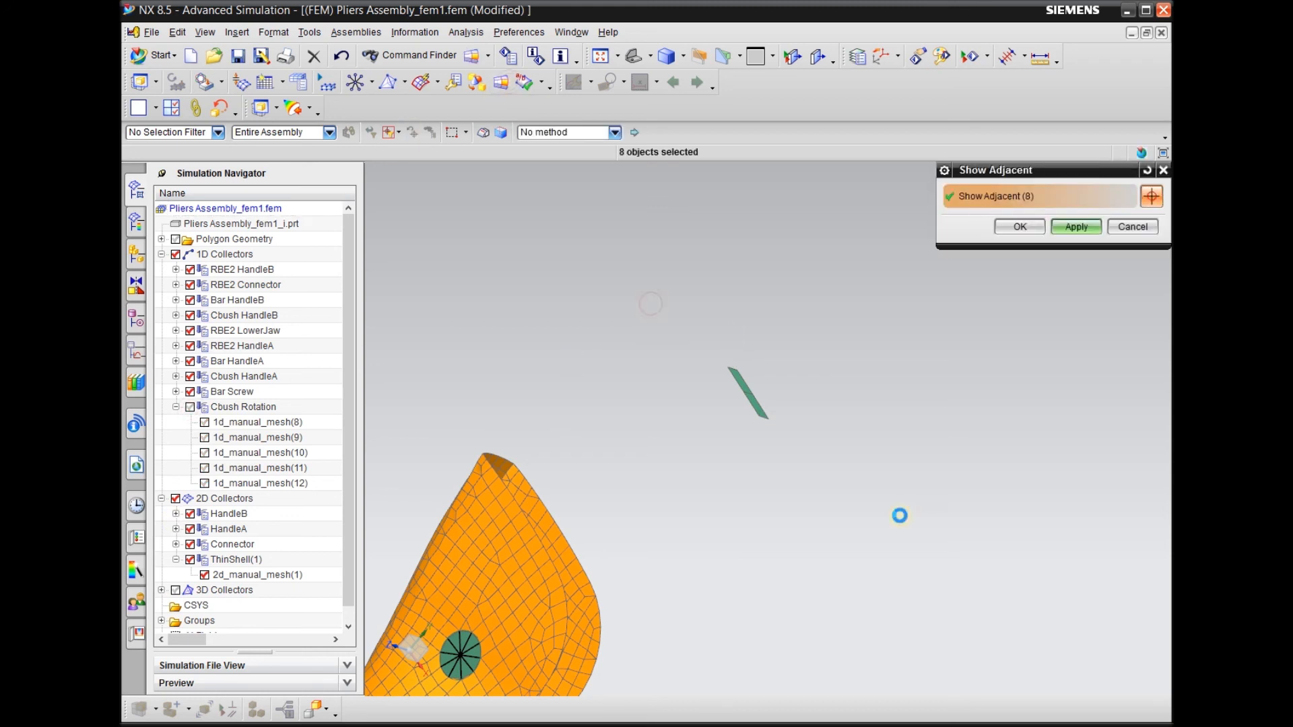
mouse_move(886, 424)
middle_down()
mouse_move(848, 427)
mouse_move(868, 426)
middle_up()
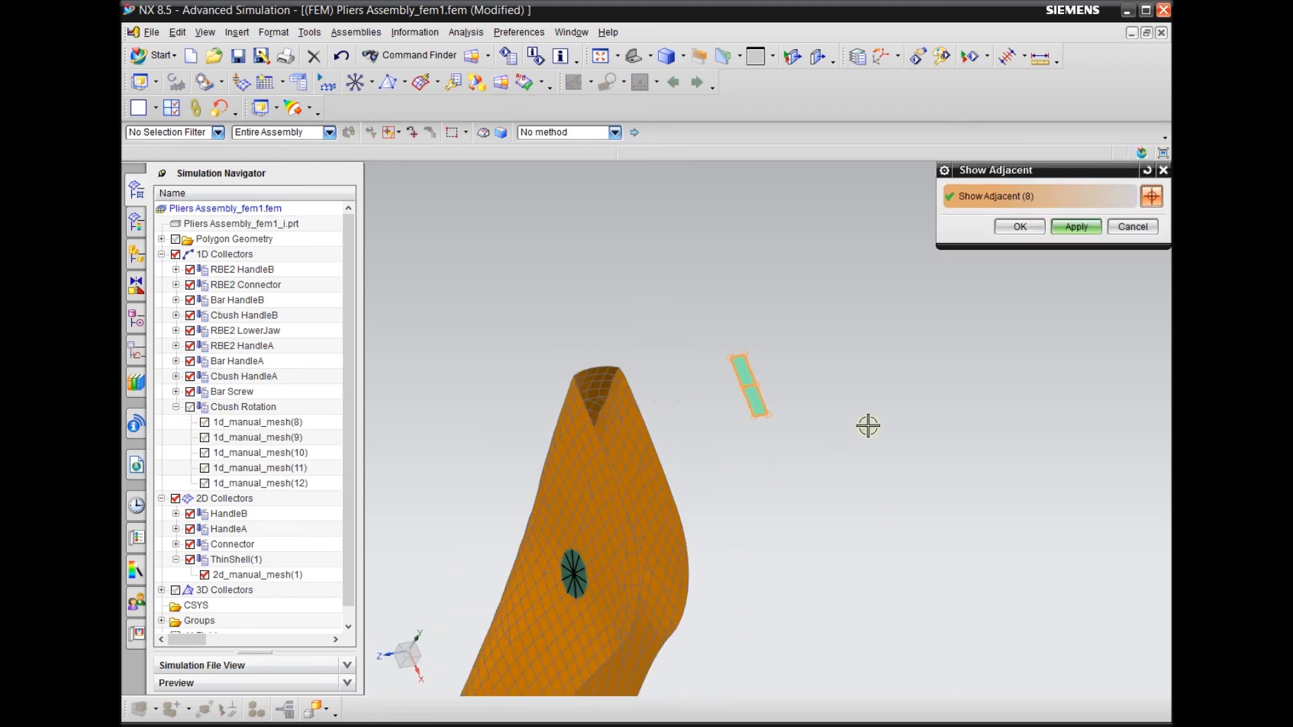
click(1076, 226)
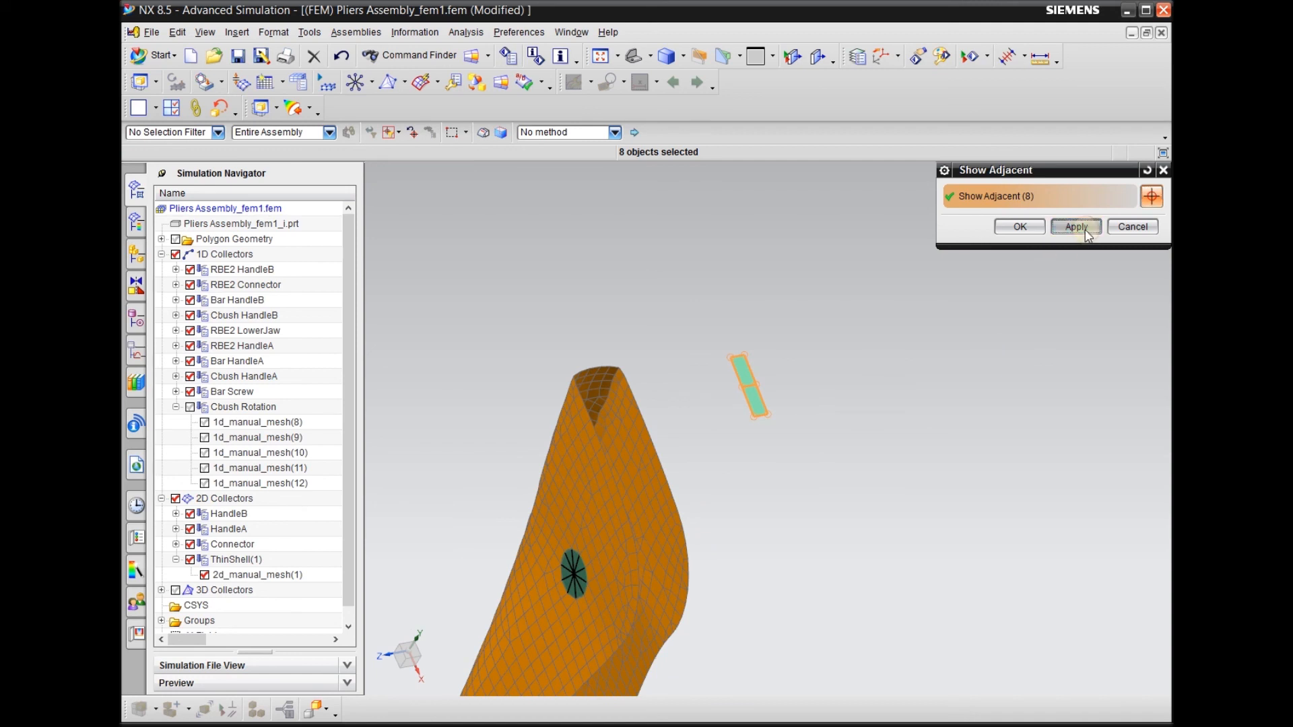
drag(705, 297, 866, 483)
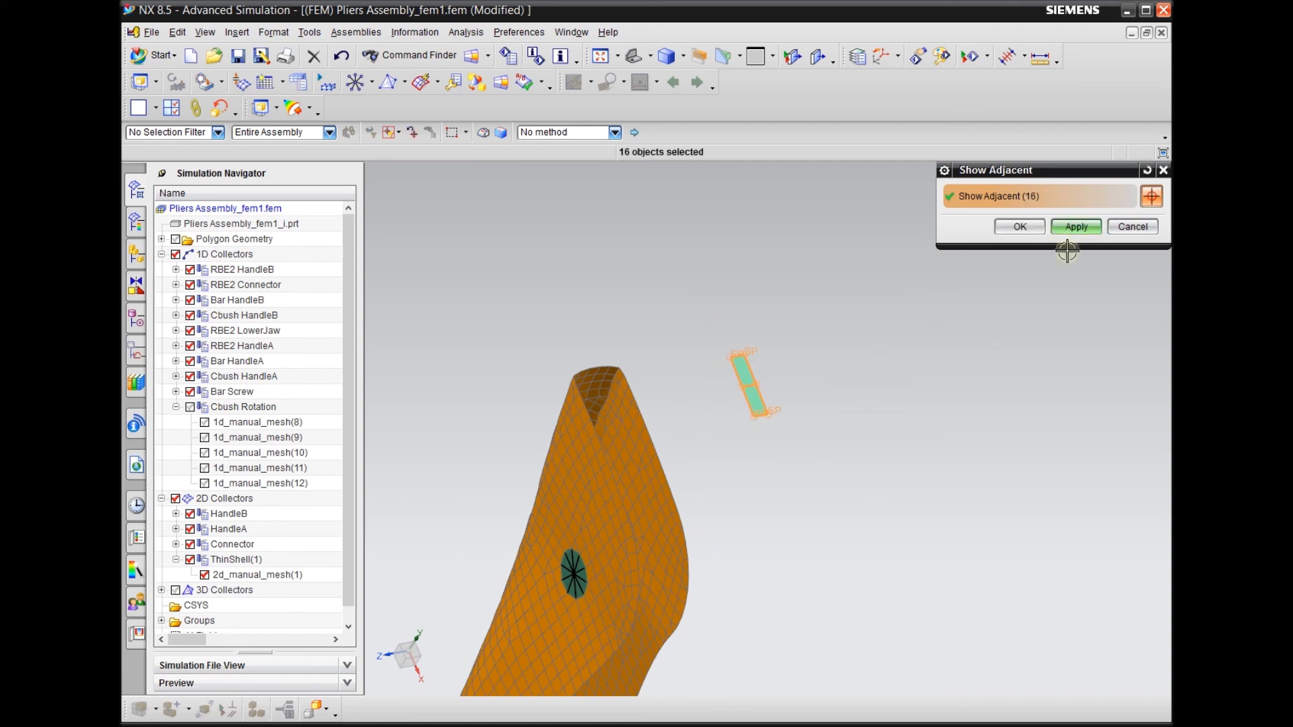
click(1076, 226)
scroll(754, 361, up, 3)
middle_drag(835, 364, 862, 352)
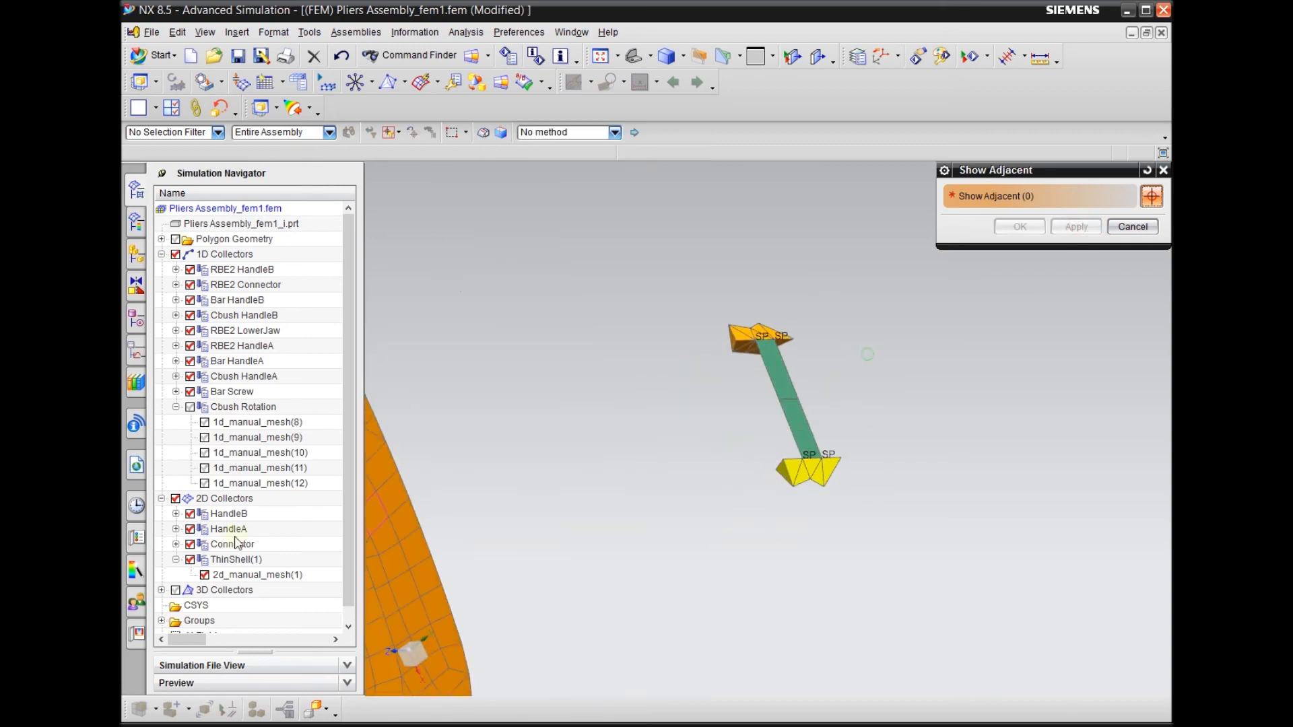
Restore the display of the 3D Collectors and the Cbush Rotation collector
click(175, 499)
click(175, 499)
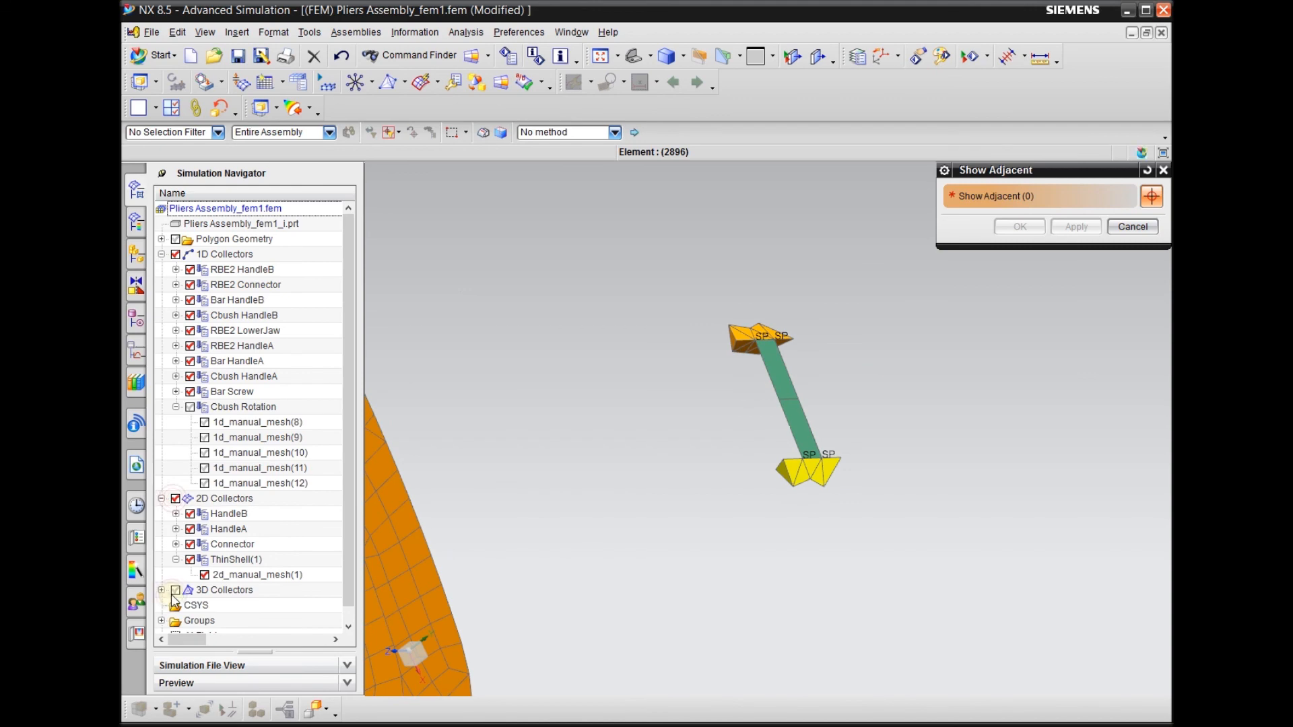
click(175, 591)
click(176, 591)
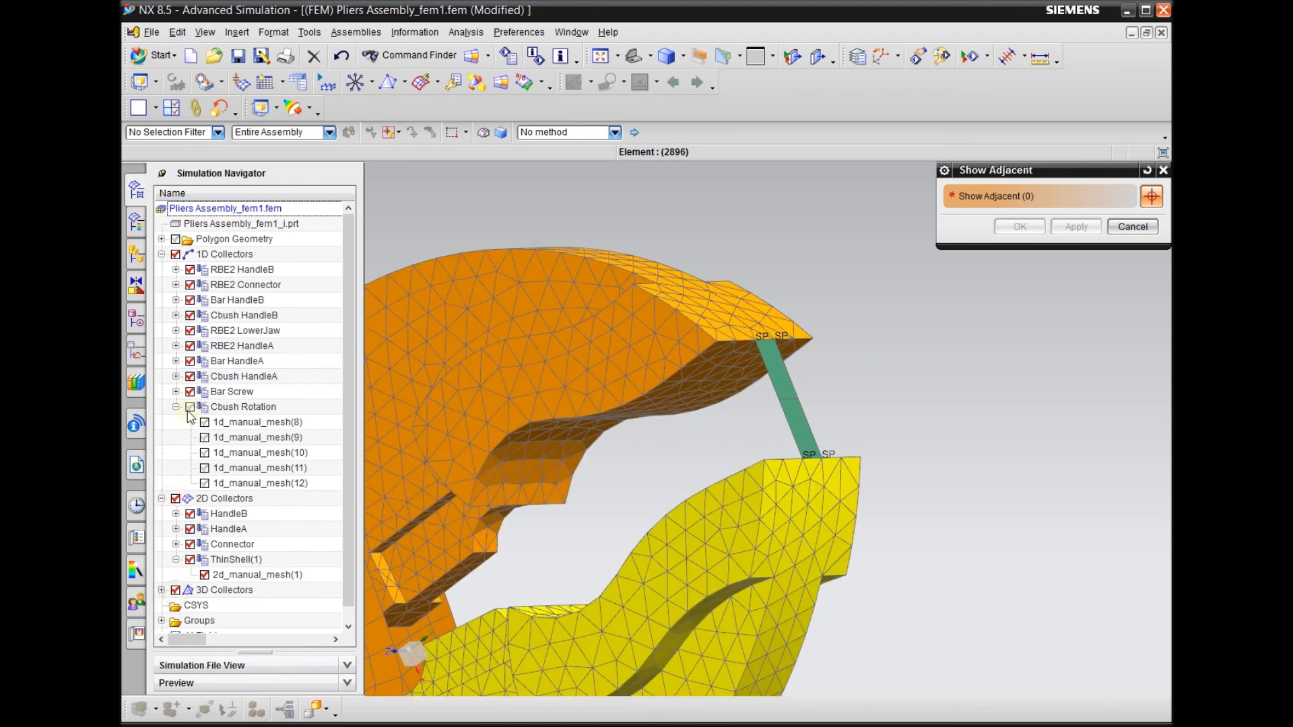
scroll(843, 355, down, 5)
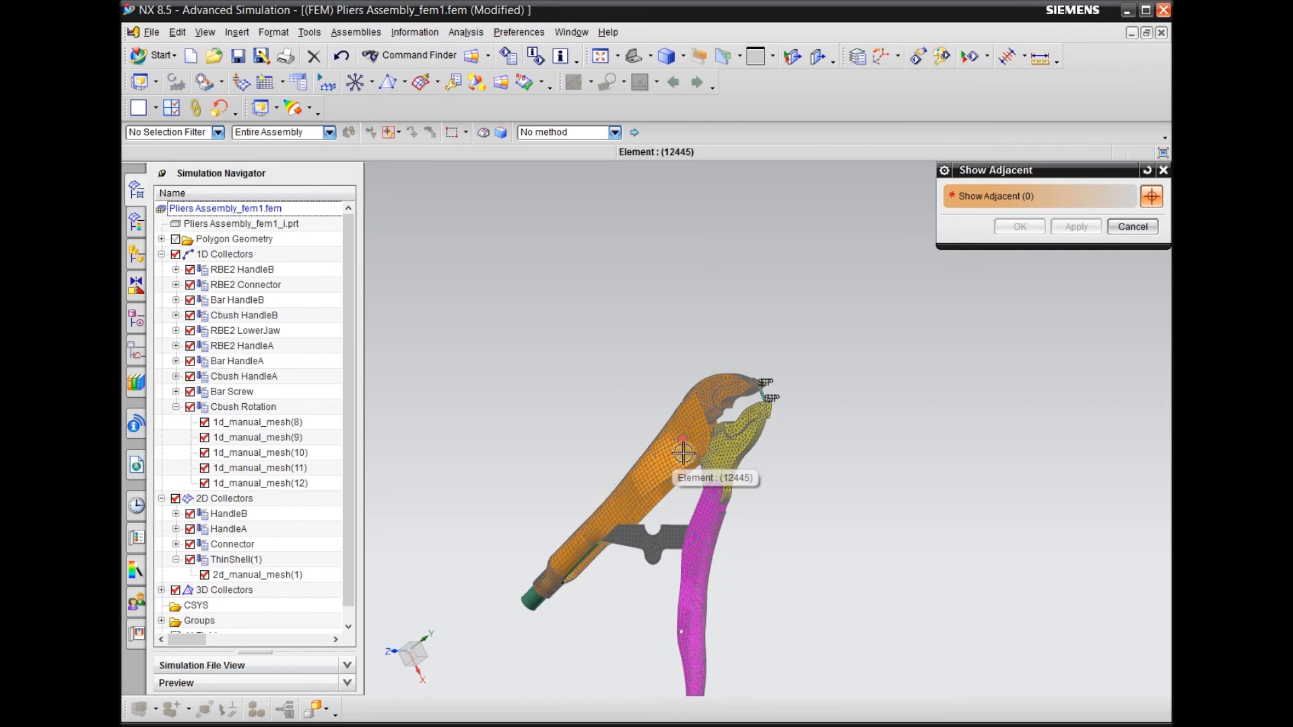
Examine the whole pliers assembly mesh, focusing on the screw end of the orange handle and the tip of the magenta handle
scroll(688, 420, down, 2)
scroll(689, 420, down, 1)
mouse_move(651, 587)
middle_down()
mouse_move(687, 606)
mouse_move(698, 542)
mouse_move(641, 574)
middle_up()
scroll(577, 531, up, 3)
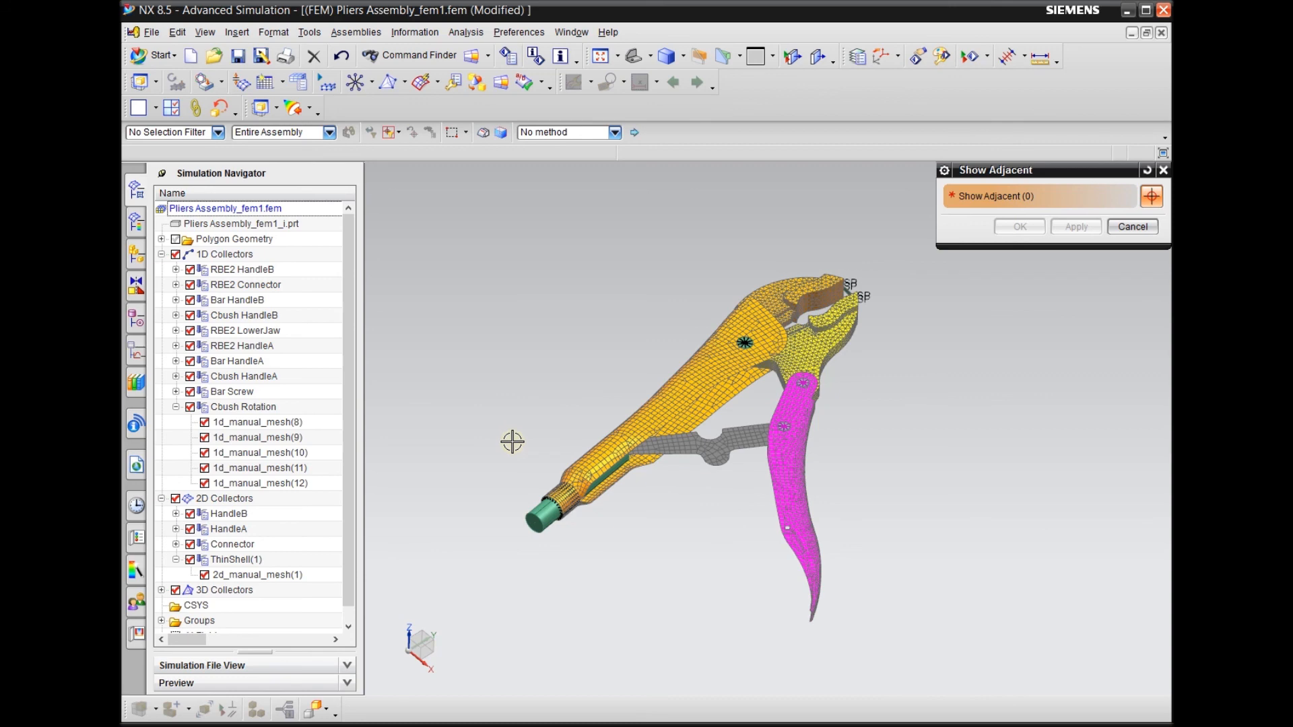
scroll(562, 552, up, 2)
scroll(571, 537, down, 3)
middle_drag(615, 523, 664, 575)
scroll(618, 542, up, 3)
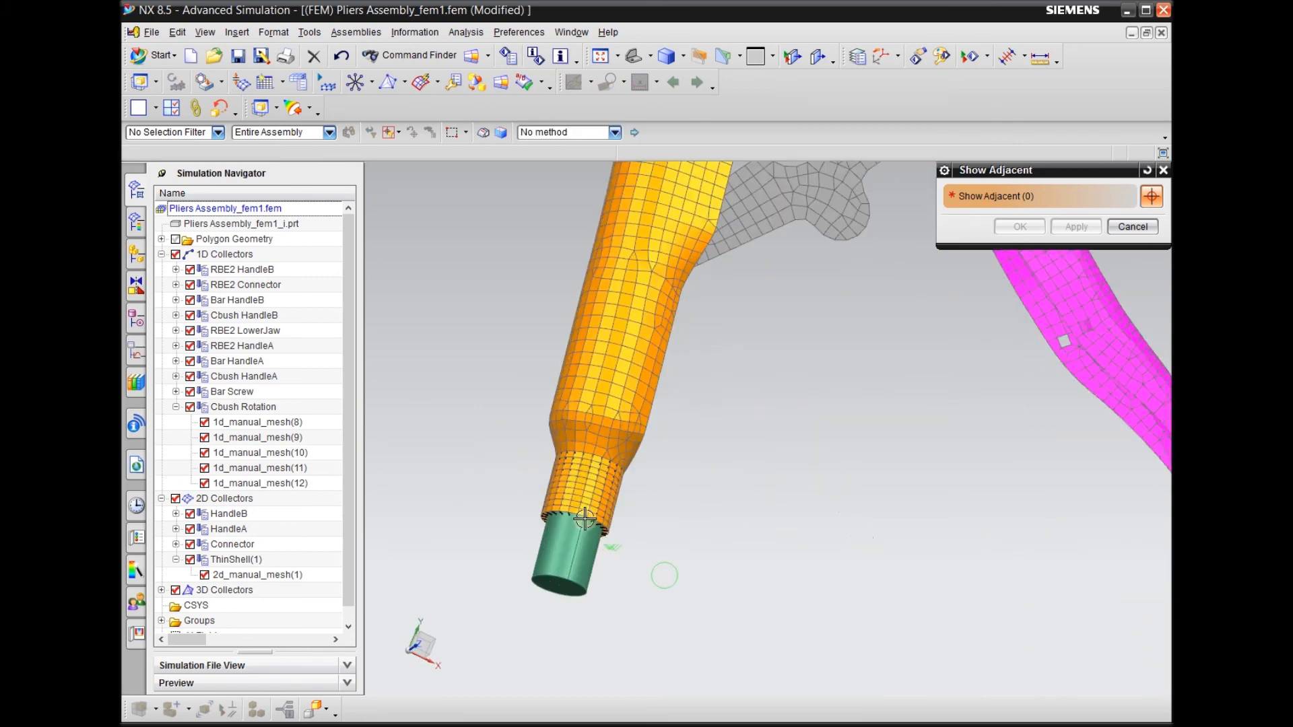
scroll(573, 515, down, 3)
scroll(532, 518, up, 3)
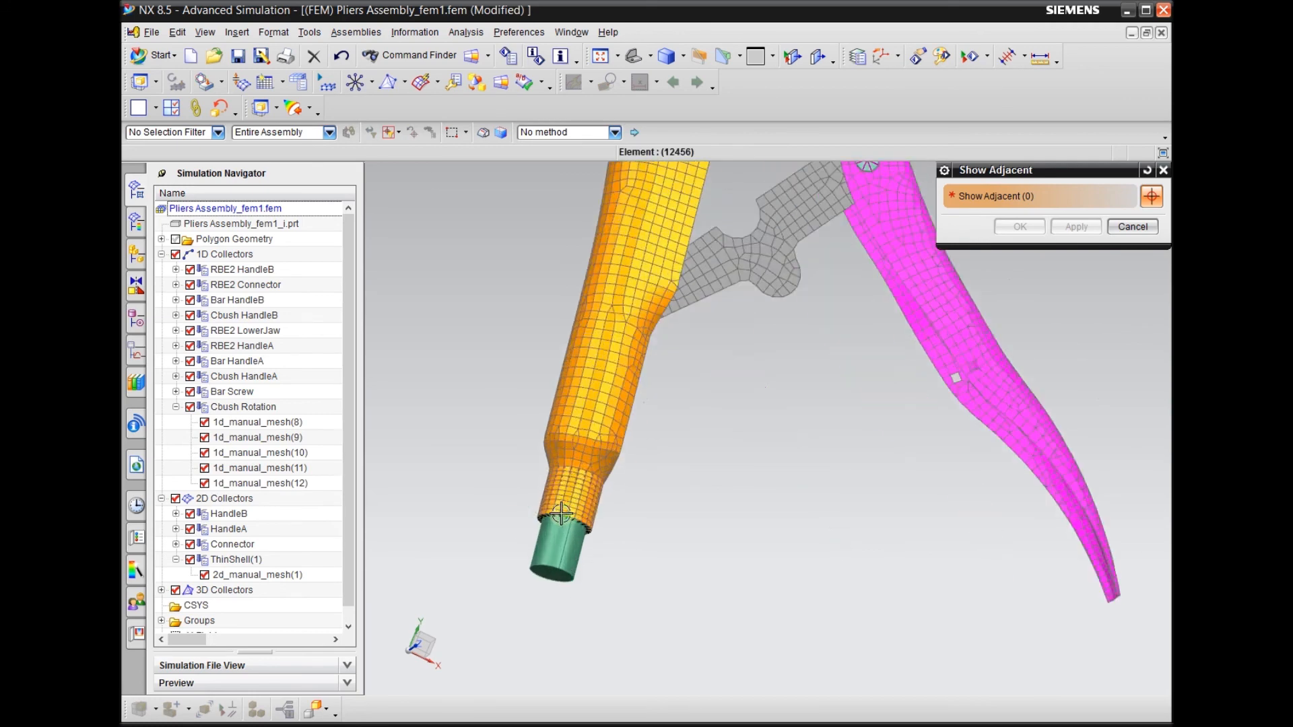
scroll(546, 518, down, 1)
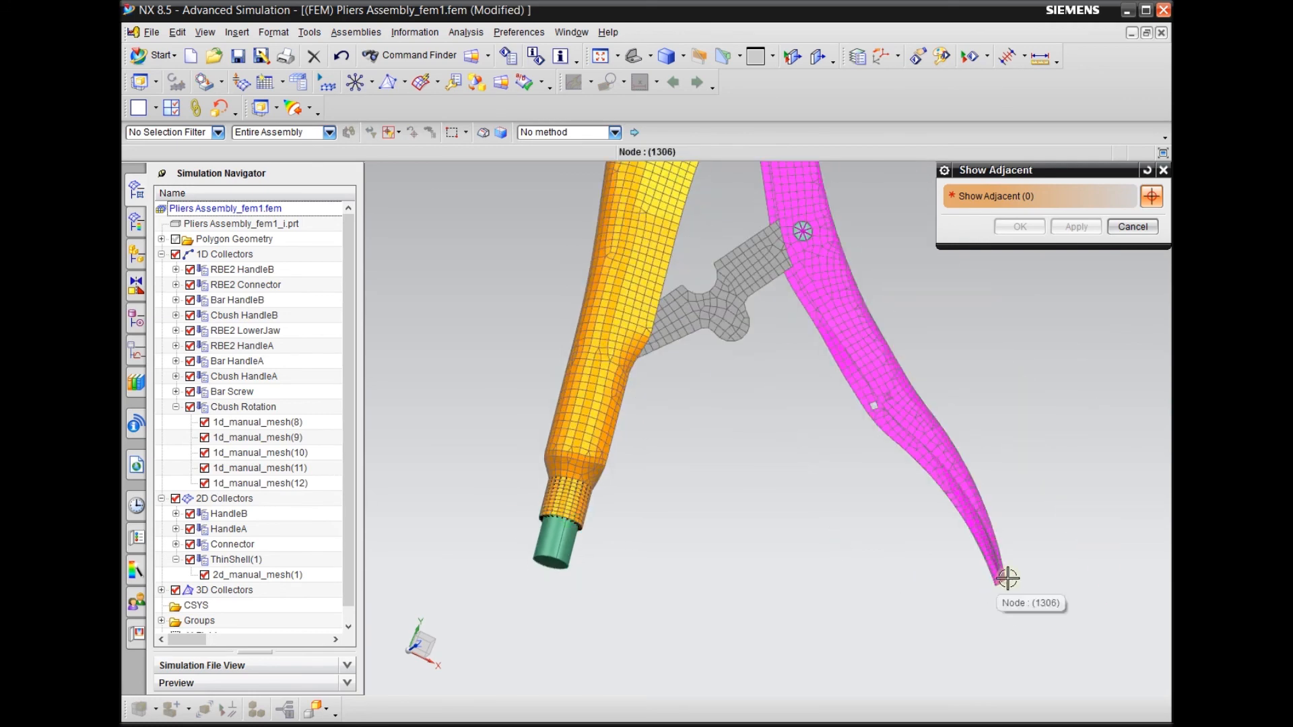
scroll(996, 583, up, 2)
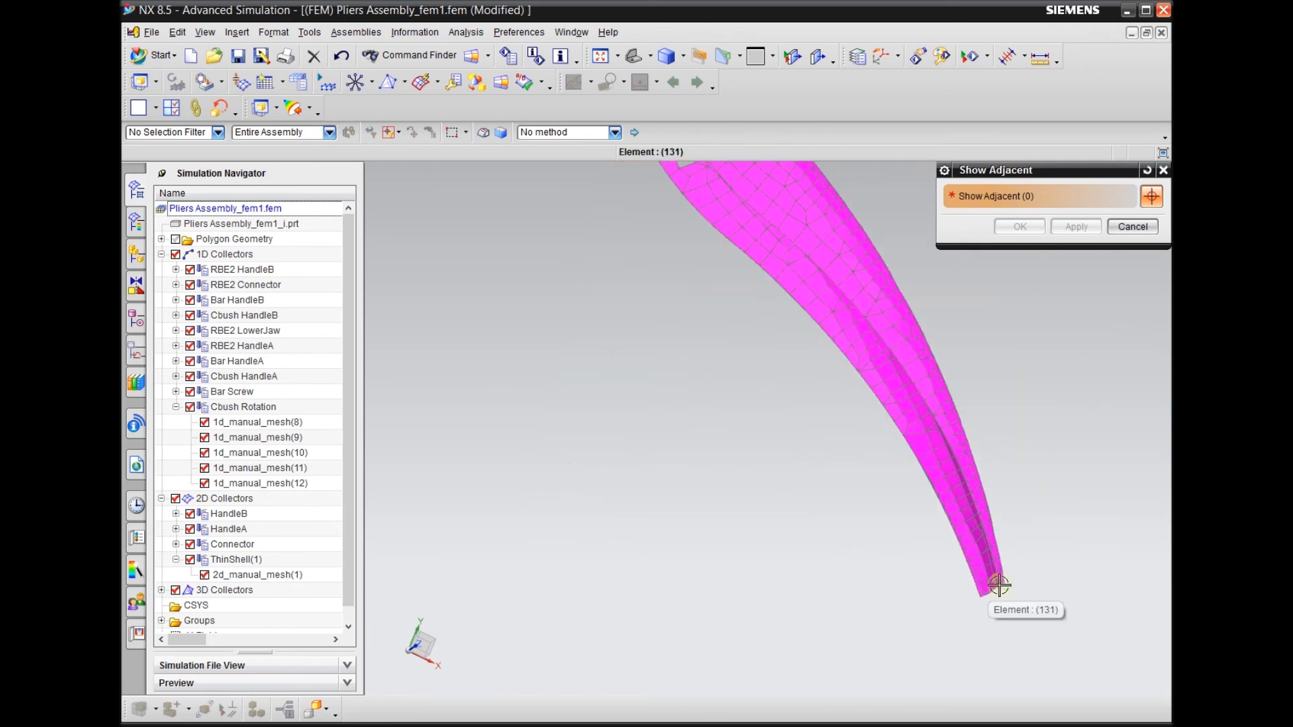
scroll(998, 585, down, 3)
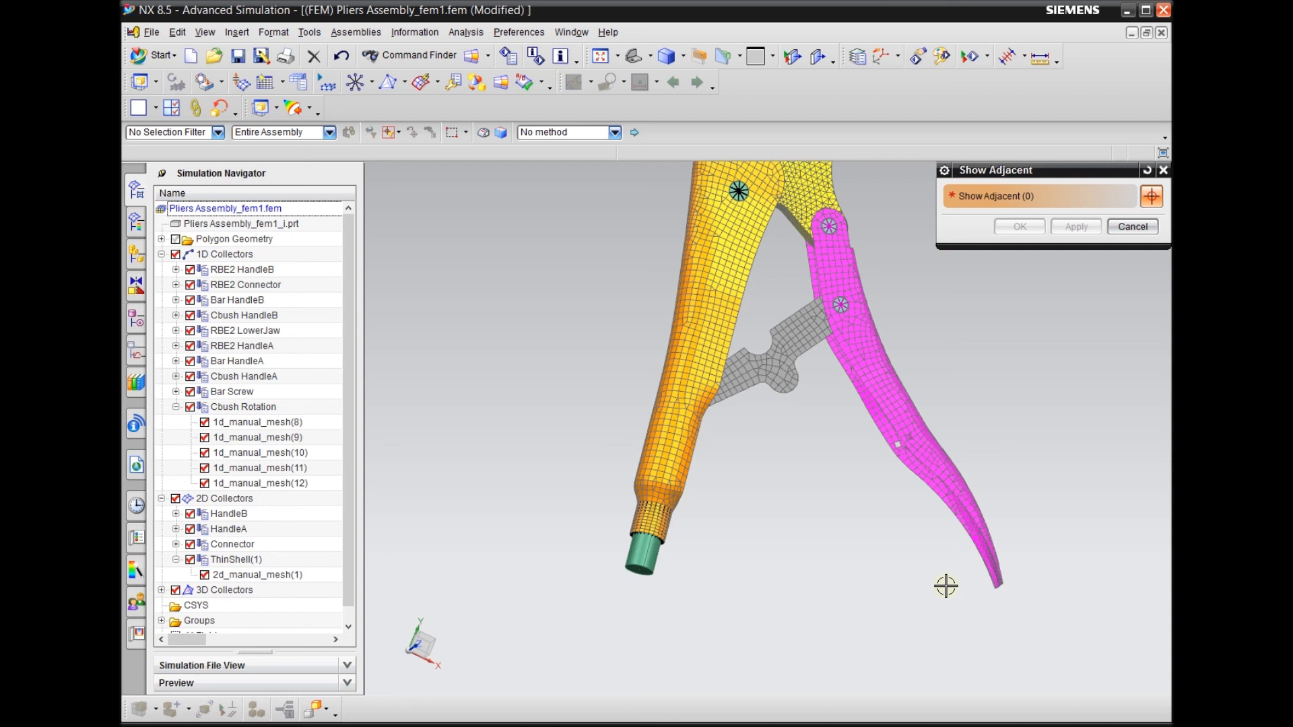
scroll(900, 577, down, 3)
Hide the Bar Screw collector and all 2D Collectors to expose the RBE2 connections inside the orange handle's screw end
middle_drag(694, 599, 667, 554)
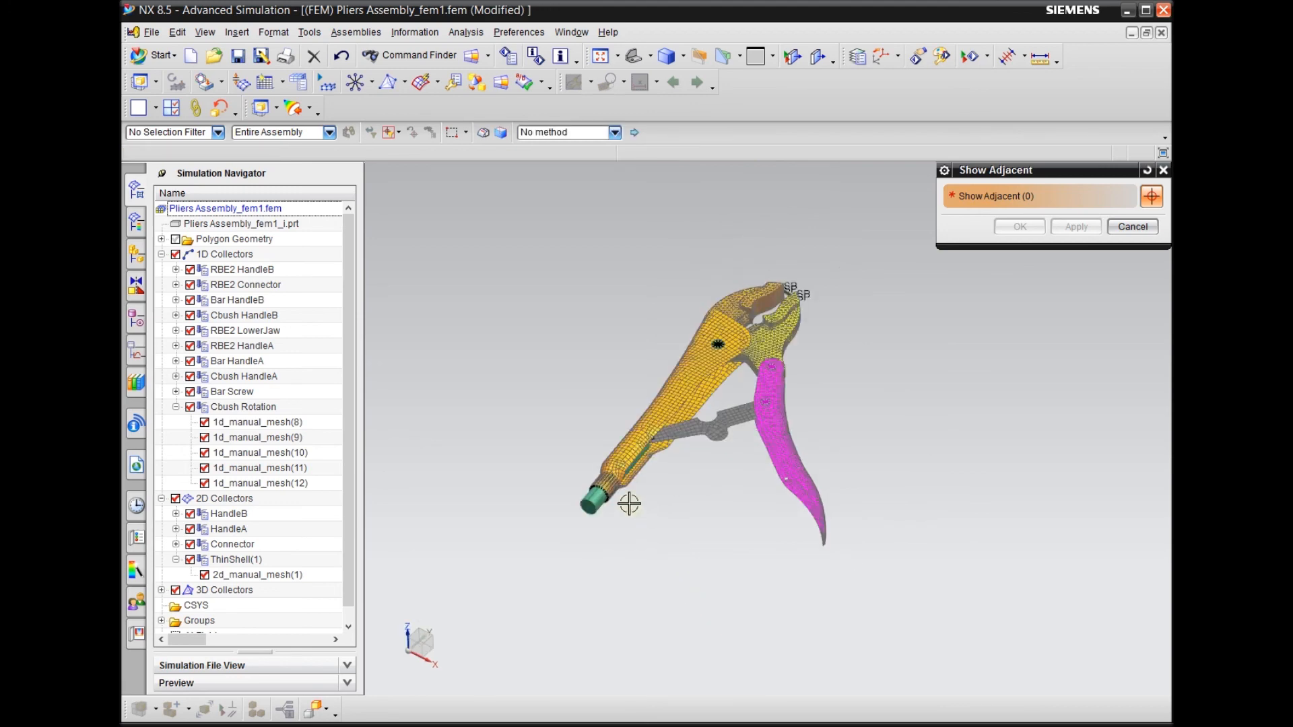
scroll(629, 502, up, 3)
scroll(687, 507, down, 2)
scroll(601, 509, up, 2)
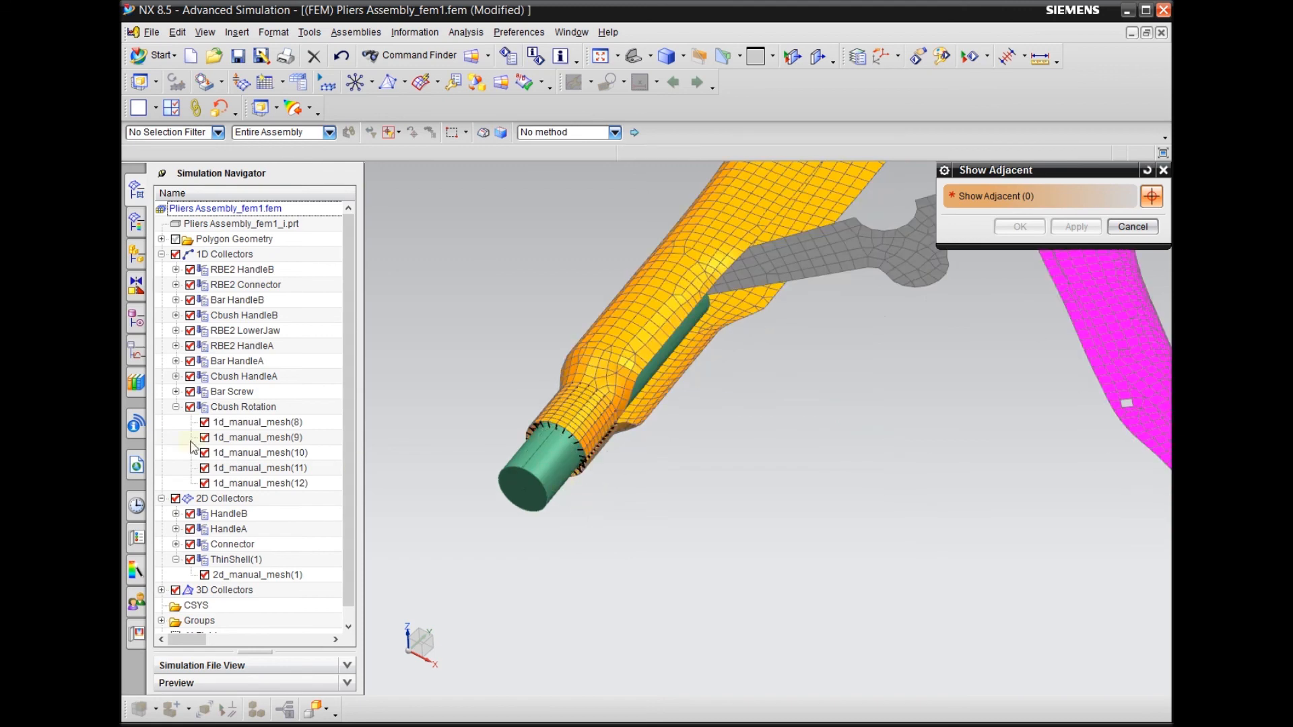
click(190, 391)
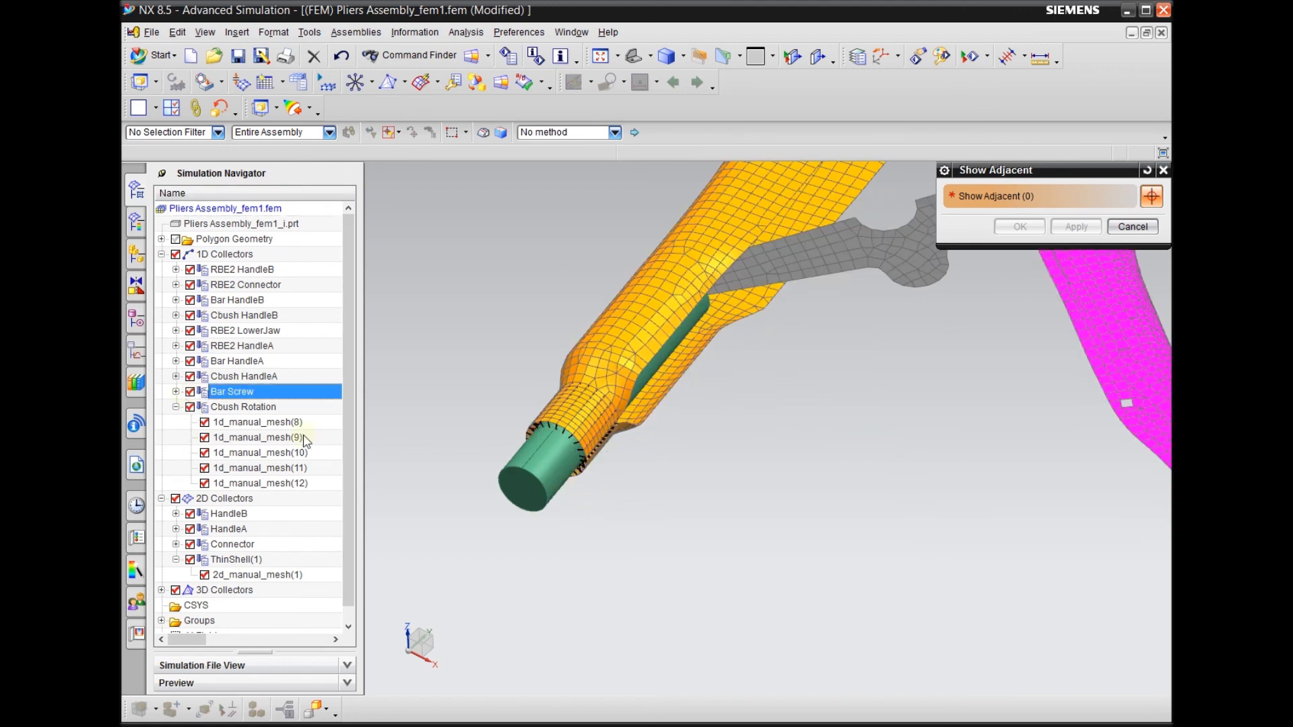
click(190, 391)
middle_drag(547, 499, 606, 502)
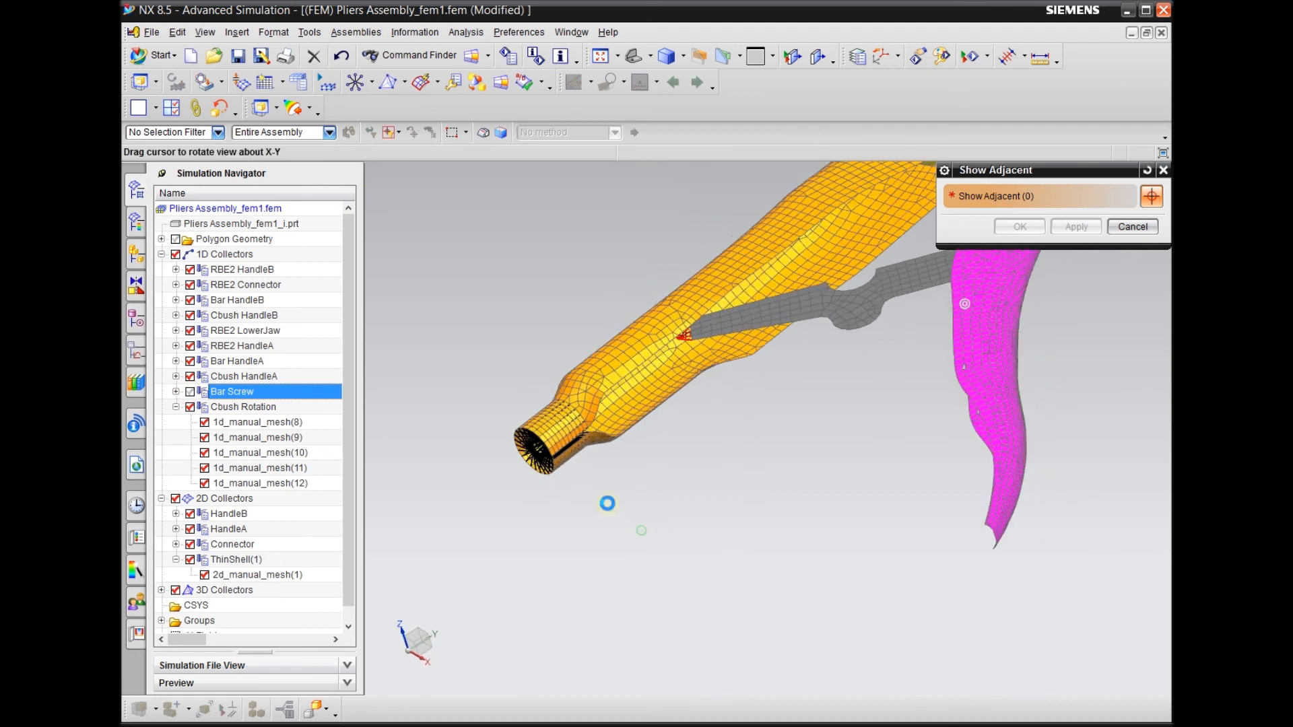
scroll(528, 447, up, 3)
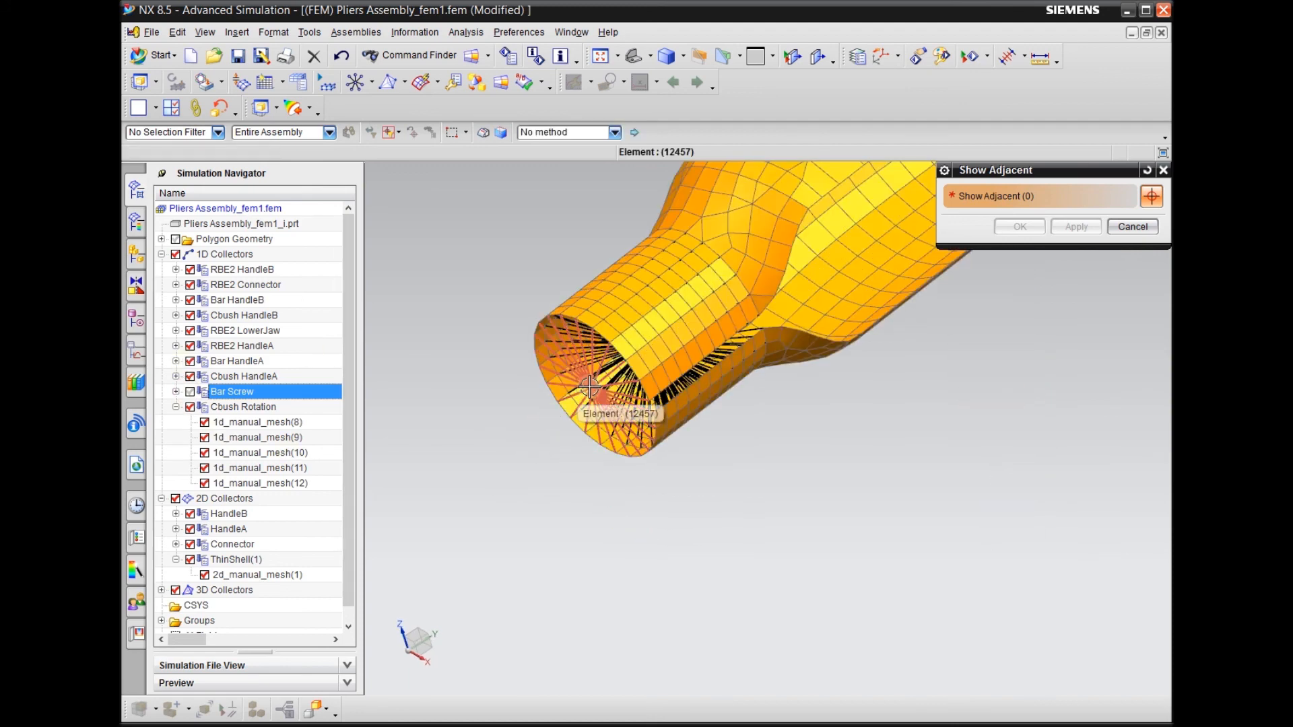
click(176, 499)
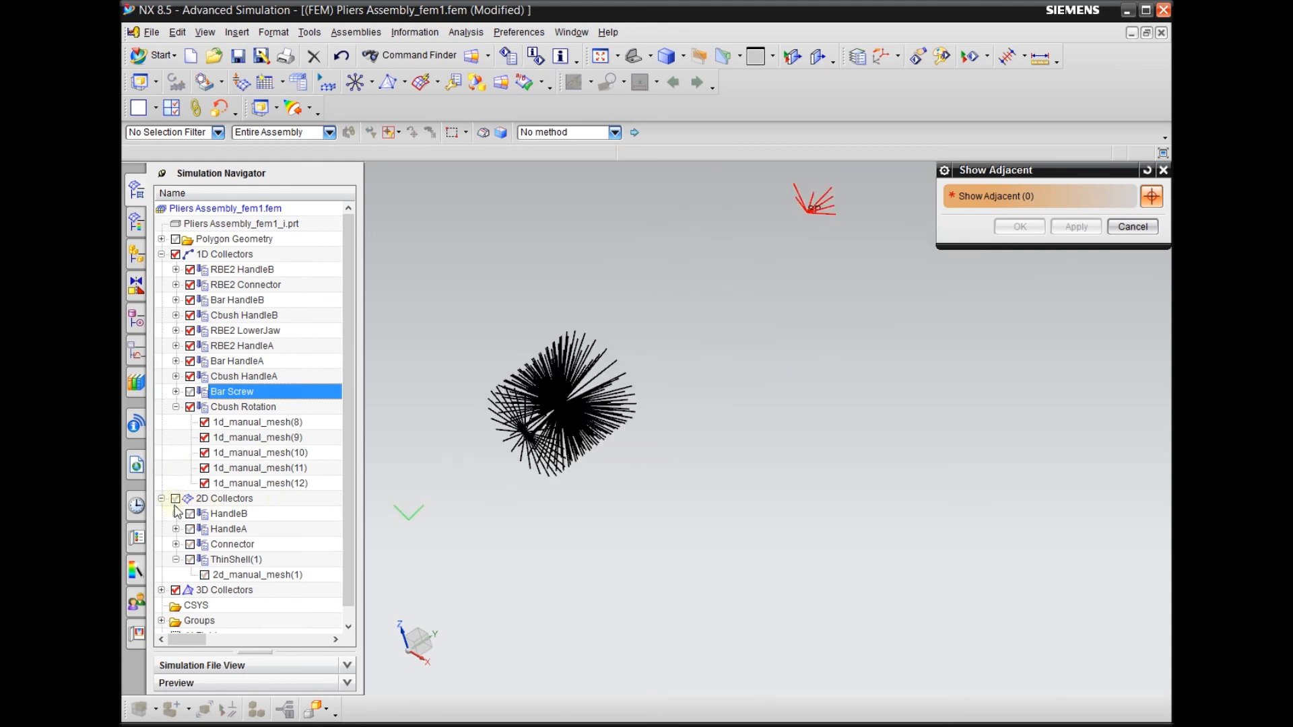
Show the HandleB 2D collector and hide connection_mesh(7), (8) and (12) of RBE2 HandleA to isolate the end RBE2
click(190, 514)
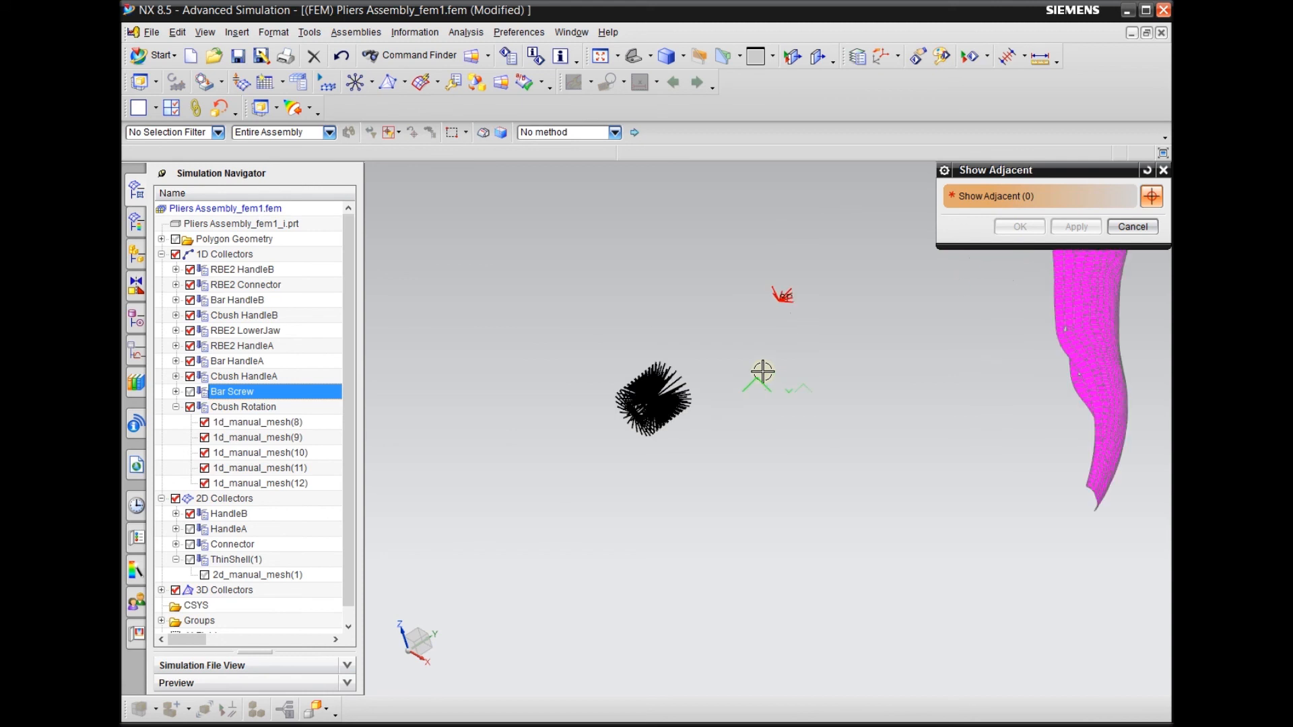
scroll(678, 392, up, 5)
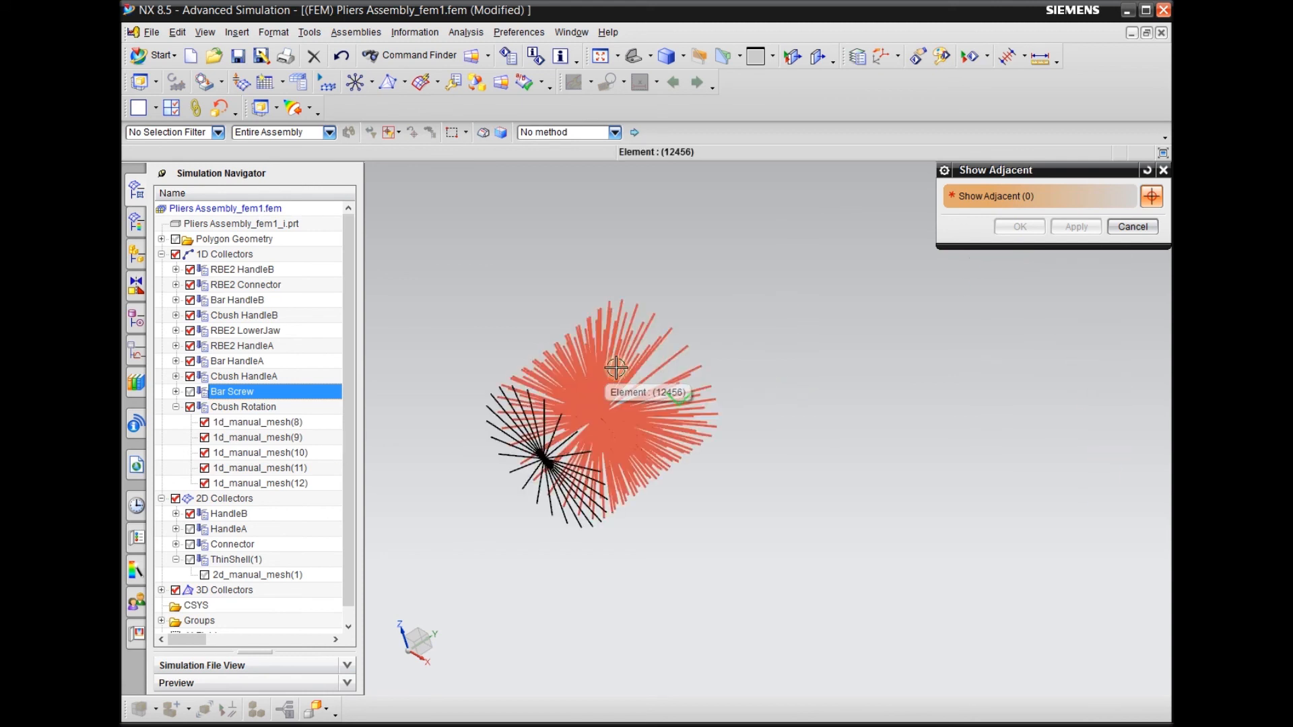
click(175, 346)
click(203, 407)
click(203, 407)
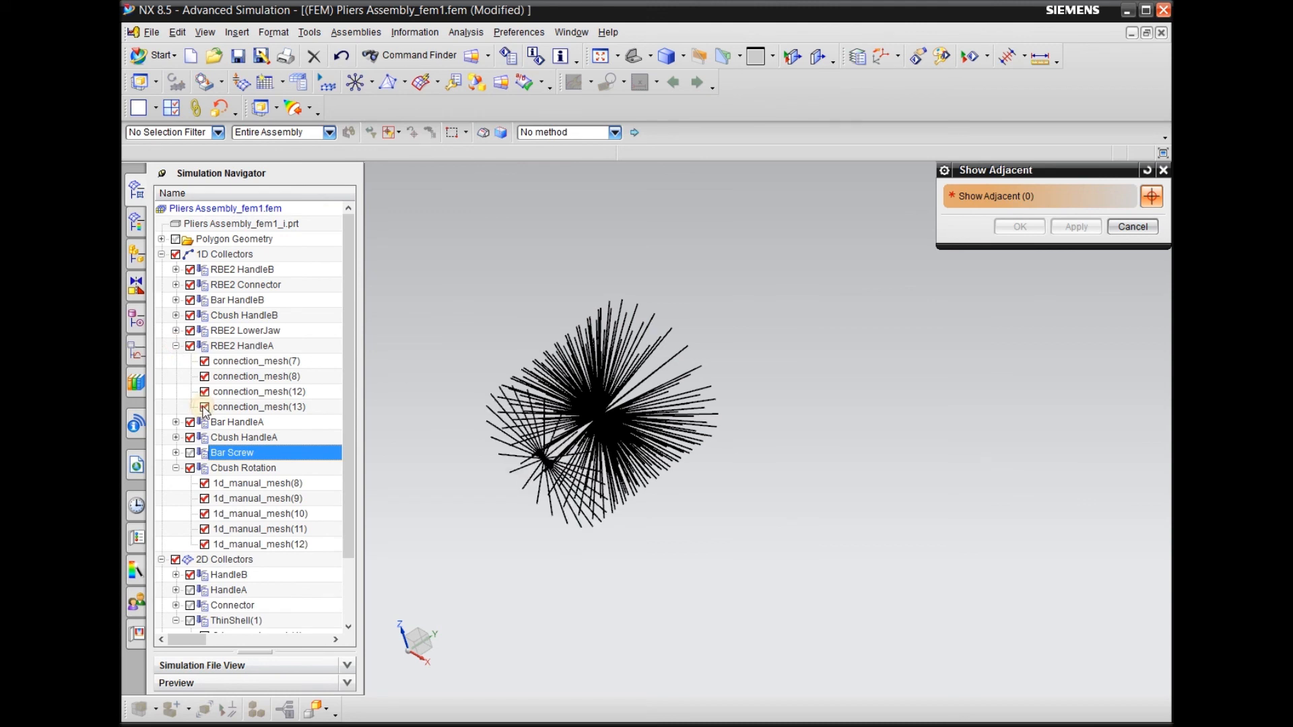
click(204, 392)
click(204, 362)
scroll(544, 378, down, 4)
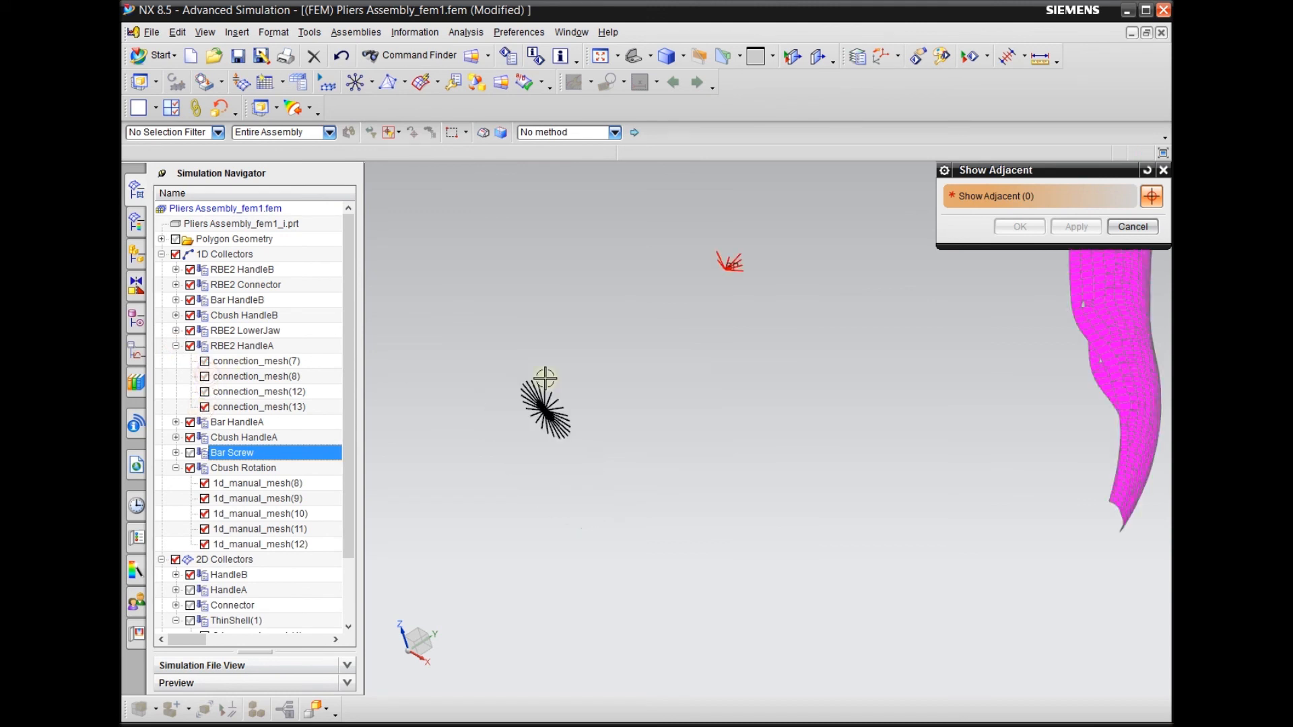
Examine the alignment of the remaining RBE2 HandleA connection with the magenta handle, and leave Show Adjacent
scroll(614, 445, down, 2)
scroll(526, 414, up, 5)
scroll(497, 476, down, 4)
middle_drag(652, 513, 619, 485)
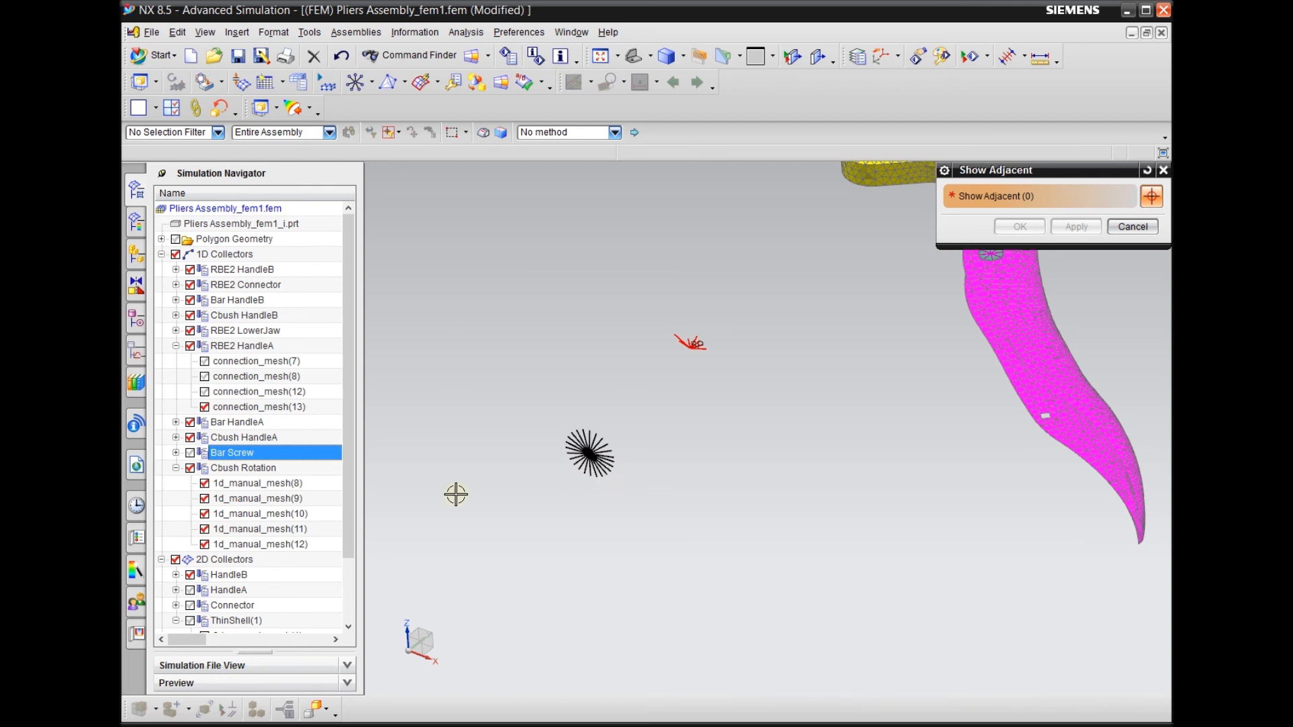
scroll(451, 494, up, 2)
scroll(436, 492, down, 4)
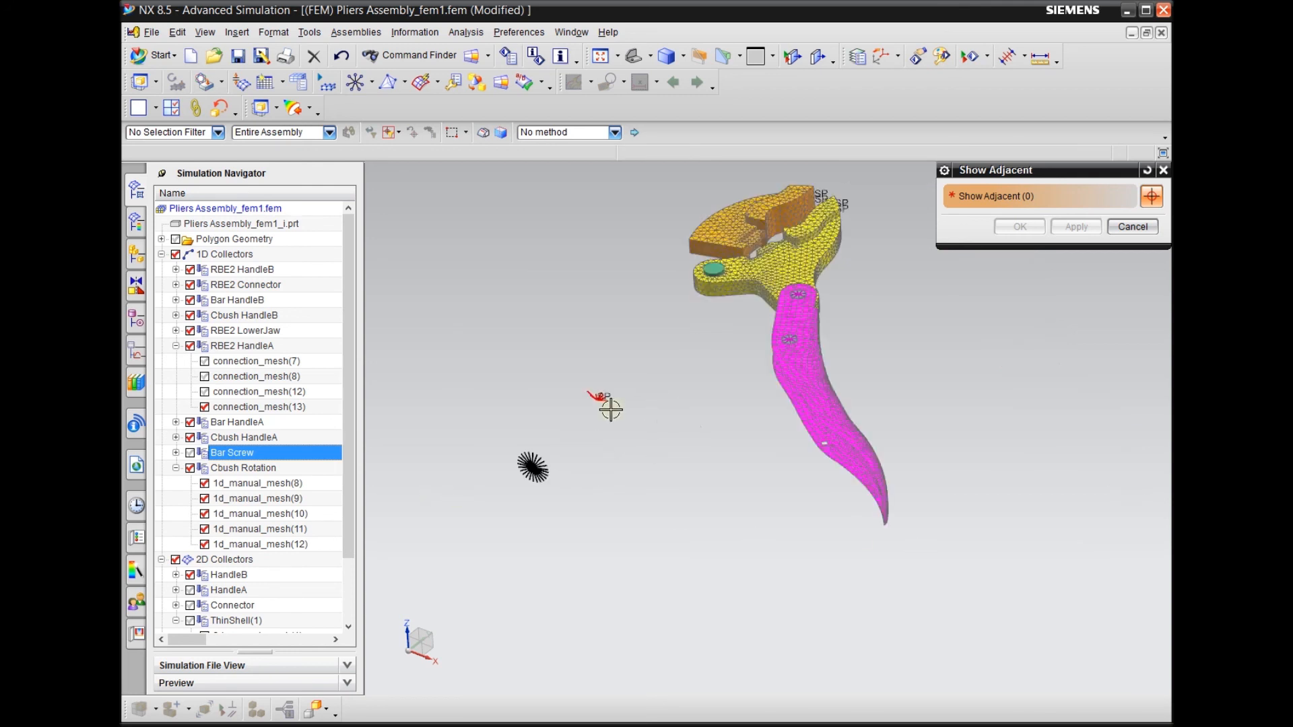
click(239, 34)
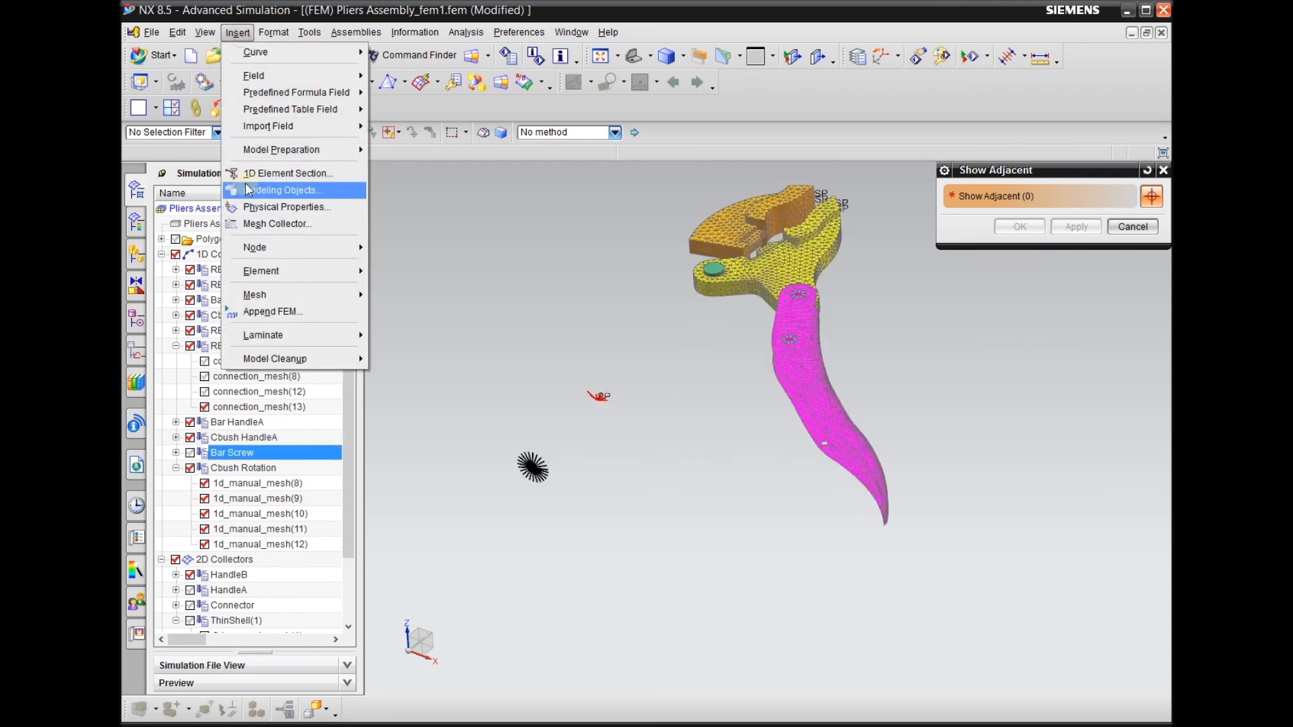
click(1162, 170)
click(1163, 170)
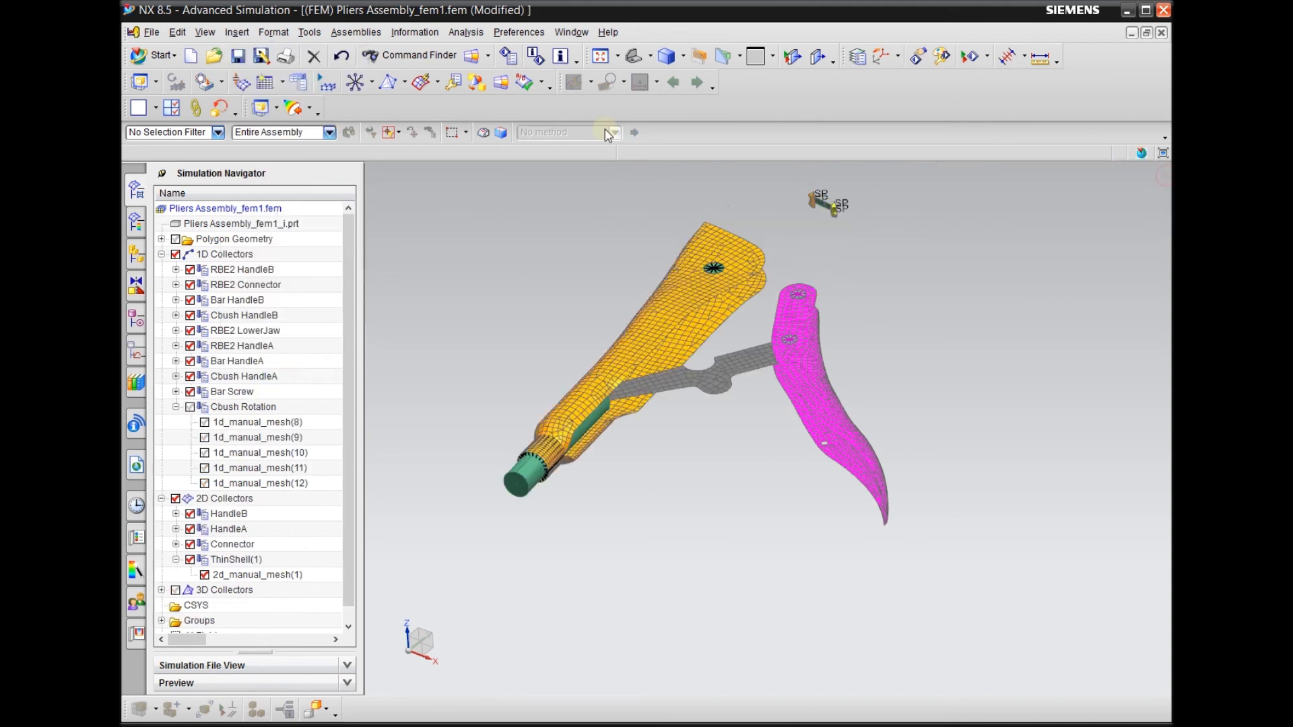
Start a new coordinate system with Cartesian output, defined by Z-axis, X-axis and origin
click(238, 32)
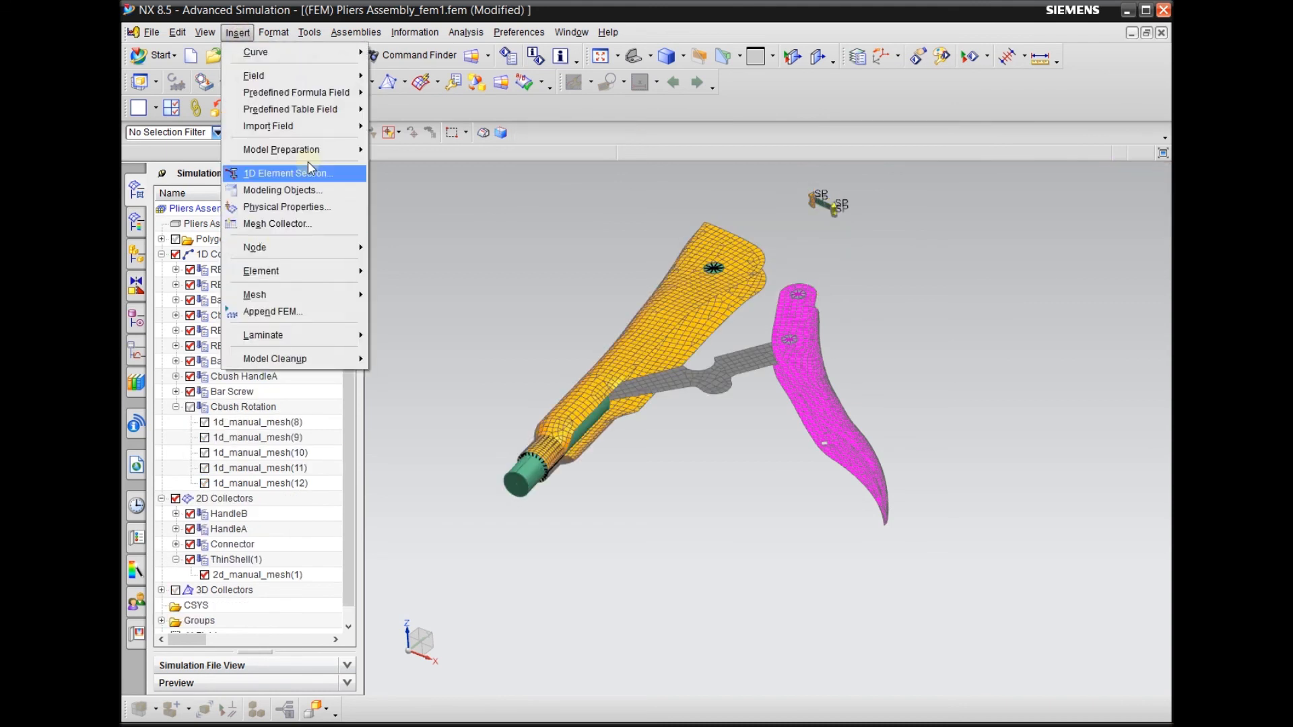
mouse_move(313, 151)
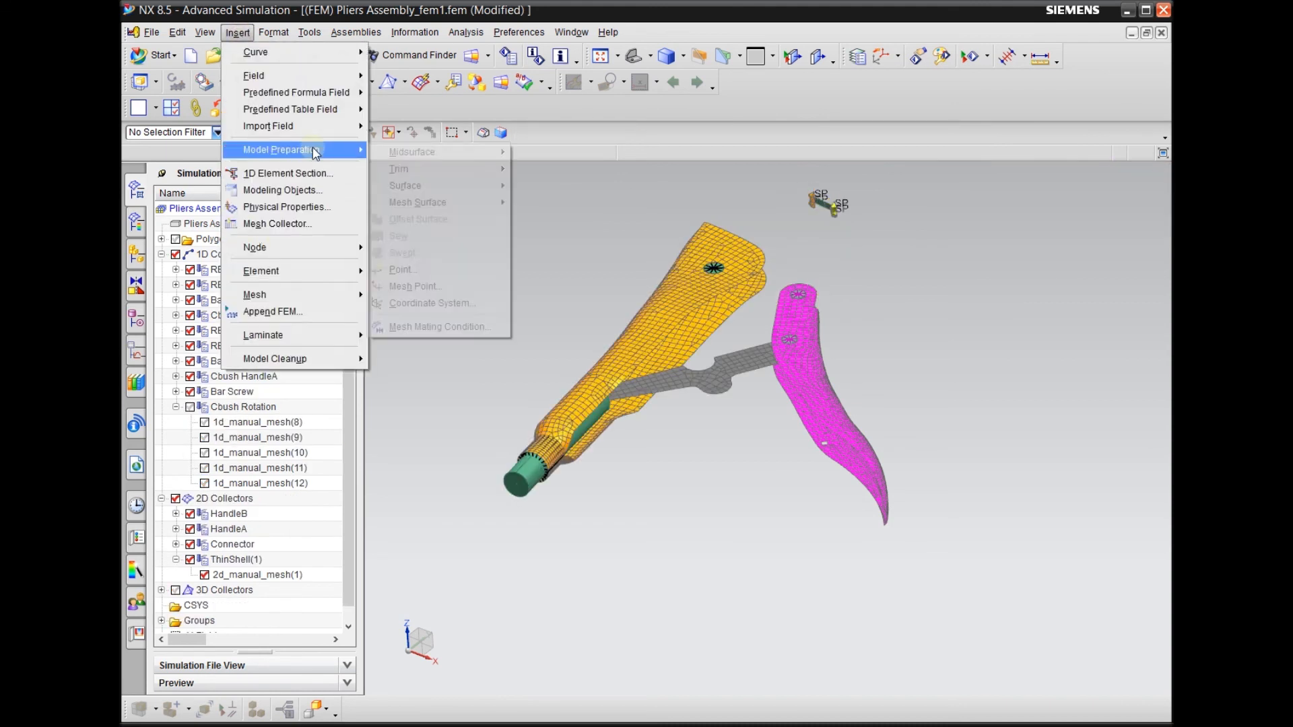
click(431, 304)
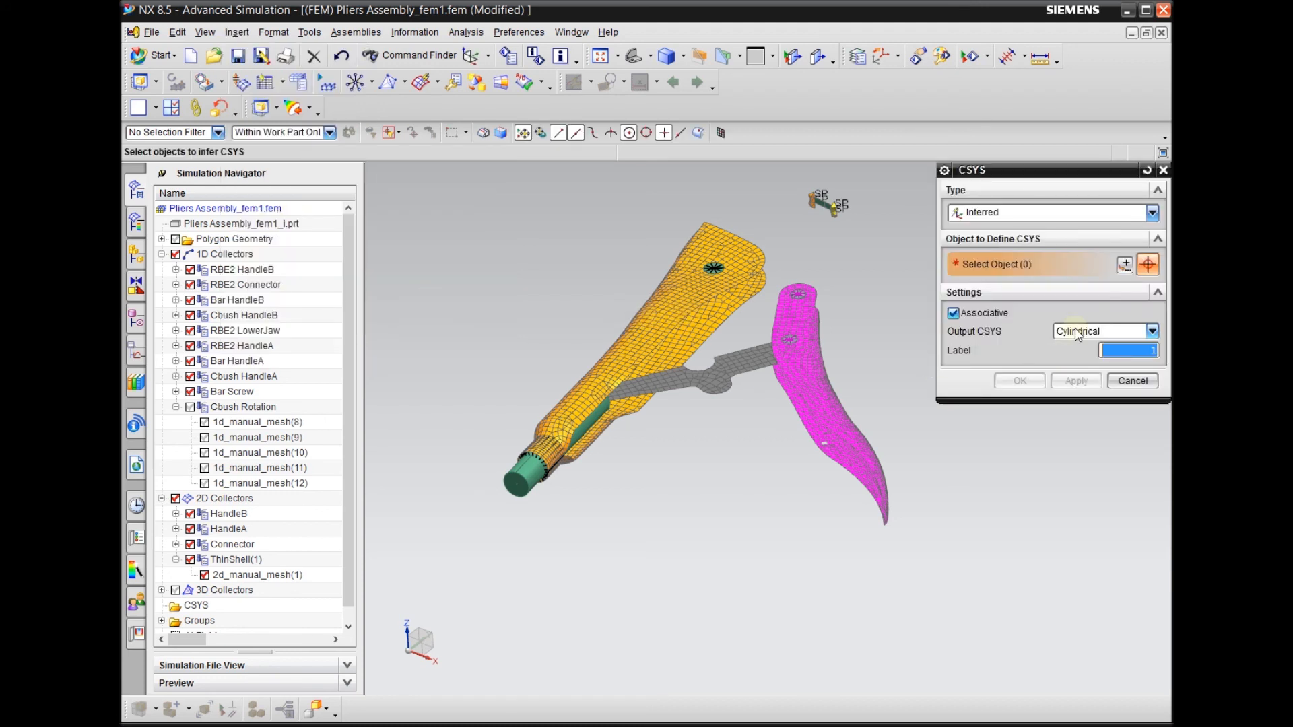
click(1077, 332)
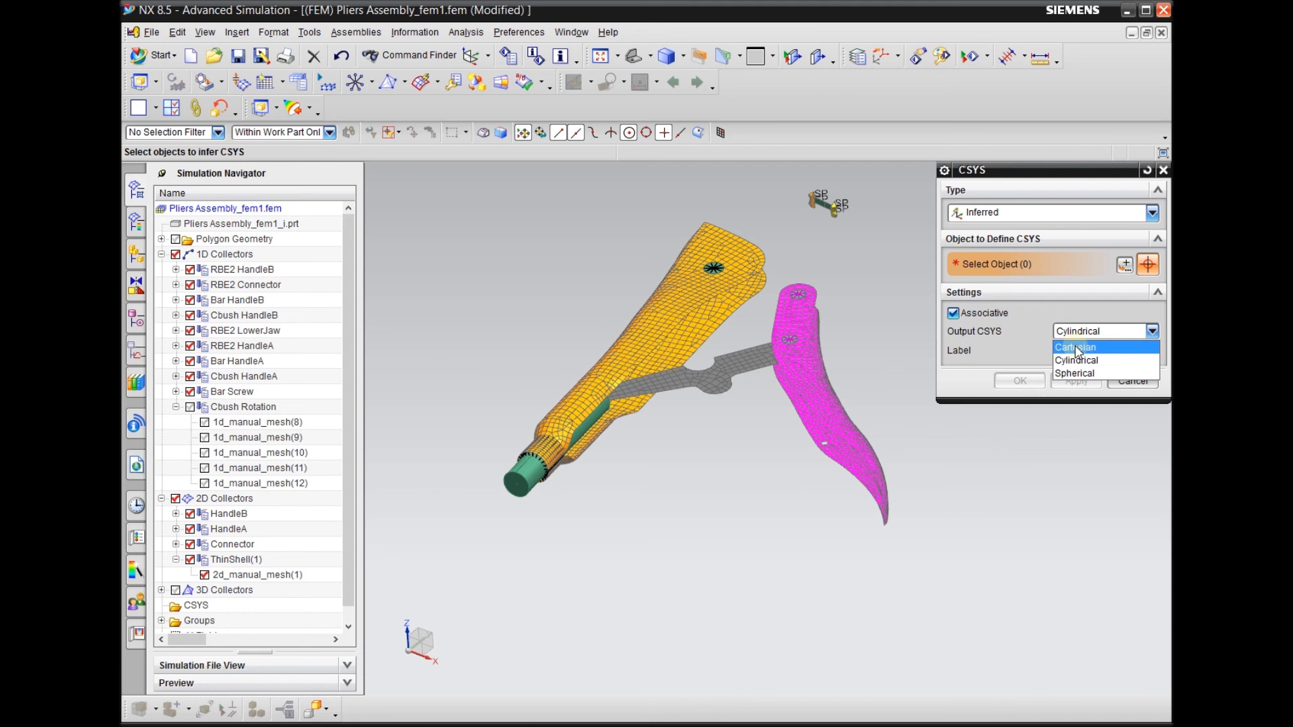
click(1076, 348)
click(1012, 220)
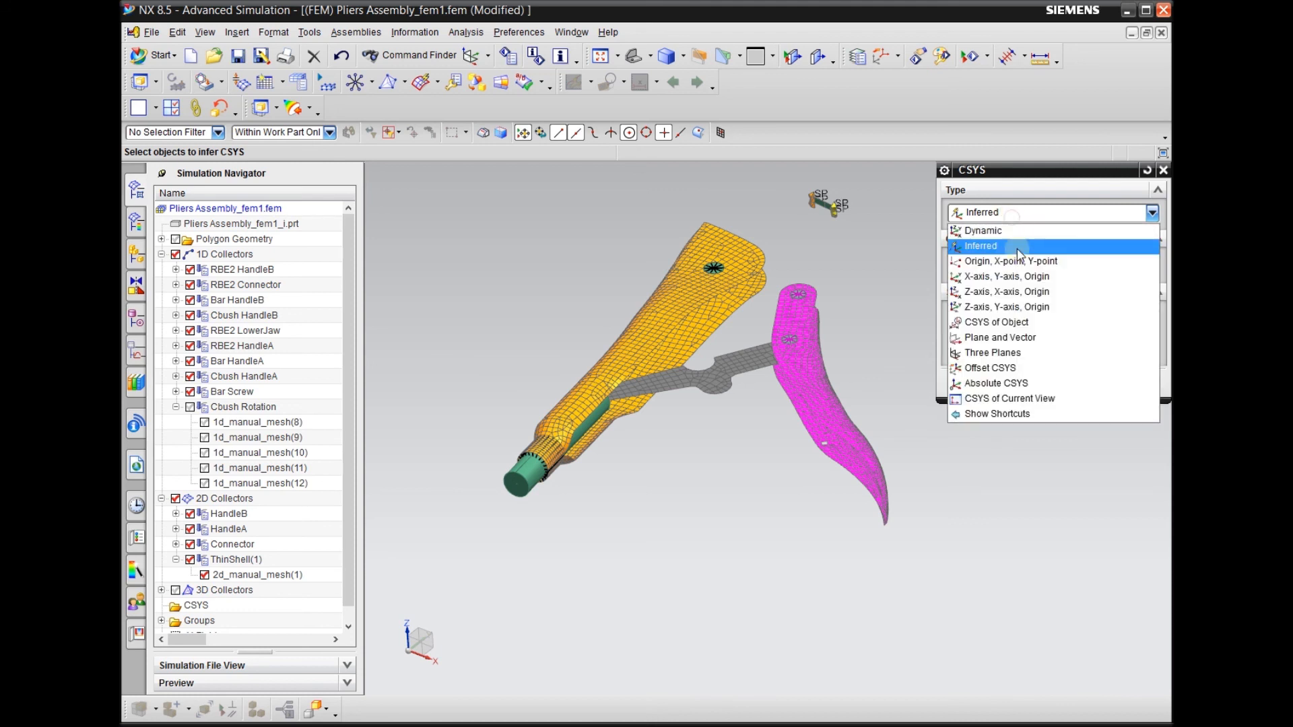
click(1008, 294)
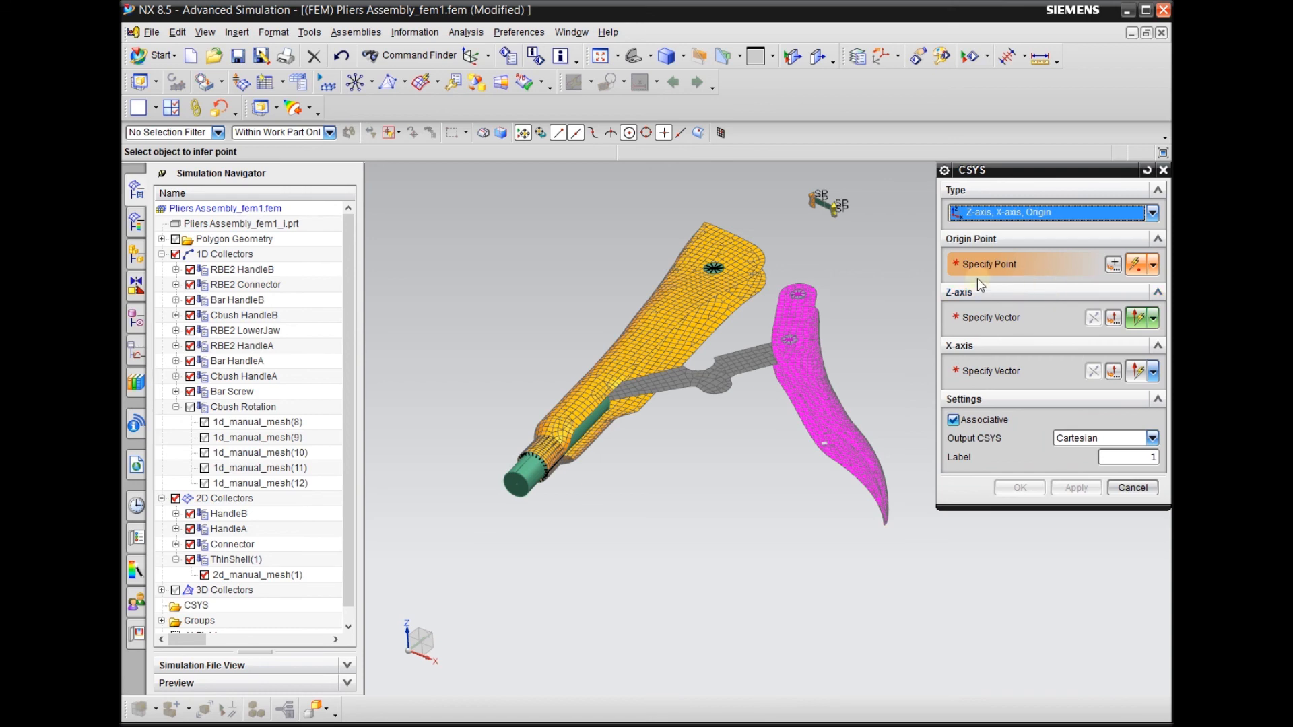
Hide the Bar Screw collector, the HandleA 2D collector and connection_mesh(12) of RBE2 HandleA to expose the RBE2 centre node
scroll(753, 395, up, 4)
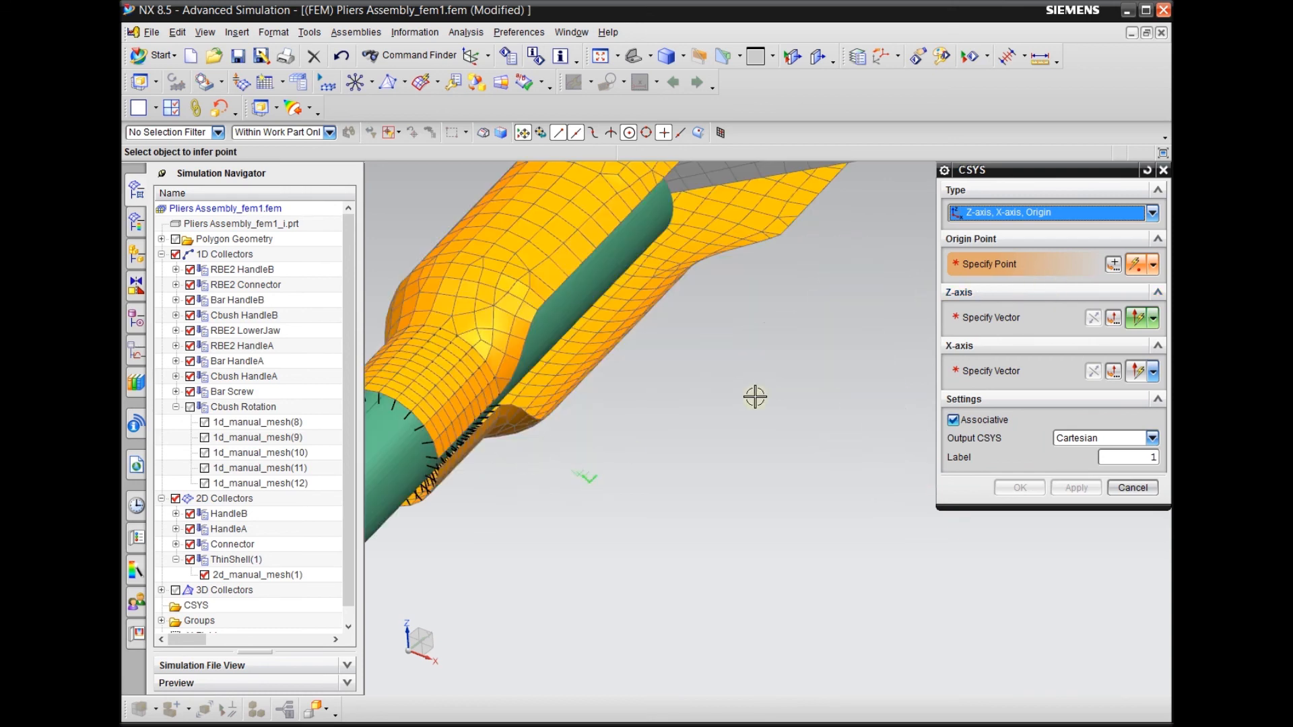
scroll(773, 393, down, 2)
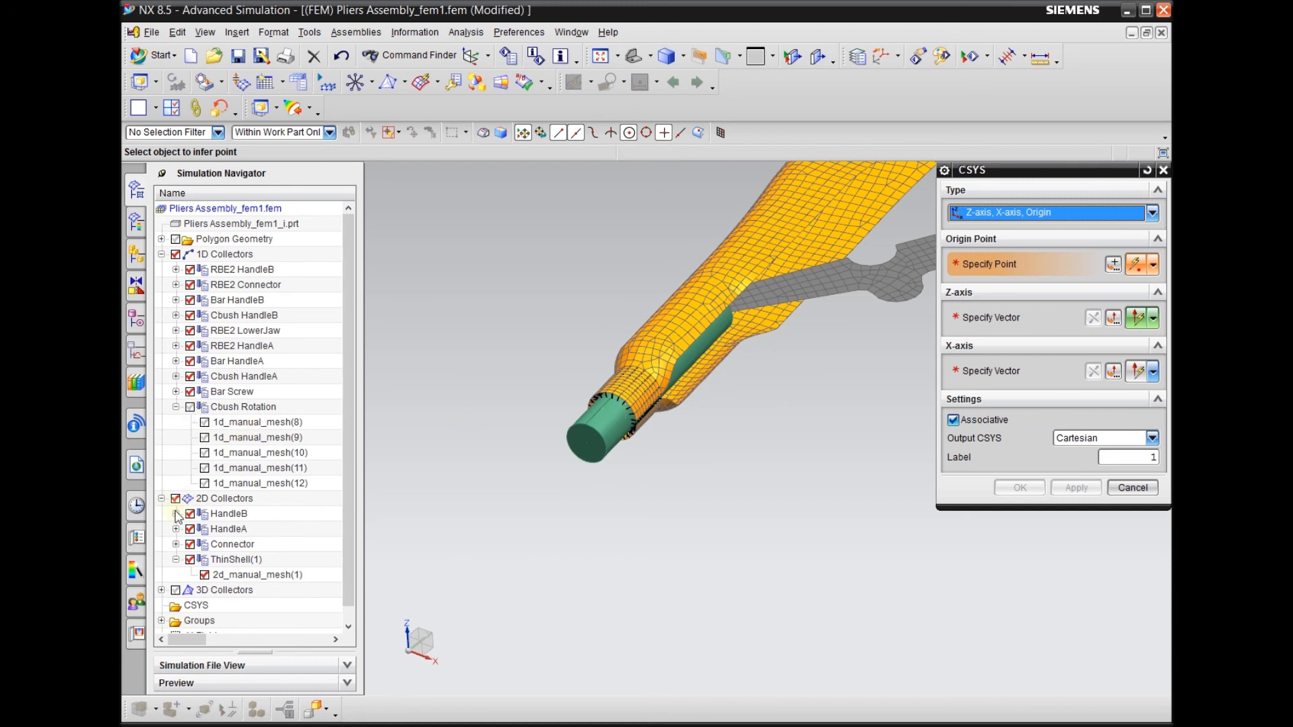
scroll(448, 472, down, 1)
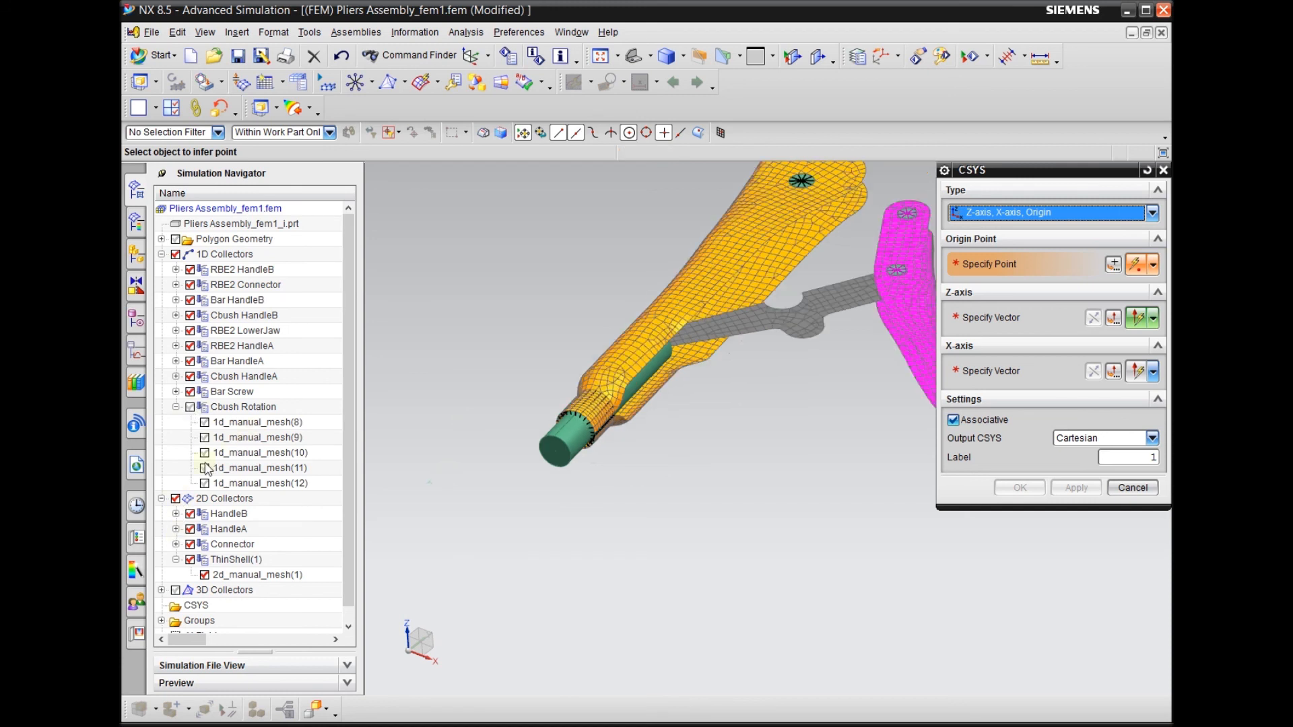
click(189, 394)
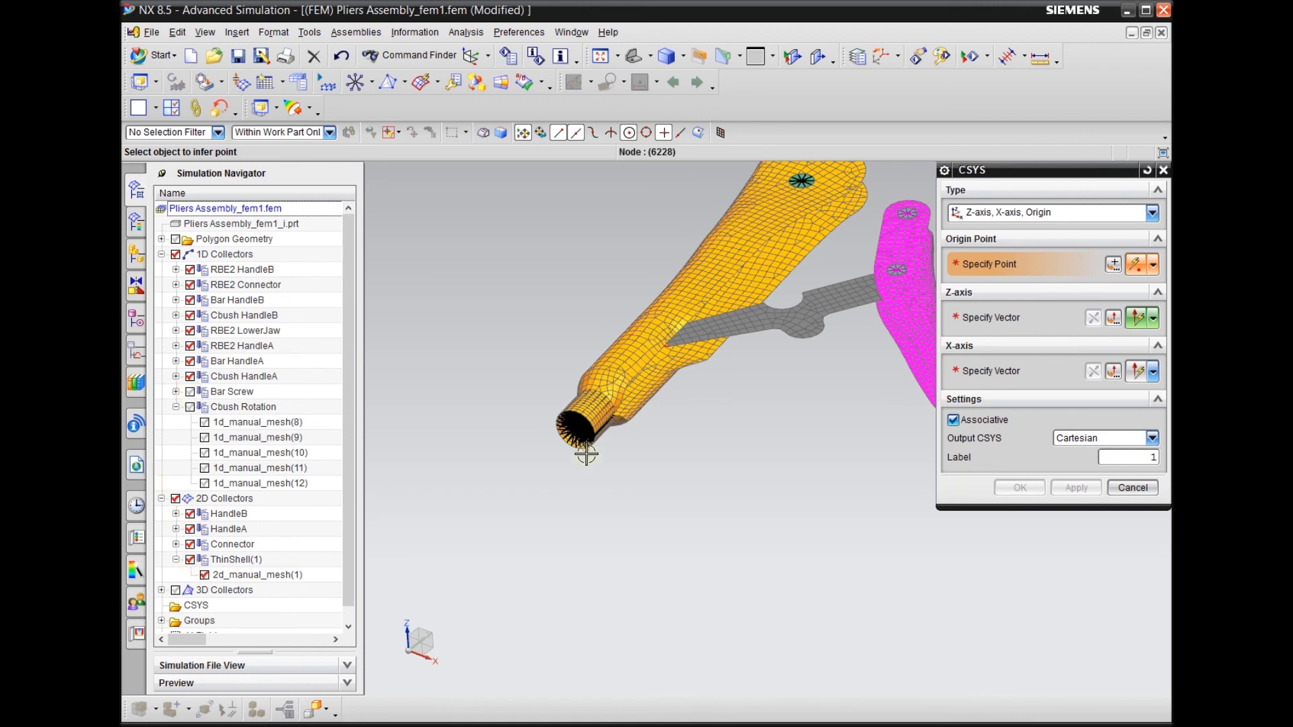
click(190, 529)
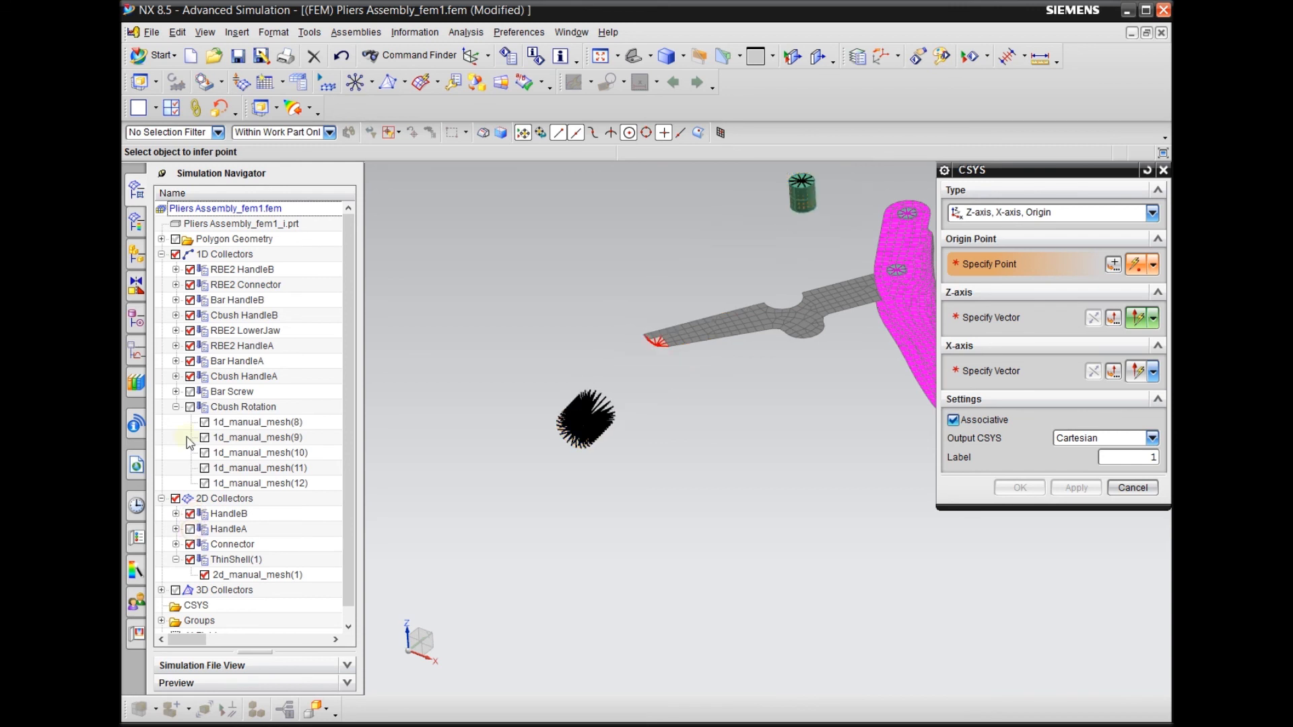
click(176, 346)
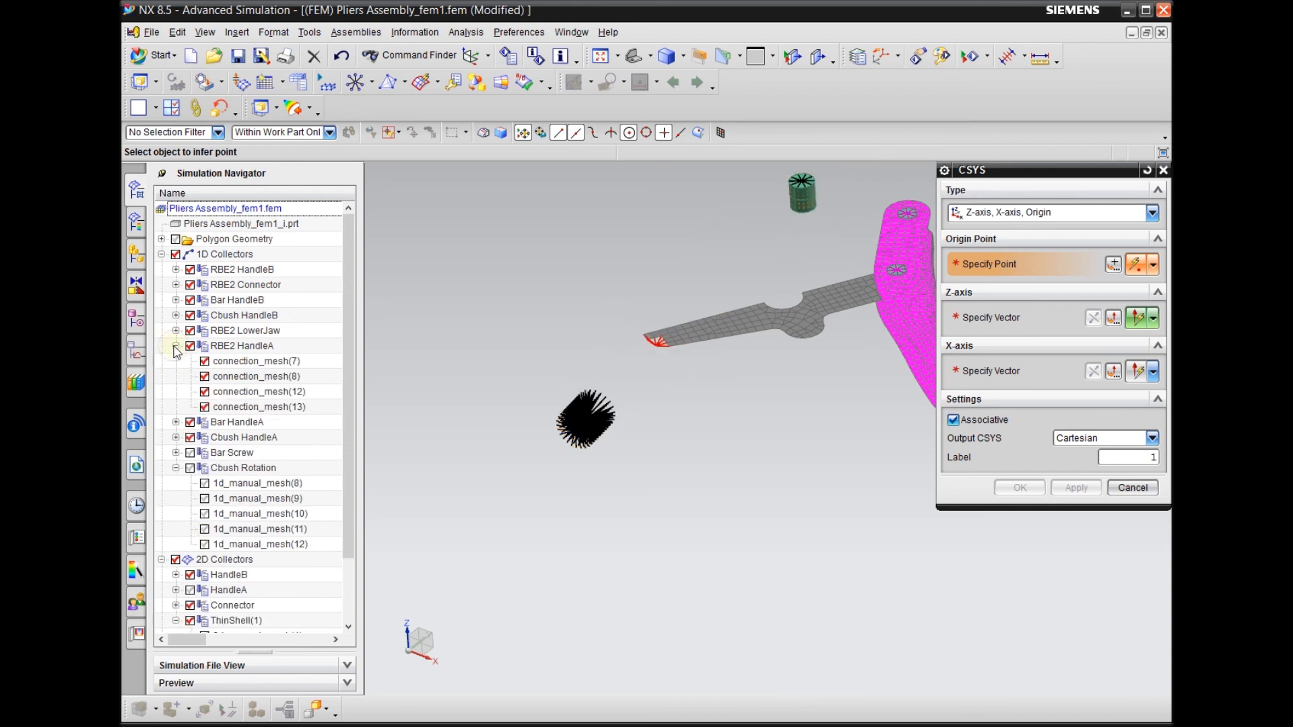
click(204, 392)
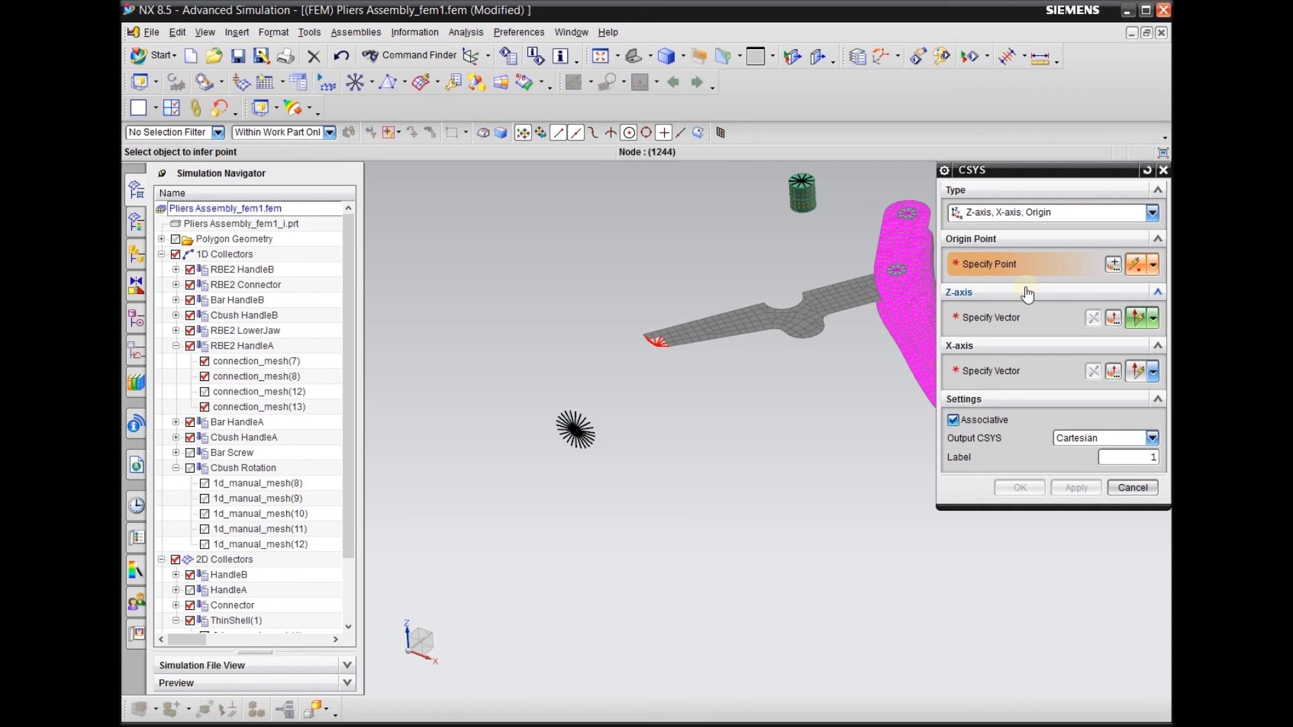
Place the coordinate system's origin at the RBE2 centre node at the screw end and orient its Z-axis along the vertical Z direction
scroll(586, 431, up, 3)
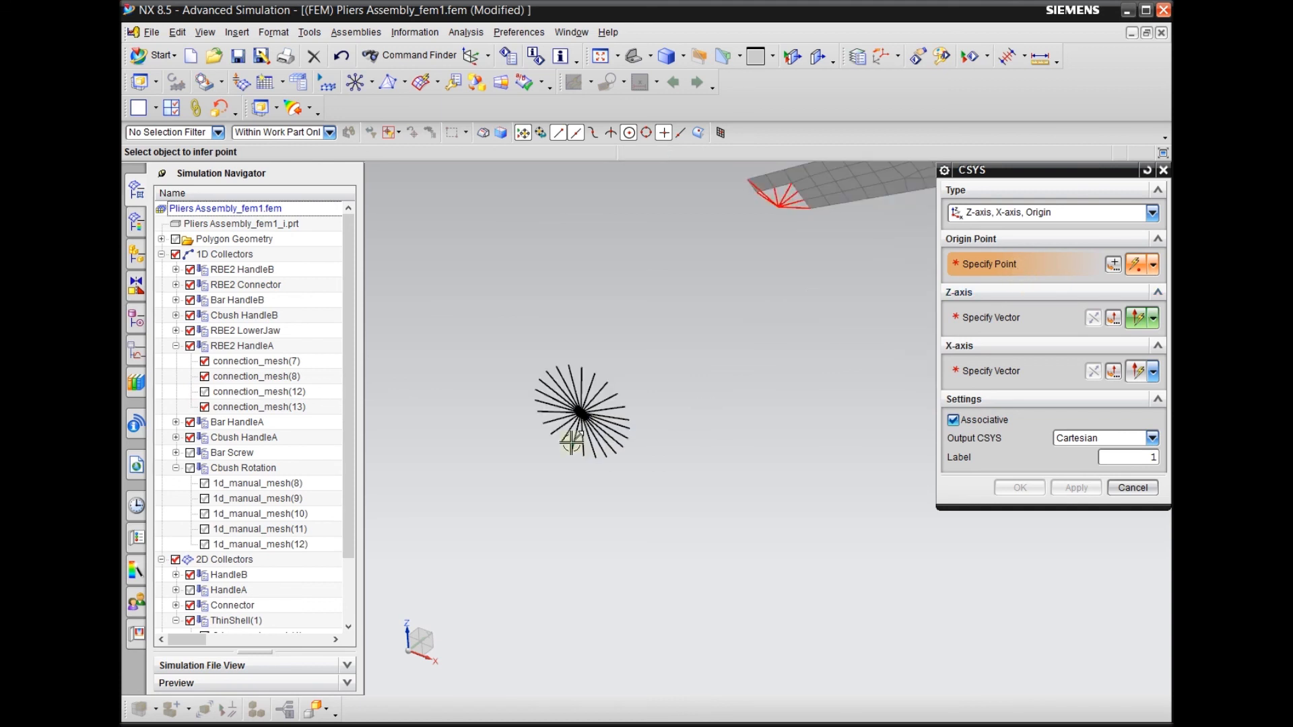
scroll(591, 421, up, 2)
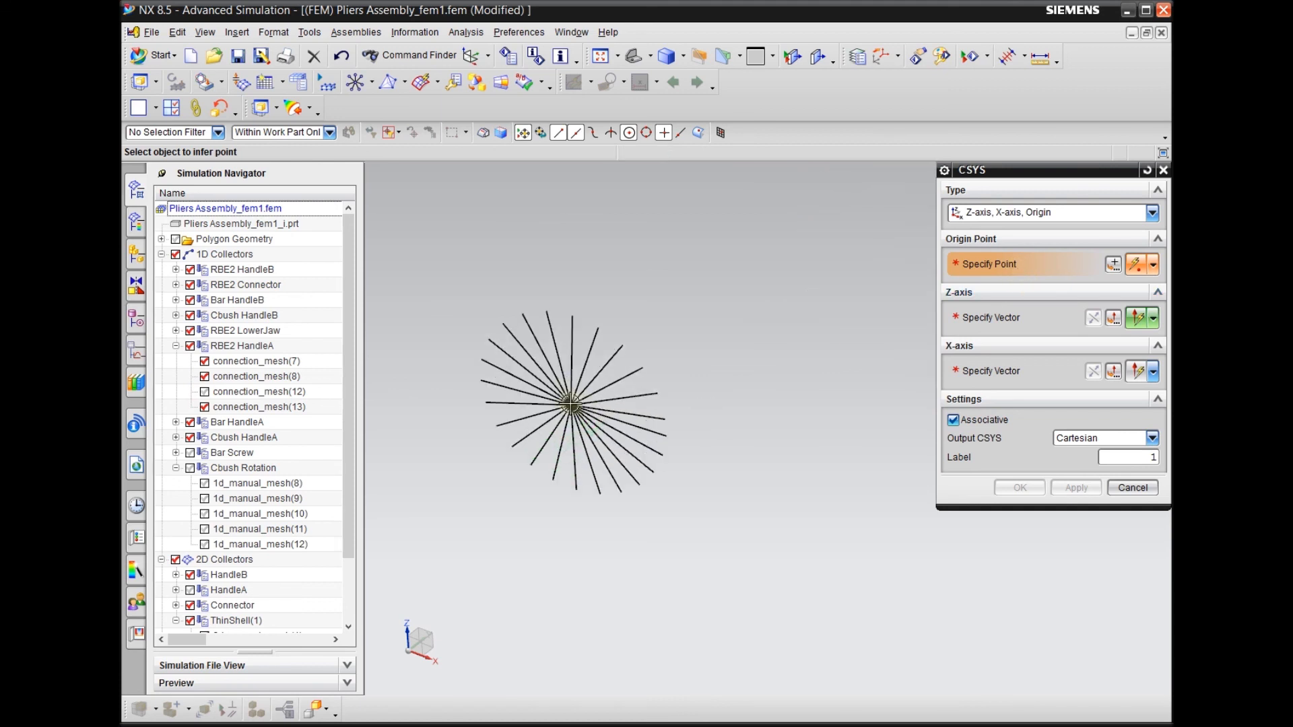
click(591, 421)
scroll(494, 441, down, 3)
scroll(493, 441, down, 3)
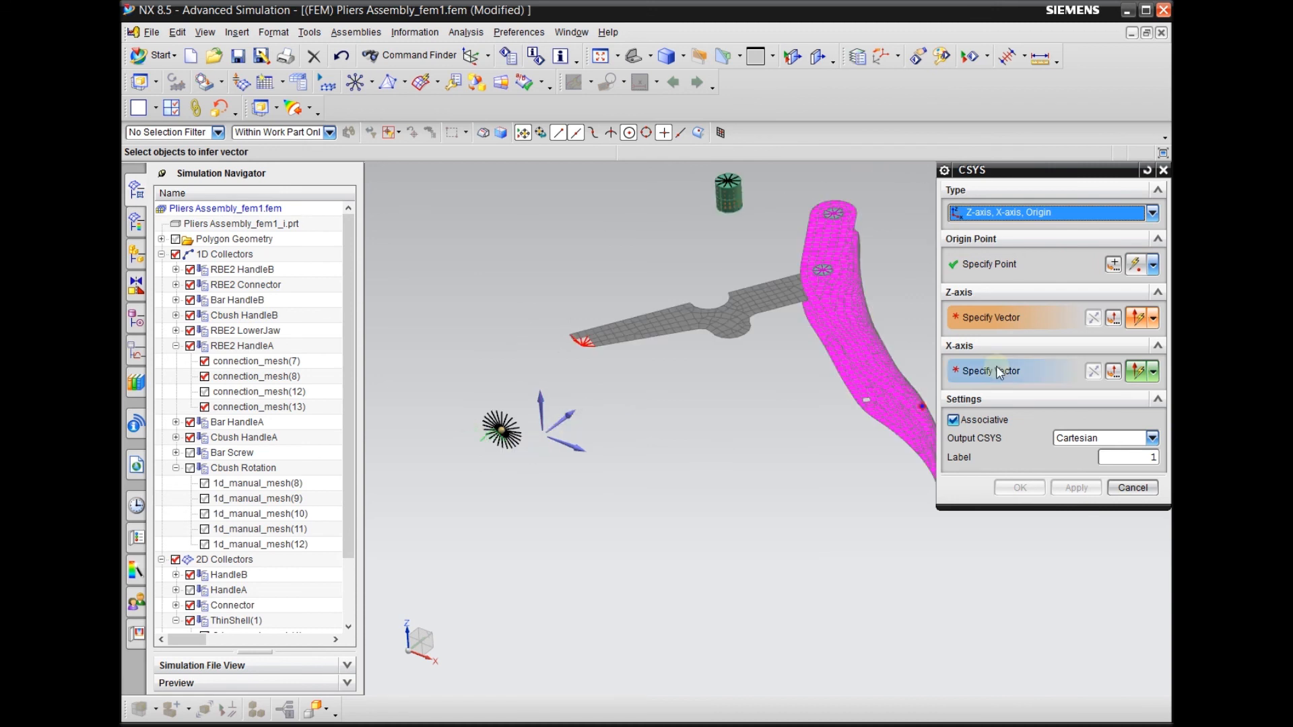
click(542, 398)
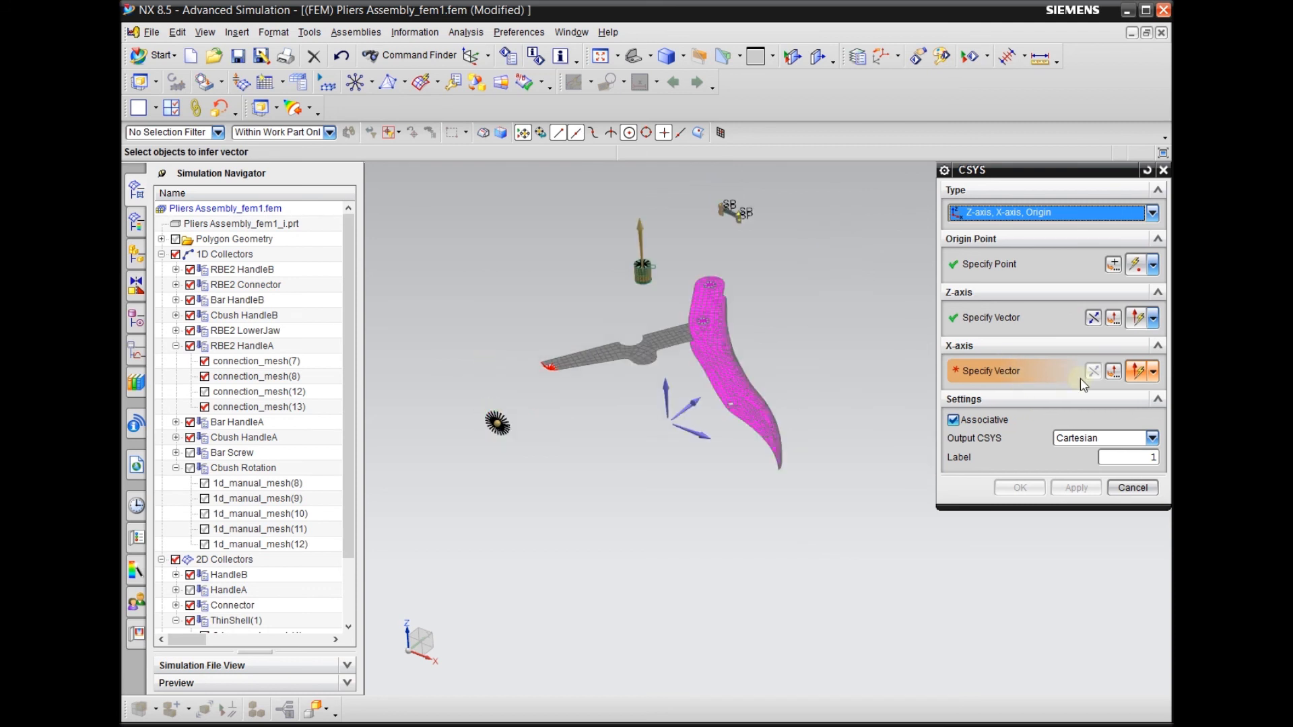
Define the X-axis with a Two Points vector starting at the RBE2 centre node at the screw end
click(1114, 372)
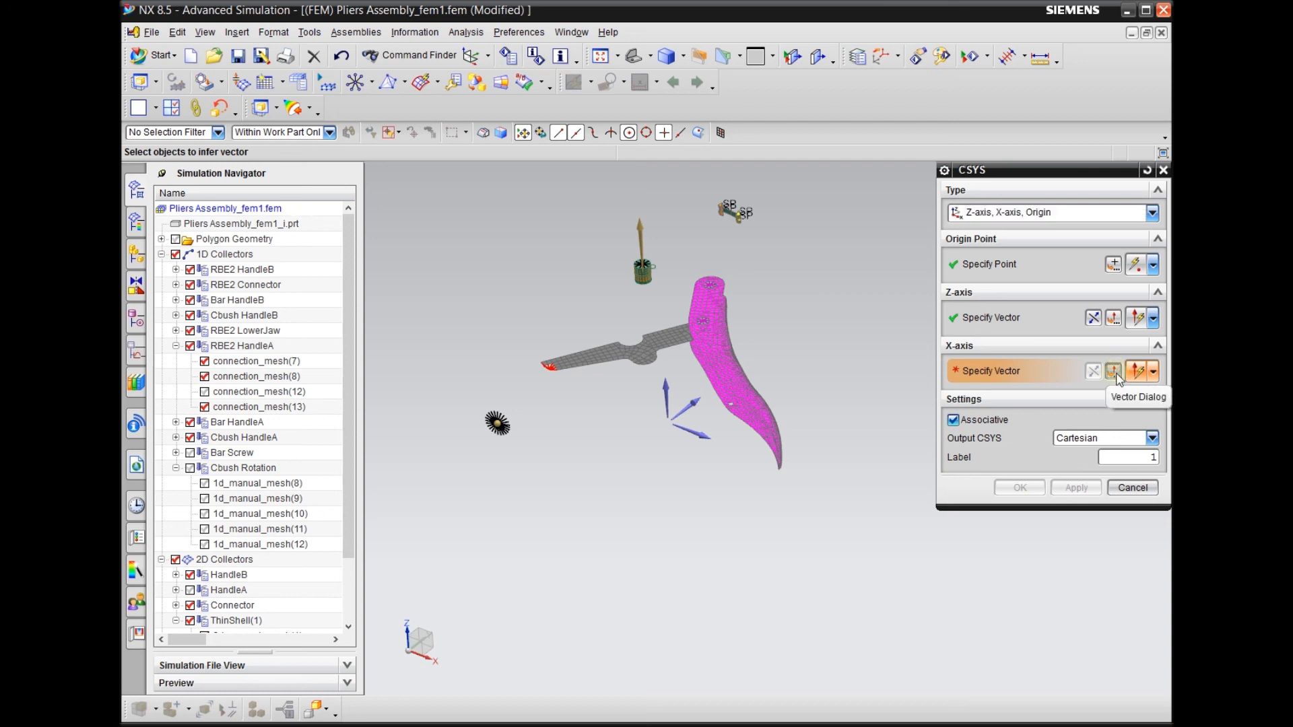
click(1017, 212)
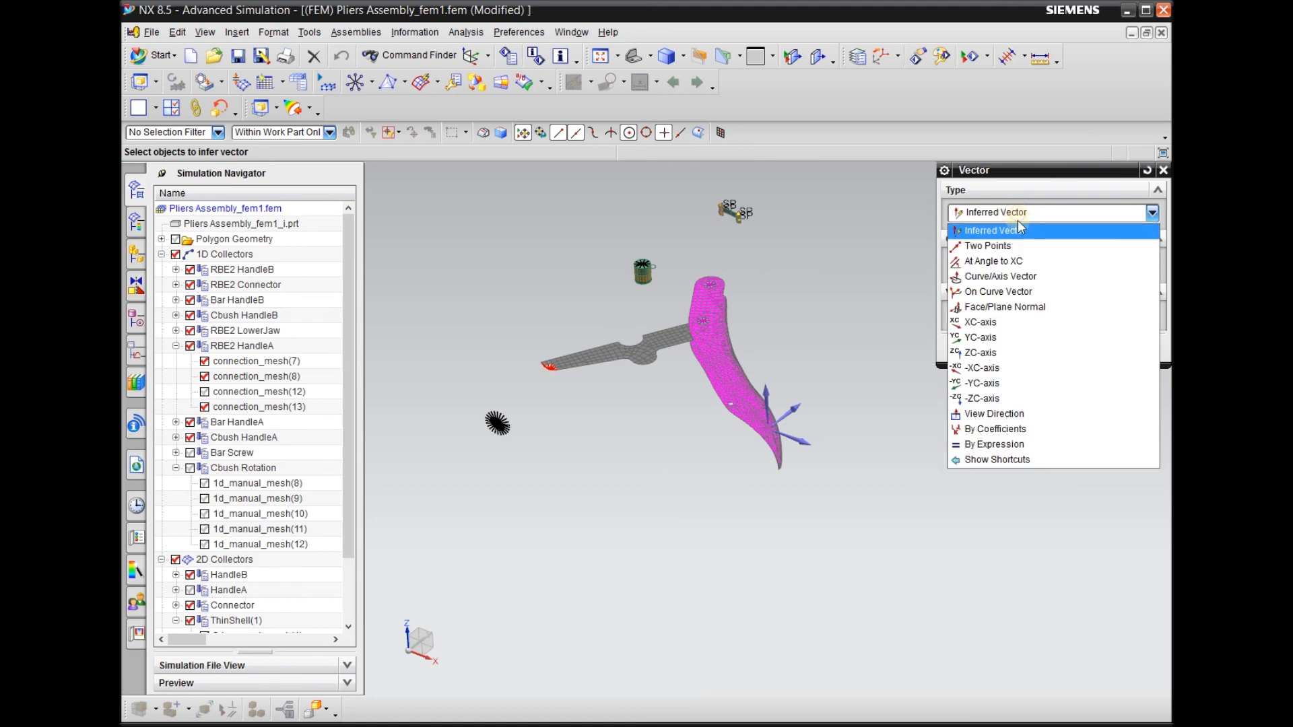
click(981, 249)
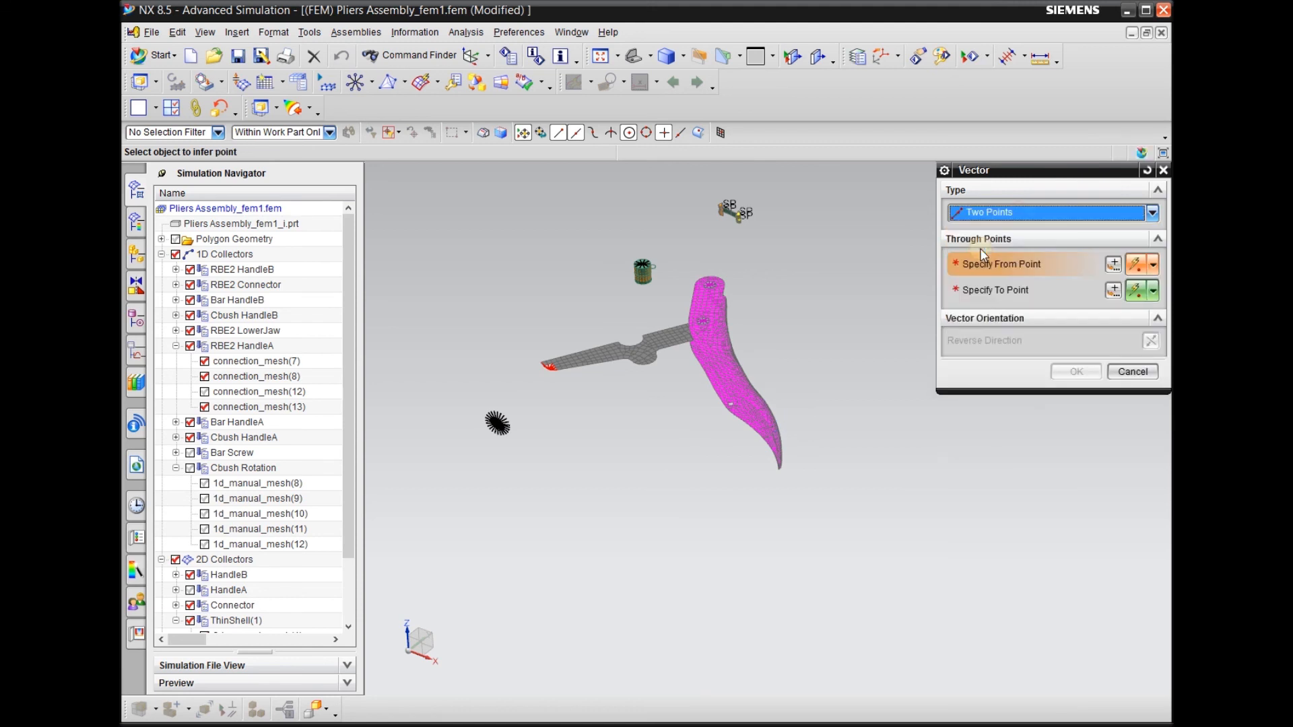
scroll(501, 408, up, 5)
scroll(502, 407, up, 2)
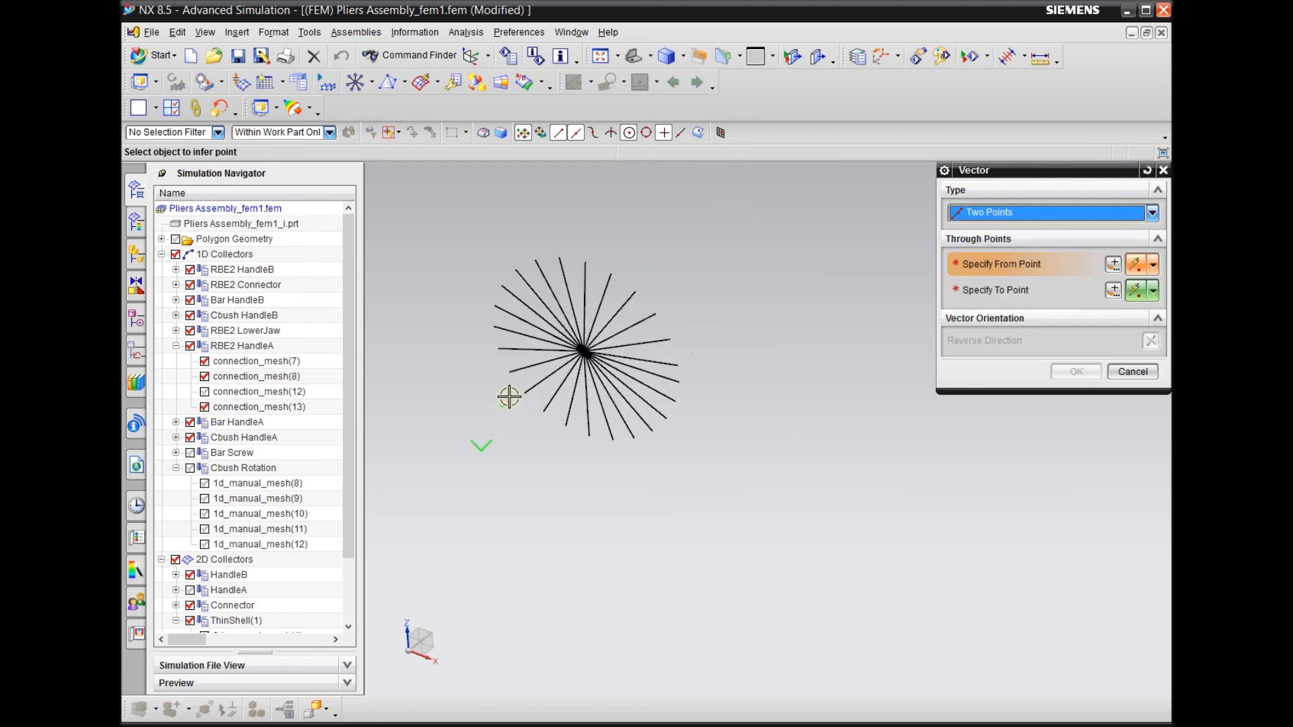
click(583, 351)
scroll(447, 441, down, 4)
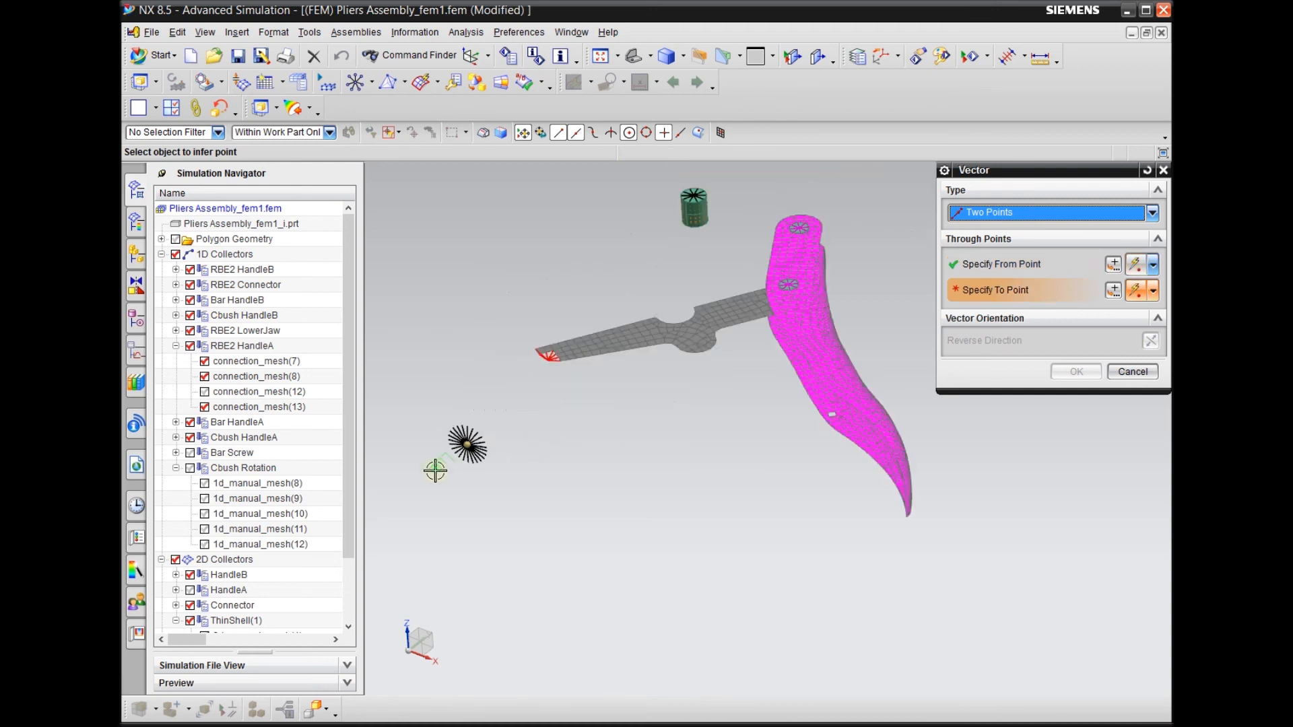
Specify the X-axis vector's end point at the middle node on the edge of the magenta handle's tip
scroll(854, 540, up, 4)
middle_drag(952, 527, 882, 526)
scroll(794, 472, up, 2)
scroll(675, 464, up, 2)
middle_drag(675, 465, 716, 470)
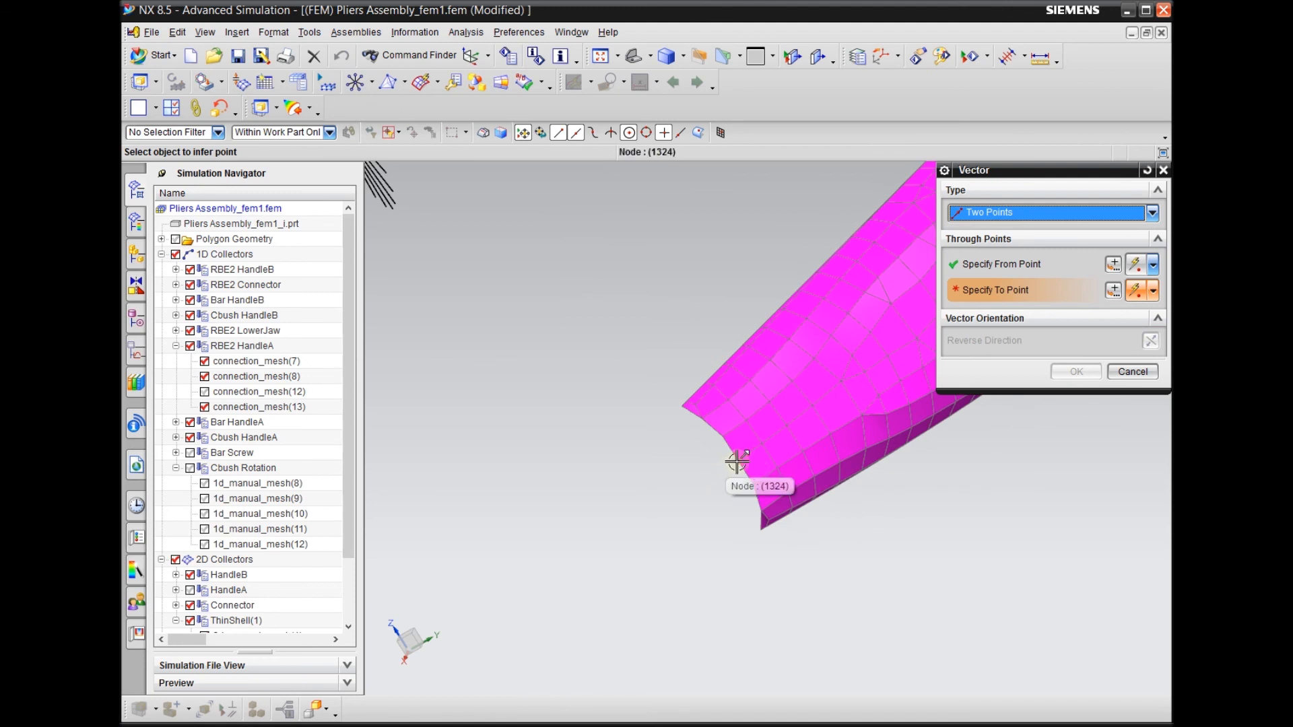
click(737, 463)
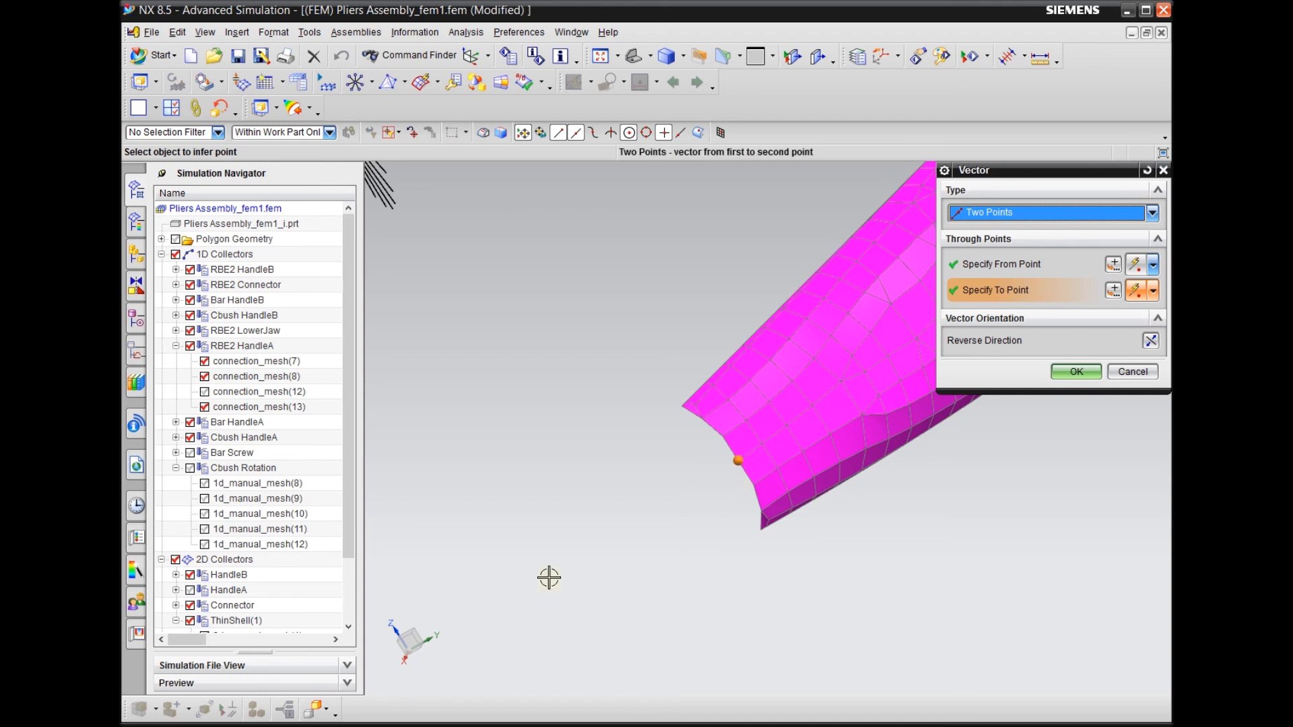
Set the ZC coordinate of the X-axis vector's end point to 0 in
click(1116, 292)
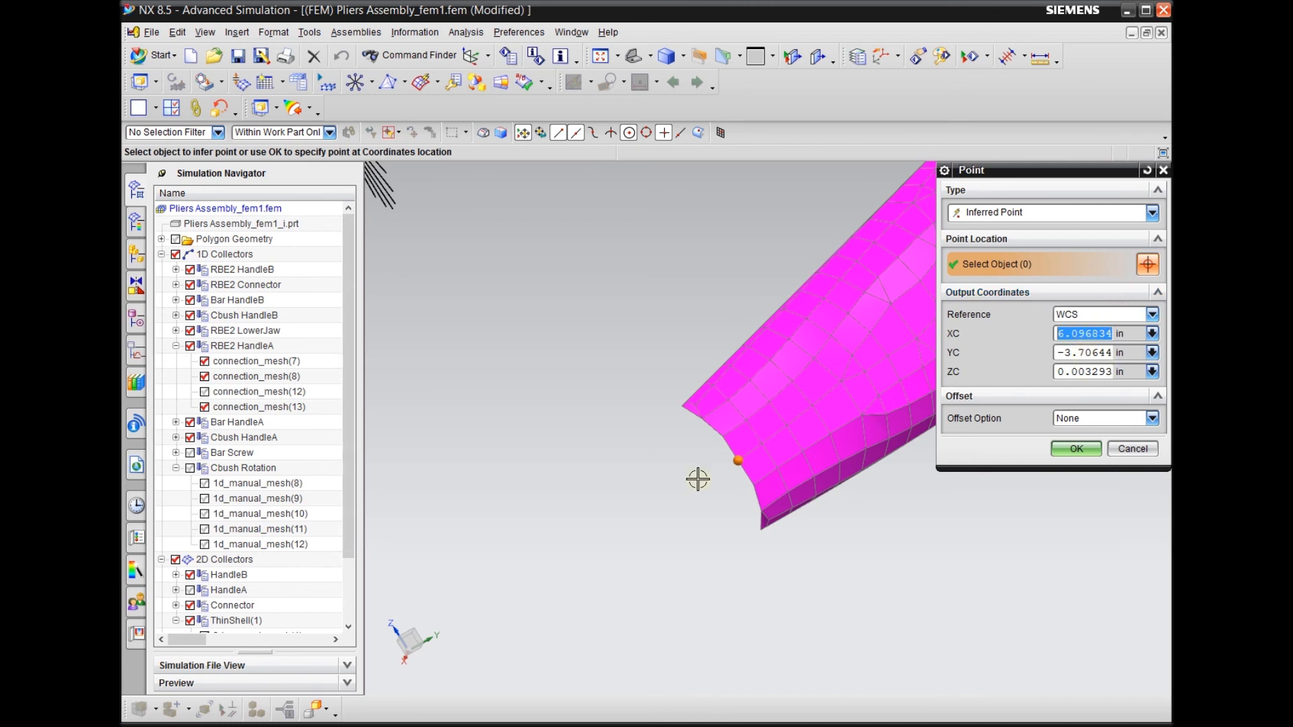
click(1088, 373)
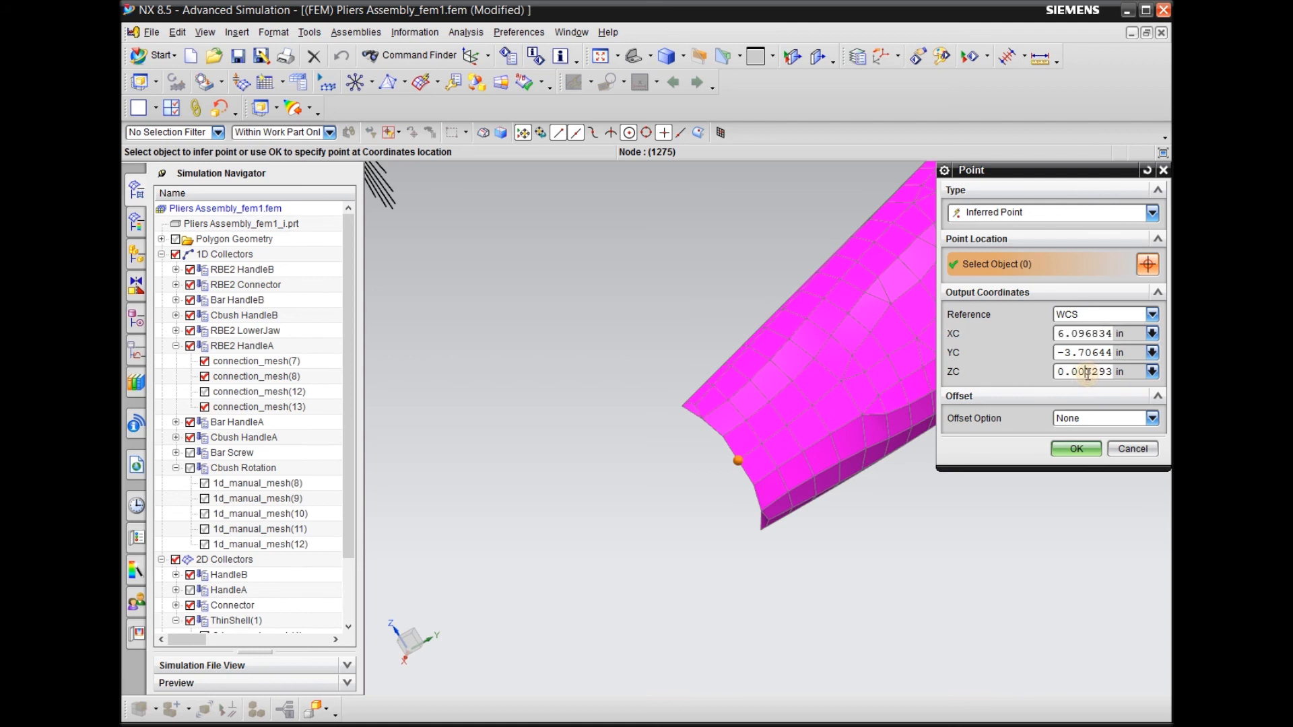
double_click(1088, 373)
text(0)
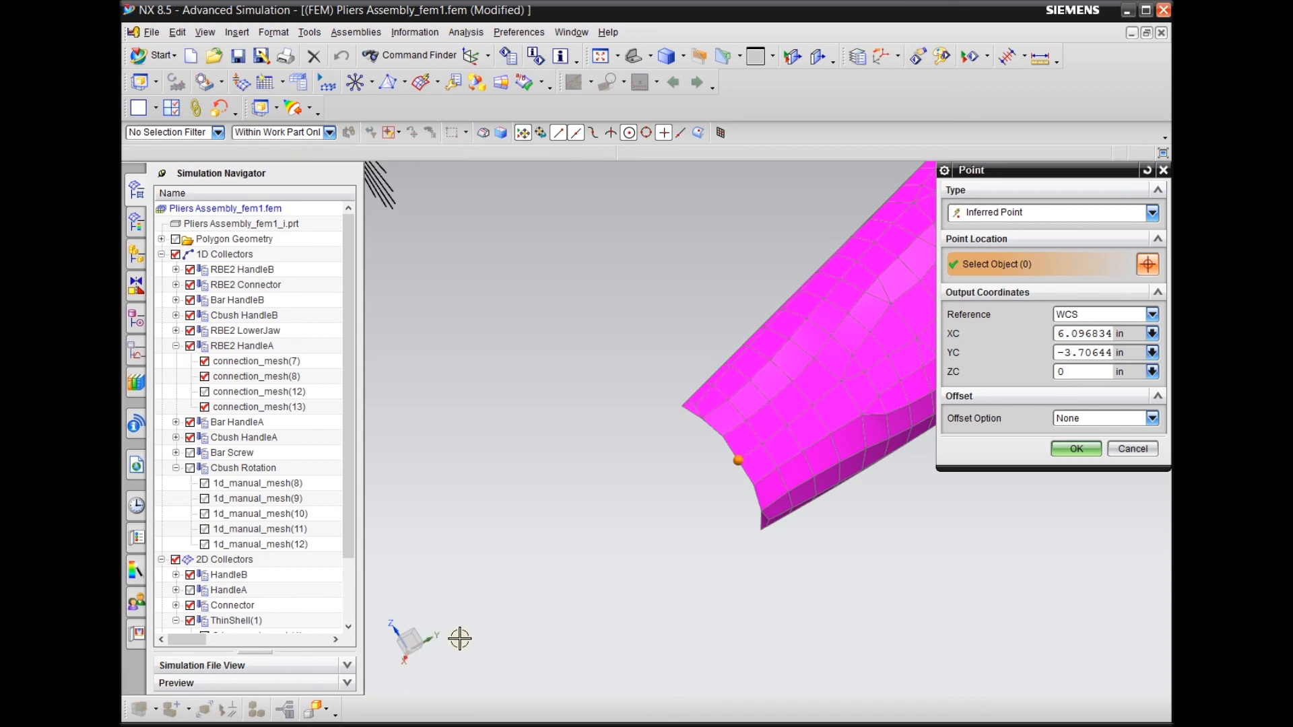
Accept the X-axis vector's end point and create the associative Cartesian coordinate system with label 1
click(1085, 450)
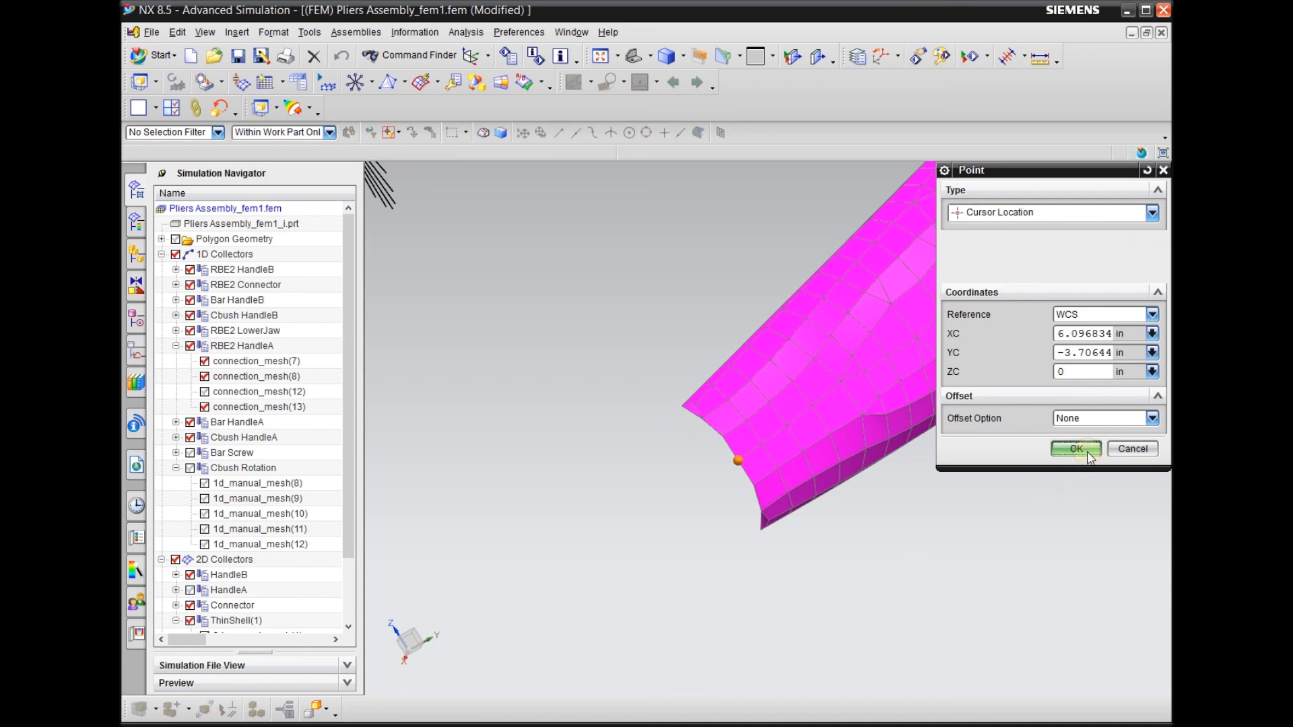
click(1076, 372)
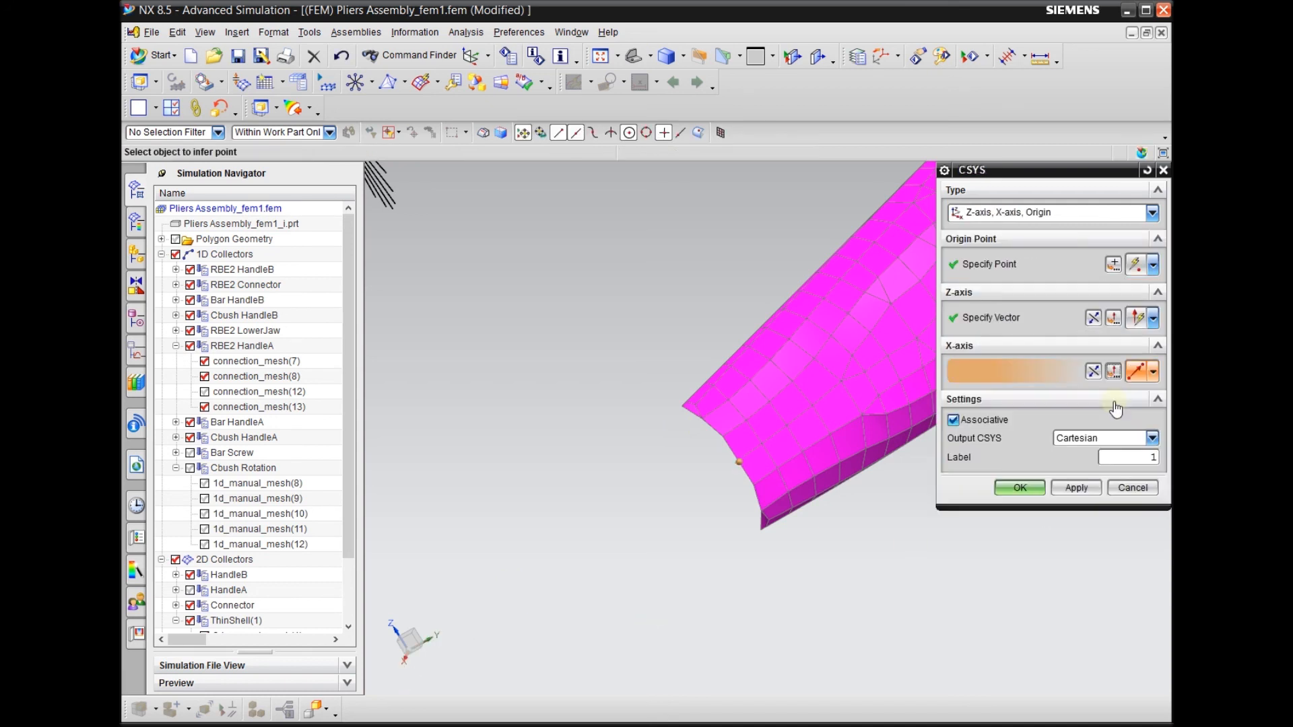
scroll(675, 370, down, 2)
middle_drag(605, 404, 626, 409)
scroll(859, 507, up, 4)
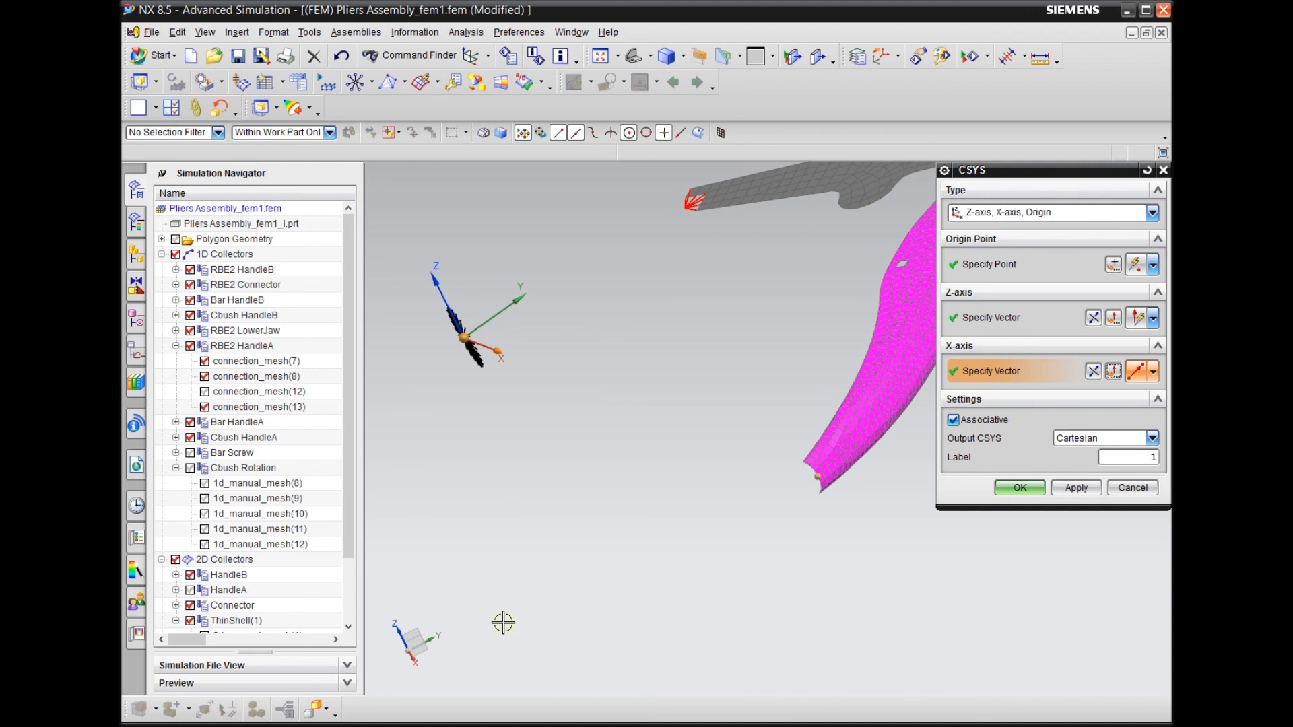
scroll(511, 586, up, 2)
scroll(559, 448, down, 2)
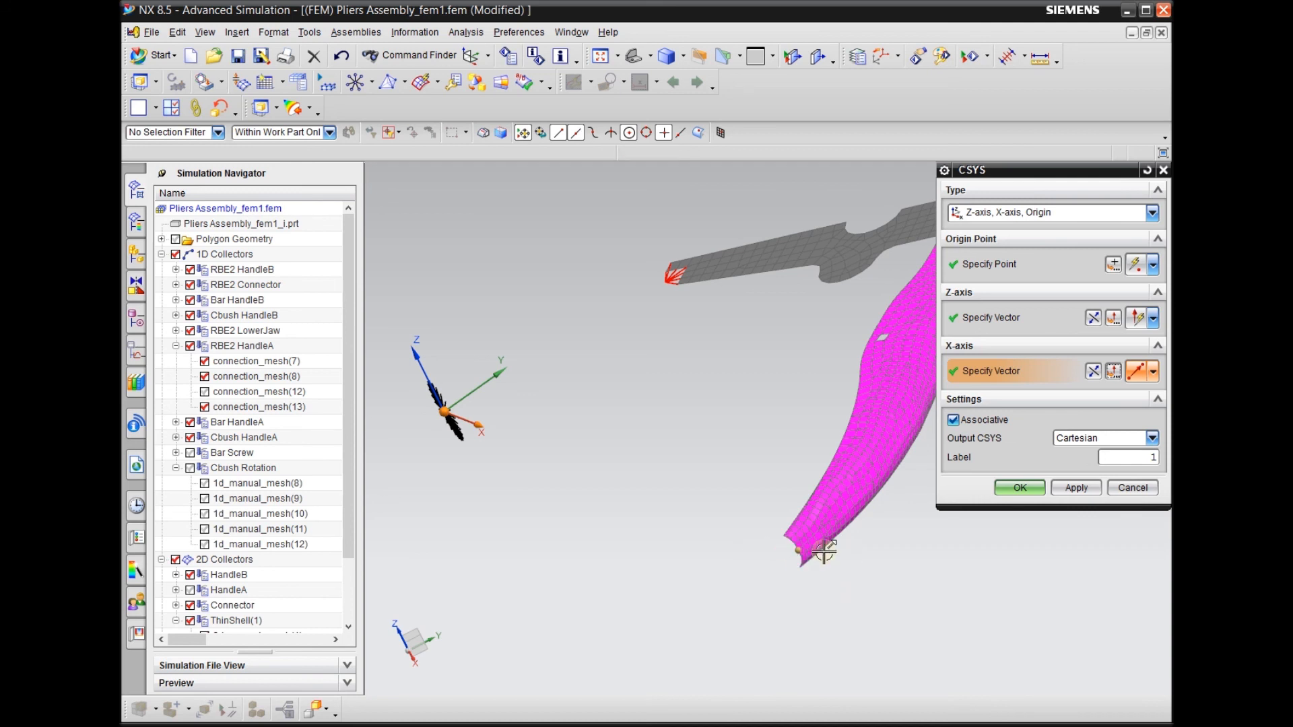
middle_drag(597, 484, 617, 564)
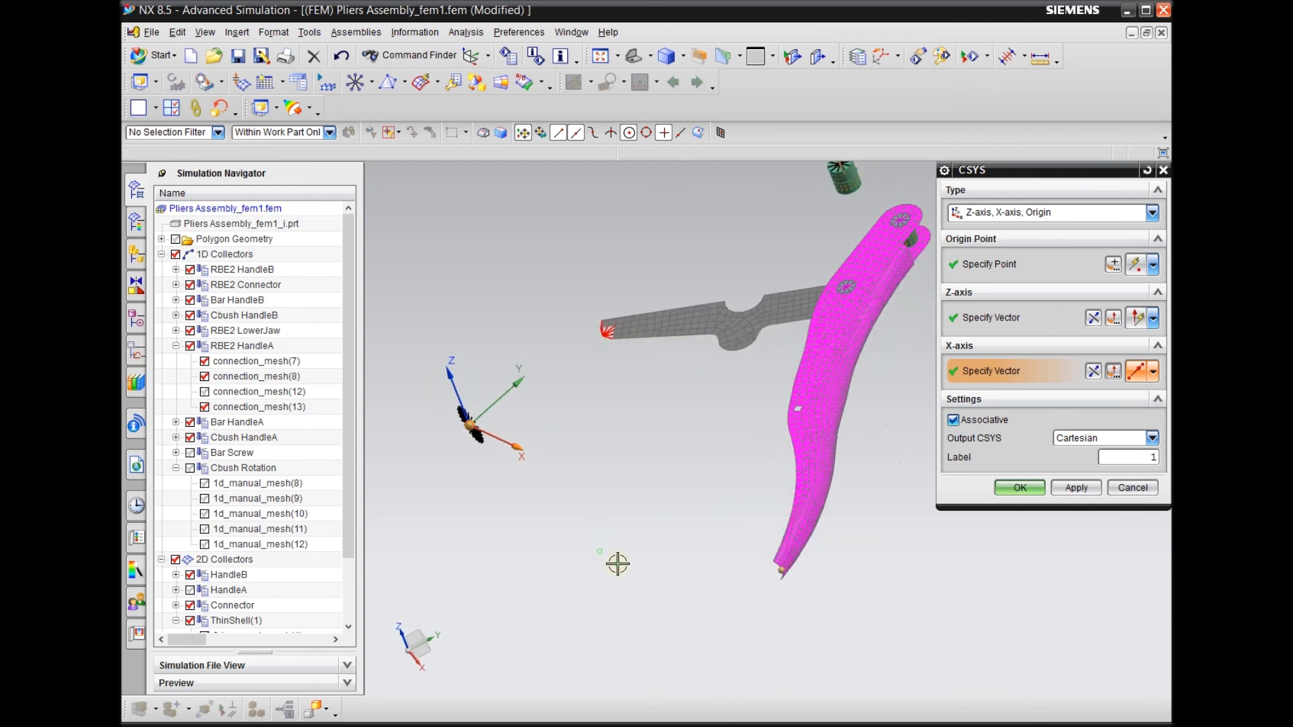
click(1015, 486)
middle_drag(652, 410, 628, 462)
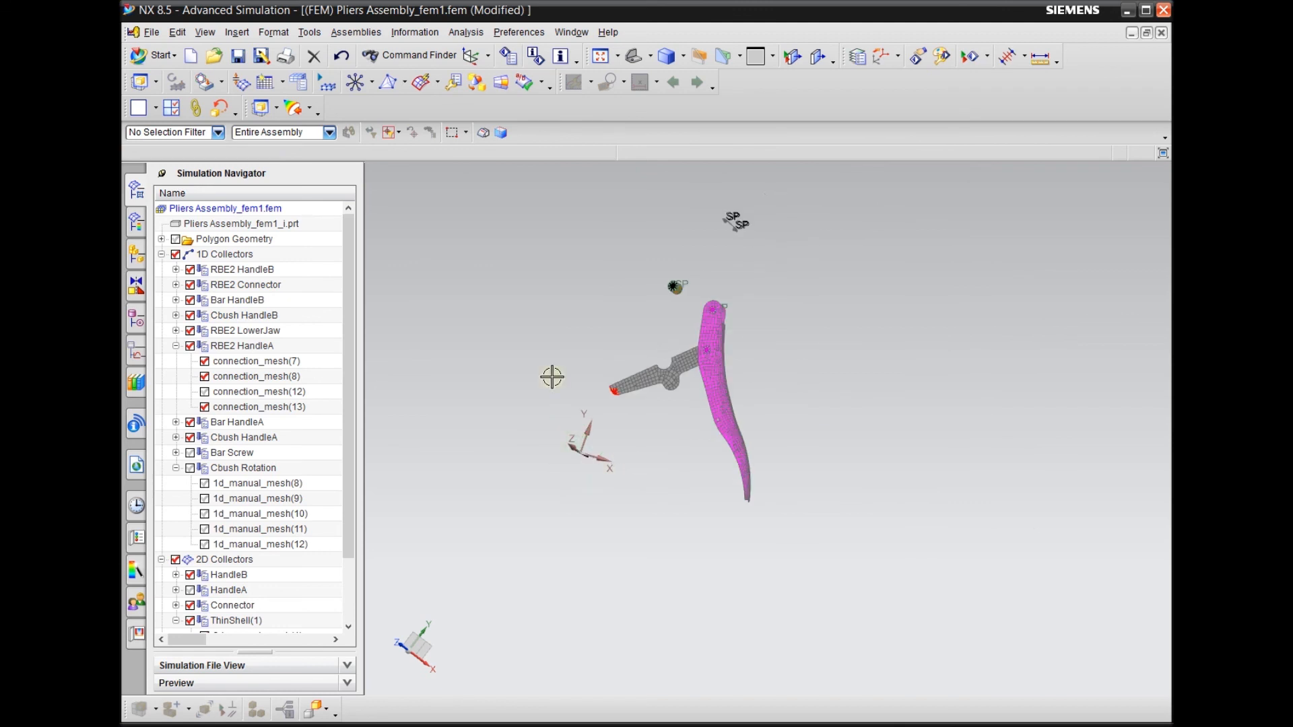
Collapse the 1D and 2D collector lists and display all 1D, 2D and 3D collectors of the pliers
click(162, 255)
click(161, 270)
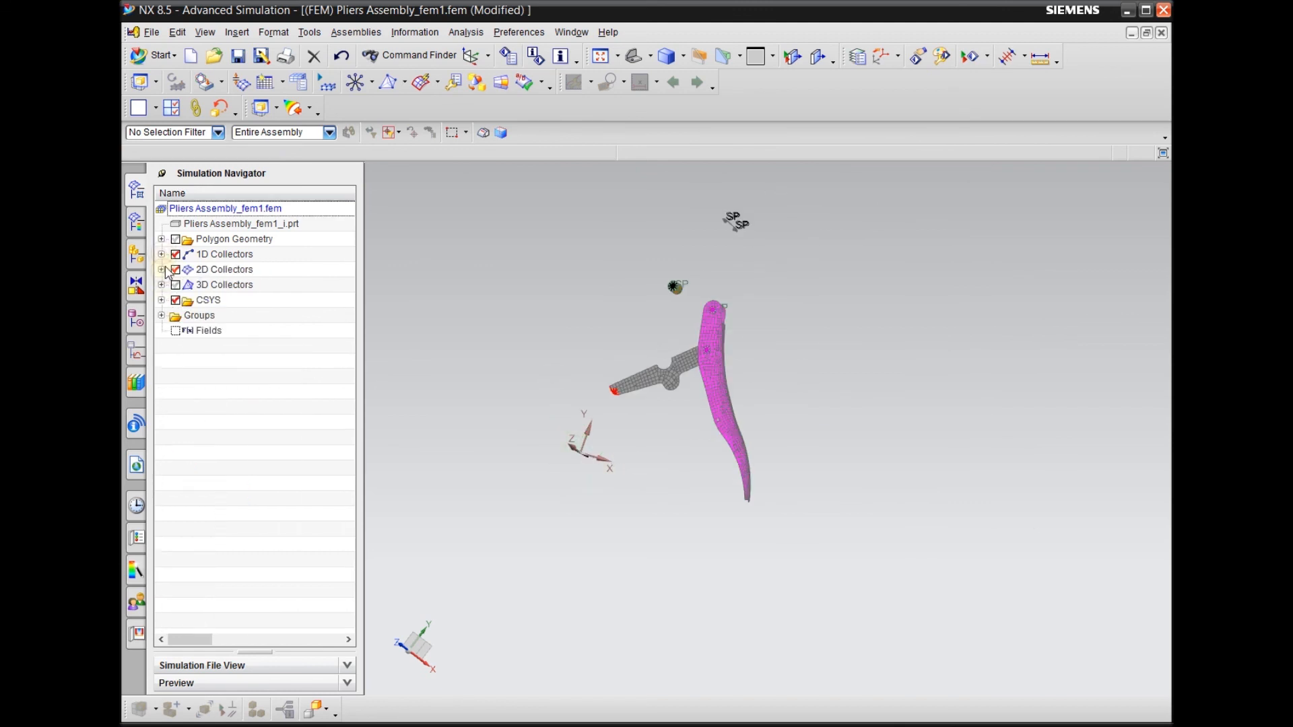
click(177, 254)
click(176, 254)
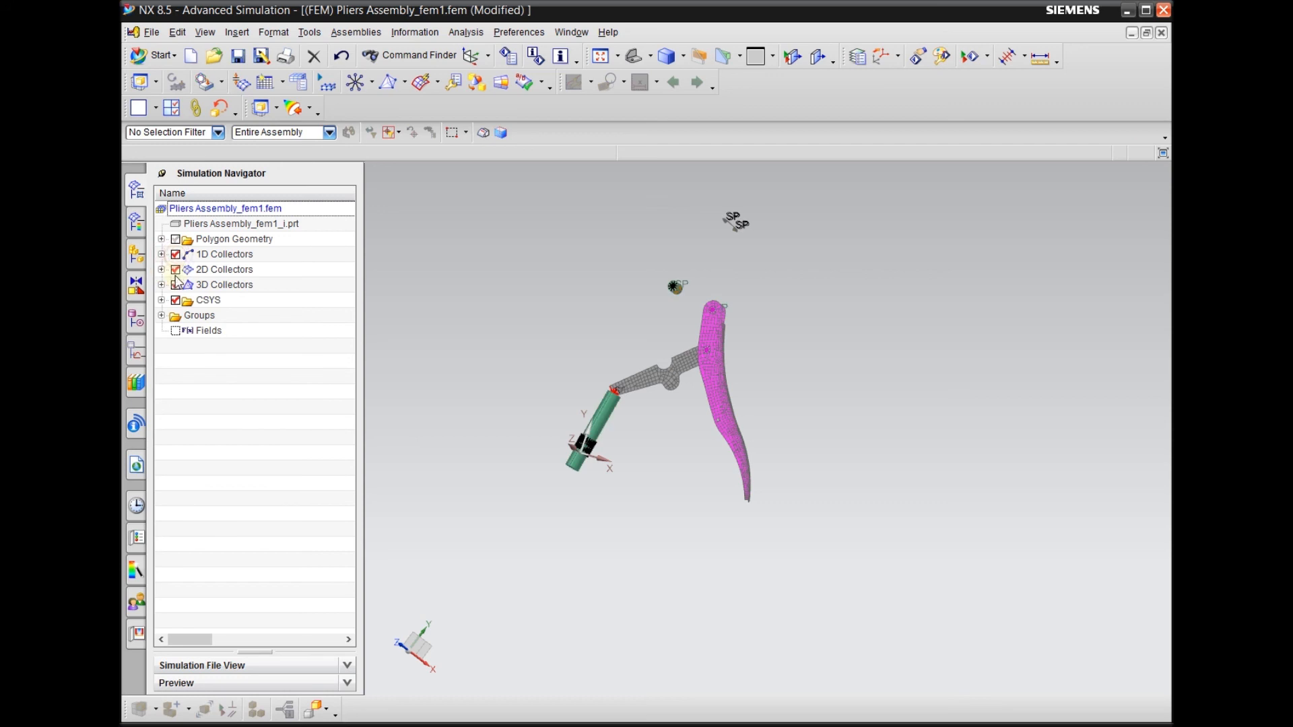
click(176, 275)
click(175, 285)
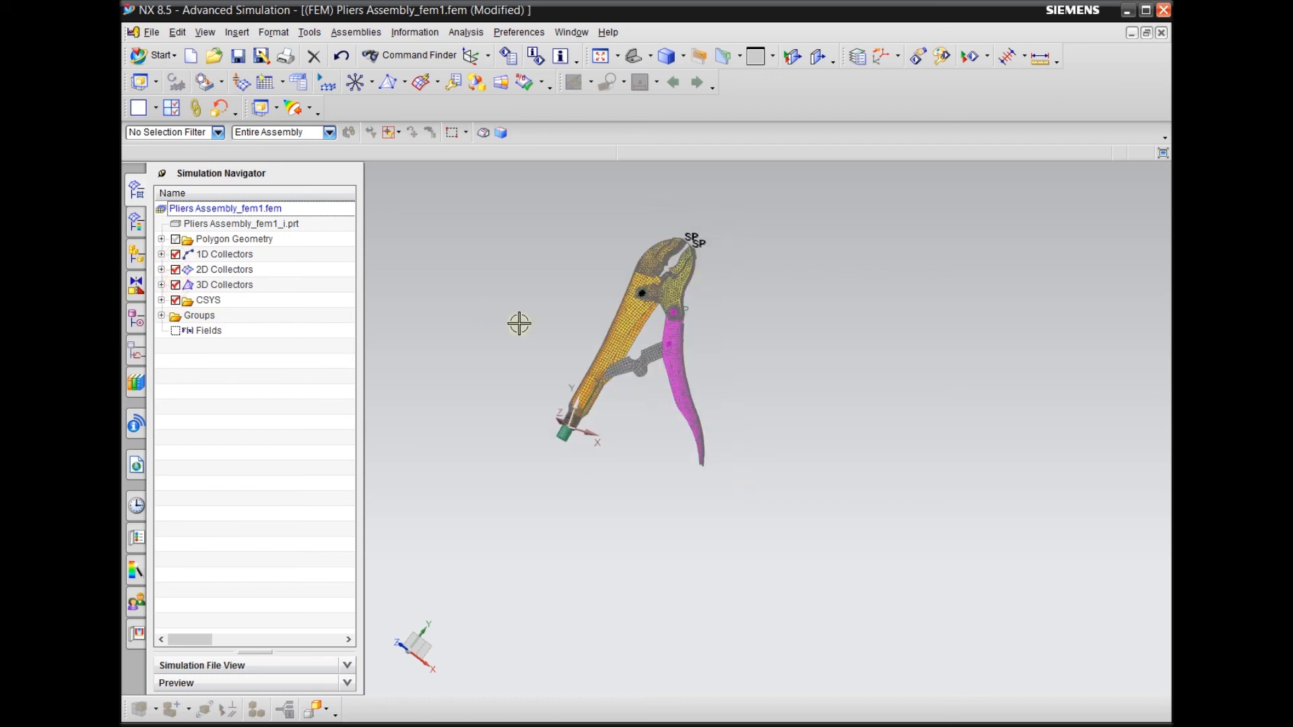
scroll(562, 282, up, 3)
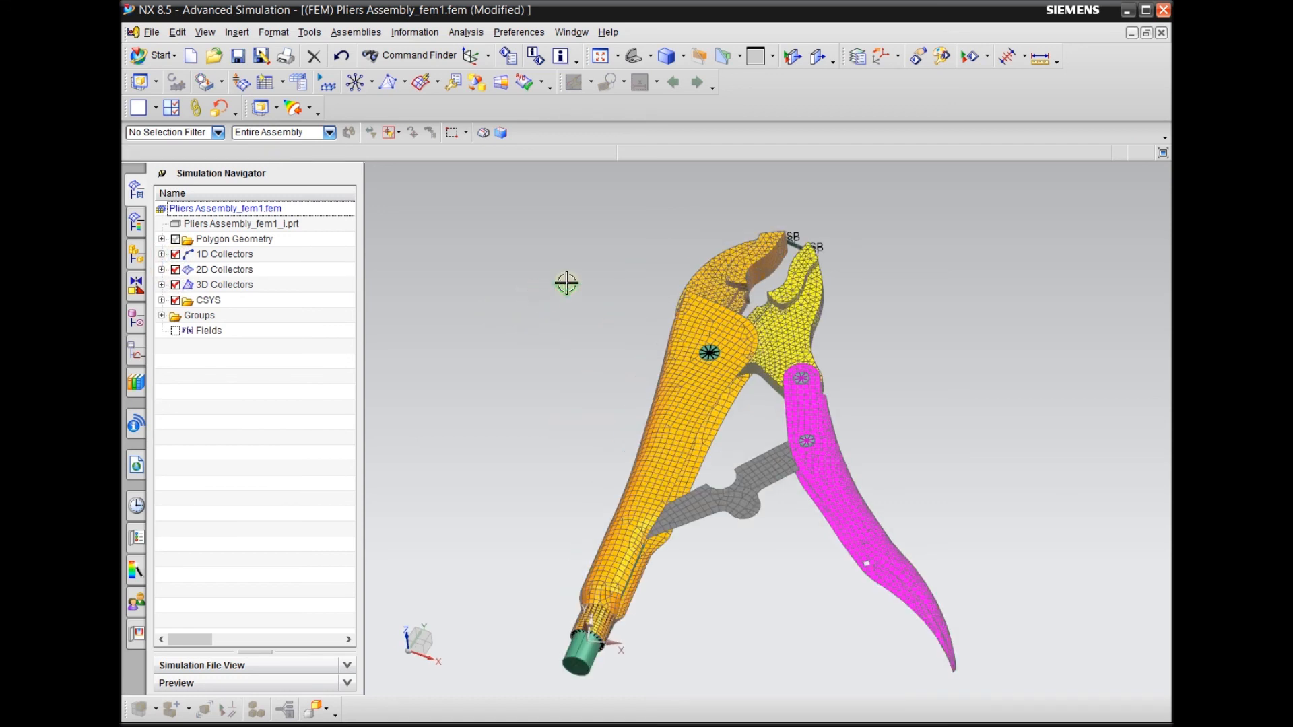
Switch the Simulation Navigator to Material View and expand the Materials folder
right_click(225, 202)
click(524, 227)
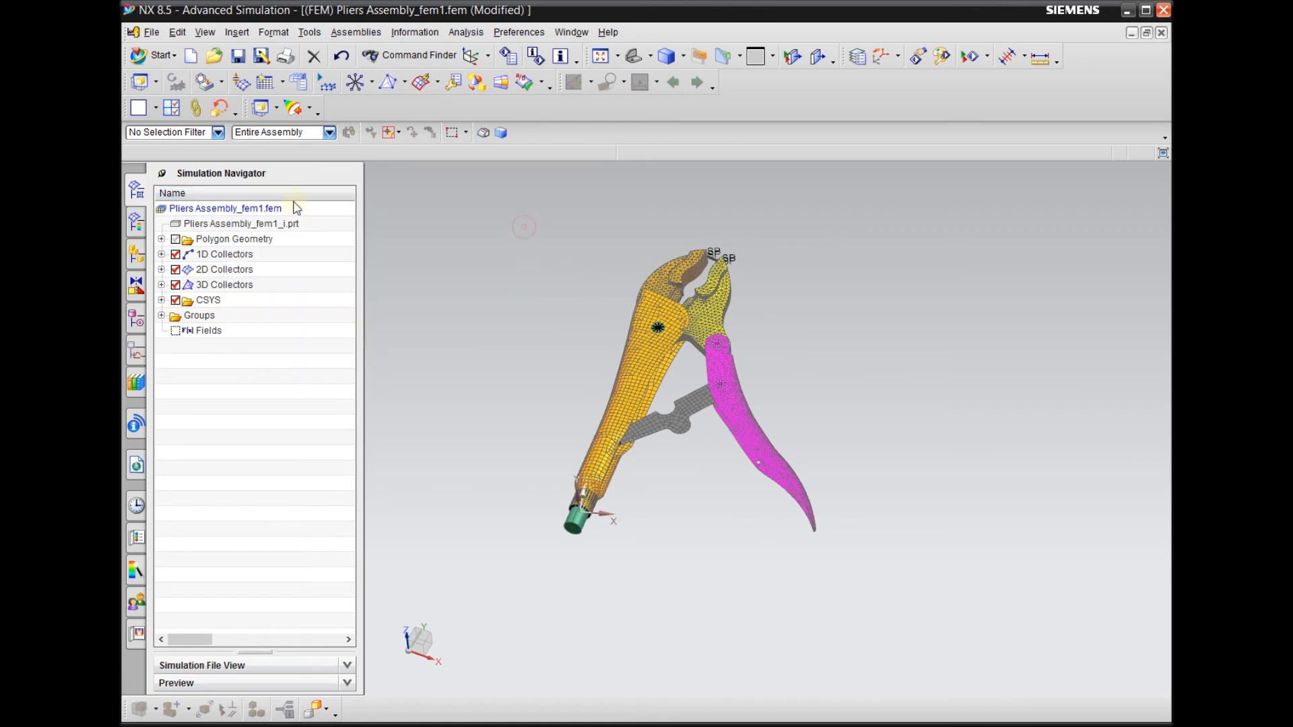
right_click(222, 194)
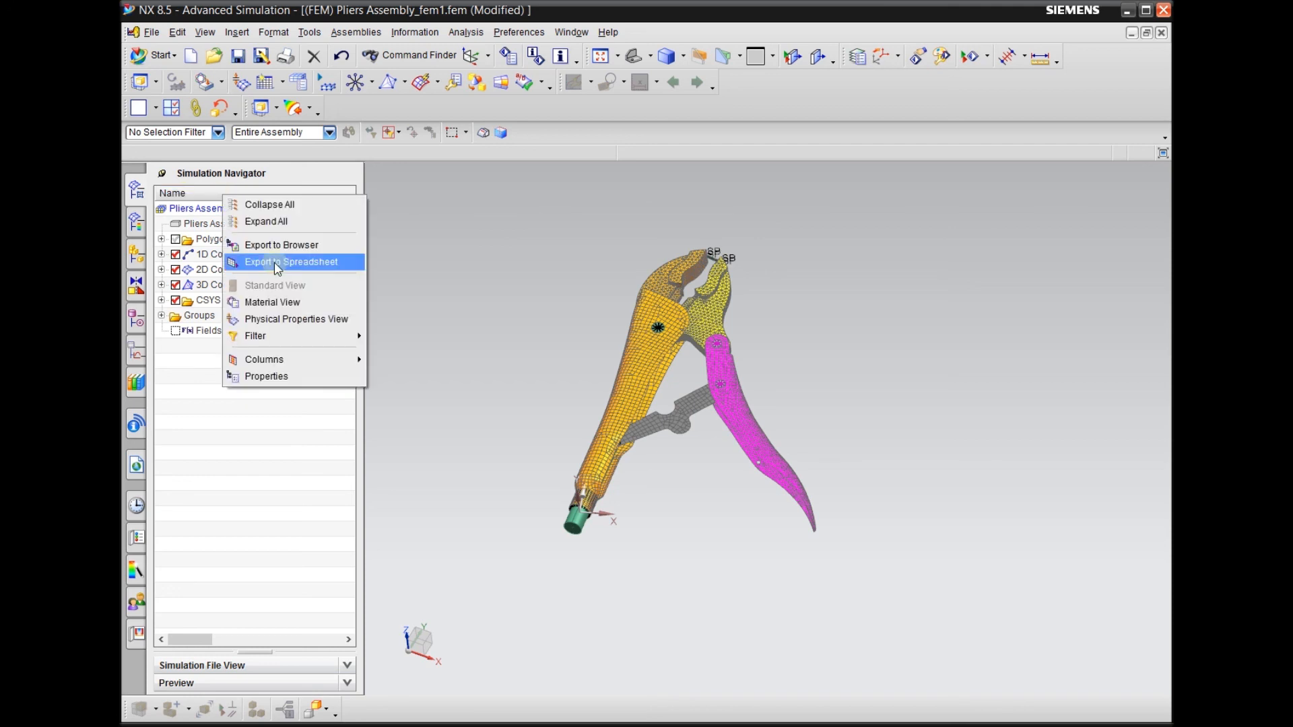
click(268, 305)
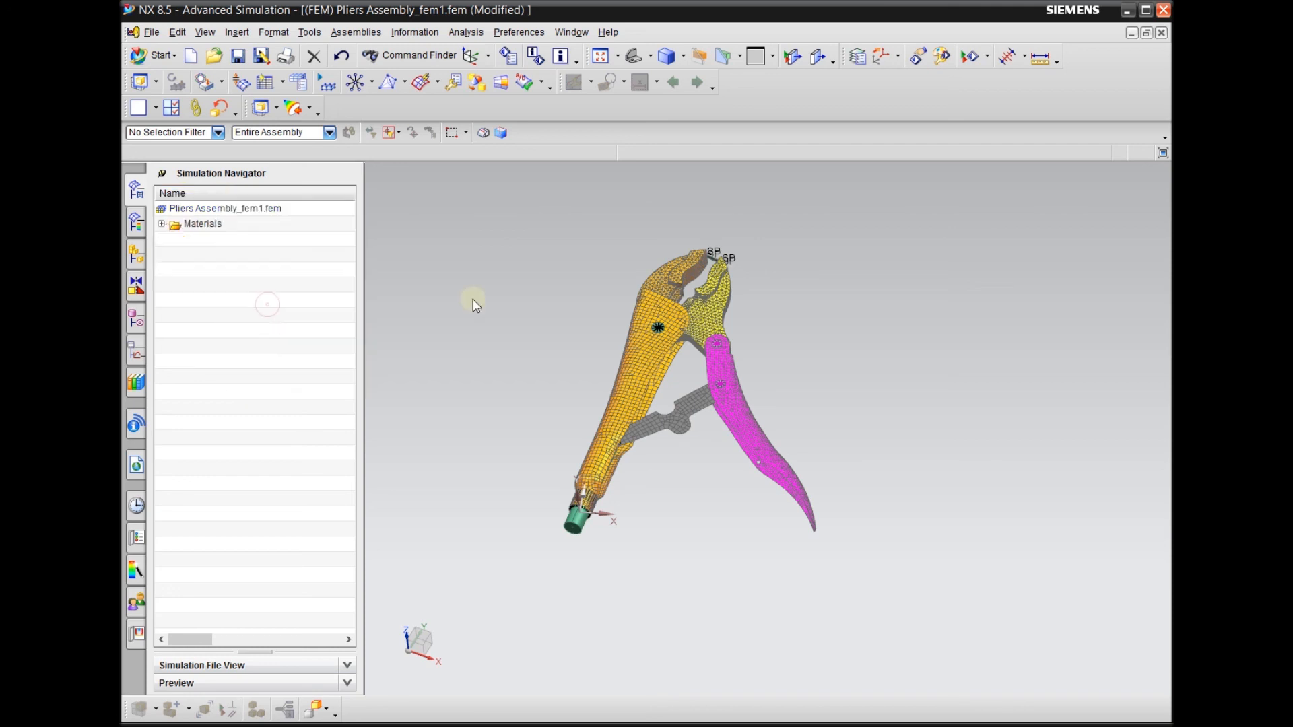
click(162, 224)
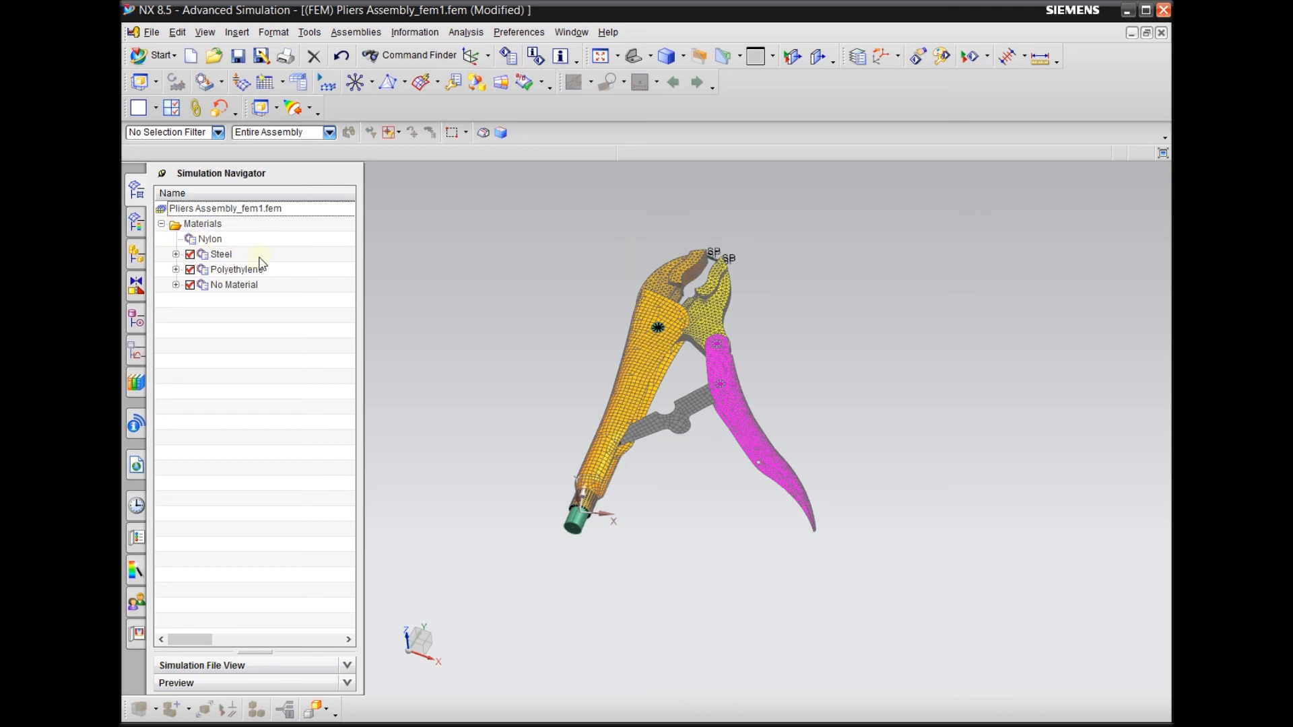
Hide the No Material and Polyethylene entities so only the Steel meshes are displayed, and inspect them from several angles
click(189, 285)
click(190, 270)
click(190, 253)
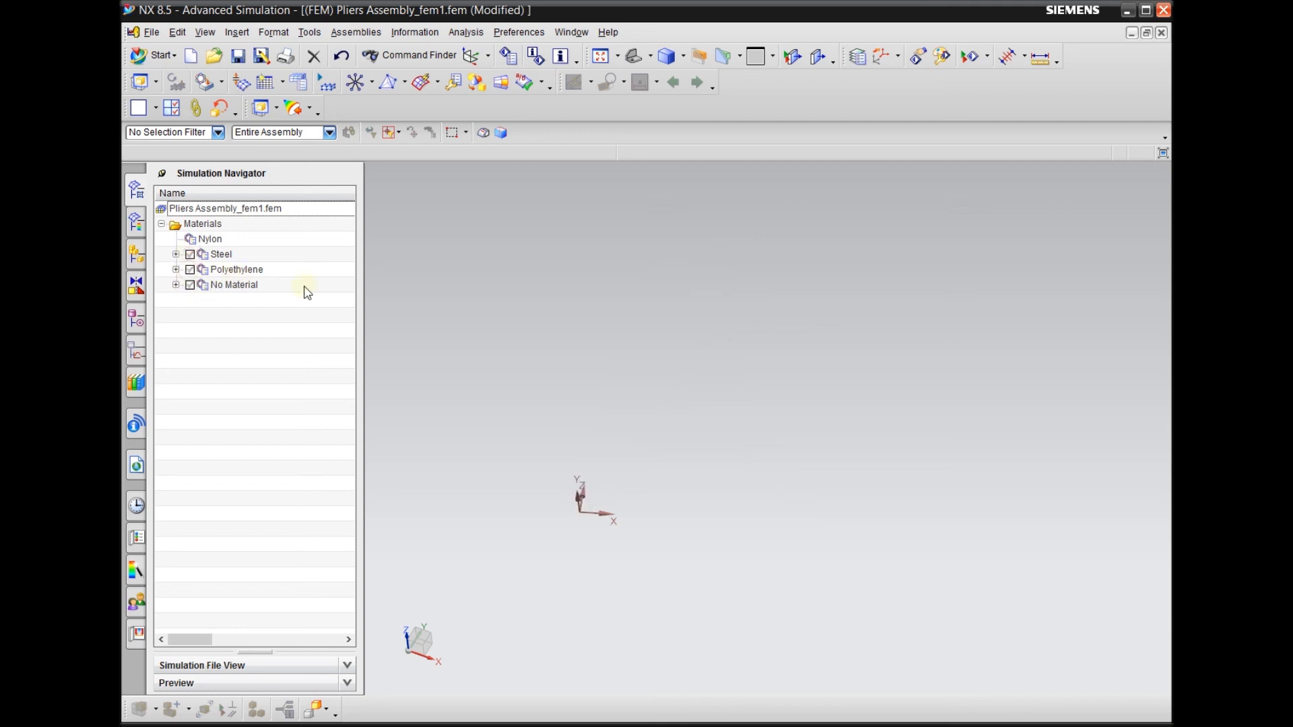
click(190, 254)
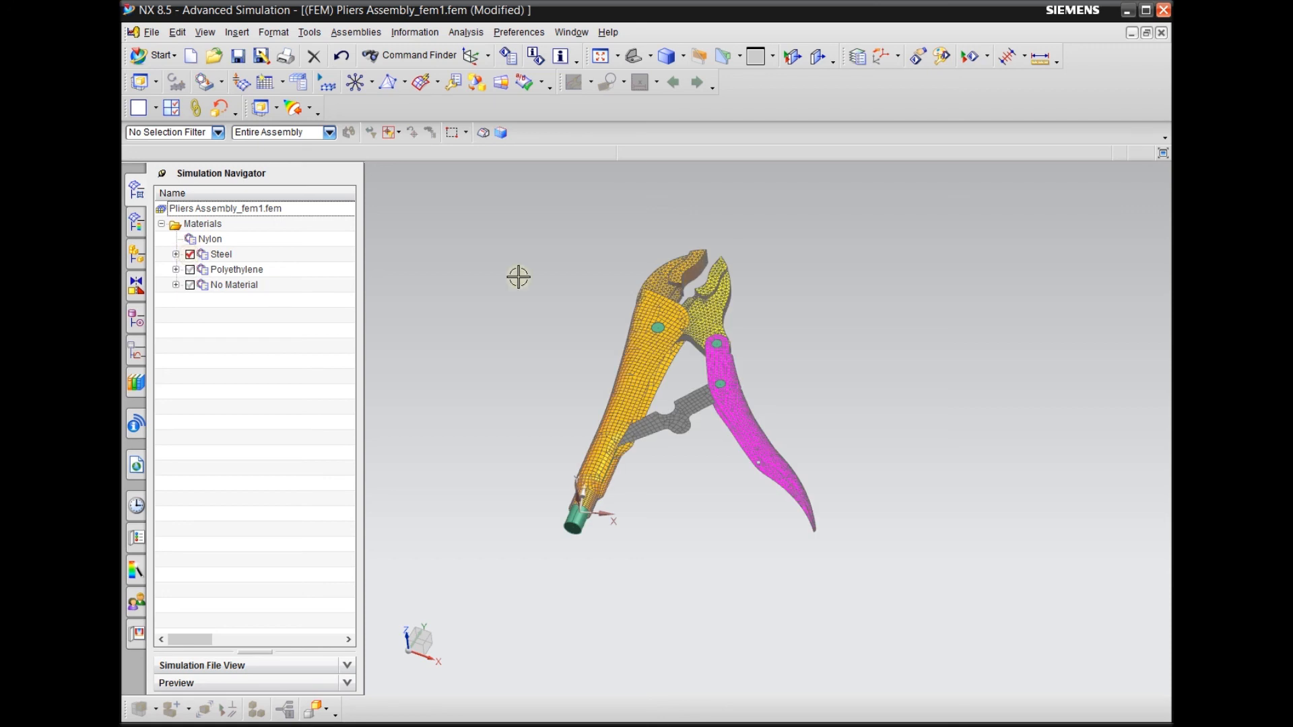
middle_drag(527, 290, 525, 393)
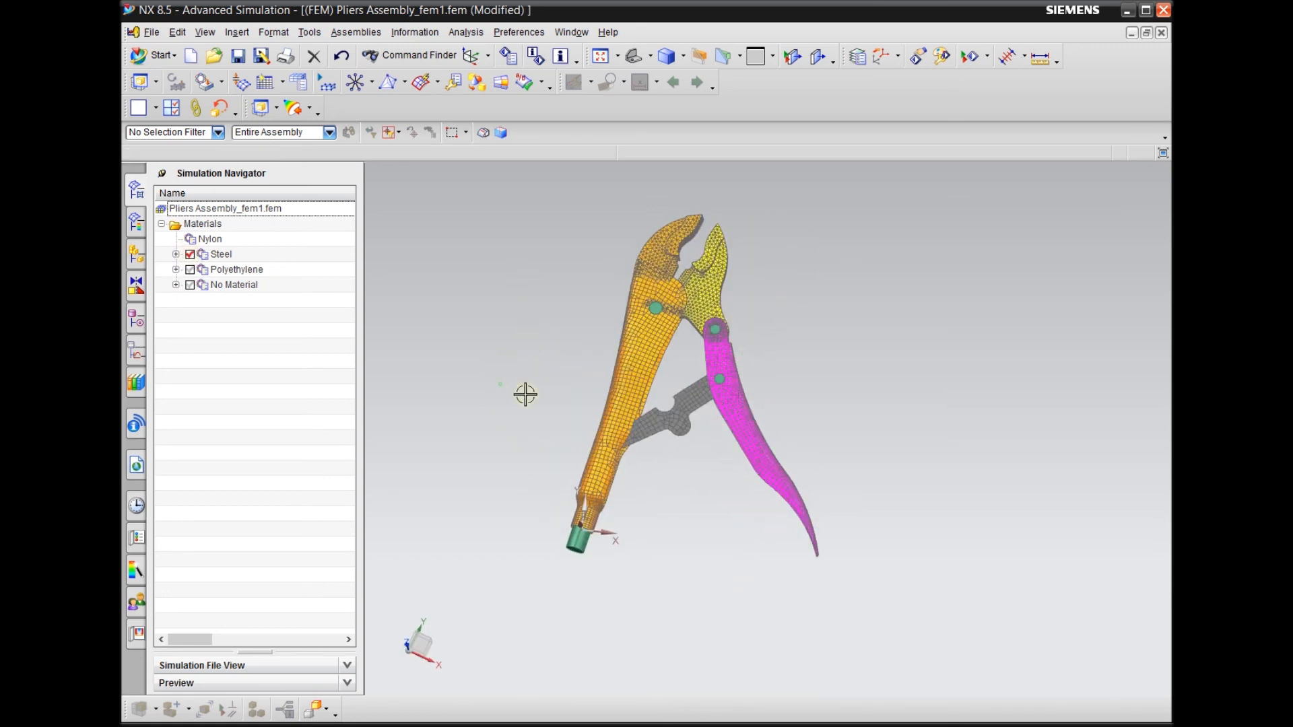
scroll(701, 376, up, 3)
scroll(696, 281, down, 2)
middle_drag(718, 469, 661, 422)
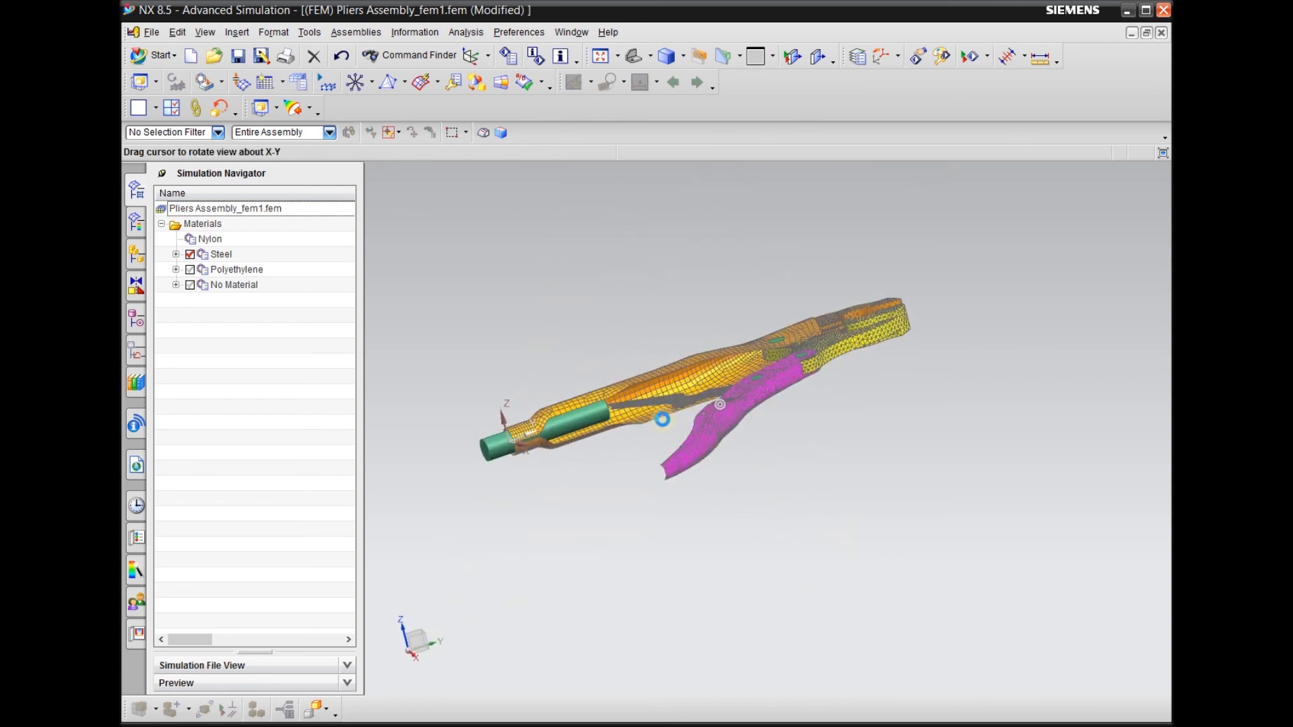
scroll(612, 404, up, 2)
scroll(613, 448, down, 2)
middle_drag(615, 491, 658, 519)
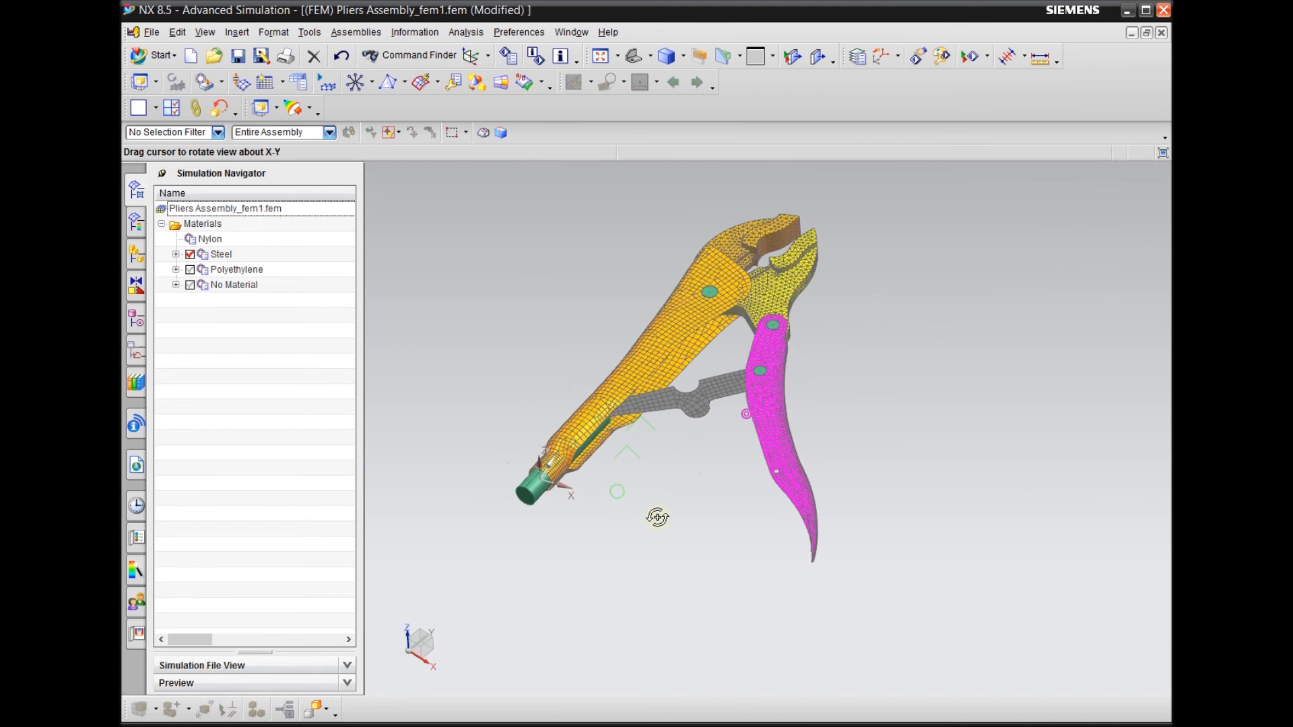
Hide the Steel meshes and display only the Polyethylene group to examine which meshes use it
click(190, 254)
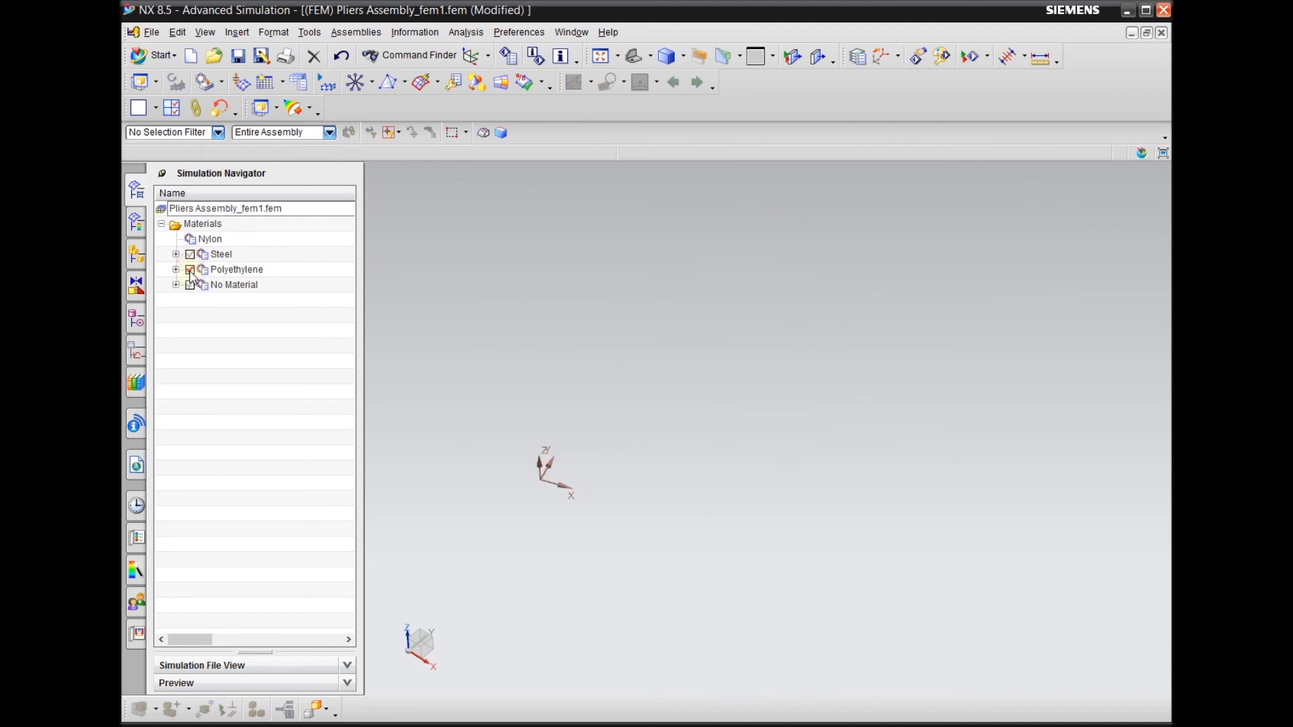
scroll(563, 465, up, 2)
scroll(698, 430, down, 4)
scroll(774, 306, up, 5)
scroll(741, 336, up, 2)
scroll(697, 313, down, 4)
Display only the No Material group, examine its bodies and its RBE2 and Cbush collectors, and hide it again
click(190, 269)
click(190, 285)
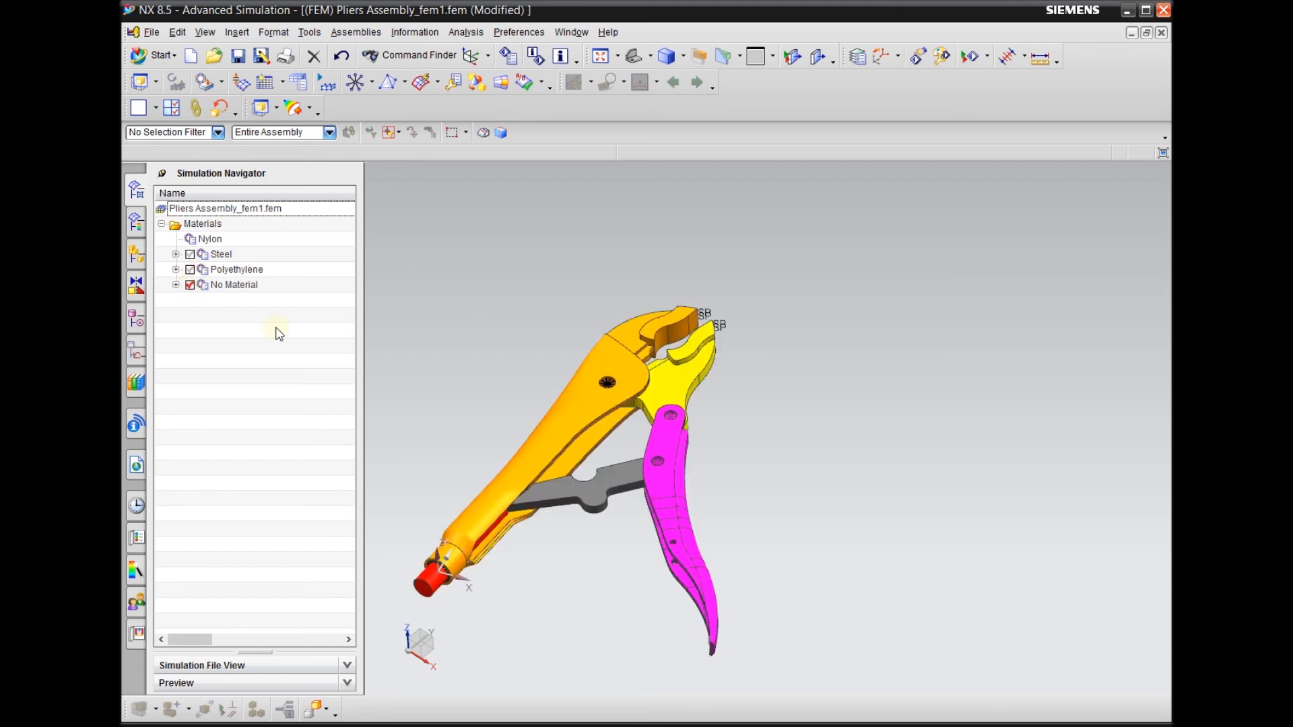
scroll(721, 312, down, 3)
click(175, 285)
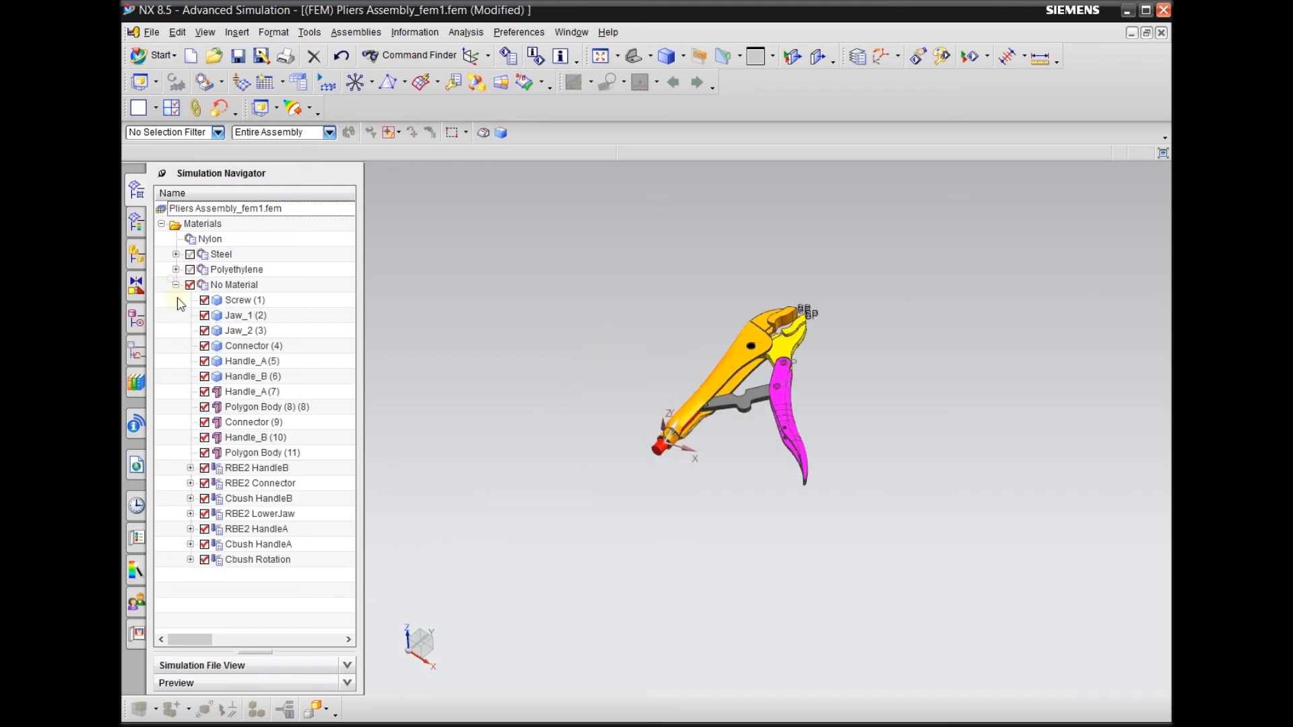
click(191, 286)
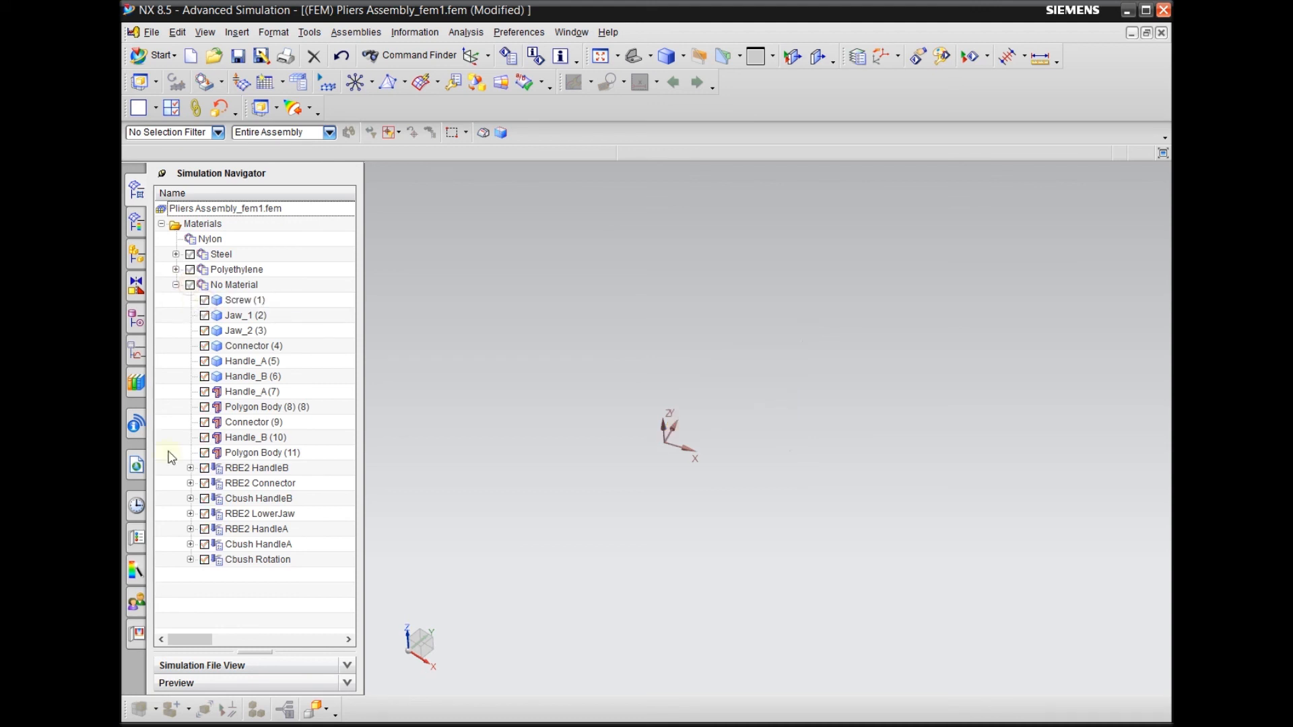
click(254, 482)
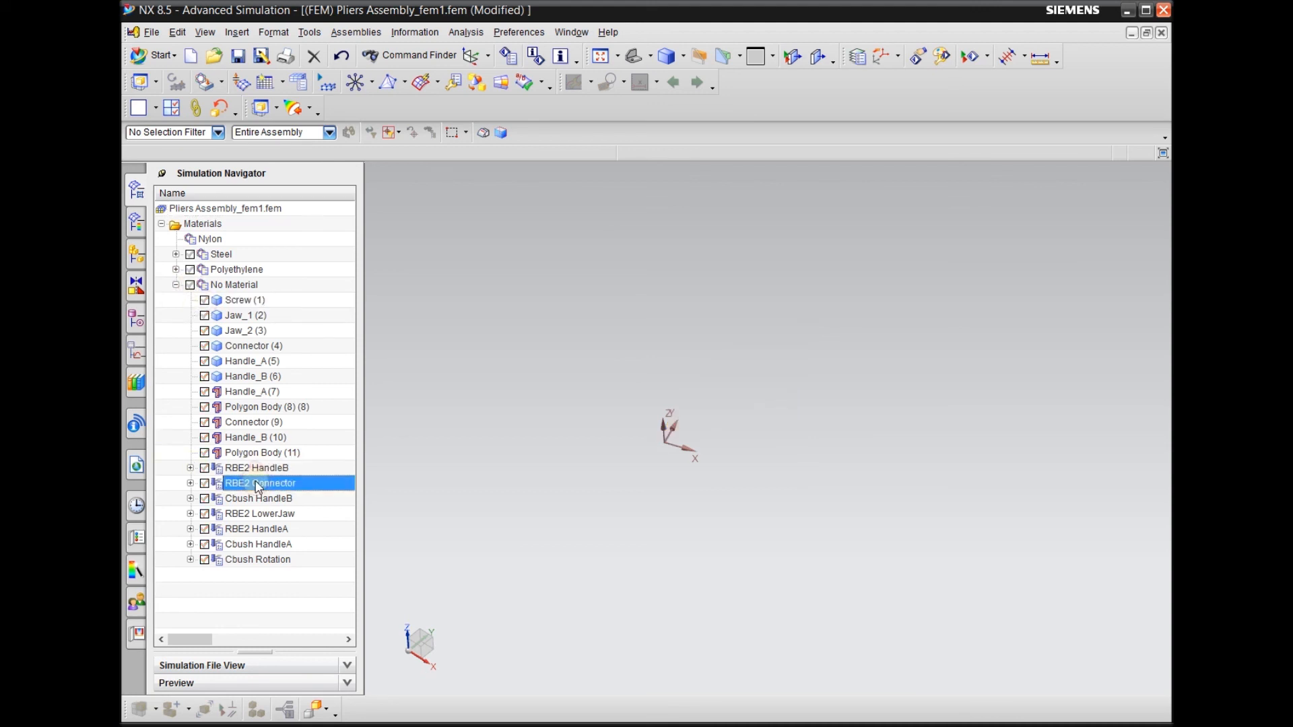
click(252, 499)
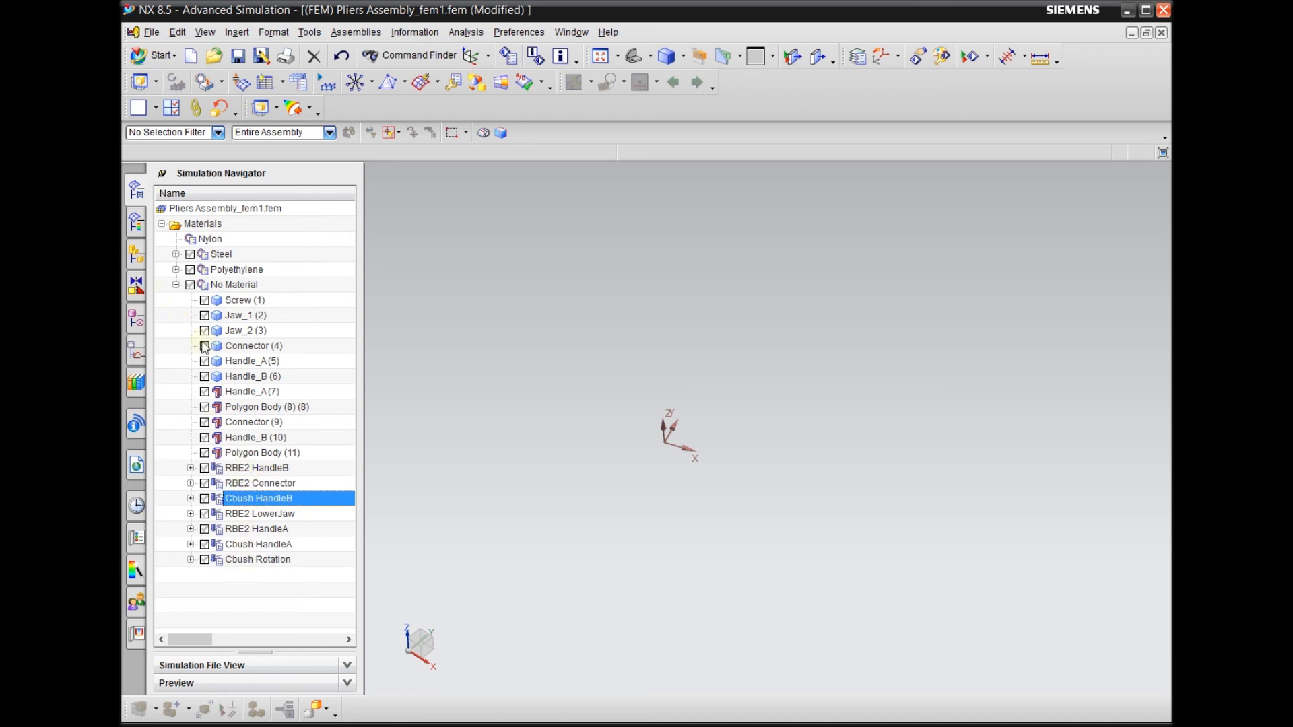
Review the collectors assigned to Steel, including Connector, Bar HandleB and Bar Screw, and collapse the material lists
click(175, 255)
click(247, 302)
click(254, 345)
click(252, 376)
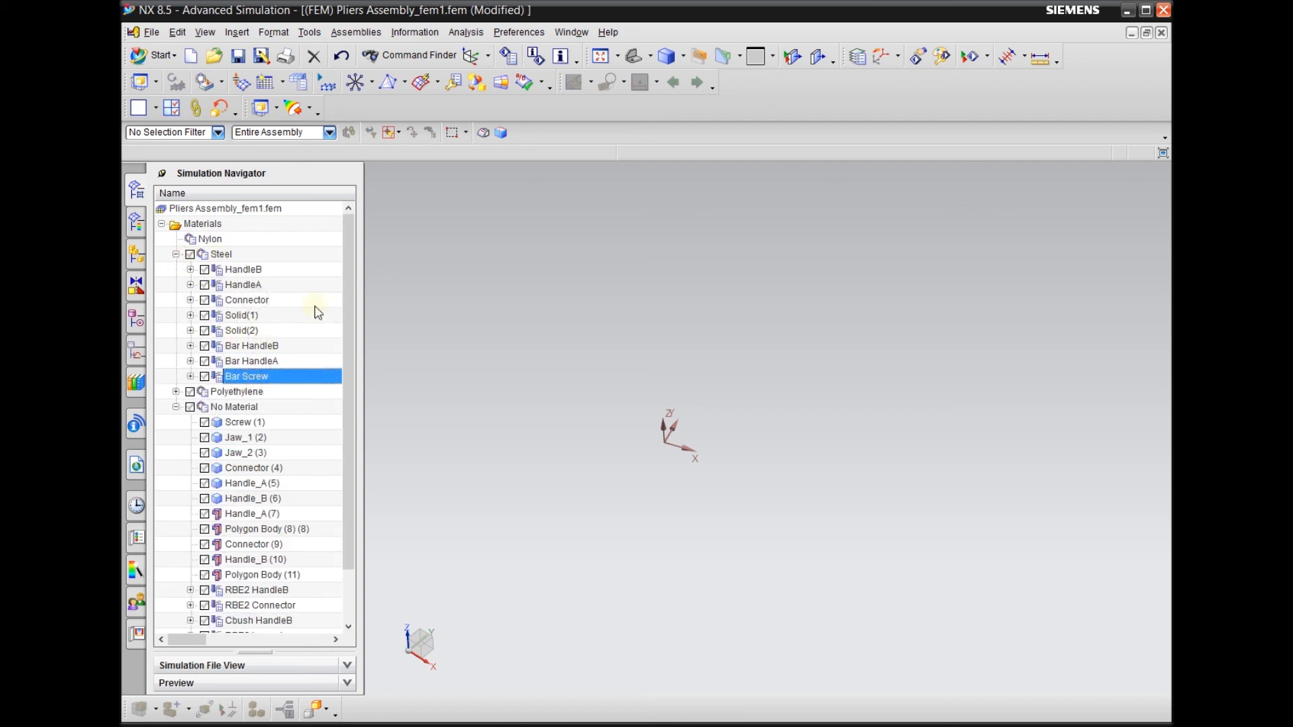
click(175, 254)
click(175, 284)
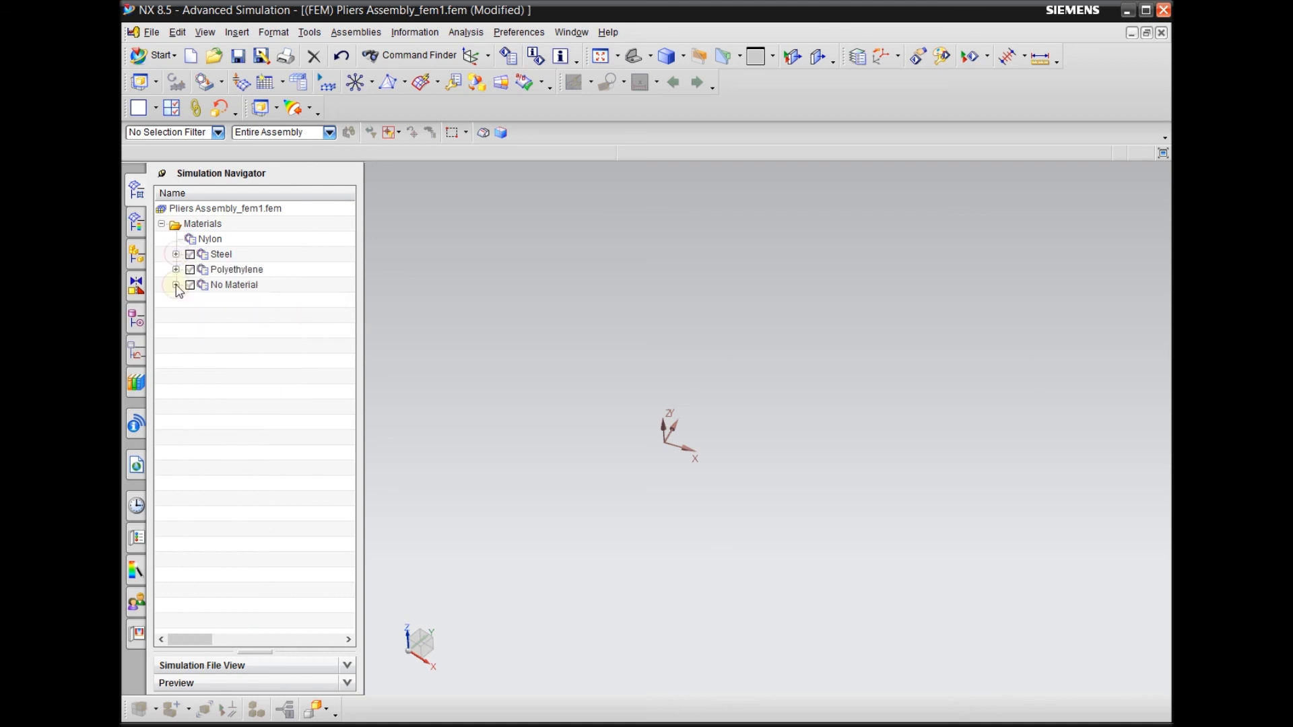
Return the Simulation Navigator to Standard View and display the 1D, 2D and 3D collectors of the whole pliers
right_click(219, 200)
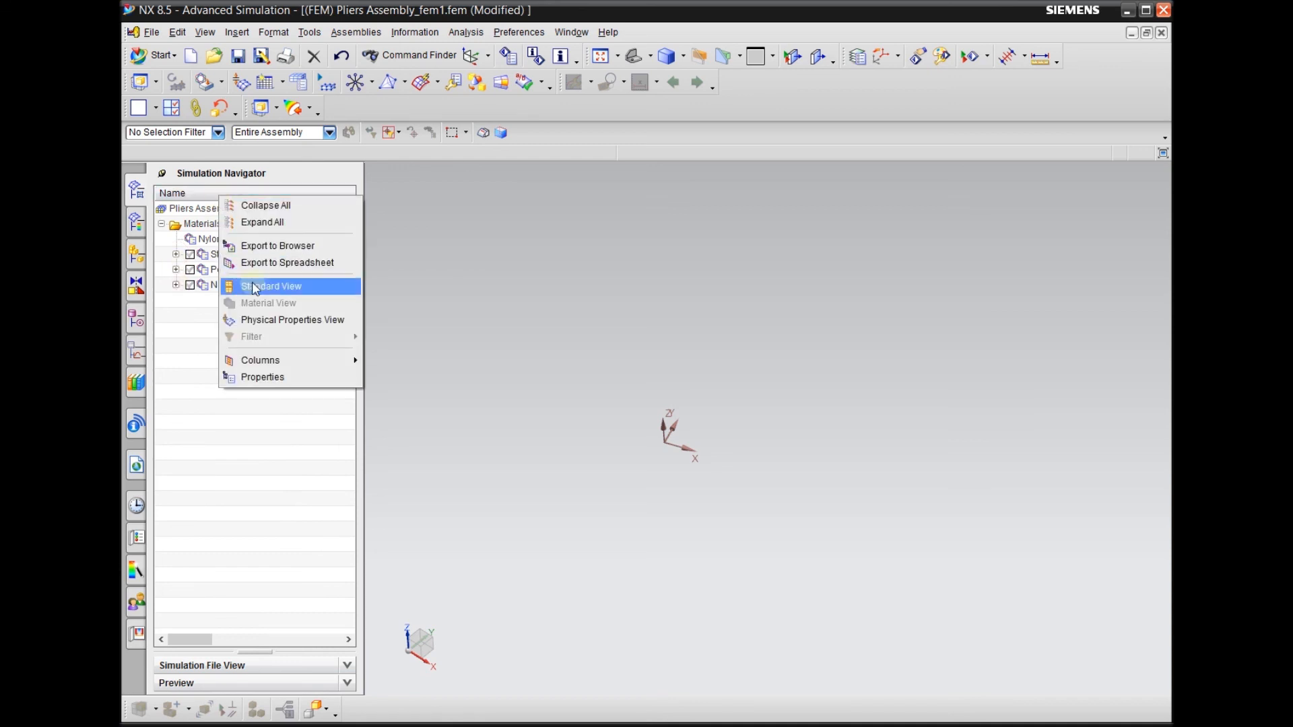
right_click(191, 201)
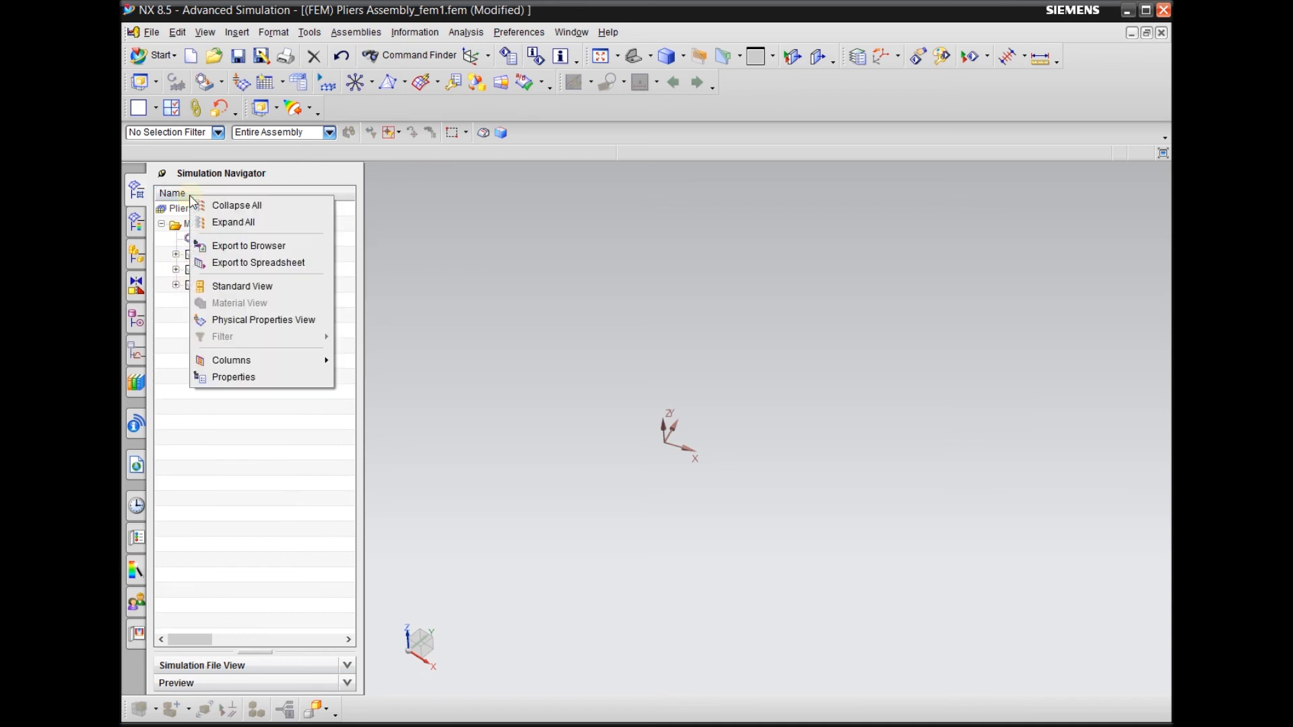
click(245, 291)
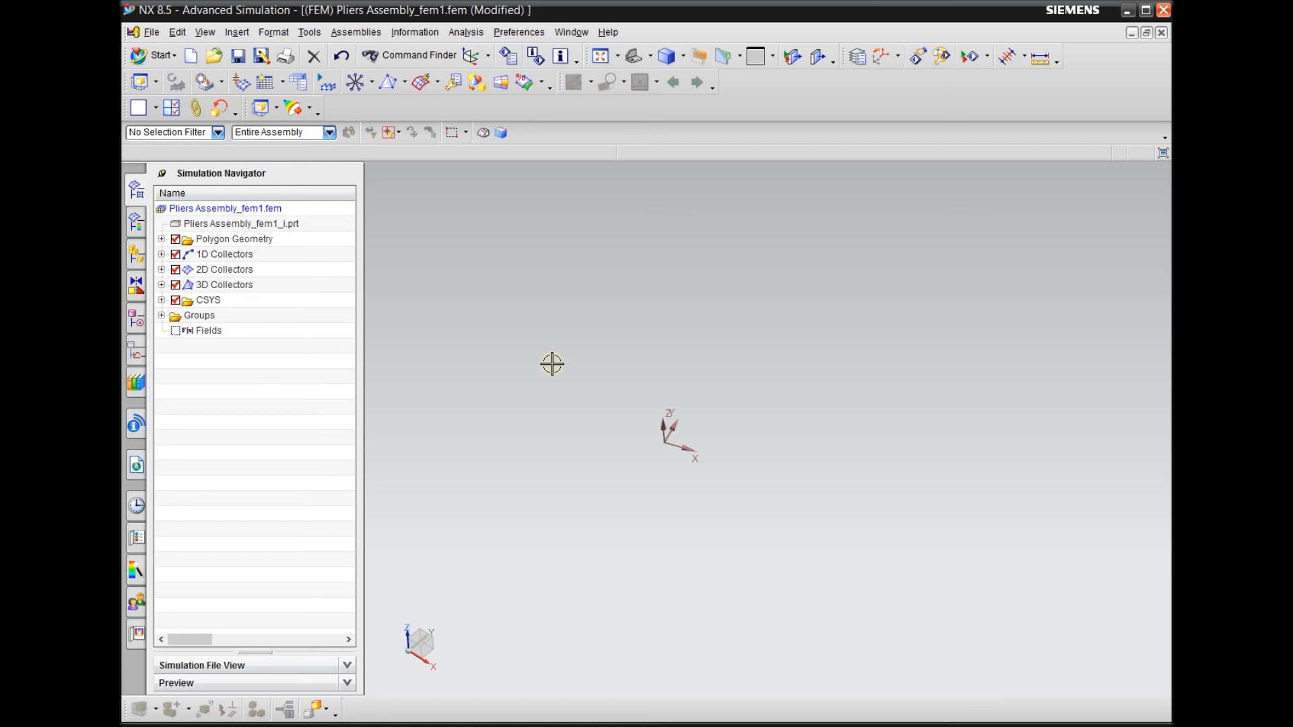
scroll(502, 512, down, 1)
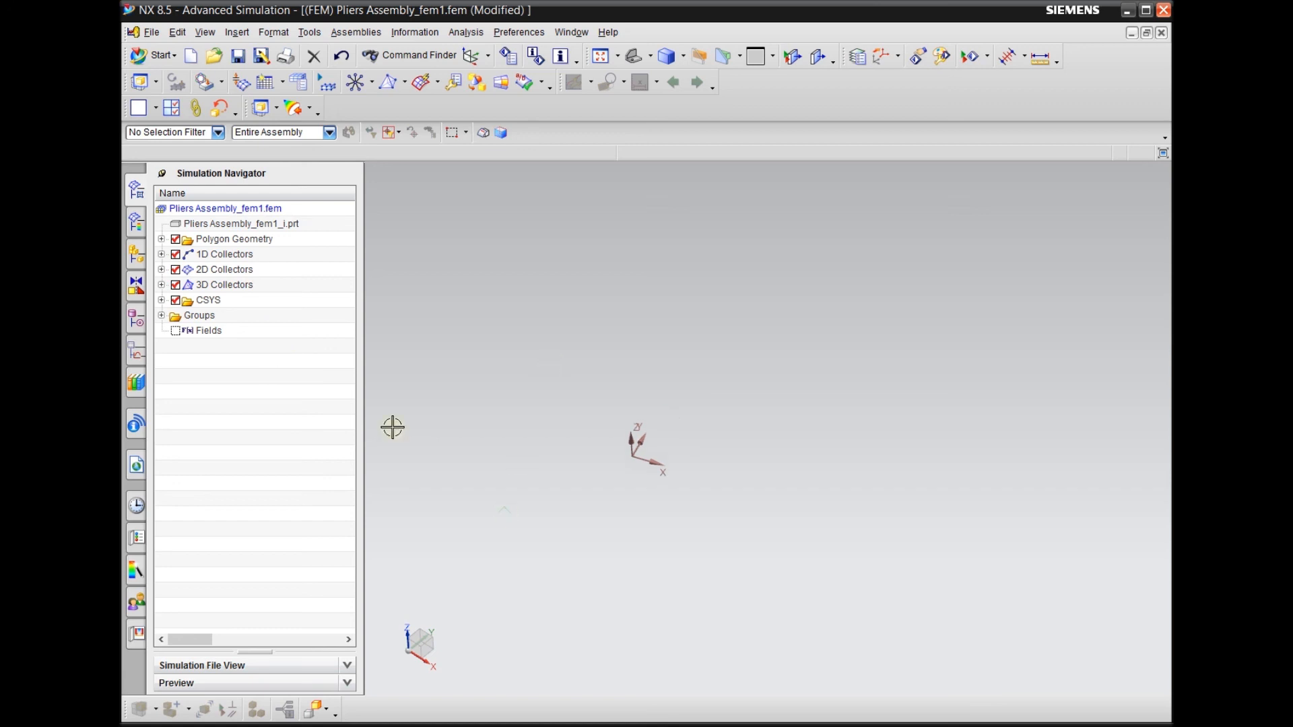
click(176, 255)
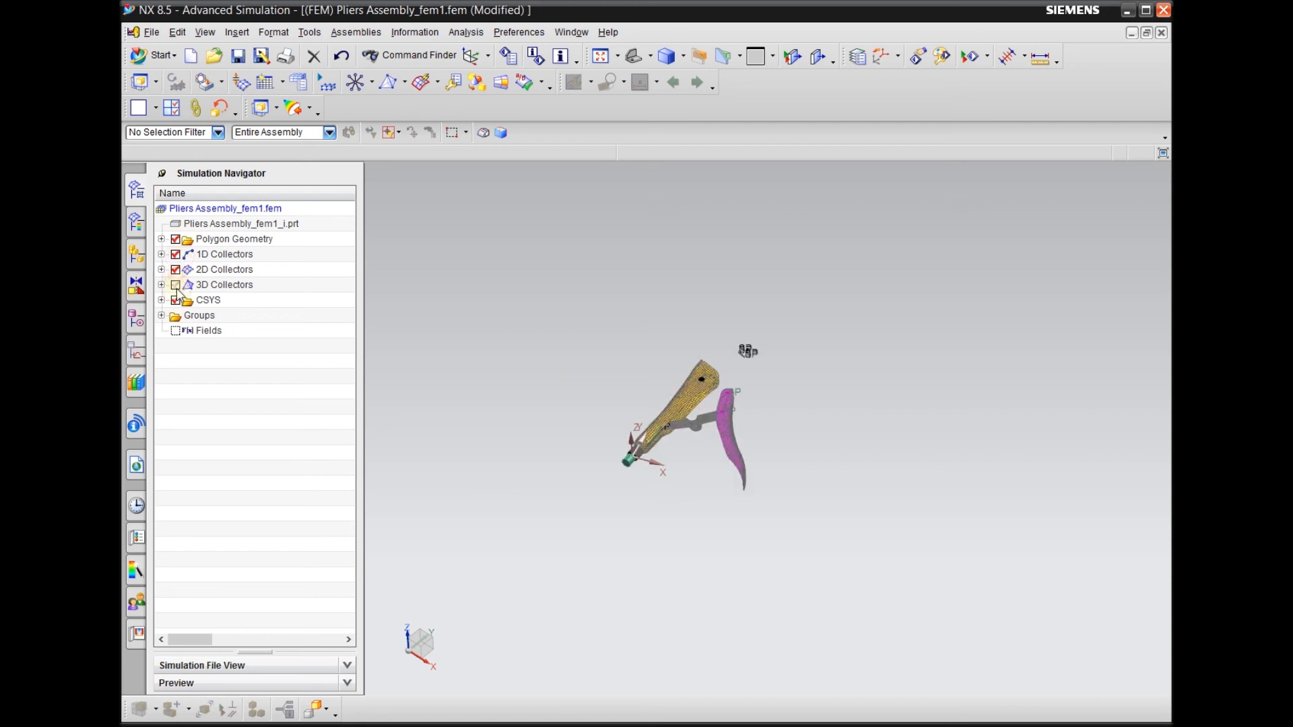
scroll(650, 386, up, 7)
scroll(810, 304, down, 3)
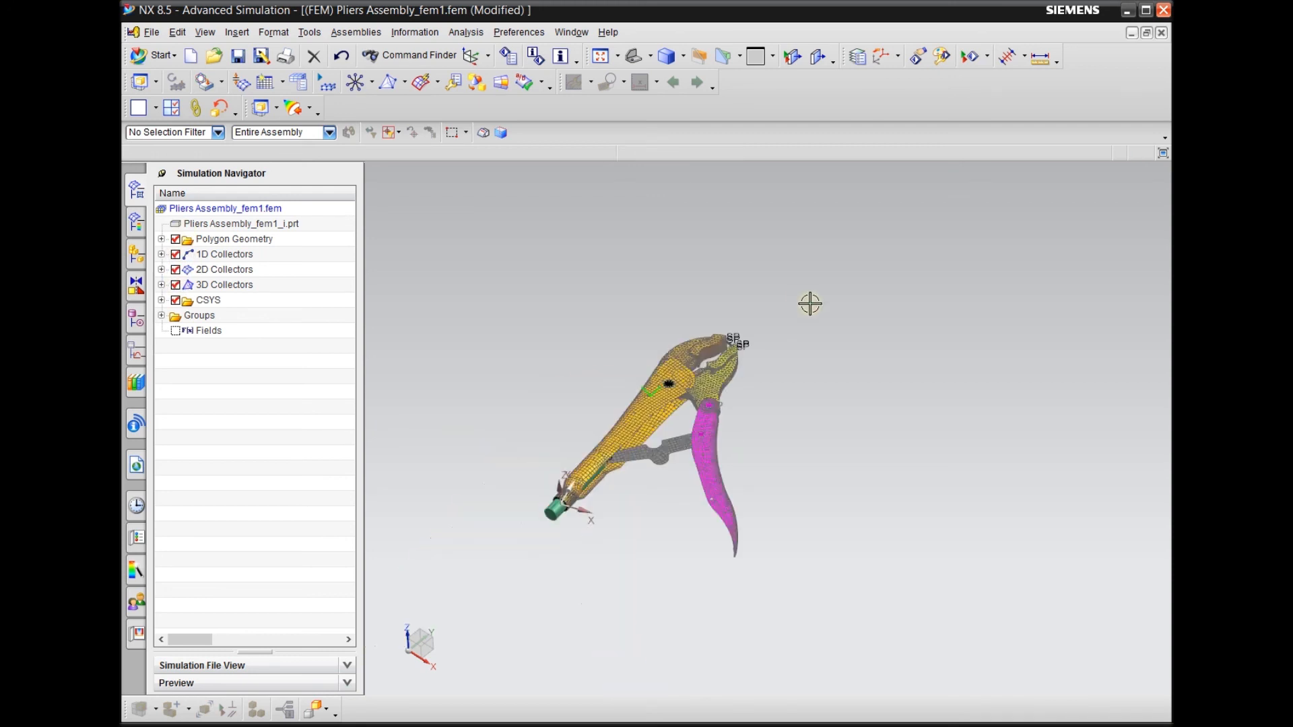
scroll(554, 441, up, 1)
middle_drag(548, 409, 565, 441)
Switch to the simulation file Pliers Assembly_sim1.sim and inspect the pliers model
click(571, 32)
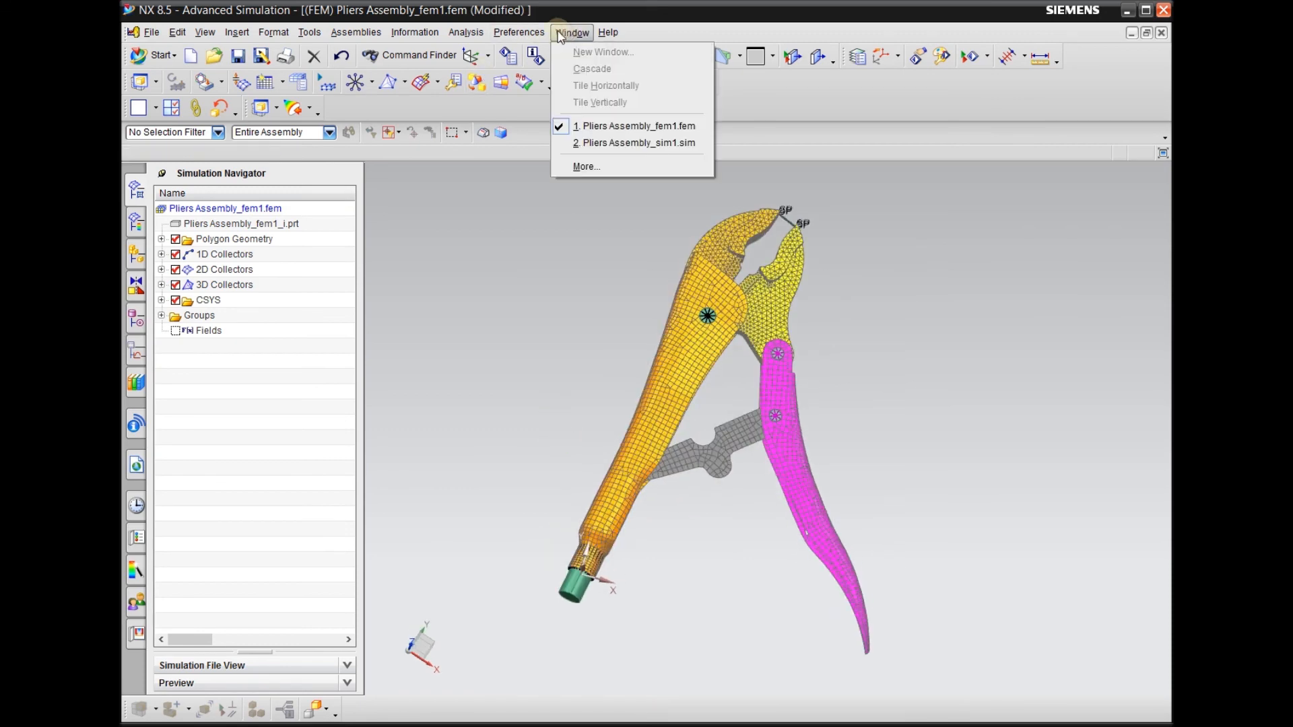
mouse_move(519, 33)
mouse_move(571, 33)
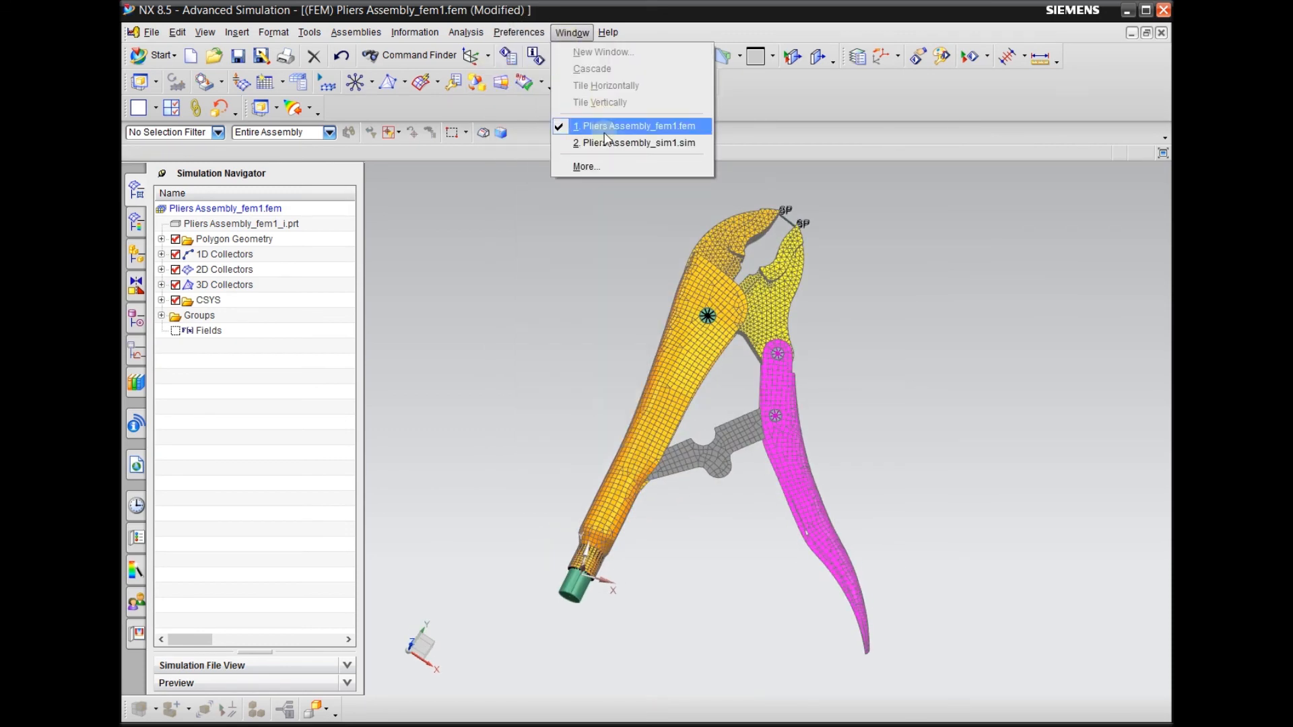
click(602, 142)
middle_drag(548, 438, 528, 424)
scroll(529, 430, up, 3)
scroll(653, 519, down, 4)
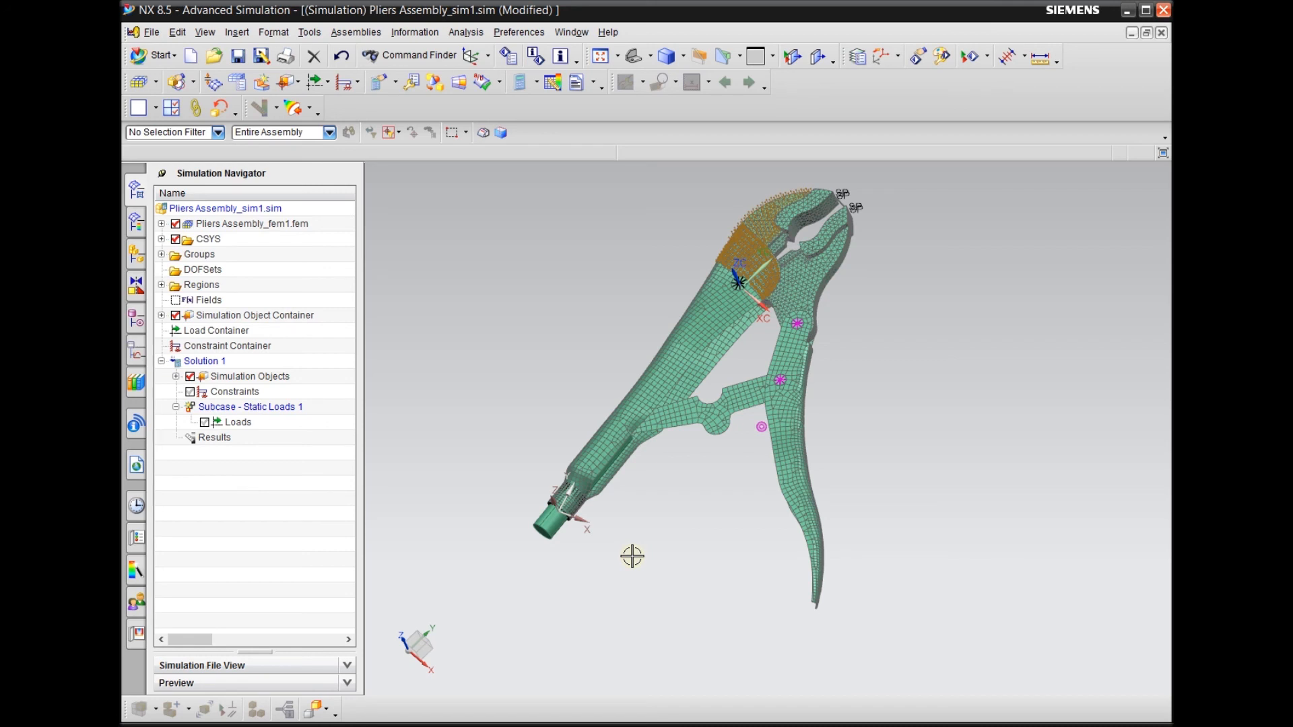
scroll(574, 568, up, 3)
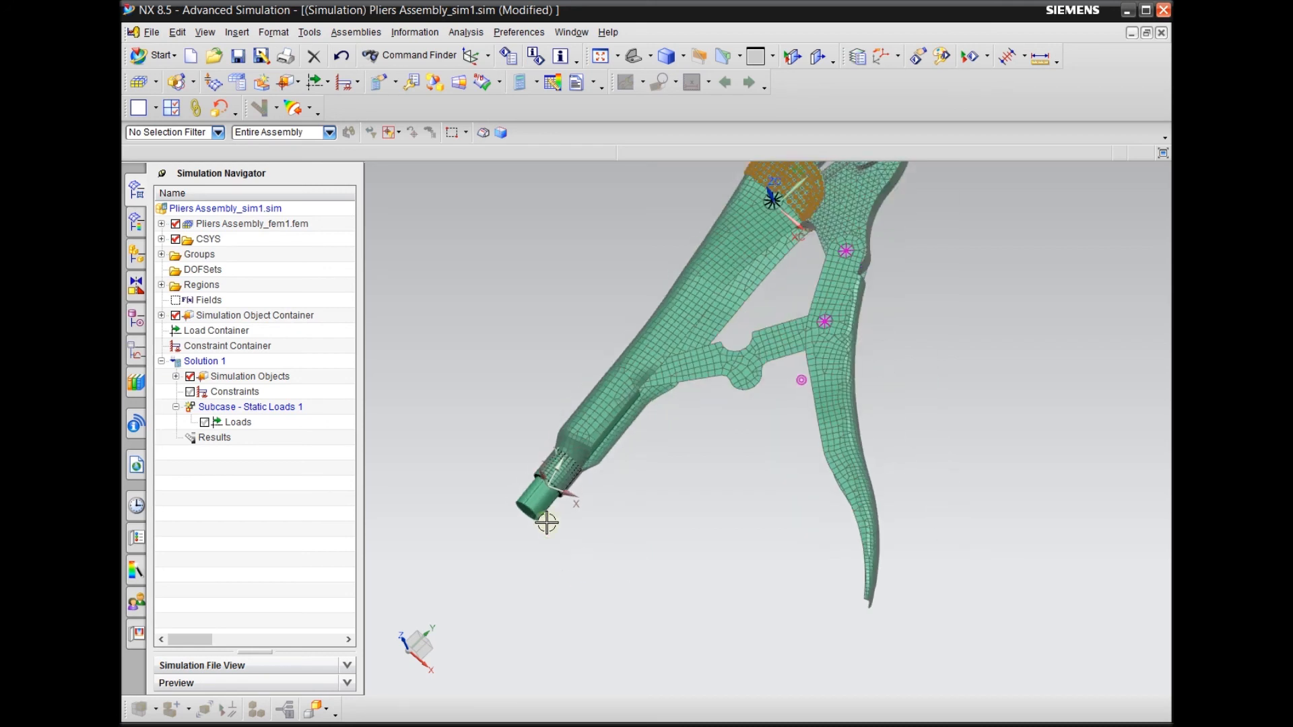
click(318, 86)
click(337, 120)
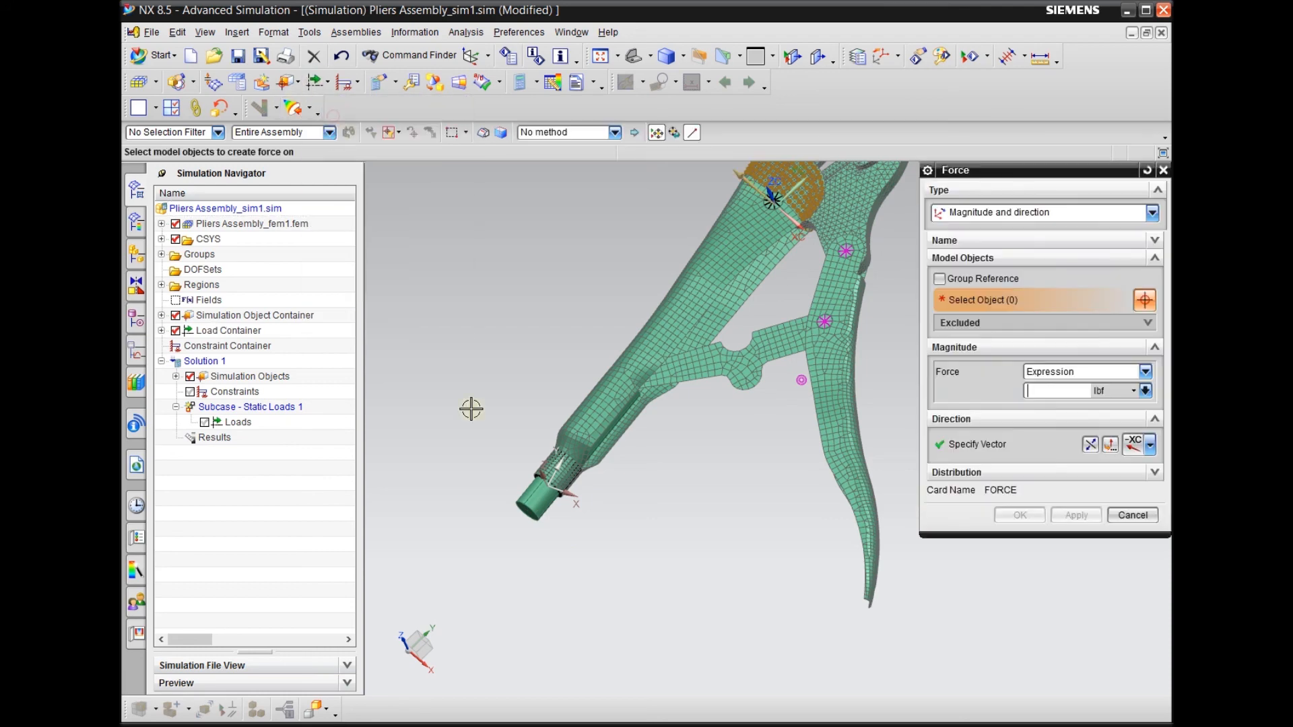
scroll(471, 409, down, 3)
scroll(737, 596, up, 5)
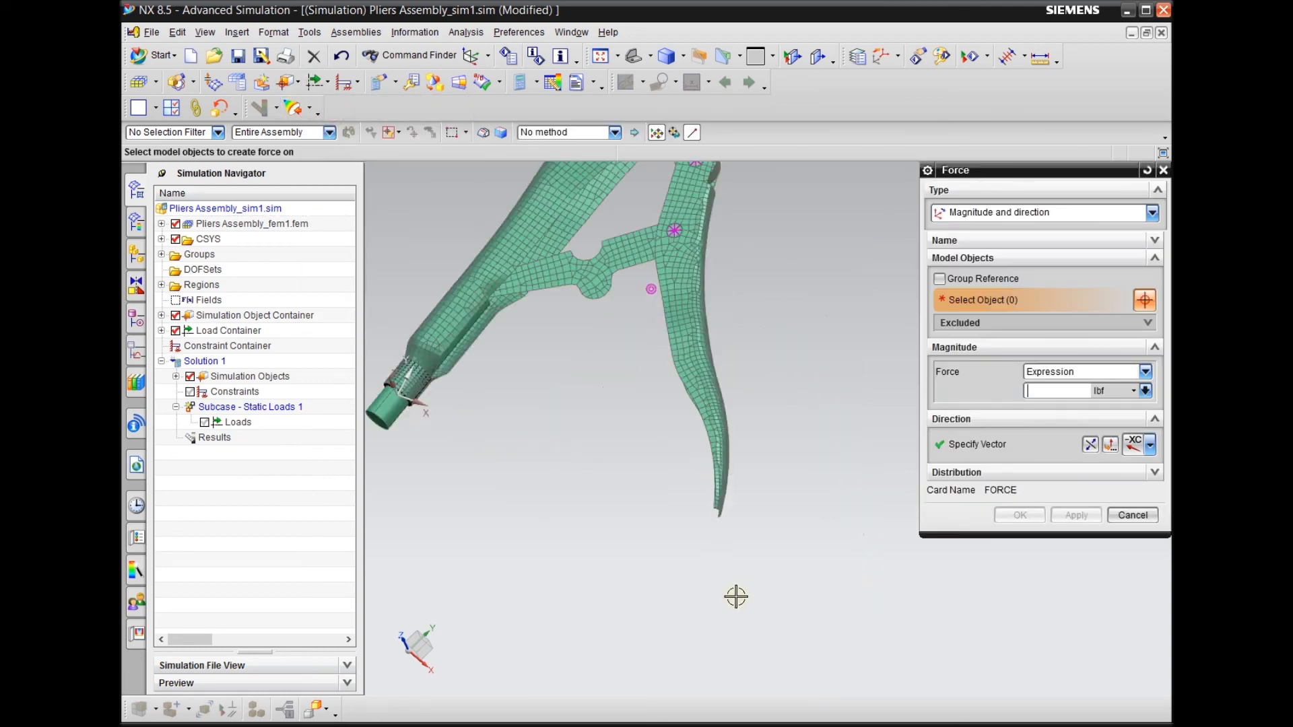
scroll(823, 532, down, 4)
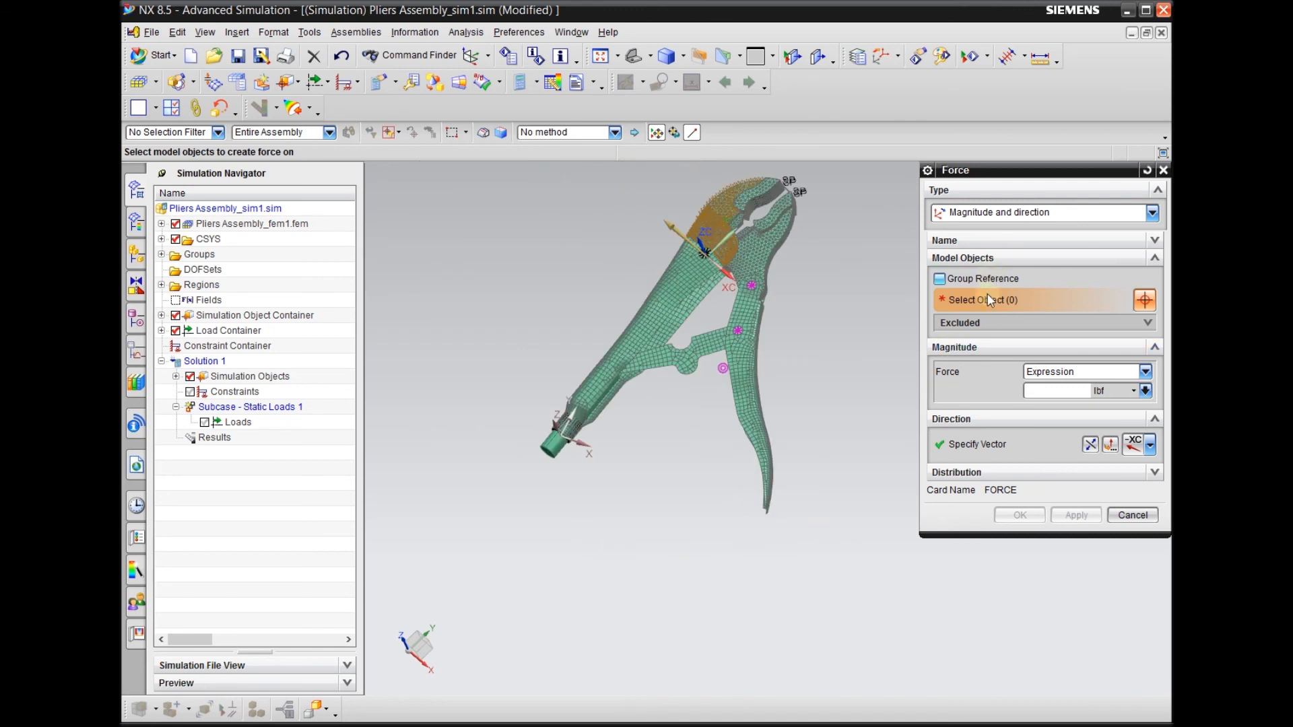
middle_drag(787, 547, 762, 546)
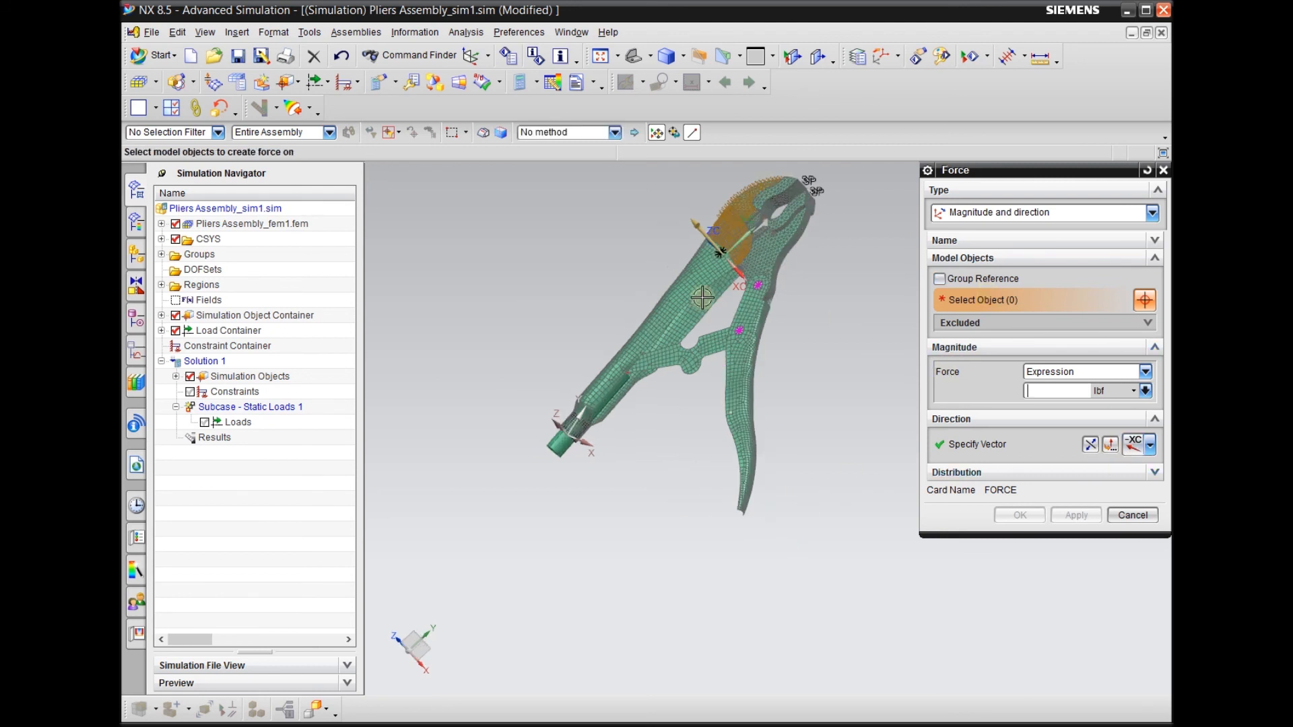
scroll(554, 421, up, 3)
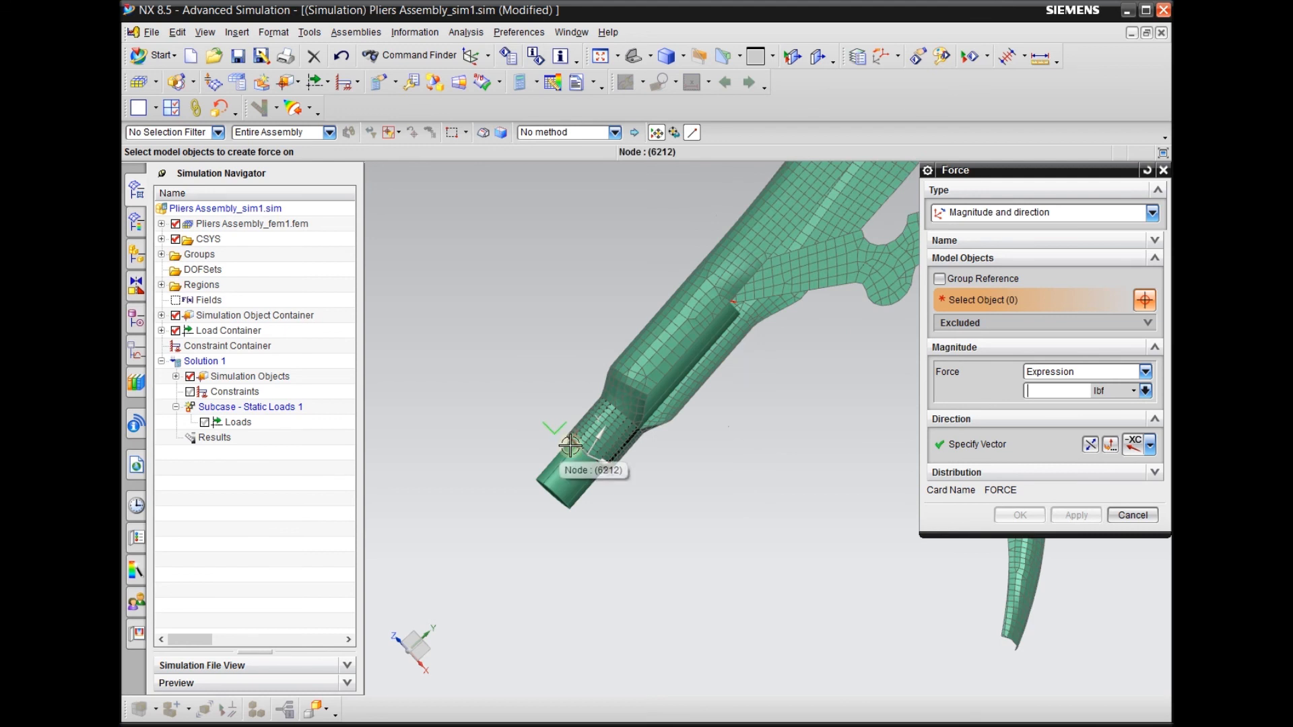
scroll(570, 445, down, 5)
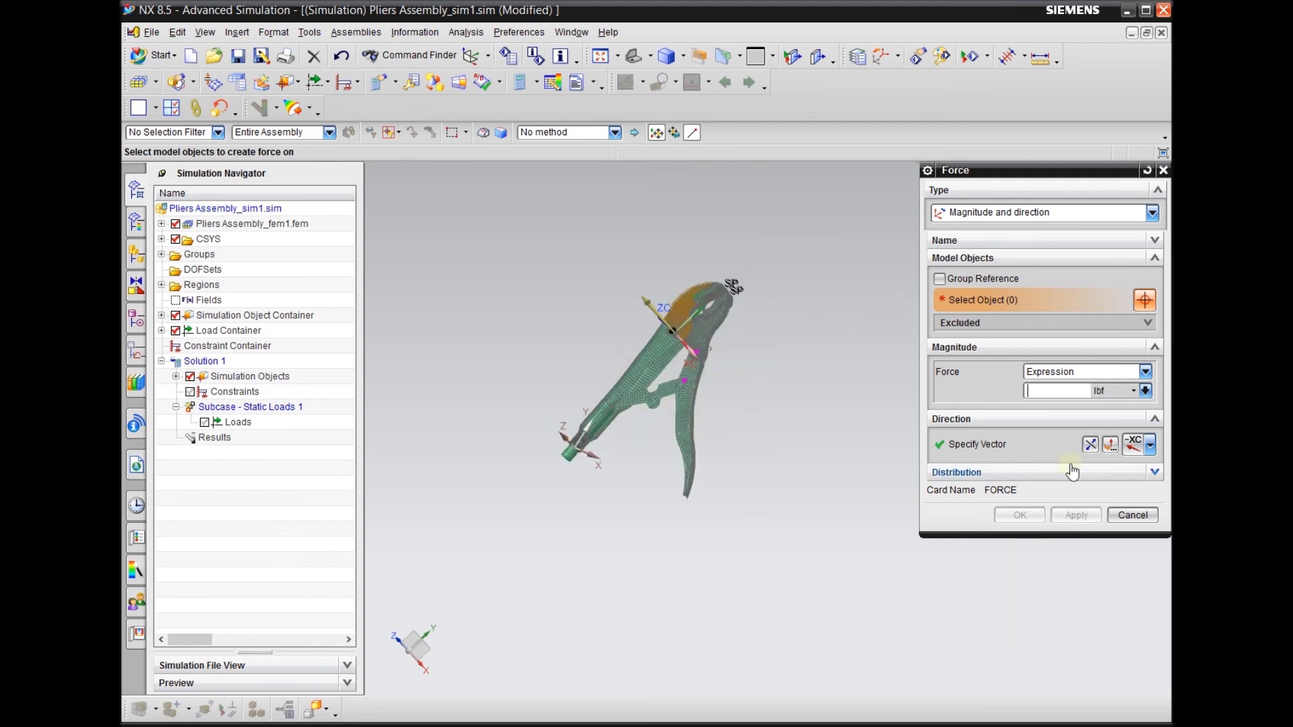
click(1135, 445)
click(161, 240)
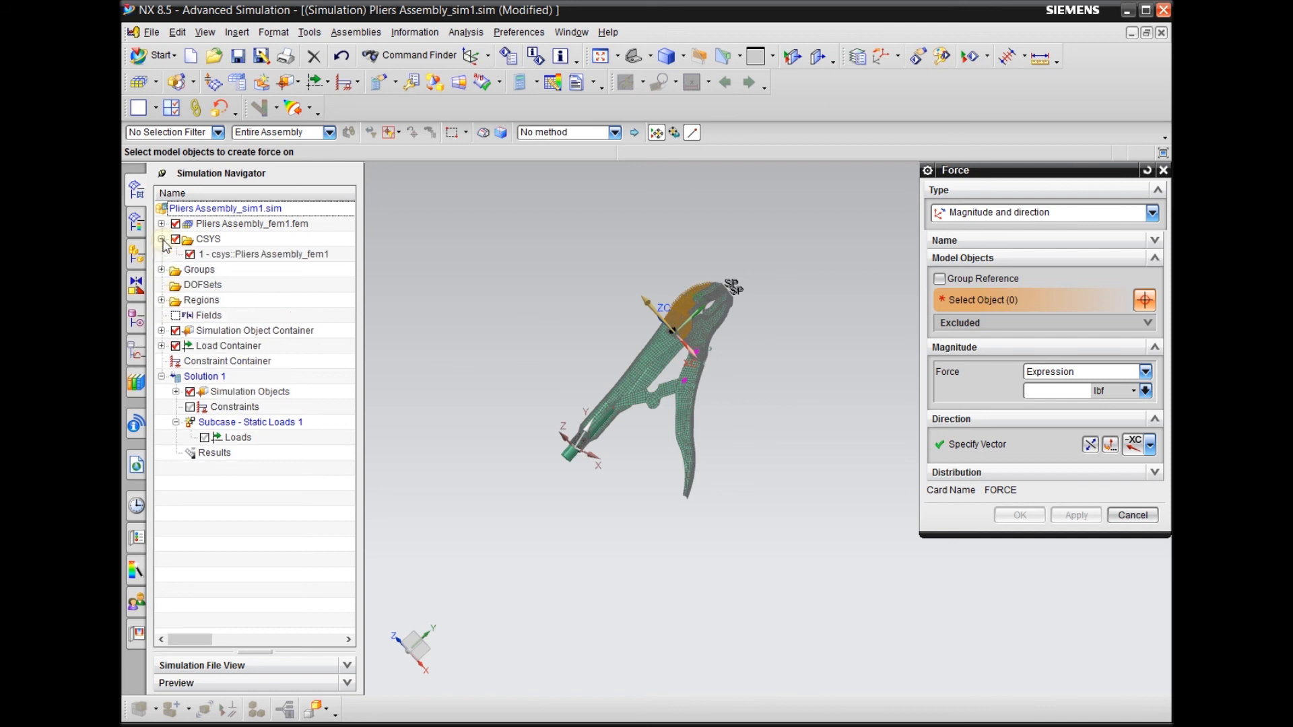
click(232, 256)
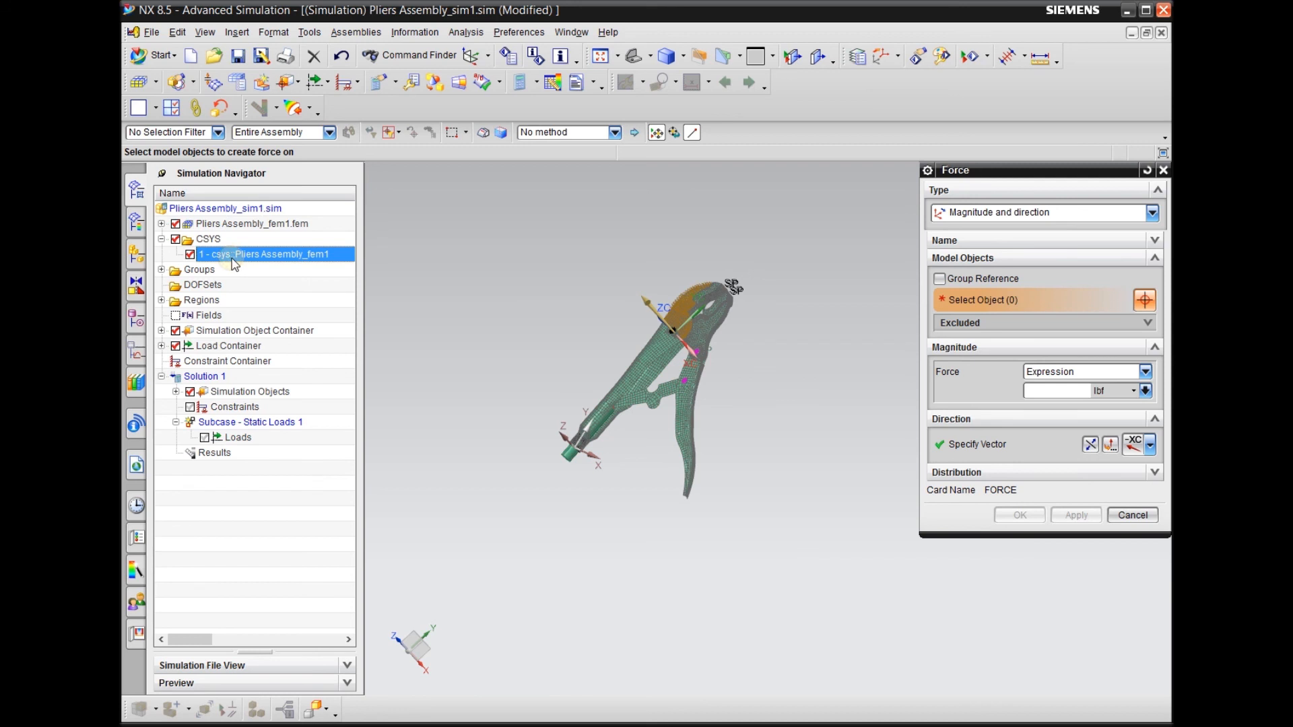
right_click(233, 260)
click(202, 255)
right_click(198, 251)
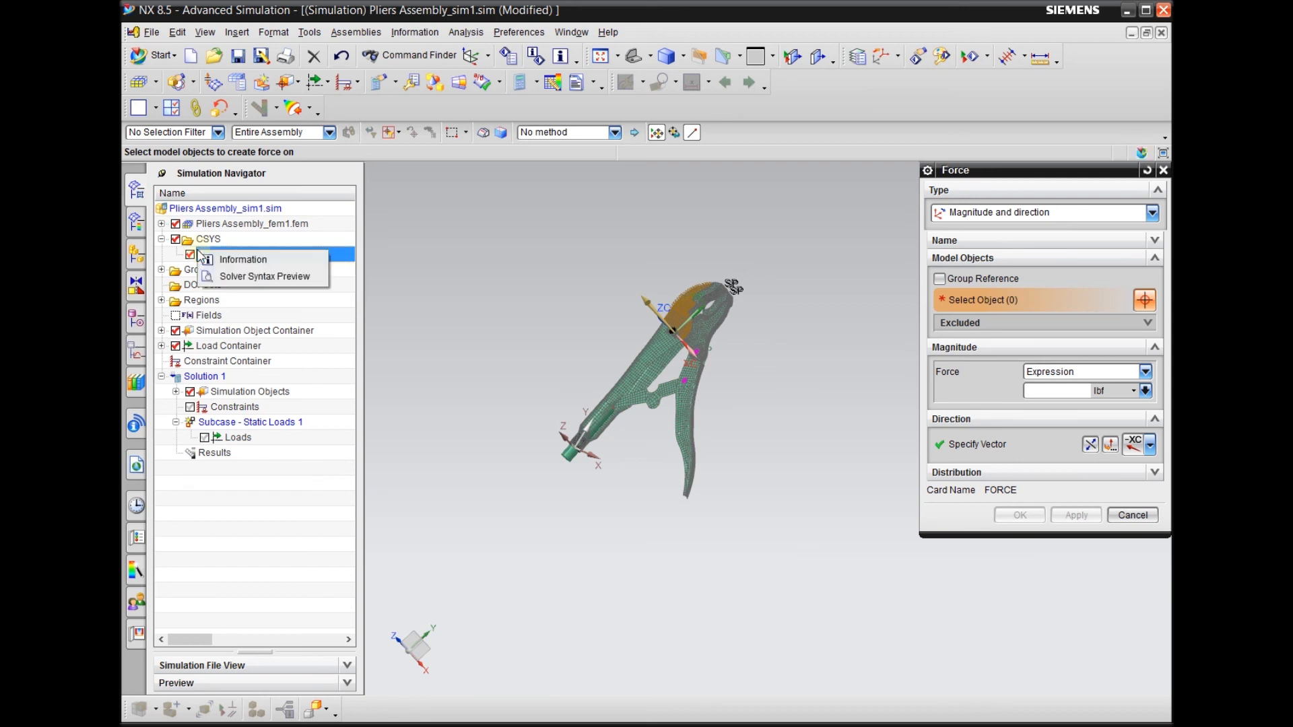
click(501, 264)
click(1133, 516)
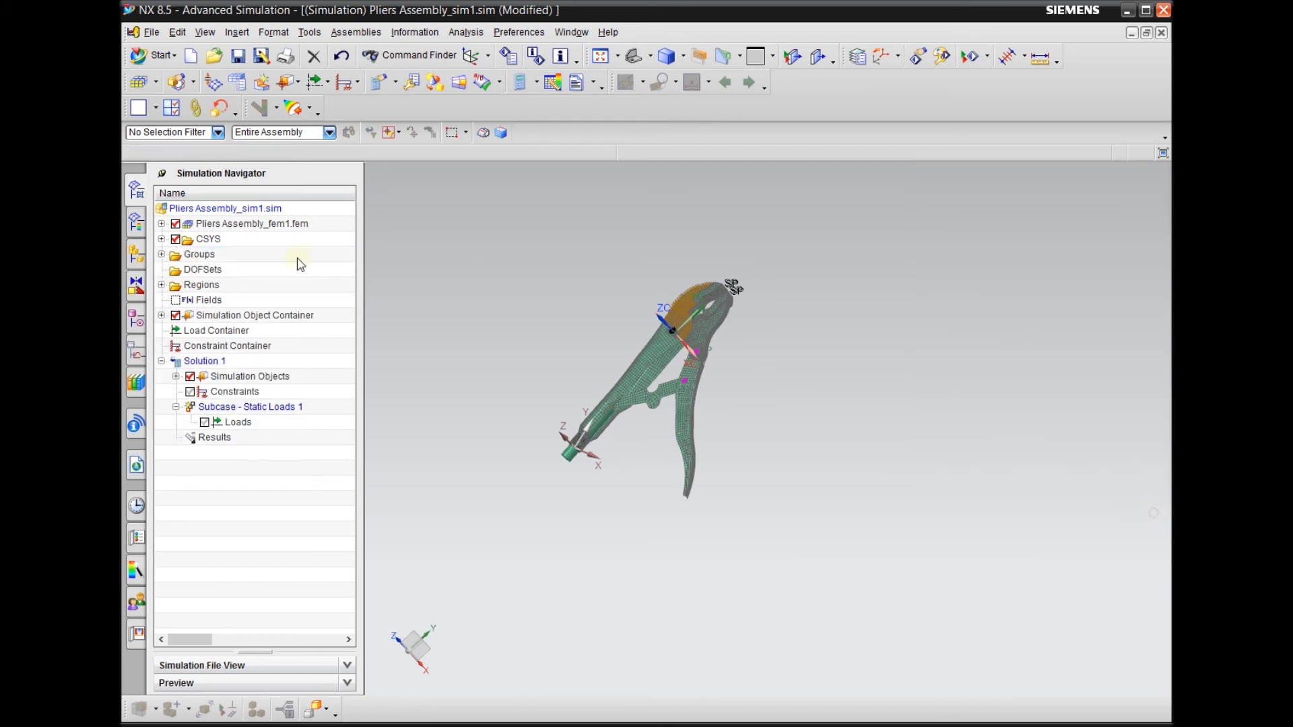
Set the work coordinate system to the csys coordinate system of Pliers Assembly_fem1
click(161, 239)
click(237, 255)
right_click(235, 255)
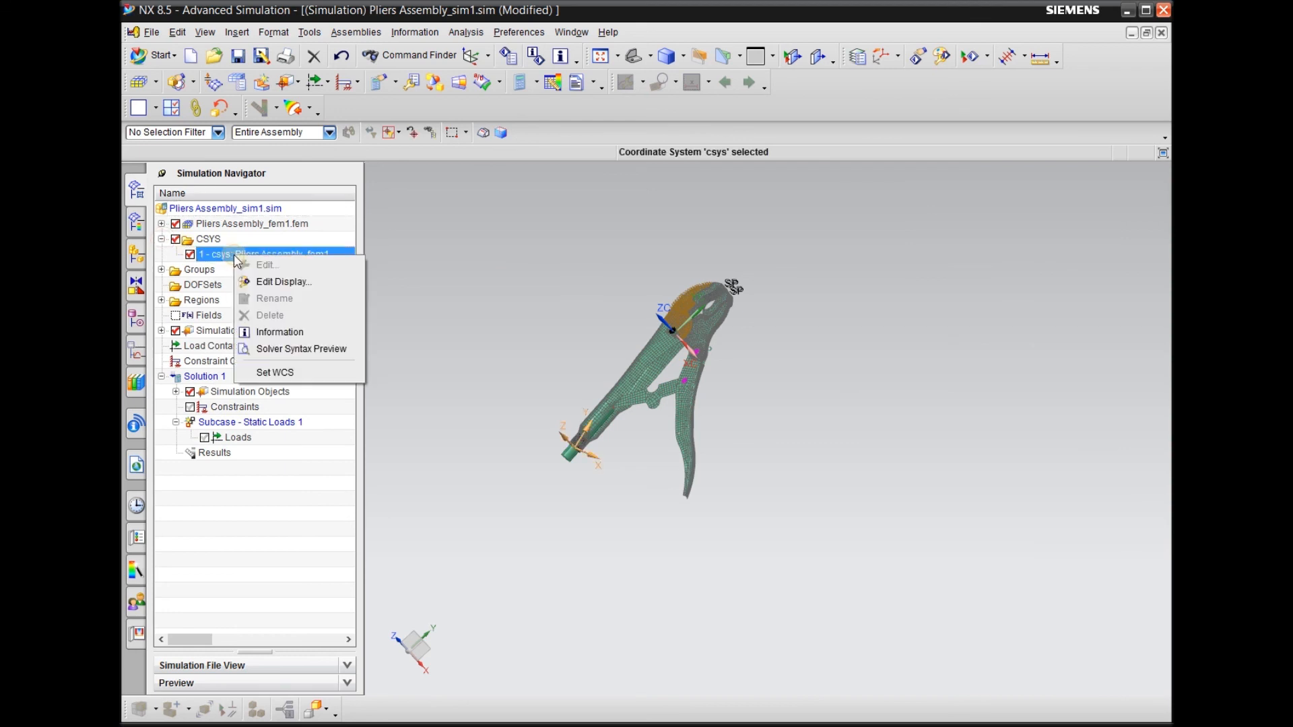
click(292, 374)
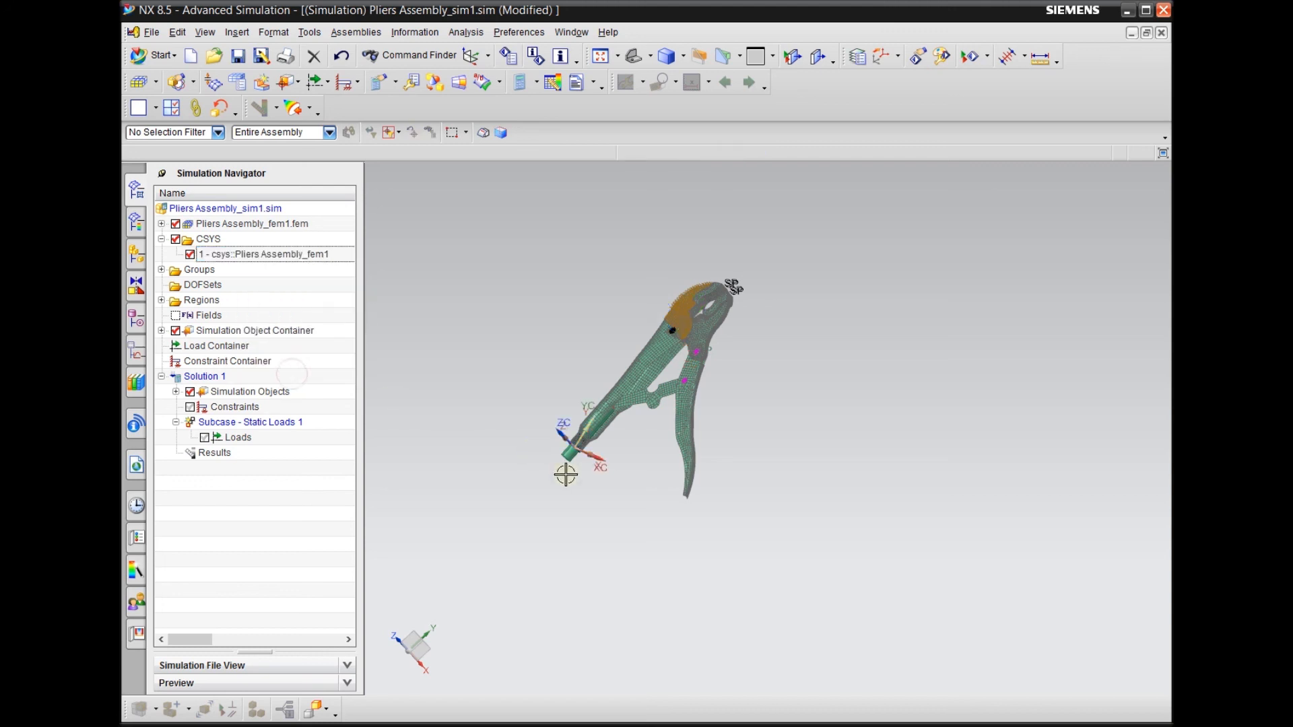
Apply a 10 lbf force in the -XC direction to a node at the free tip of the curved handle
scroll(629, 476, up, 3)
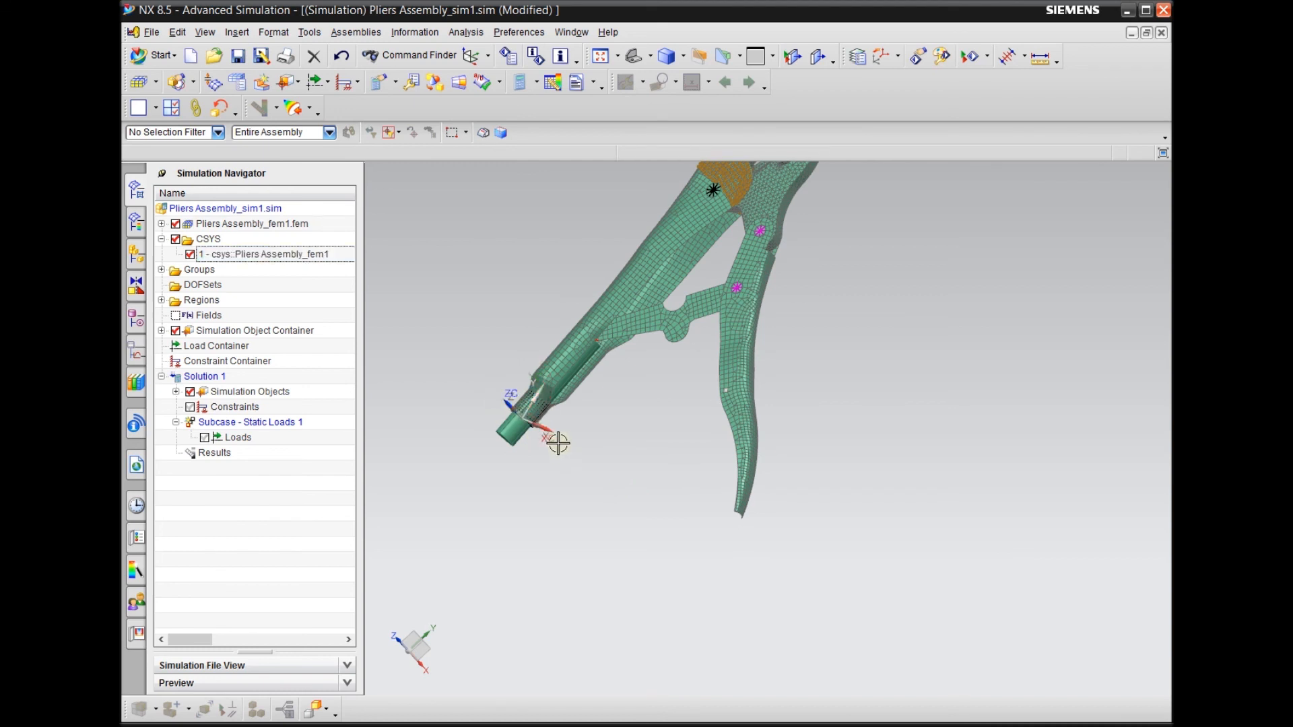
scroll(517, 431, down, 2)
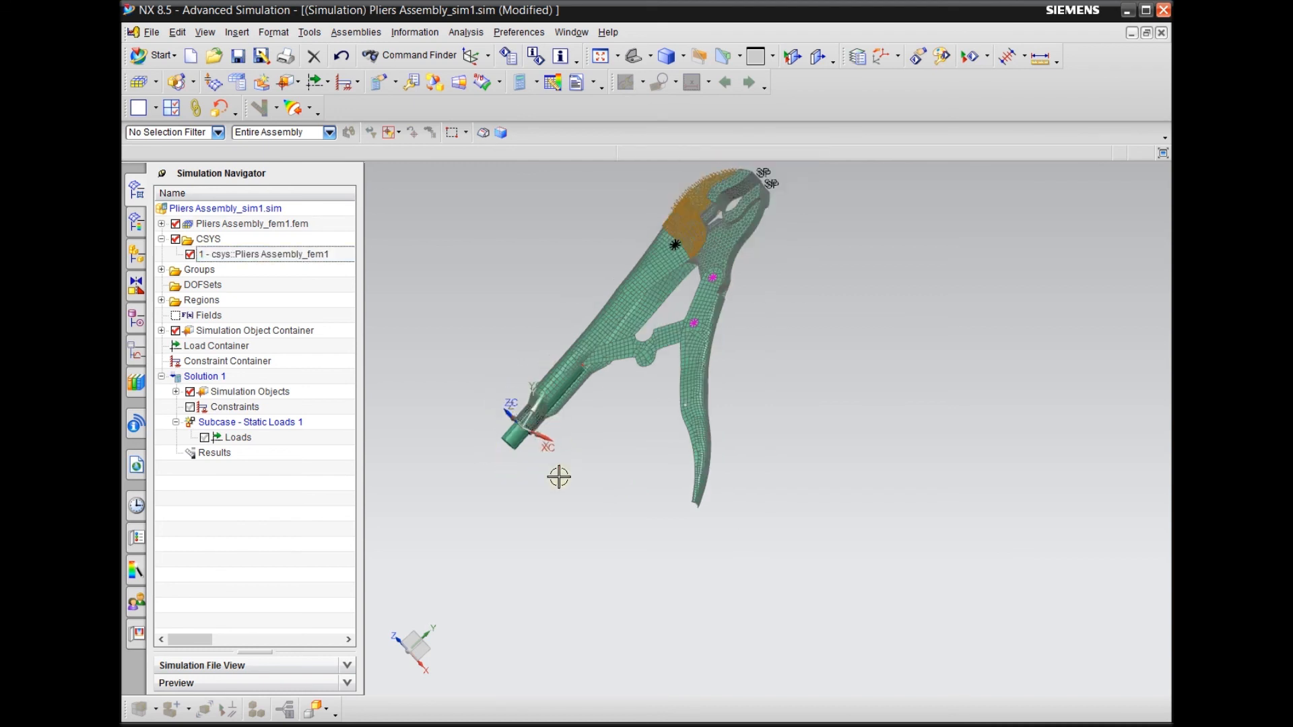
scroll(560, 479, down, 2)
middle_drag(570, 533, 592, 525)
scroll(593, 525, up, 2)
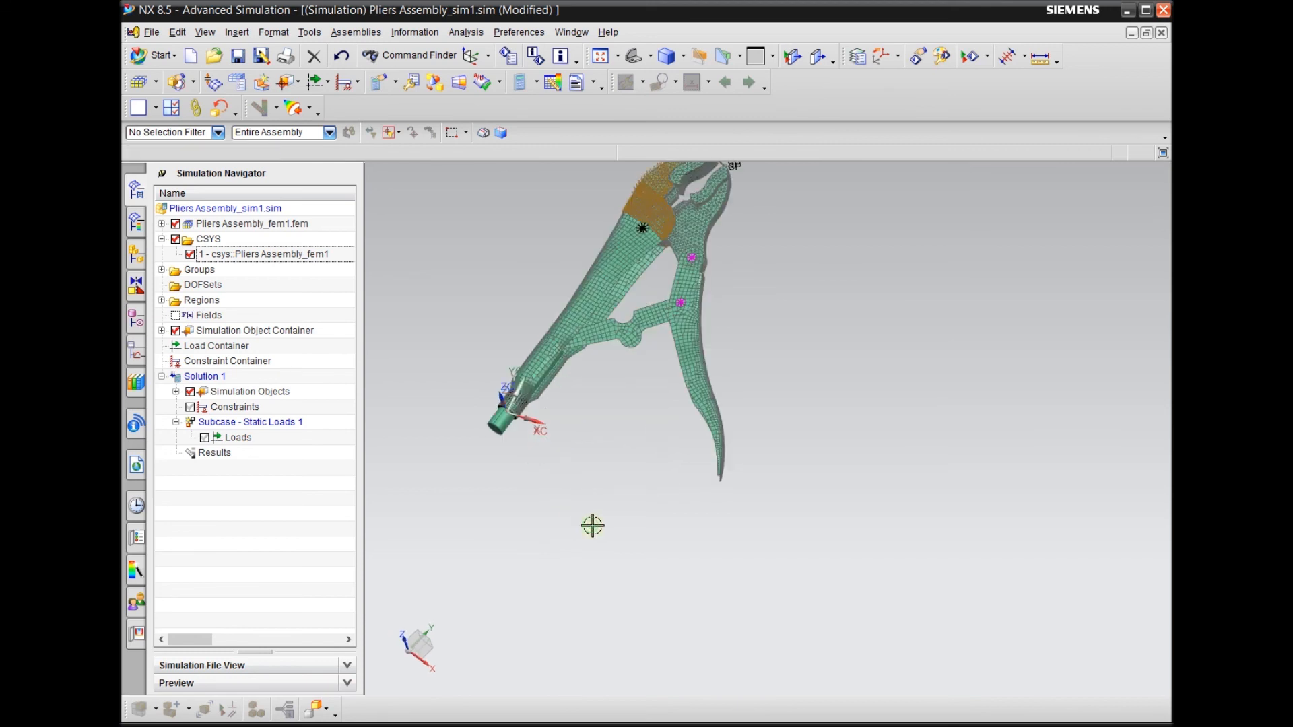
scroll(592, 526, down, 2)
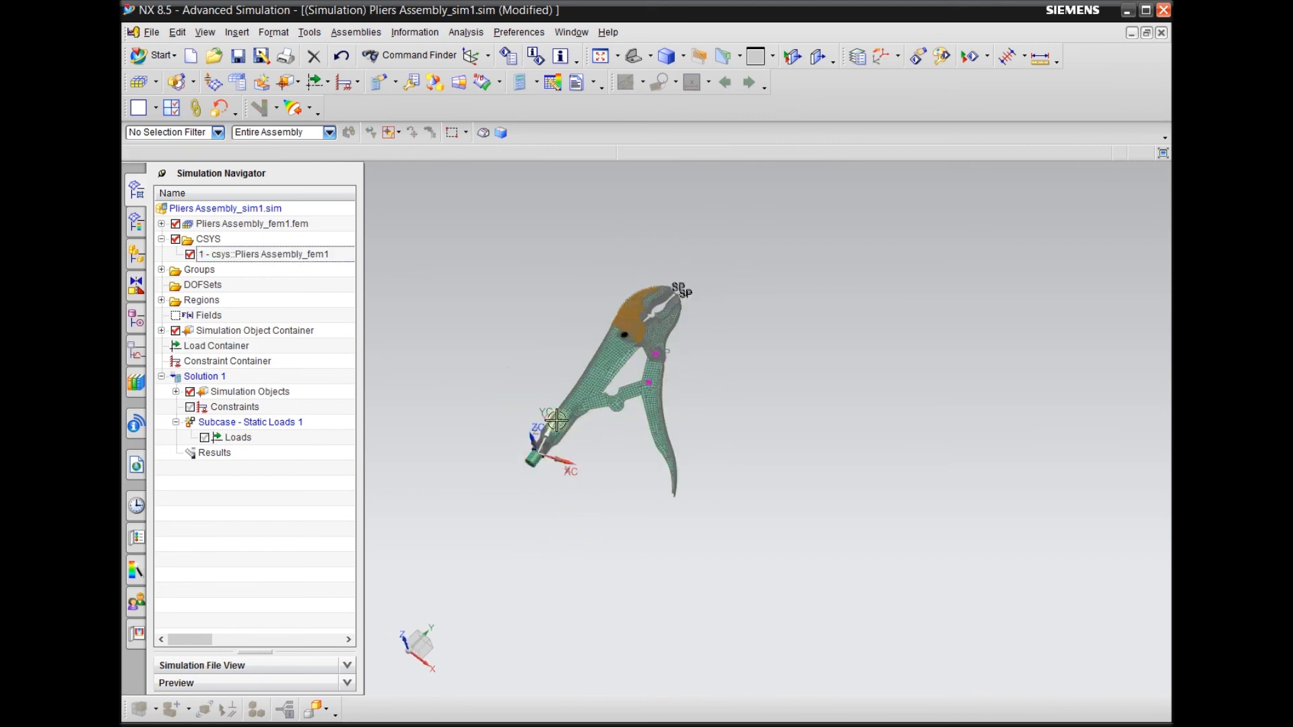
click(326, 82)
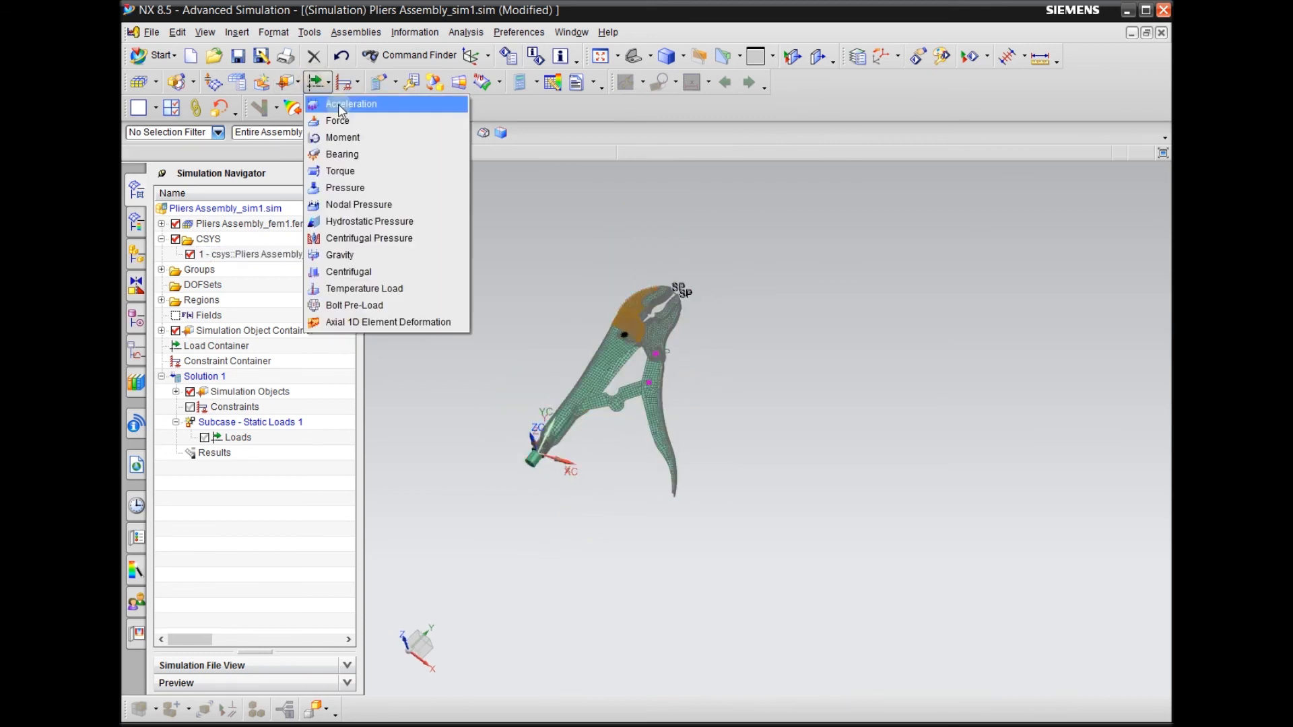
click(349, 124)
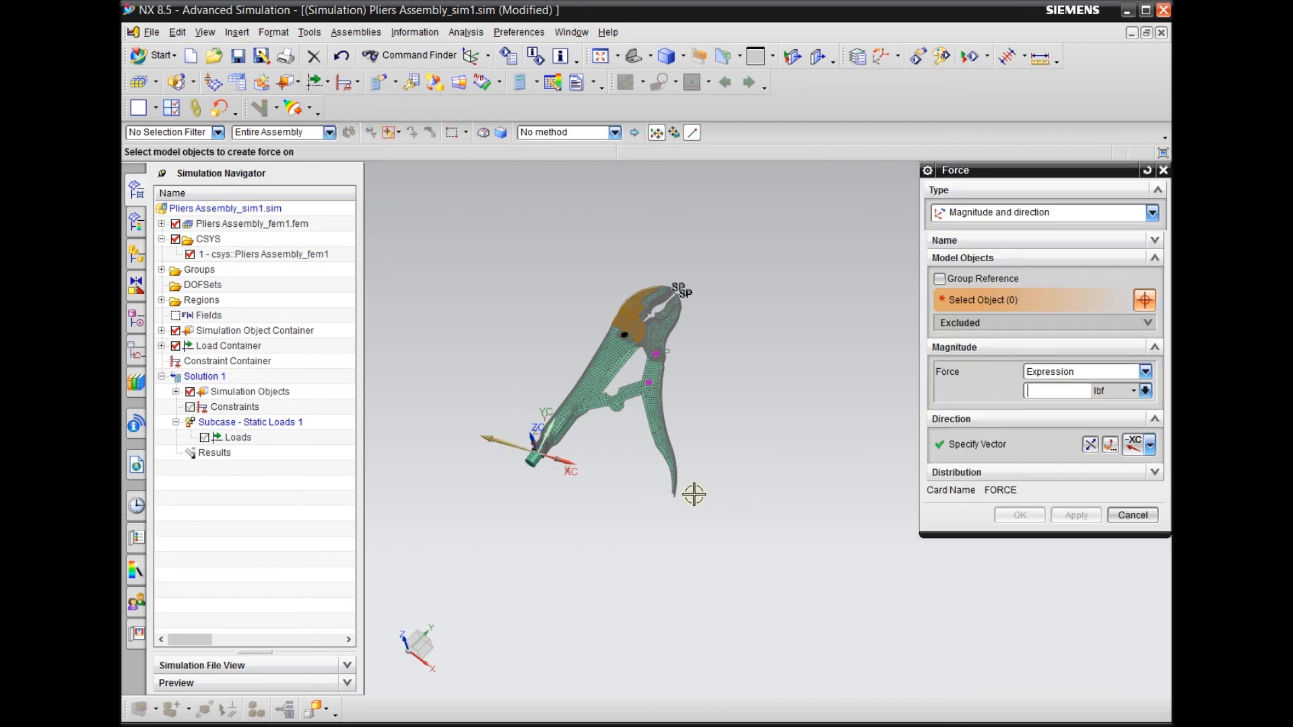
scroll(684, 511, up, 5)
middle_drag(730, 488, 612, 470)
scroll(593, 470, up, 3)
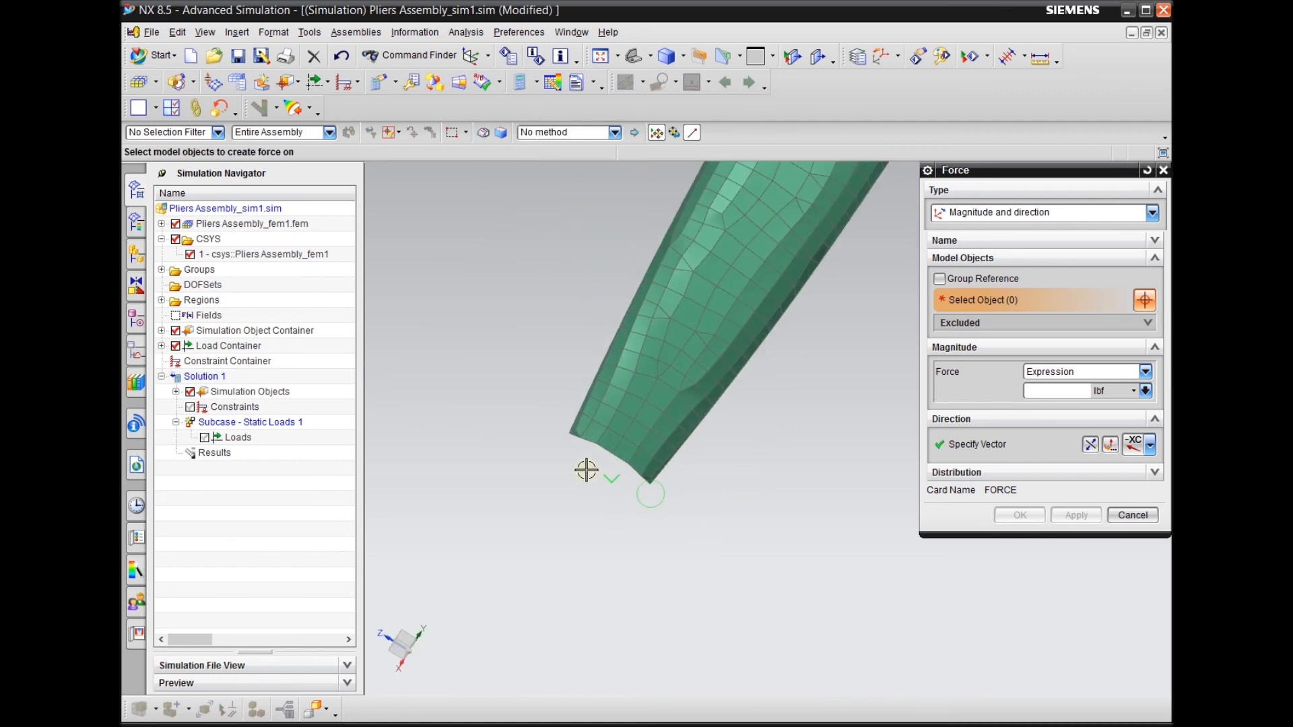
click(617, 451)
middle_drag(536, 499, 781, 535)
scroll(781, 535, down, 3)
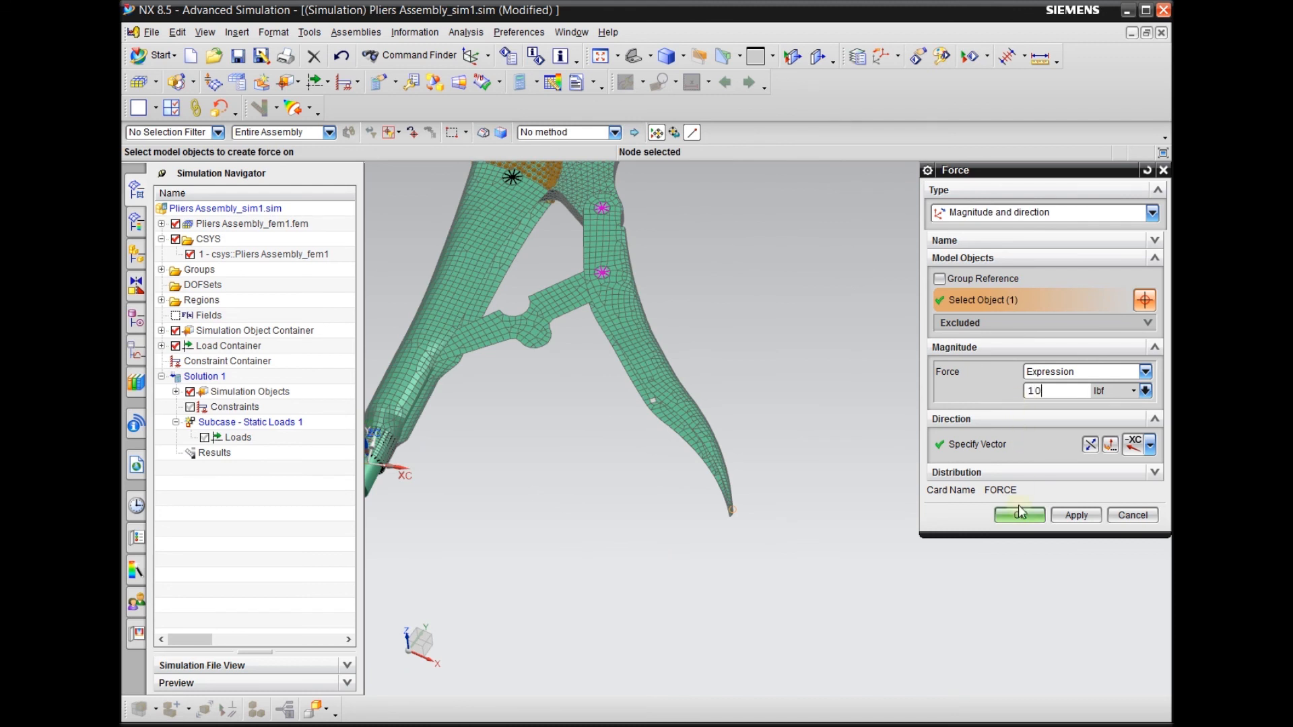
click(1076, 515)
Examine the force direction at the curved handle's tip and the screw end of the opposite handle
scroll(763, 518, up, 2)
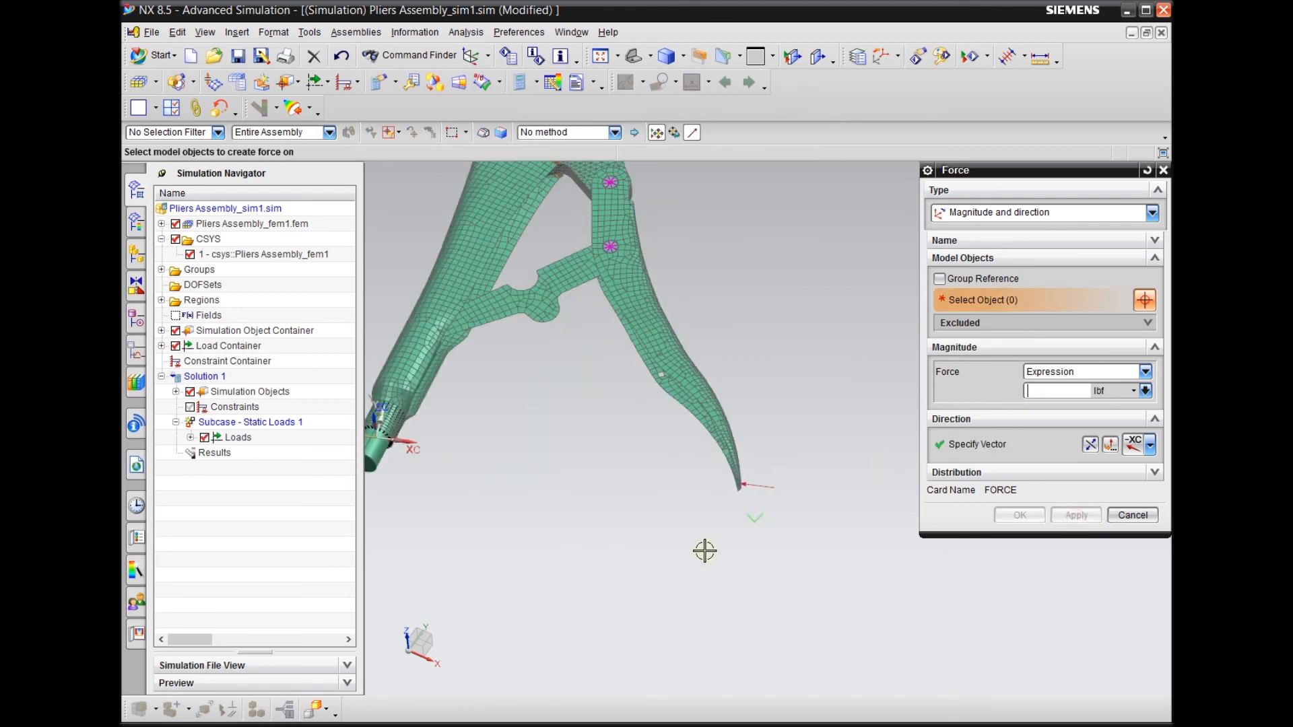
middle_drag(704, 551, 707, 557)
key(F8)
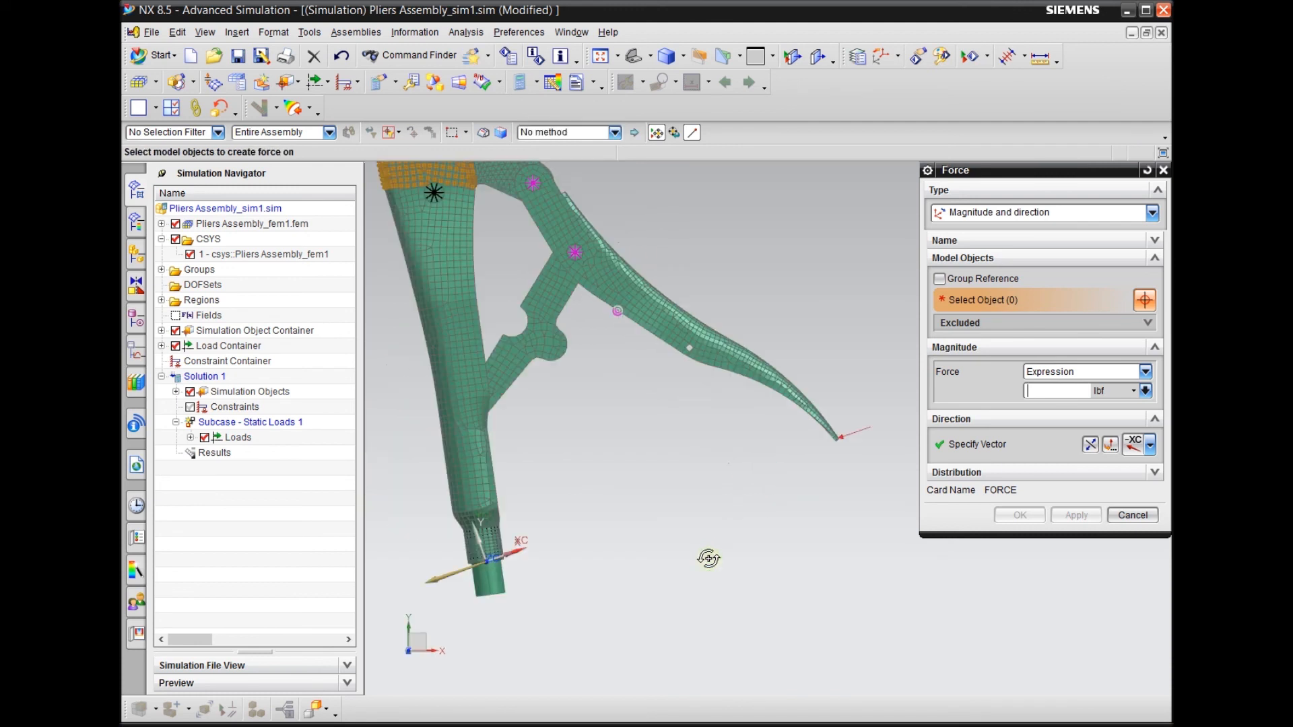
scroll(737, 455, down, 3)
scroll(630, 510, up, 3)
scroll(501, 517, down, 2)
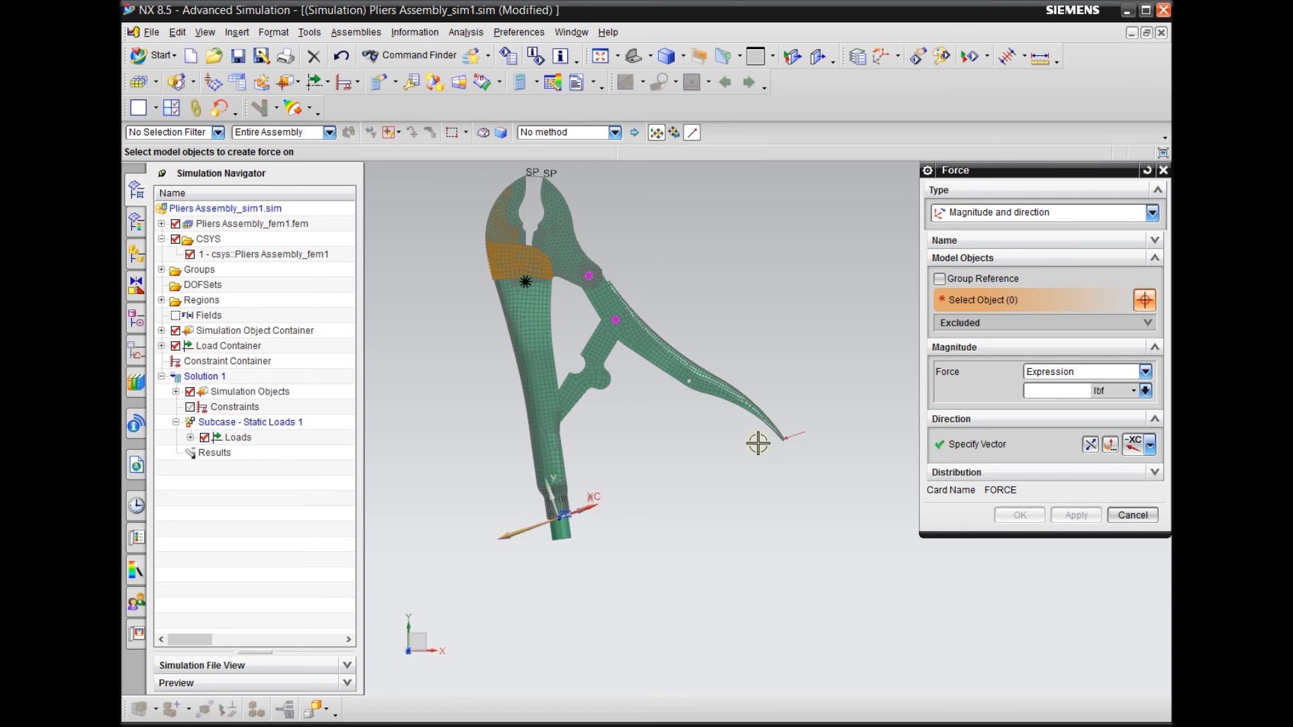
scroll(492, 552, up, 2)
middle_drag(554, 589, 528, 543)
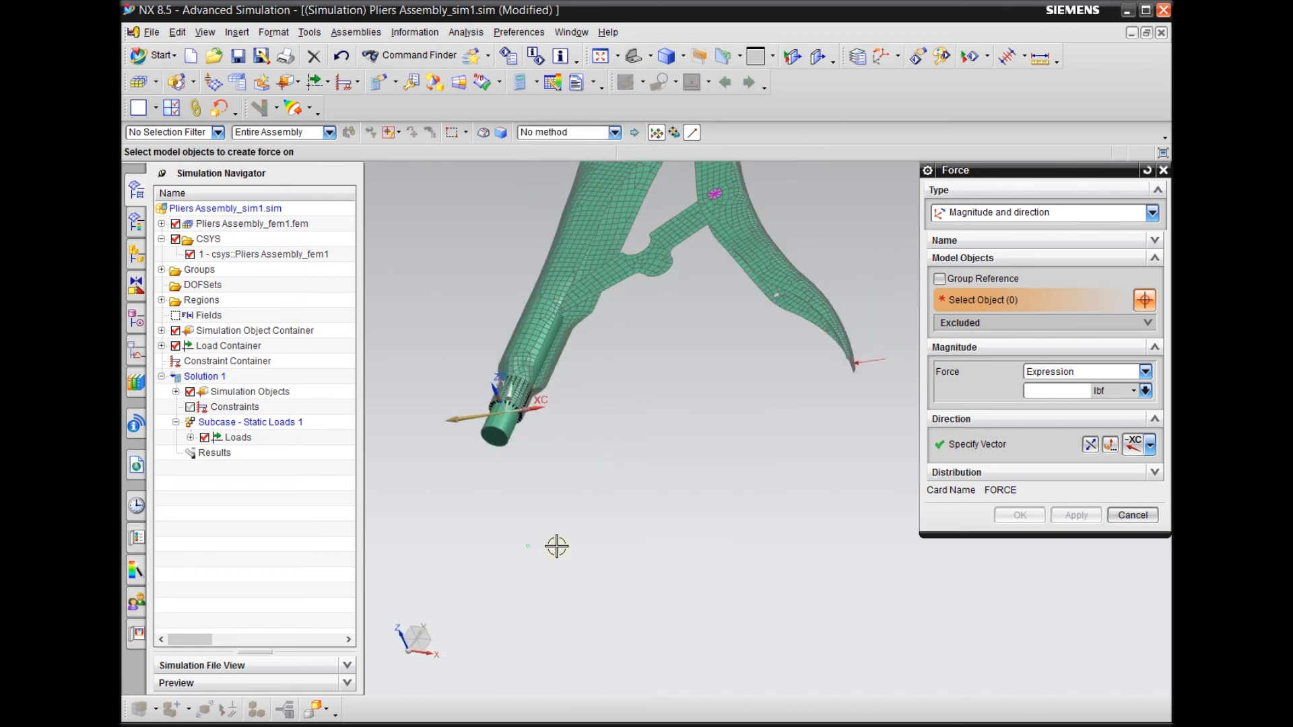
scroll(692, 537, up, 3)
scroll(615, 517, down, 2)
scroll(605, 448, up, 3)
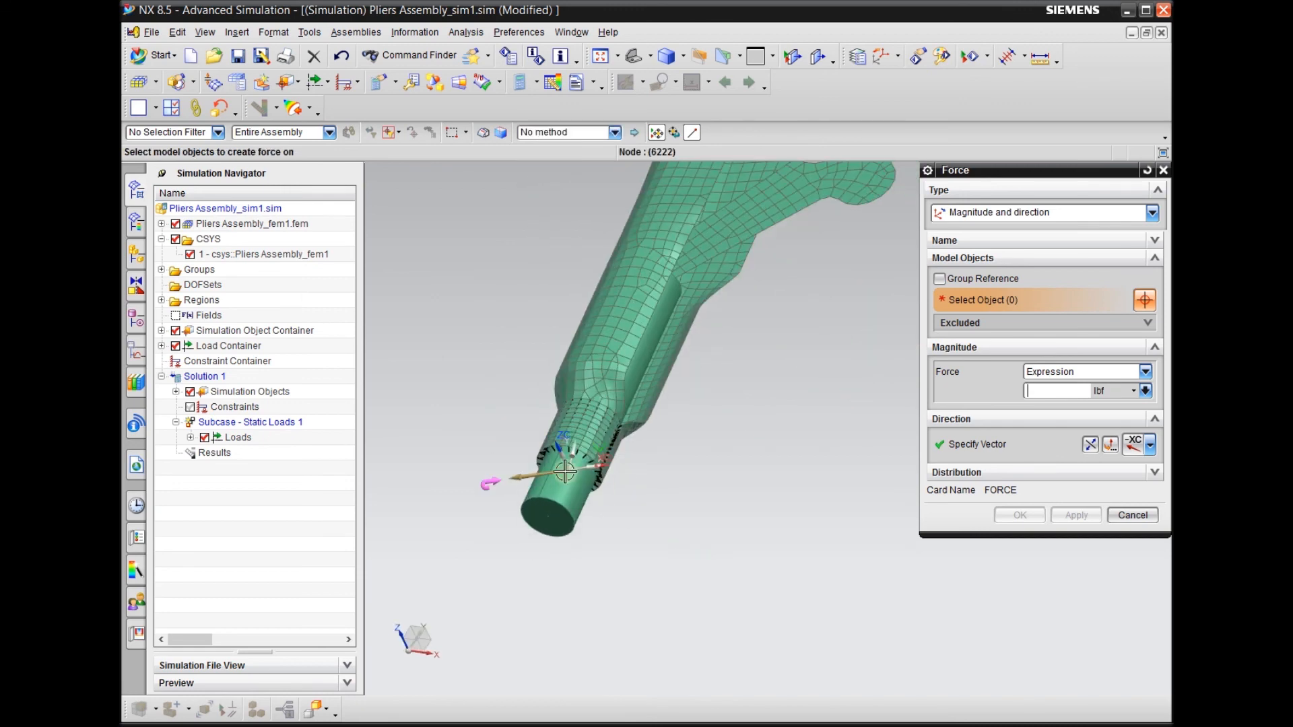
Hide the Bar Screw 1D collector to expose the RBE2 spider inside the end of the straight handle
click(162, 224)
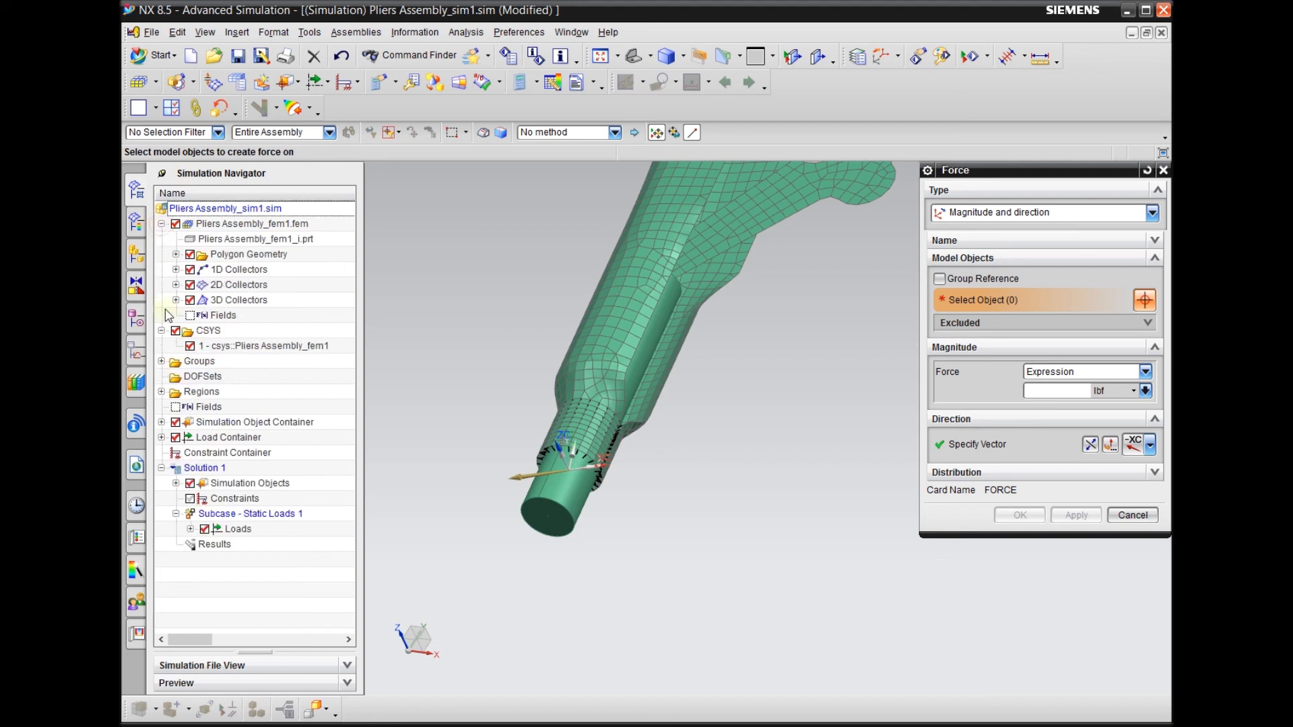
click(175, 270)
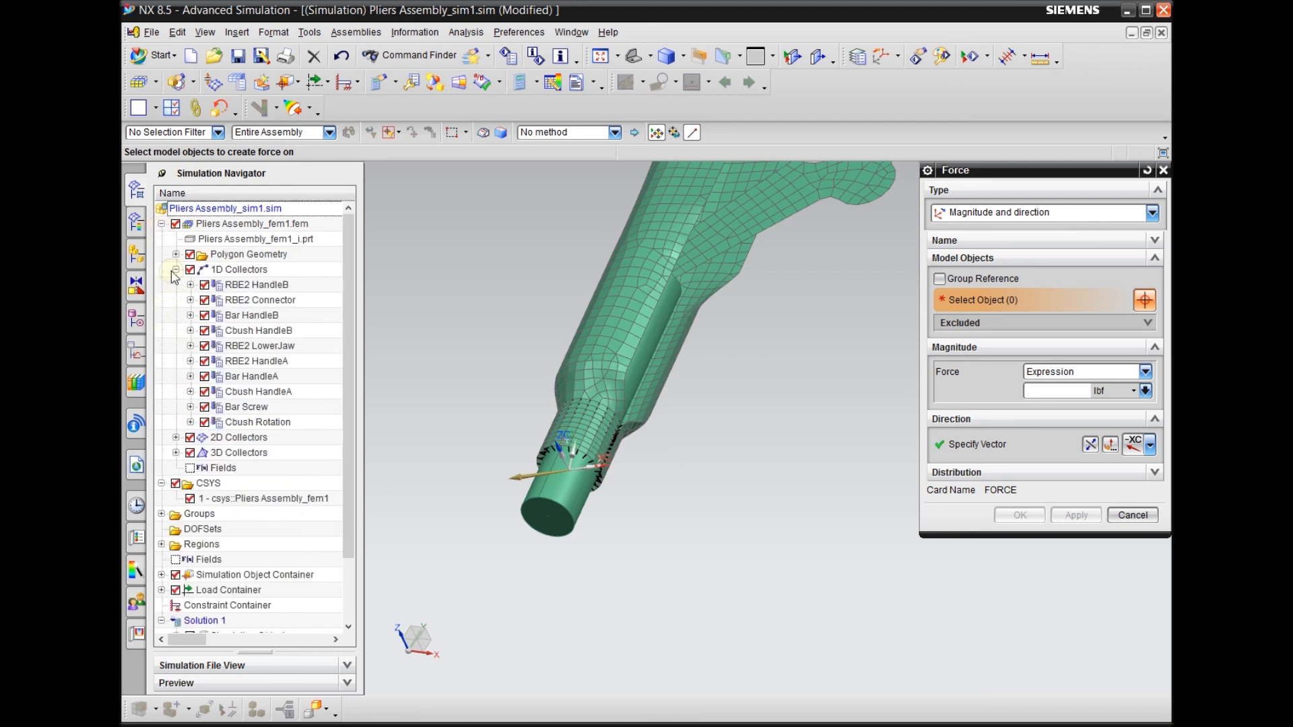
click(204, 408)
scroll(523, 496, up, 3)
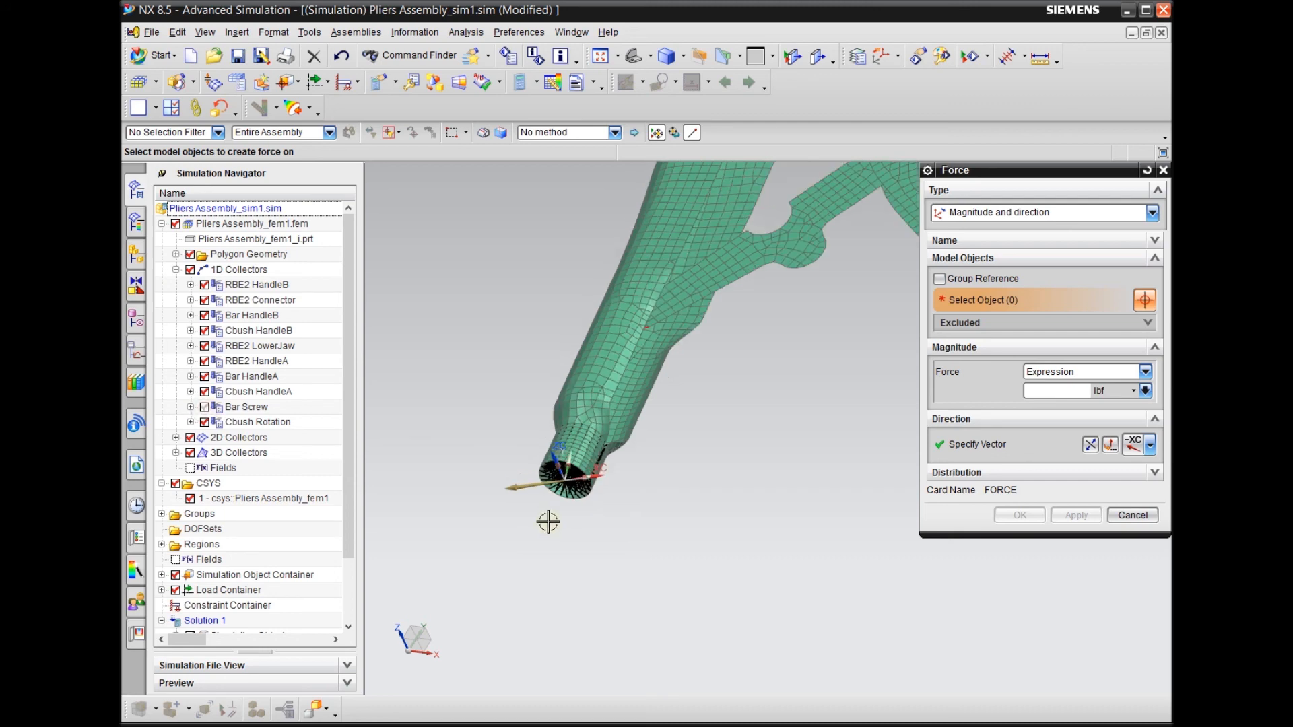
middle_drag(652, 560, 645, 544)
scroll(673, 451, up, 3)
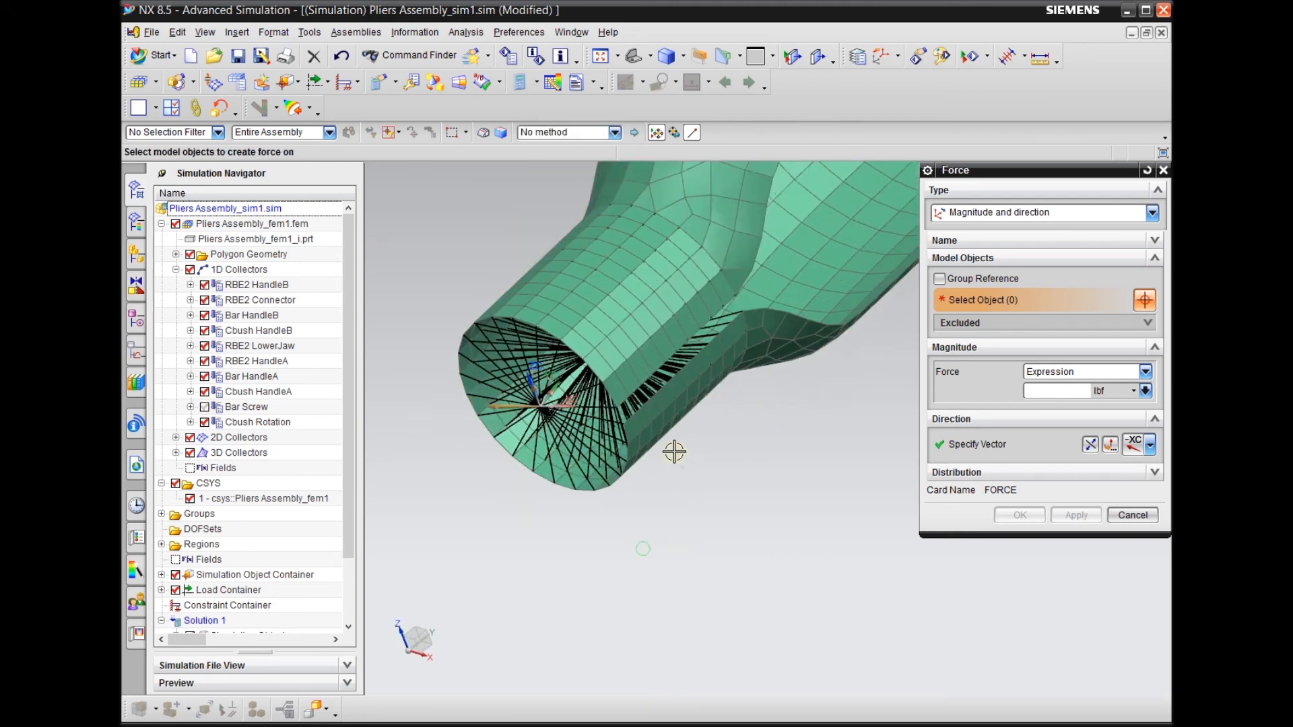
scroll(695, 462, down, 3)
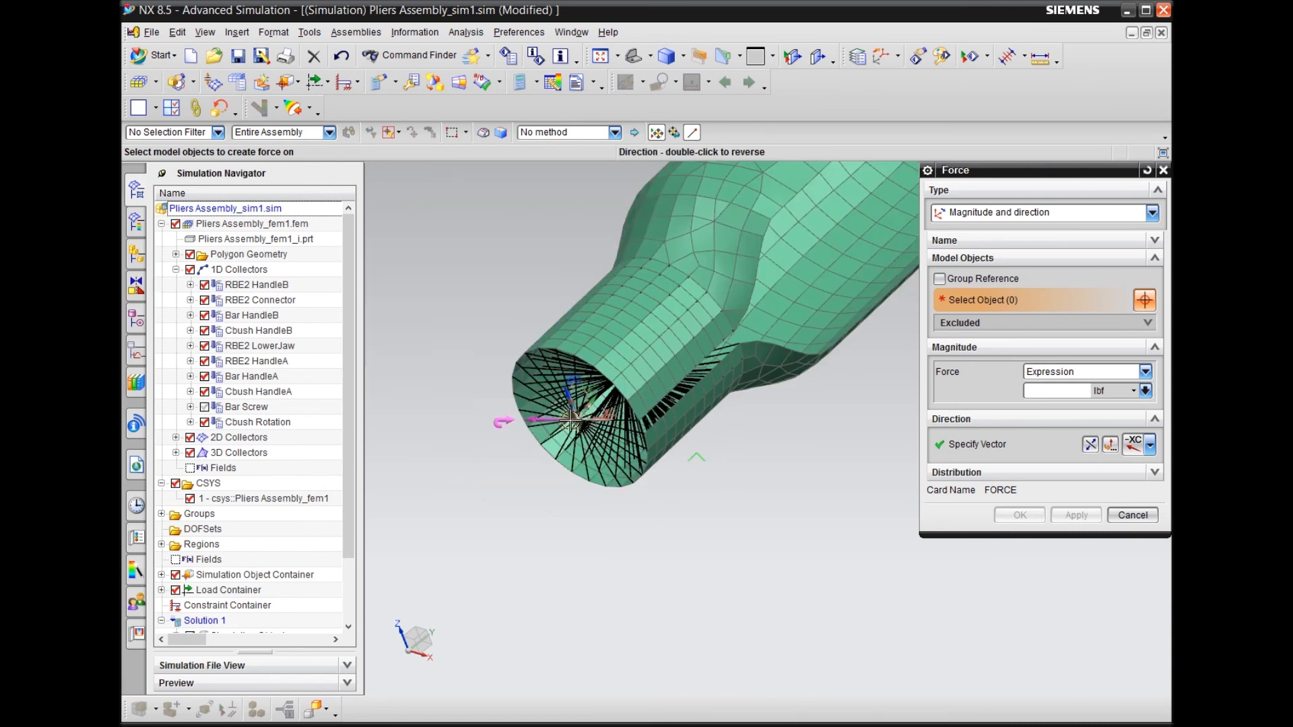
Set the direction of the new force to the positive XC axis
scroll(585, 417, up, 2)
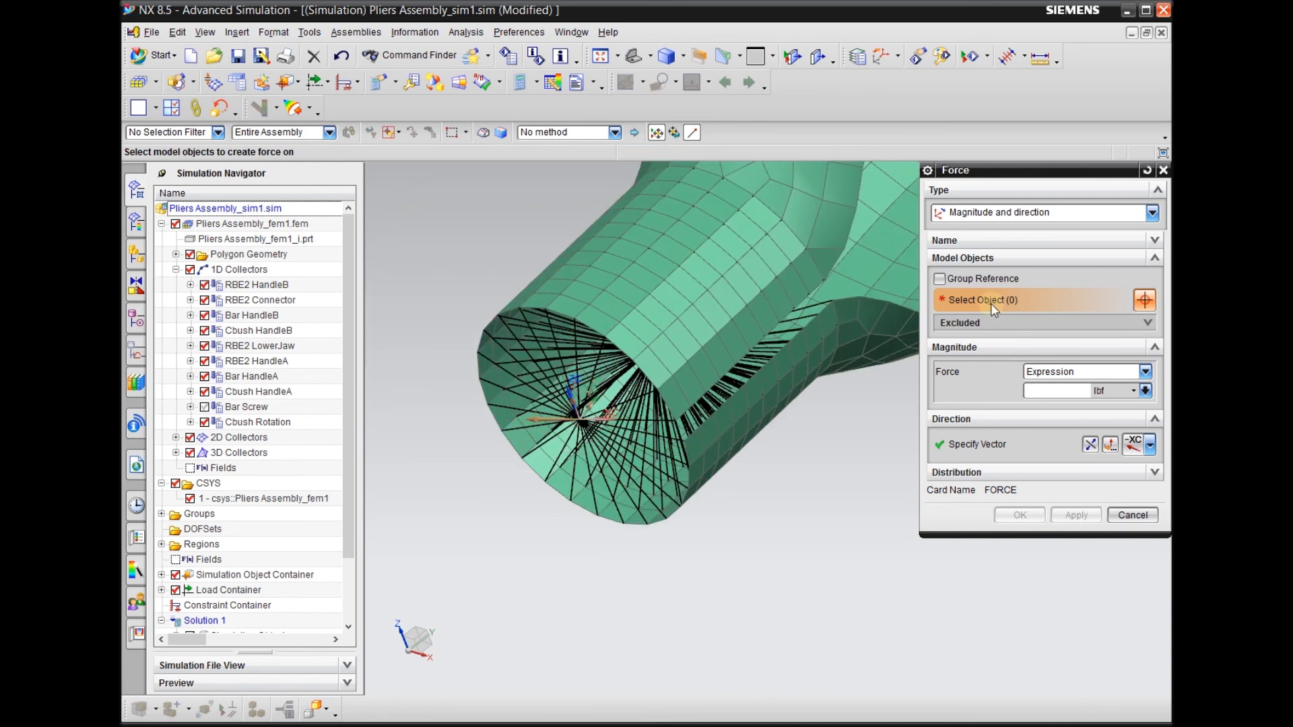
click(1150, 446)
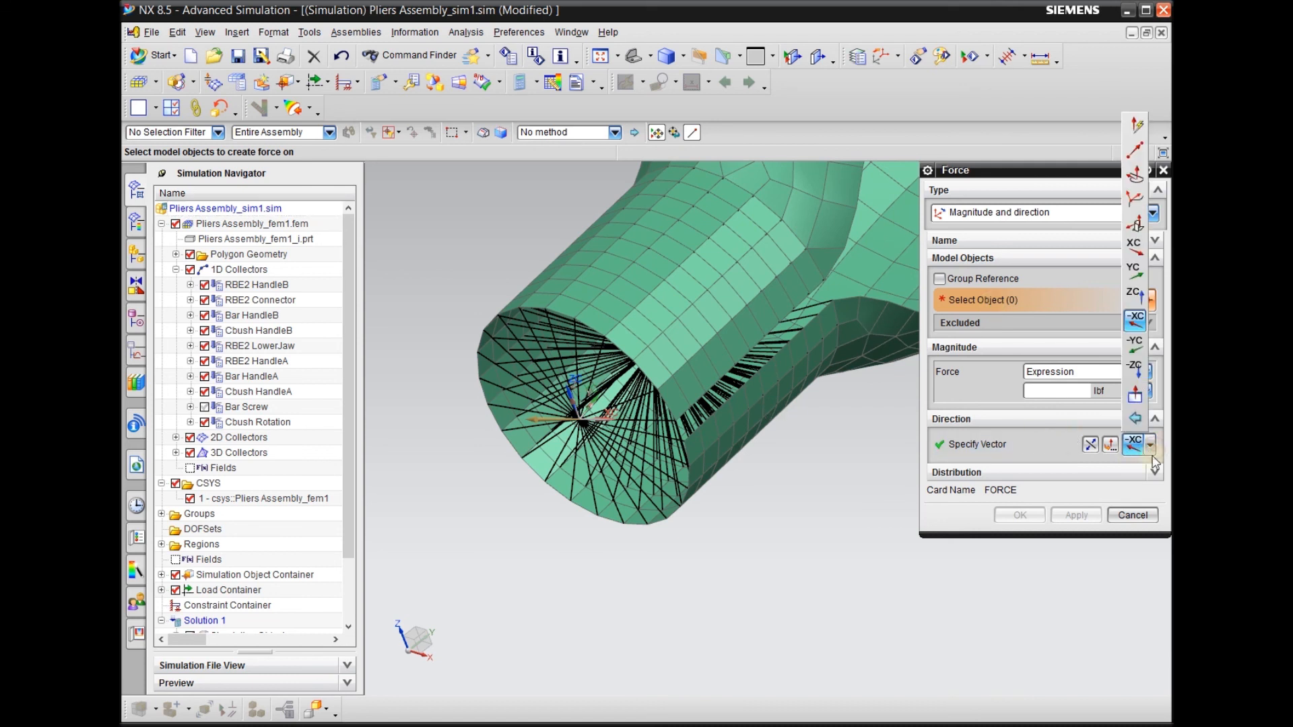
click(1134, 246)
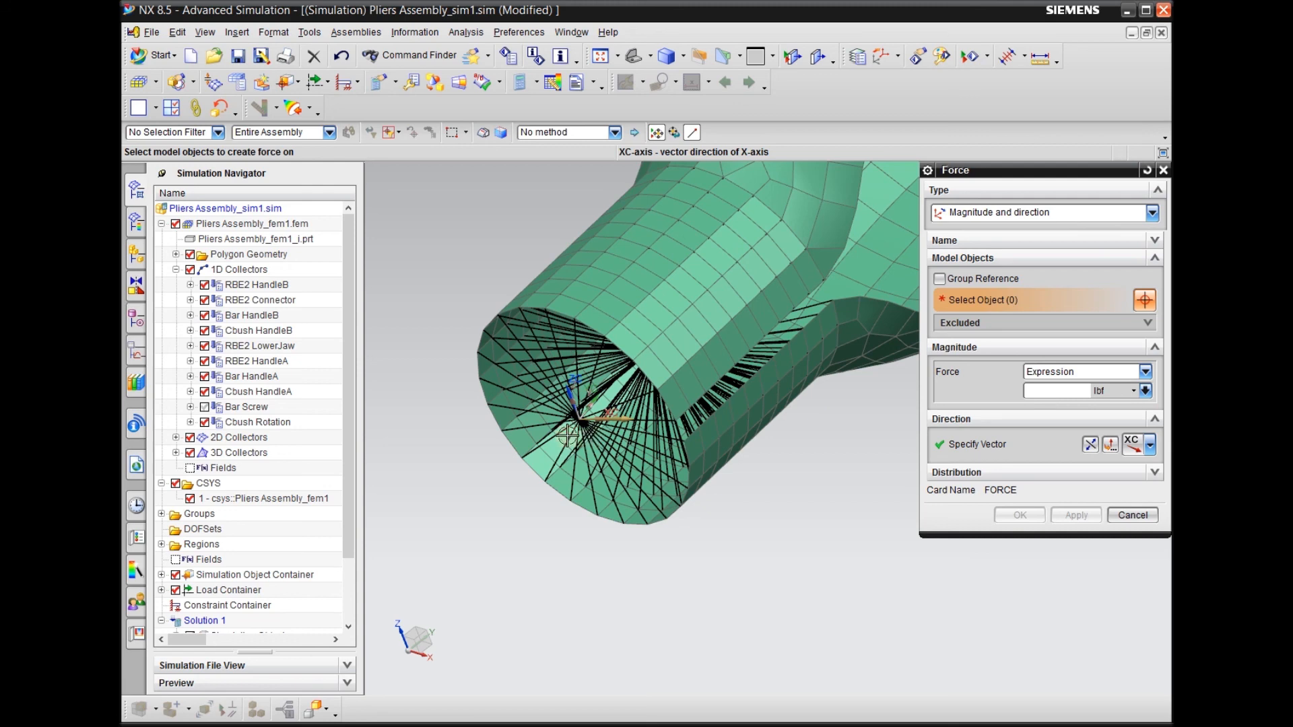
Hide the 2D Collectors and connection_mesh(12) of RBE2 HandleA to isolate the RBE2 spider at the straight handle's end
scroll(474, 422, up, 5)
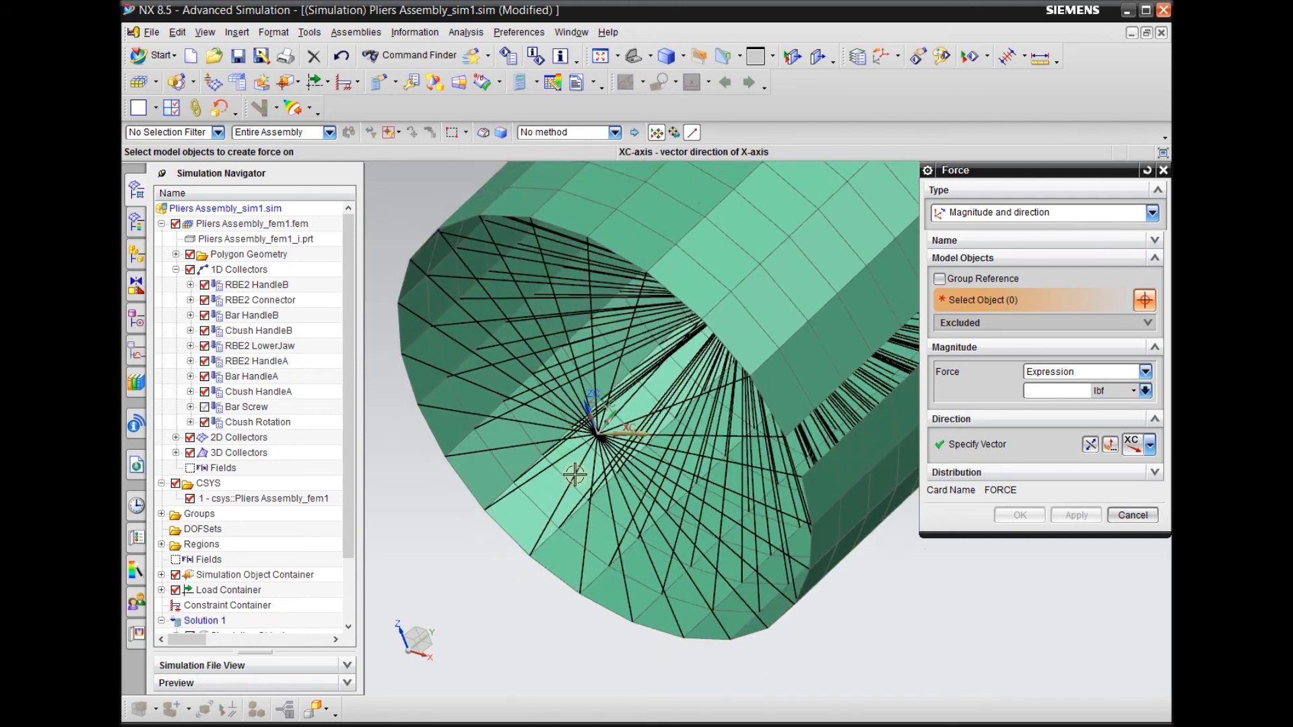
middle_drag(517, 596, 521, 598)
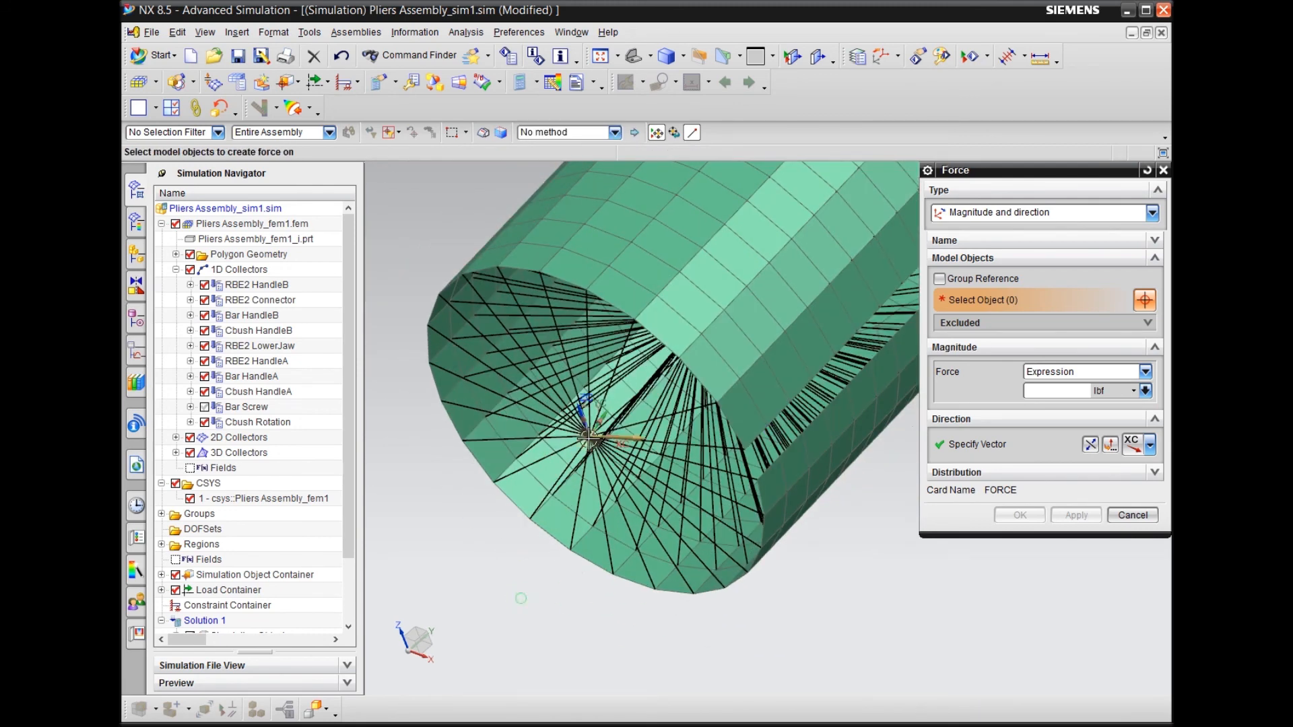
scroll(505, 499, down, 3)
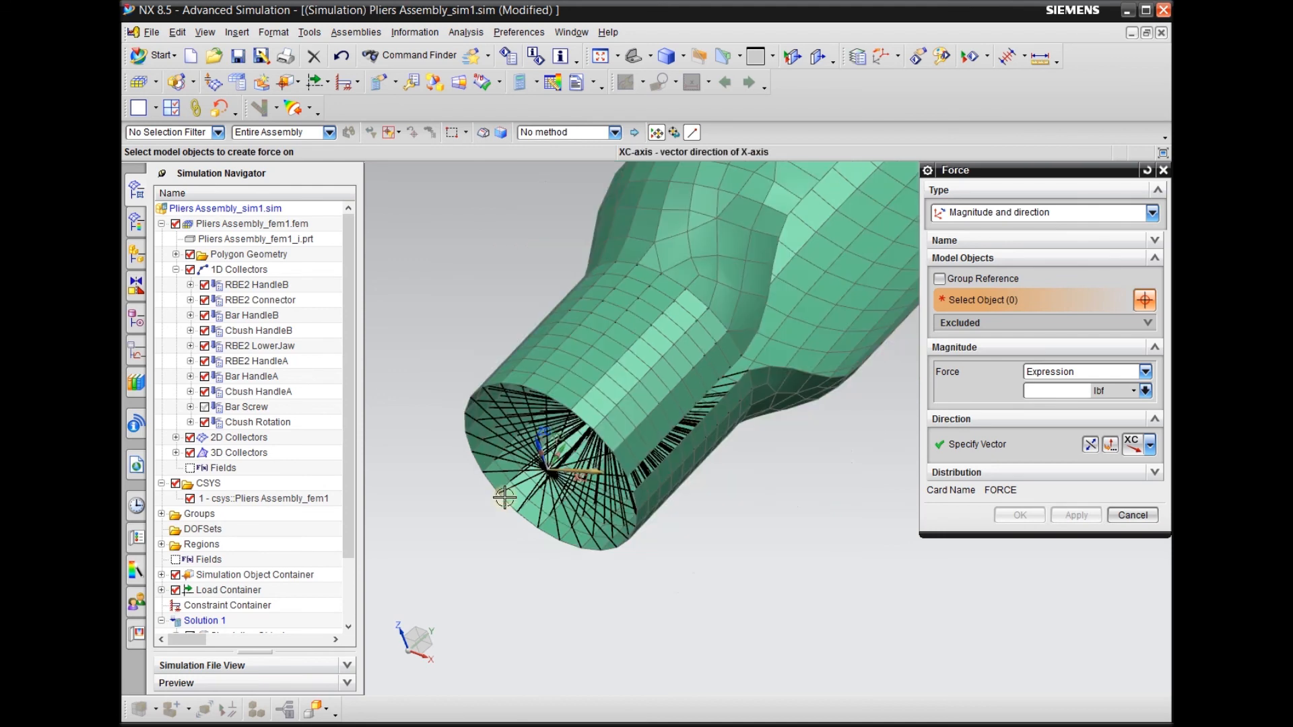
middle_drag(516, 599, 507, 591)
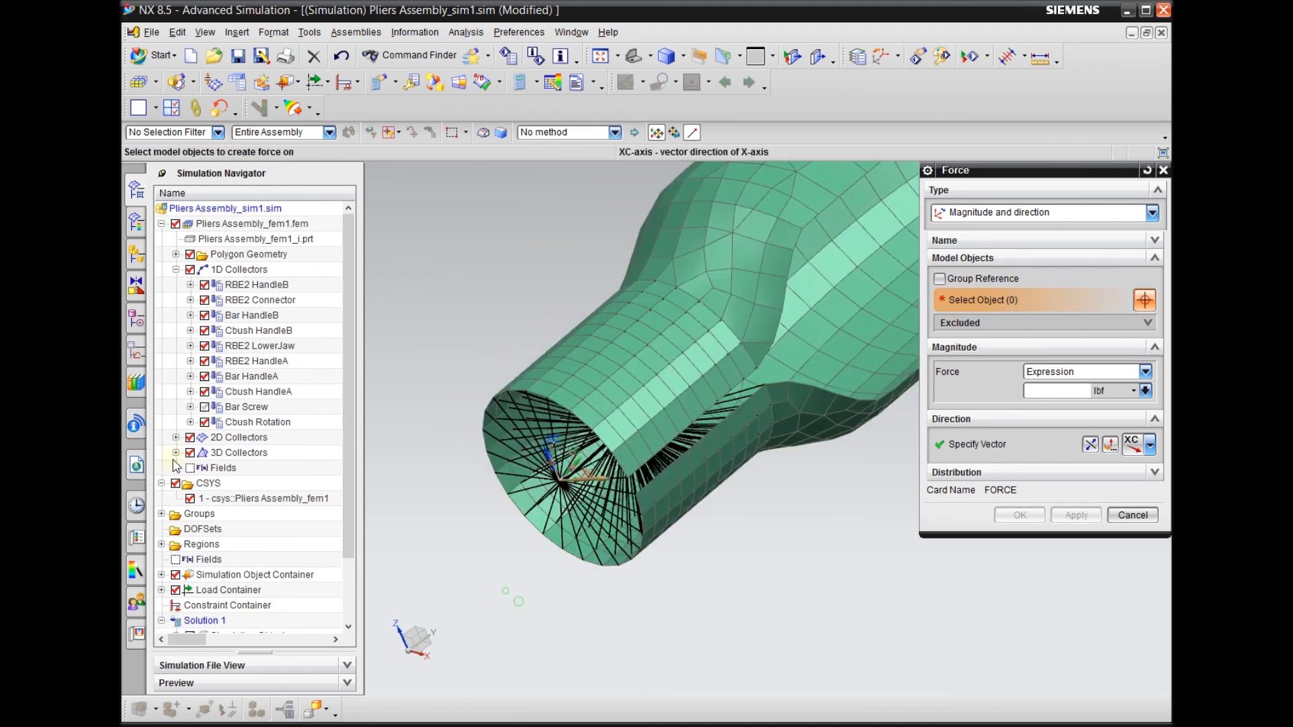
click(190, 437)
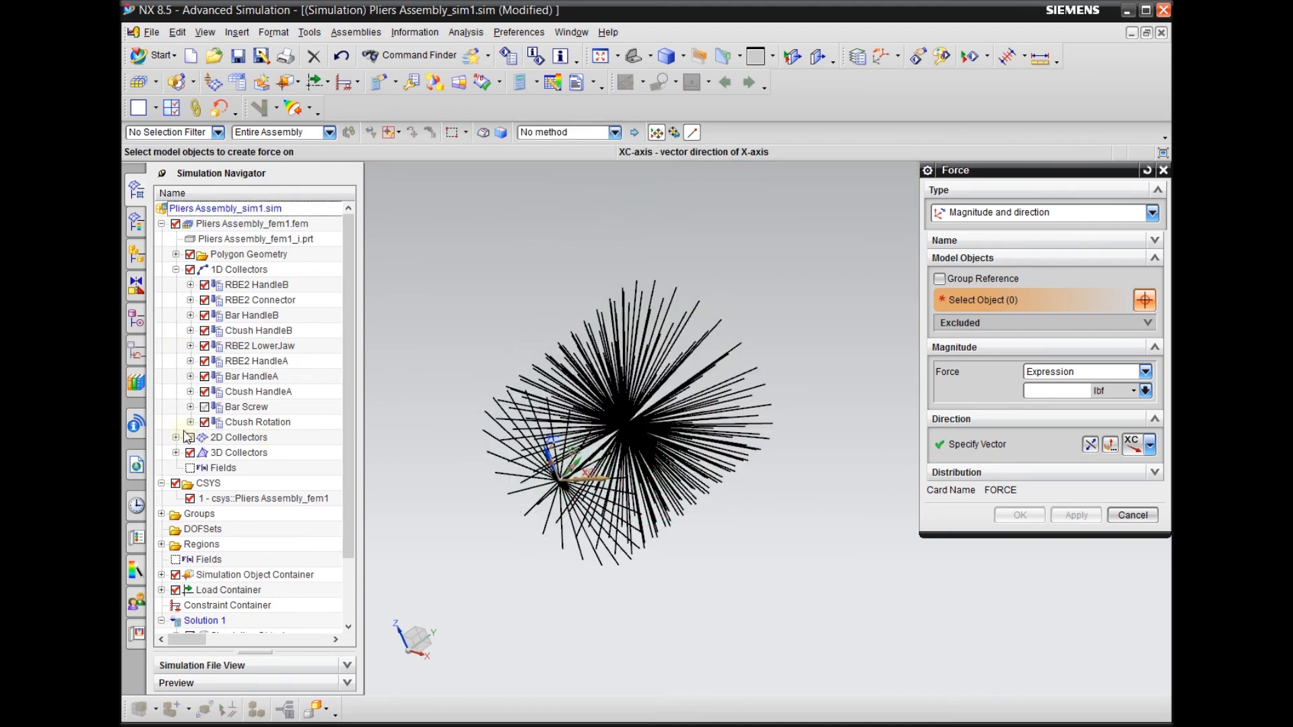
click(191, 361)
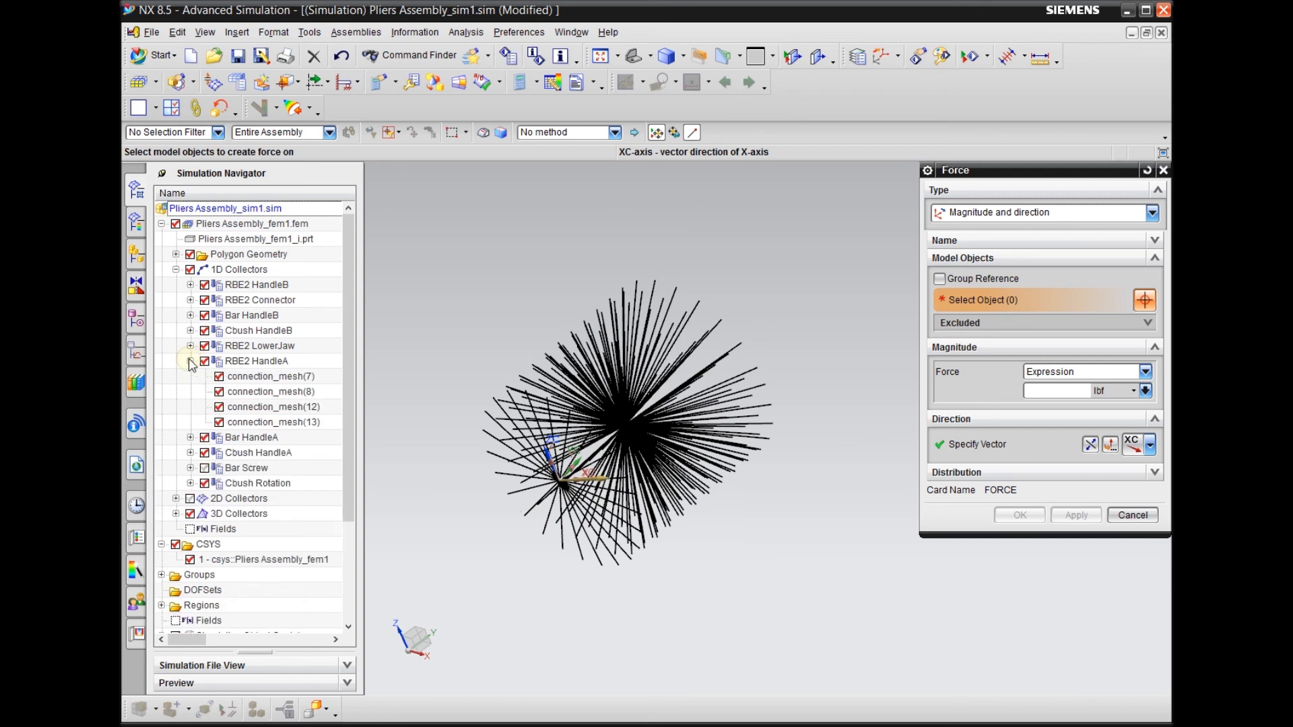
click(218, 407)
Select the centre node of the isolated RBE2 spider as the point of application for the force
scroll(555, 485, up, 2)
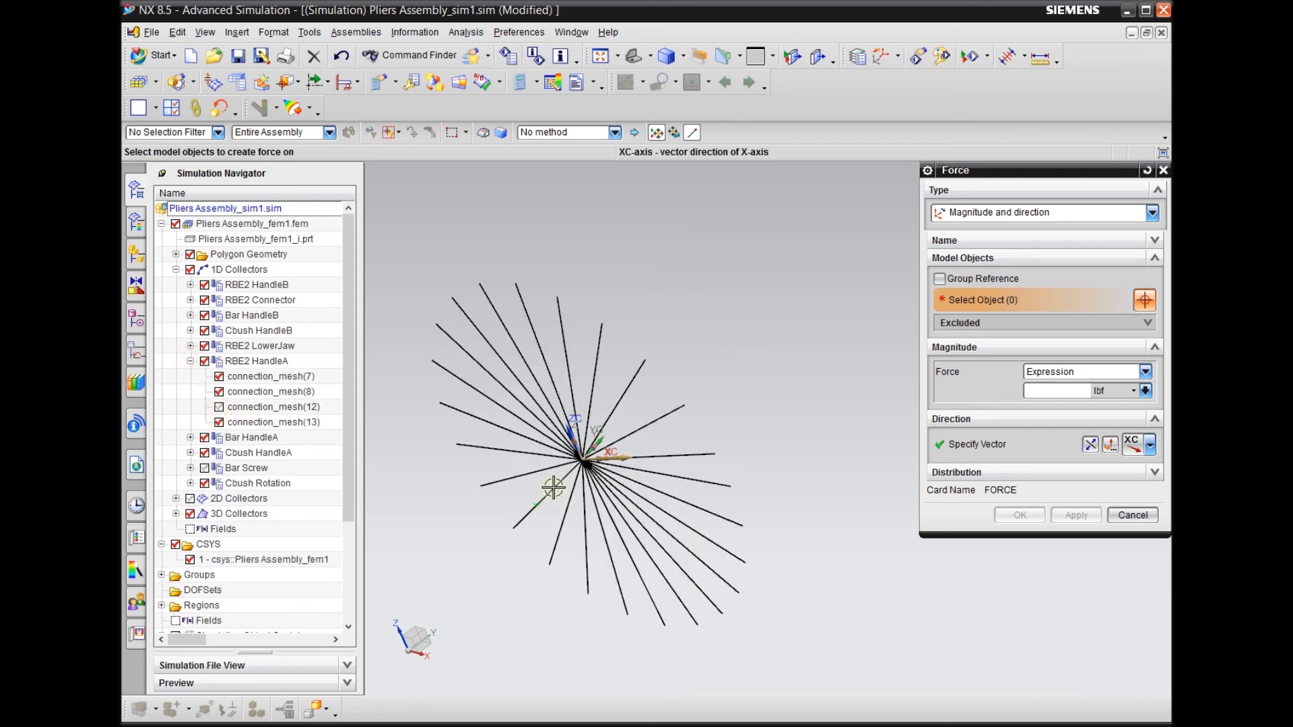
click(575, 465)
scroll(455, 467, down, 3)
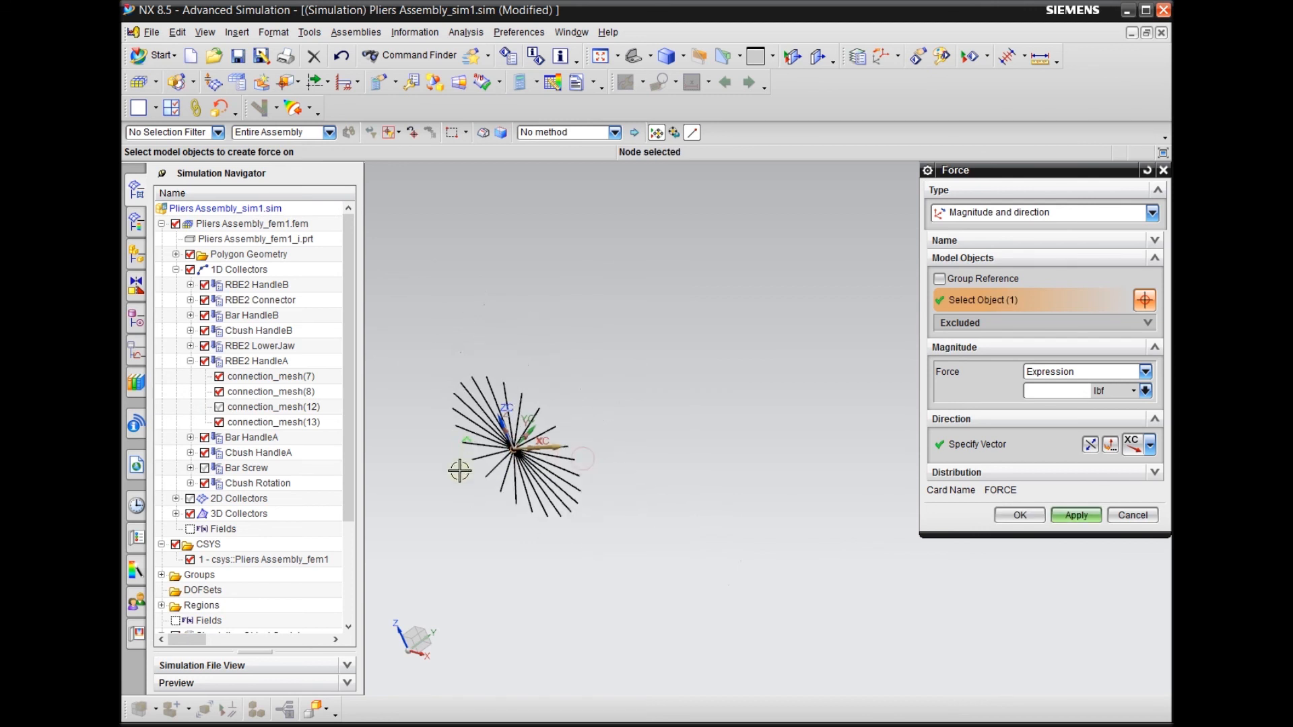
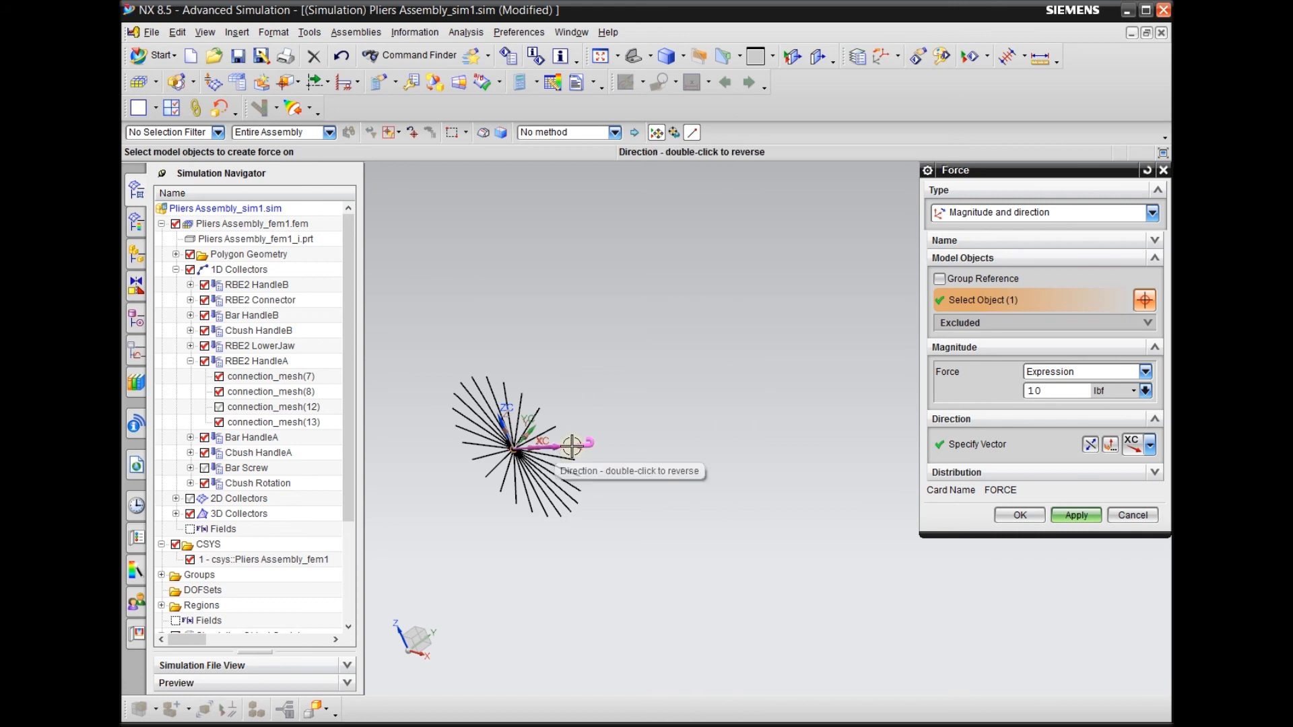
Create the 1 lbf force along positive XC at the selected spider centre node
middle_drag(698, 484, 701, 496)
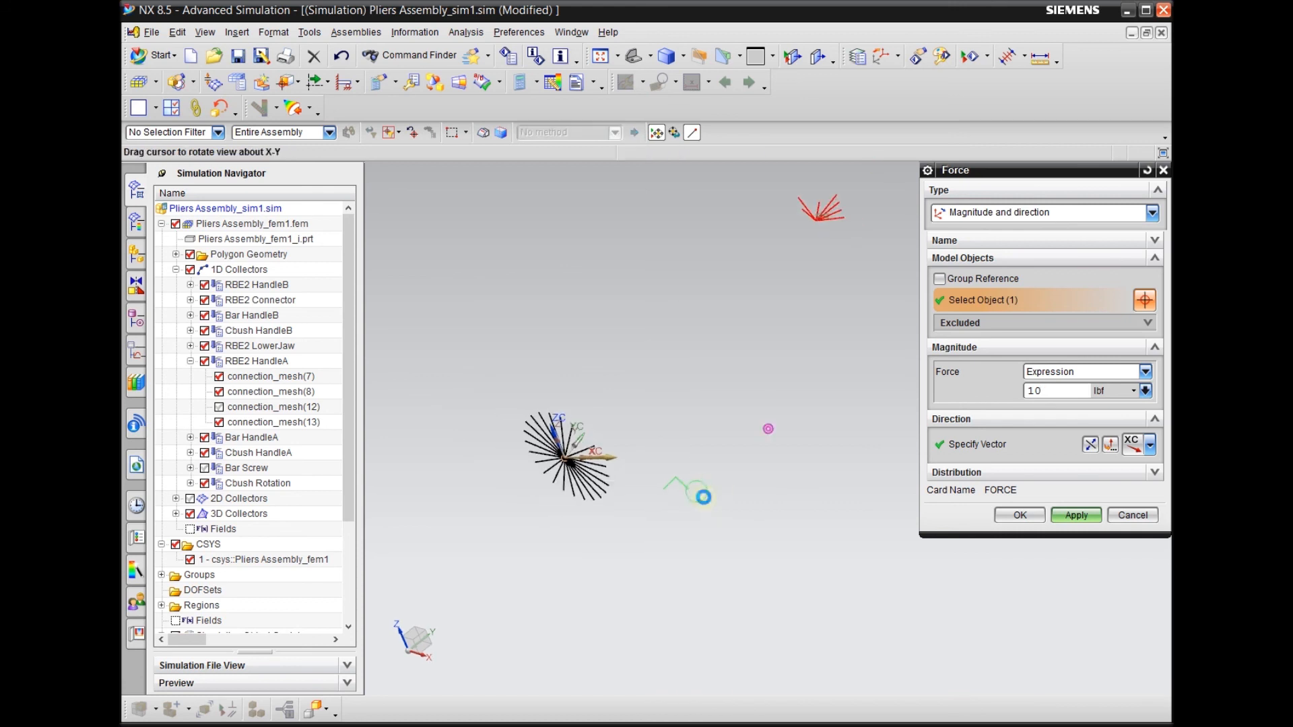
click(1017, 518)
scroll(717, 470, up, 2)
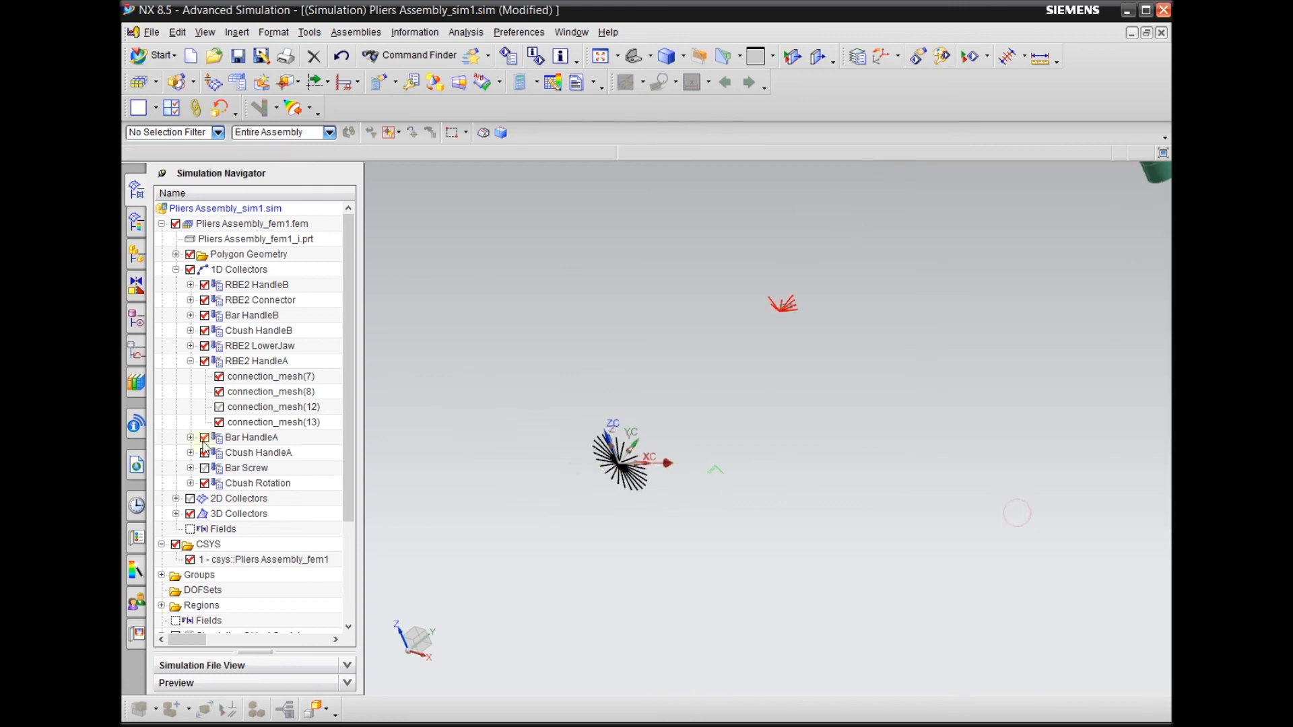
Redisplay connection_mesh(12), the 2D Collectors and the Bar Screw collector to show the complete pliers model
click(219, 407)
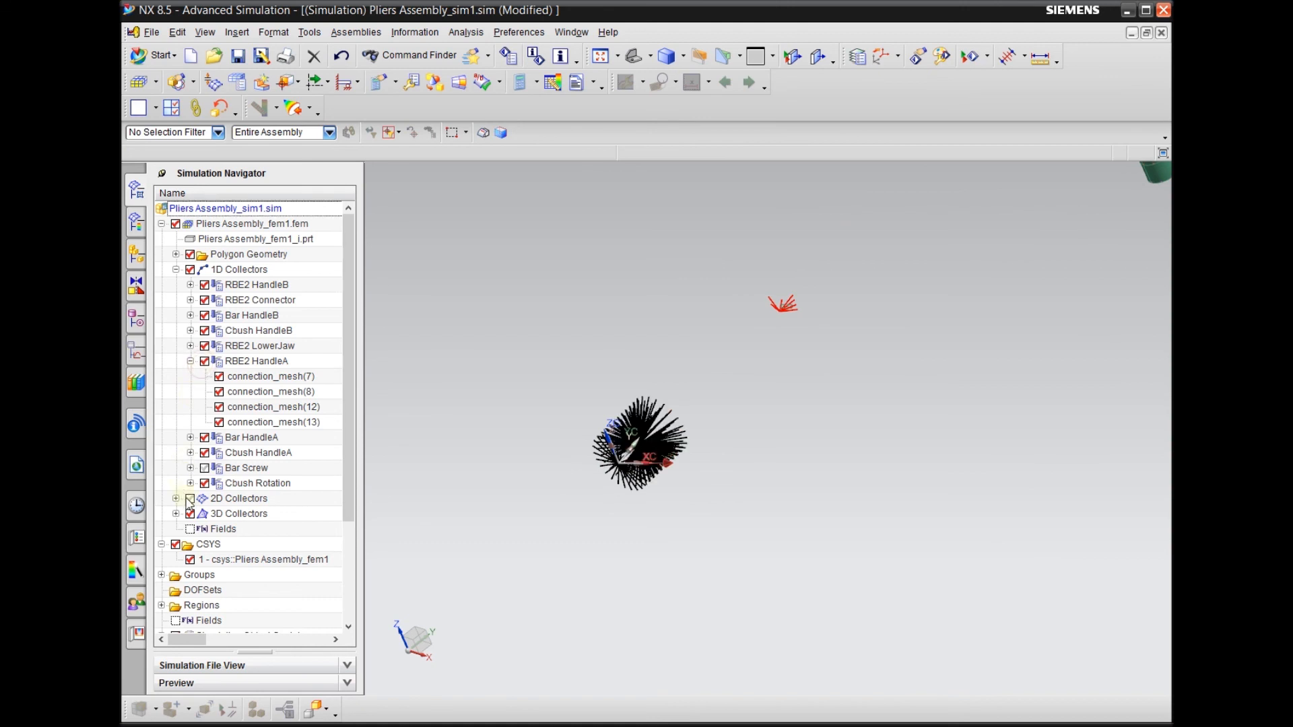
click(189, 498)
scroll(493, 485, up, 2)
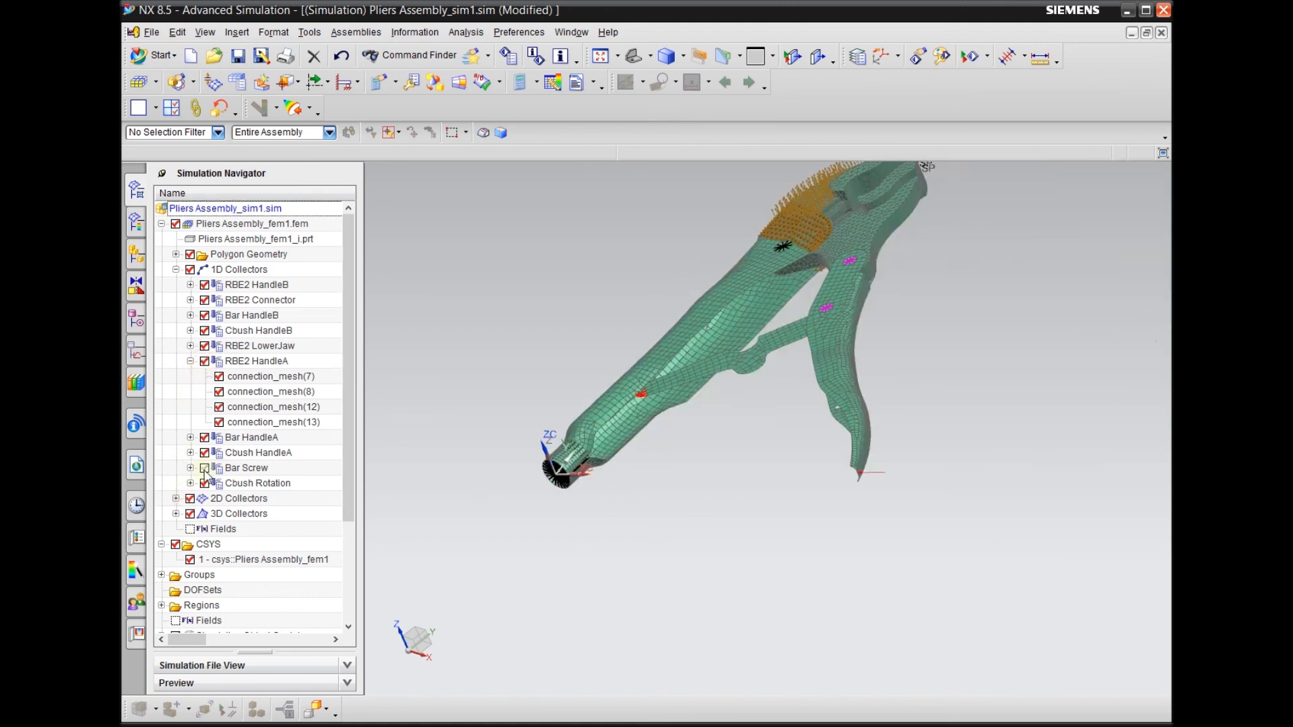
middle_drag(606, 569, 784, 545)
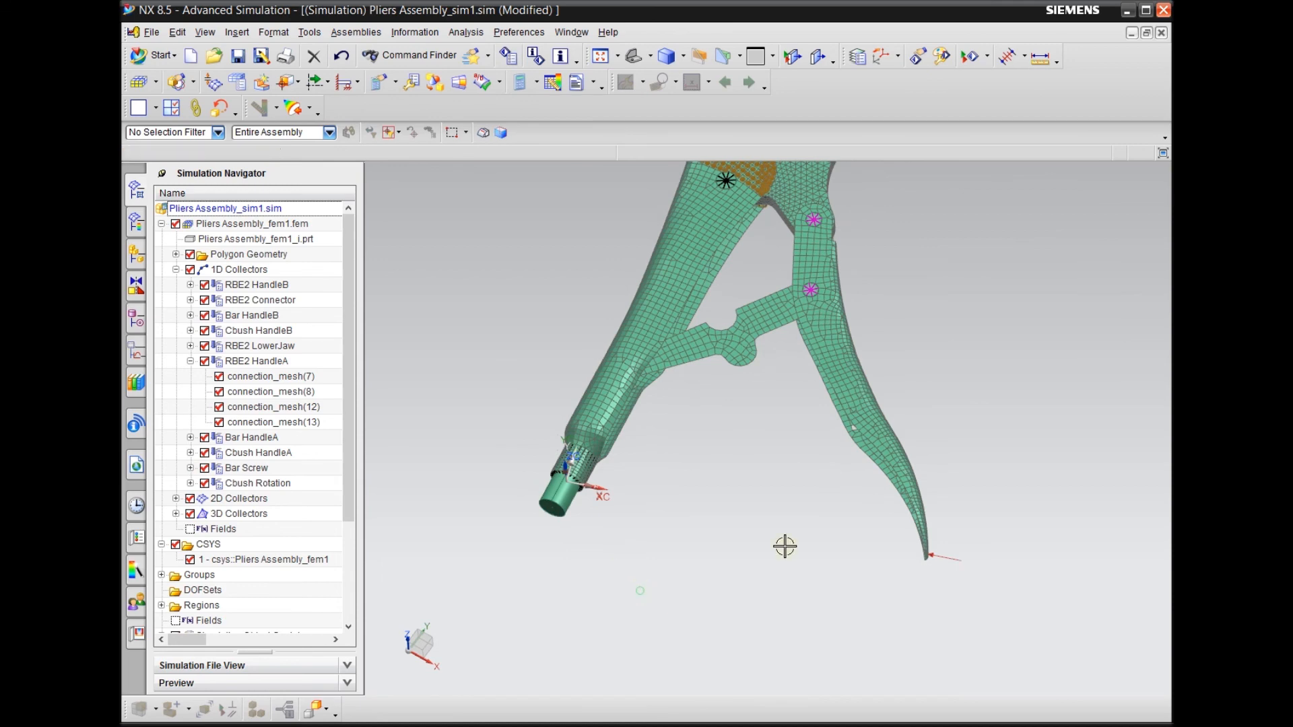
scroll(700, 547, down, 2)
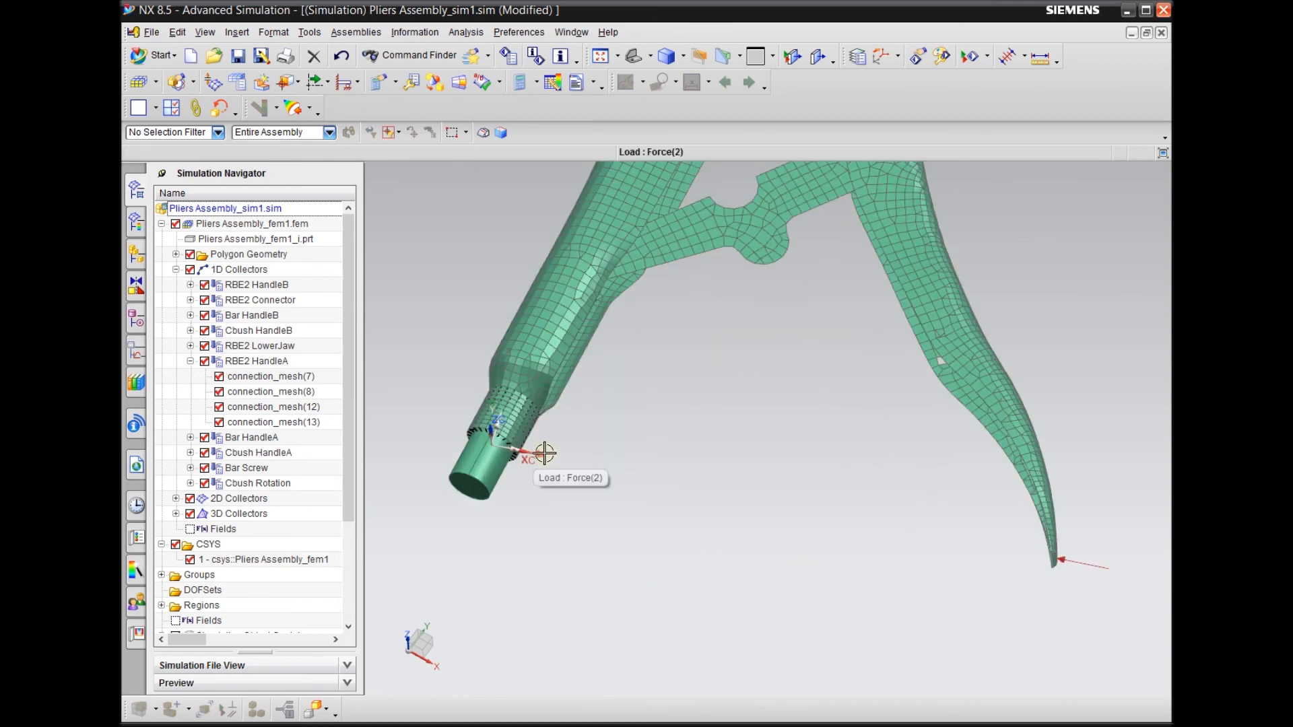
scroll(624, 615, up, 3)
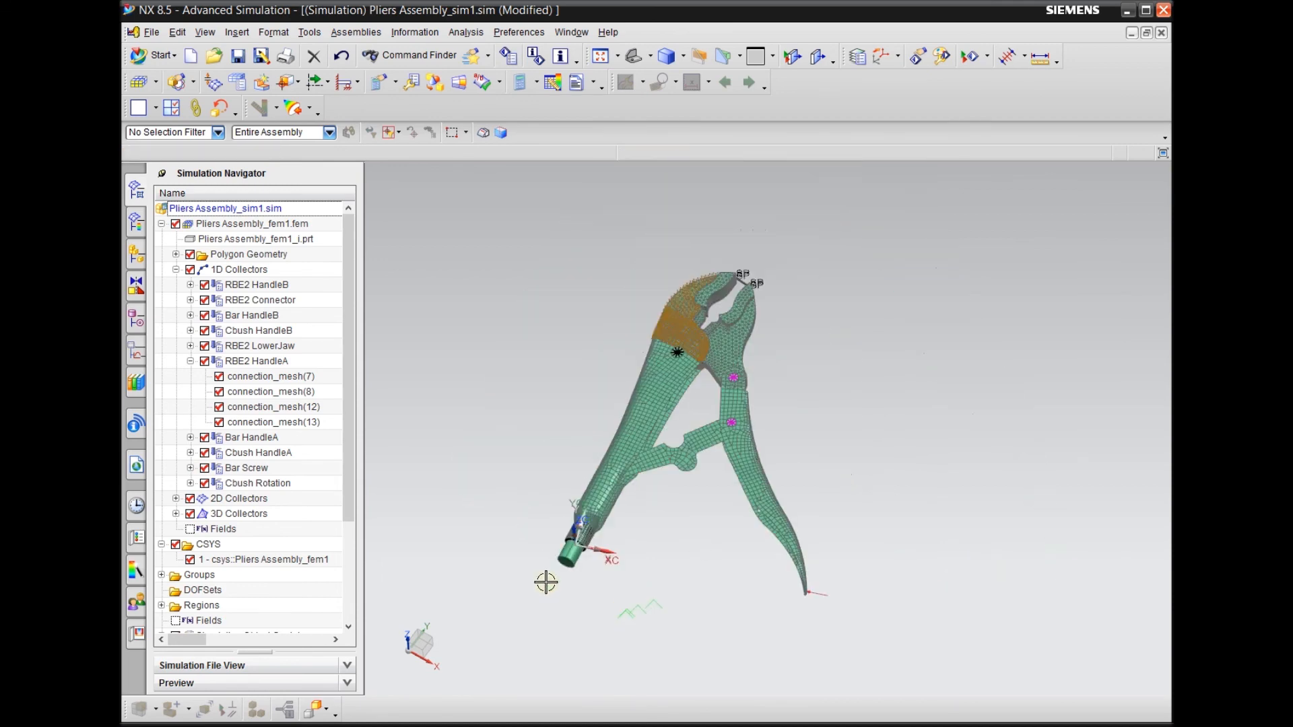
Apply a fixed constraint to the two mid-length nodes of the thin plate held between the jaw tips
middle_drag(663, 577, 768, 337)
scroll(825, 262, down, 5)
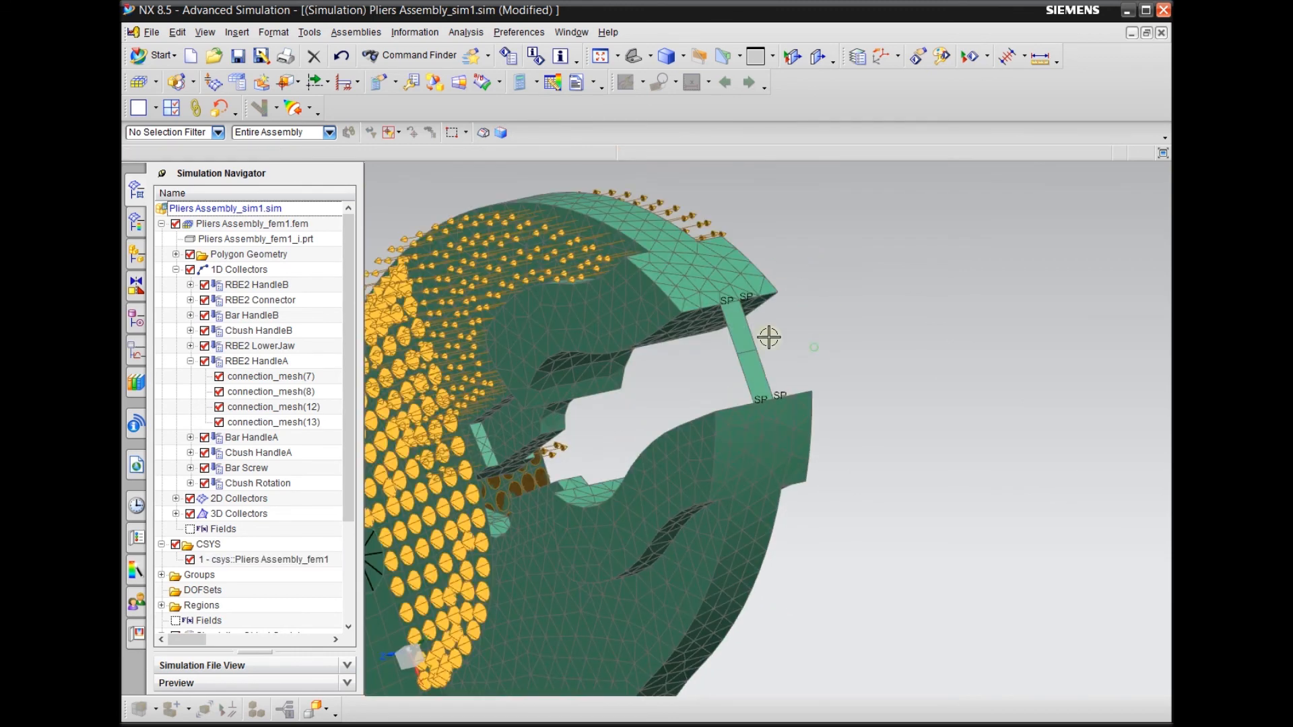
scroll(768, 337, down, 3)
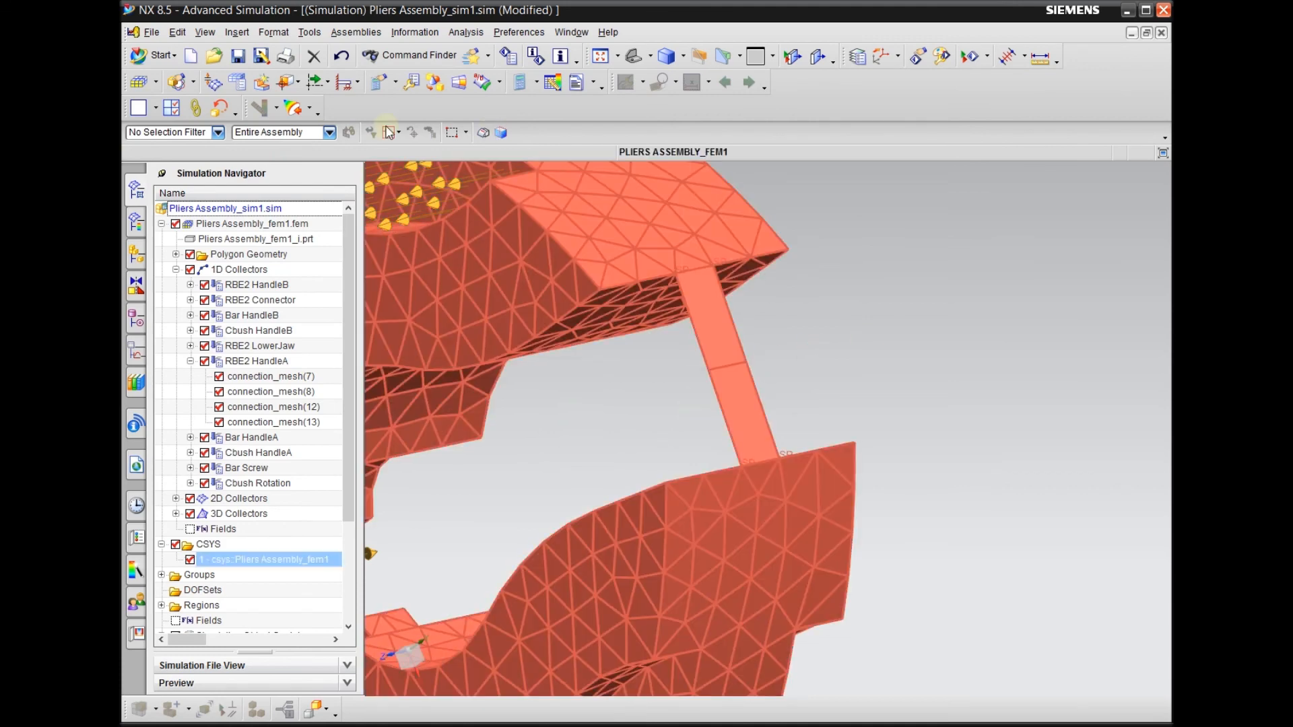
click(352, 86)
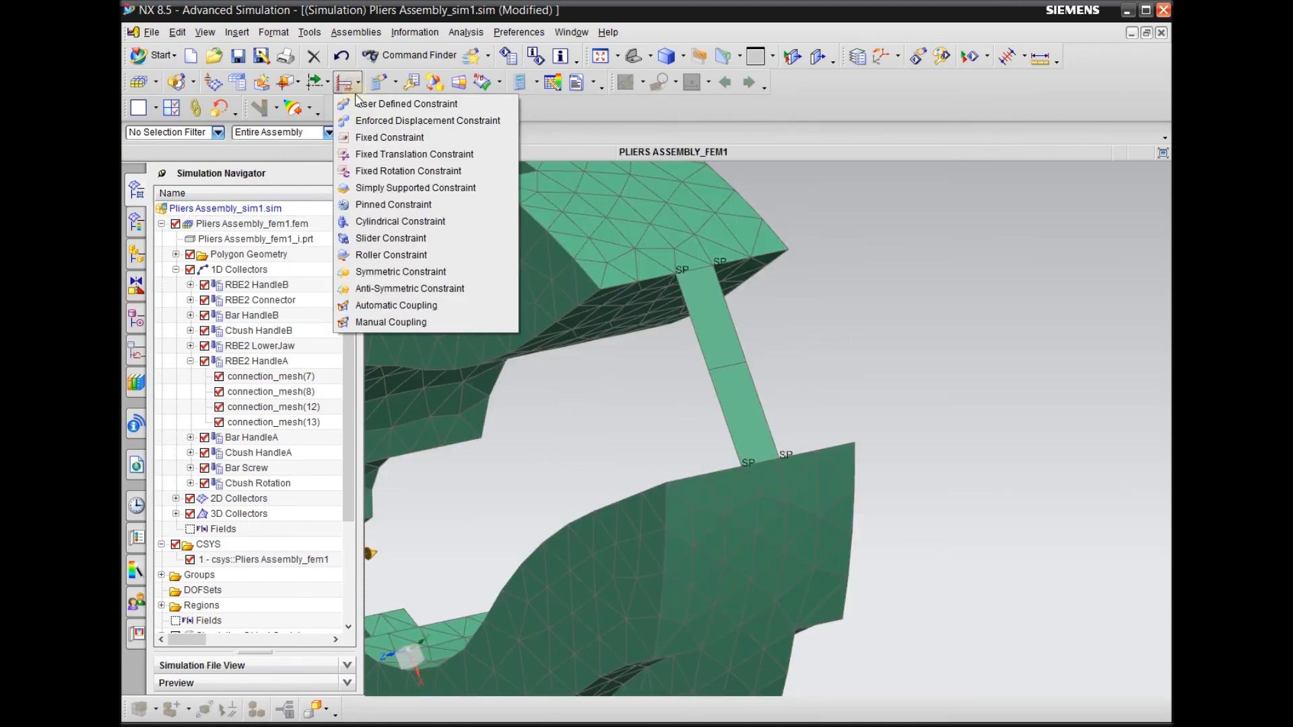
click(390, 138)
mouse_move(847, 375)
middle_down()
mouse_move(876, 384)
mouse_move(858, 385)
middle_up()
drag(681, 369, 823, 420)
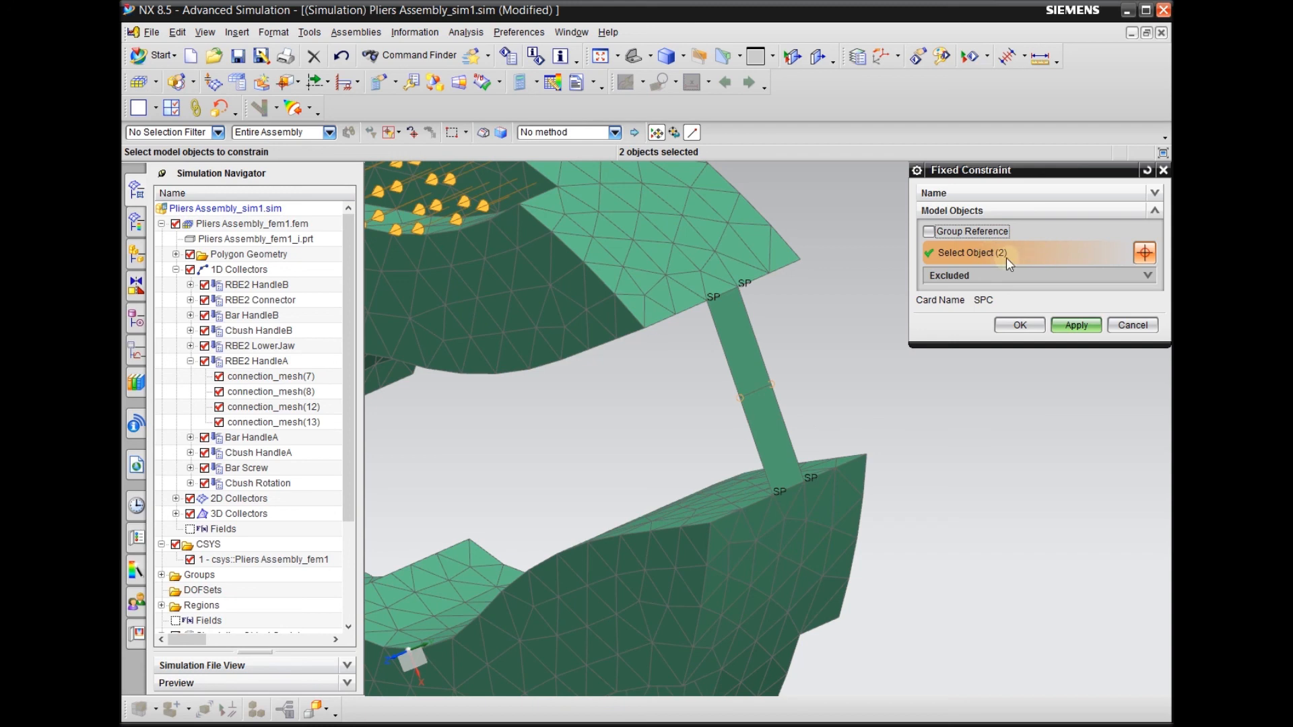
middle_drag(782, 308, 869, 326)
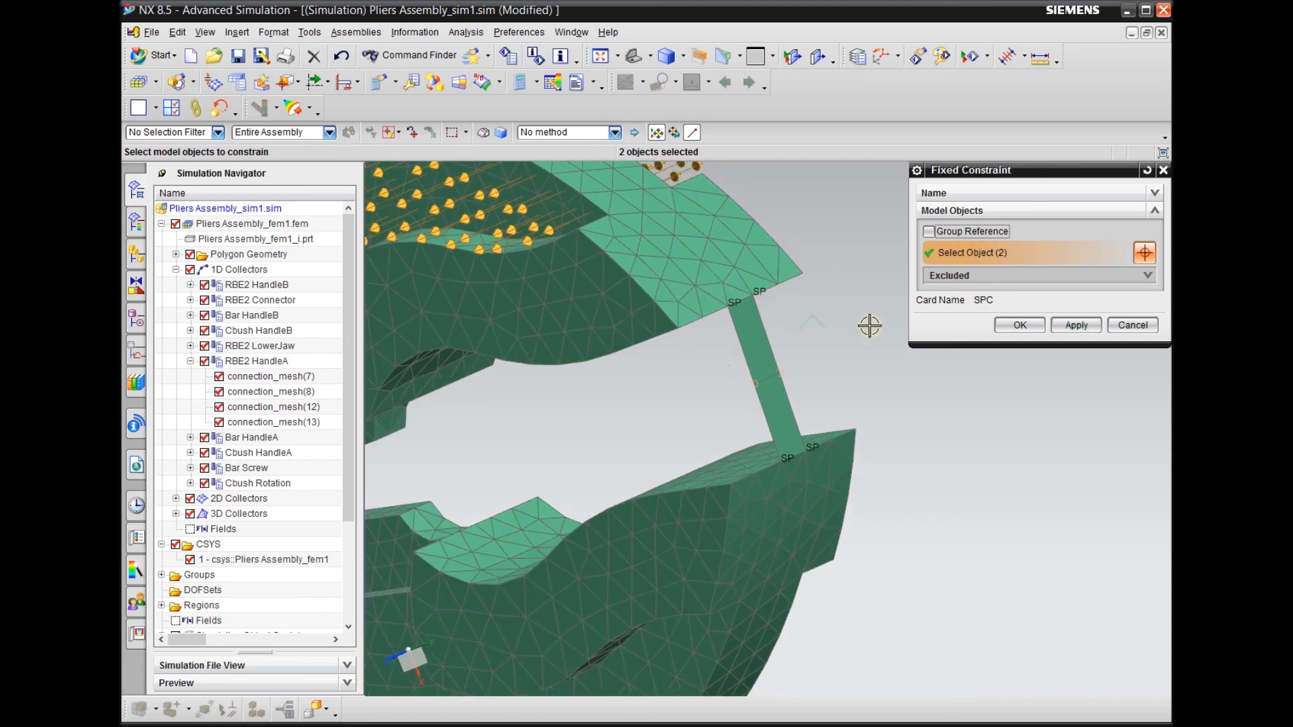
click(1019, 326)
Run the Model Setup Check on Solution 1
scroll(867, 325, down, 5)
middle_drag(867, 325, 909, 505)
scroll(863, 502, up, 4)
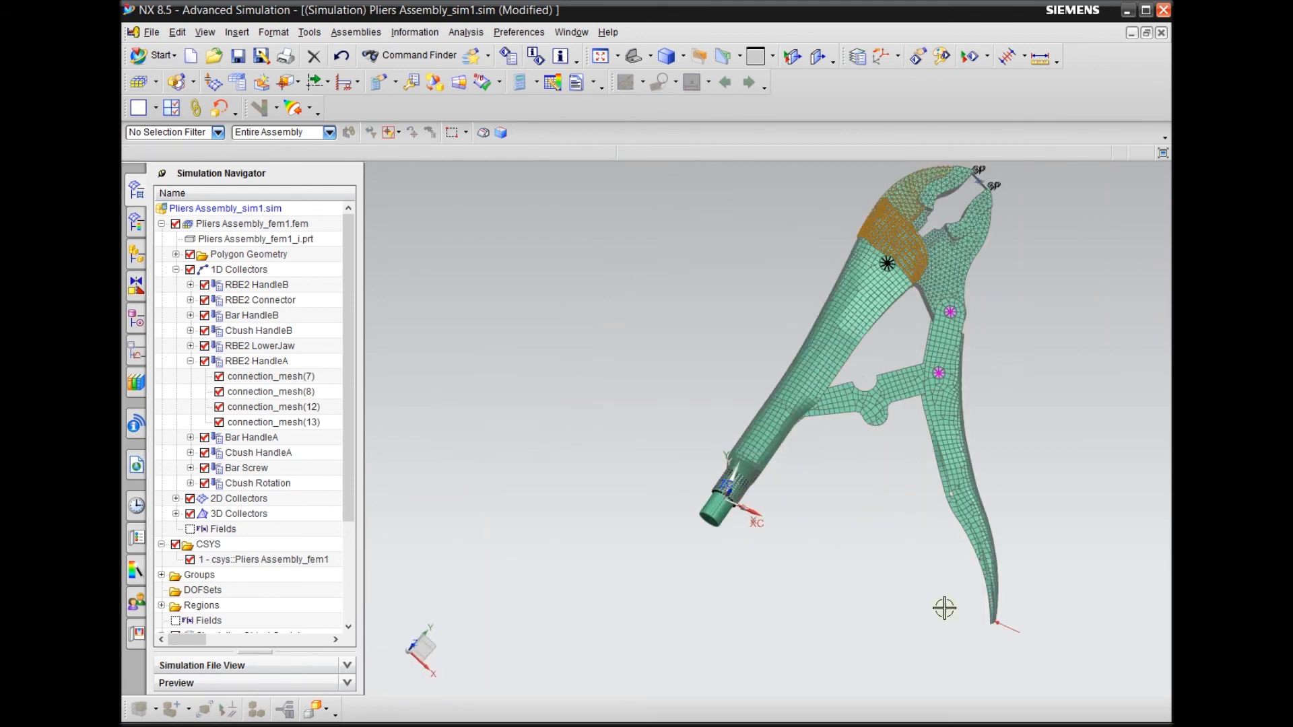
scroll(779, 626, down, 2)
scroll(906, 356, up, 7)
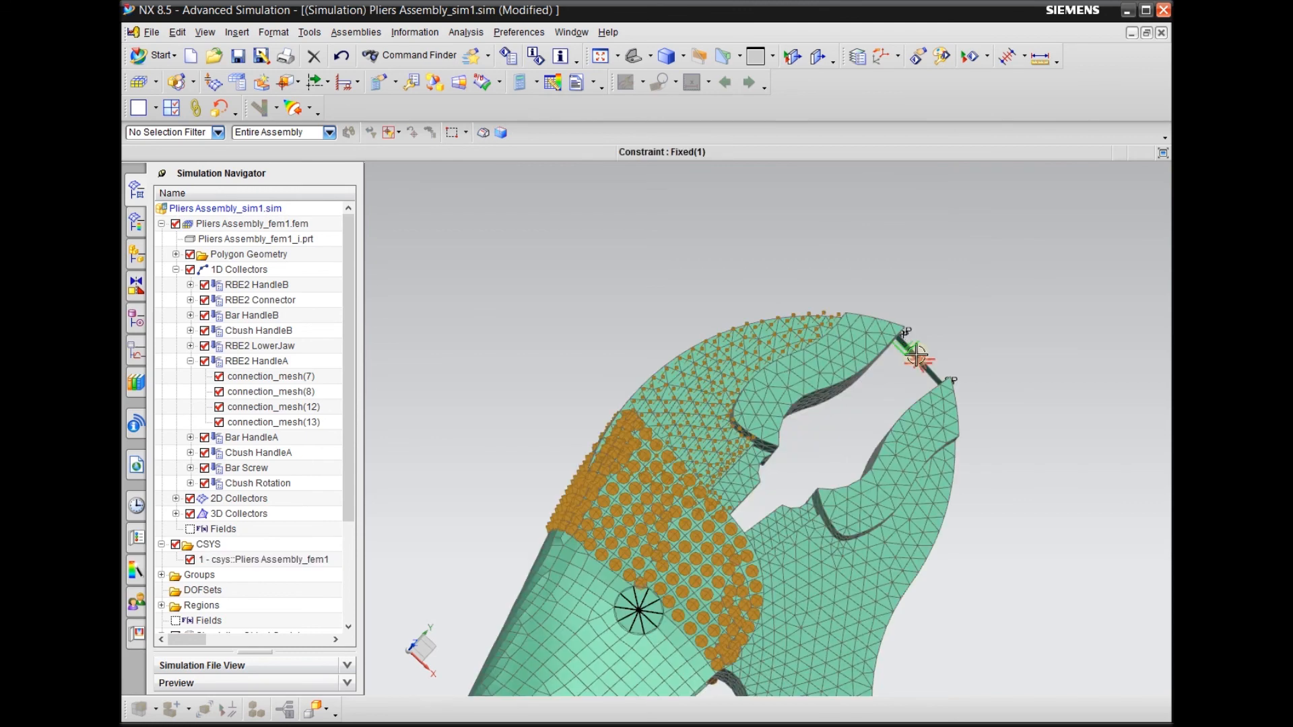
scroll(869, 291, down, 7)
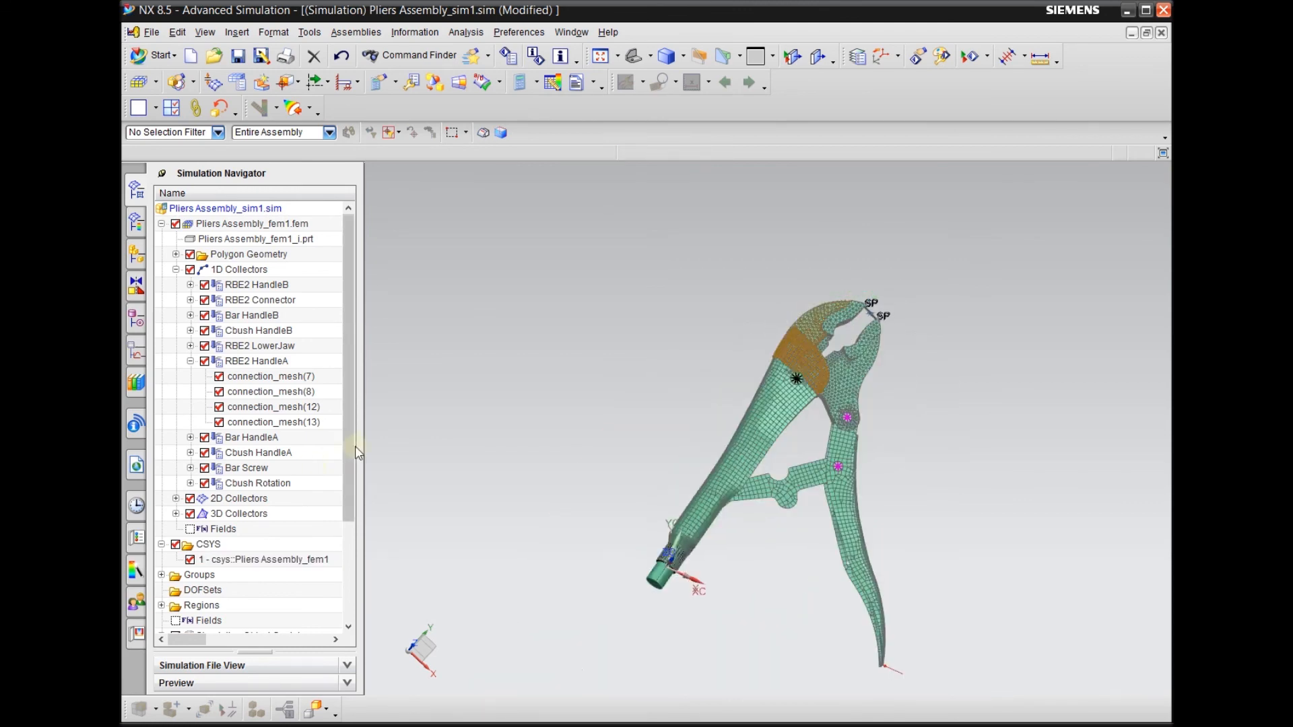
scroll(346, 444, down, 3)
right_click(205, 544)
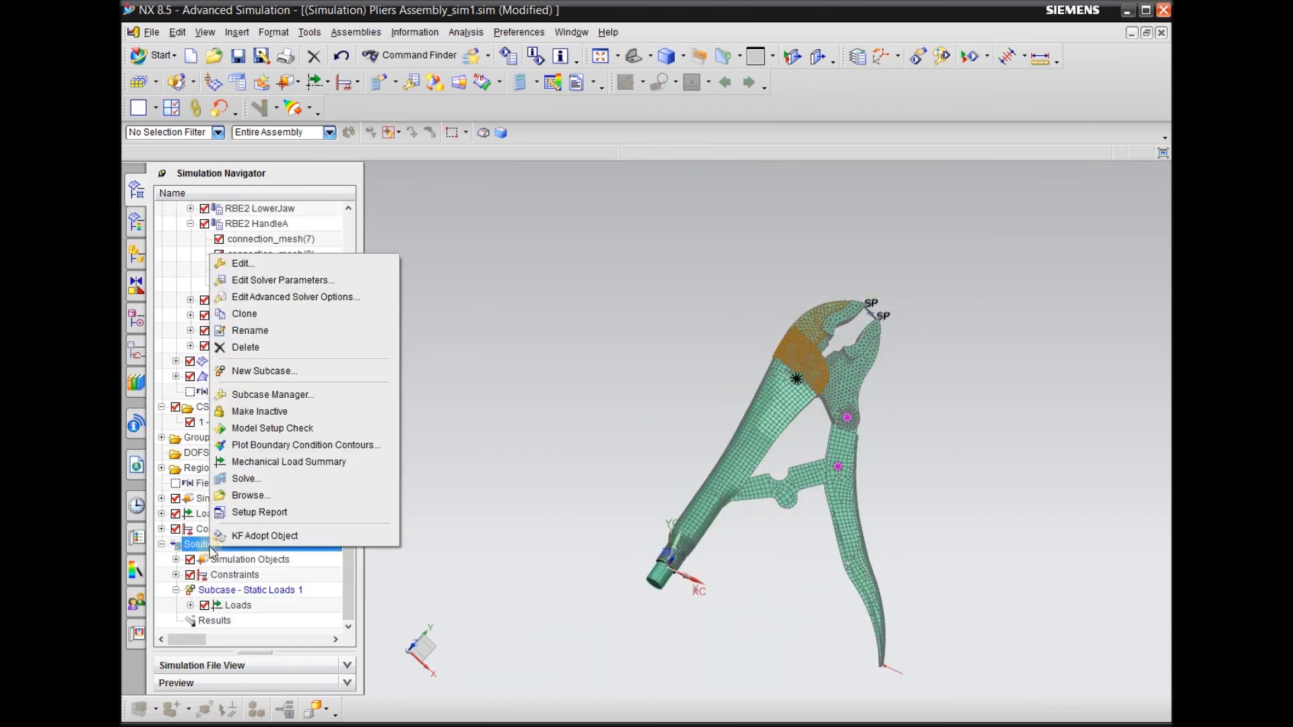
click(269, 428)
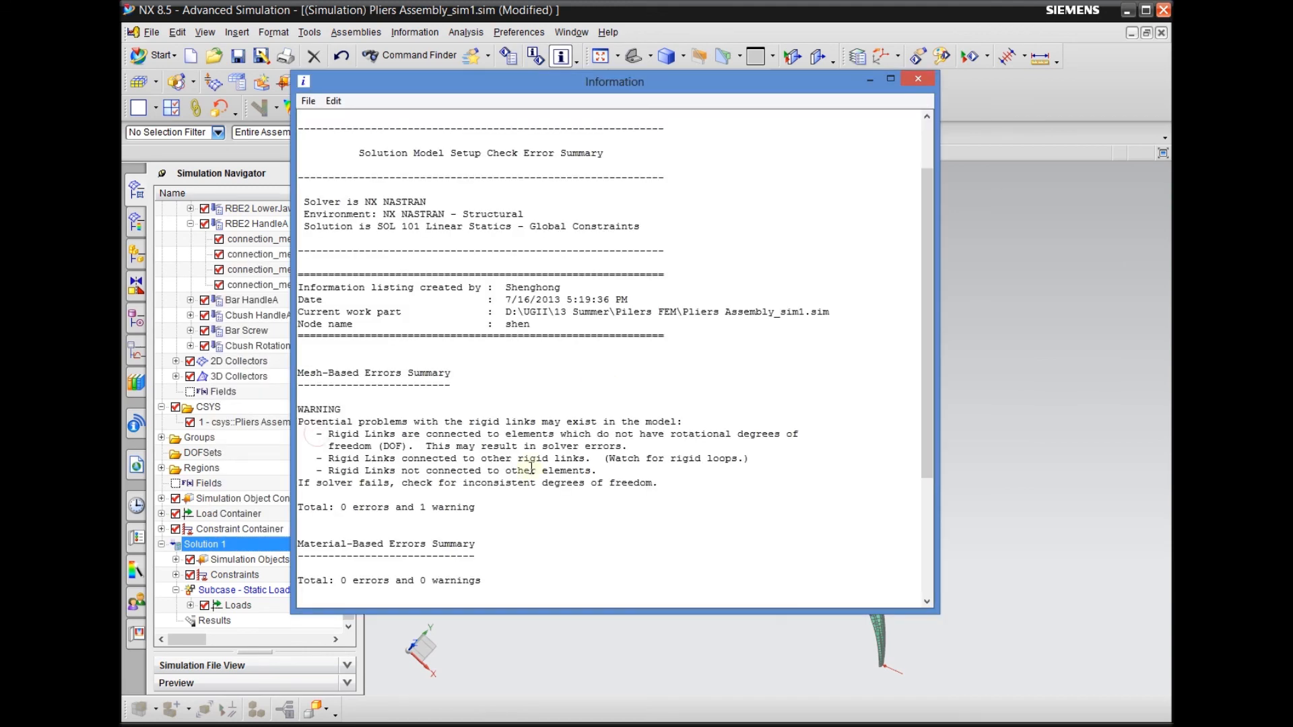
Examine the rigid link warning and the error summaries in the model setup check report, and close the report
scroll(571, 456, down, 5)
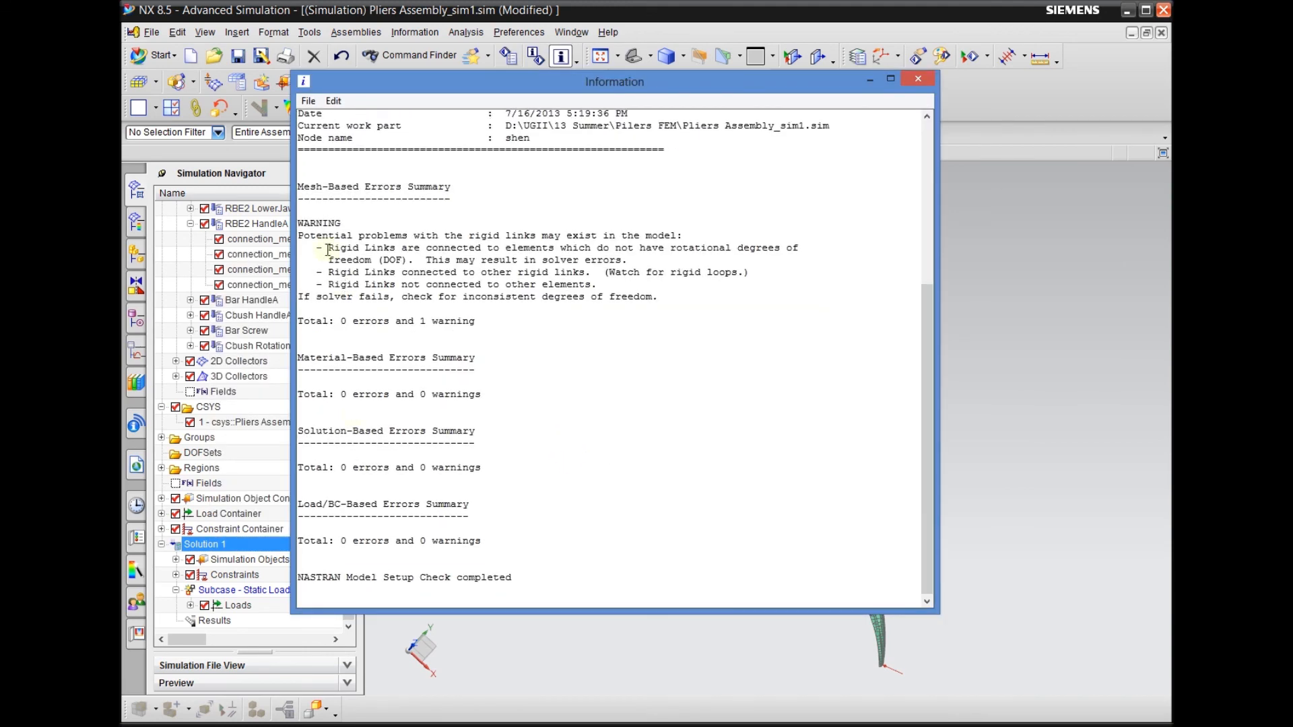
drag(344, 248, 505, 297)
click(707, 297)
drag(698, 287, 311, 236)
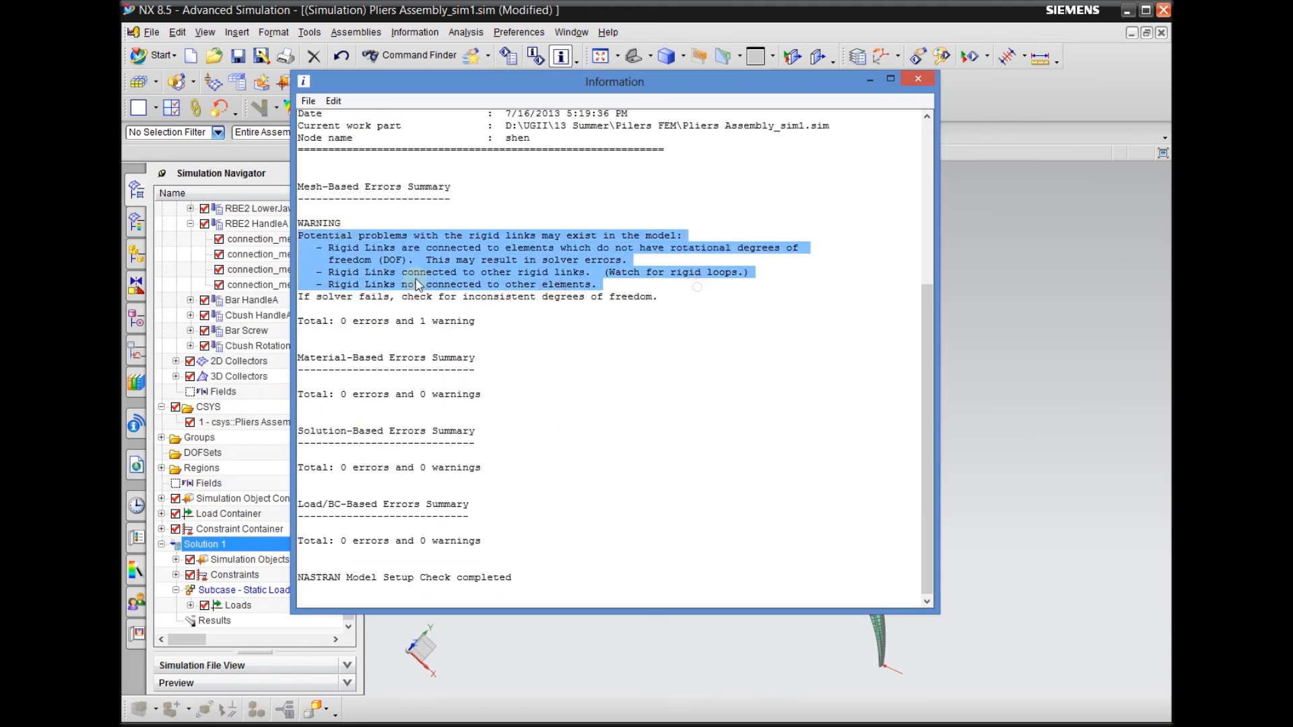
click(517, 323)
drag(335, 322, 375, 326)
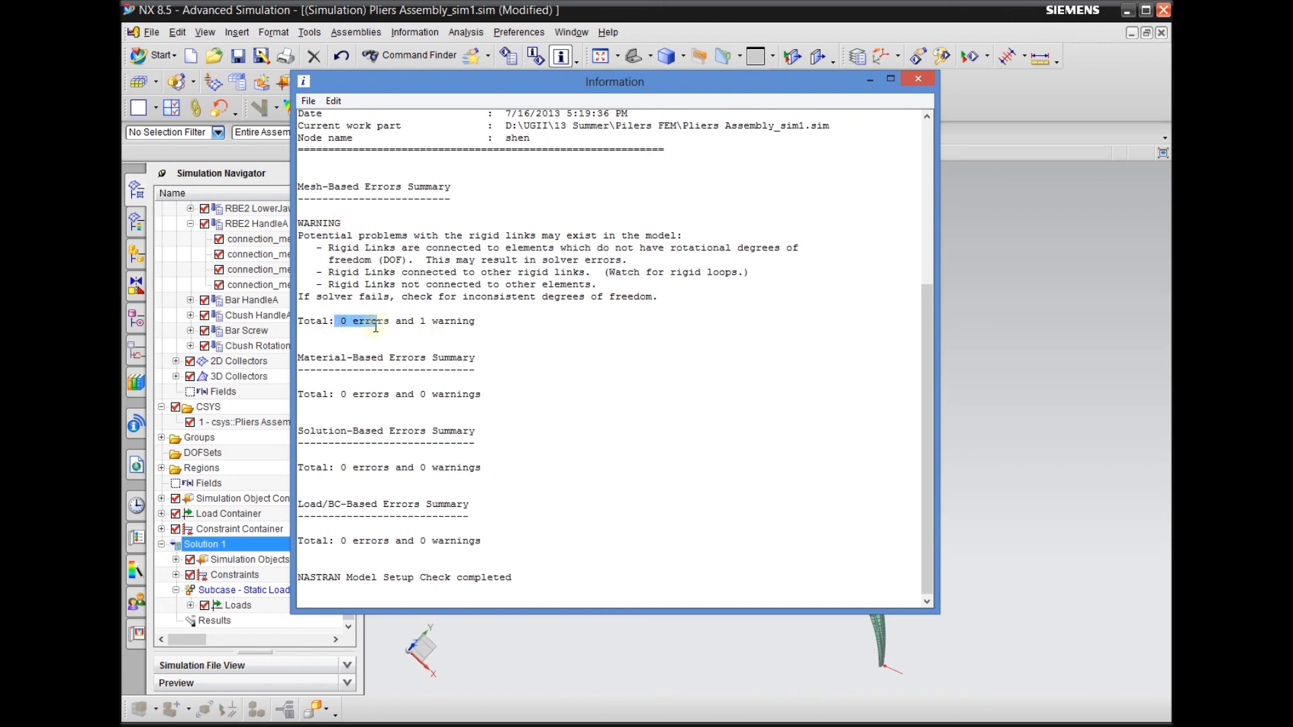
click(389, 331)
scroll(464, 477, up, 3)
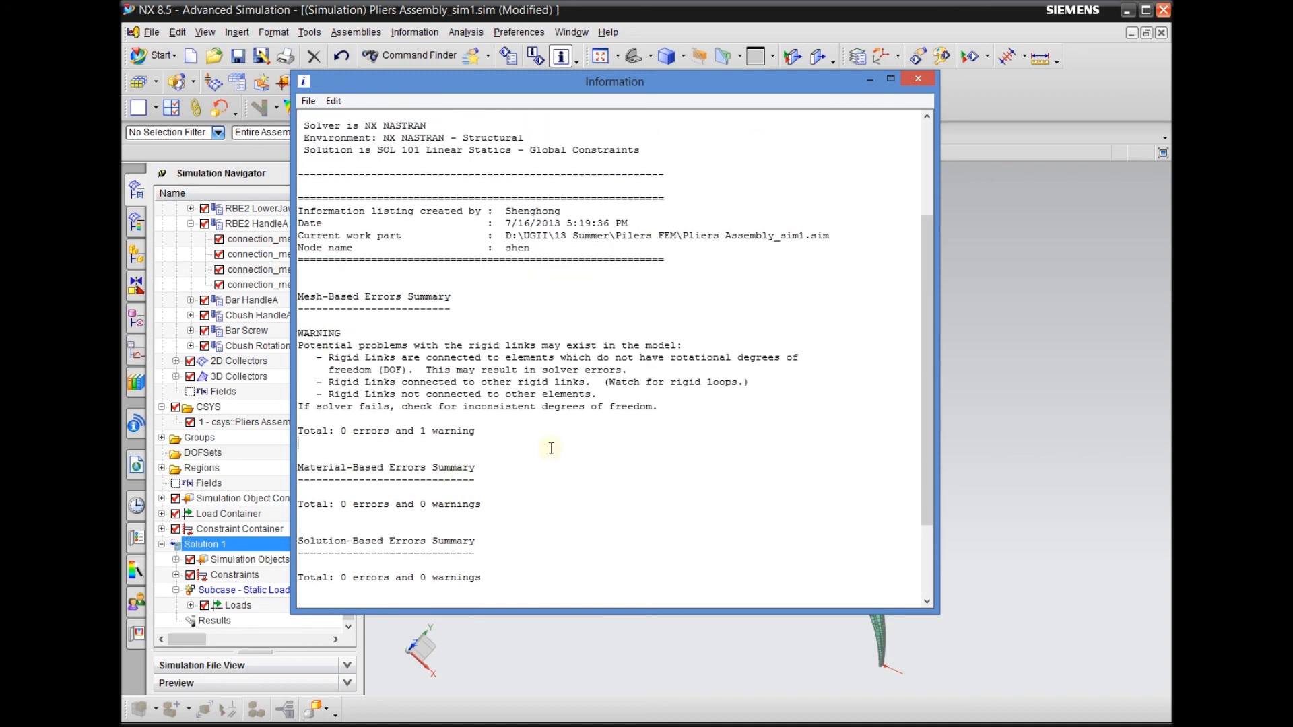
click(919, 82)
scroll(688, 571, up, 6)
middle_drag(834, 624, 824, 585)
scroll(663, 491, up, 3)
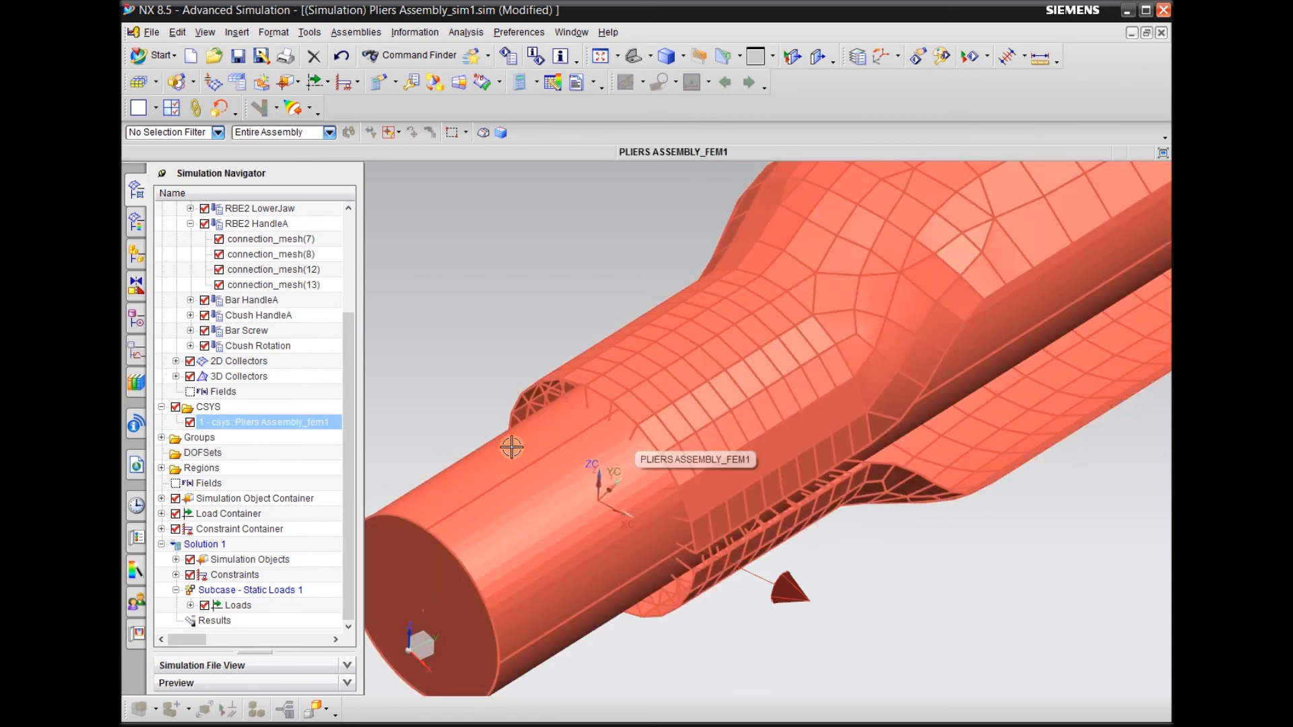
scroll(532, 529, down, 4)
scroll(506, 528, down, 3)
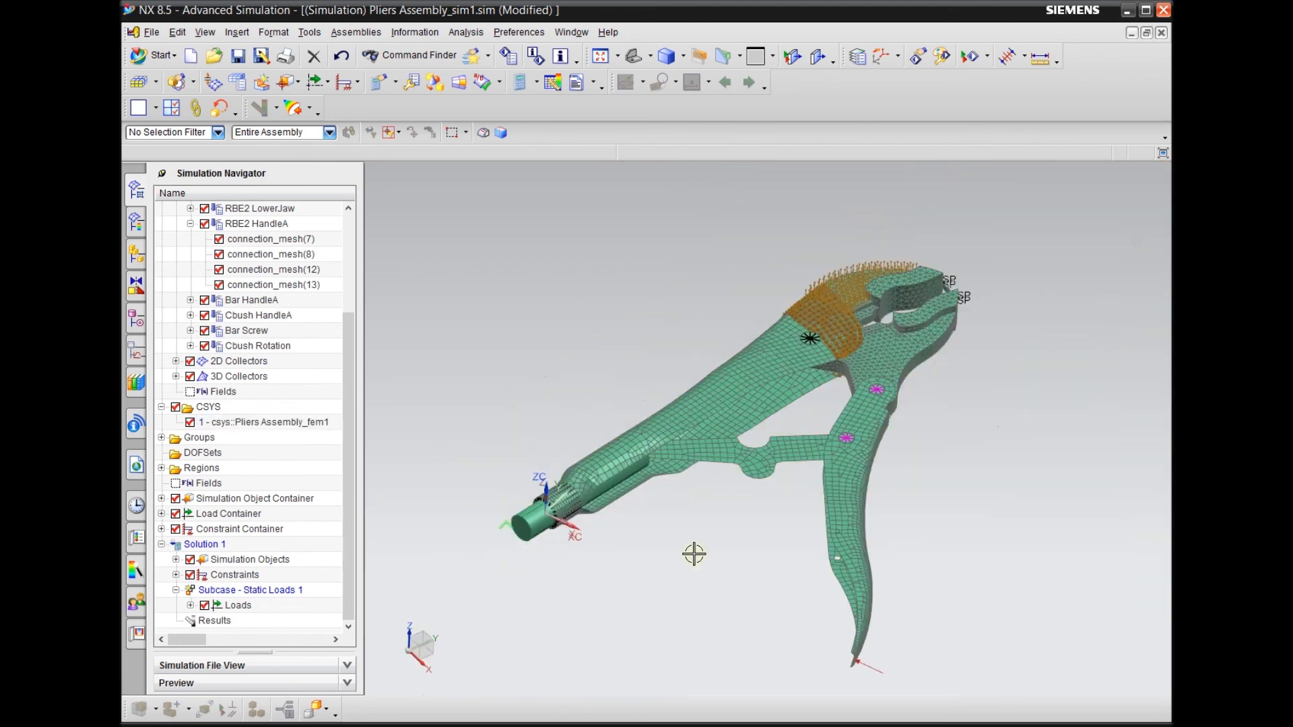
middle_drag(676, 559, 684, 574)
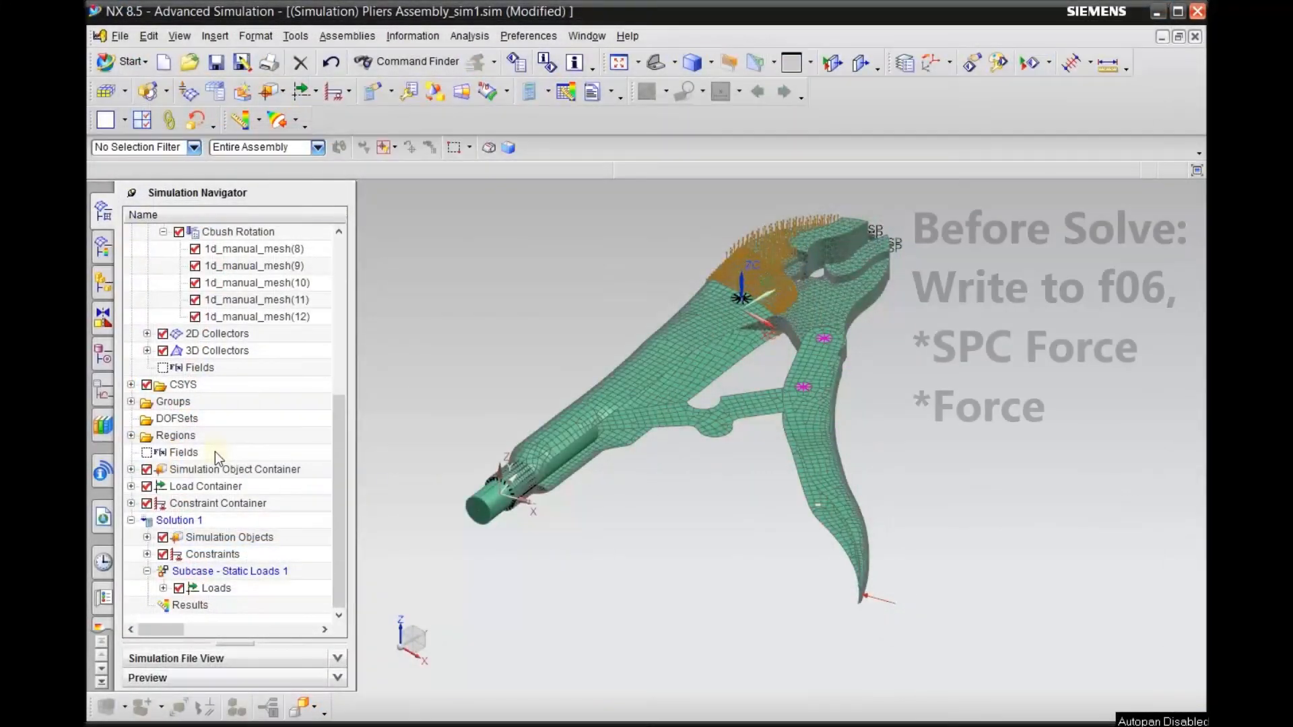
Set the SPC Forces output medium to PRINT in Solution 1's structural output requests
right_click(189, 518)
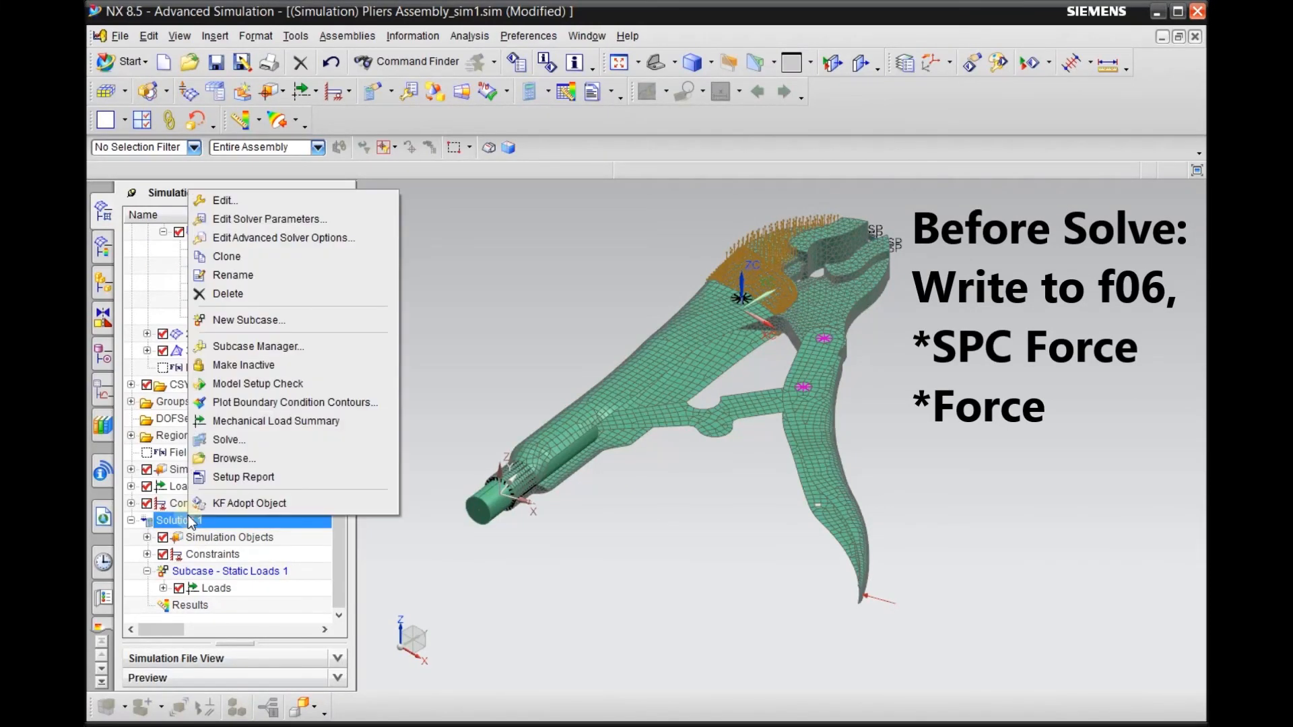
click(235, 443)
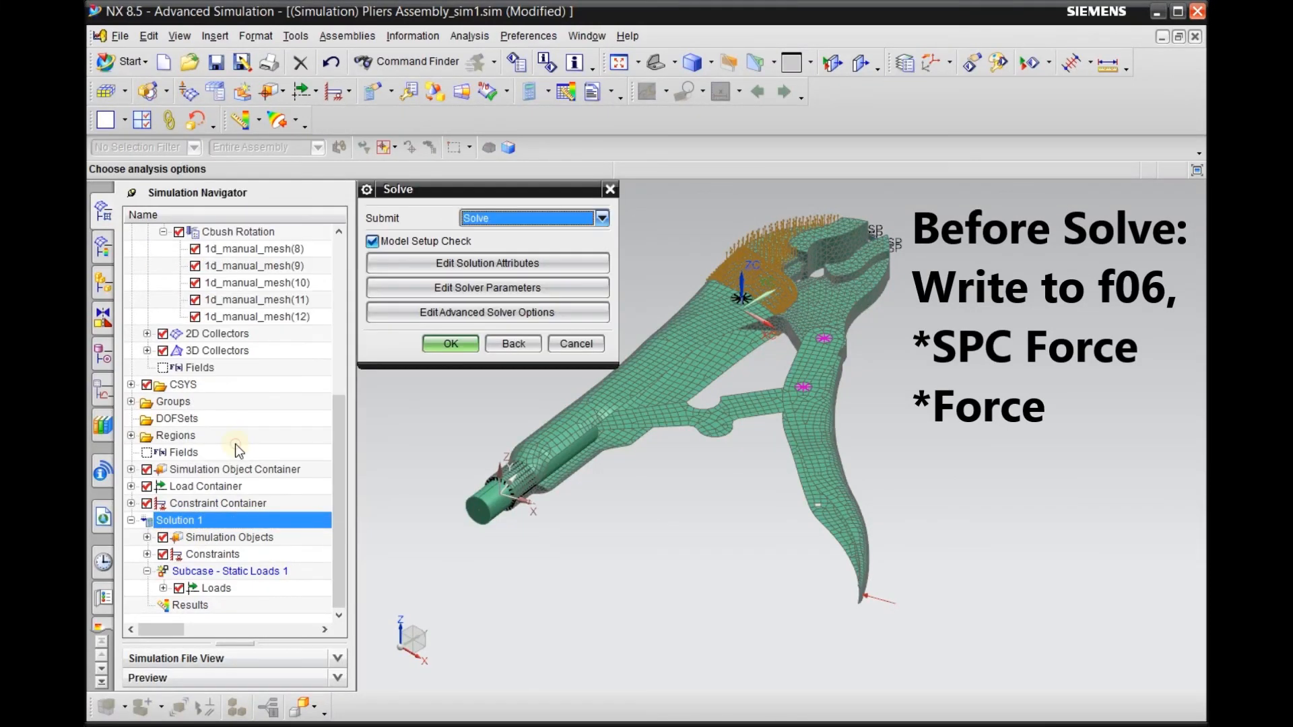
click(477, 263)
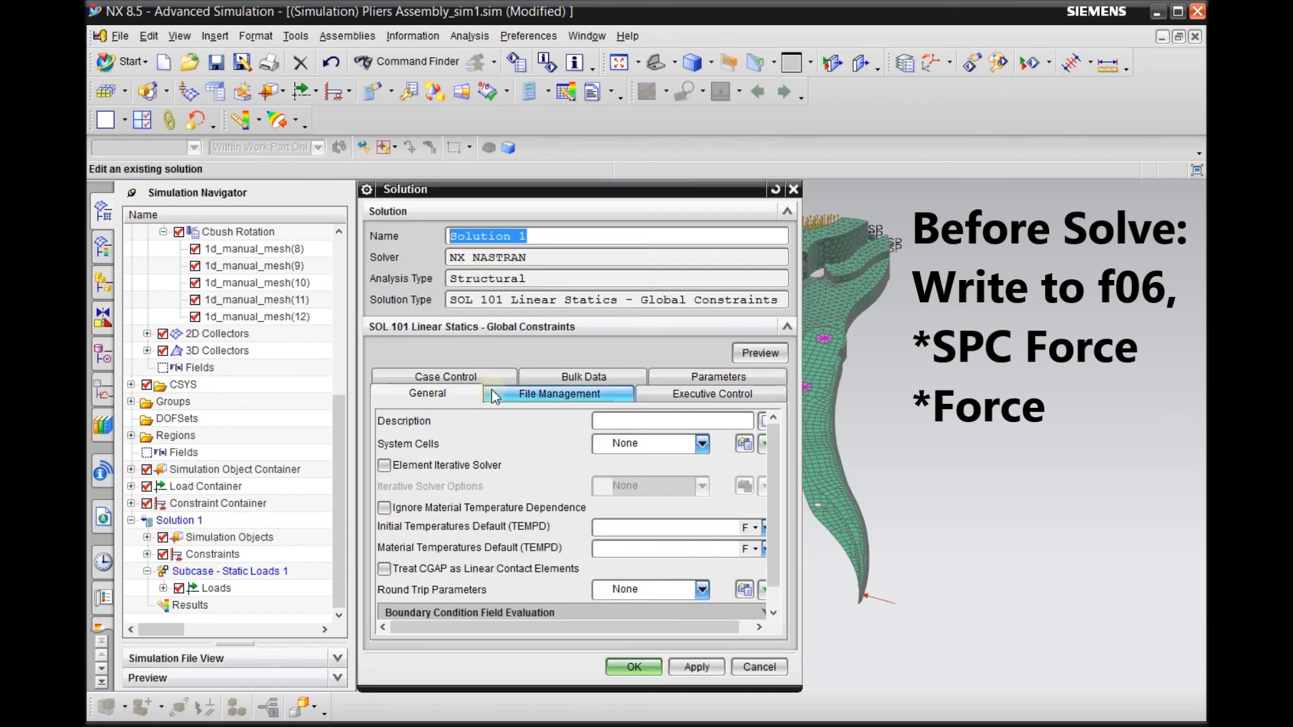
click(480, 377)
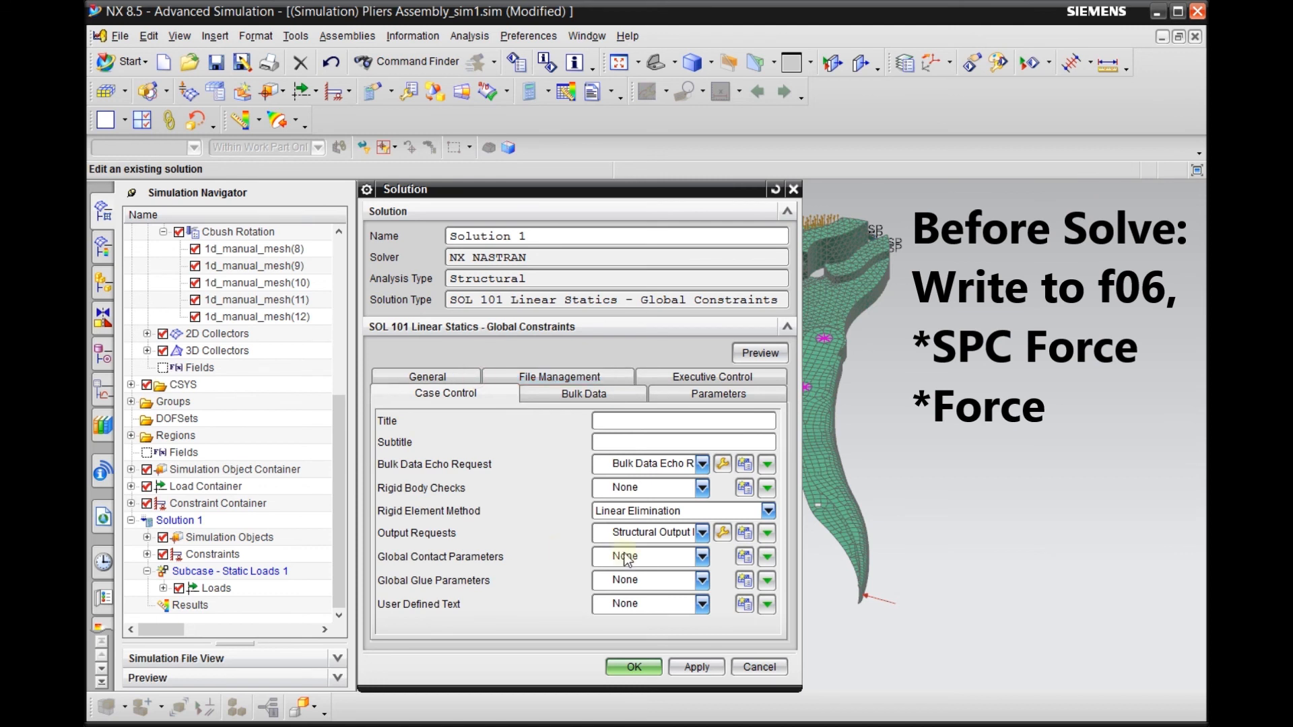
click(723, 533)
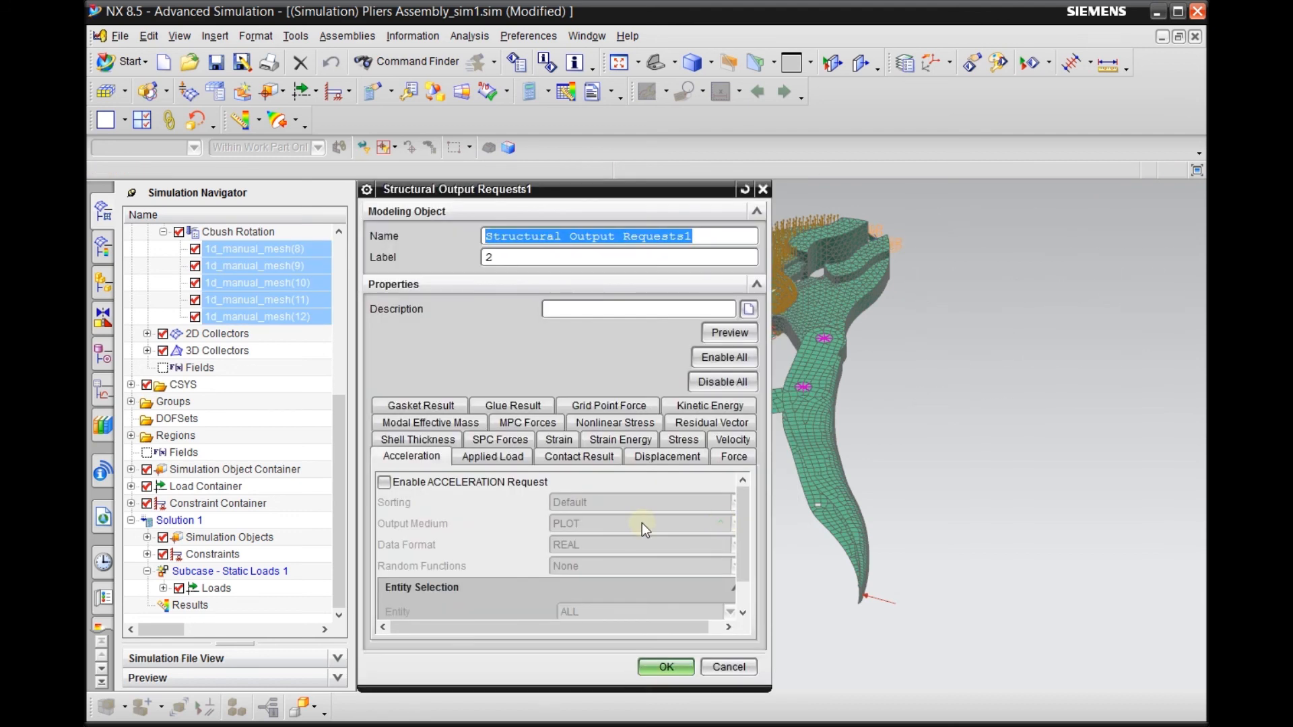
click(493, 441)
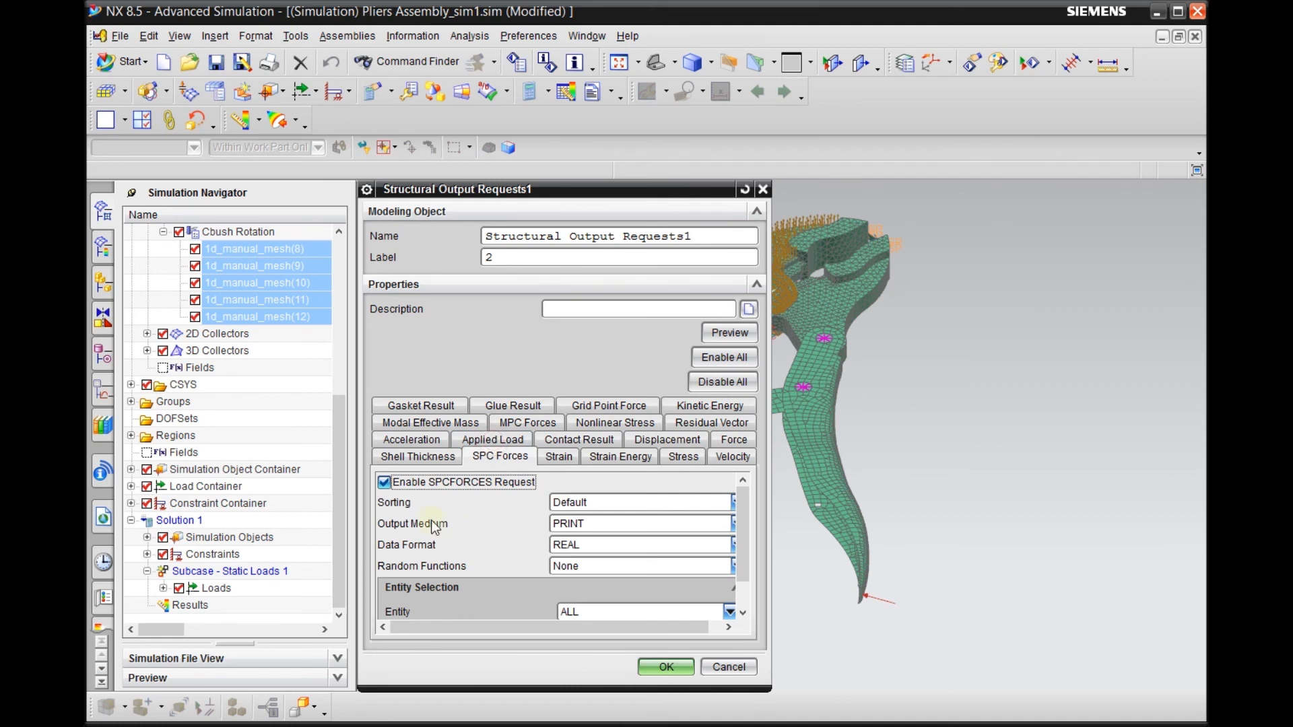
click(588, 526)
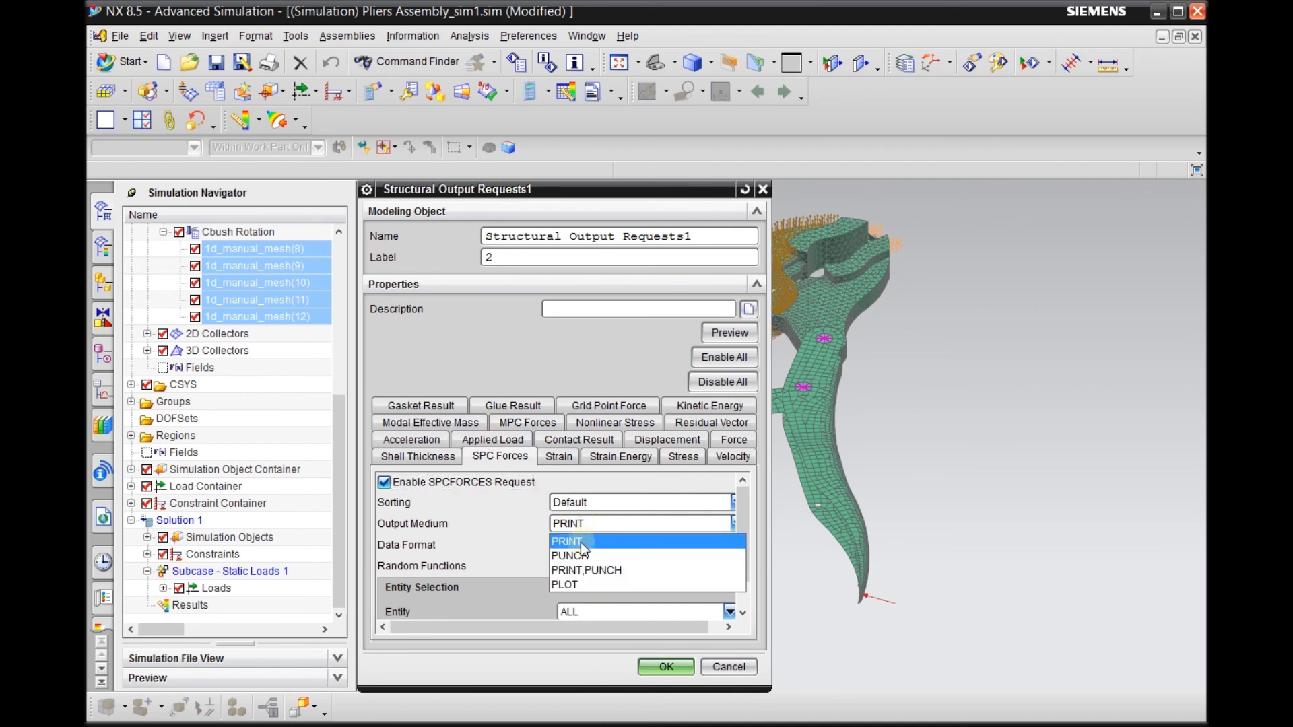
click(581, 542)
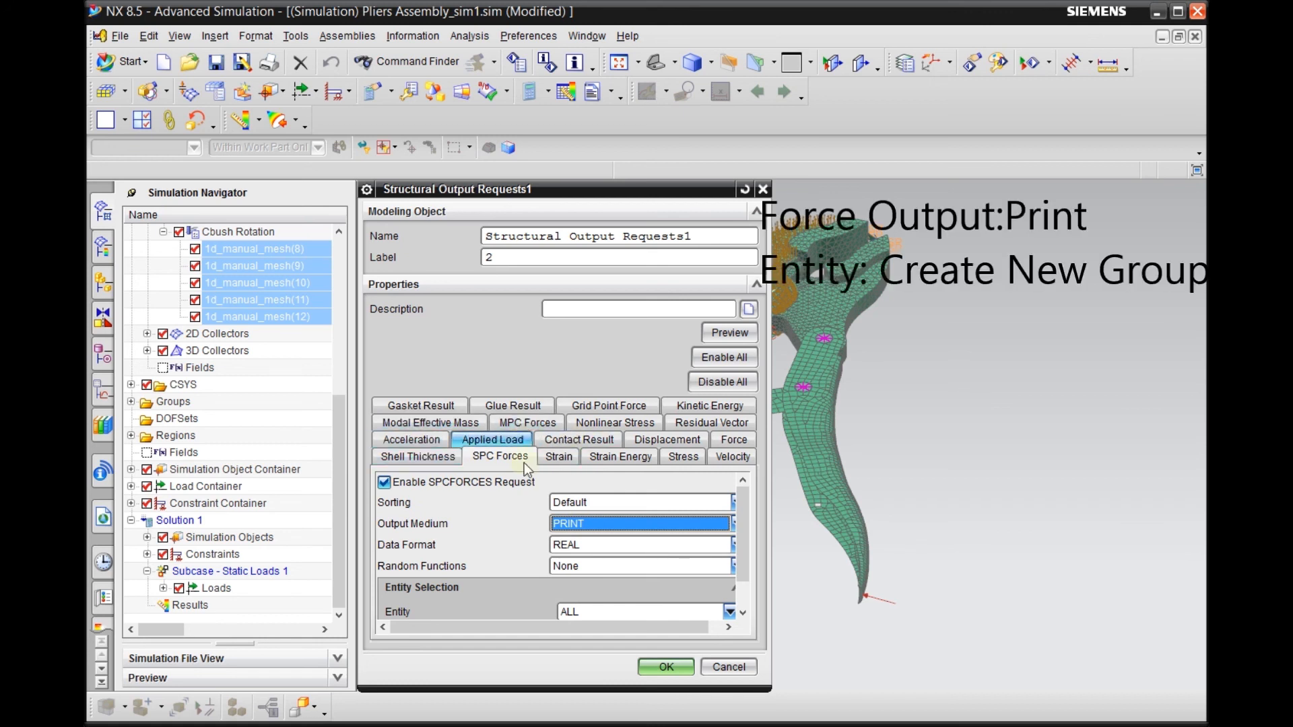
Set the output medium of the Force request to PRINT in the same structural output requests
click(733, 439)
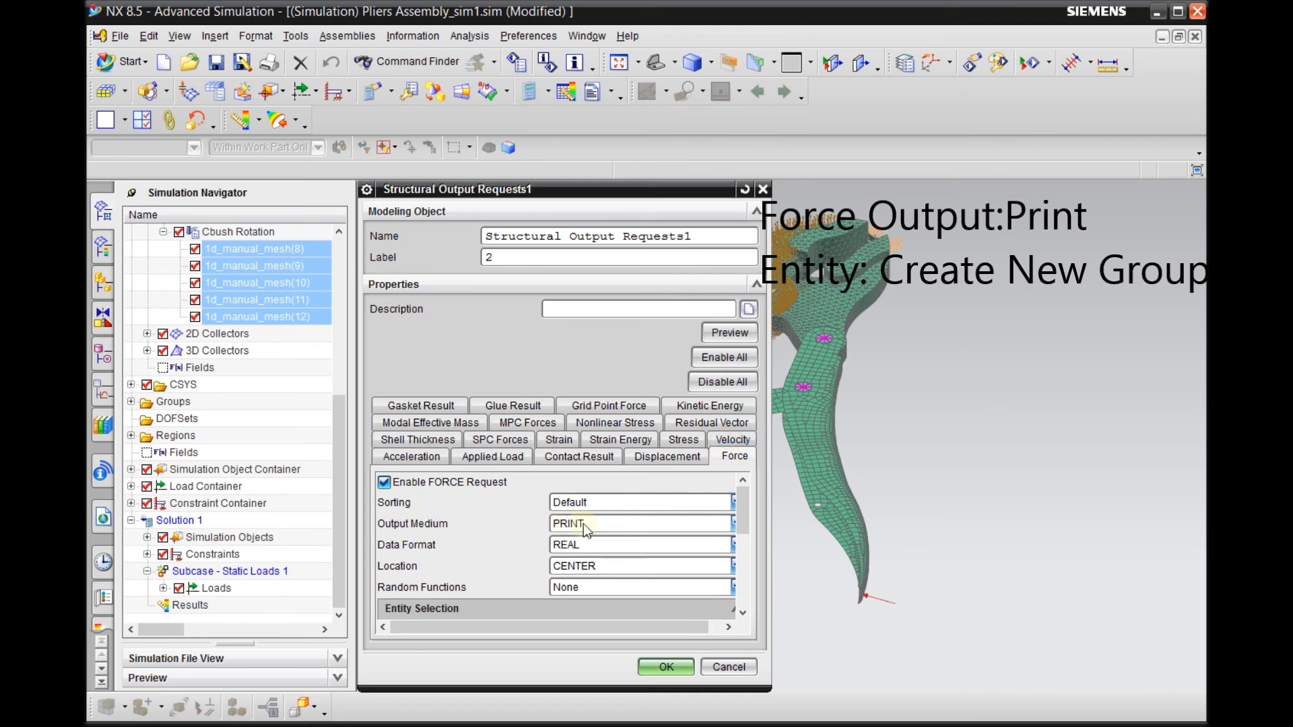
scroll(583, 524, down, 3)
scroll(583, 523, up, 3)
click(583, 524)
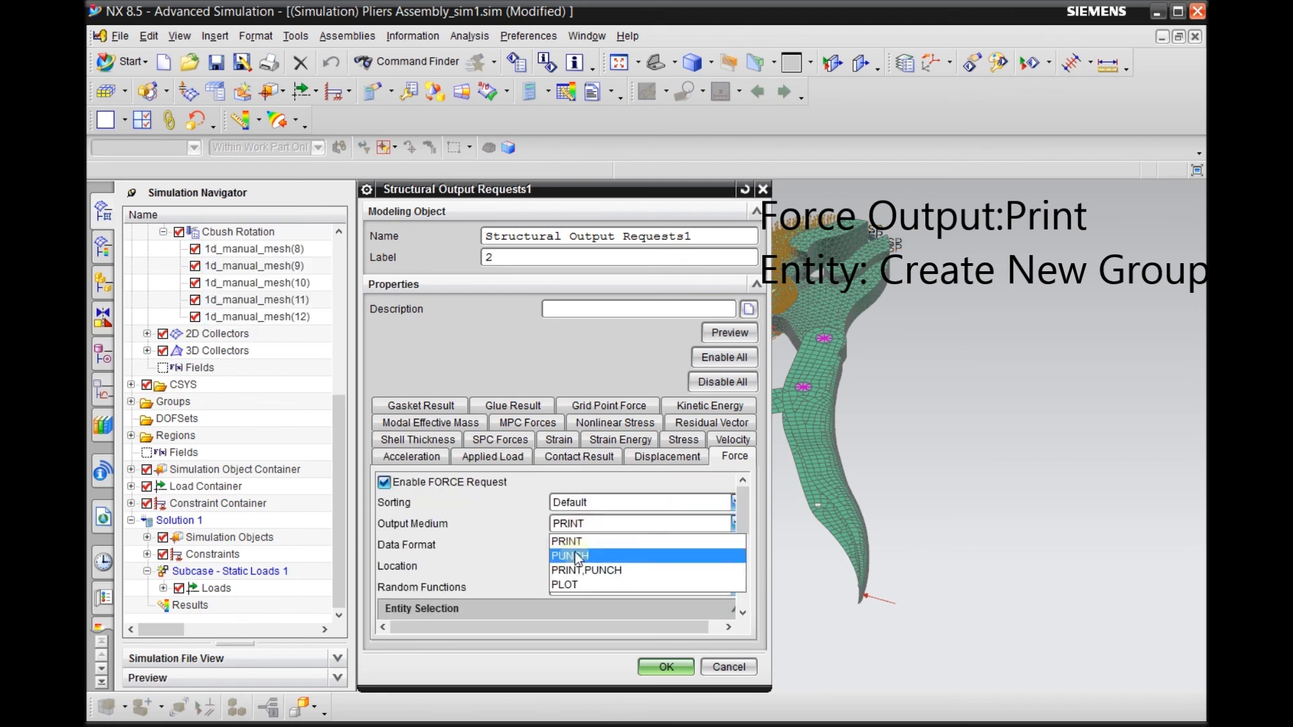
click(575, 543)
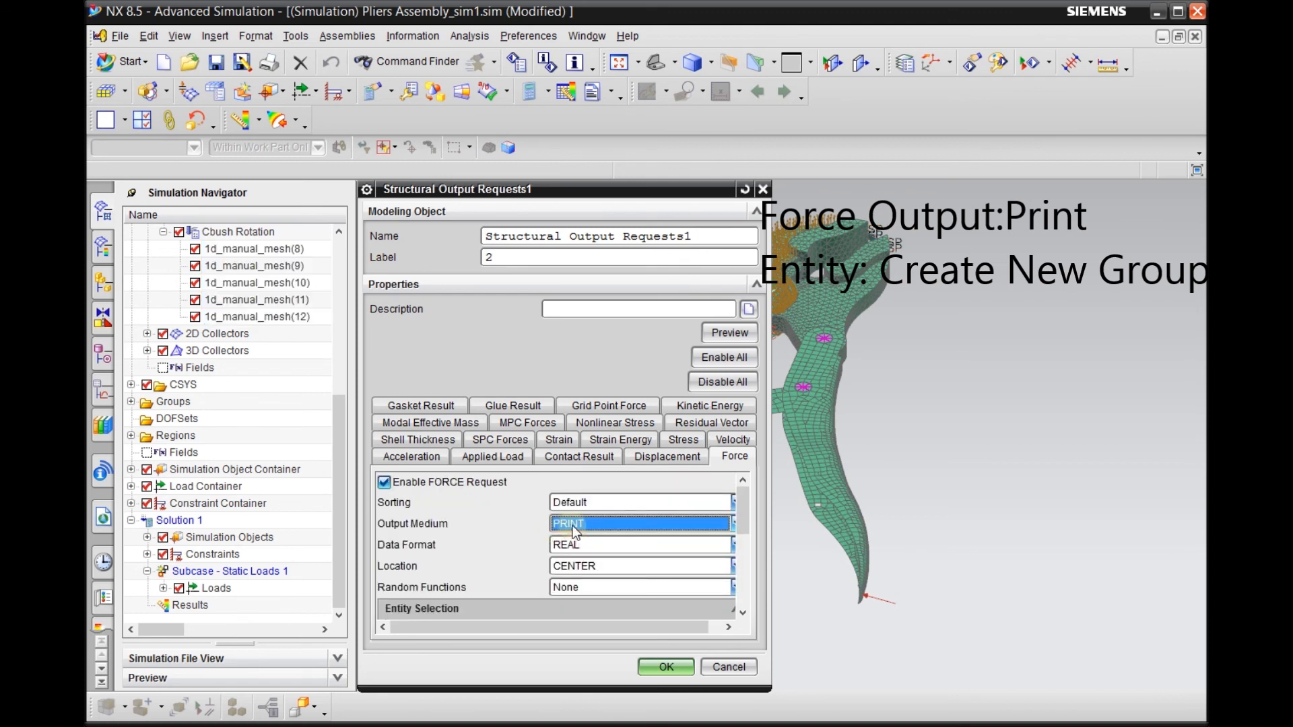
Set the Force request's entity selection to Group and clear its group choice to None
scroll(470, 532, down, 3)
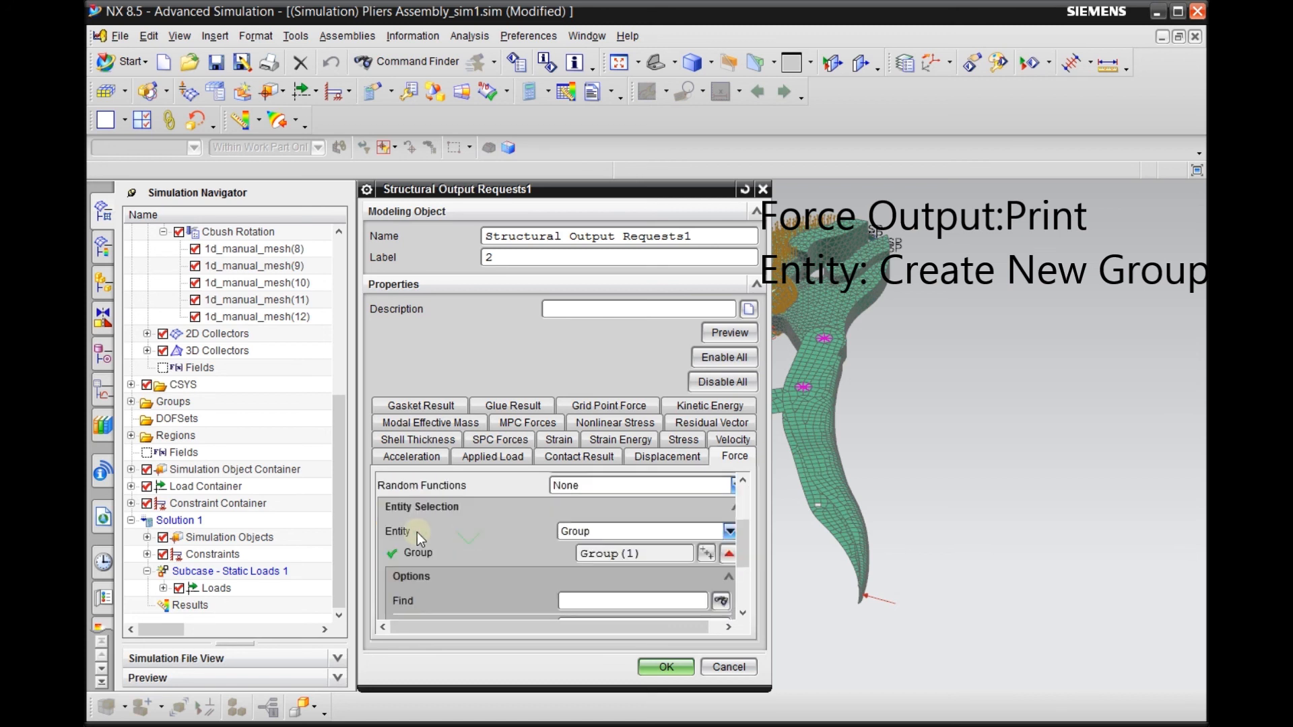
scroll(472, 532, down, 3)
scroll(477, 527, up, 3)
click(600, 531)
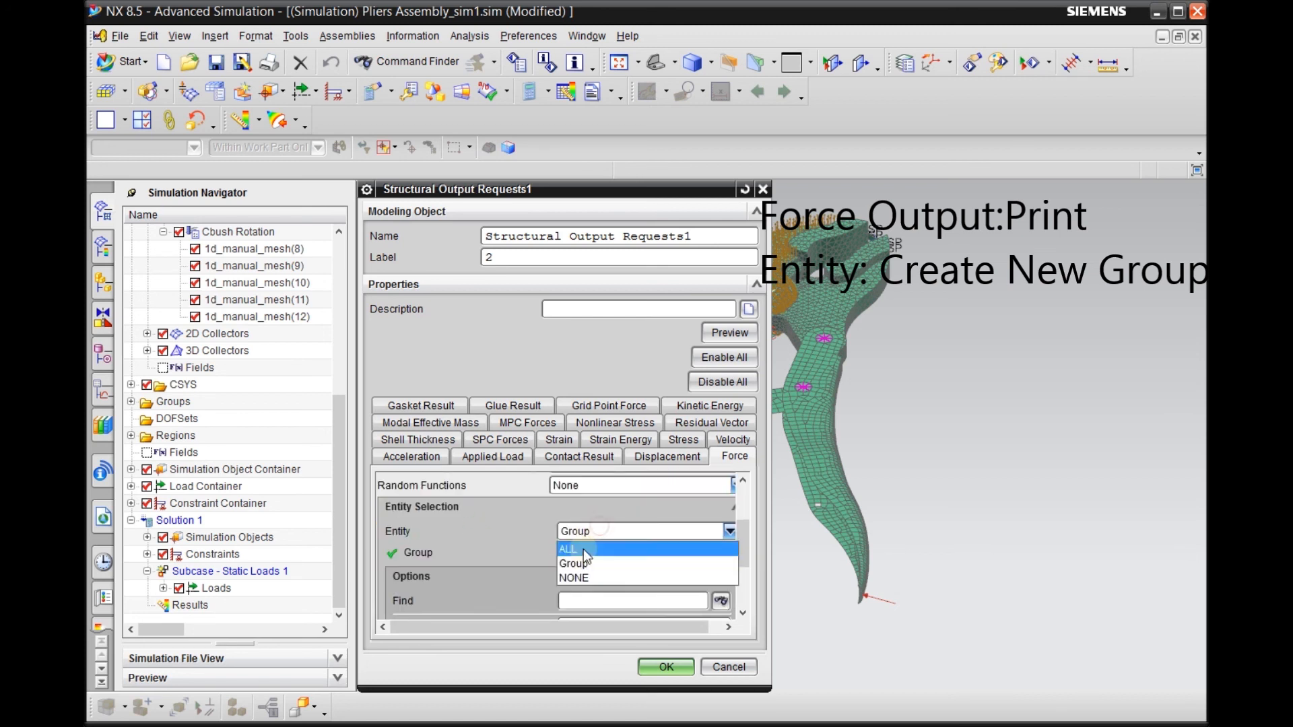
click(579, 566)
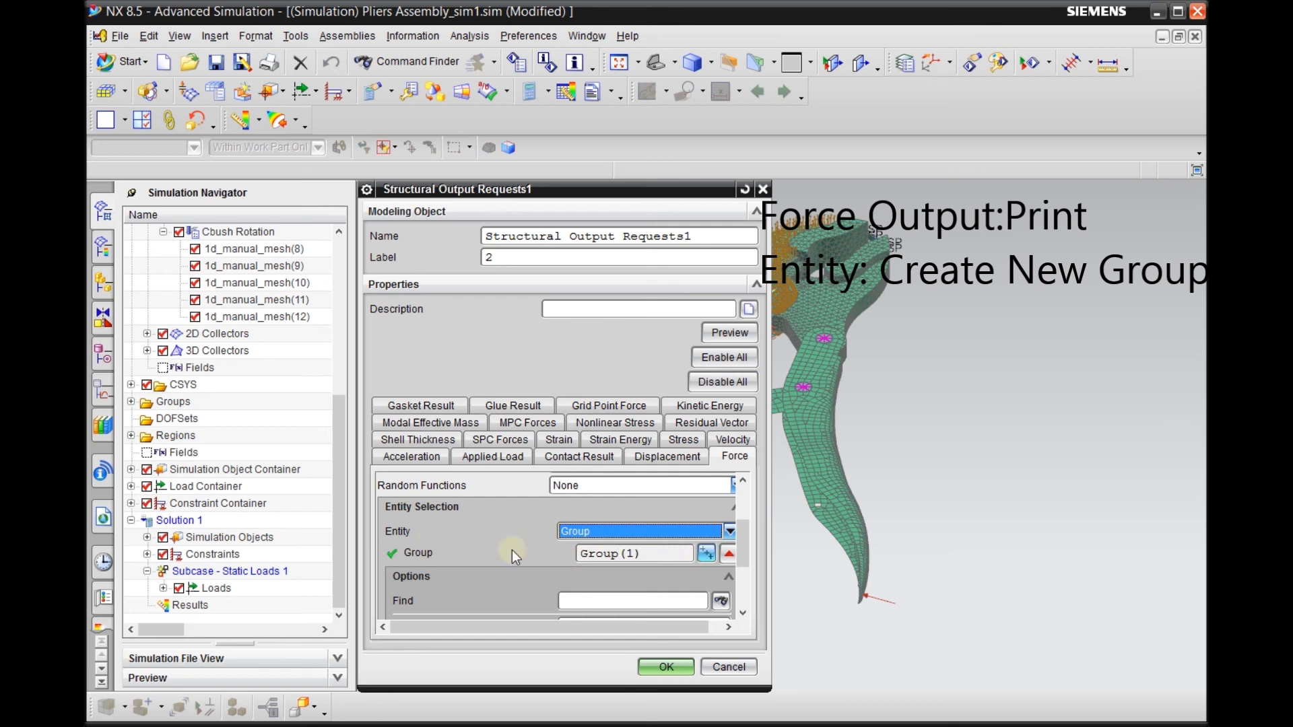
scroll(701, 559, down, 3)
scroll(674, 549, up, 3)
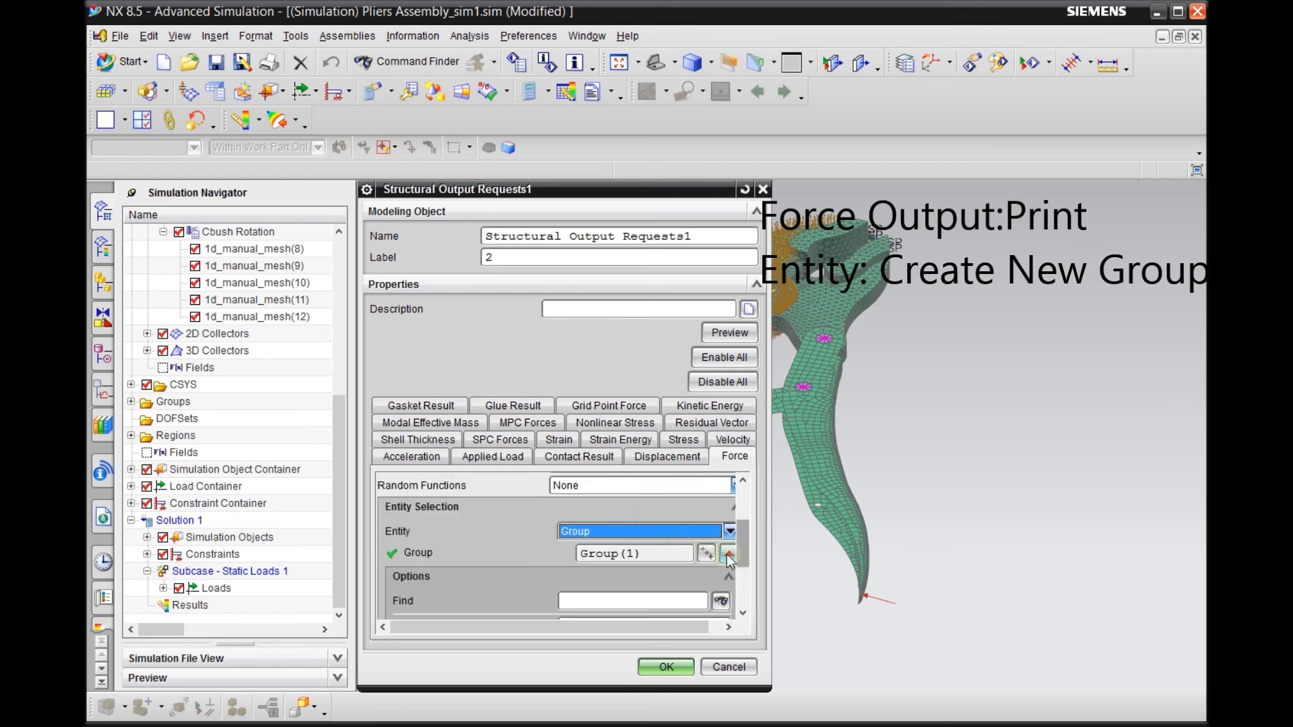
scroll(680, 593, up, 2)
click(686, 597)
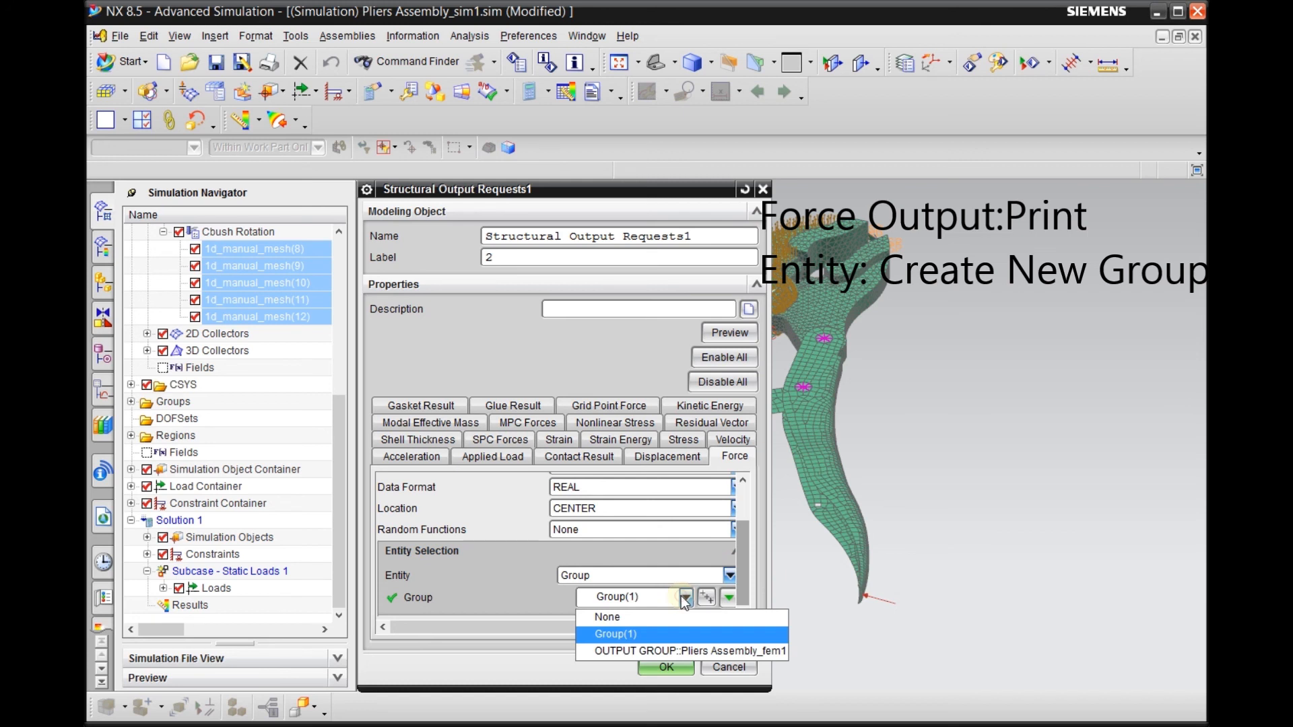
click(647, 616)
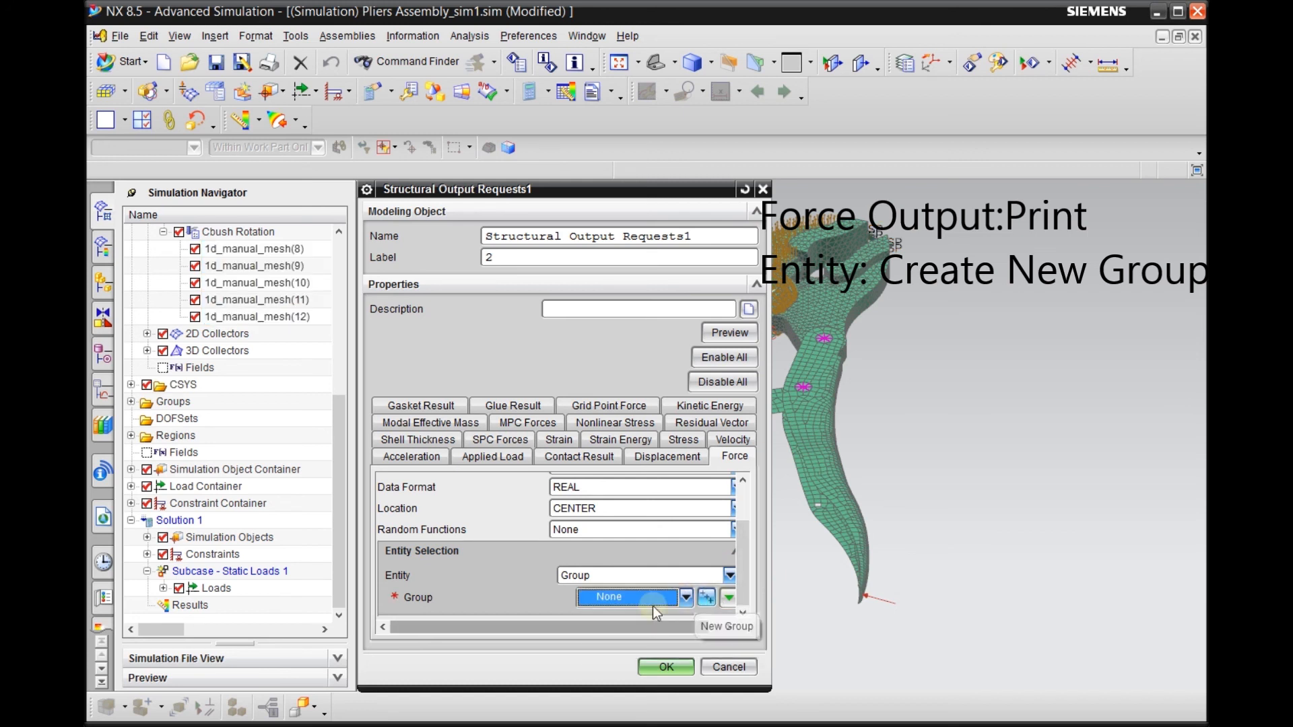
Start a new group for the Force request and name it Cbush
click(710, 598)
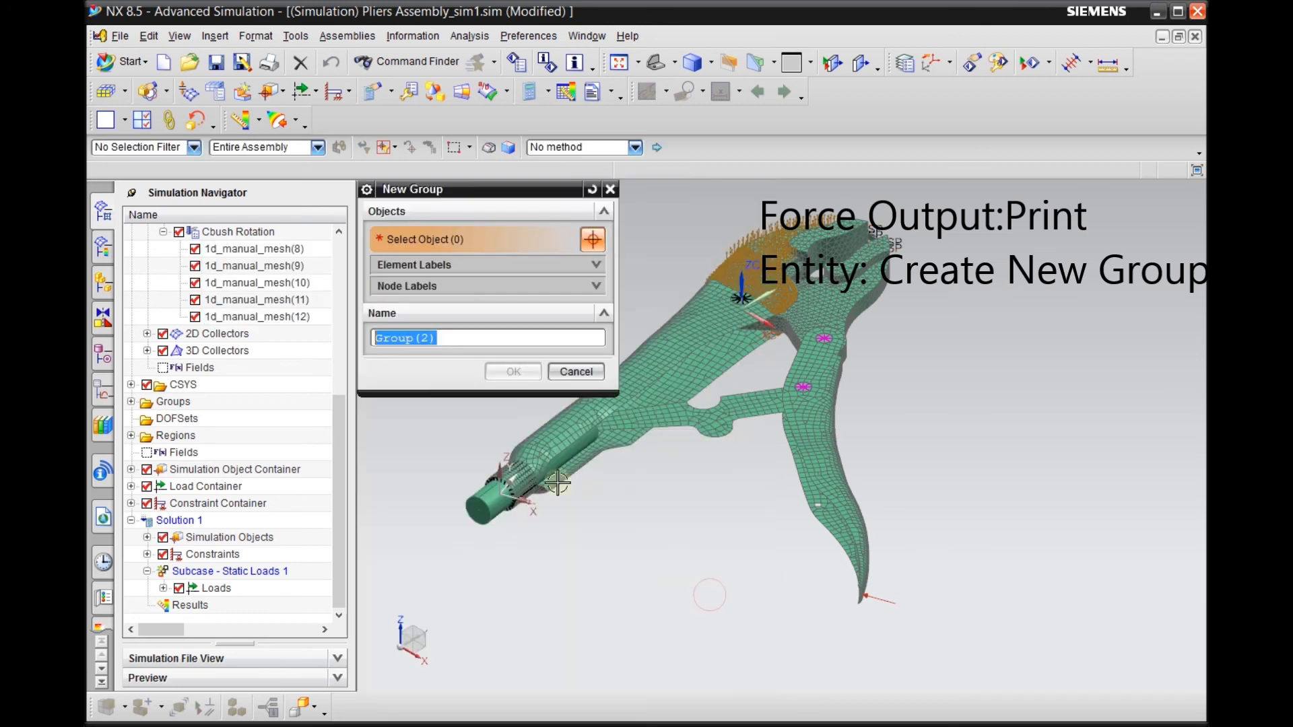
drag(463, 343, 323, 346)
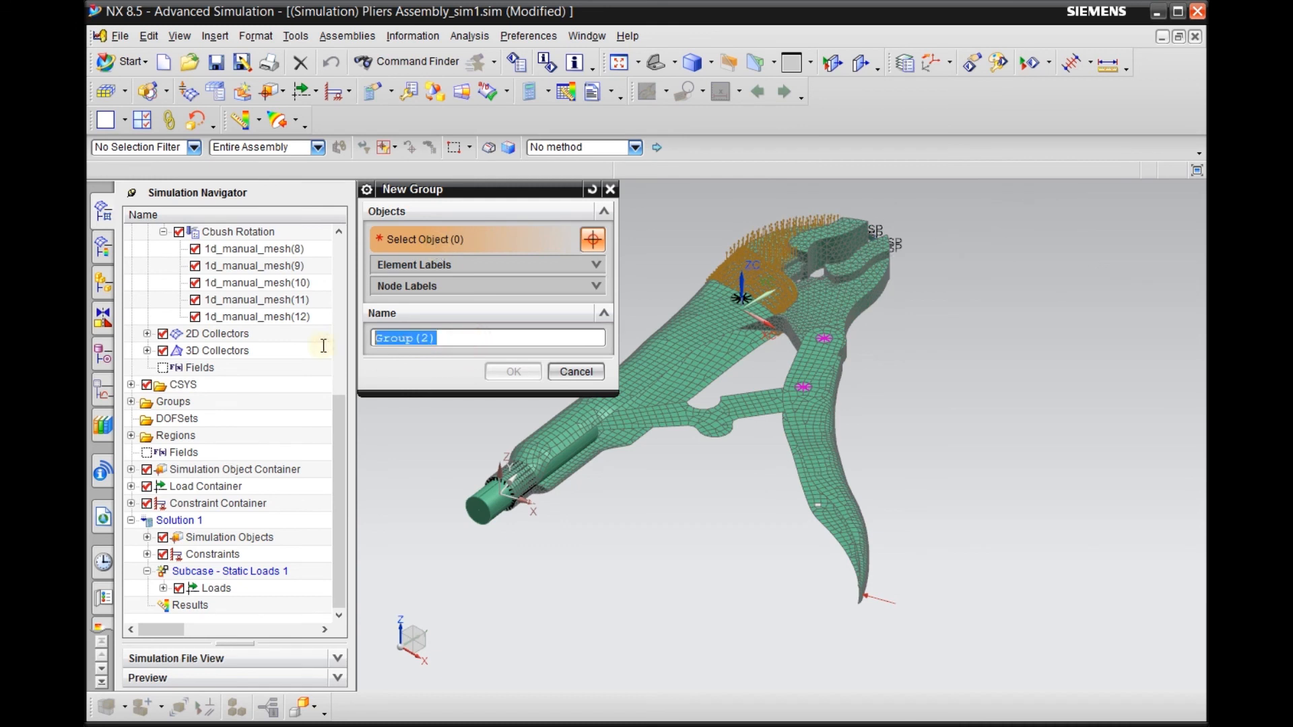
text(Bu)
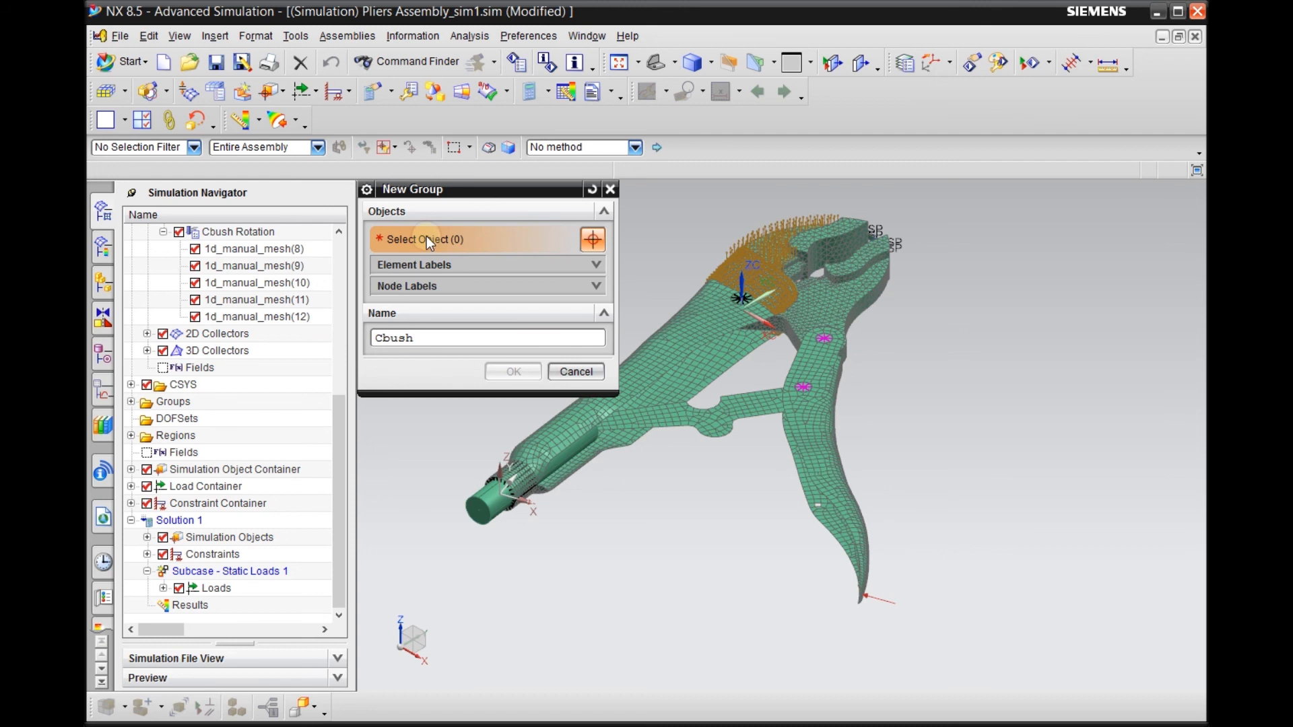
Add 1d_manual_mesh(2) and (4) of Cbush HandleB and 1d_manual_mesh(6) of Cbush HandleA to the new group
drag(342, 447, 345, 328)
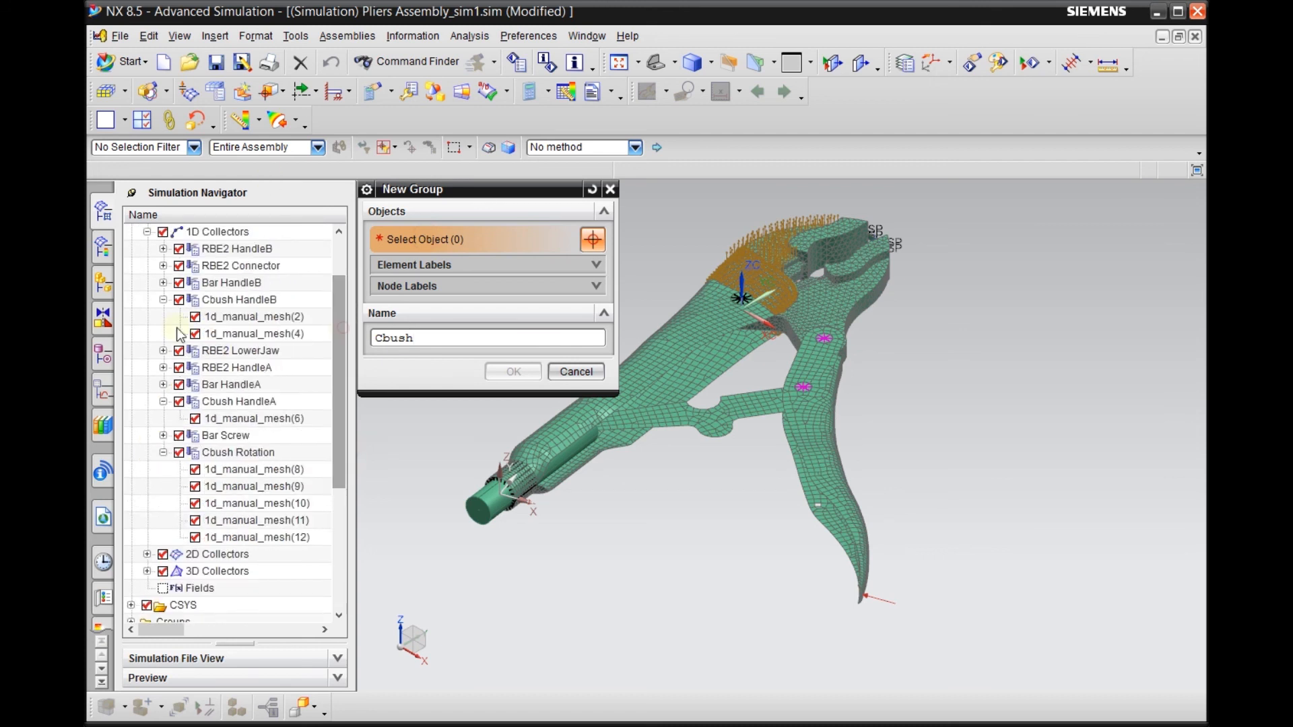
click(162, 402)
click(163, 402)
click(162, 452)
click(161, 451)
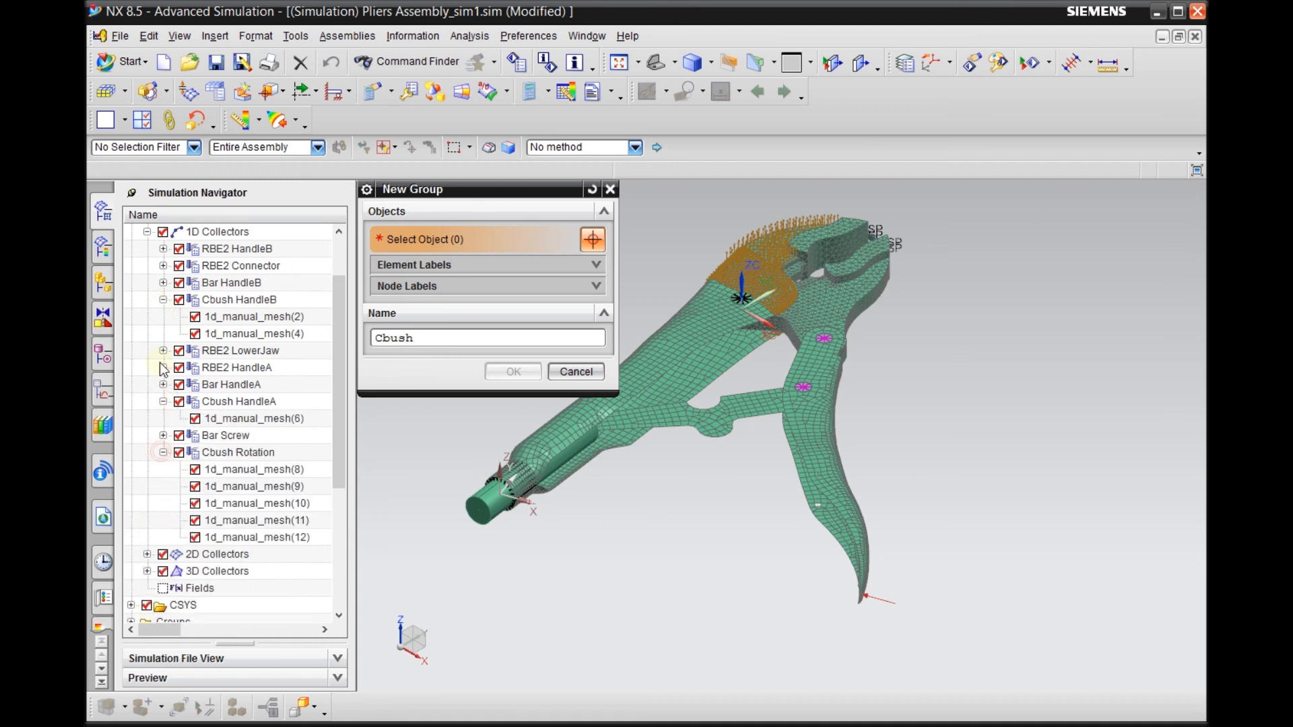
click(251, 317)
ctrl+click(261, 334)
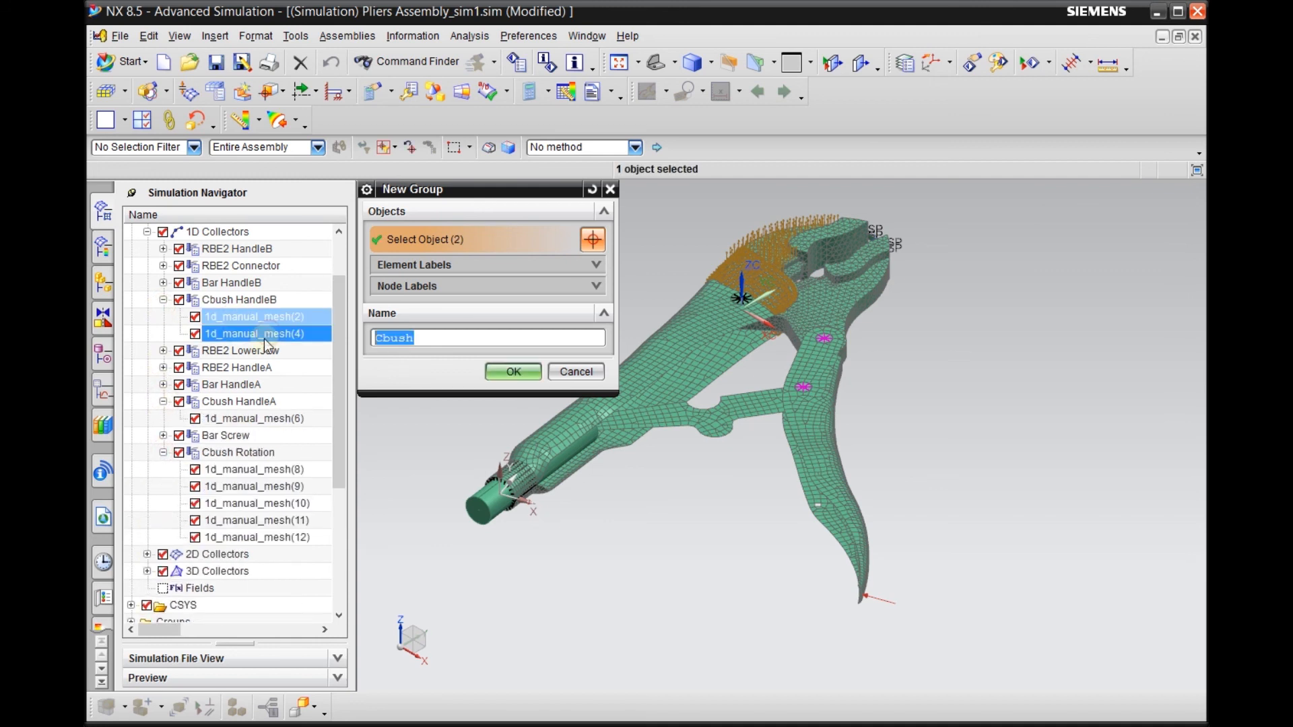
ctrl+click(249, 418)
Add the Cbush Rotation meshes 1d_manual_mesh(8) through (12) and create the group
ctrl+click(259, 469)
ctrl+click(261, 486)
ctrl+click(262, 503)
ctrl+click(264, 519)
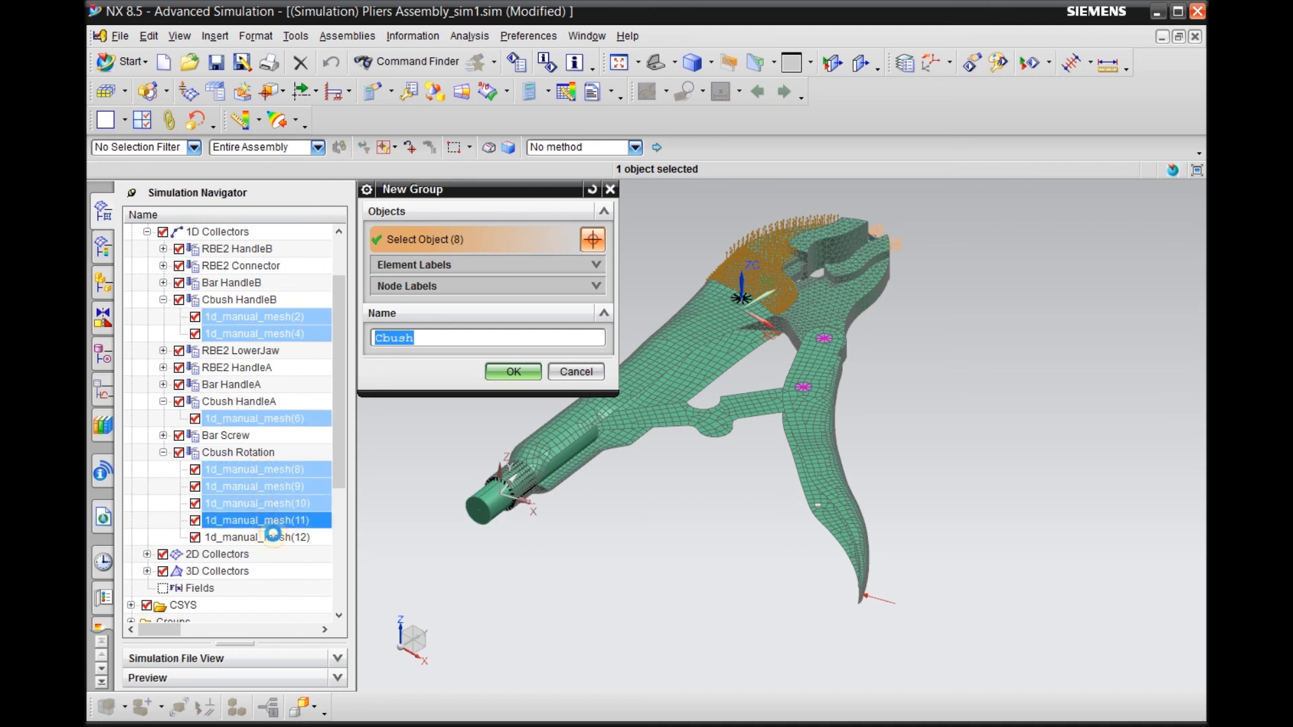
ctrl+click(266, 536)
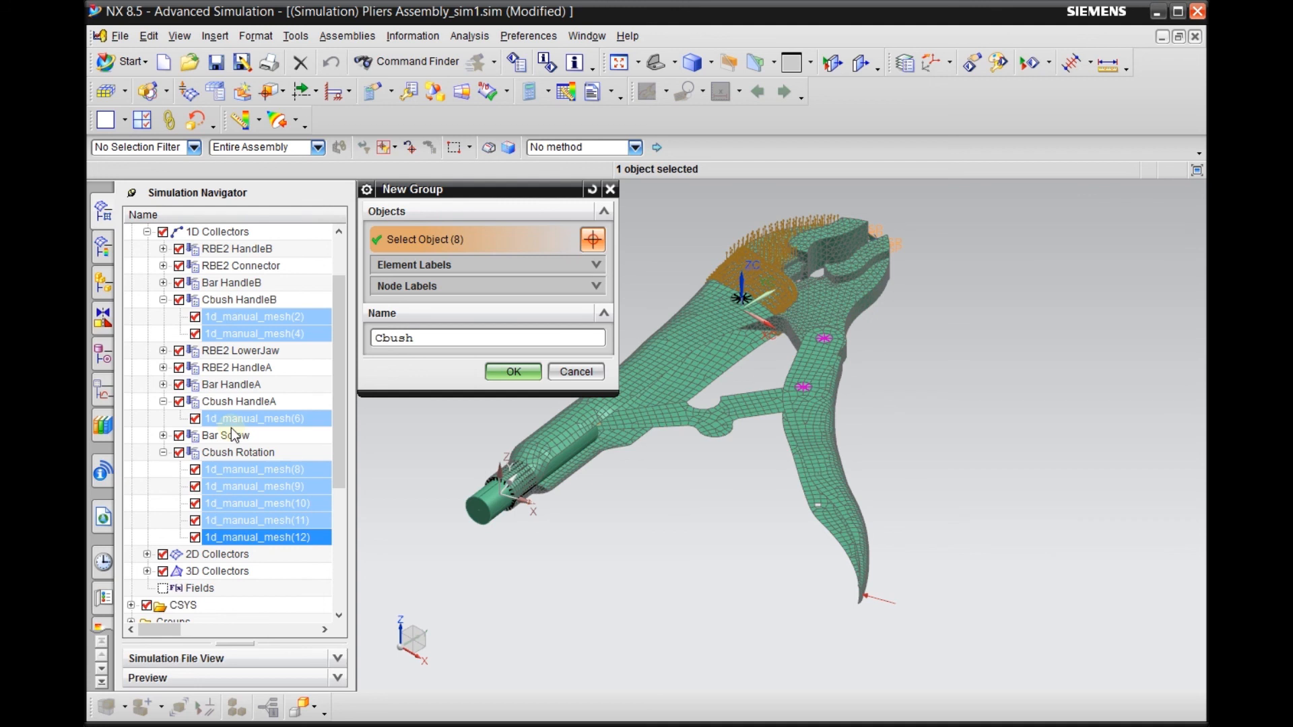
click(512, 373)
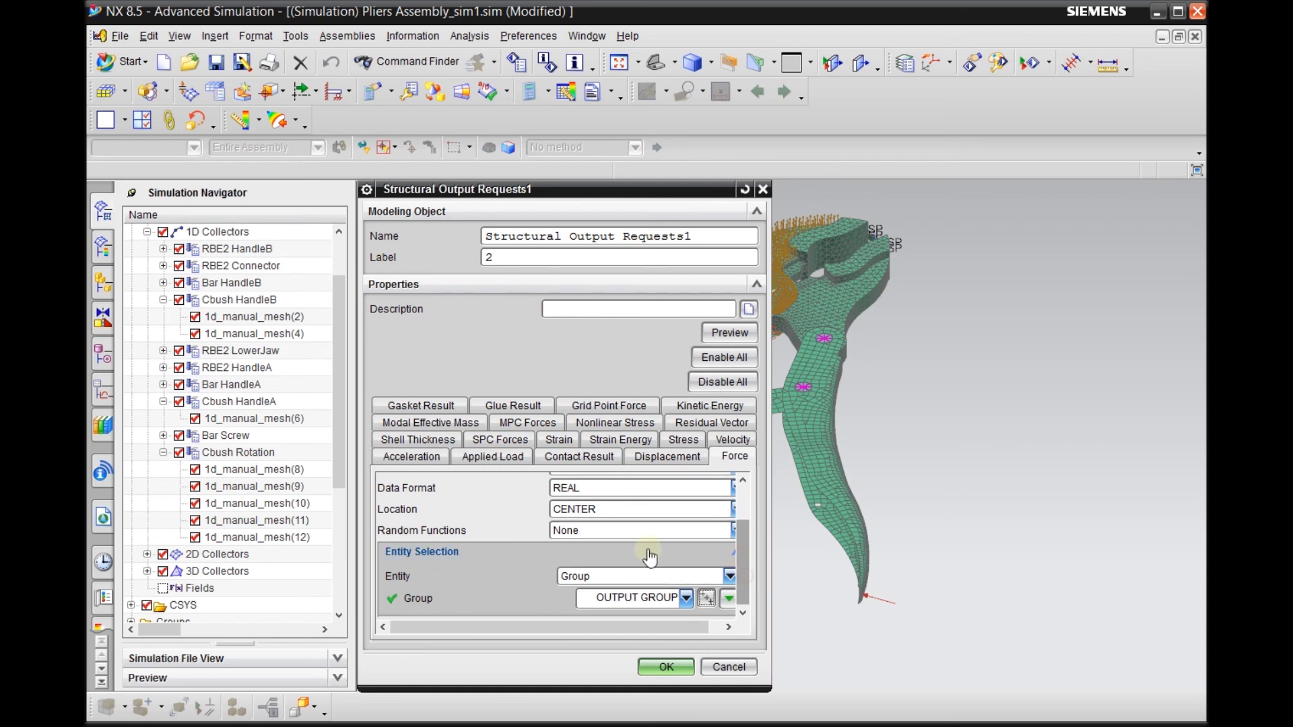
Assign the Cbush group to the Force request and accept the output requests and the Solution 1 settings
click(583, 578)
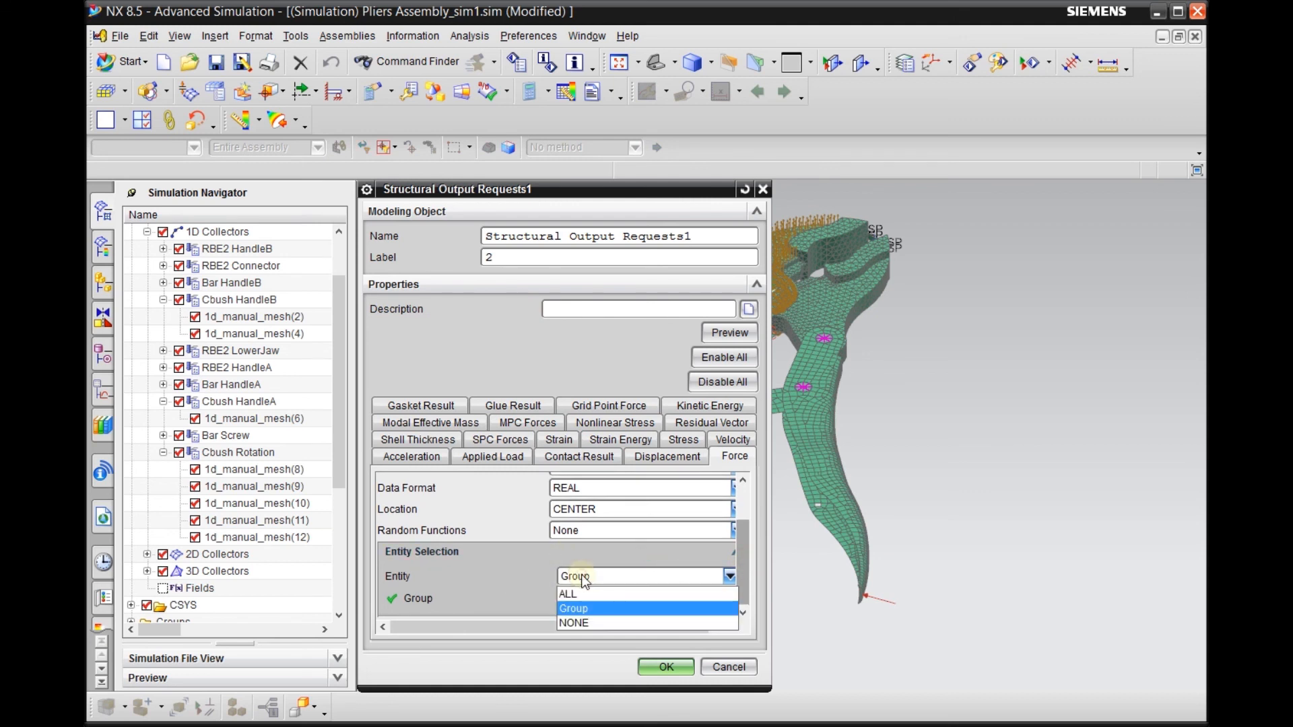
click(627, 608)
click(651, 599)
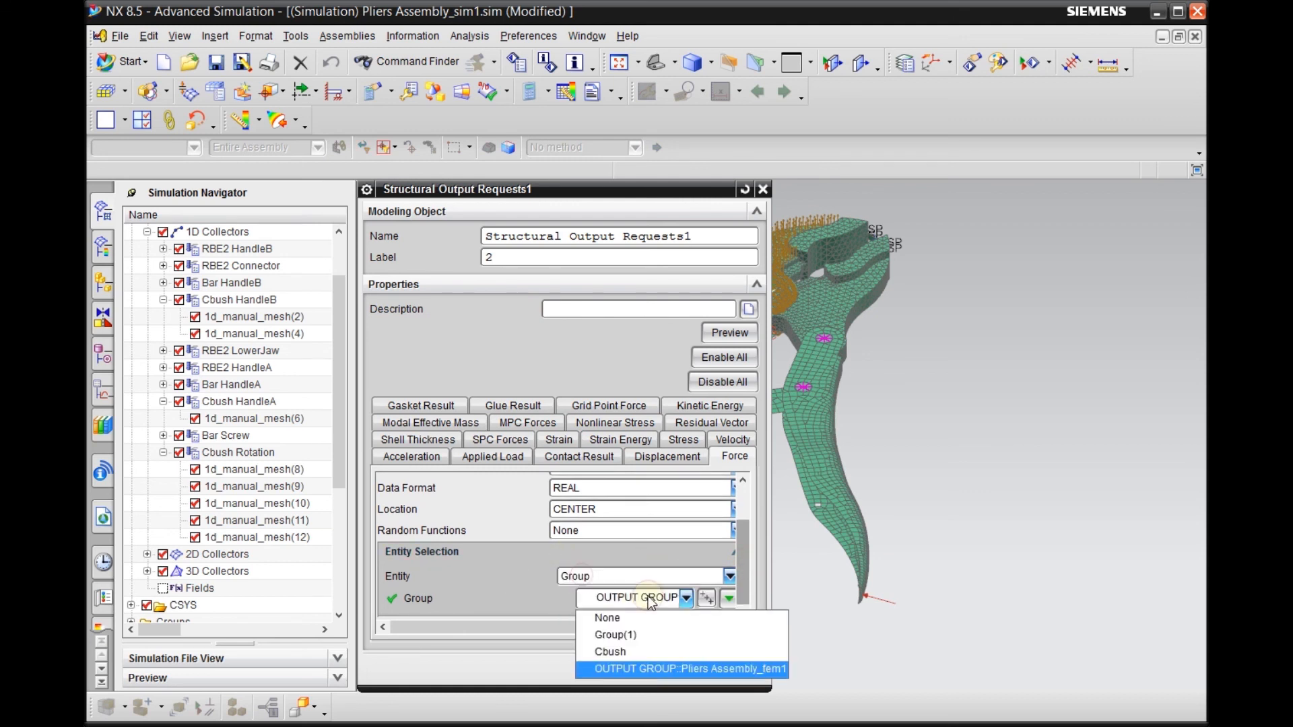
click(622, 652)
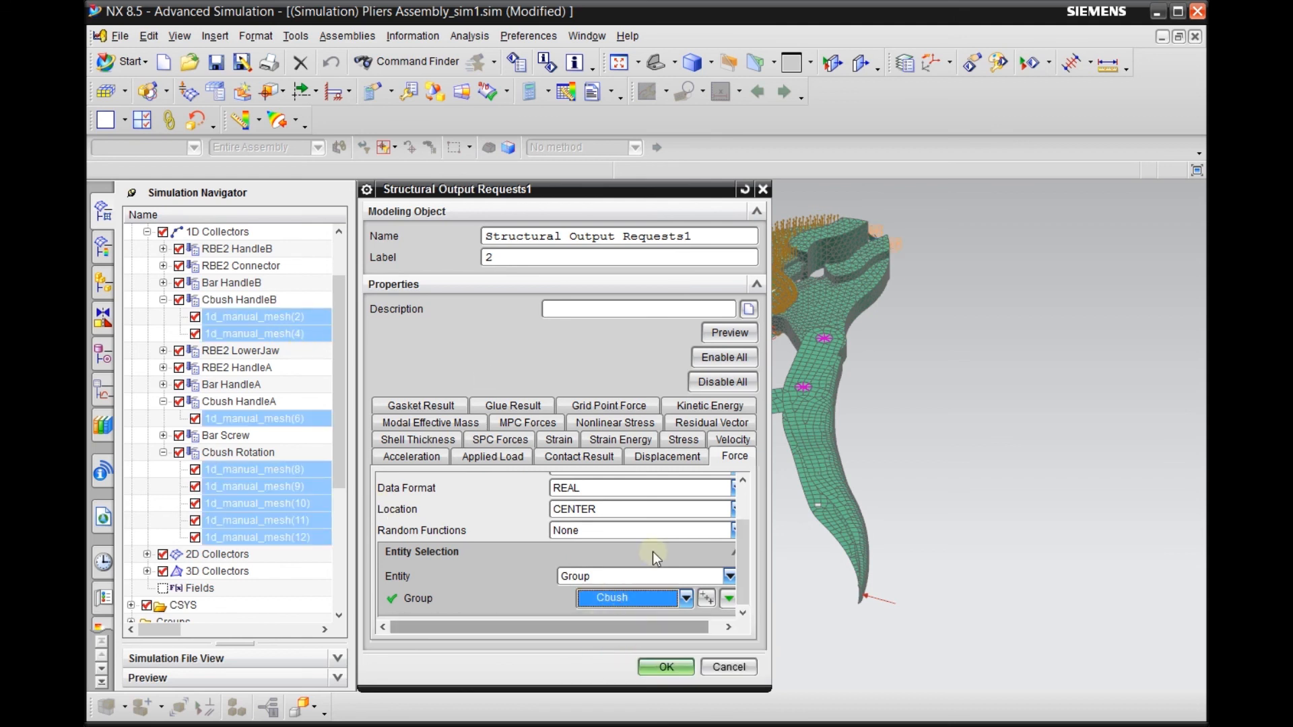
click(665, 667)
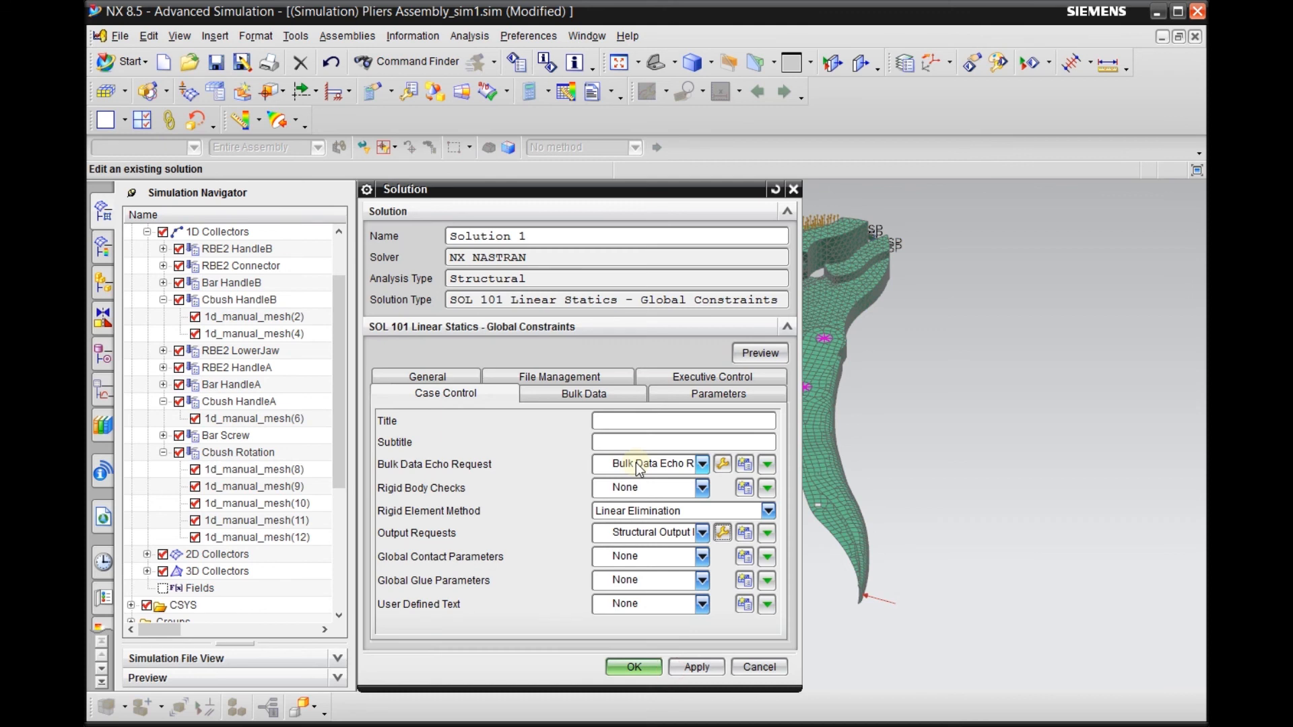
click(645, 666)
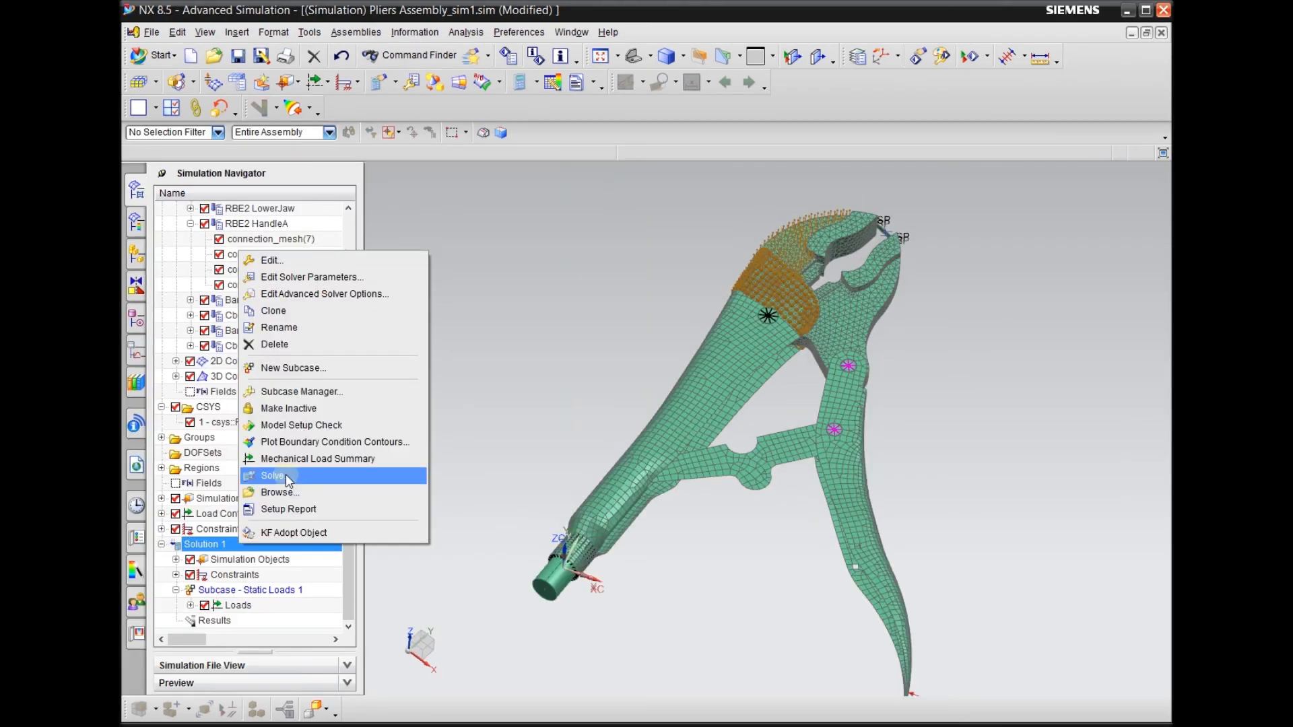
Solve Solution 1 with the model setup check enabled, and close the solution monitor, report and job monitor once the job finishes
click(286, 474)
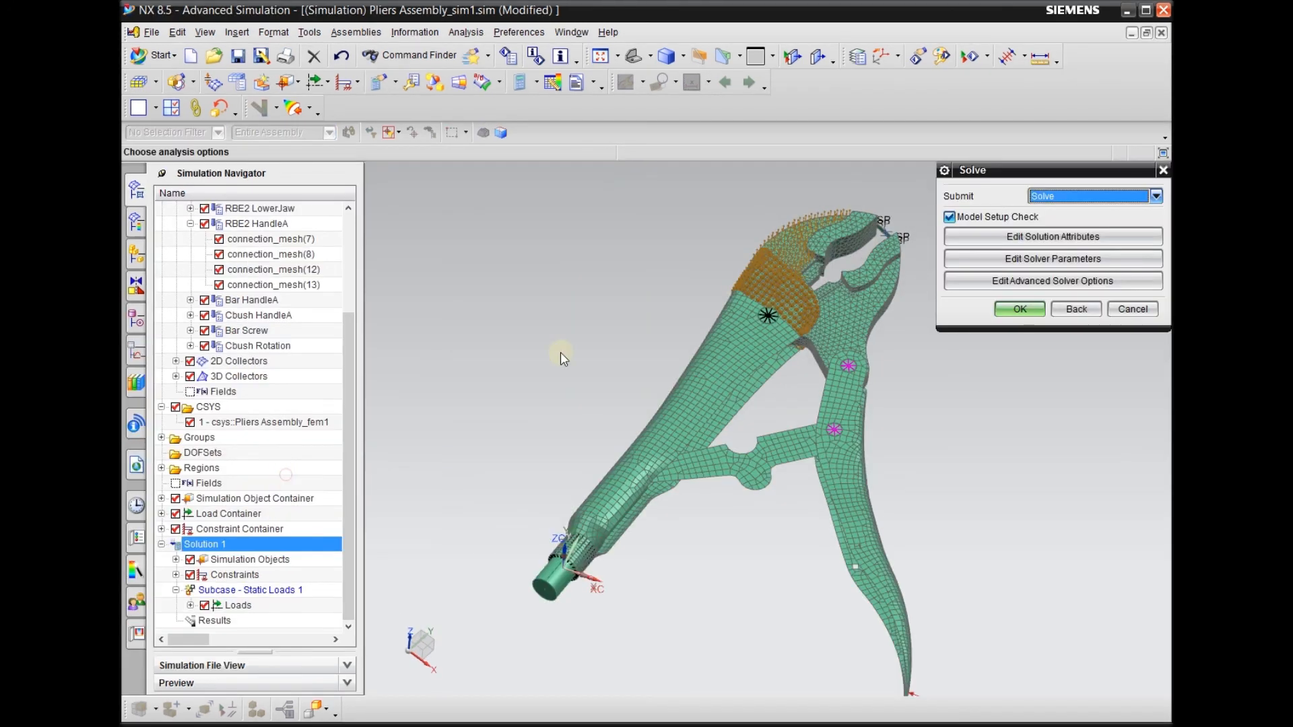
click(1019, 308)
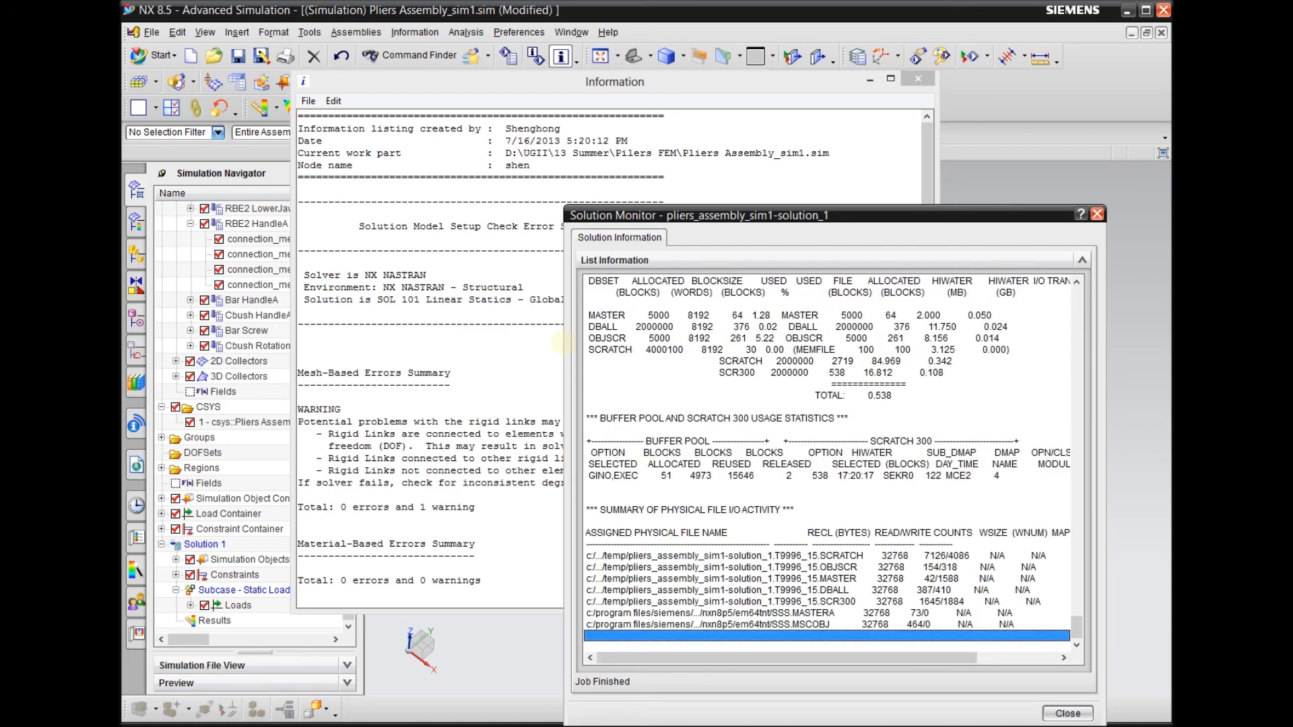
click(1068, 713)
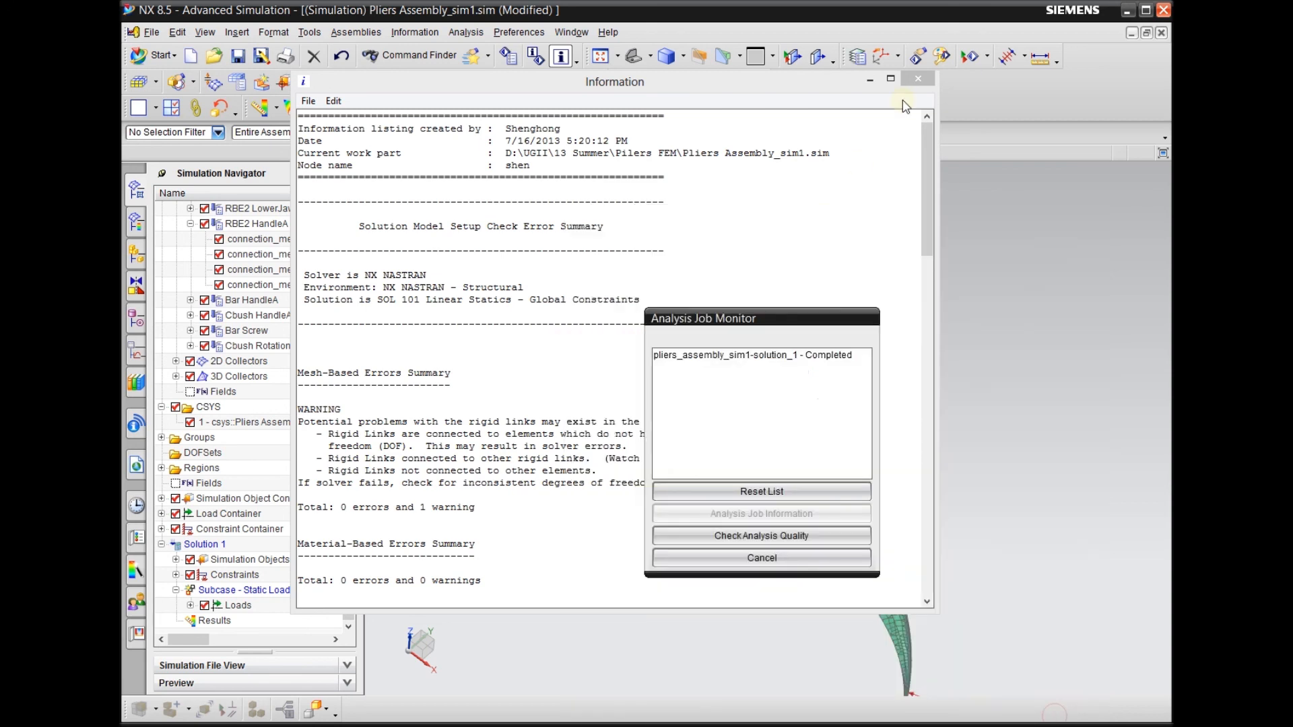
click(918, 79)
click(704, 556)
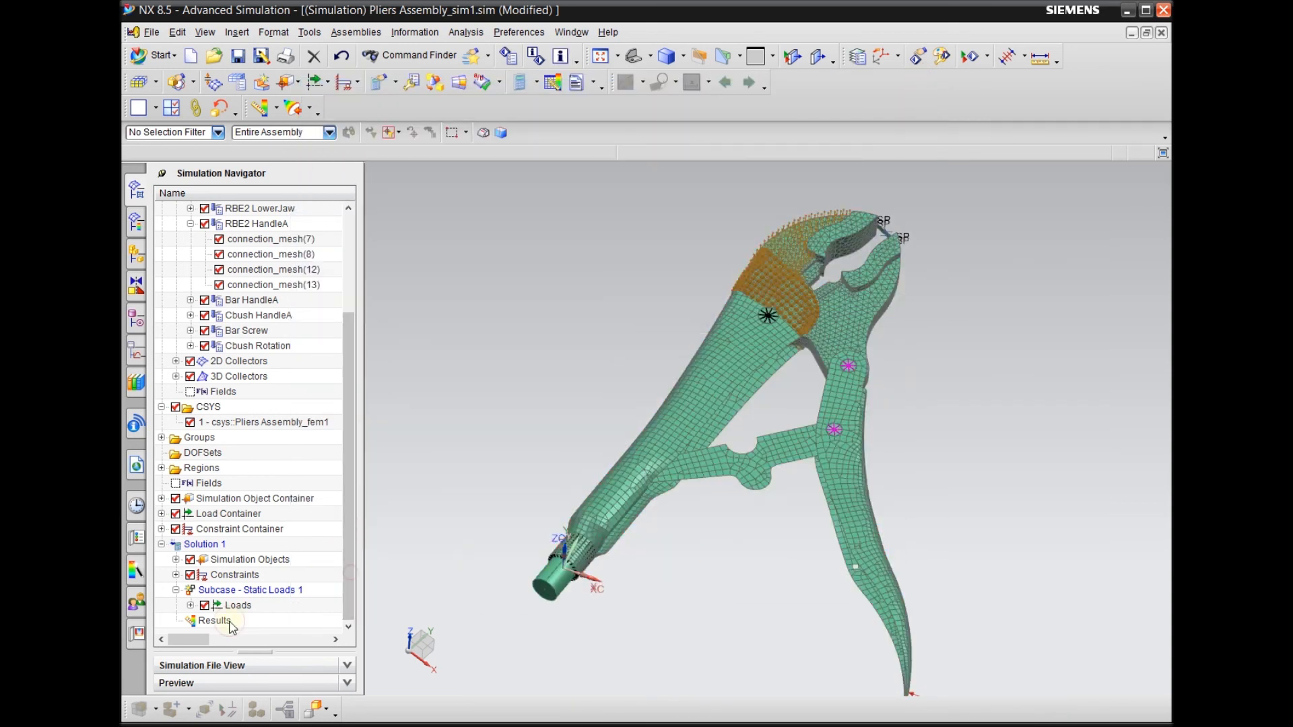
Open the Solution 1 results and display the nodal displacement as a fringe plot on the pliers
double_click(214, 621)
double_click(244, 240)
mouse_move(590, 345)
middle_down()
mouse_move(631, 490)
mouse_move(626, 465)
mouse_move(525, 410)
mouse_move(664, 548)
mouse_move(710, 536)
mouse_move(672, 516)
middle_up()
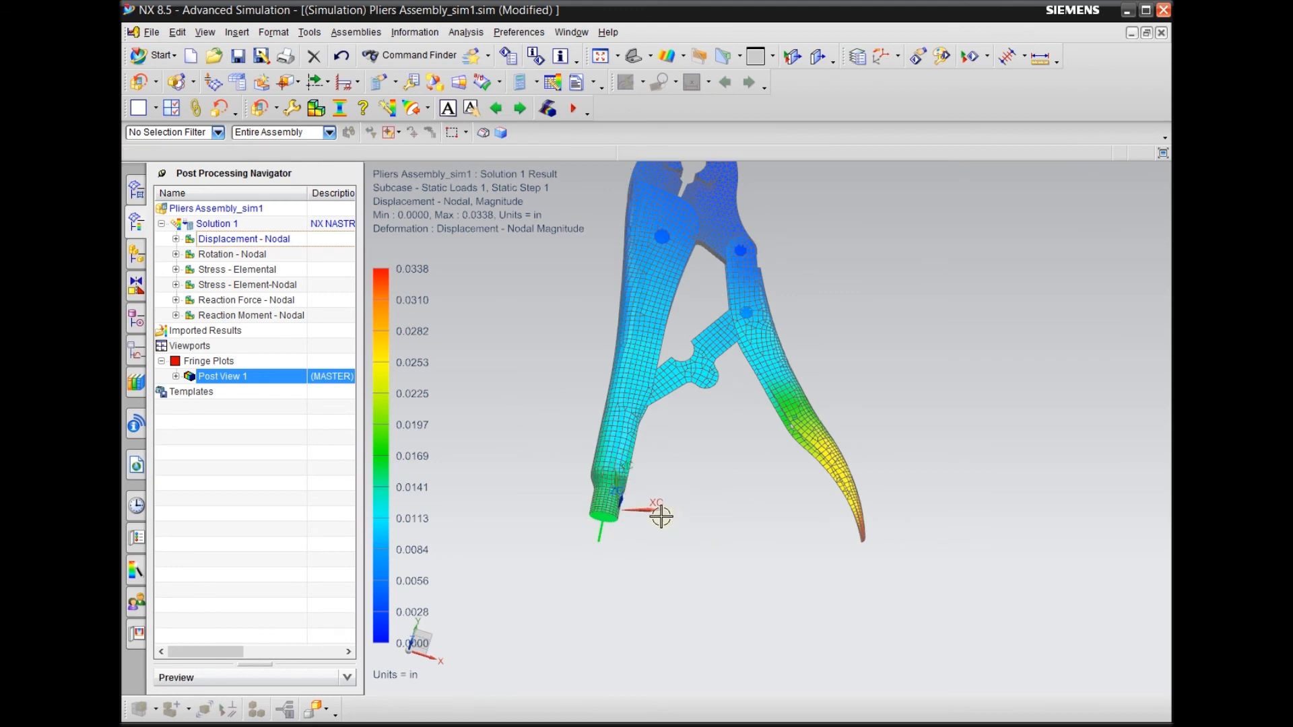
middle_drag(657, 514, 628, 566)
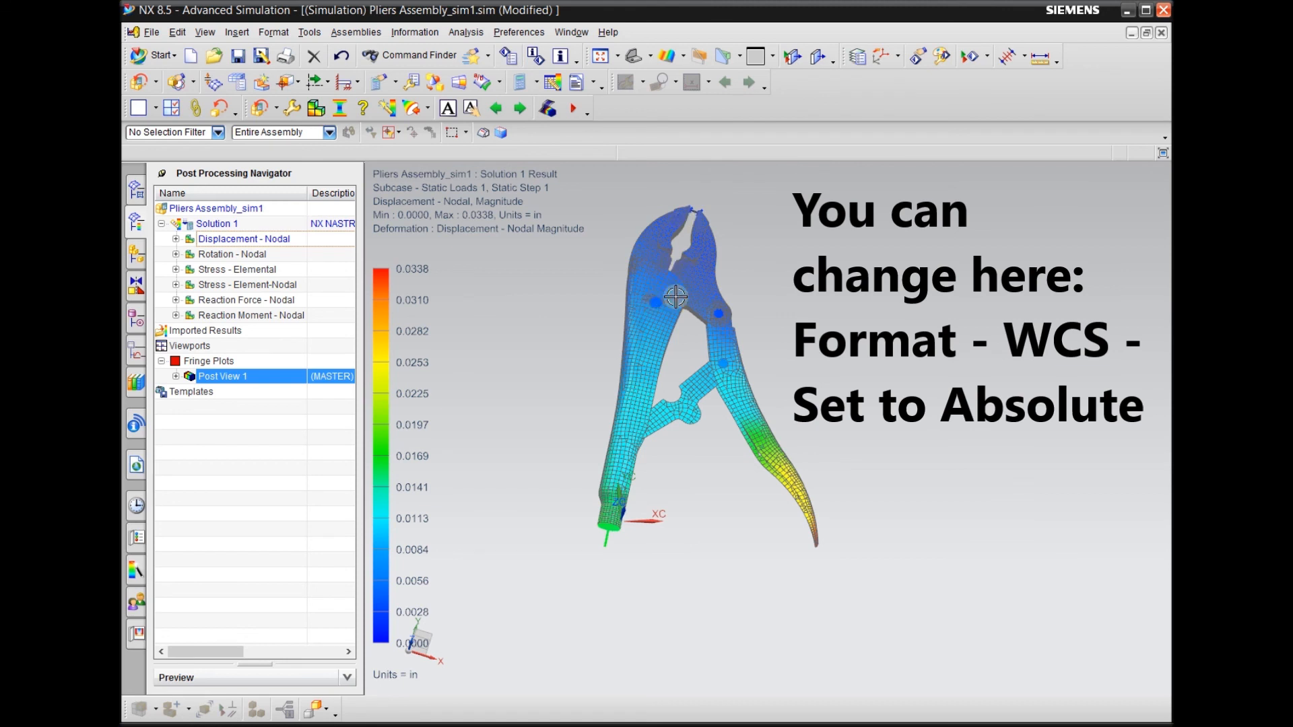
Try to reorient the work coordinate system through the assembly's csys coordinate system and the Orient WCS command
click(141, 199)
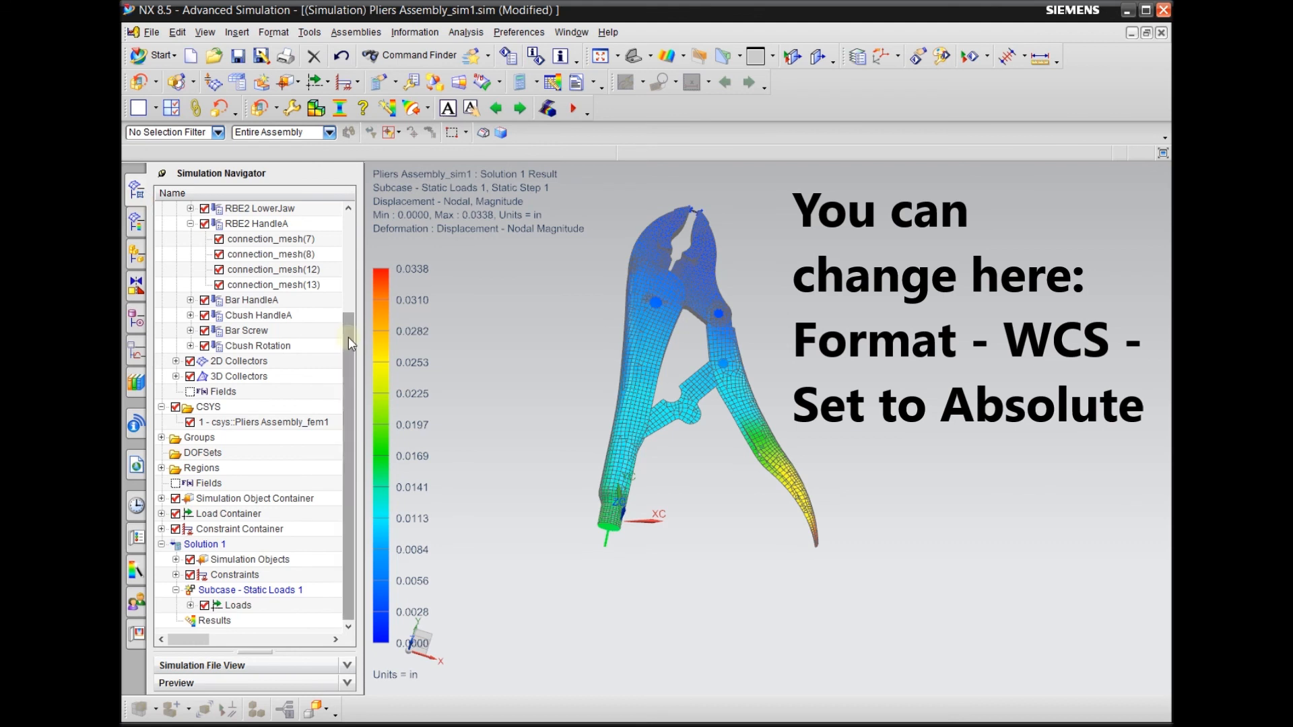
drag(349, 341, 357, 226)
click(161, 223)
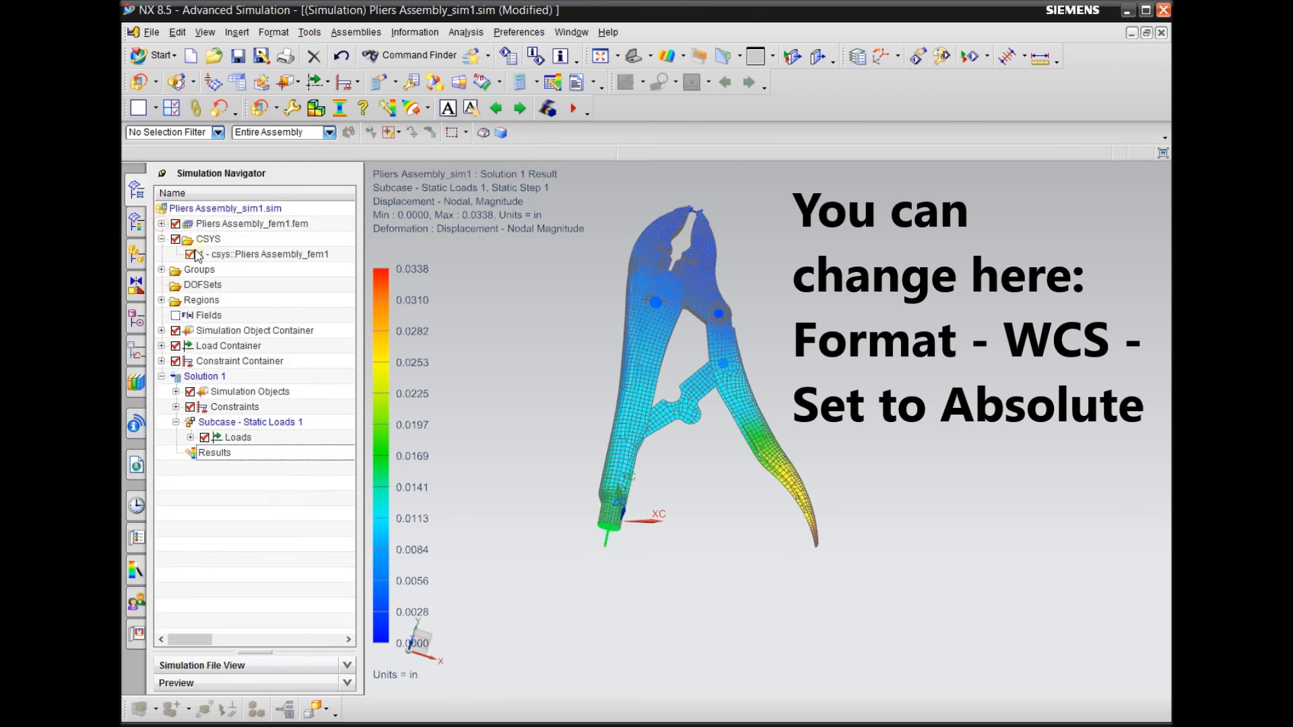
click(222, 256)
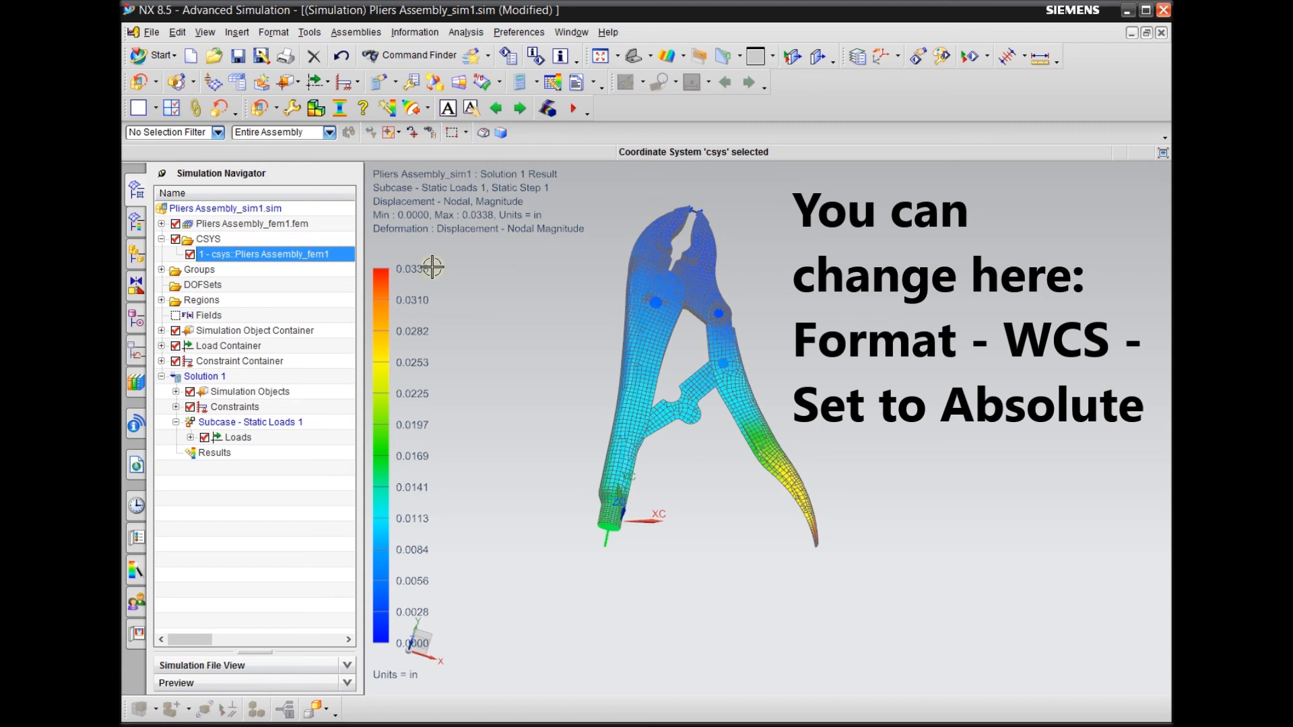
right_click(247, 256)
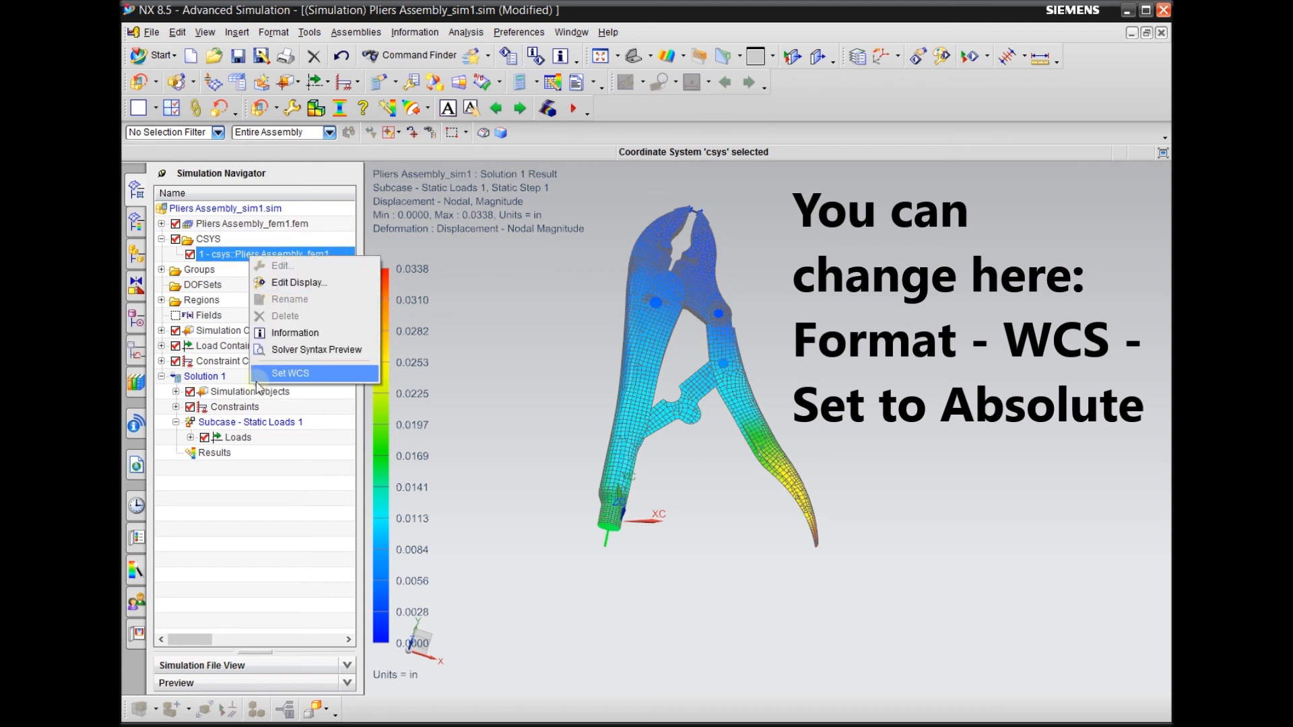
click(547, 328)
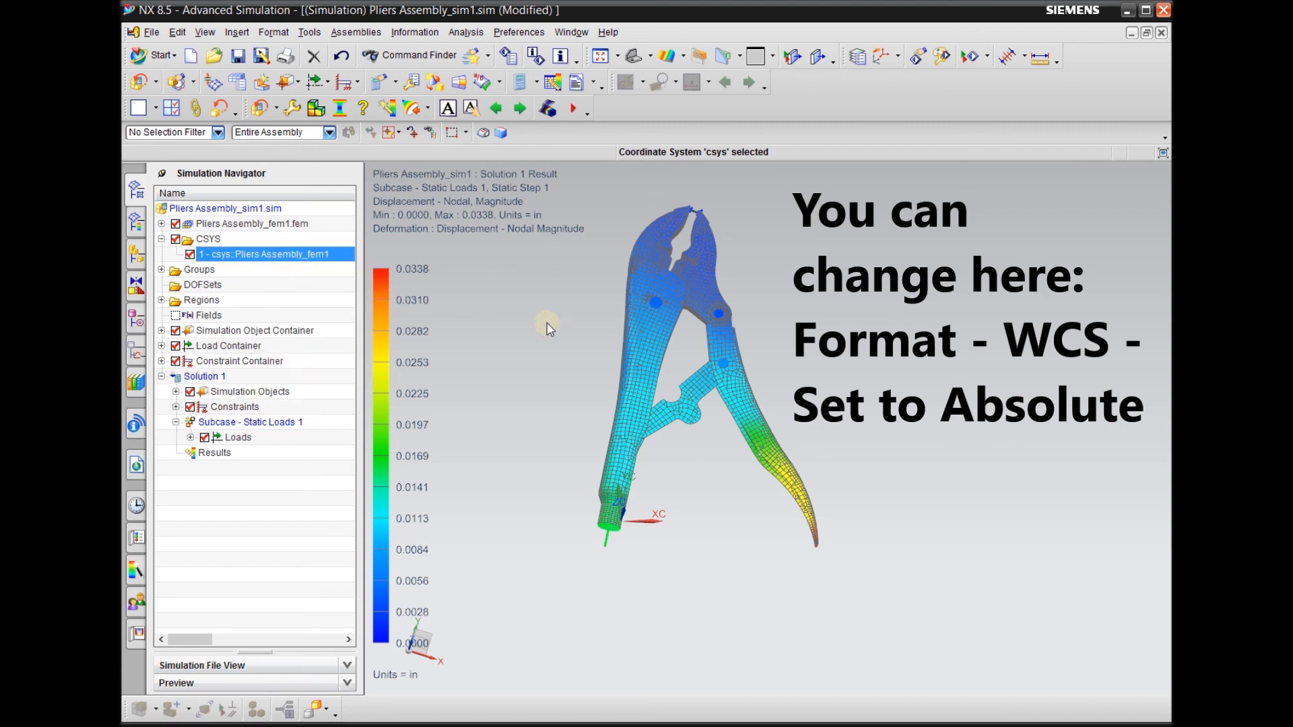
click(897, 57)
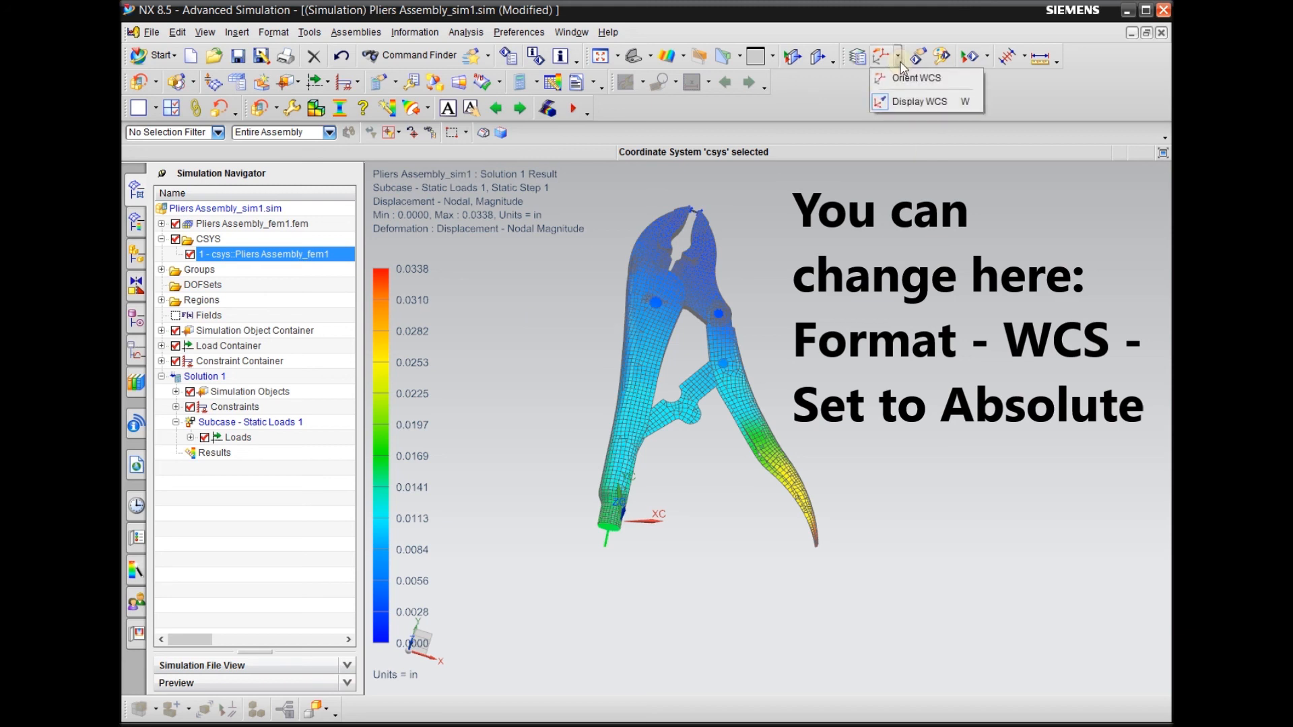
click(907, 79)
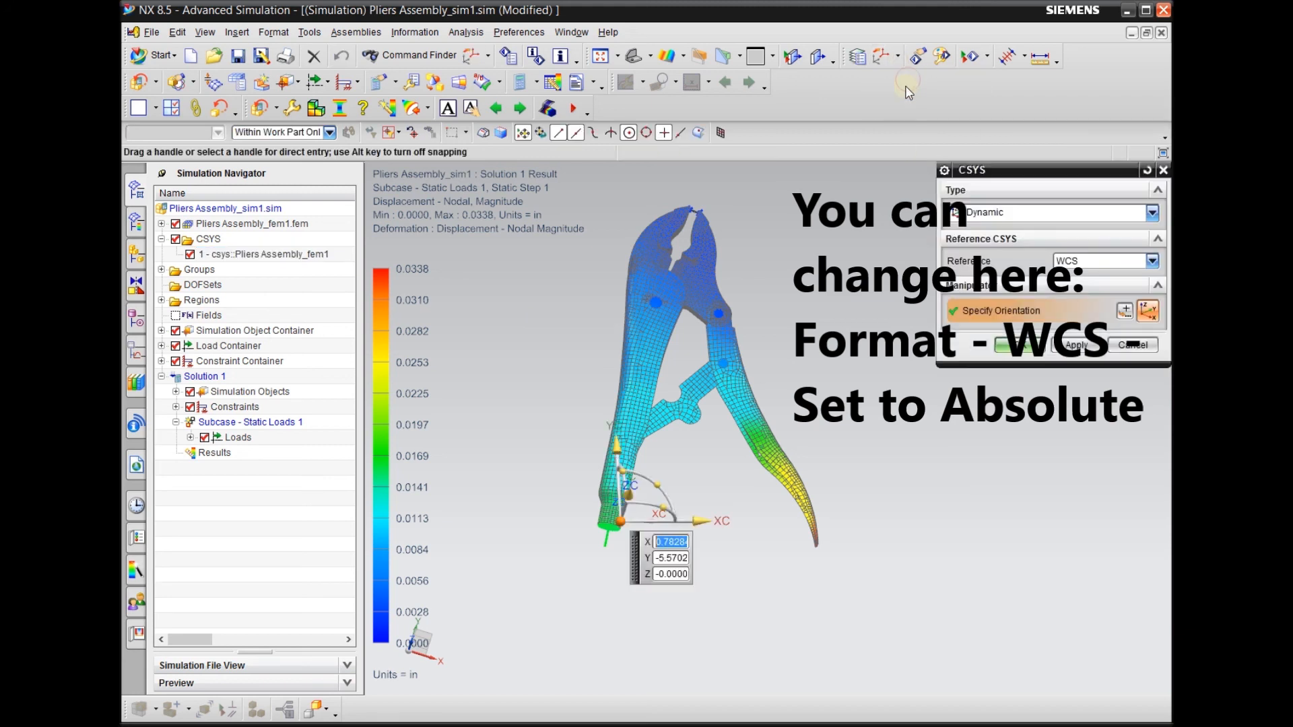
click(1133, 345)
mouse_move(640, 569)
middle_down()
mouse_move(626, 542)
mouse_move(637, 541)
middle_up()
scroll(637, 541, down, 1)
scroll(650, 523, up, 3)
scroll(680, 367, down, 3)
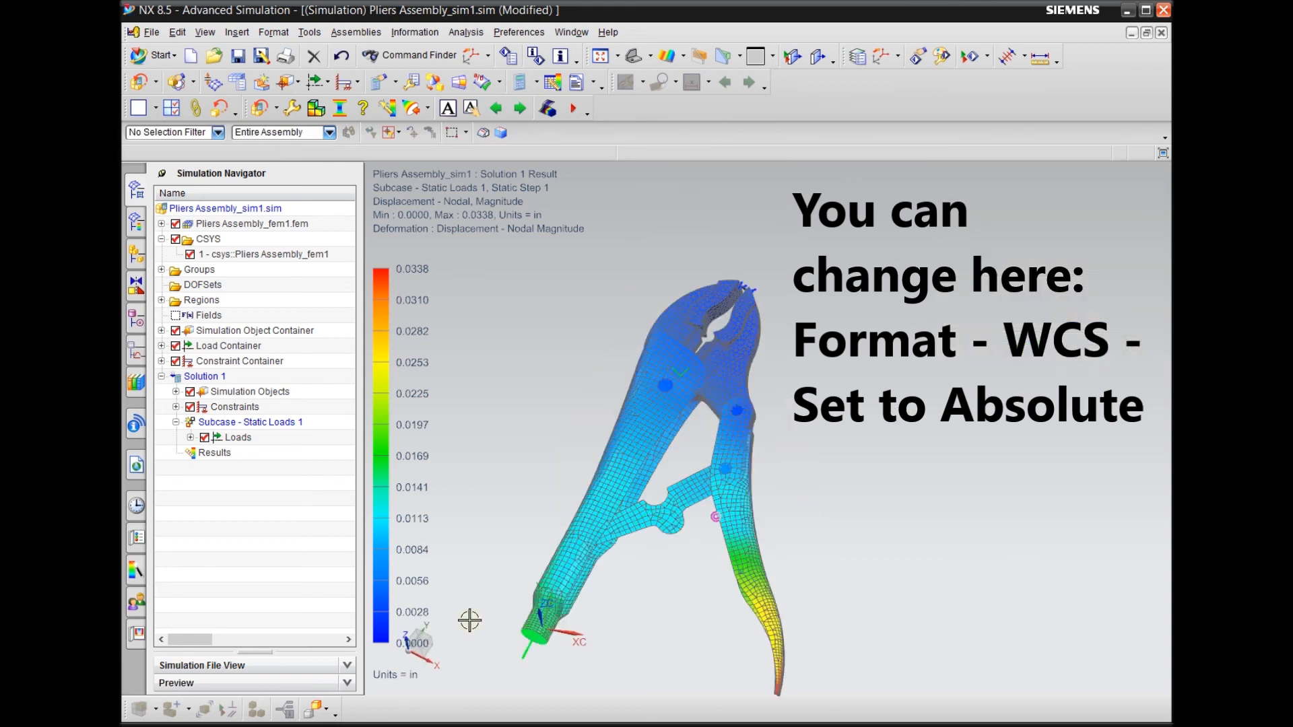
right_click(432, 667)
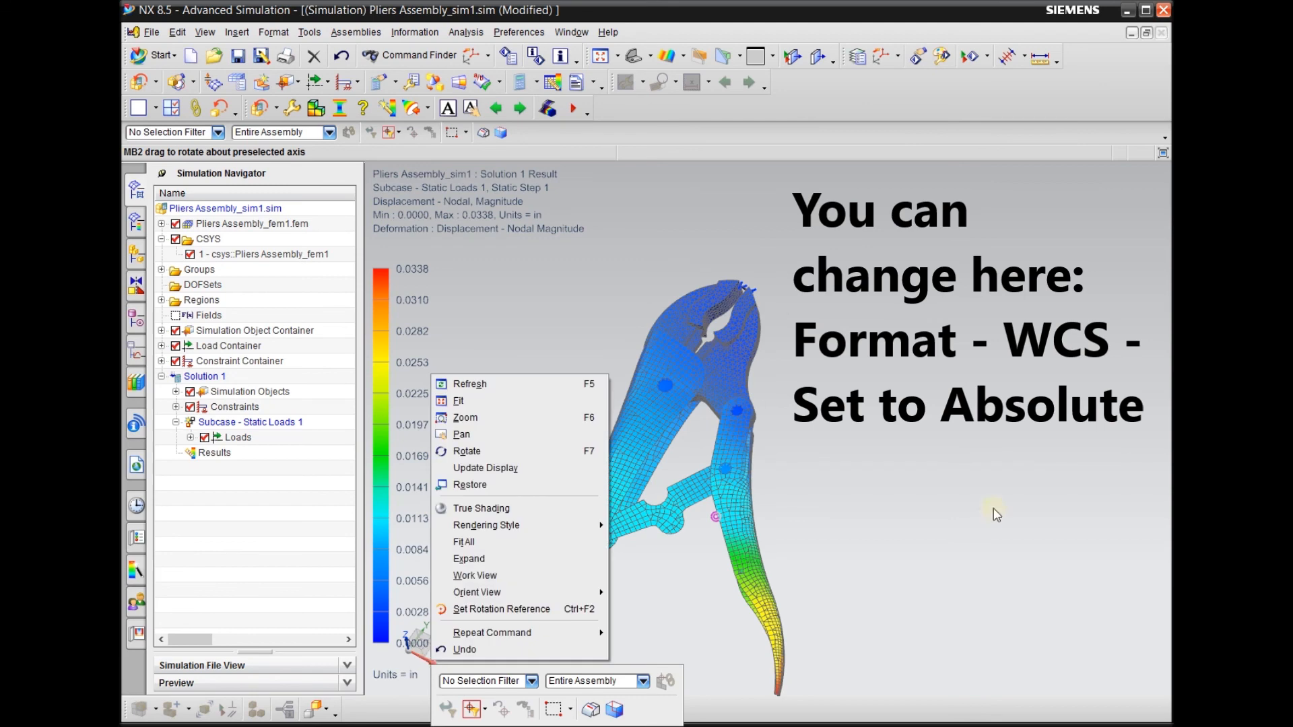
Examine the nodal displacement fringe plot on the pliers and the orientation of the work coordinate system from several angles
click(956, 510)
scroll(945, 485, up, 3)
scroll(946, 484, down, 2)
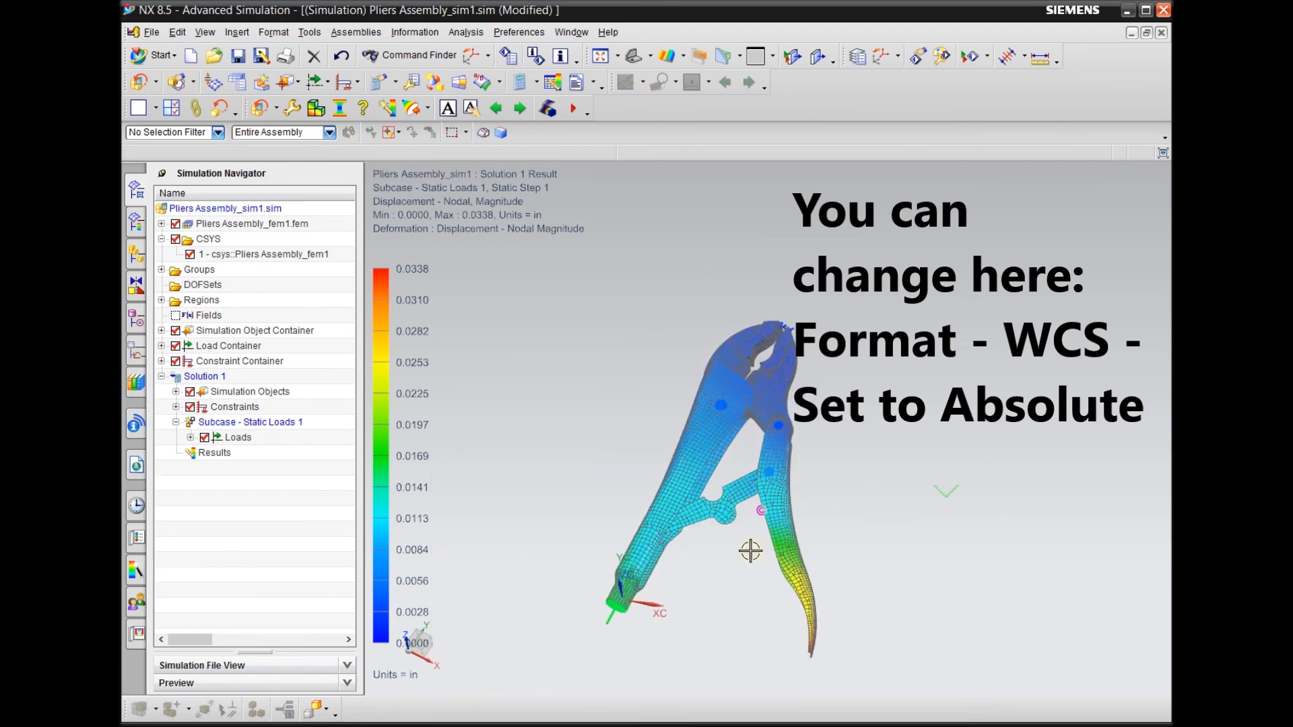
scroll(749, 552, down, 1)
scroll(664, 573, up, 2)
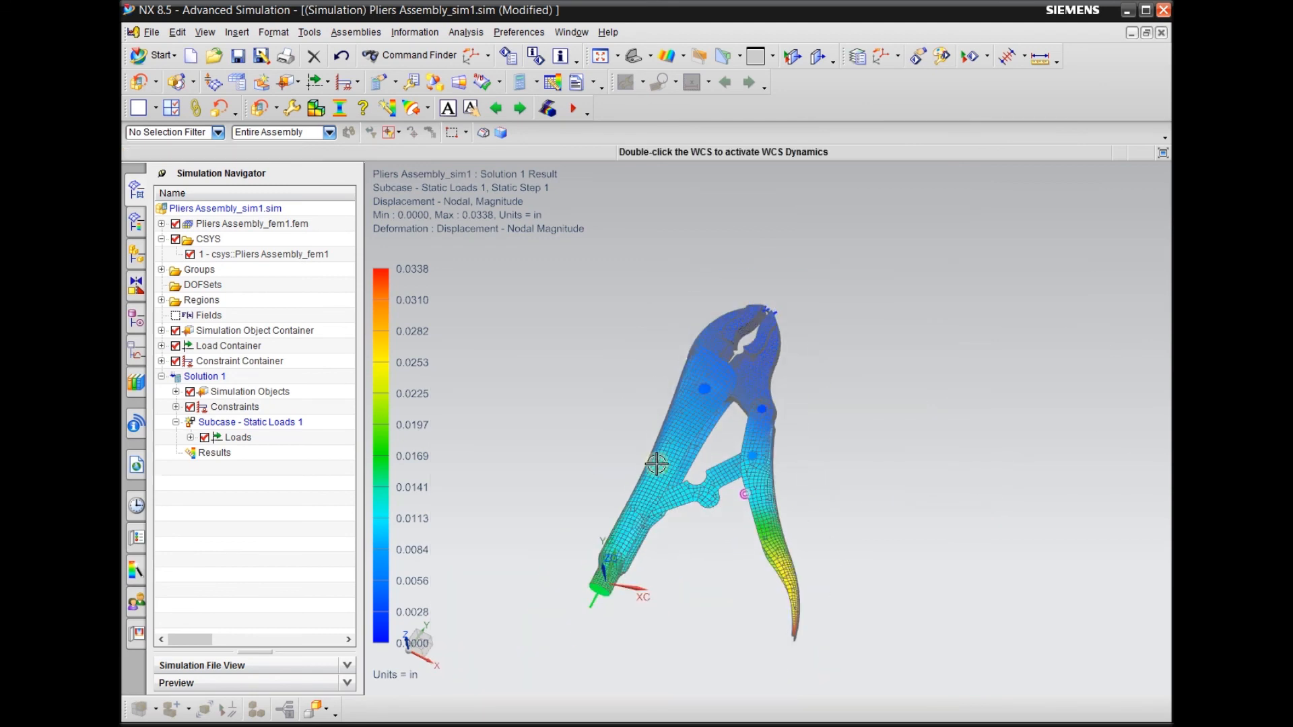
scroll(667, 577, down, 2)
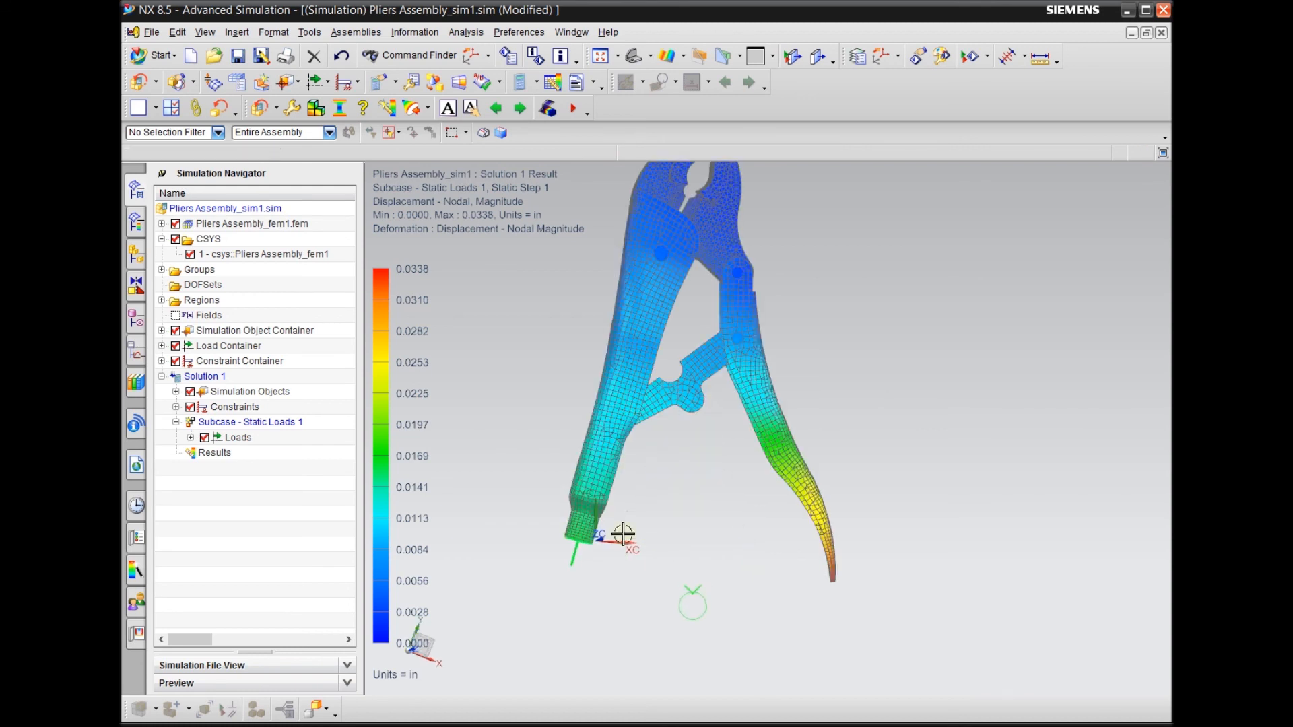
scroll(616, 540, up, 1)
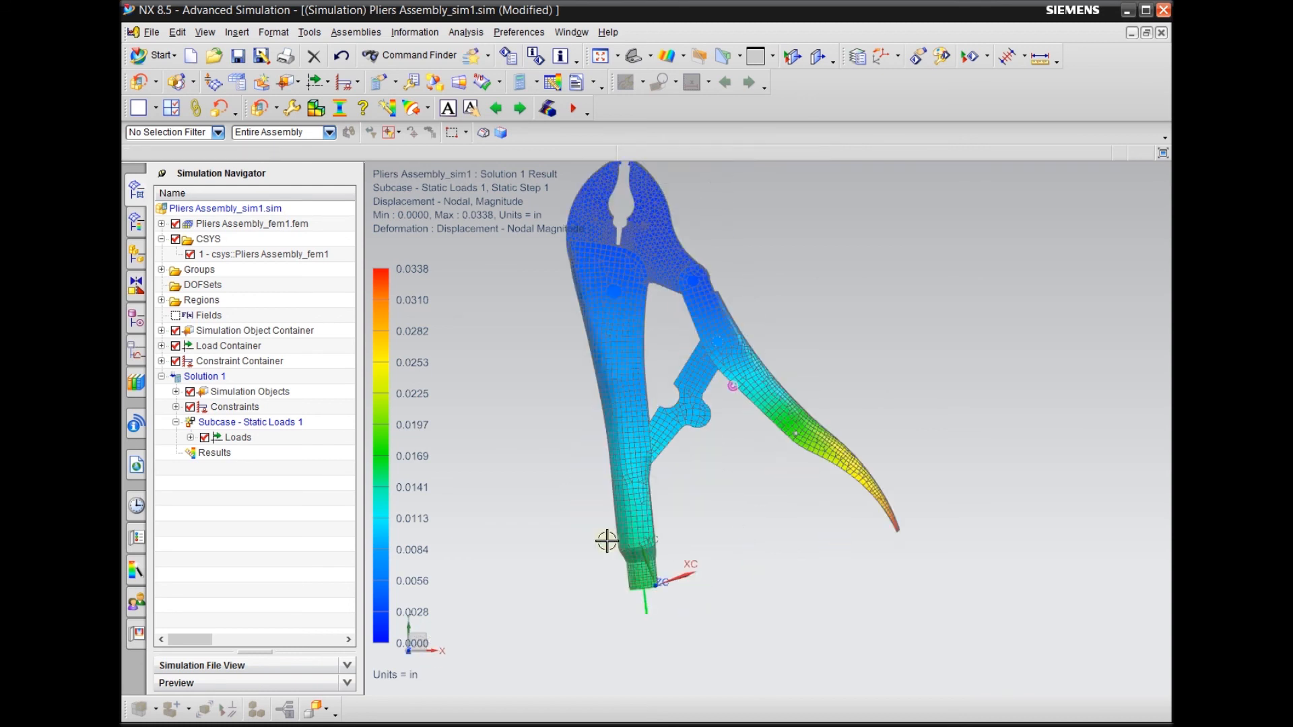
scroll(580, 596, up, 1)
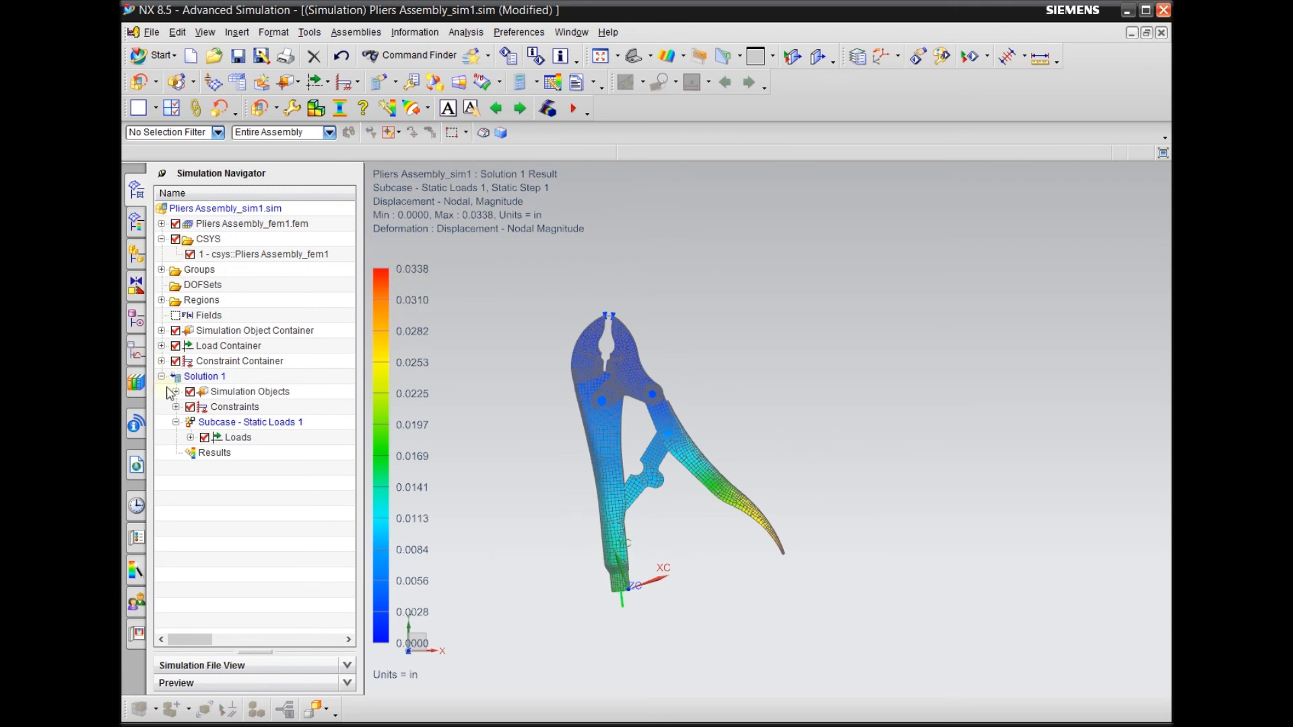
Return to the Solution 1 results, list the nodal displacement components, and display the element-nodal stress as a fringe plot on the pliers
double_click(205, 452)
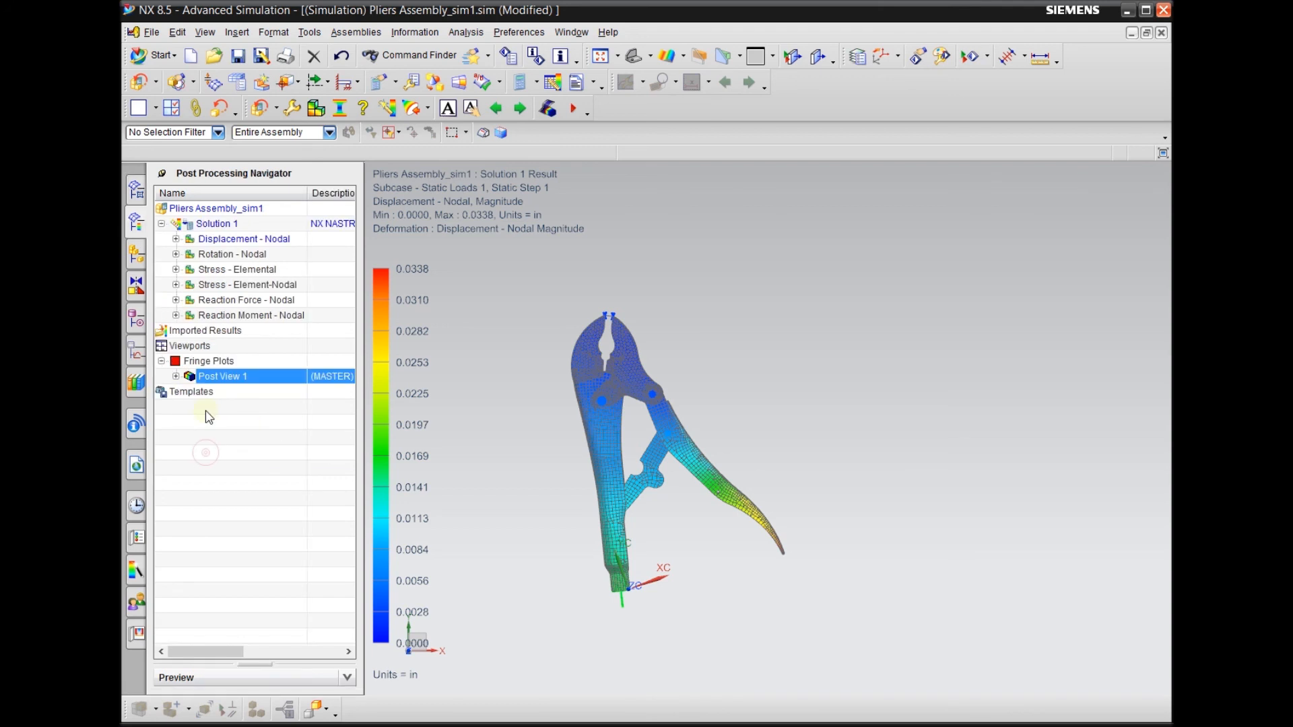
click(176, 239)
click(222, 256)
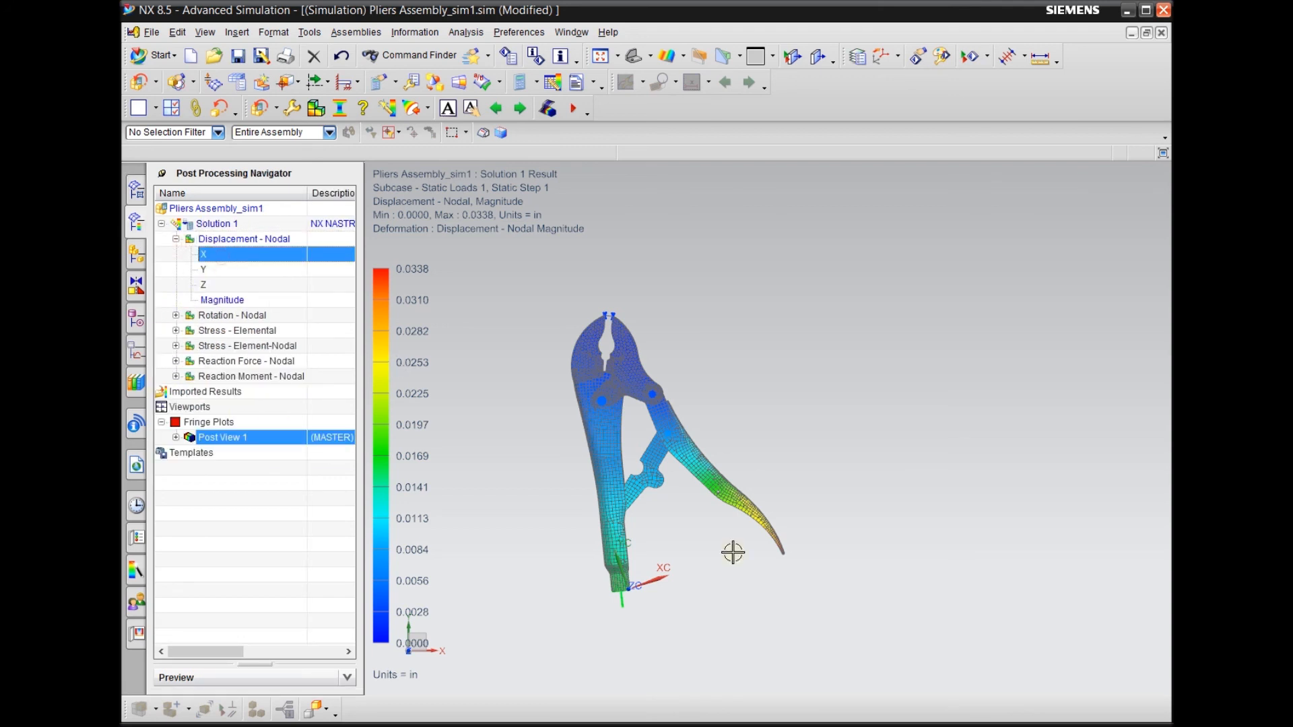
double_click(271, 348)
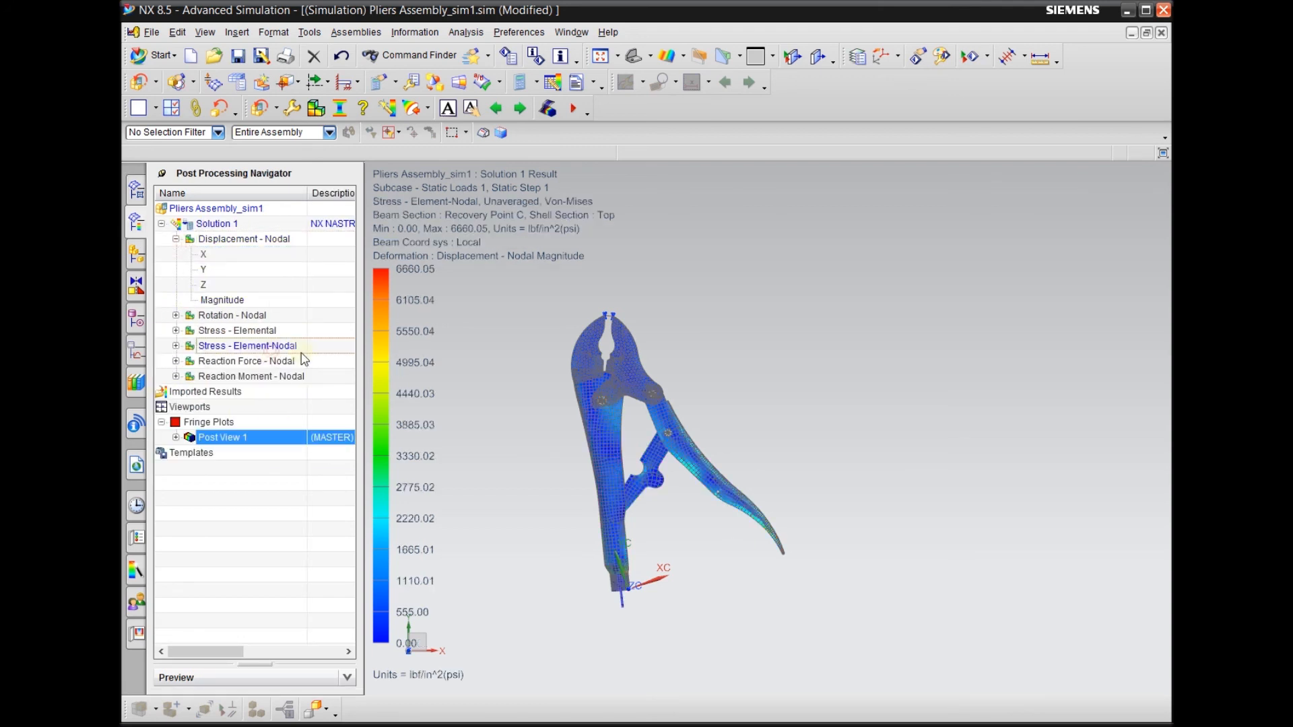
Examine the element-nodal Von-Mises stress distribution over the whole pliers in the front view
scroll(741, 528, up, 2)
scroll(704, 535, down, 2)
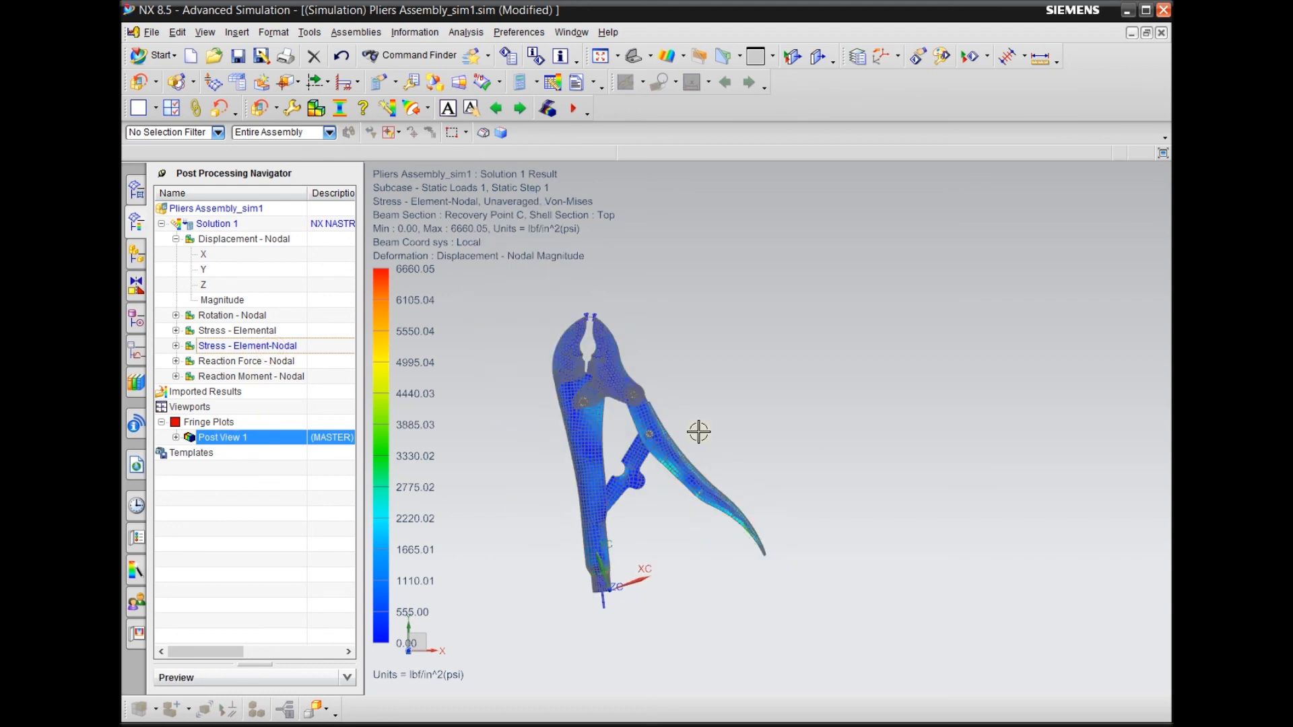
scroll(622, 323, up, 3)
scroll(801, 283, down, 3)
scroll(736, 413, up, 2)
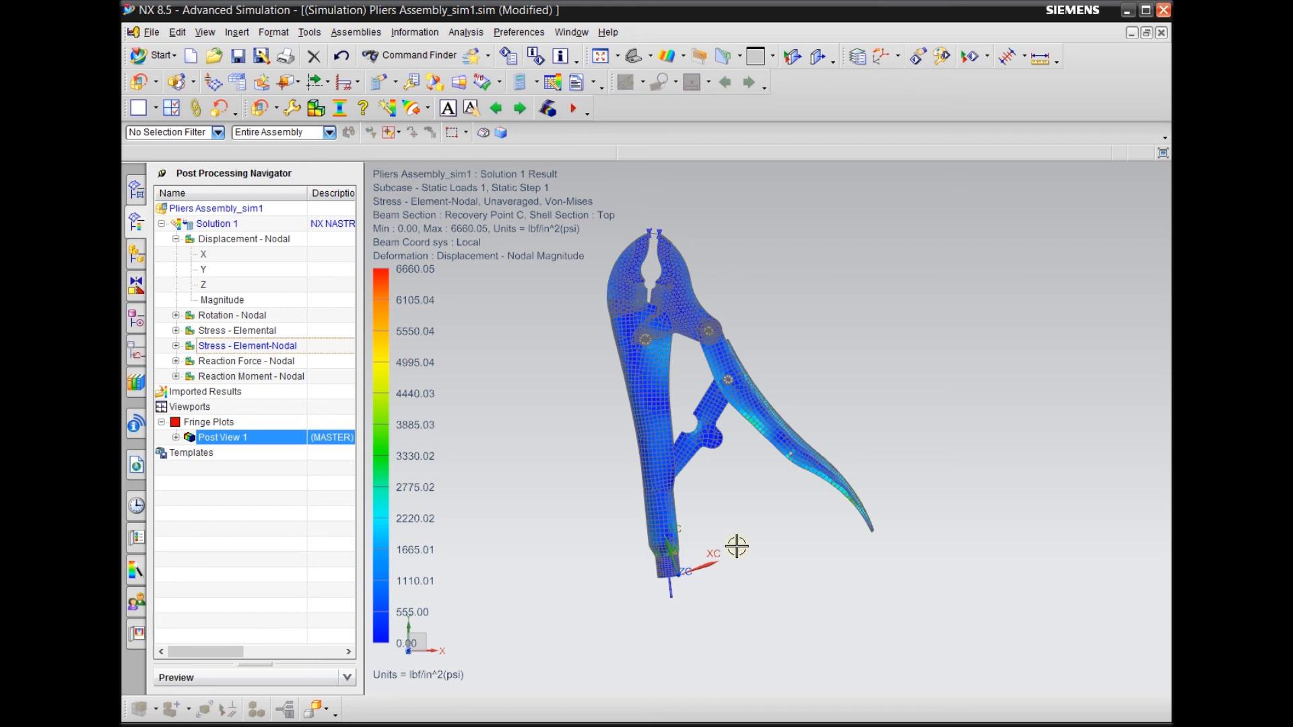
scroll(637, 603, down, 2)
scroll(693, 490, up, 2)
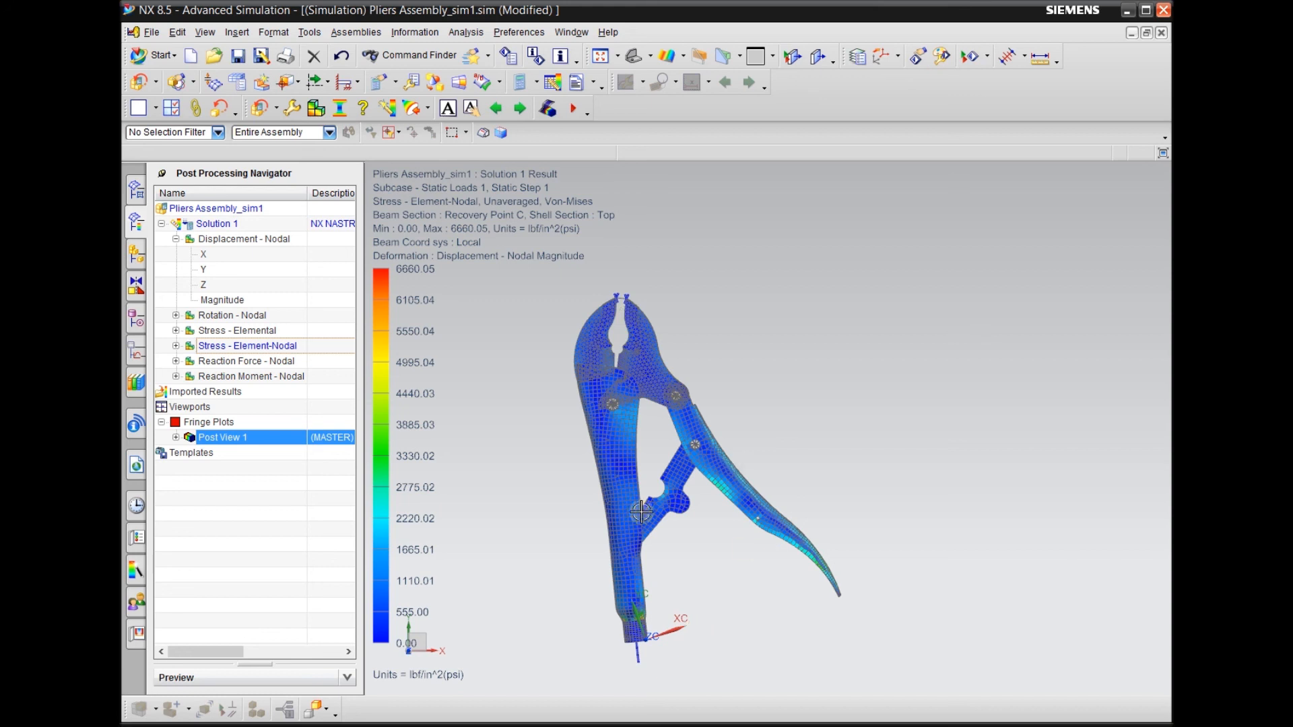
scroll(719, 390, down, 2)
scroll(731, 461, up, 3)
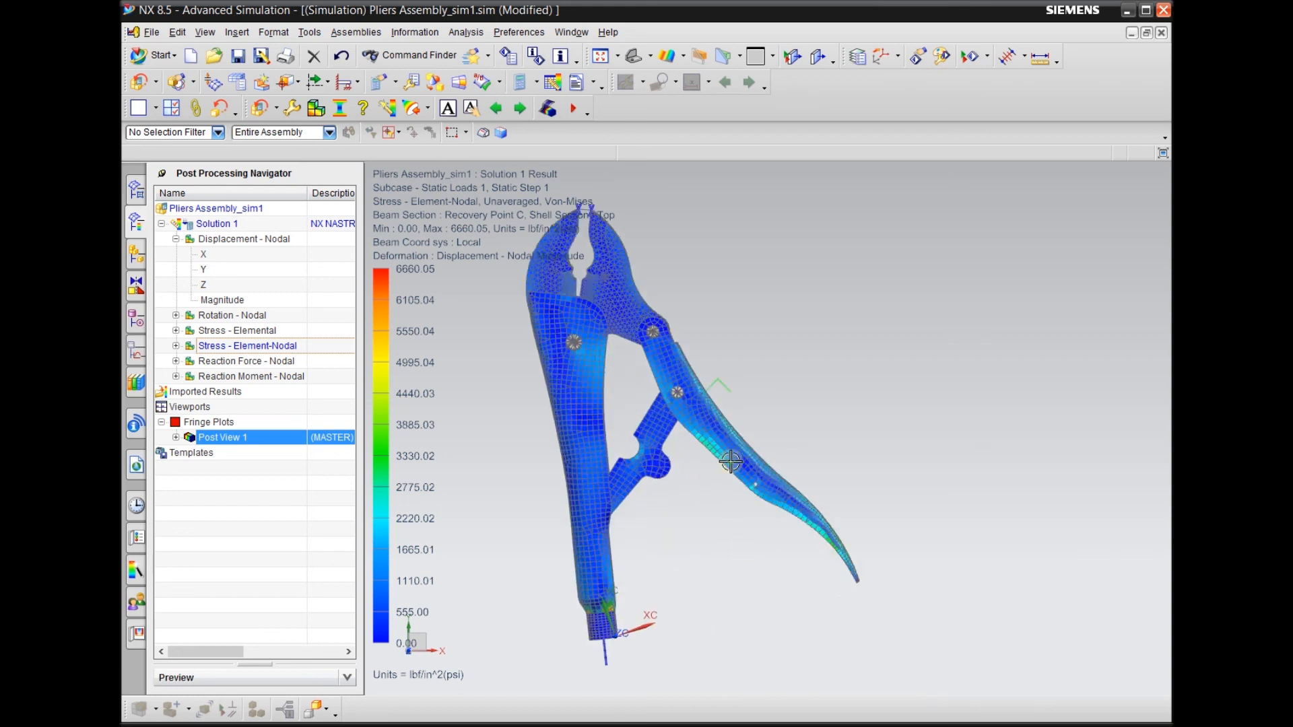
scroll(730, 461, down, 2)
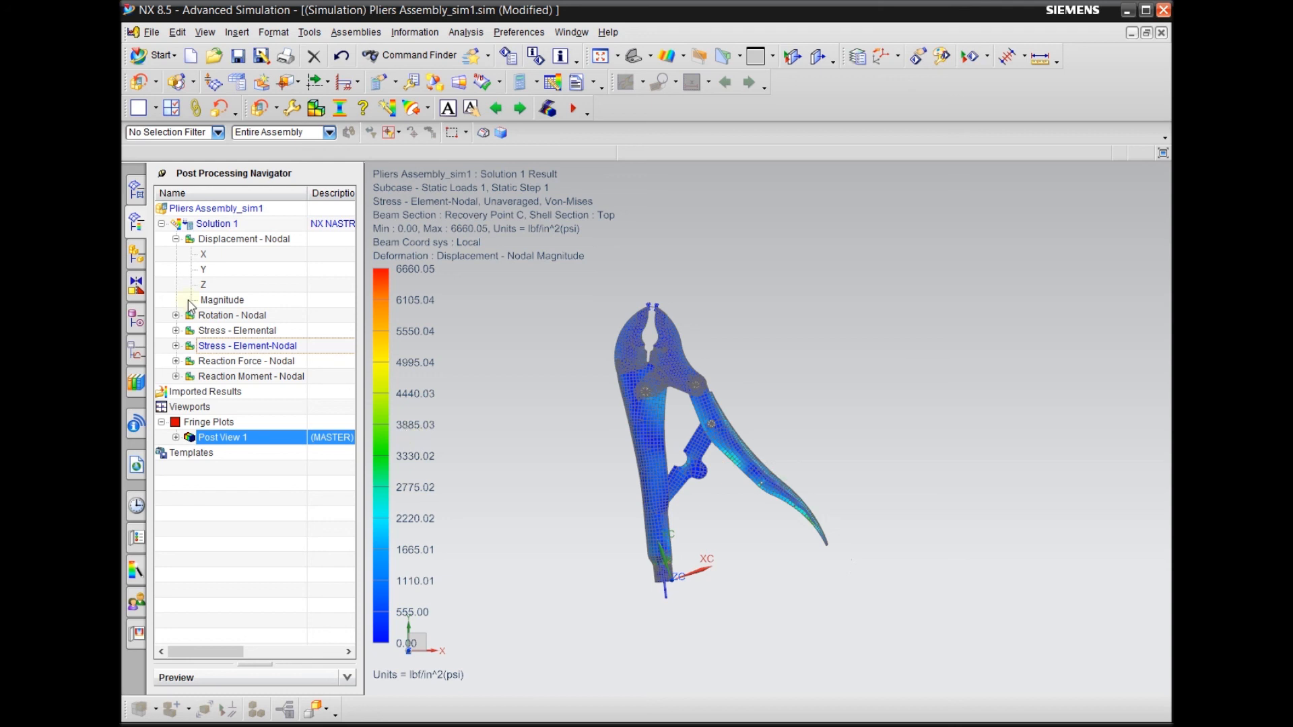
Collapse the Solution 1 result list and inspect the stress plot at the jaws, pivots and handles from tilted views
click(161, 224)
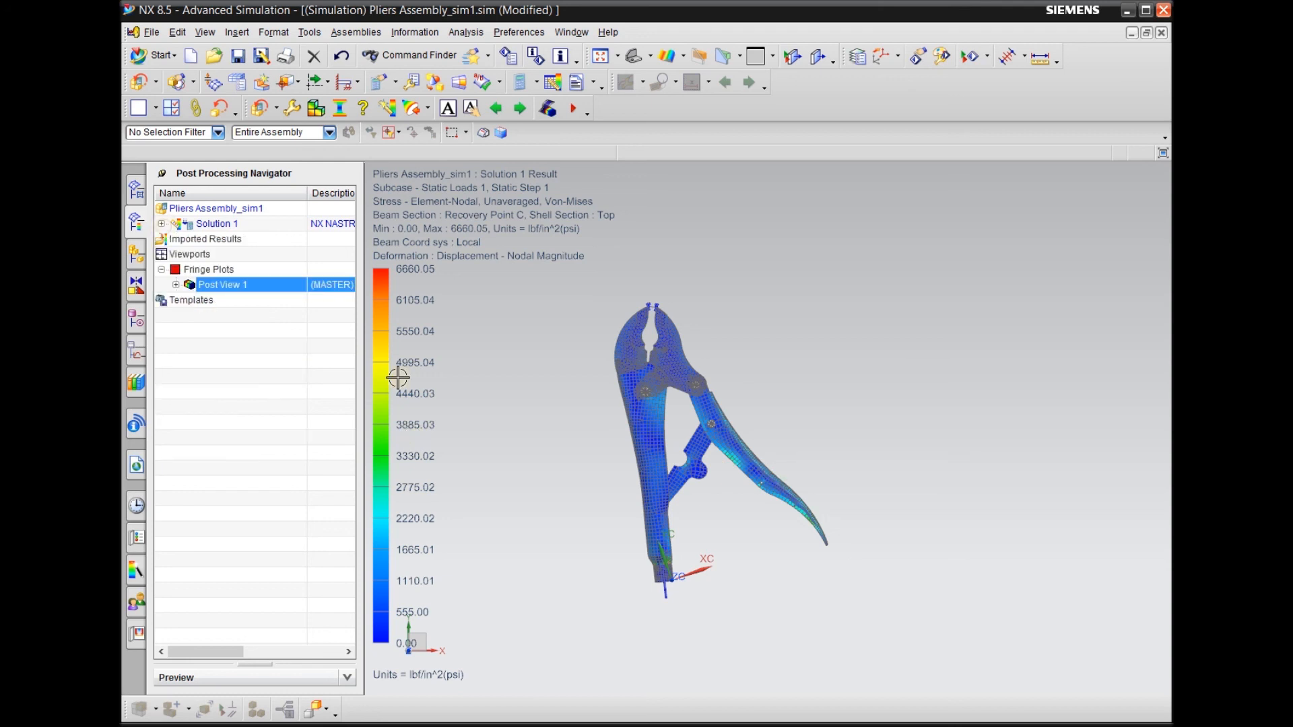
middle_drag(559, 438, 548, 395)
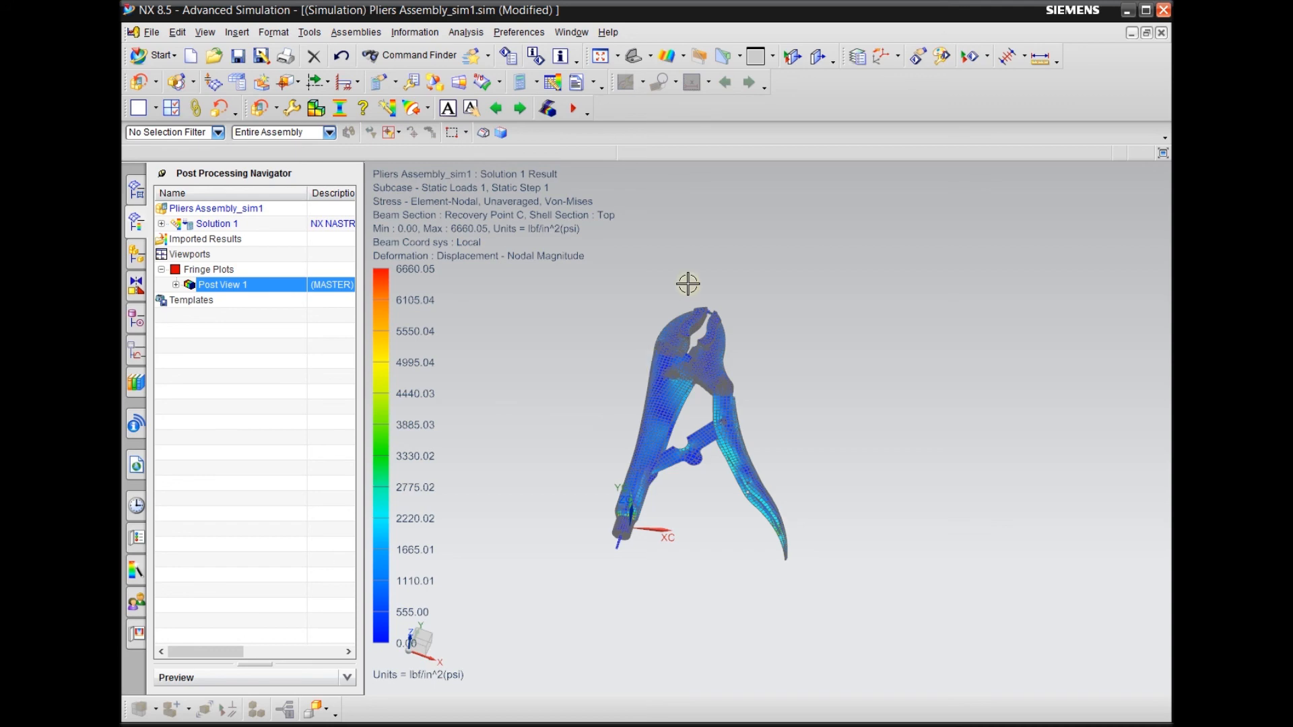
scroll(710, 310, up, 3)
scroll(711, 310, down, 5)
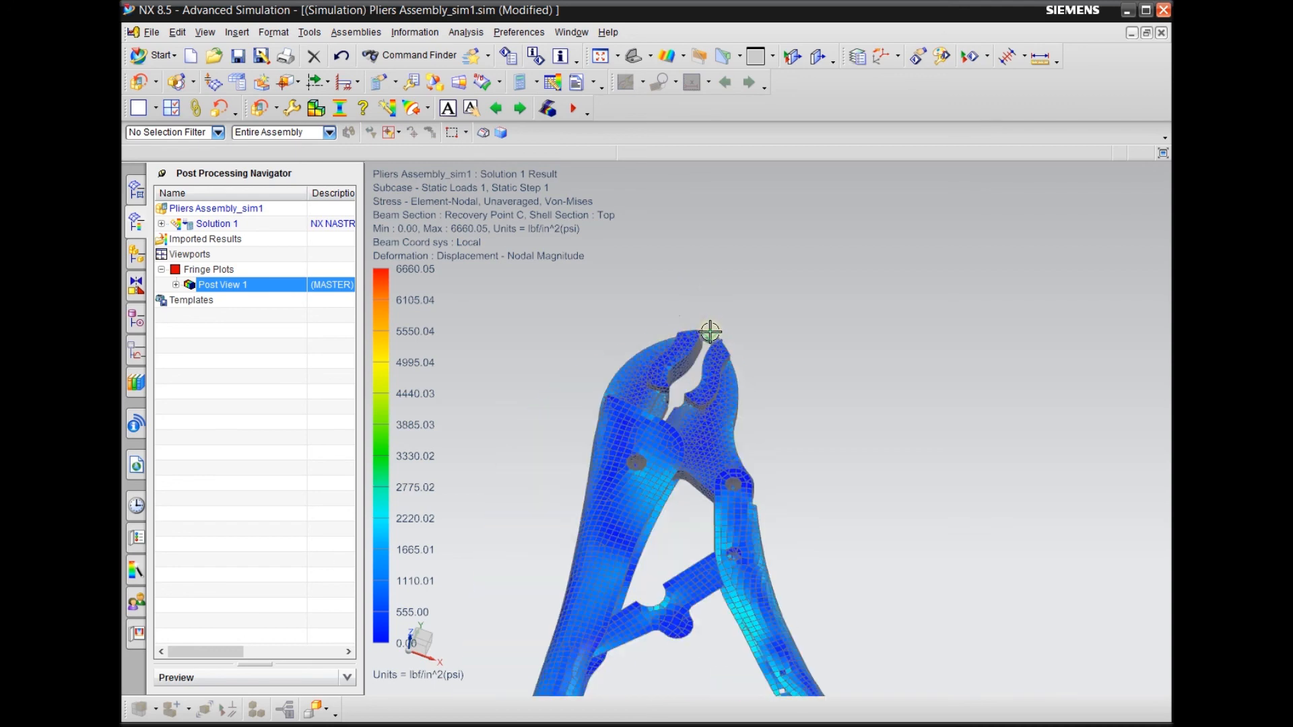
scroll(730, 493, up, 4)
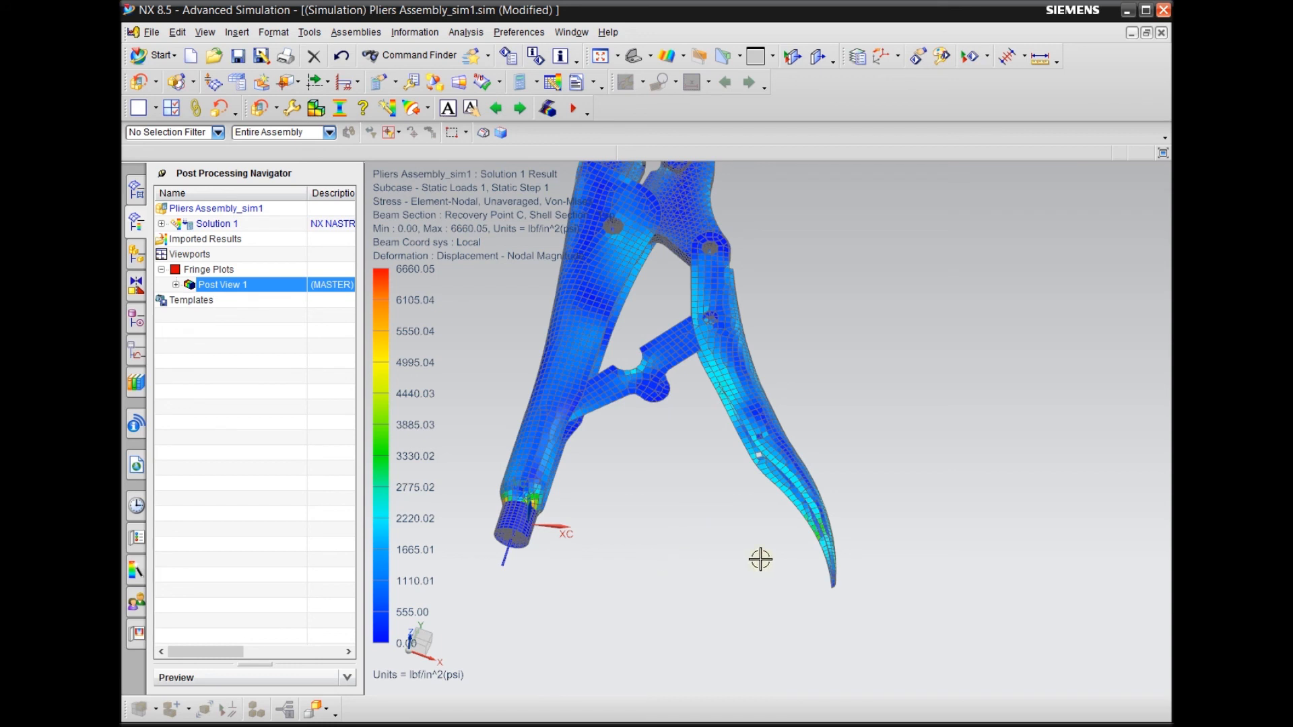
scroll(765, 557, down, 3)
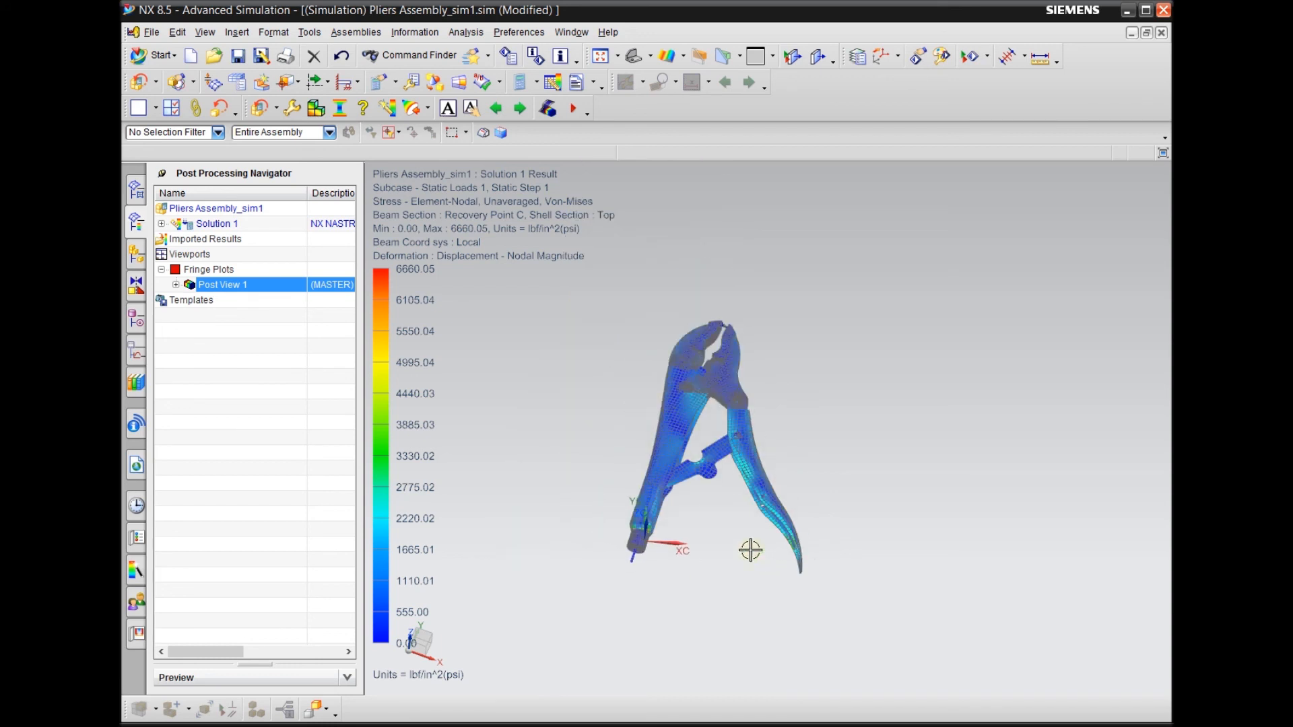
middle_drag(733, 554, 751, 597)
middle_drag(728, 628, 750, 567)
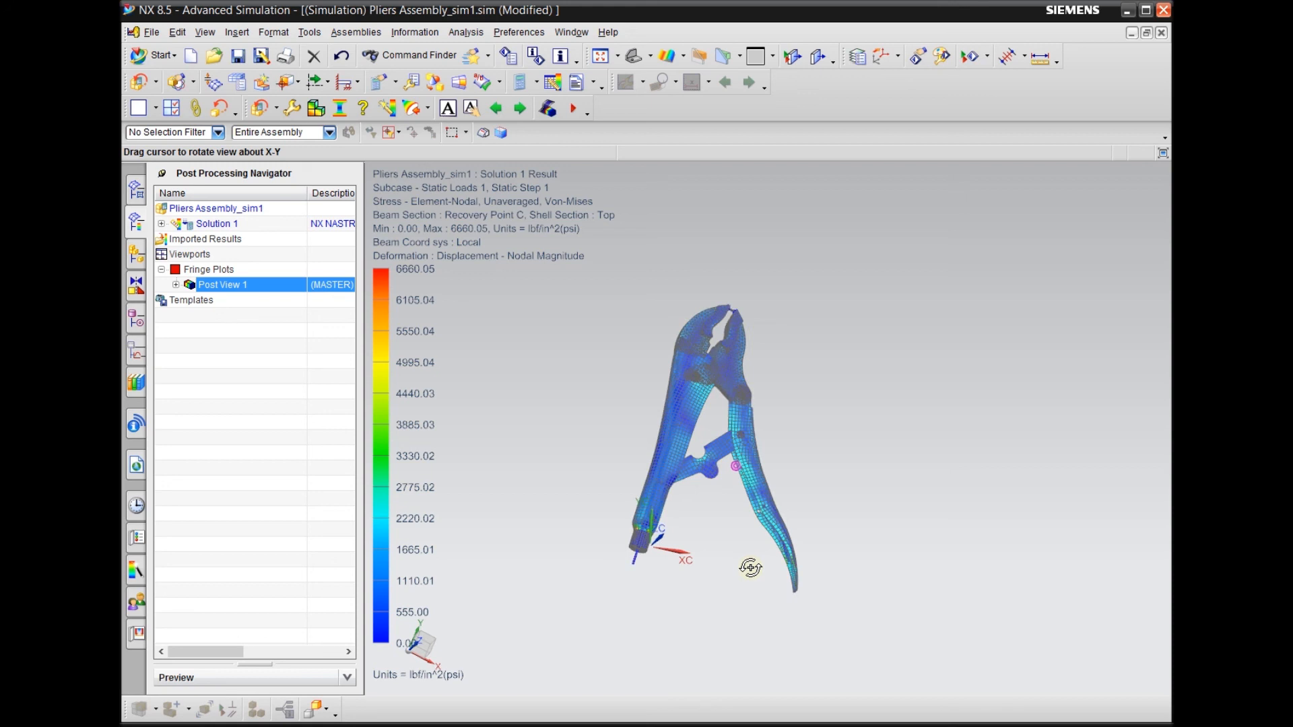